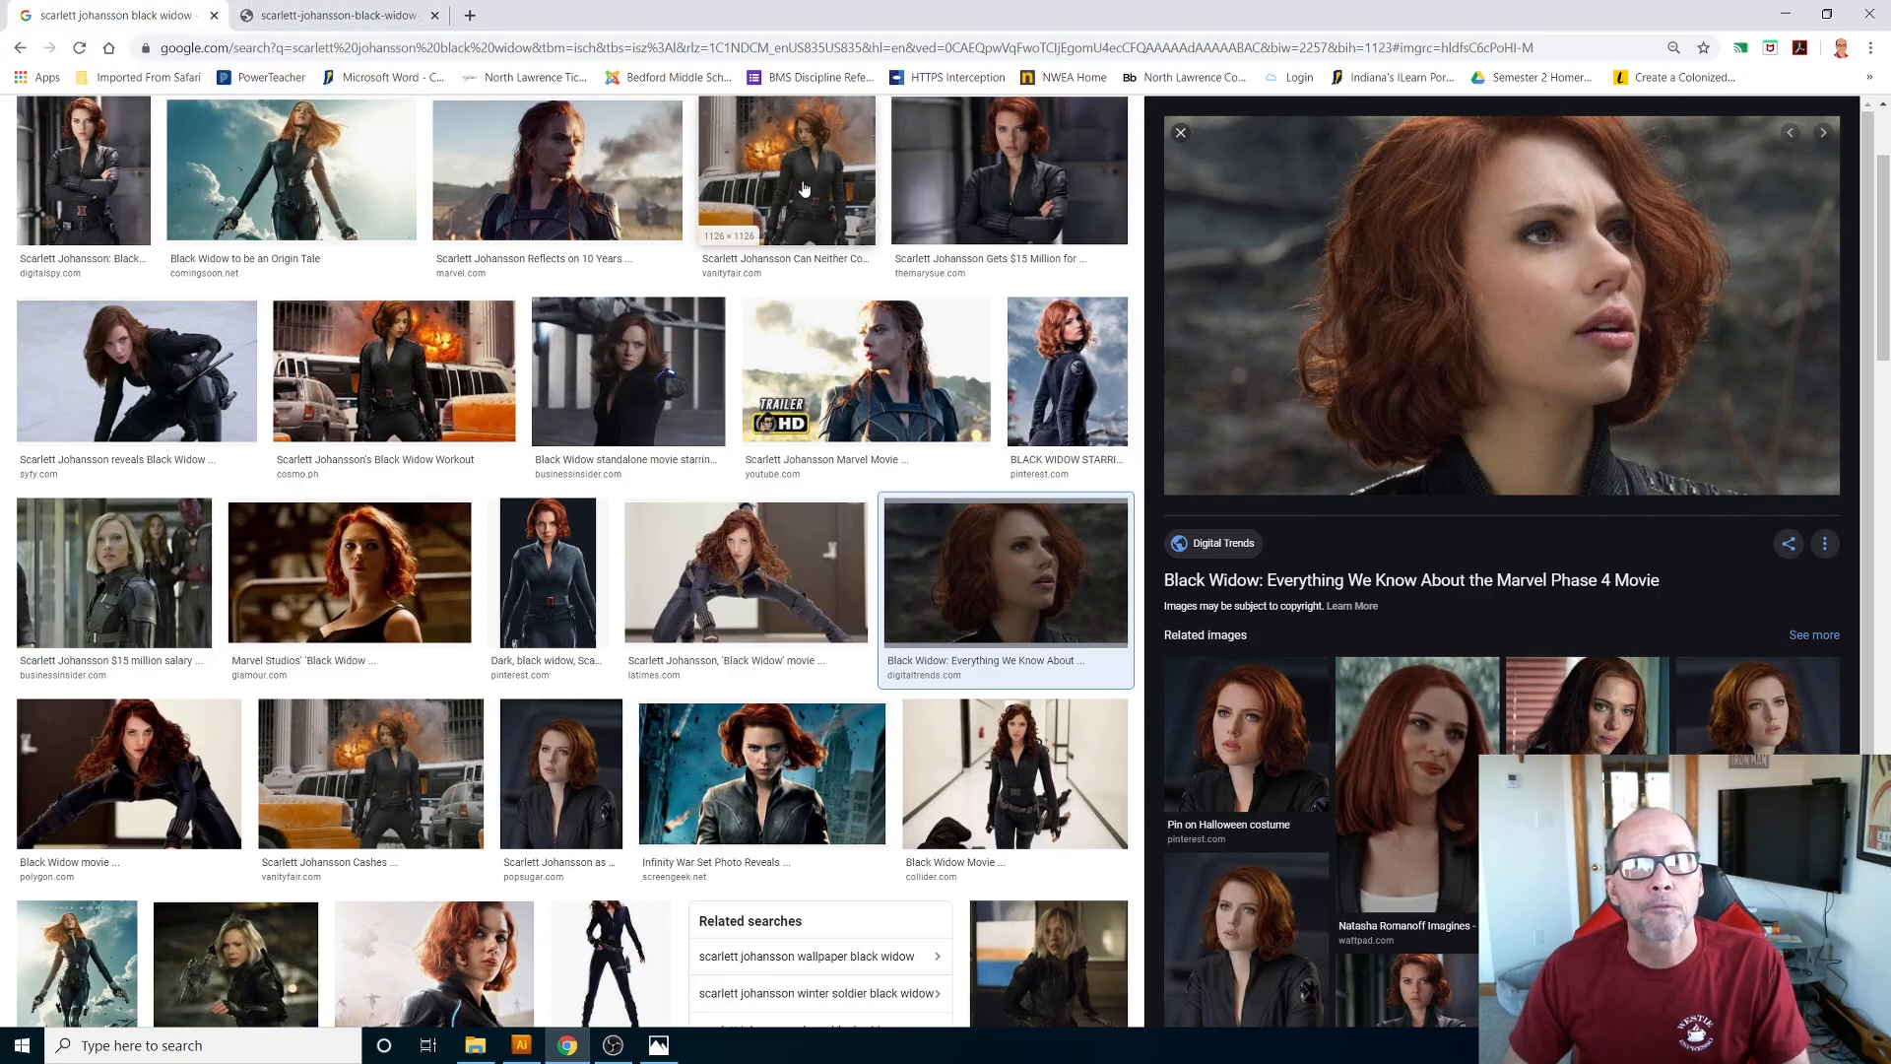
Step: View the full-size Black Widow portrait in its own browser tab and switch to Illustrator
{"action": "scroll", "coordinate": [1238, 393], "scroll_direction": "up", "scroll_amount": 2}
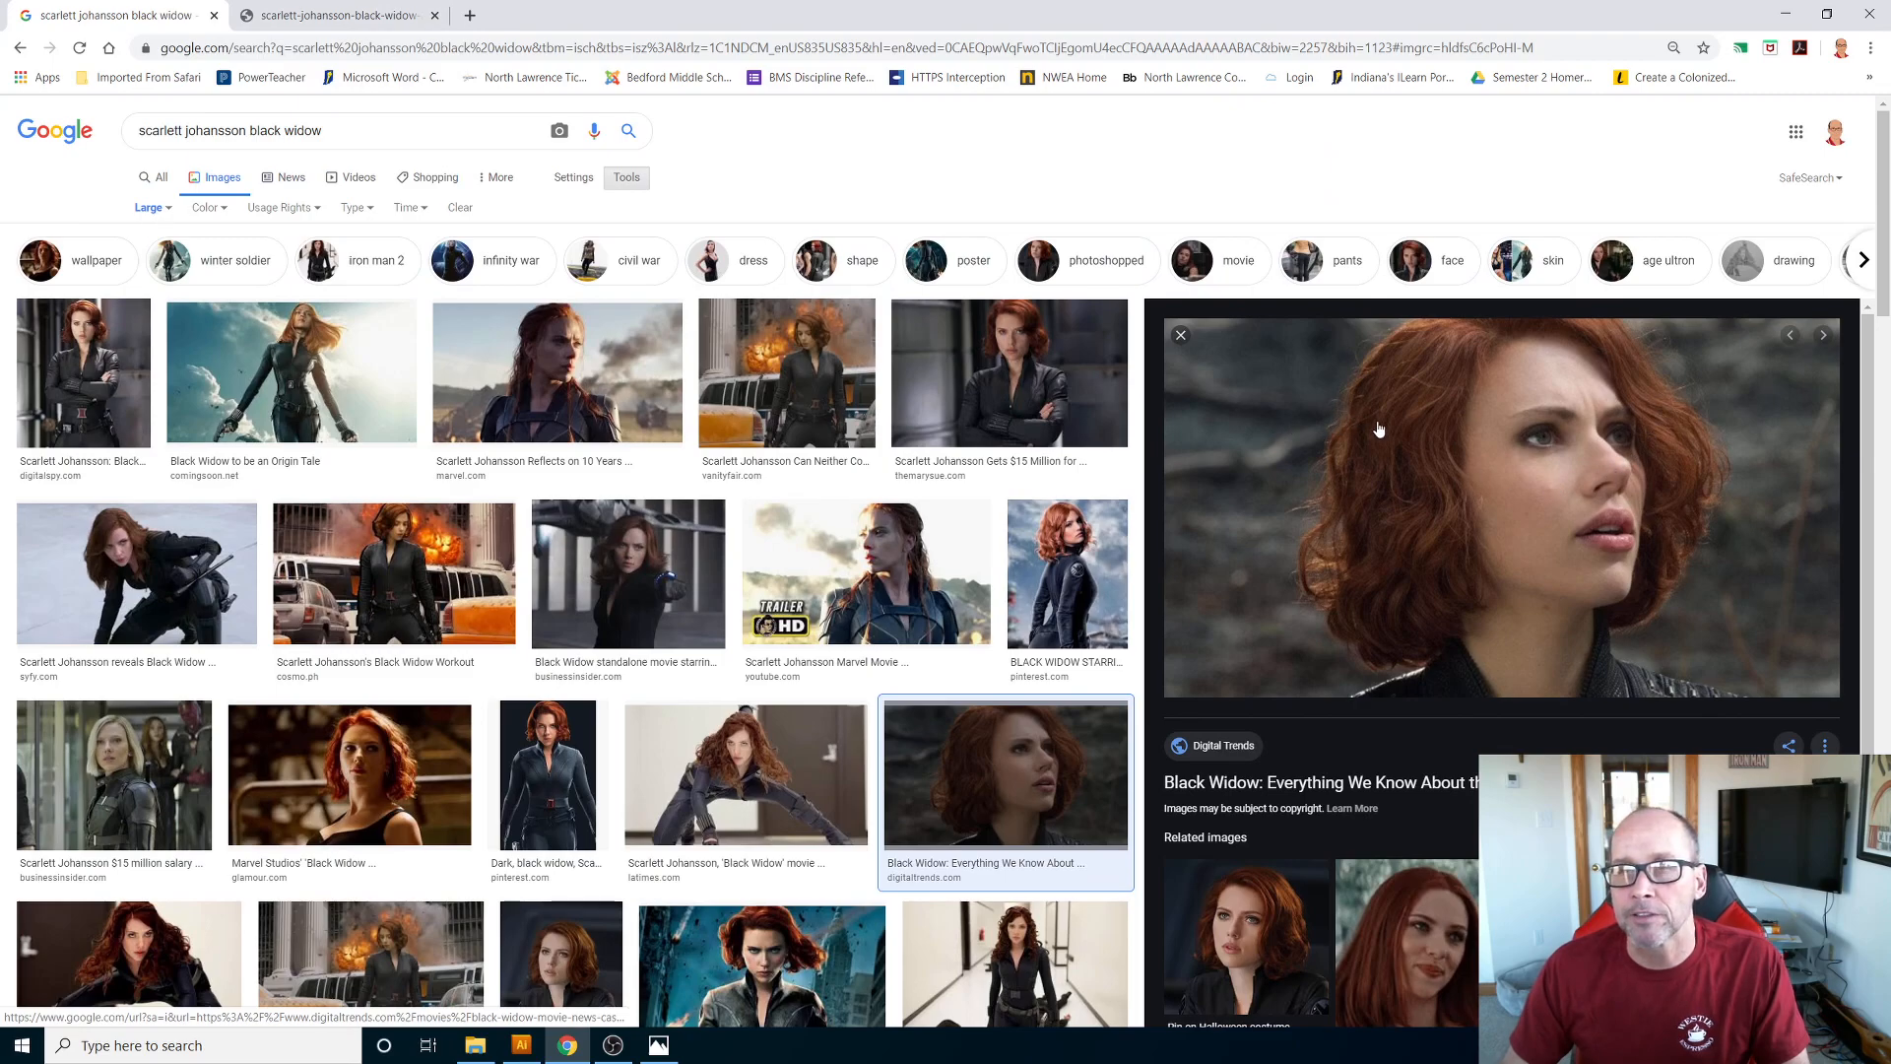
{"action": "right_click", "coordinate": [1348, 465]}
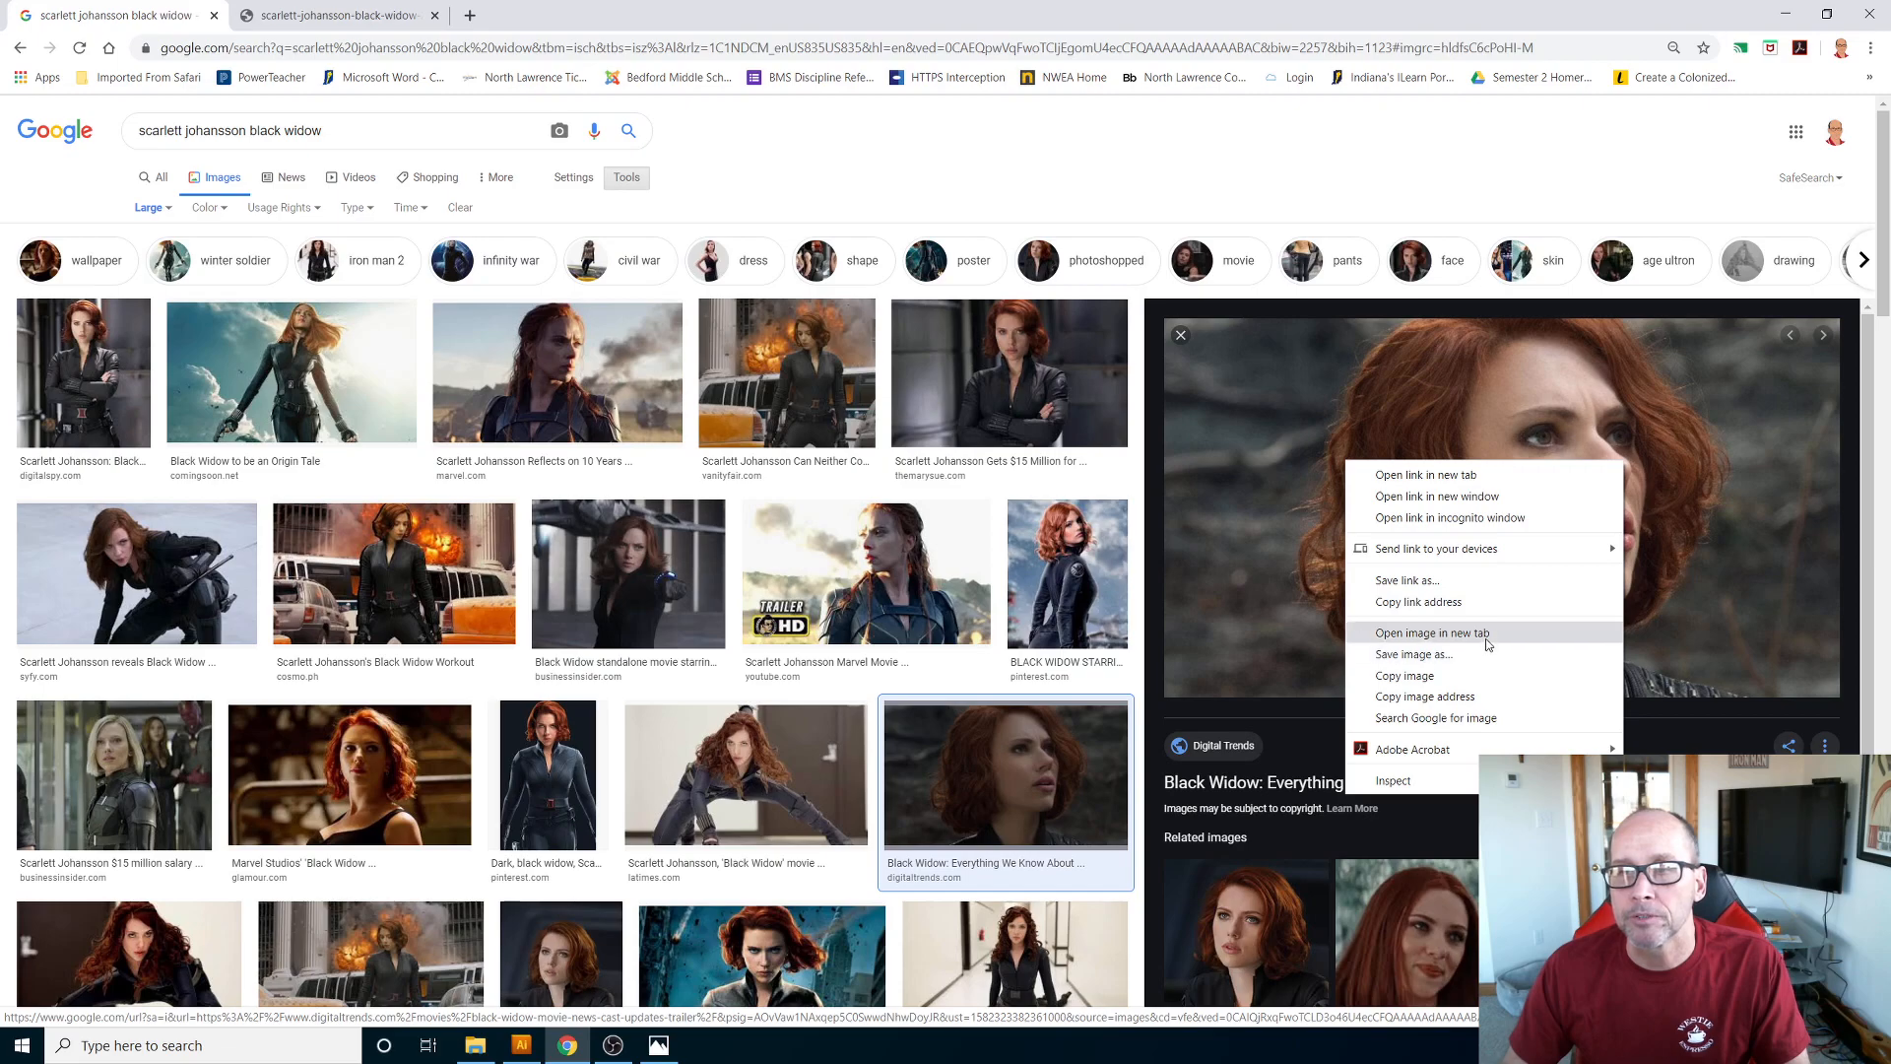
{"action": "left_click", "coordinate": [344, 11]}
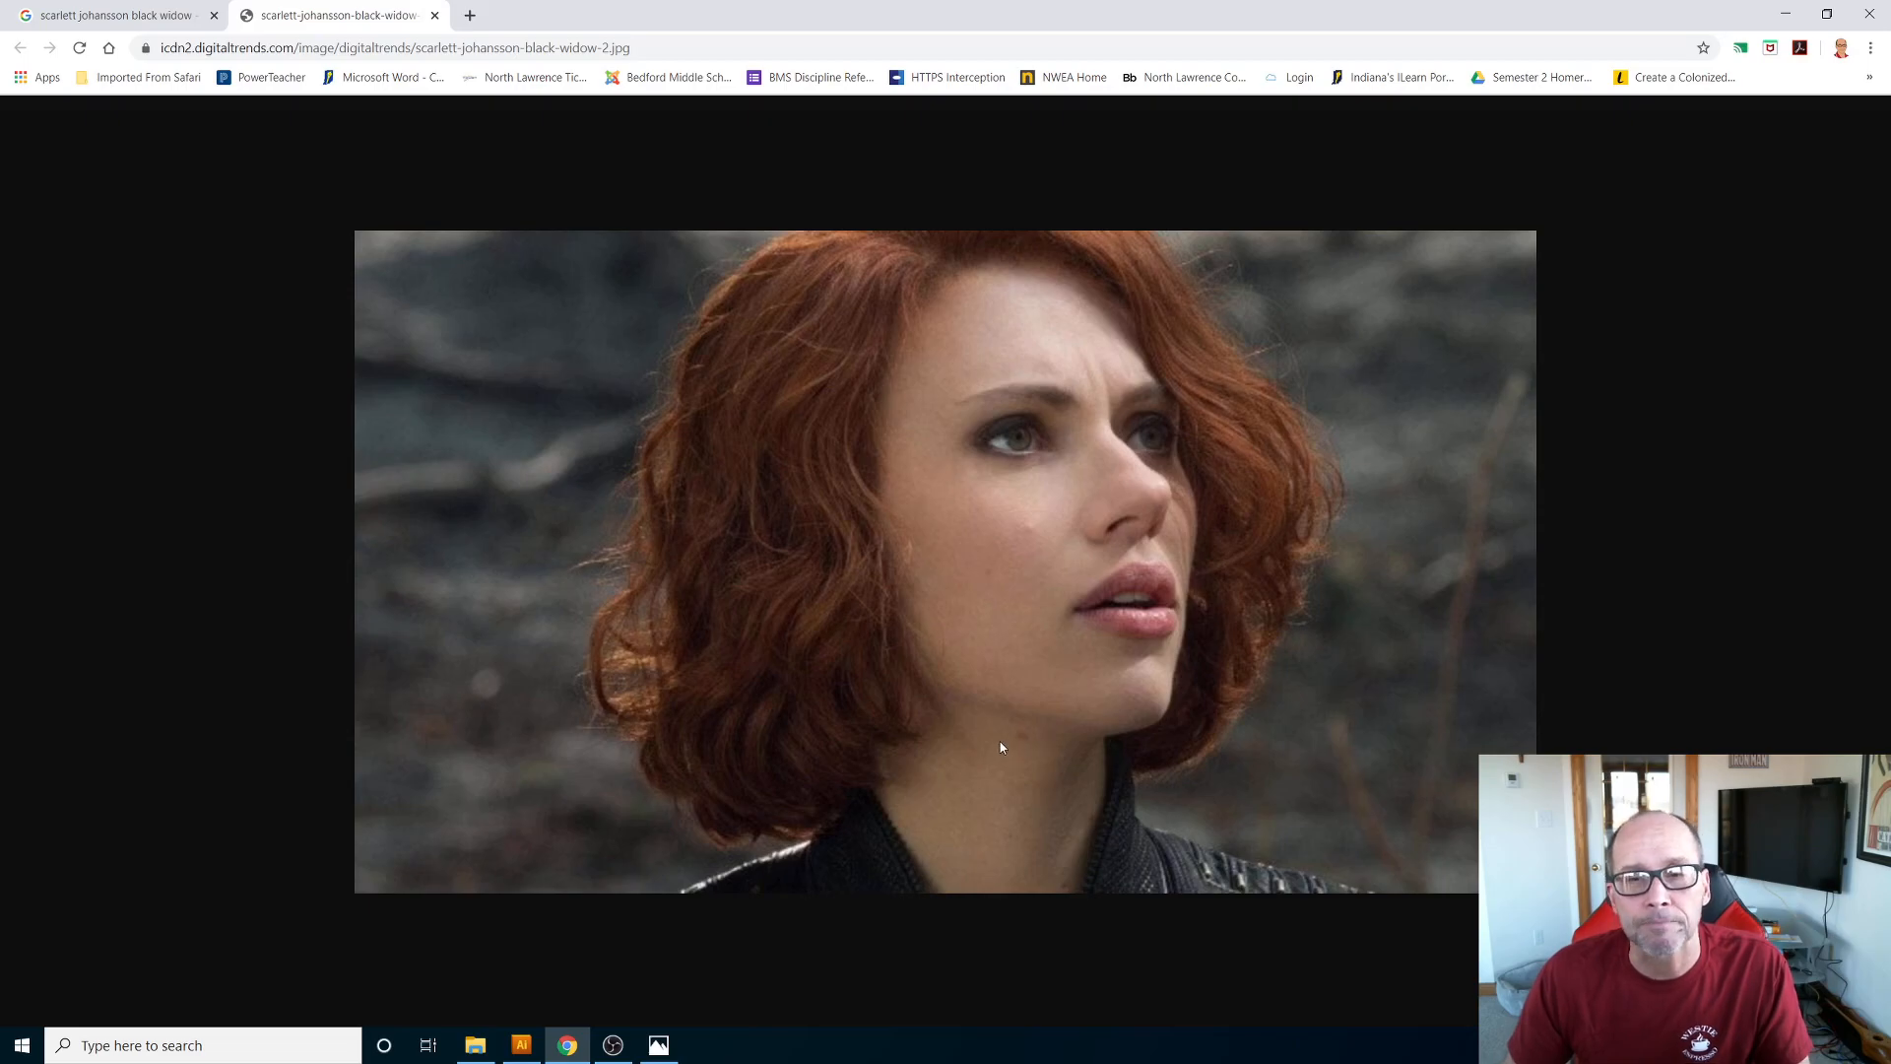
{"action": "left_click", "coordinate": [521, 1044]}
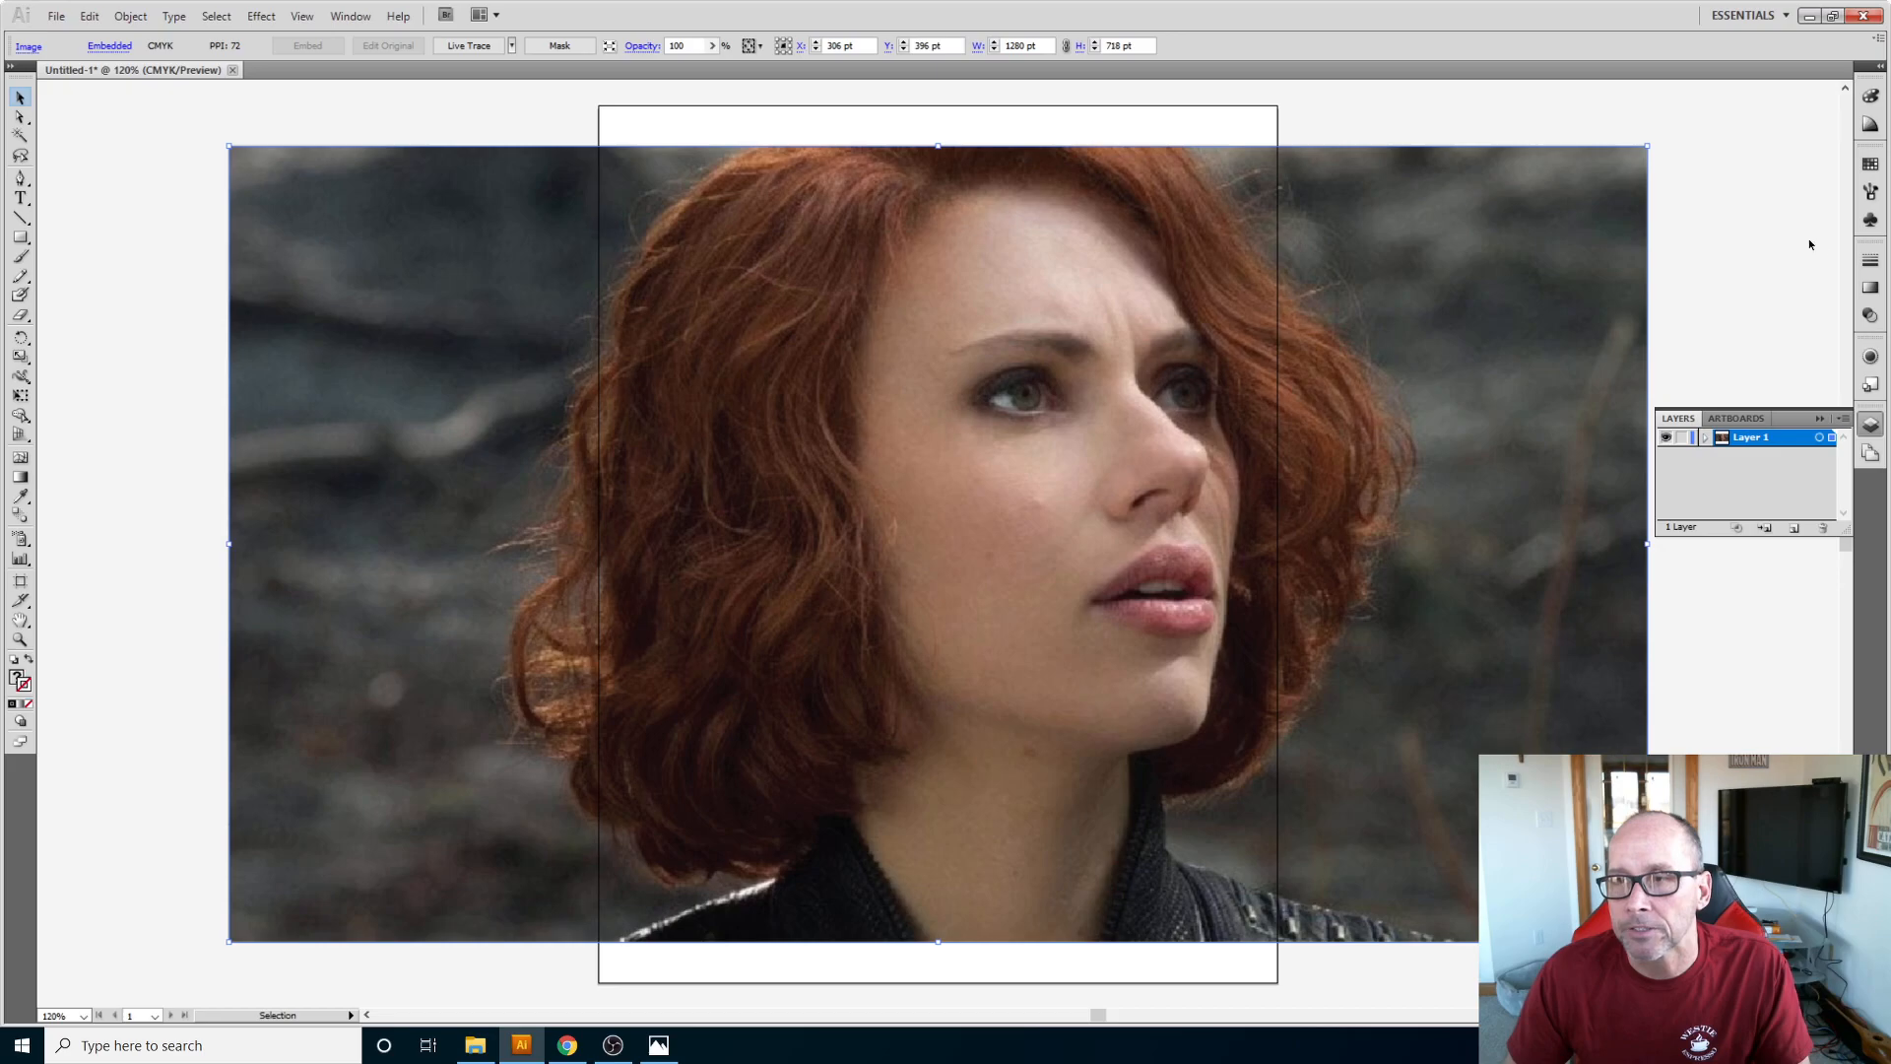
Step: Open the options of Artboard 1 and move the dialog off the portrait's face
{"action": "left_click", "coordinate": [1869, 424]}
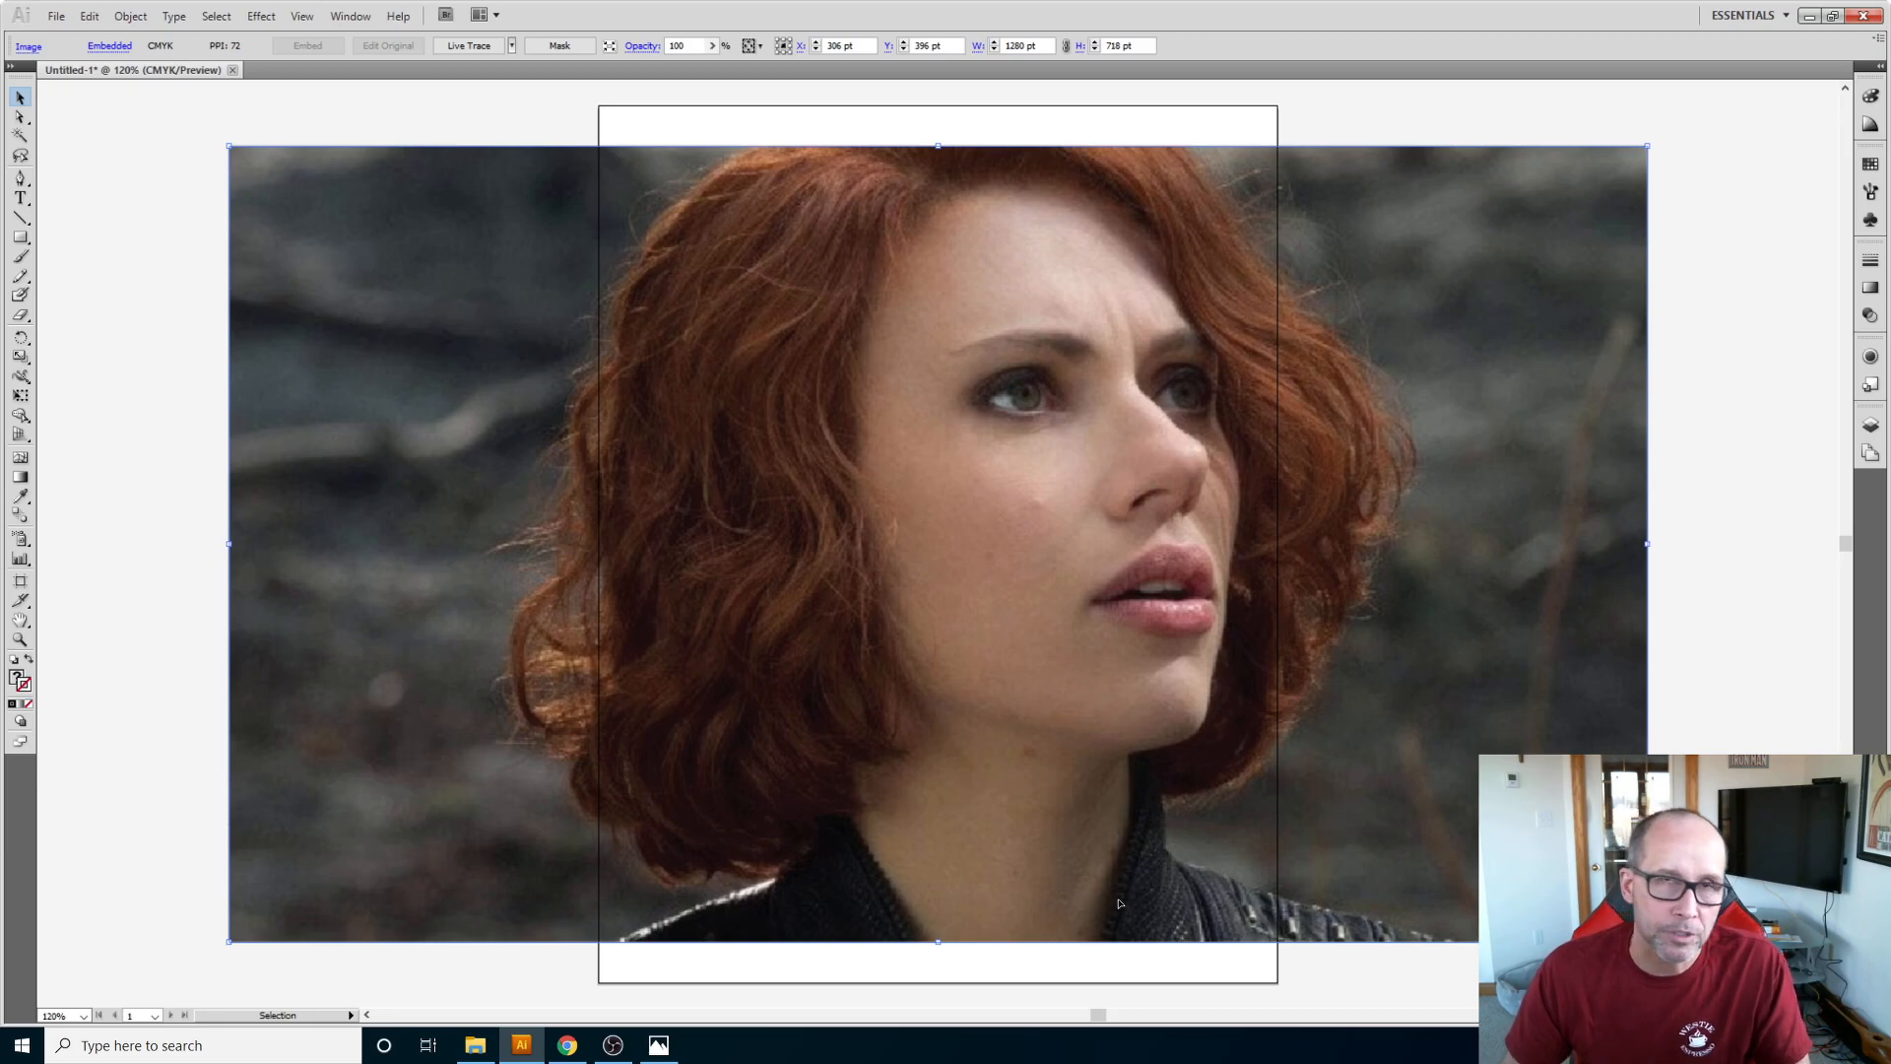
{"action": "left_click", "coordinate": [1874, 429]}
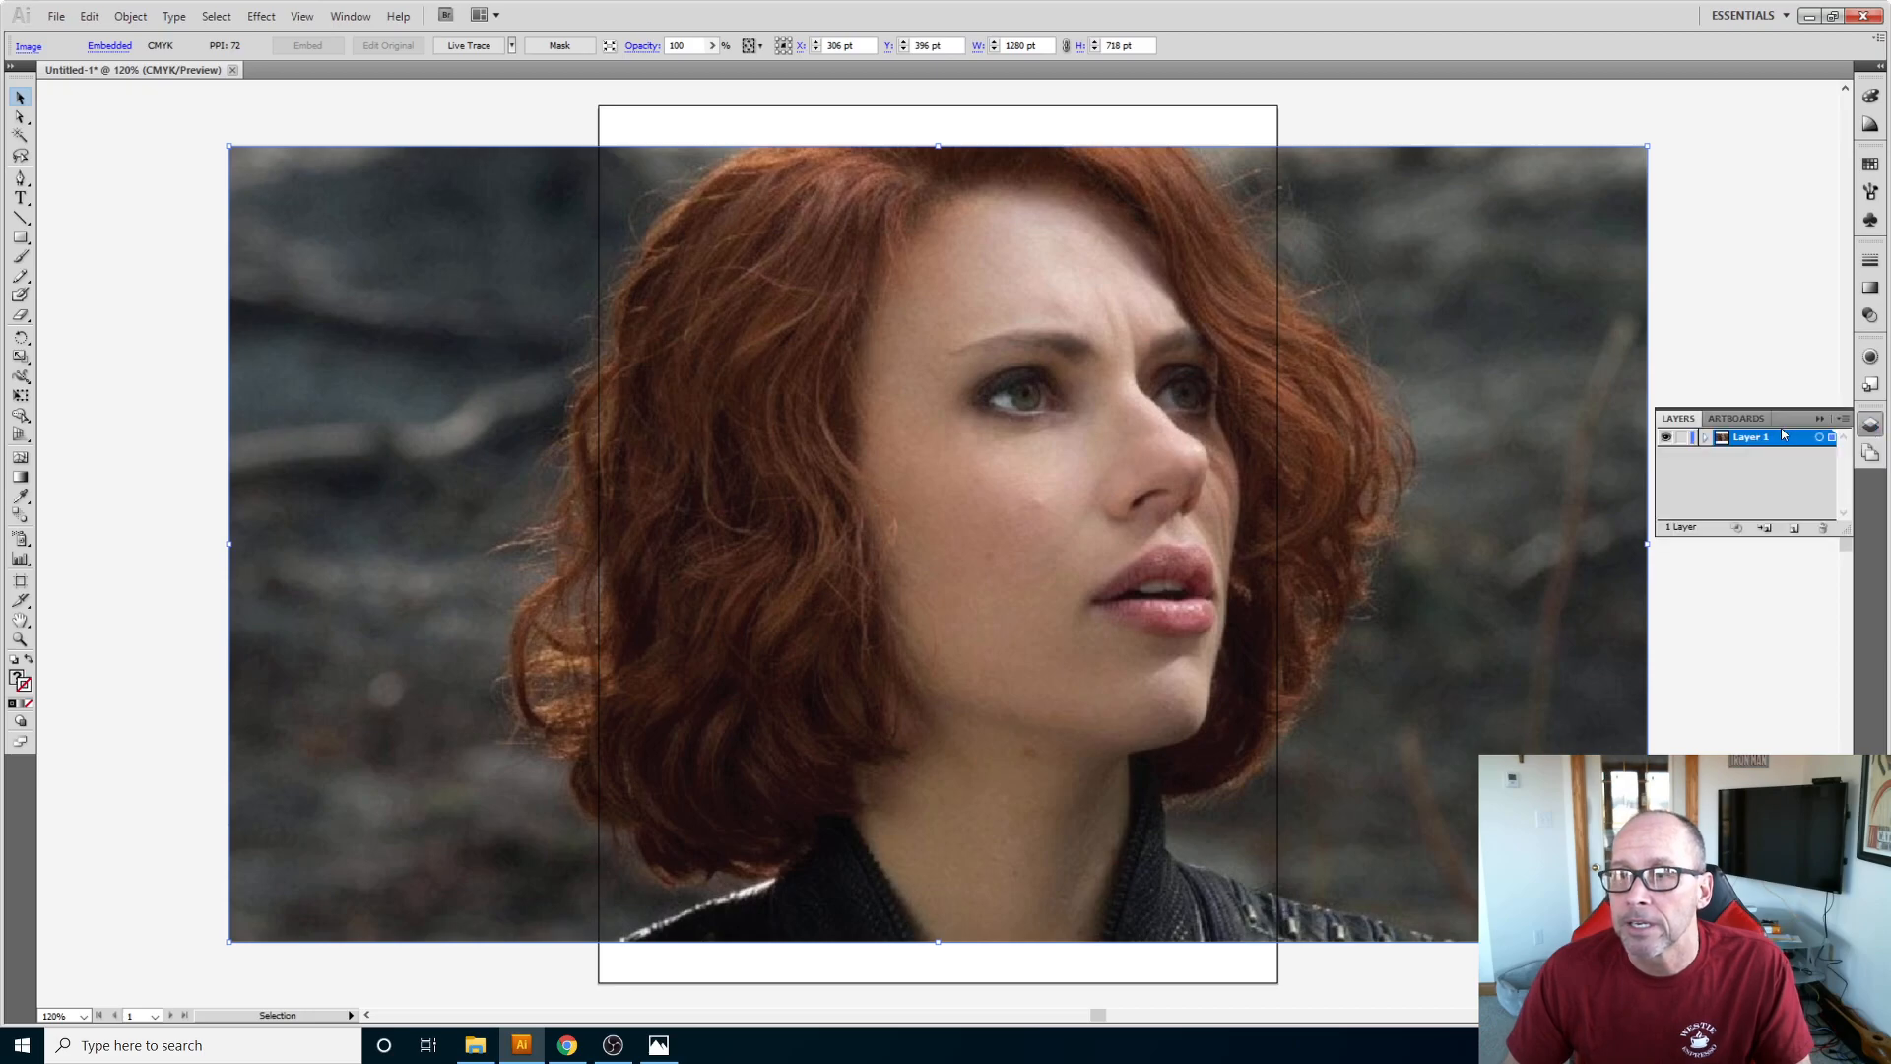
{"action": "left_click", "coordinate": [1740, 420]}
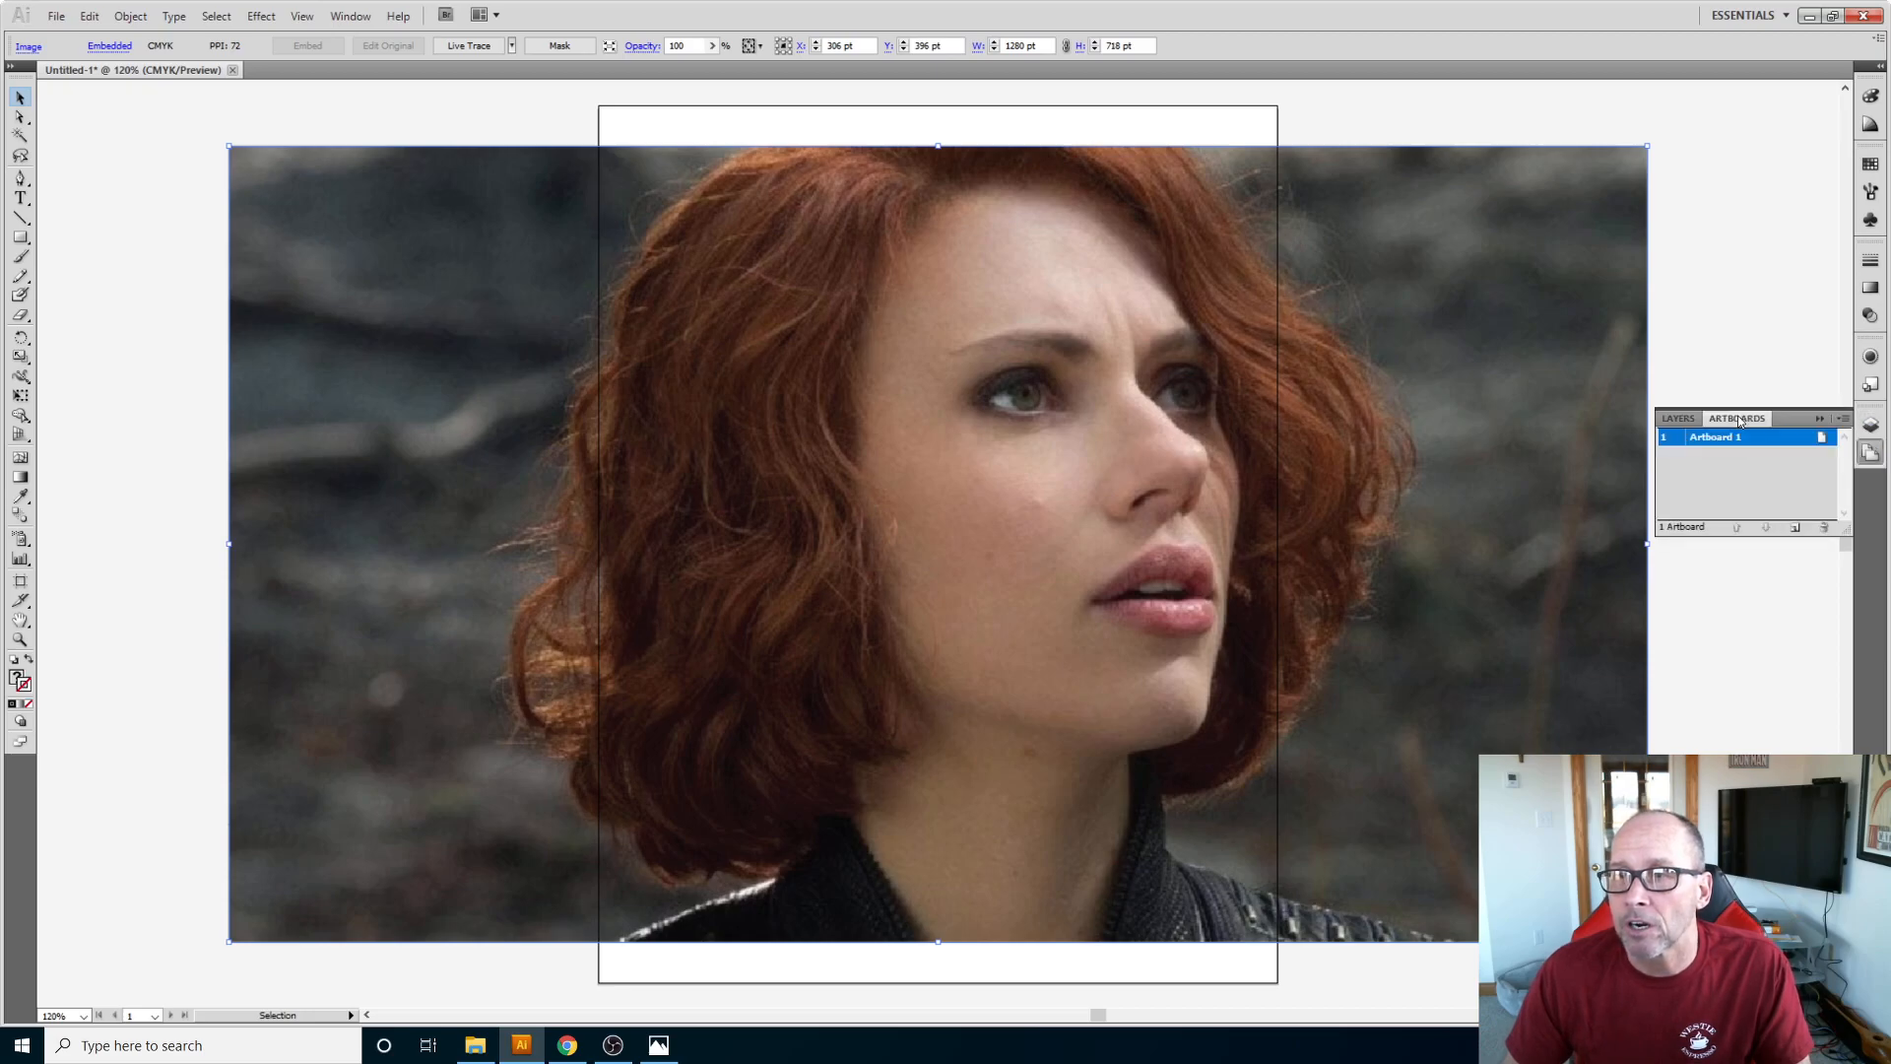
{"action": "left_click", "coordinate": [1821, 437]}
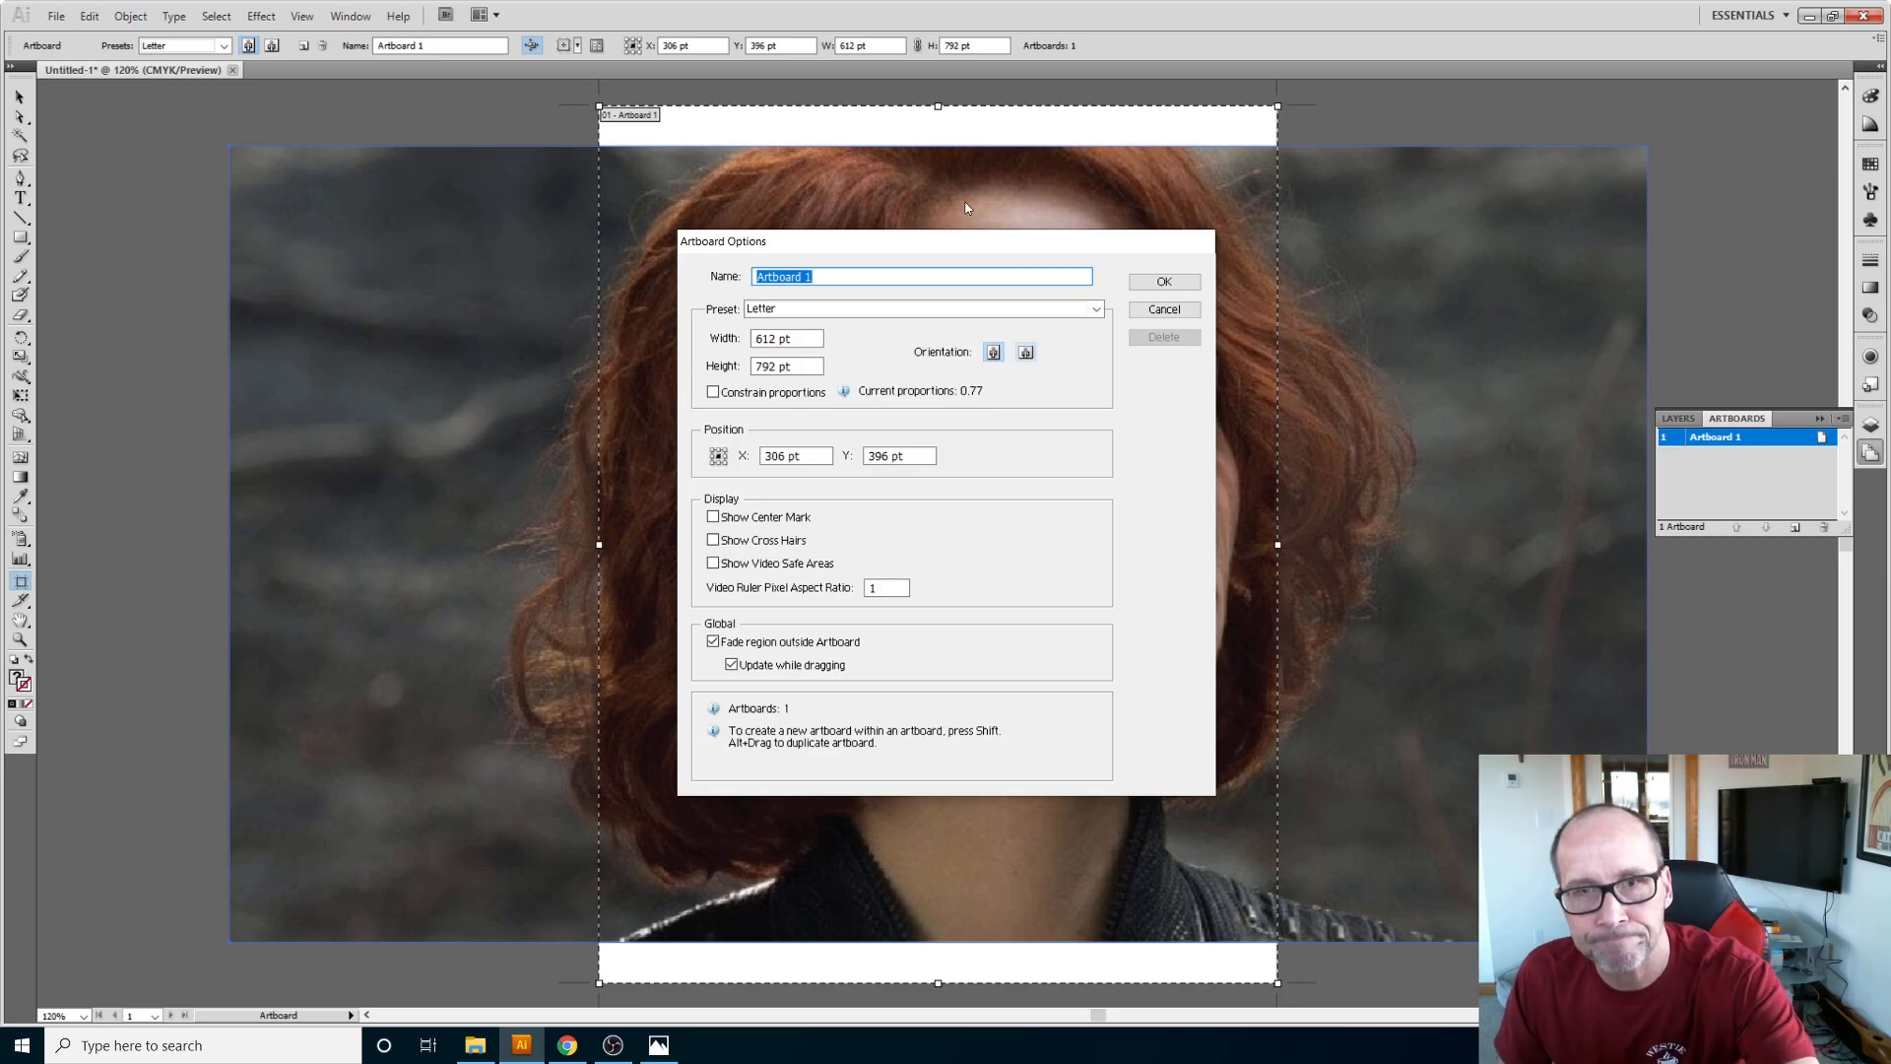
{"action": "left_click_drag", "start_coordinate": [996, 249], "coordinate": [433, 311]}
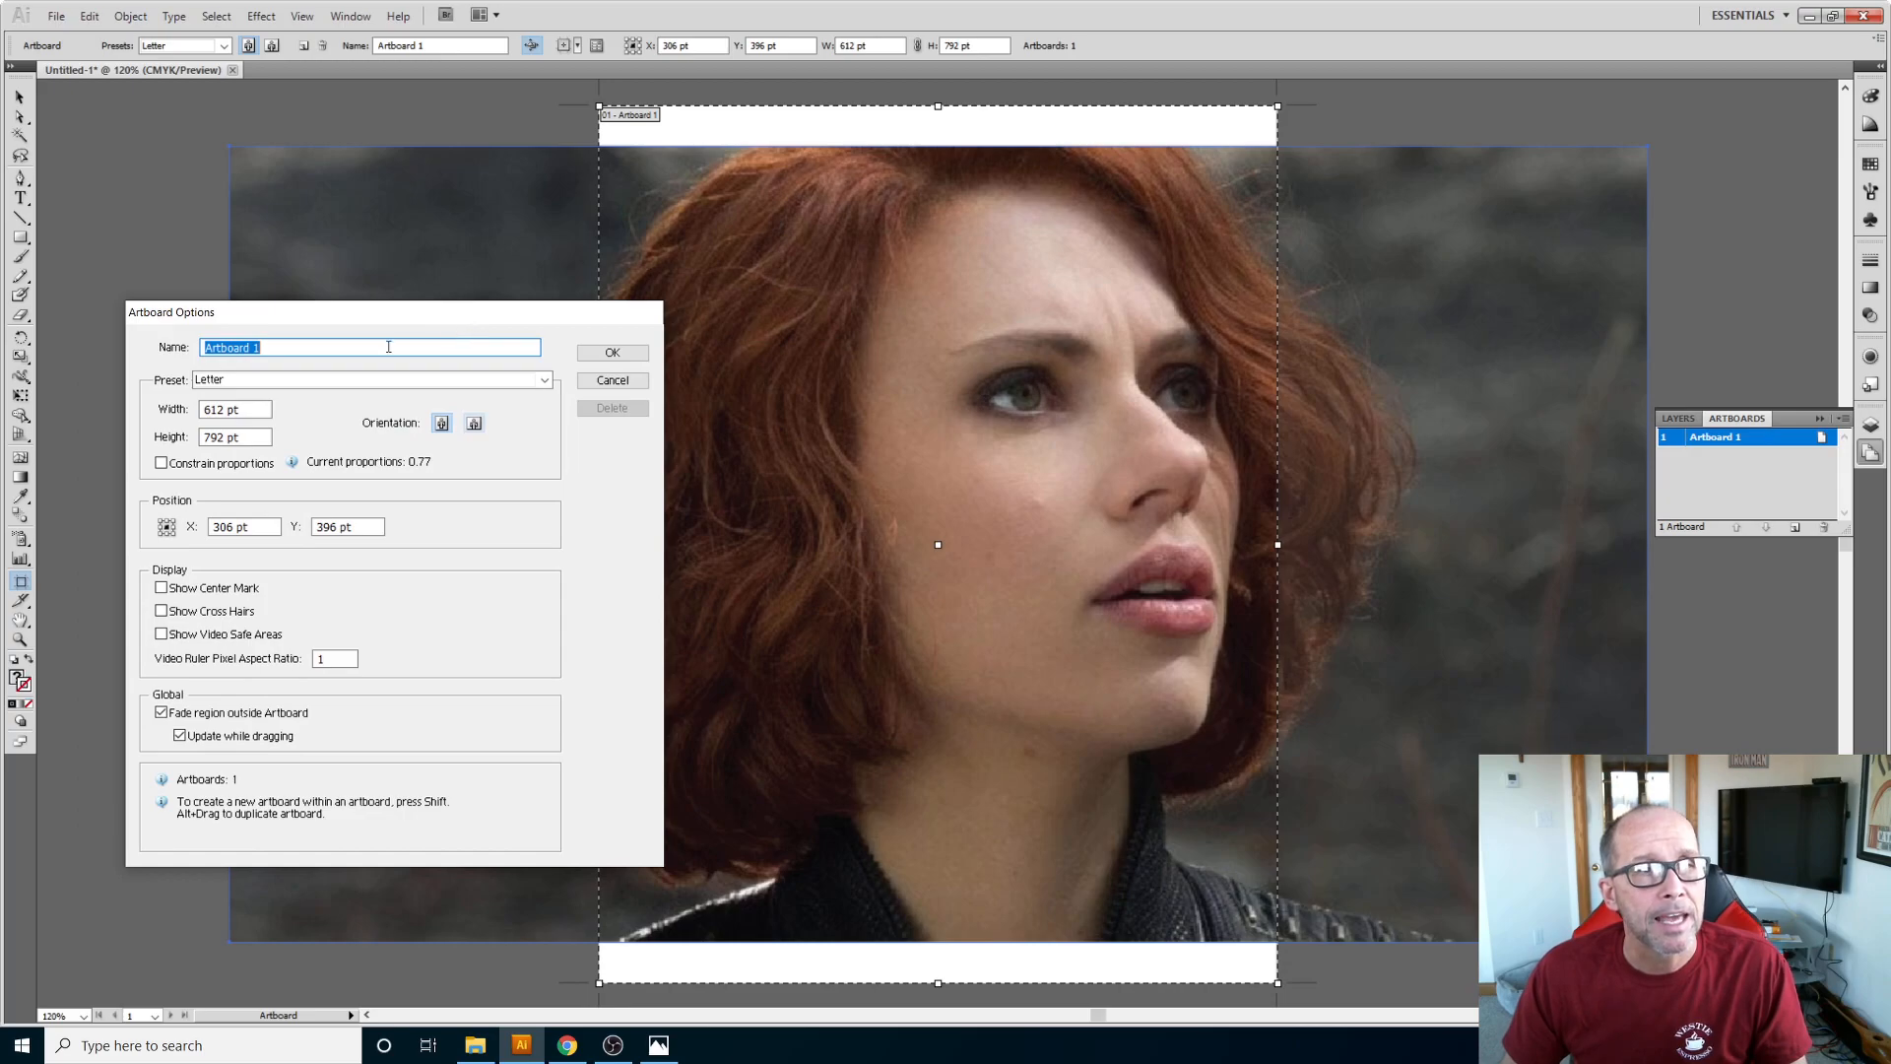
Step: Try artboard widths of 2000 pt, 1800 pt and 1500 pt around the portrait
{"action": "left_click_drag", "start_coordinate": [253, 410], "coordinate": [124, 425]}
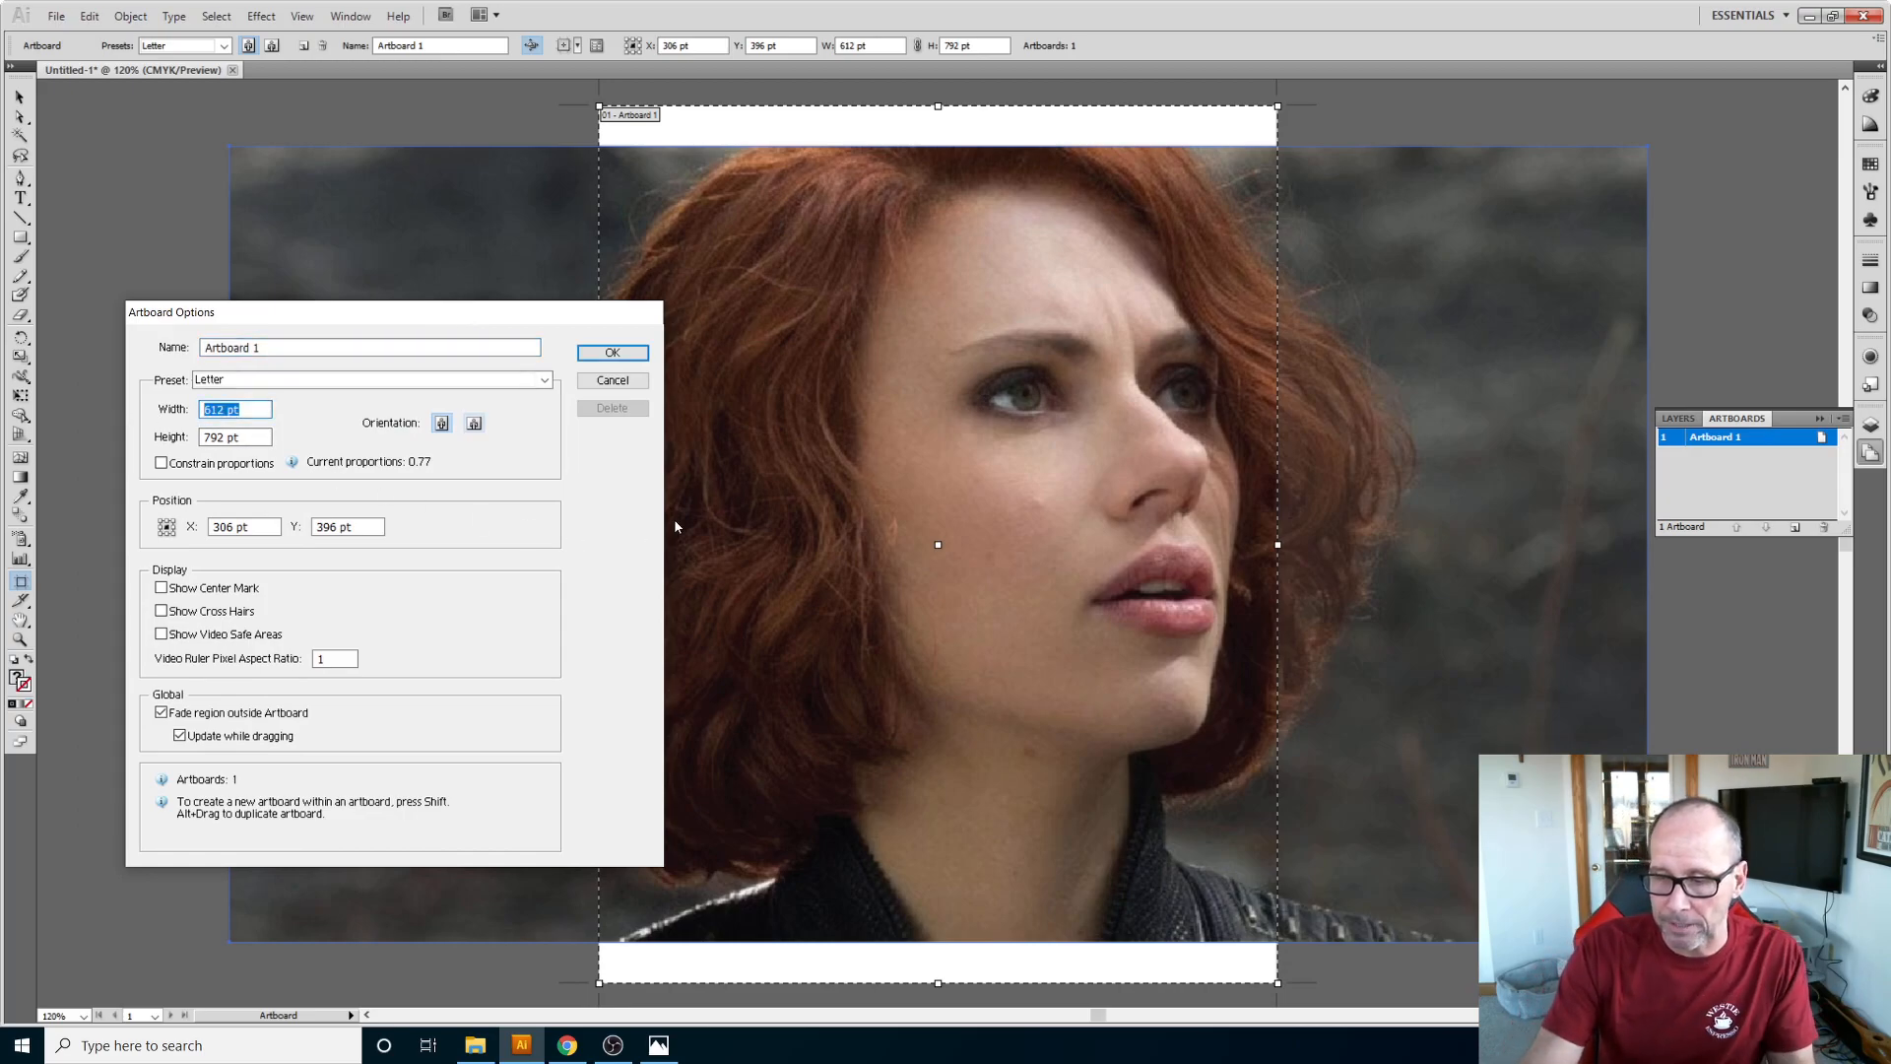
{"action": "type", "text": "2000"}
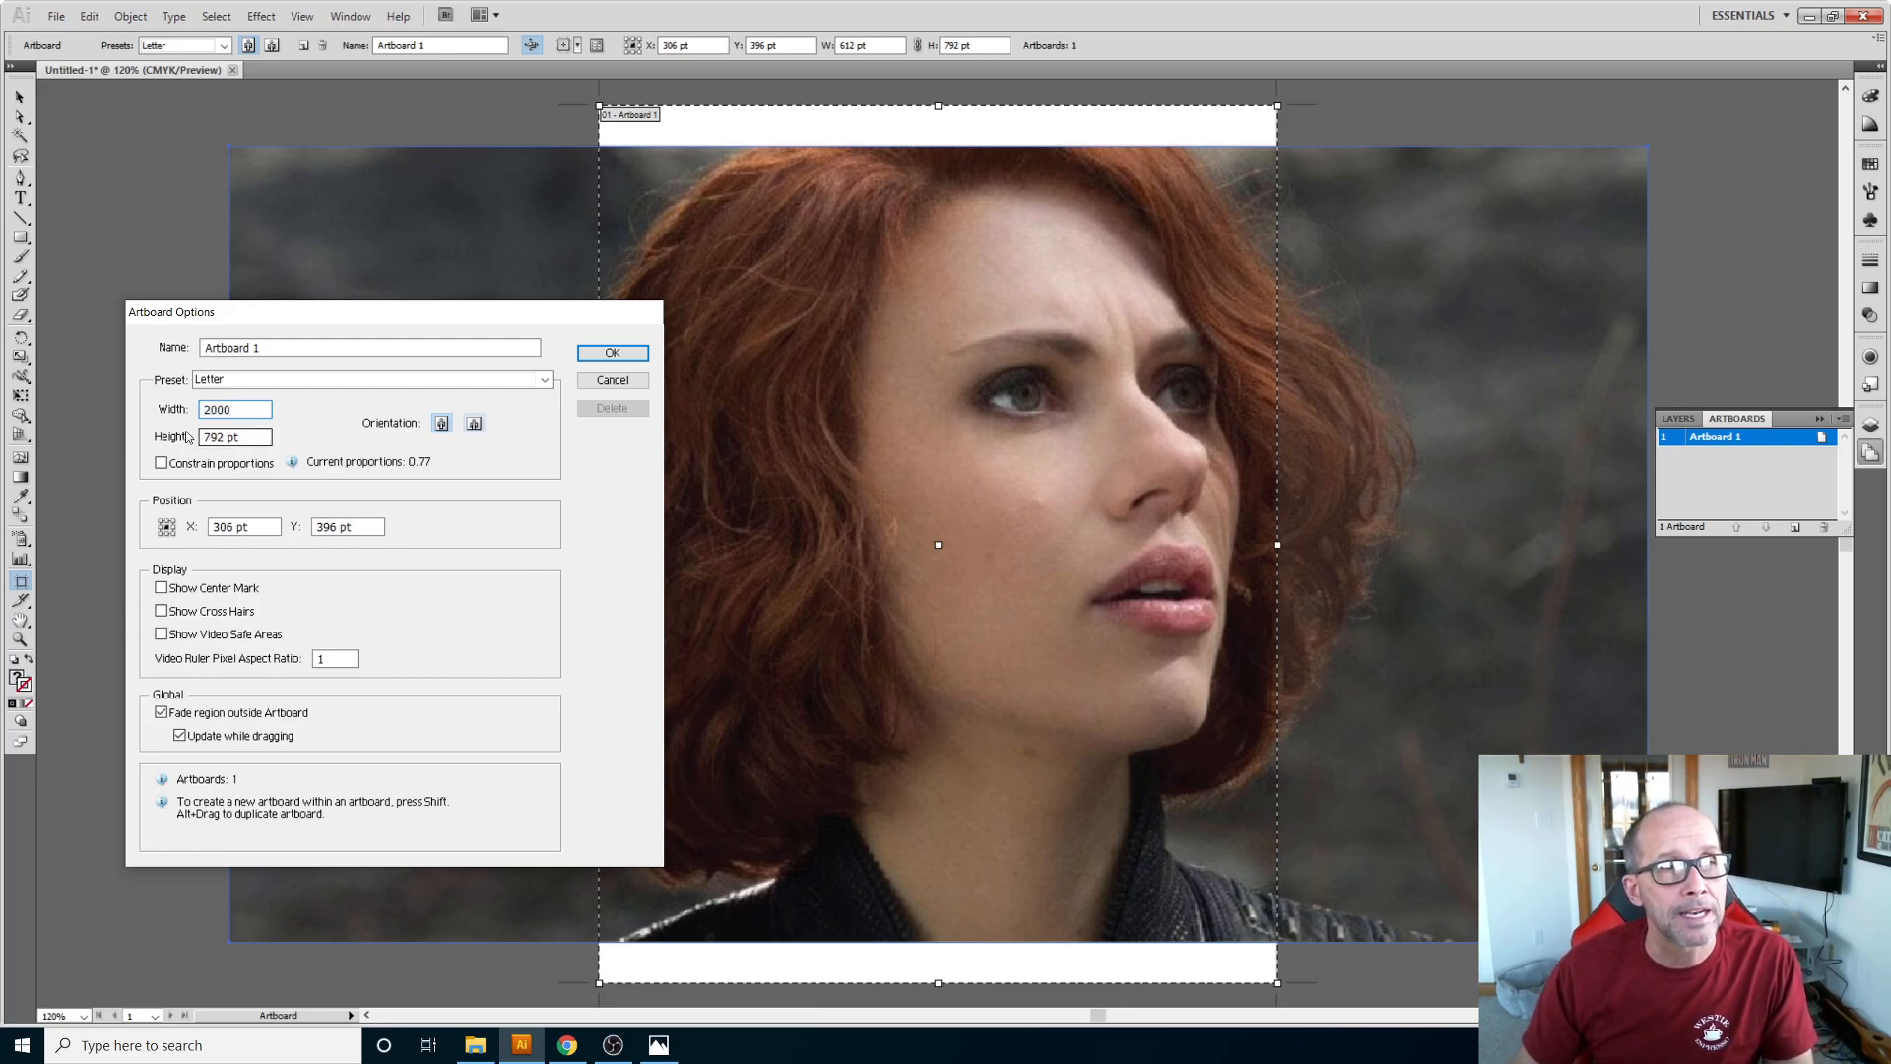
{"action": "left_click", "coordinate": [257, 436]}
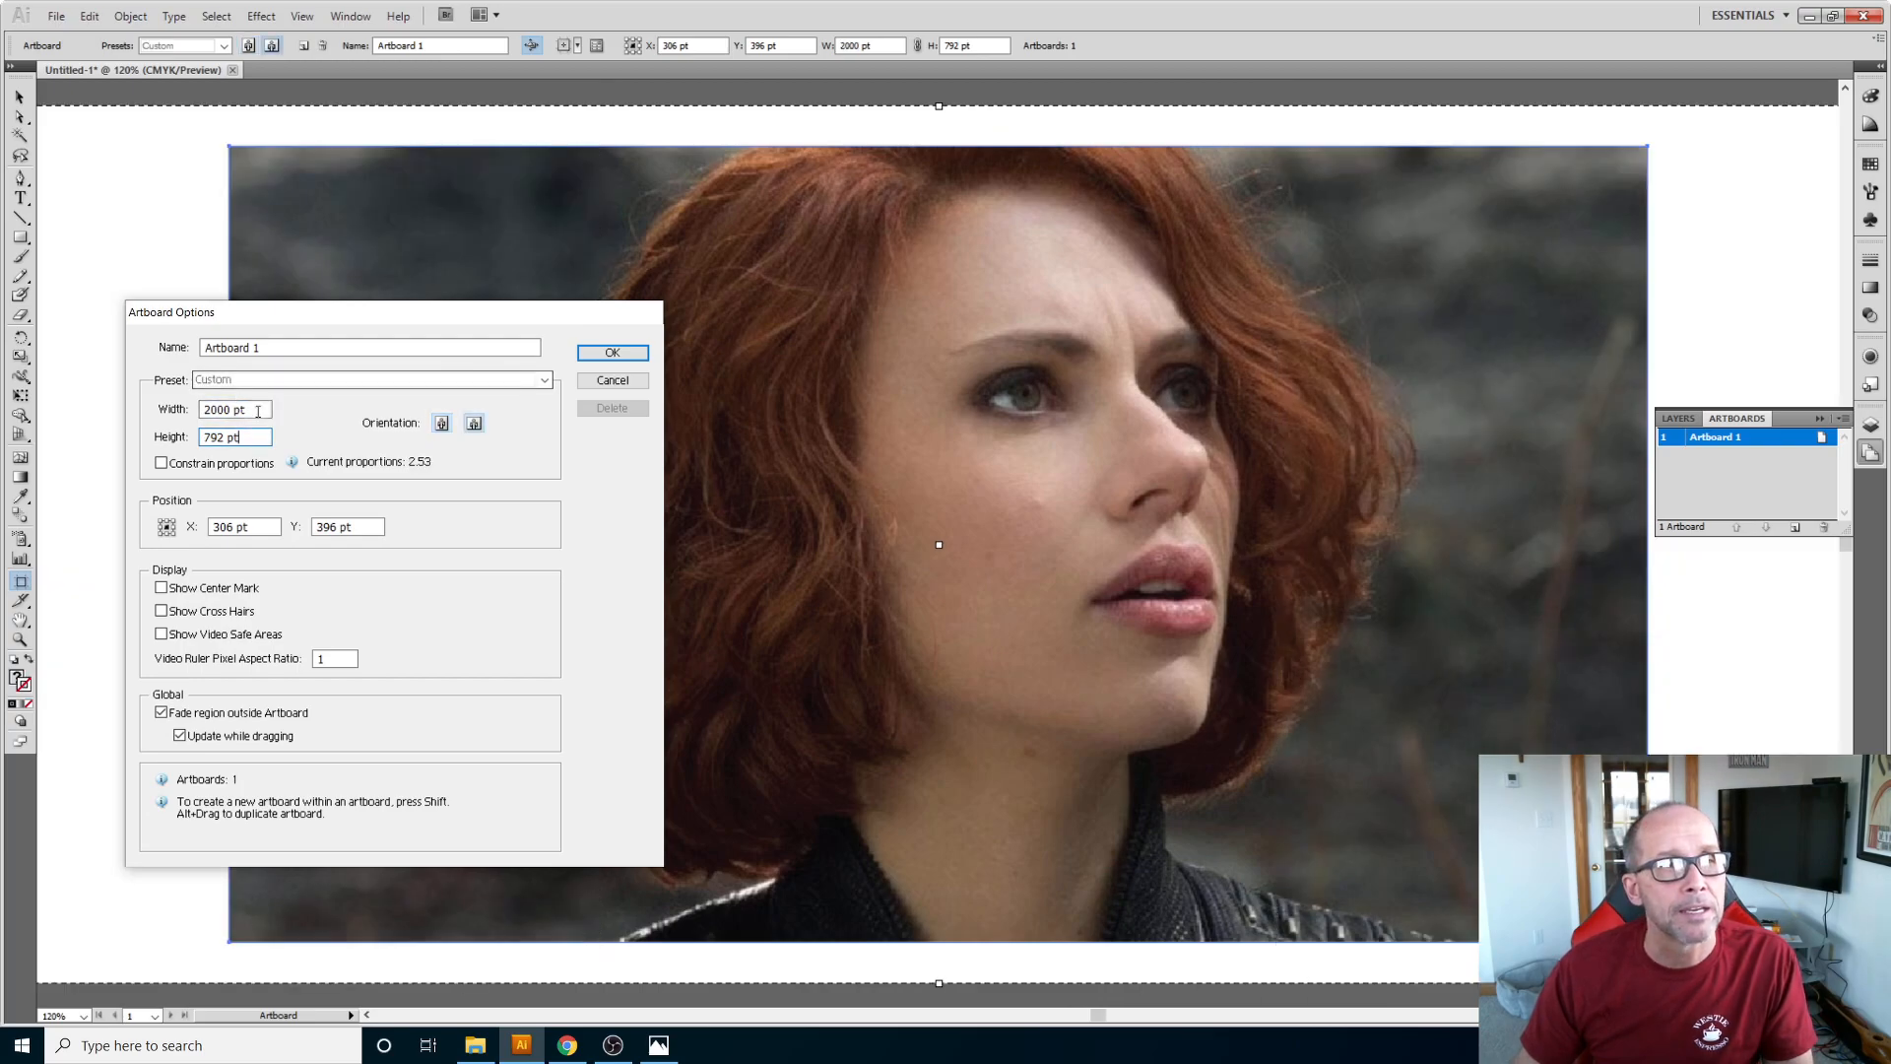
{"action": "double_click", "coordinate": [235, 409]}
{"action": "type", "text": "18"}
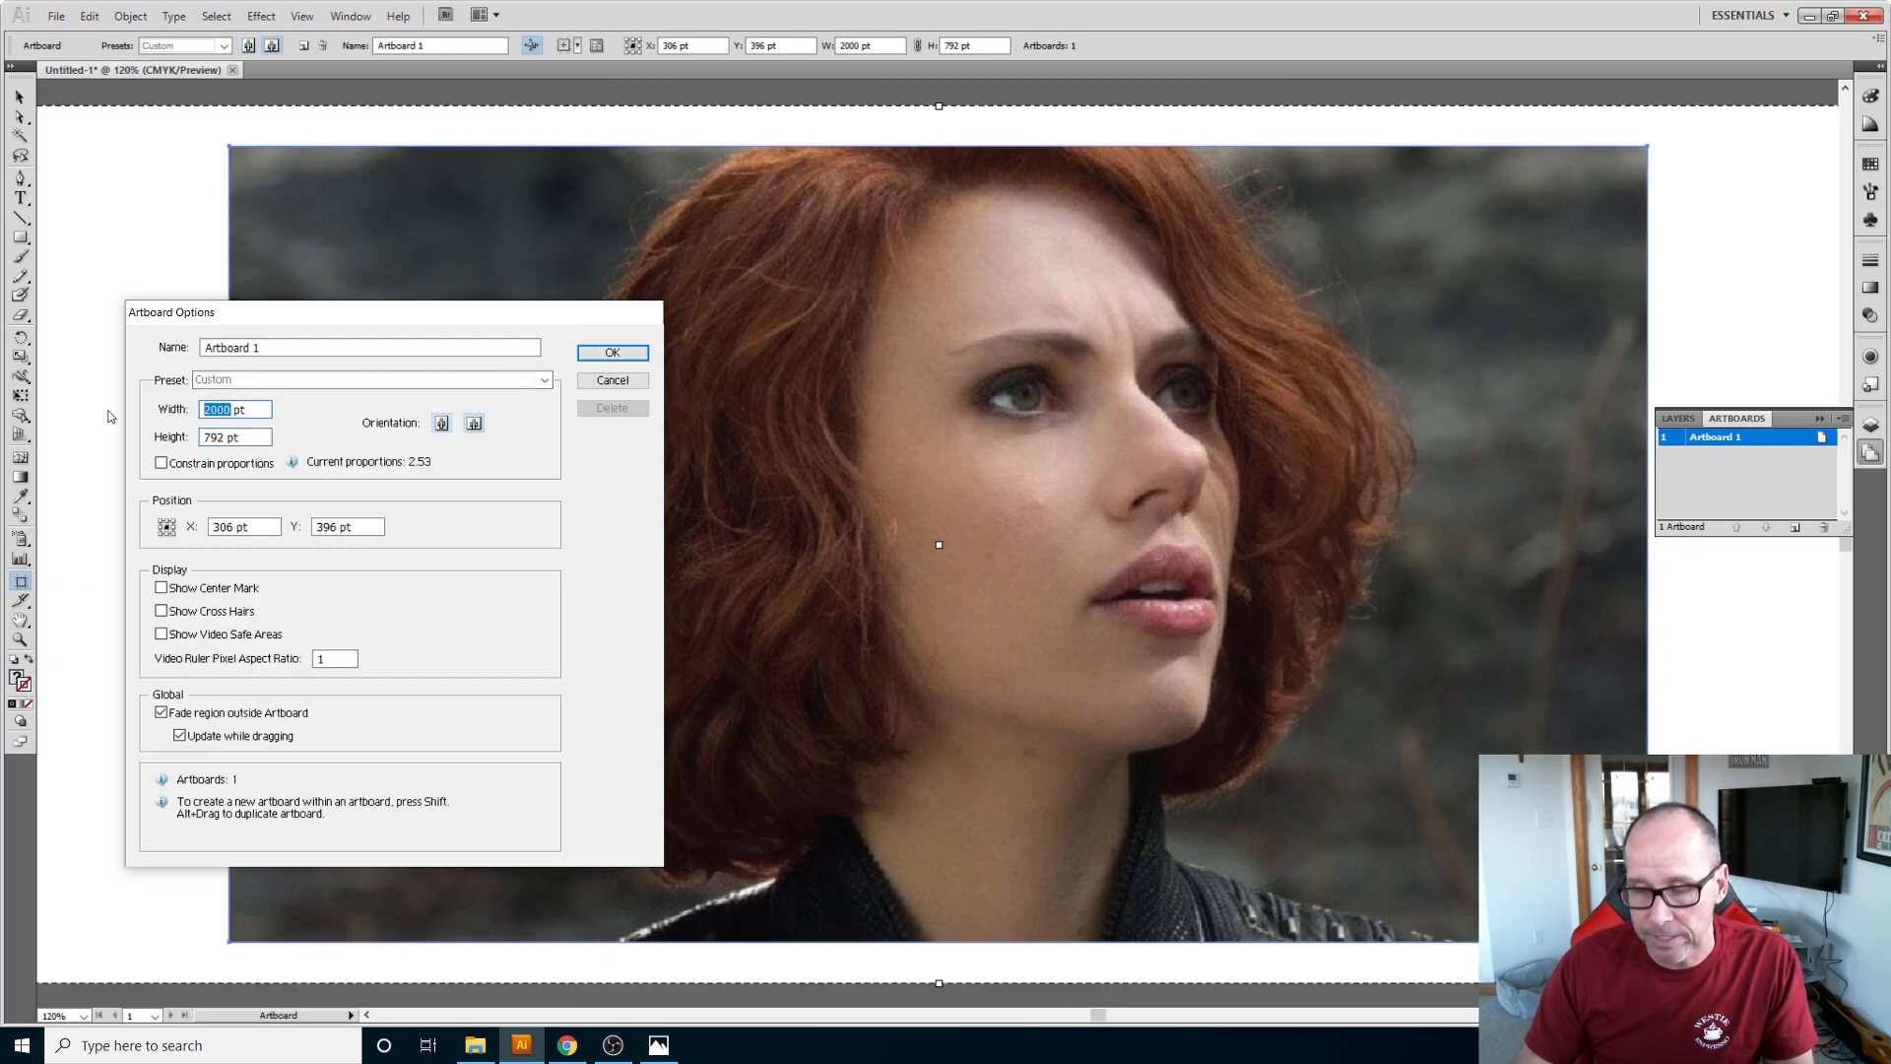
{"action": "type", "text": "00"}
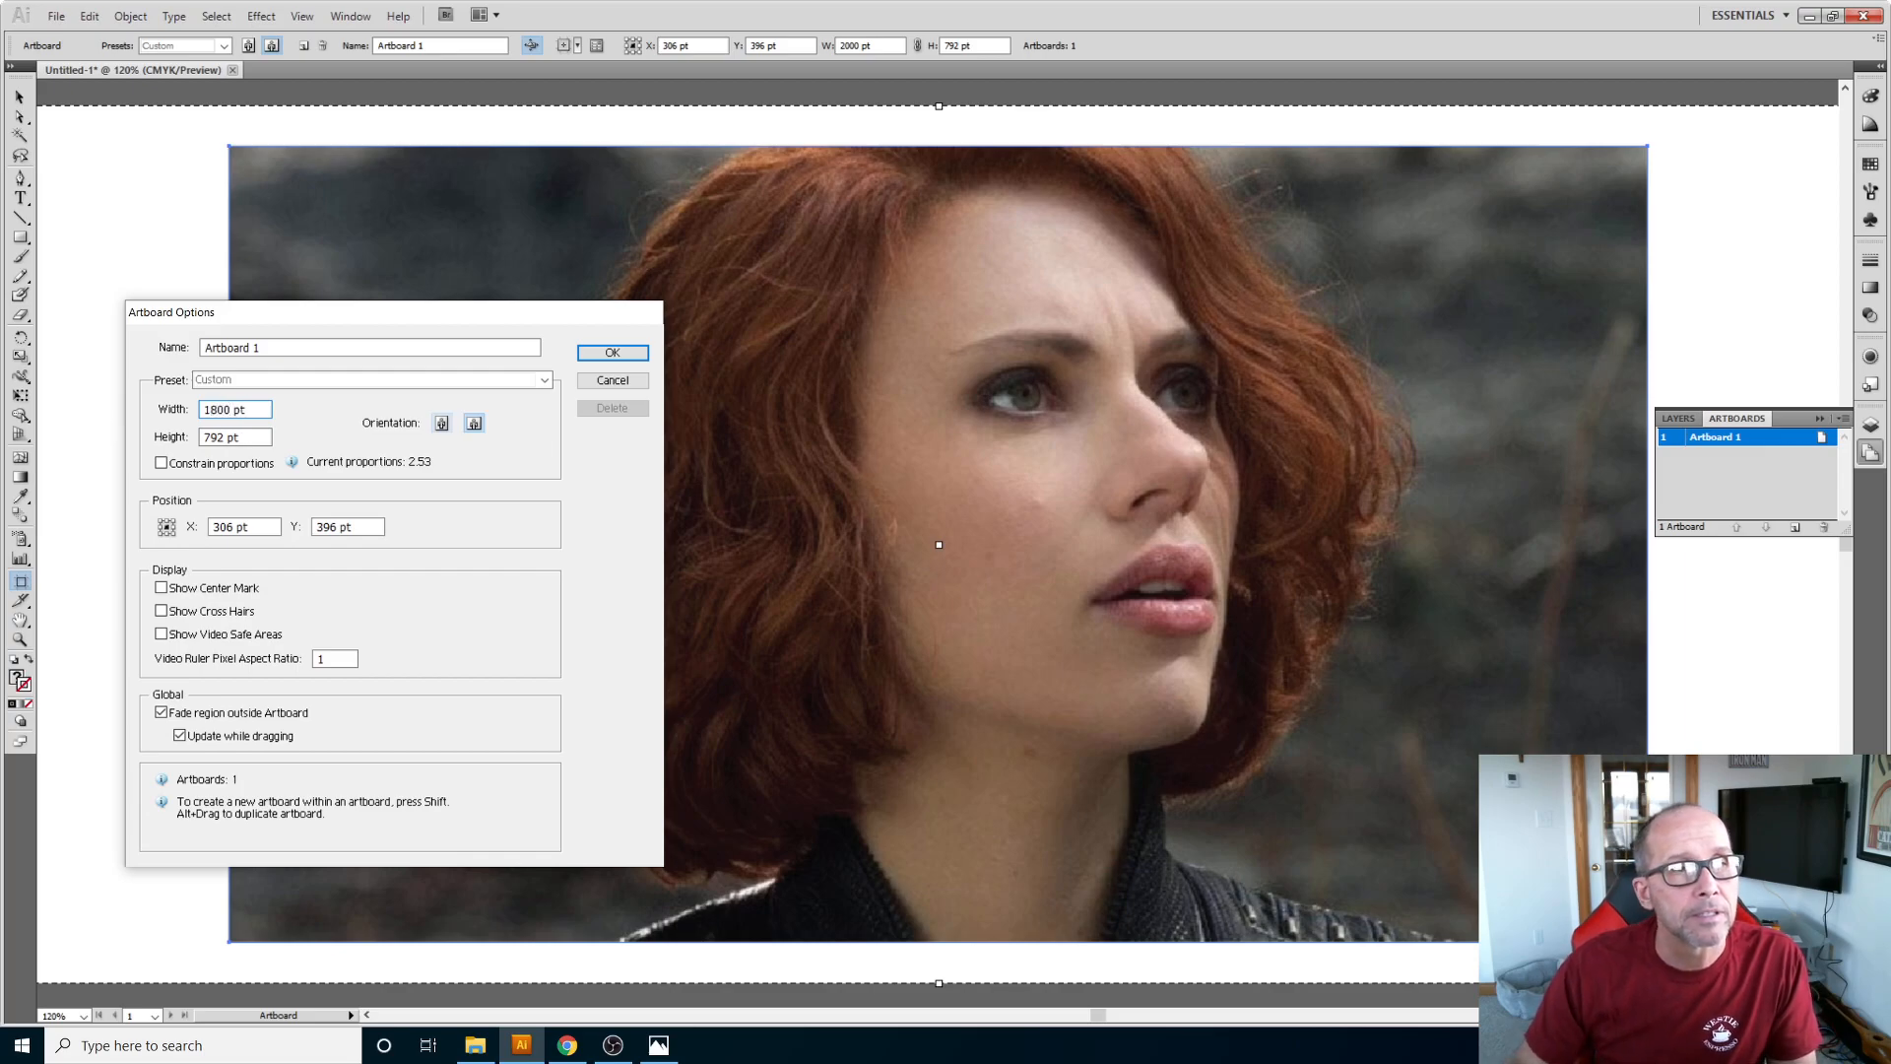
{"action": "left_click", "coordinate": [251, 436]}
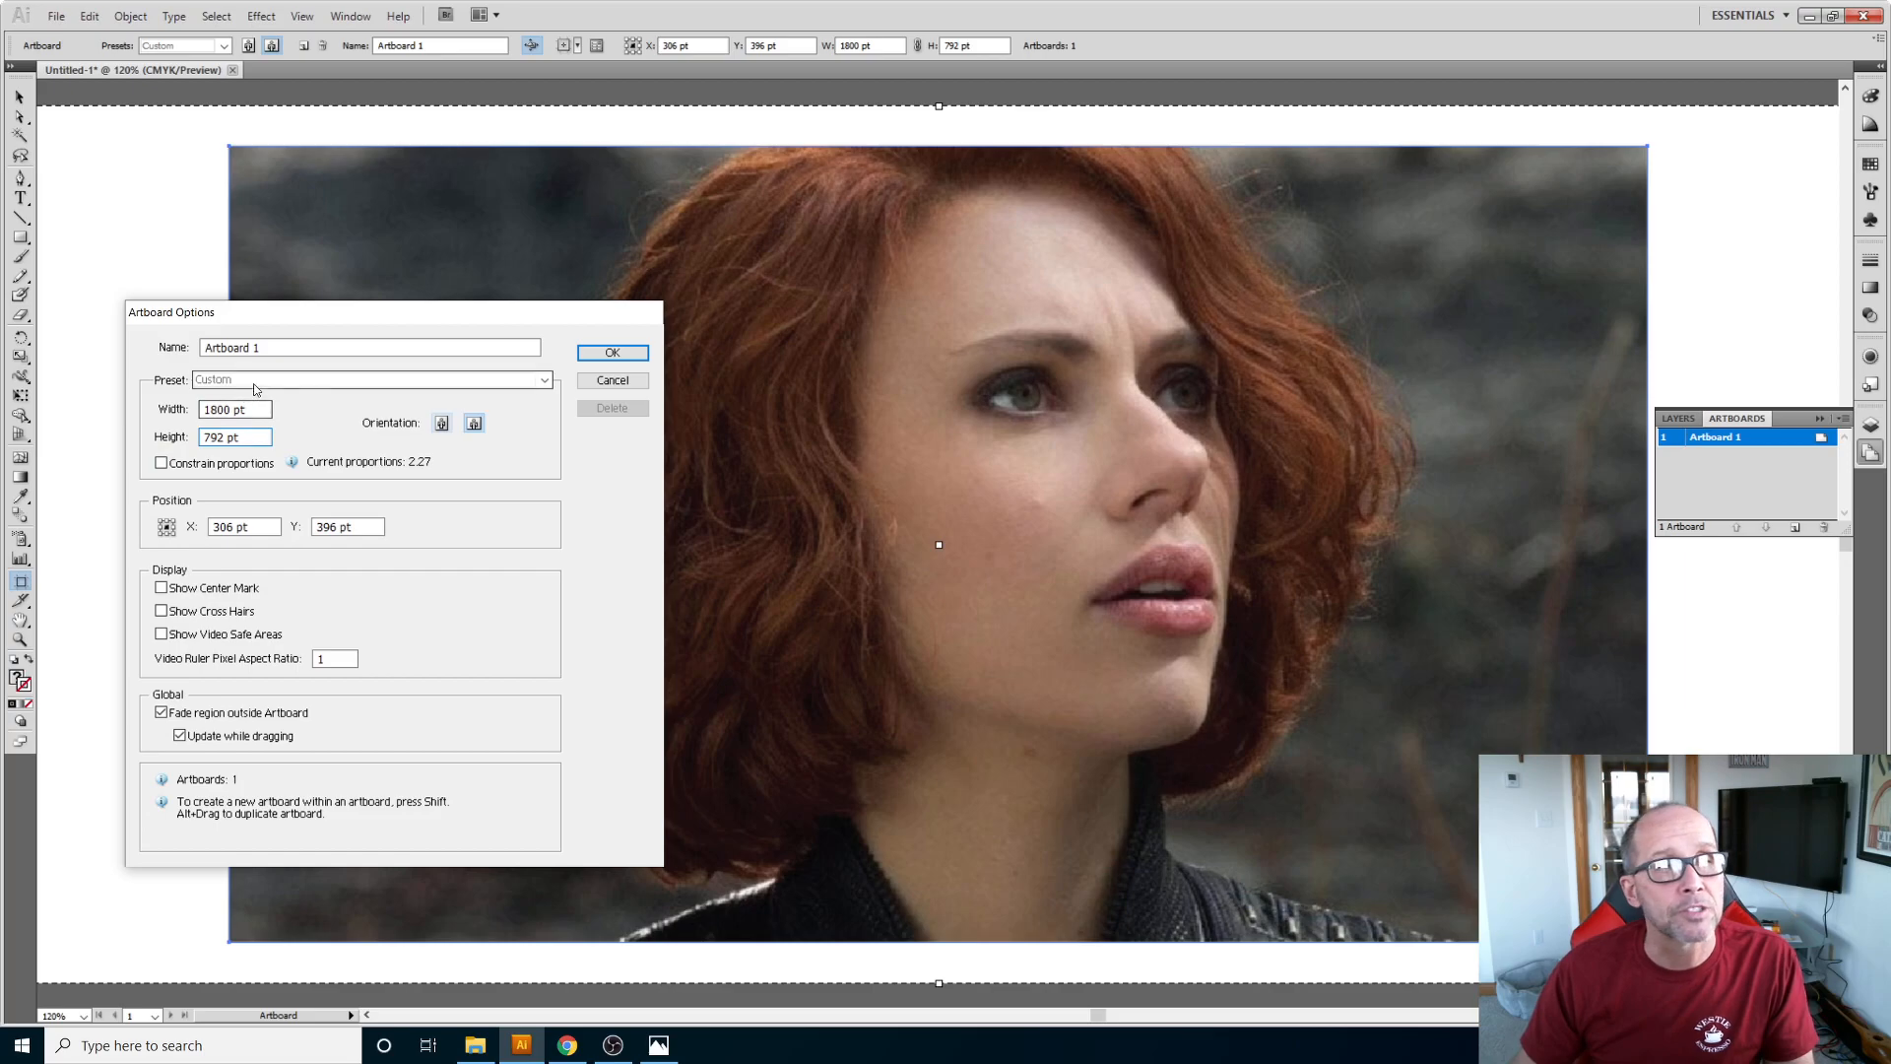
{"action": "left_click_drag", "start_coordinate": [252, 409], "coordinate": [143, 421]}
{"action": "type", "text": "1500"}
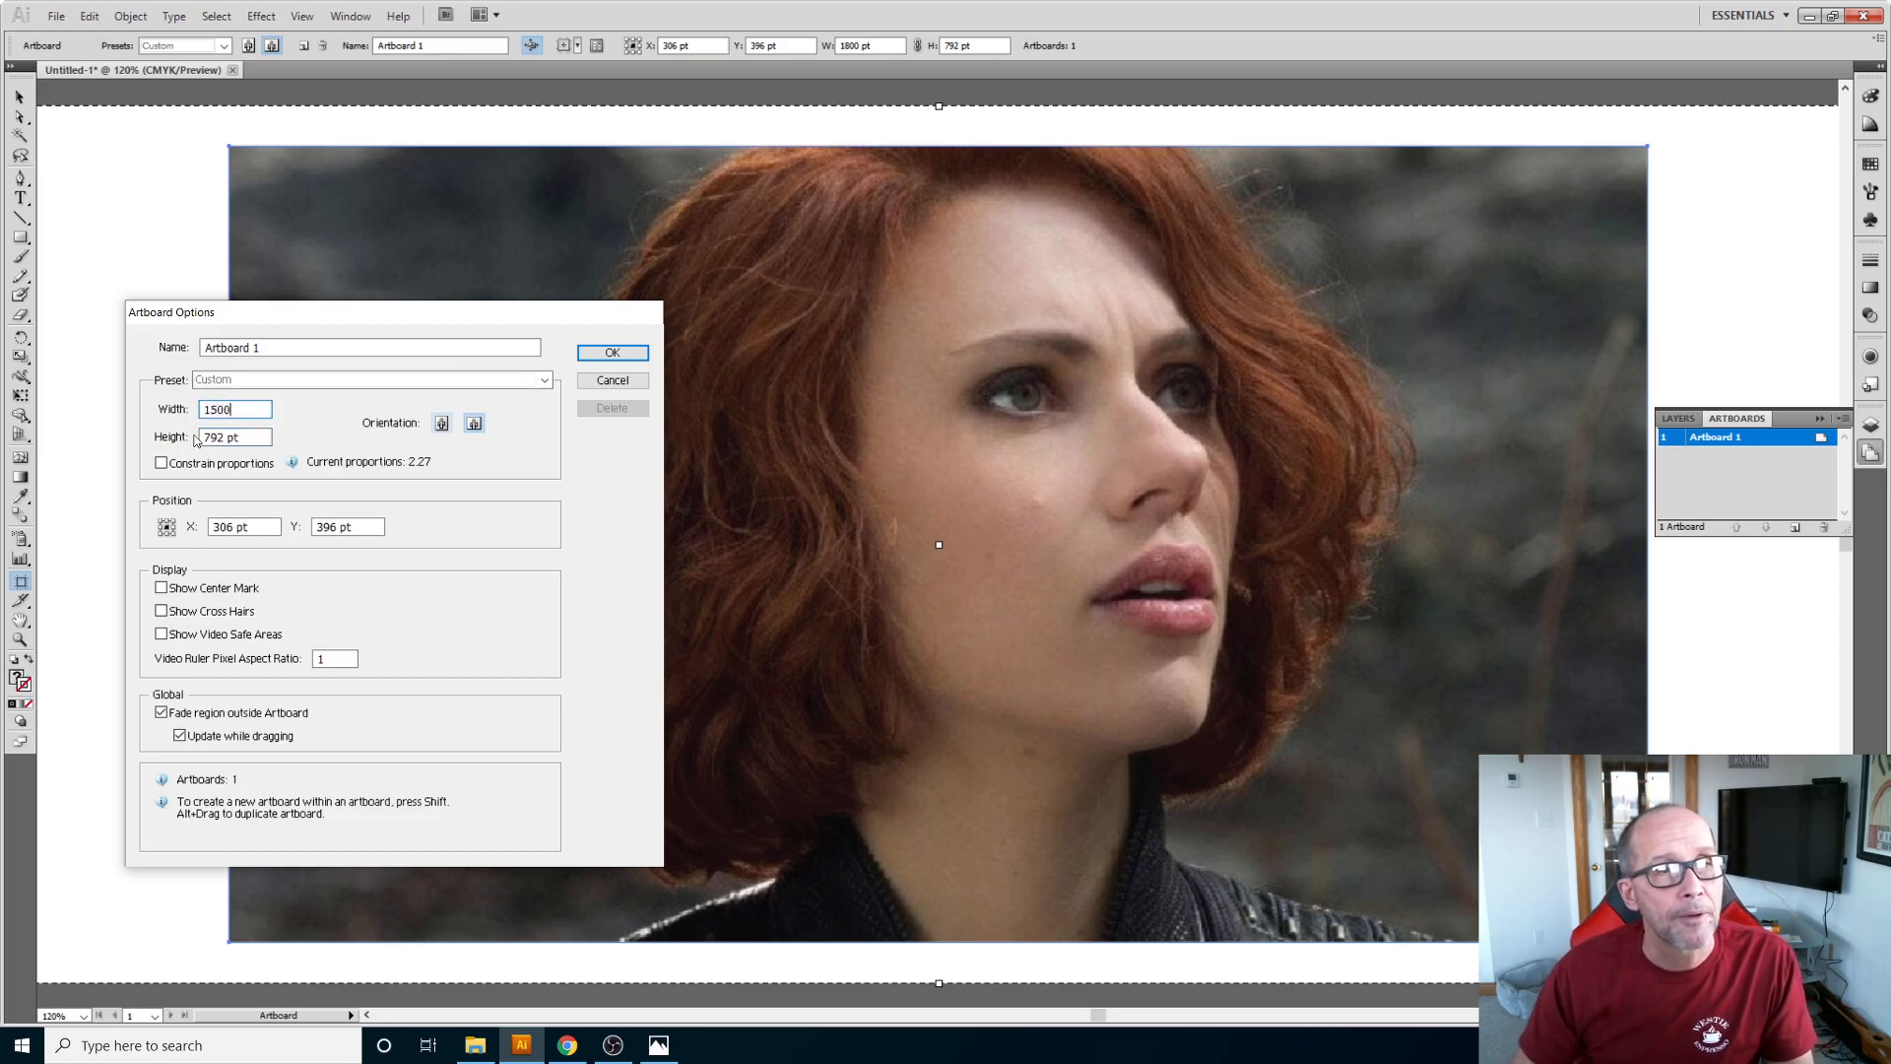
{"action": "left_click", "coordinate": [234, 437]}
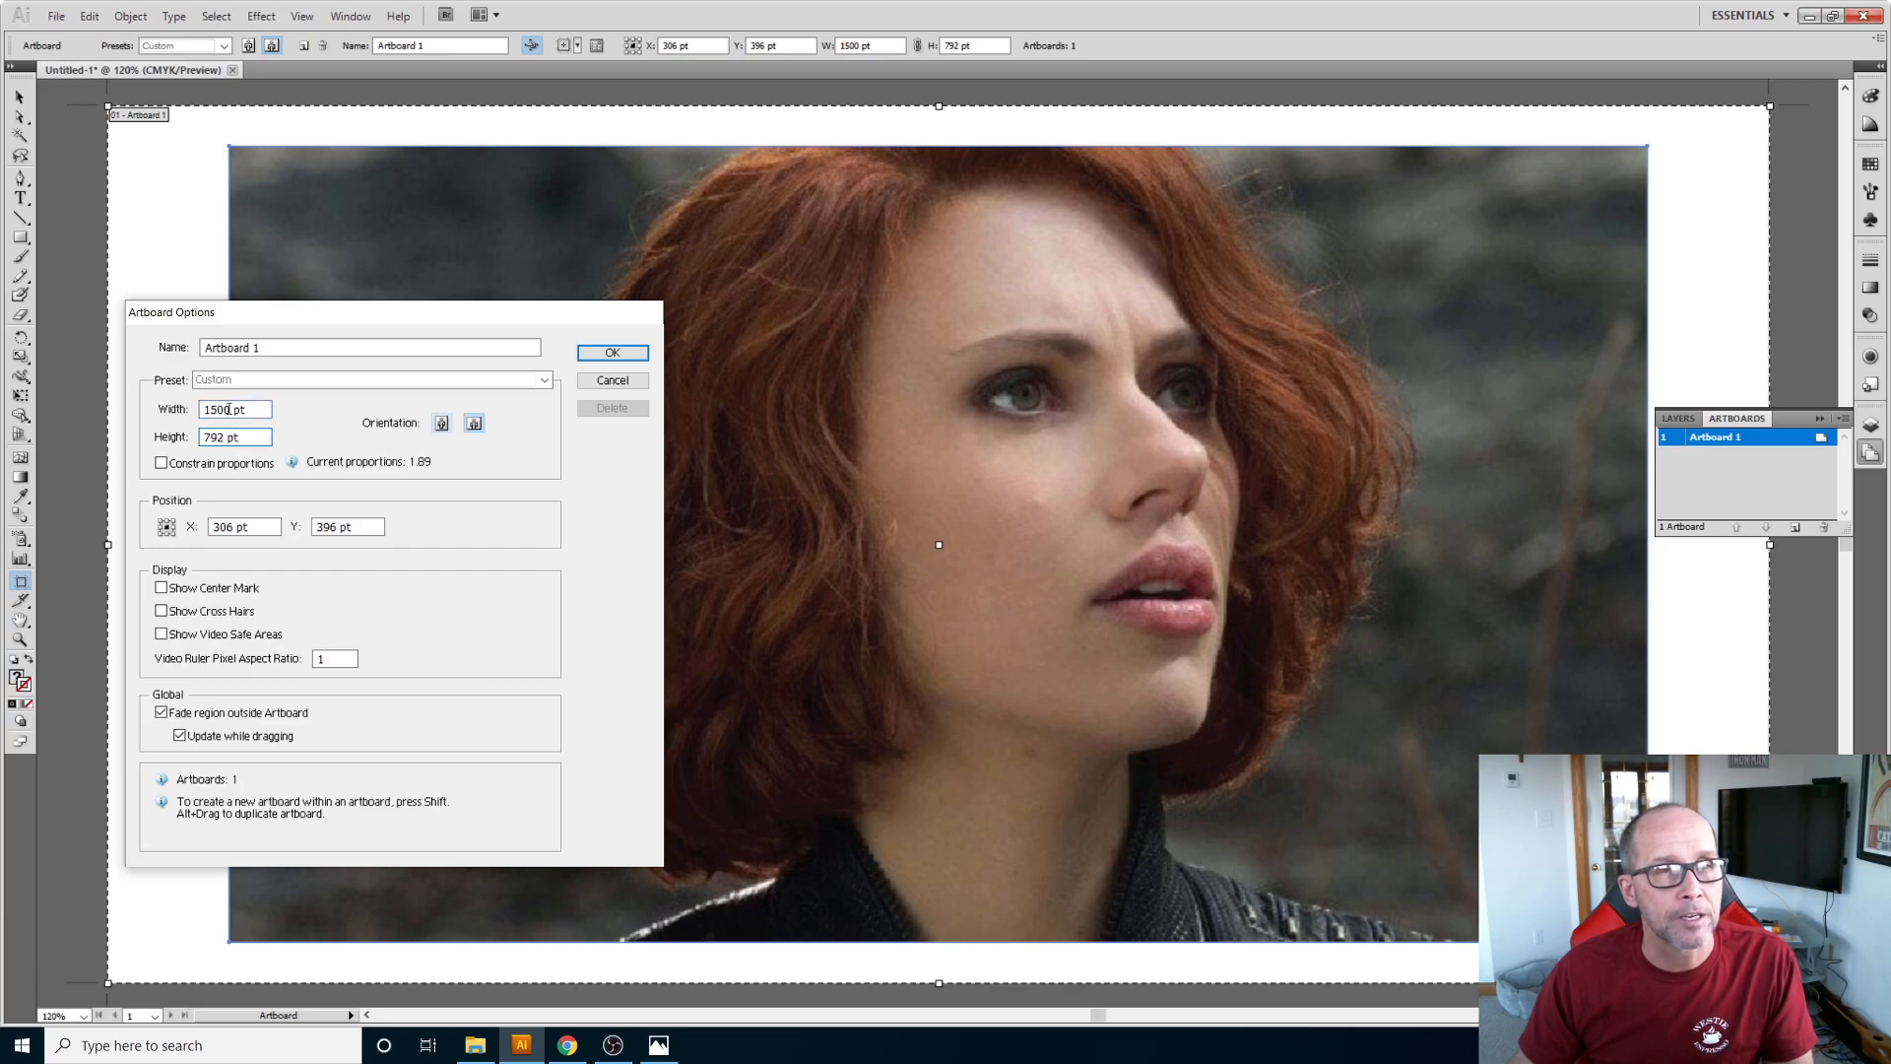
Step: Set the artboard's width to 1300 pt
{"action": "double_click", "coordinate": [229, 408]}
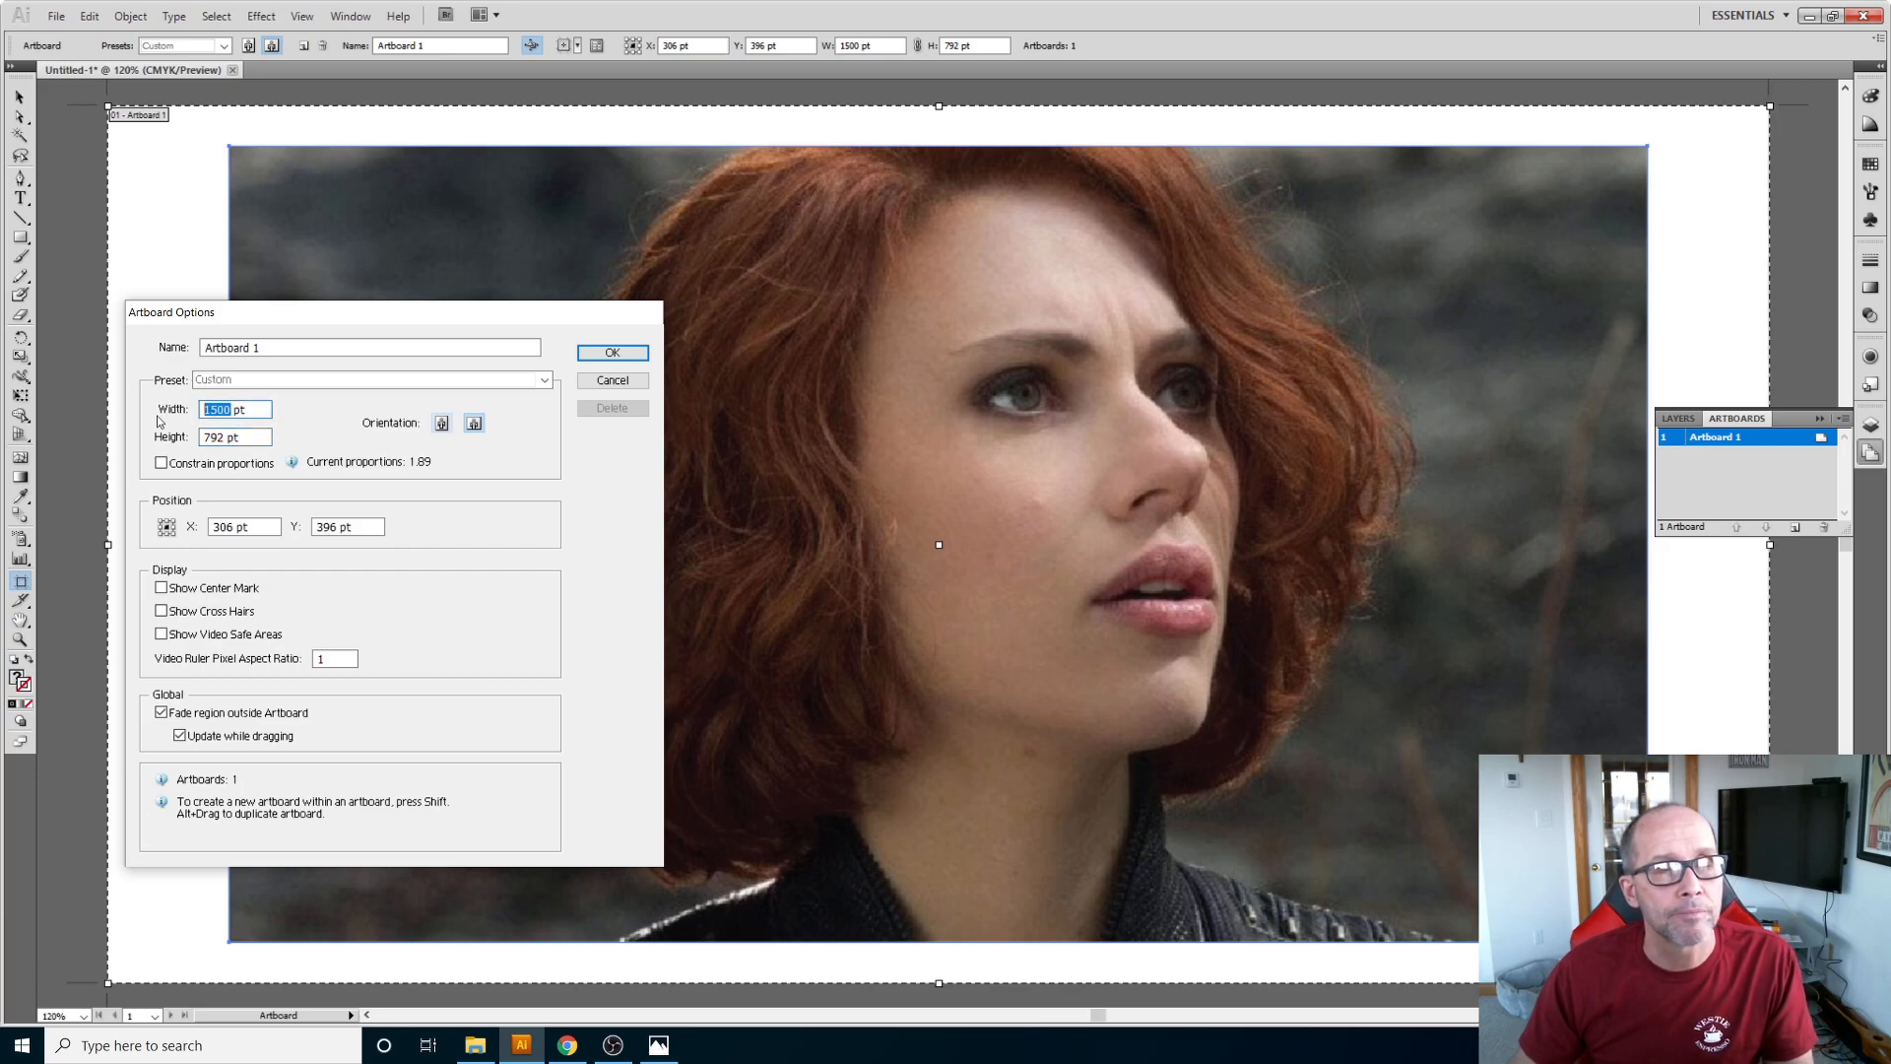
{"action": "type", "text": "1300"}
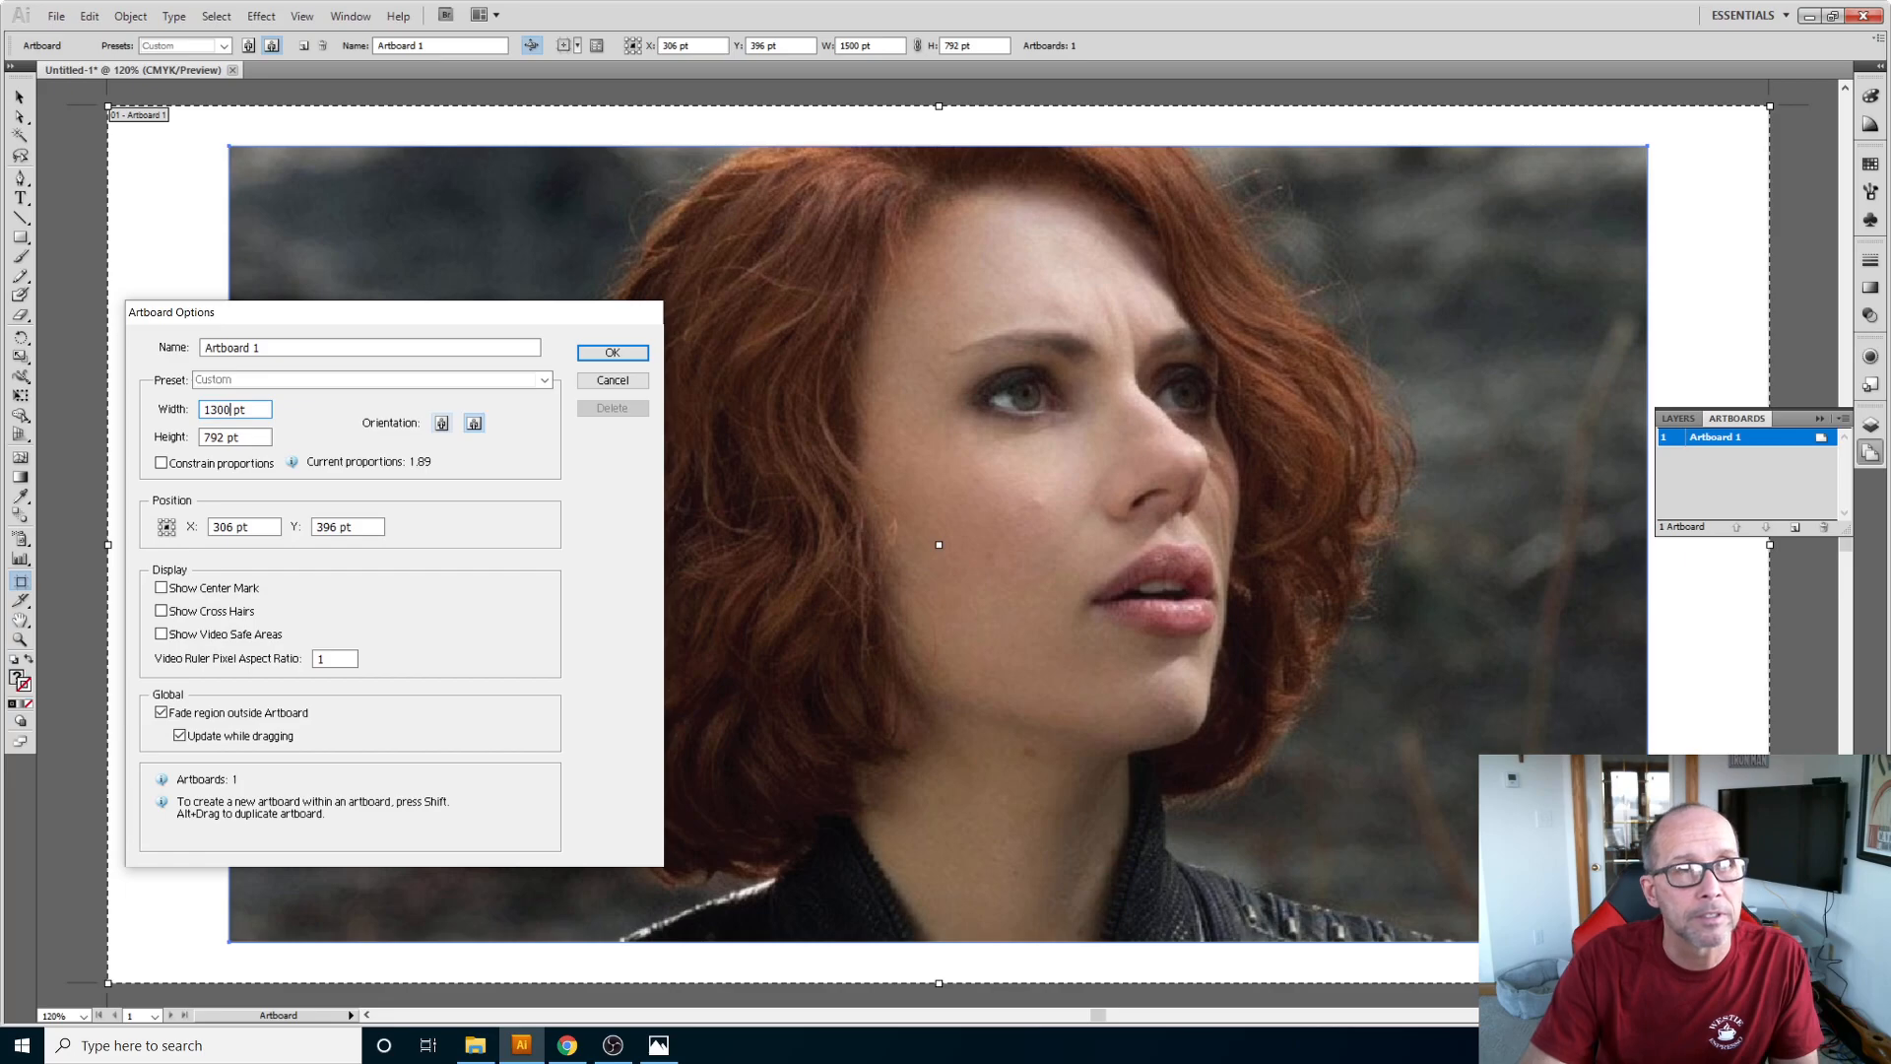
{"action": "left_click", "coordinate": [256, 437]}
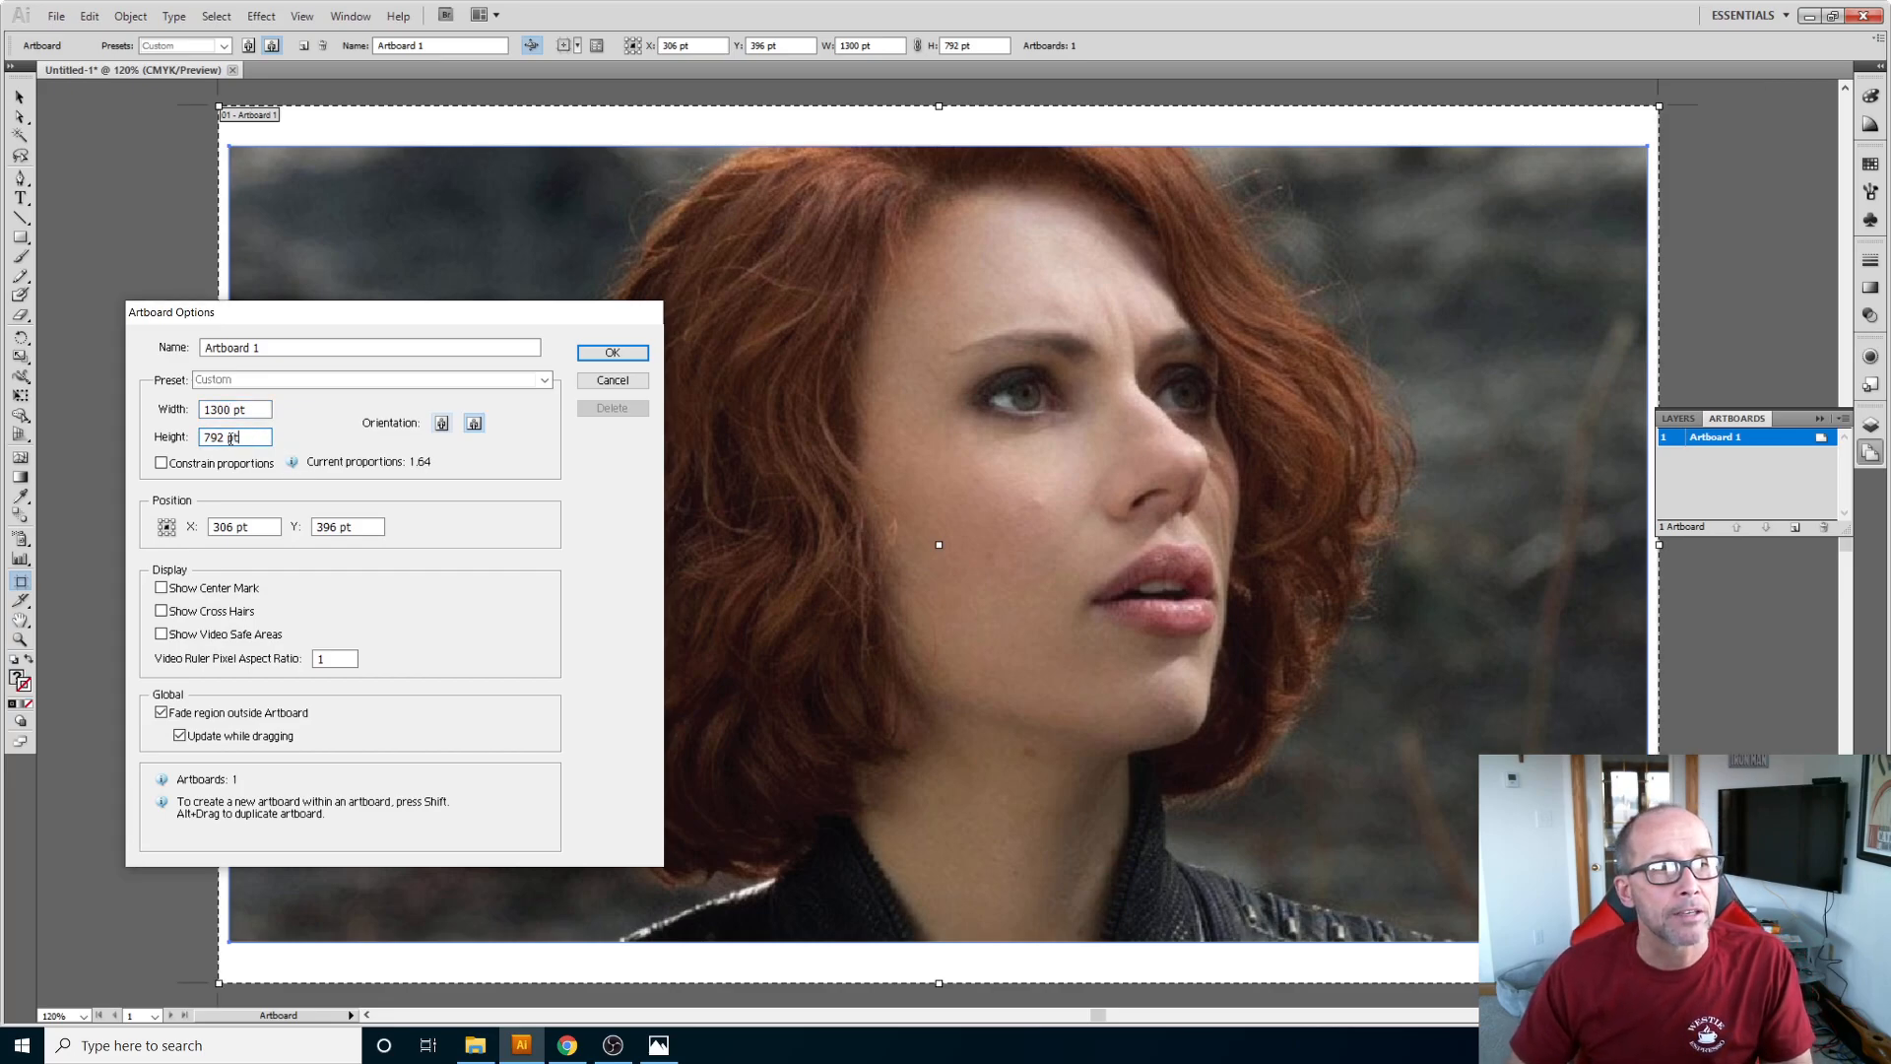
Step: Try an artboard height of 780 pt
{"action": "double_click", "coordinate": [213, 435]}
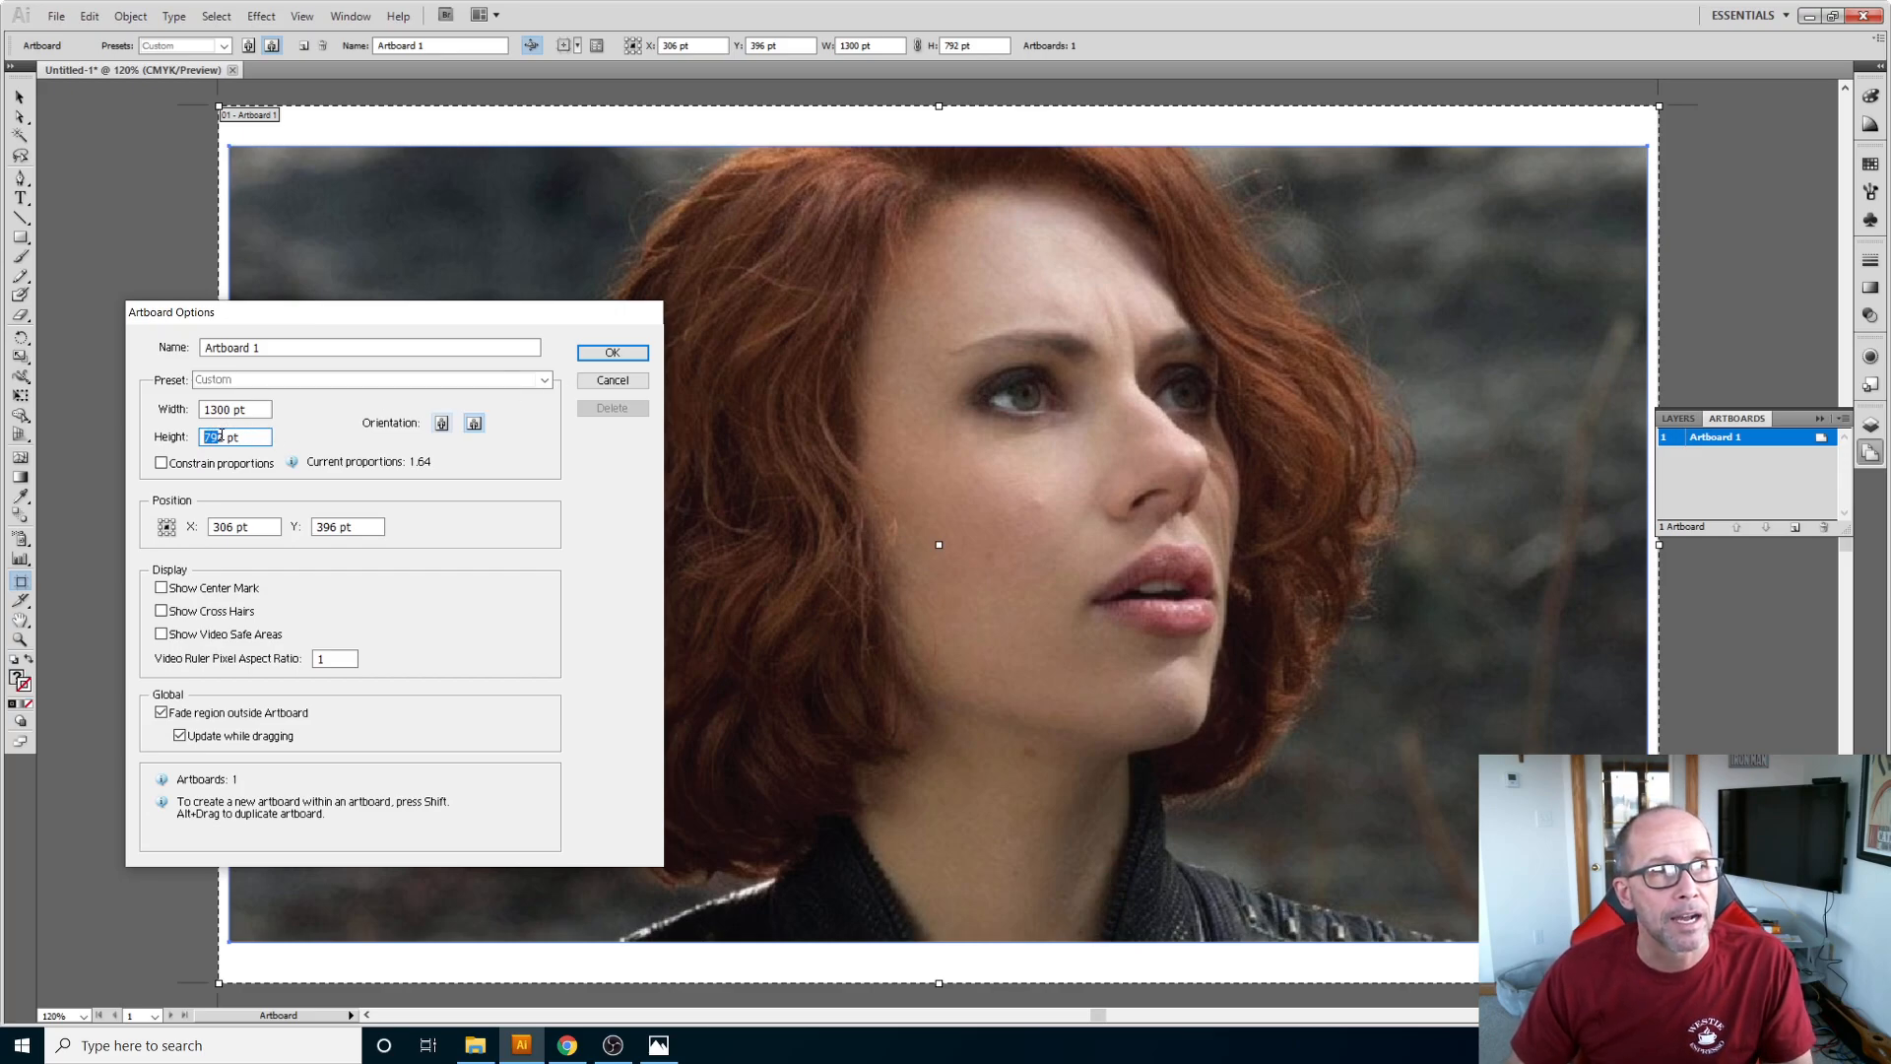
{"action": "type", "text": "780"}
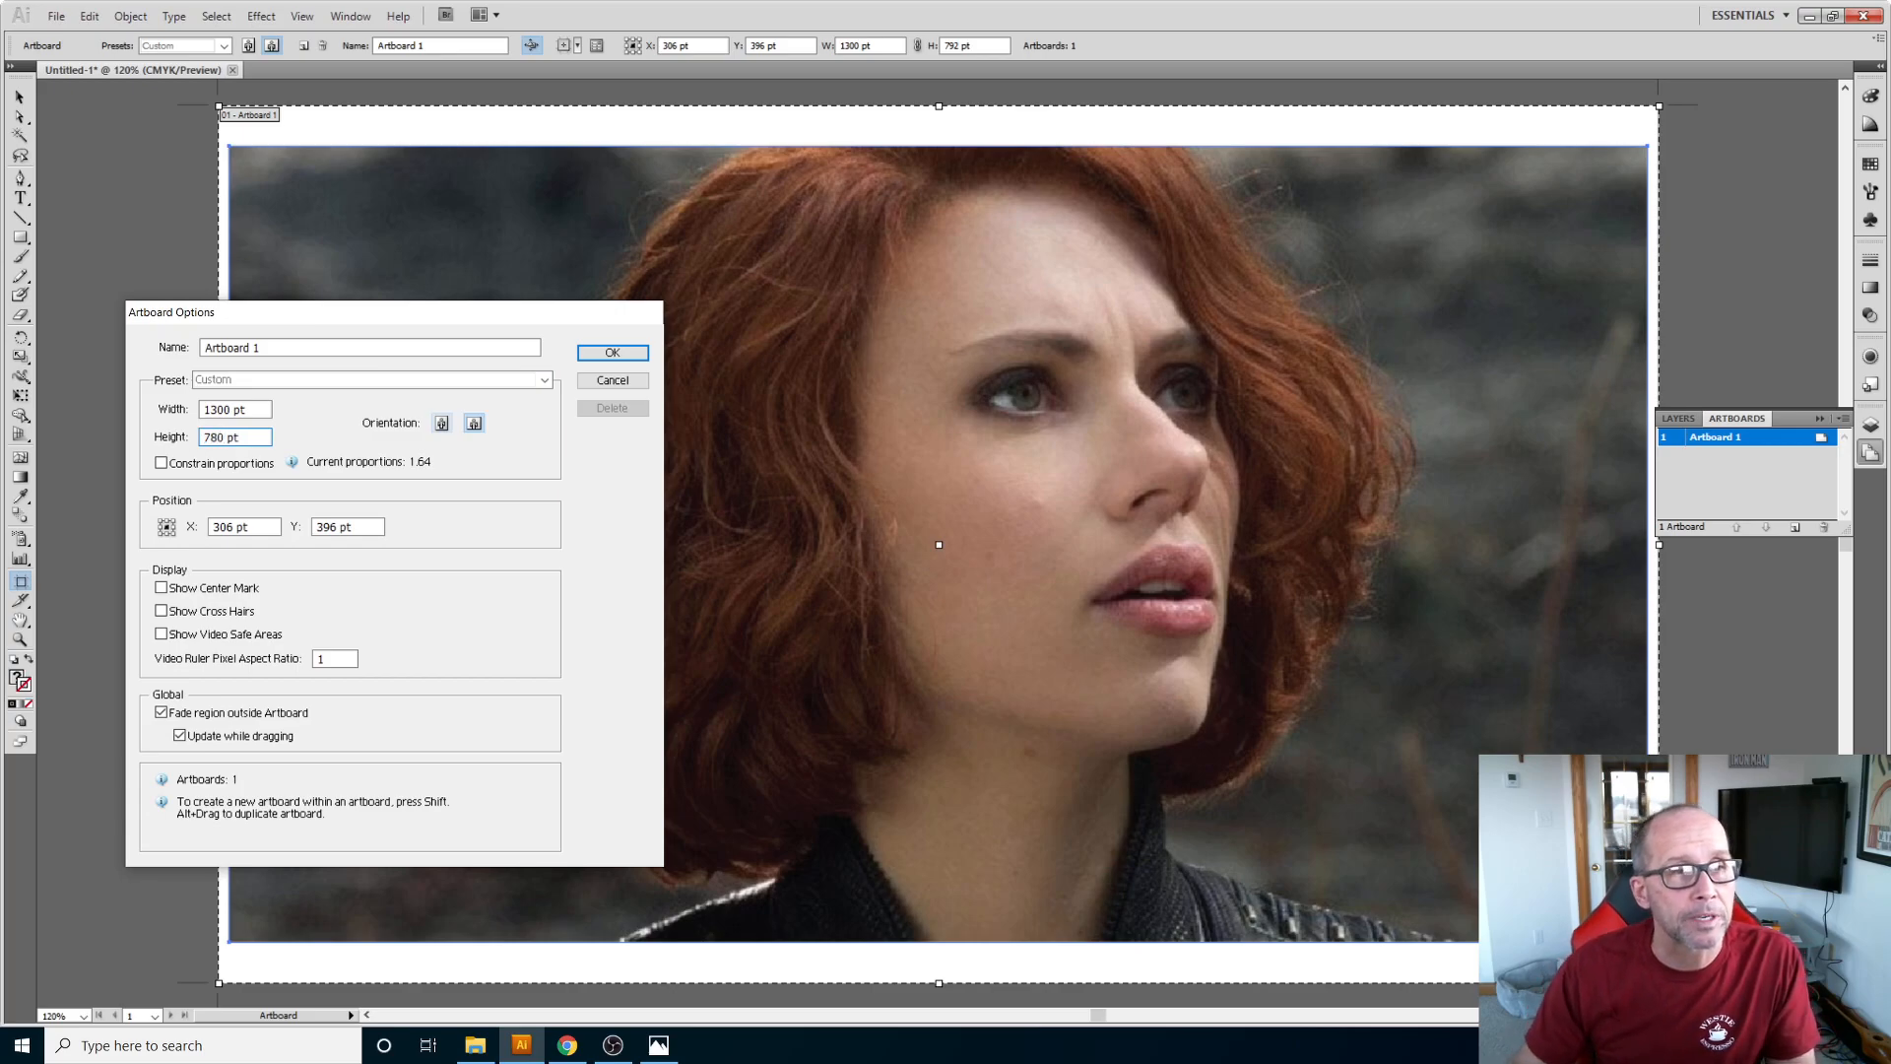
{"action": "left_click", "coordinate": [244, 410]}
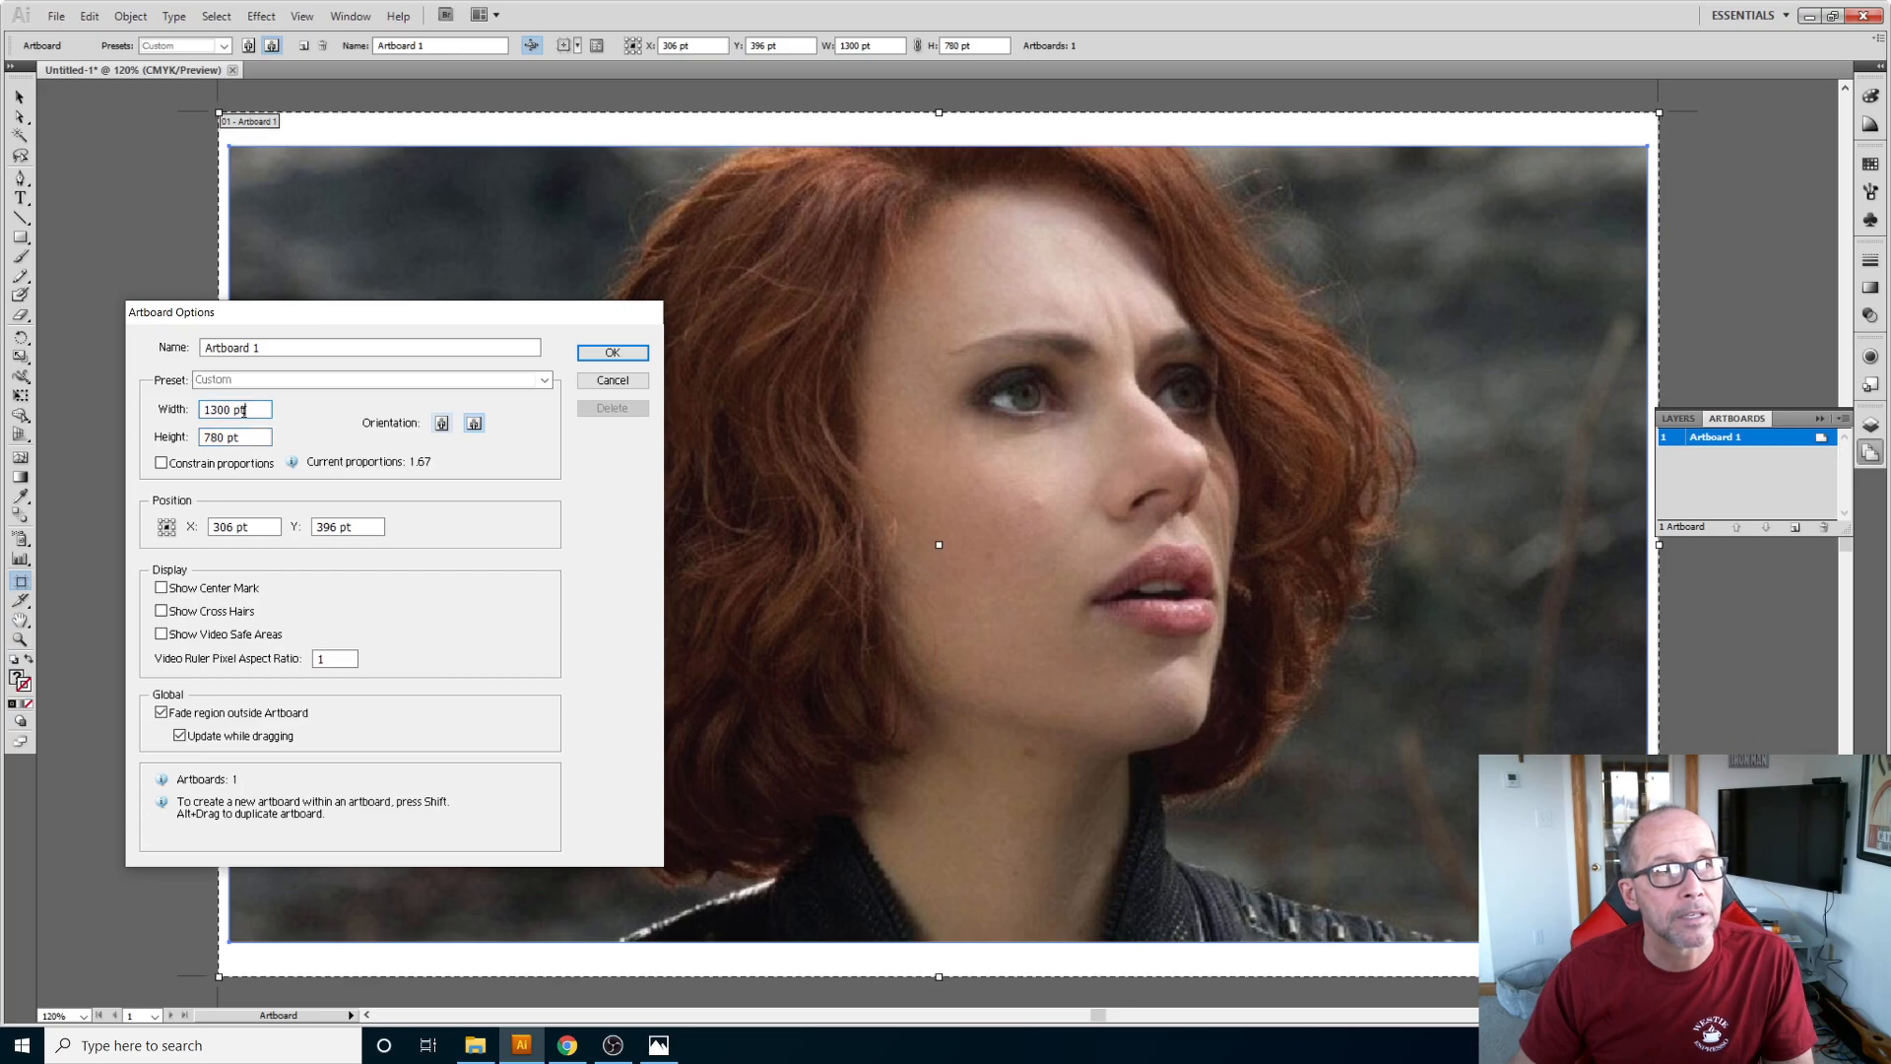
Step: Set the artboard's height to 760 pt, apply the new size and leave artboard editing
{"action": "left_click", "coordinate": [223, 437]}
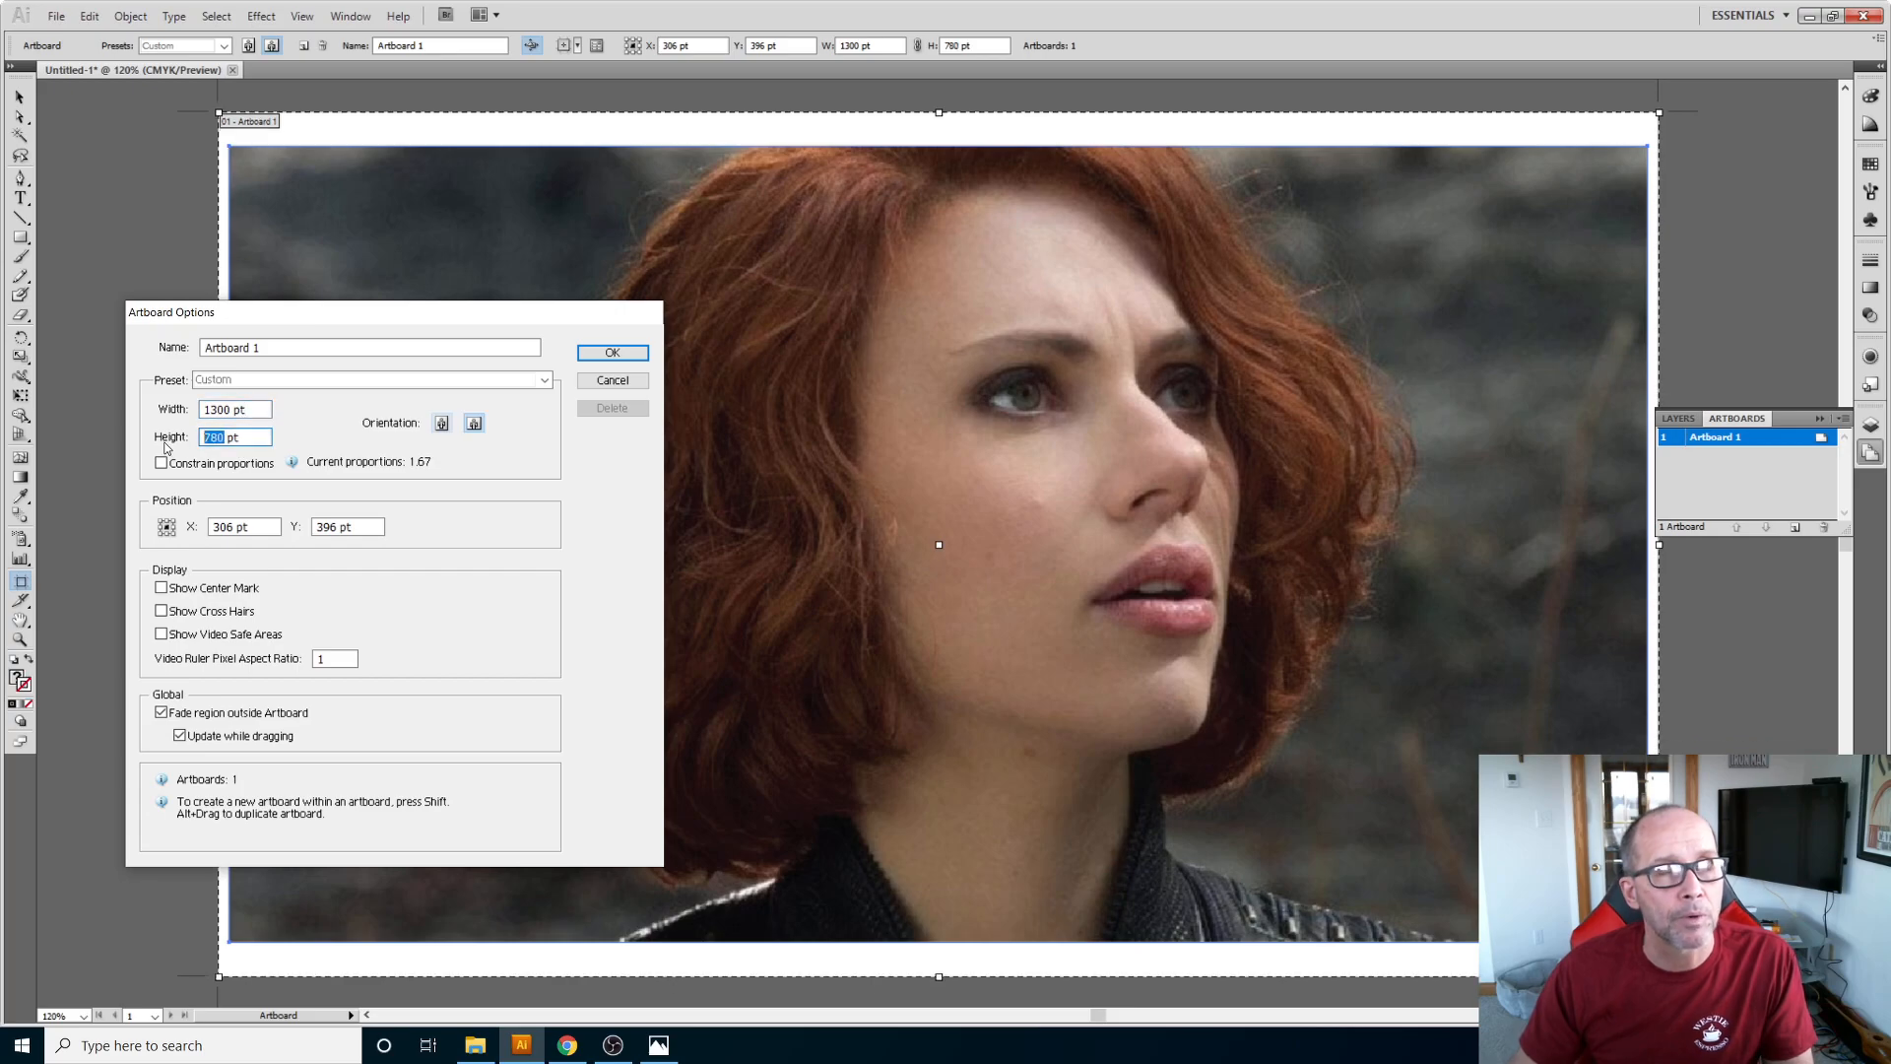
{"action": "key", "text": "BackSpace"}
{"action": "key", "text": "BackSpace"}
{"action": "type", "text": "60"}
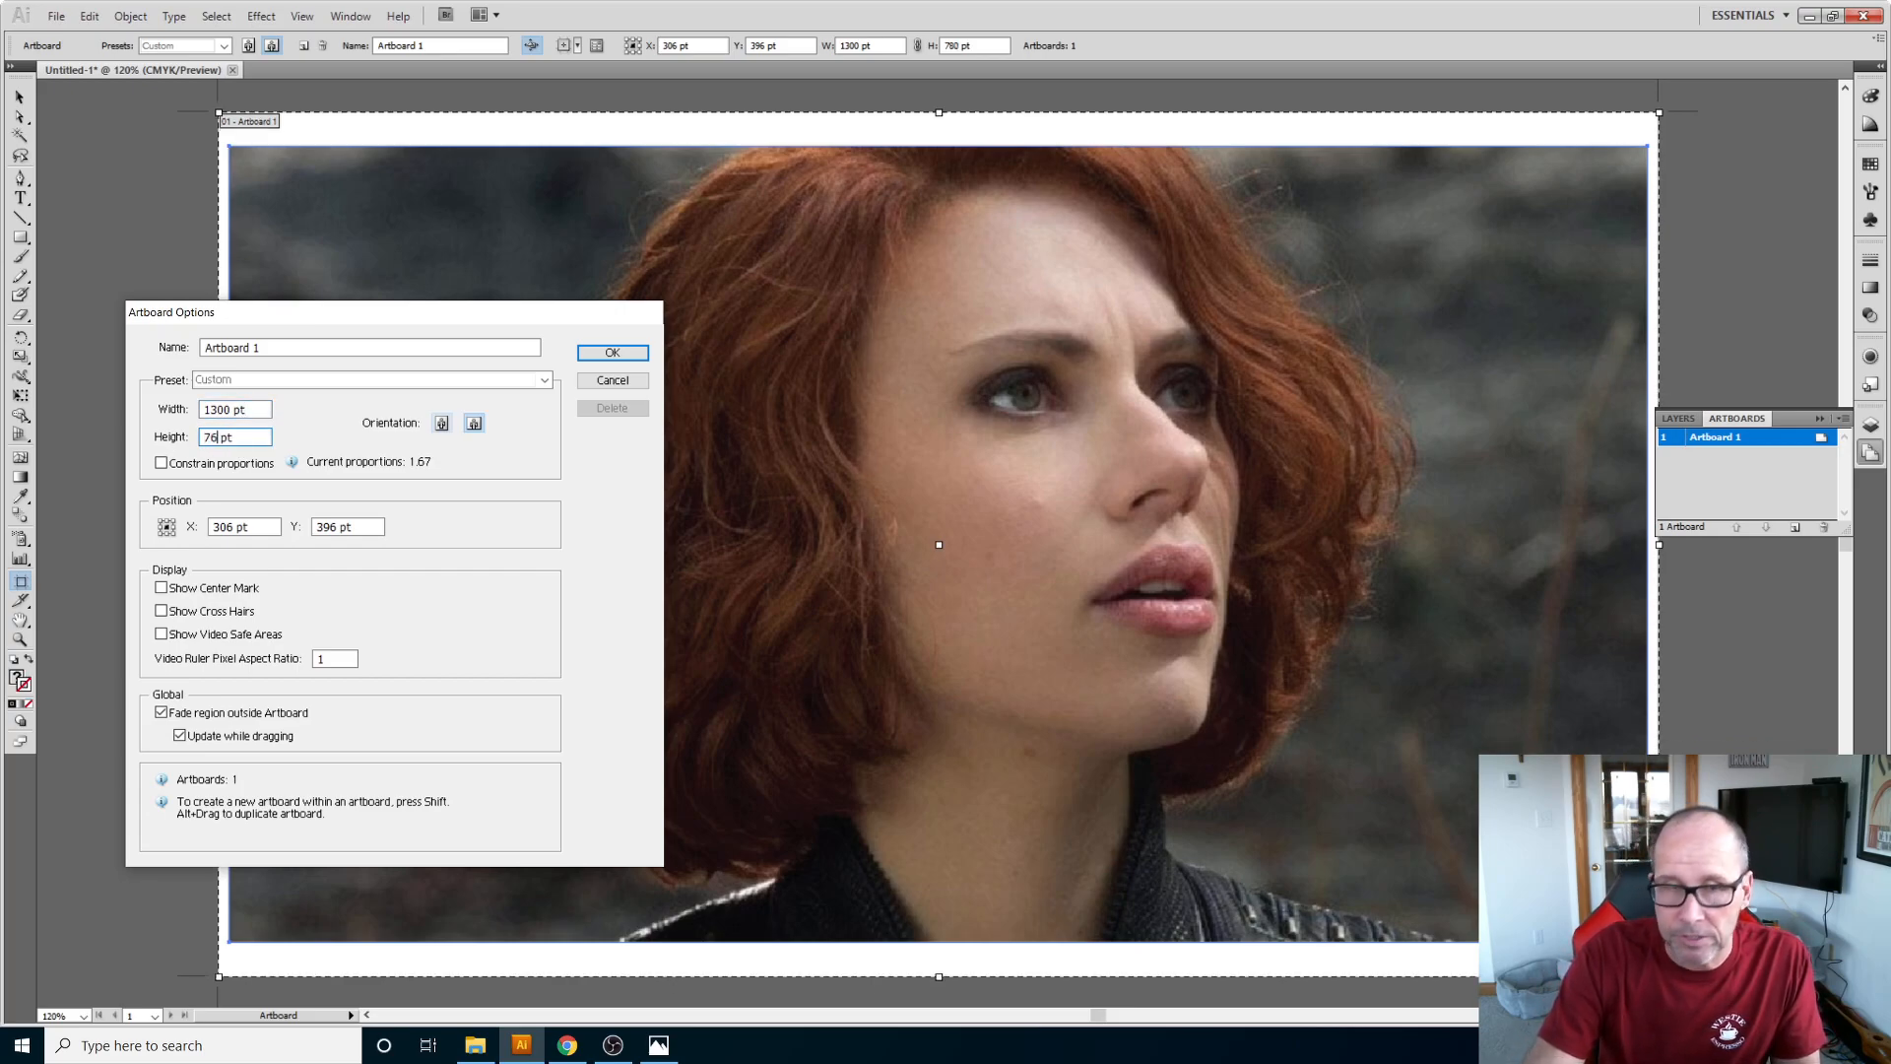
{"action": "left_click", "coordinate": [259, 409]}
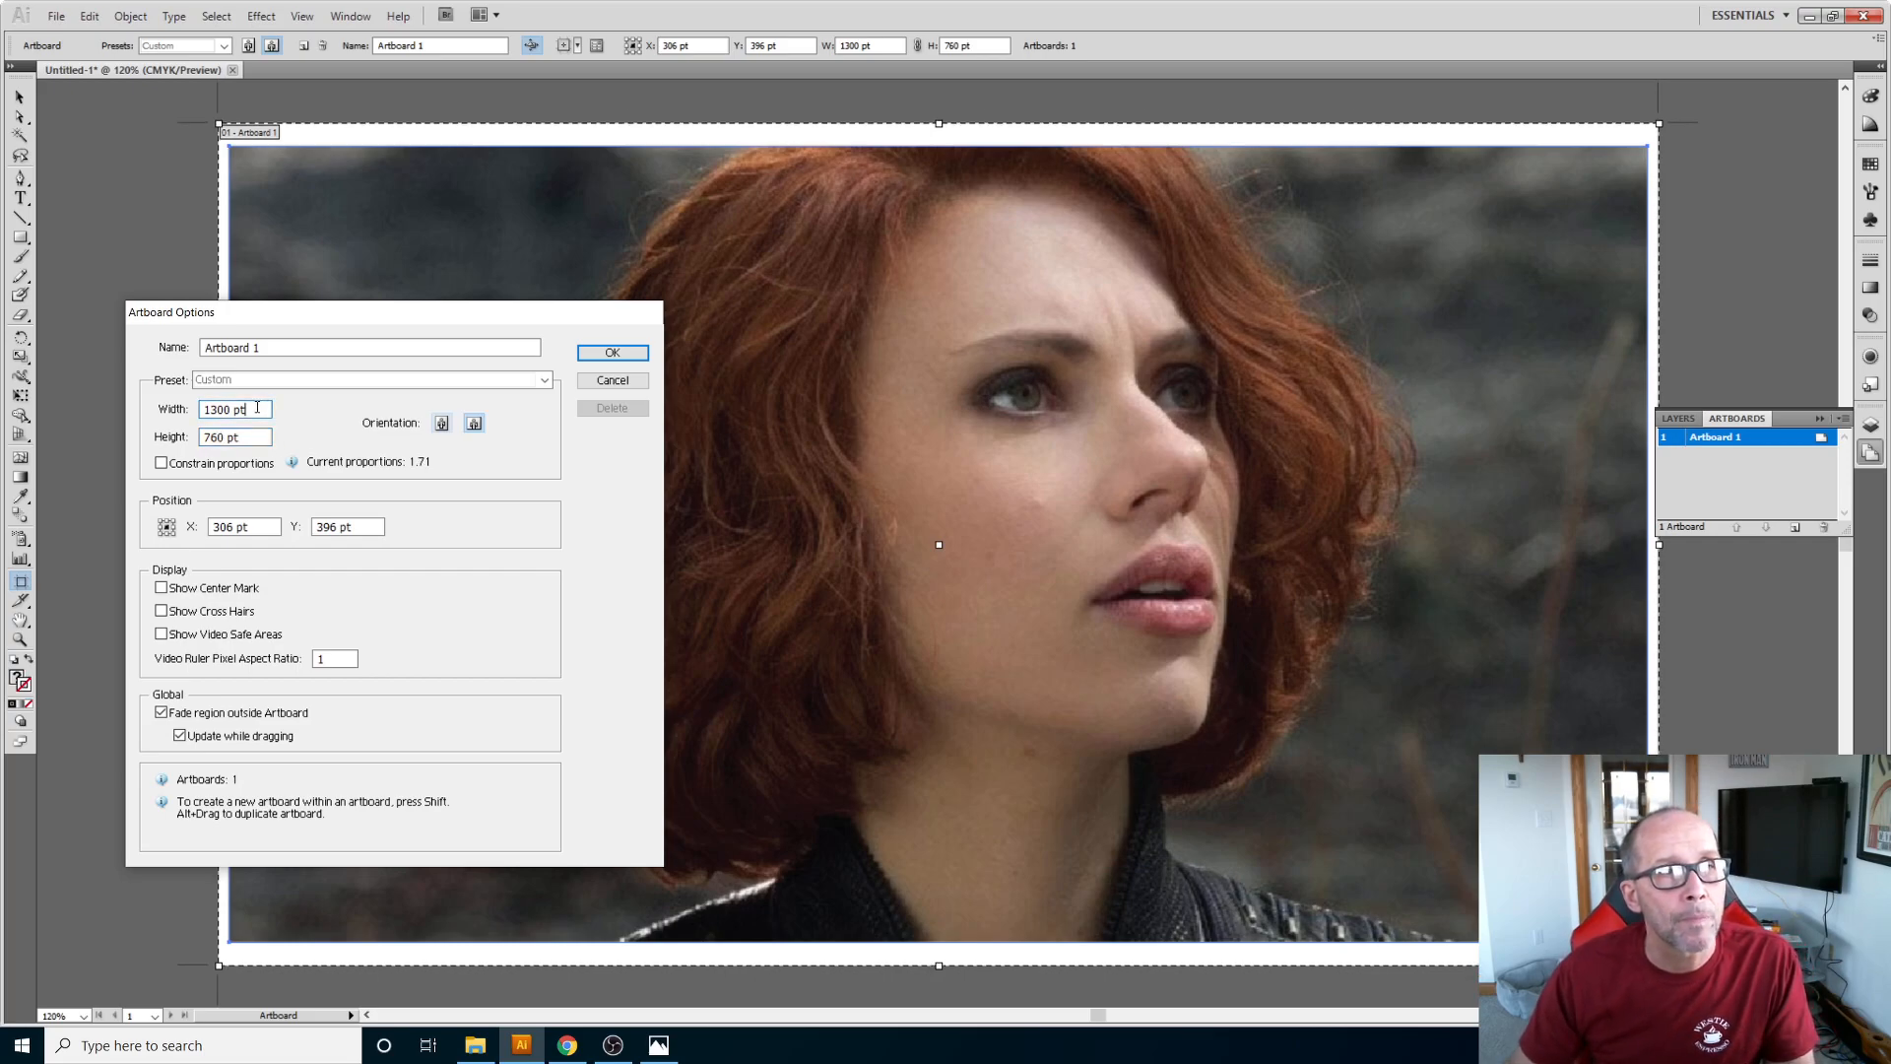
{"action": "left_click", "coordinate": [612, 352]}
{"action": "key", "text": "Escape"}
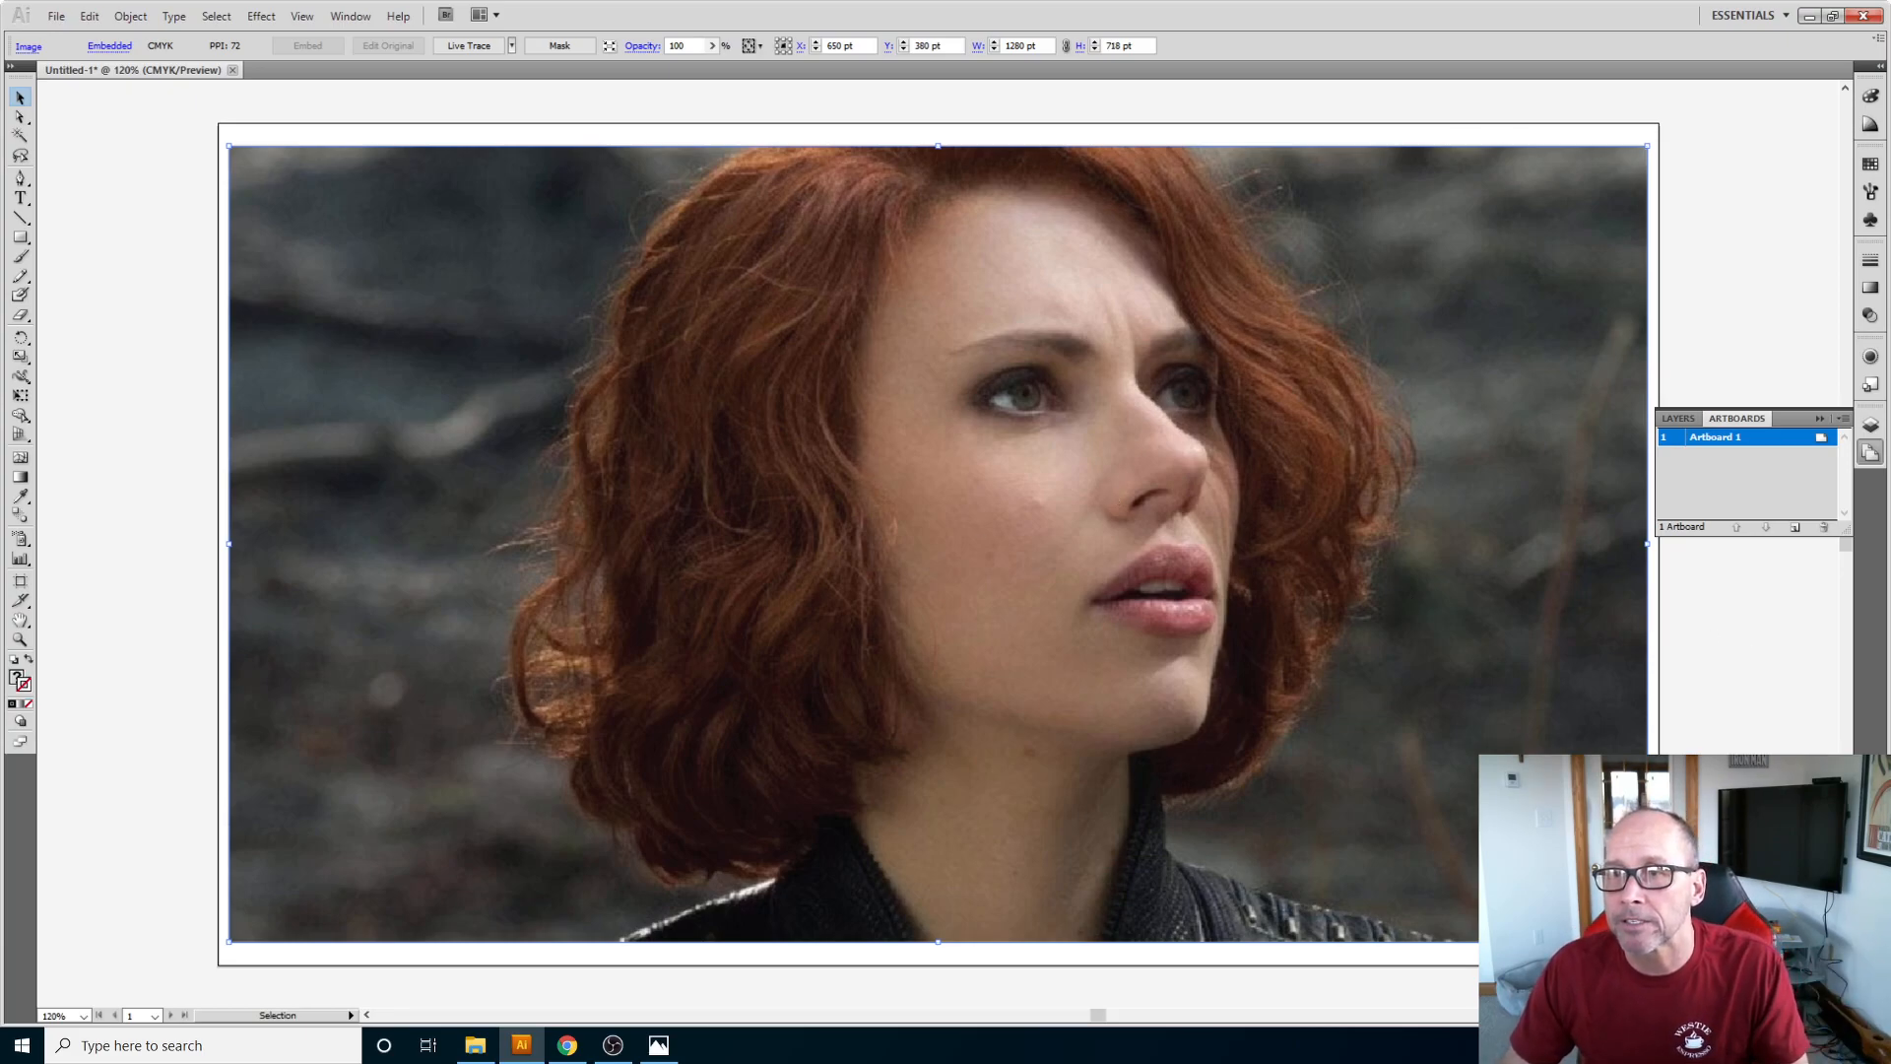
Step: Lock the layer holding the portrait and rename it "picture"
{"action": "left_click", "coordinate": [1679, 418]}
{"action": "left_click", "coordinate": [1683, 438]}
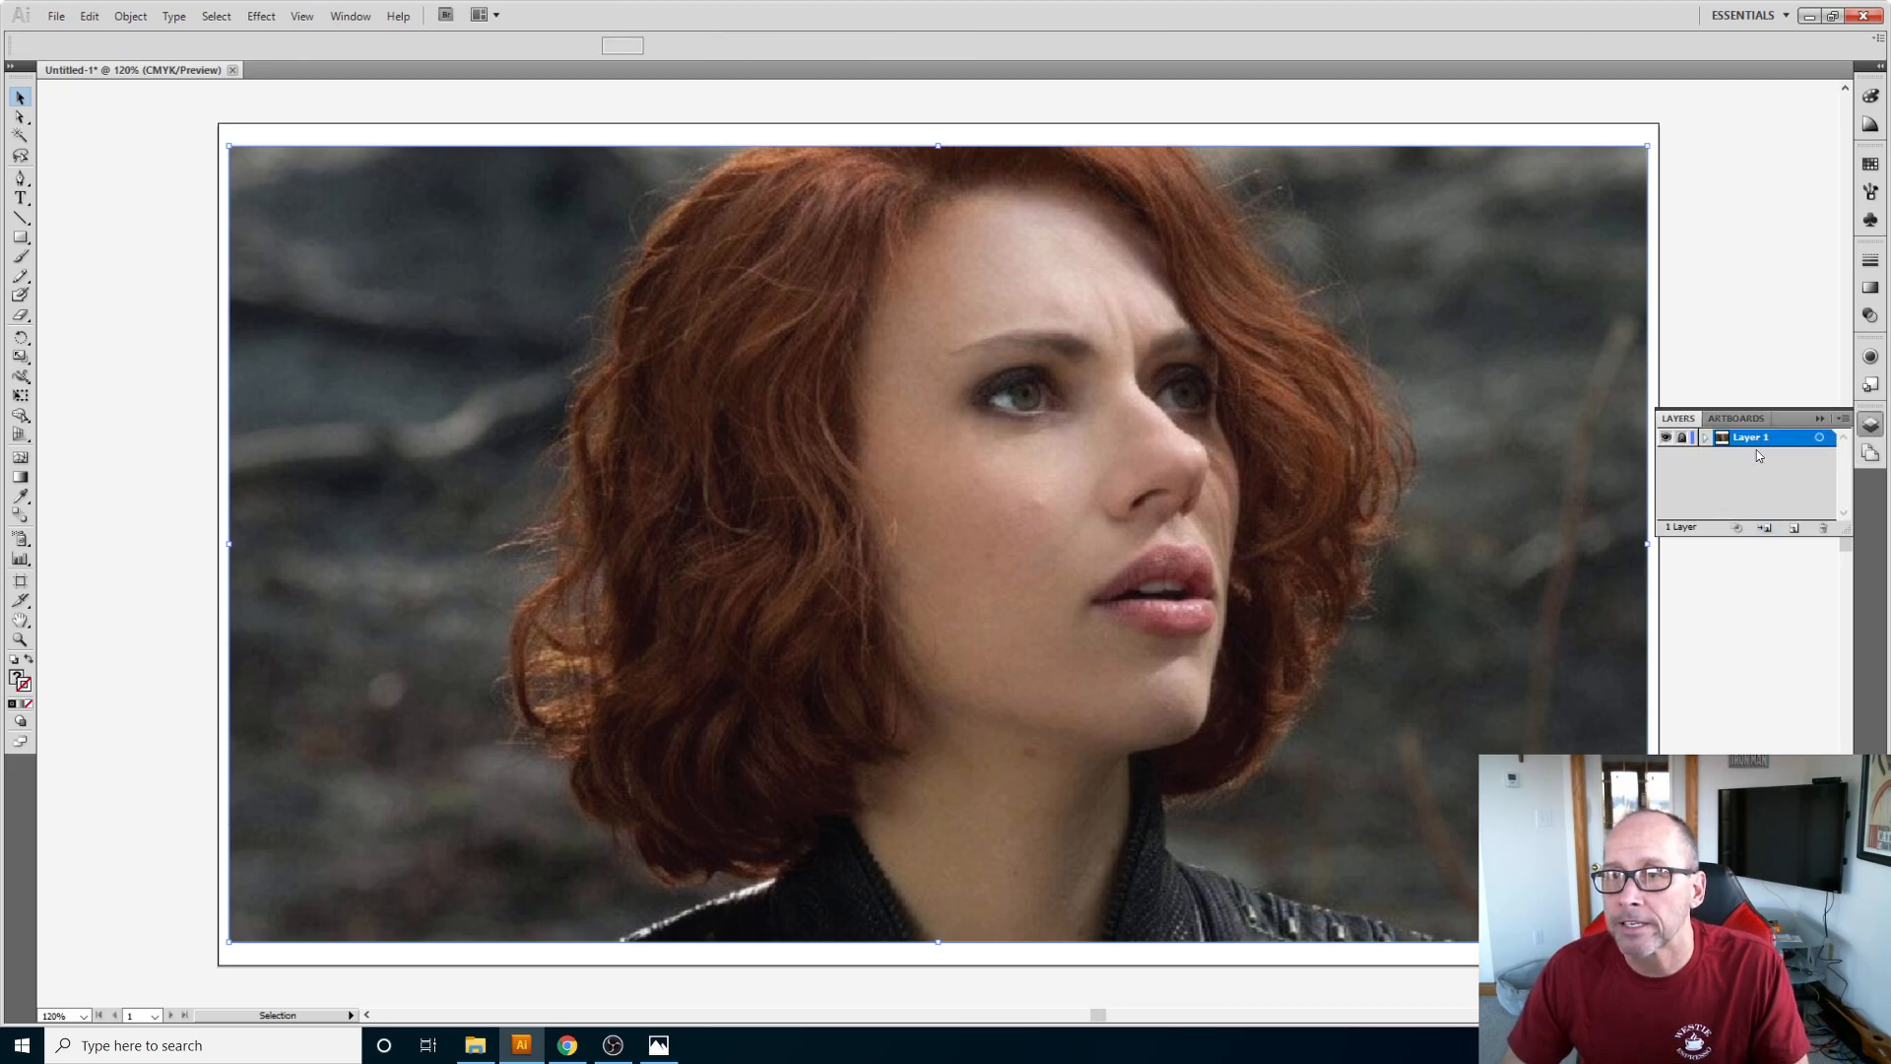
{"action": "double_click", "coordinate": [1752, 445]}
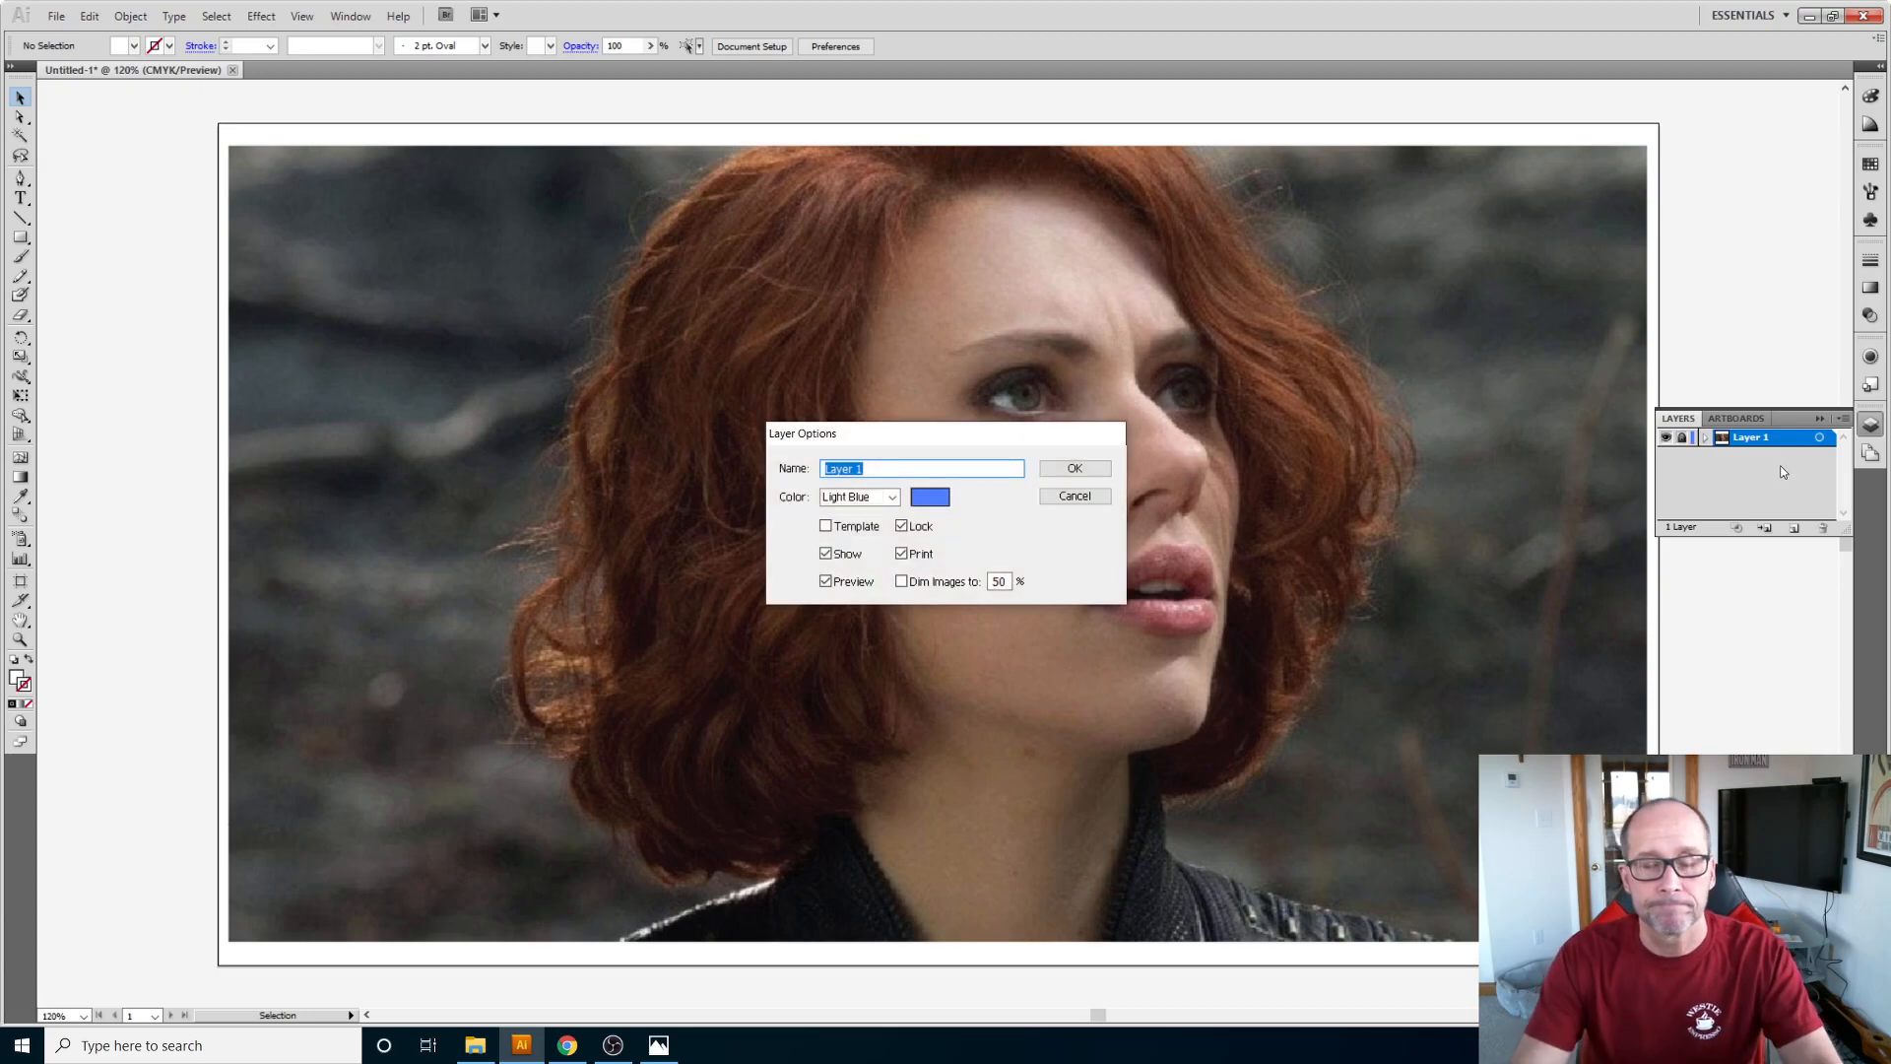
{"action": "type", "text": "picture"}
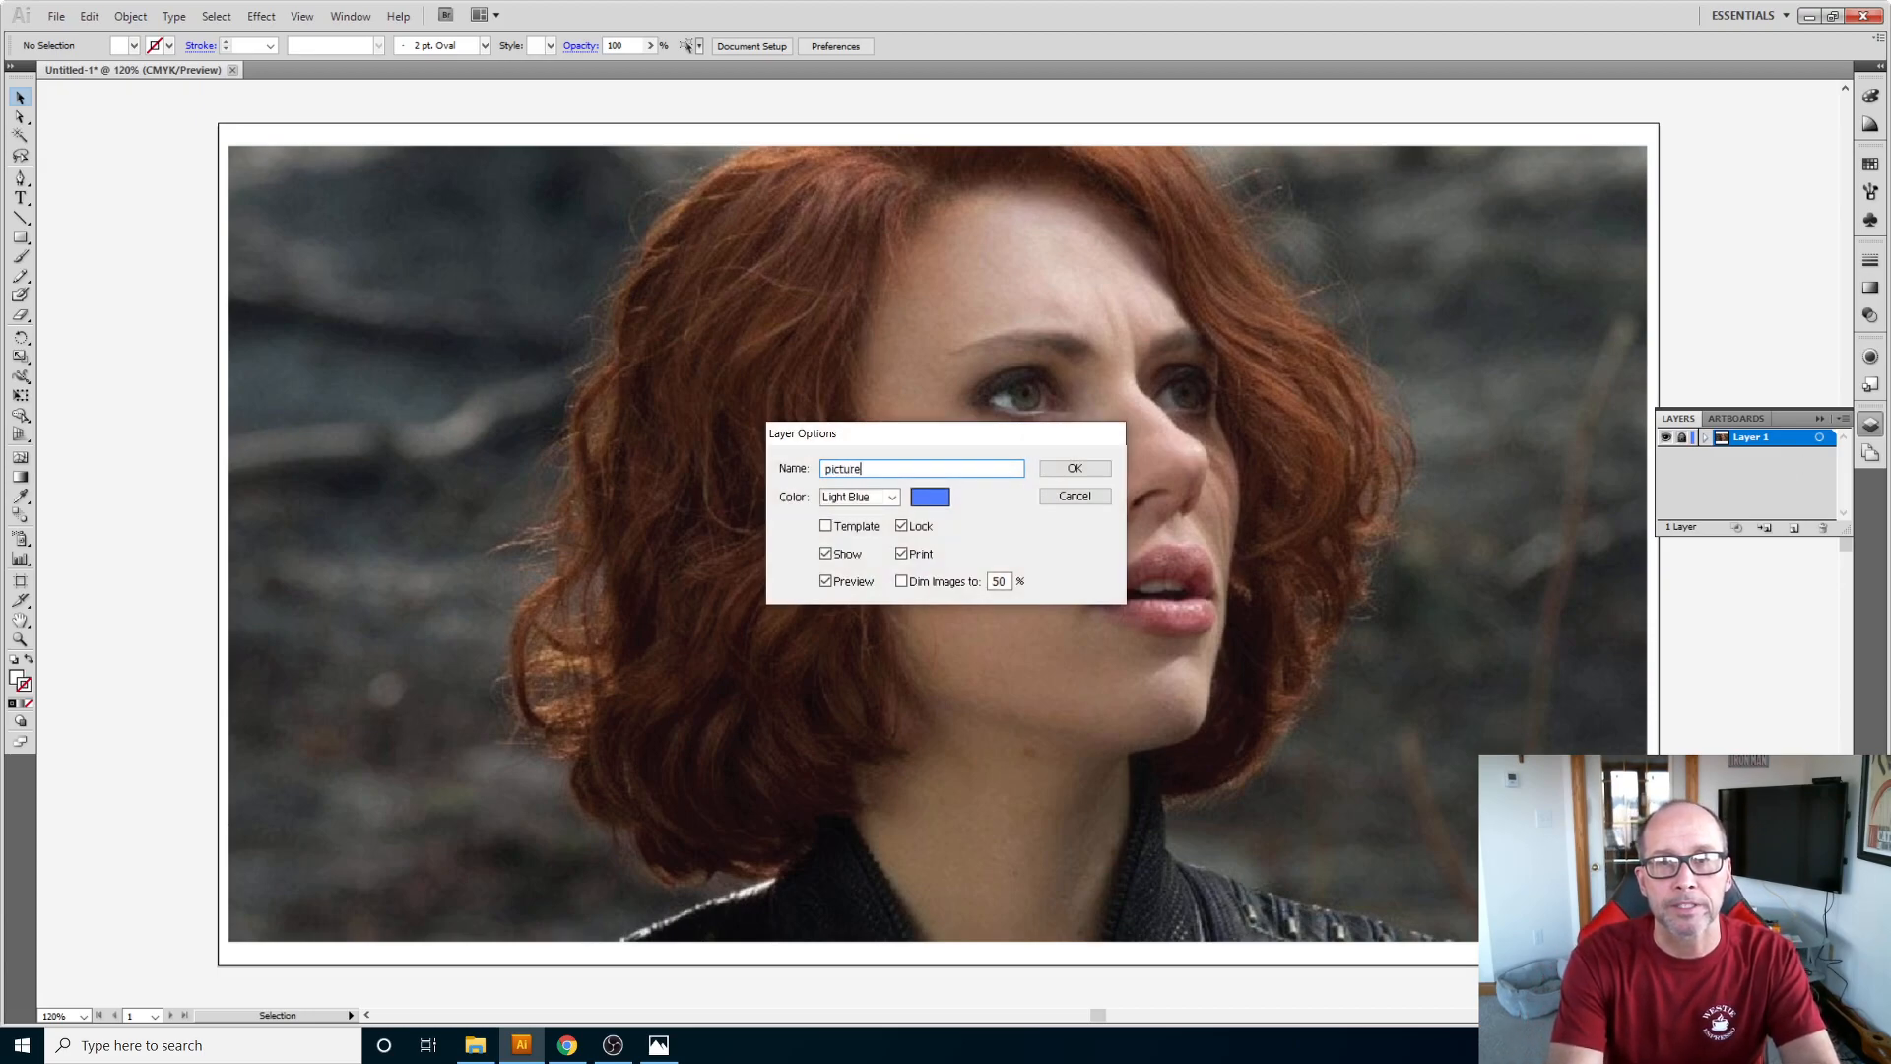
{"action": "key", "text": "Return"}
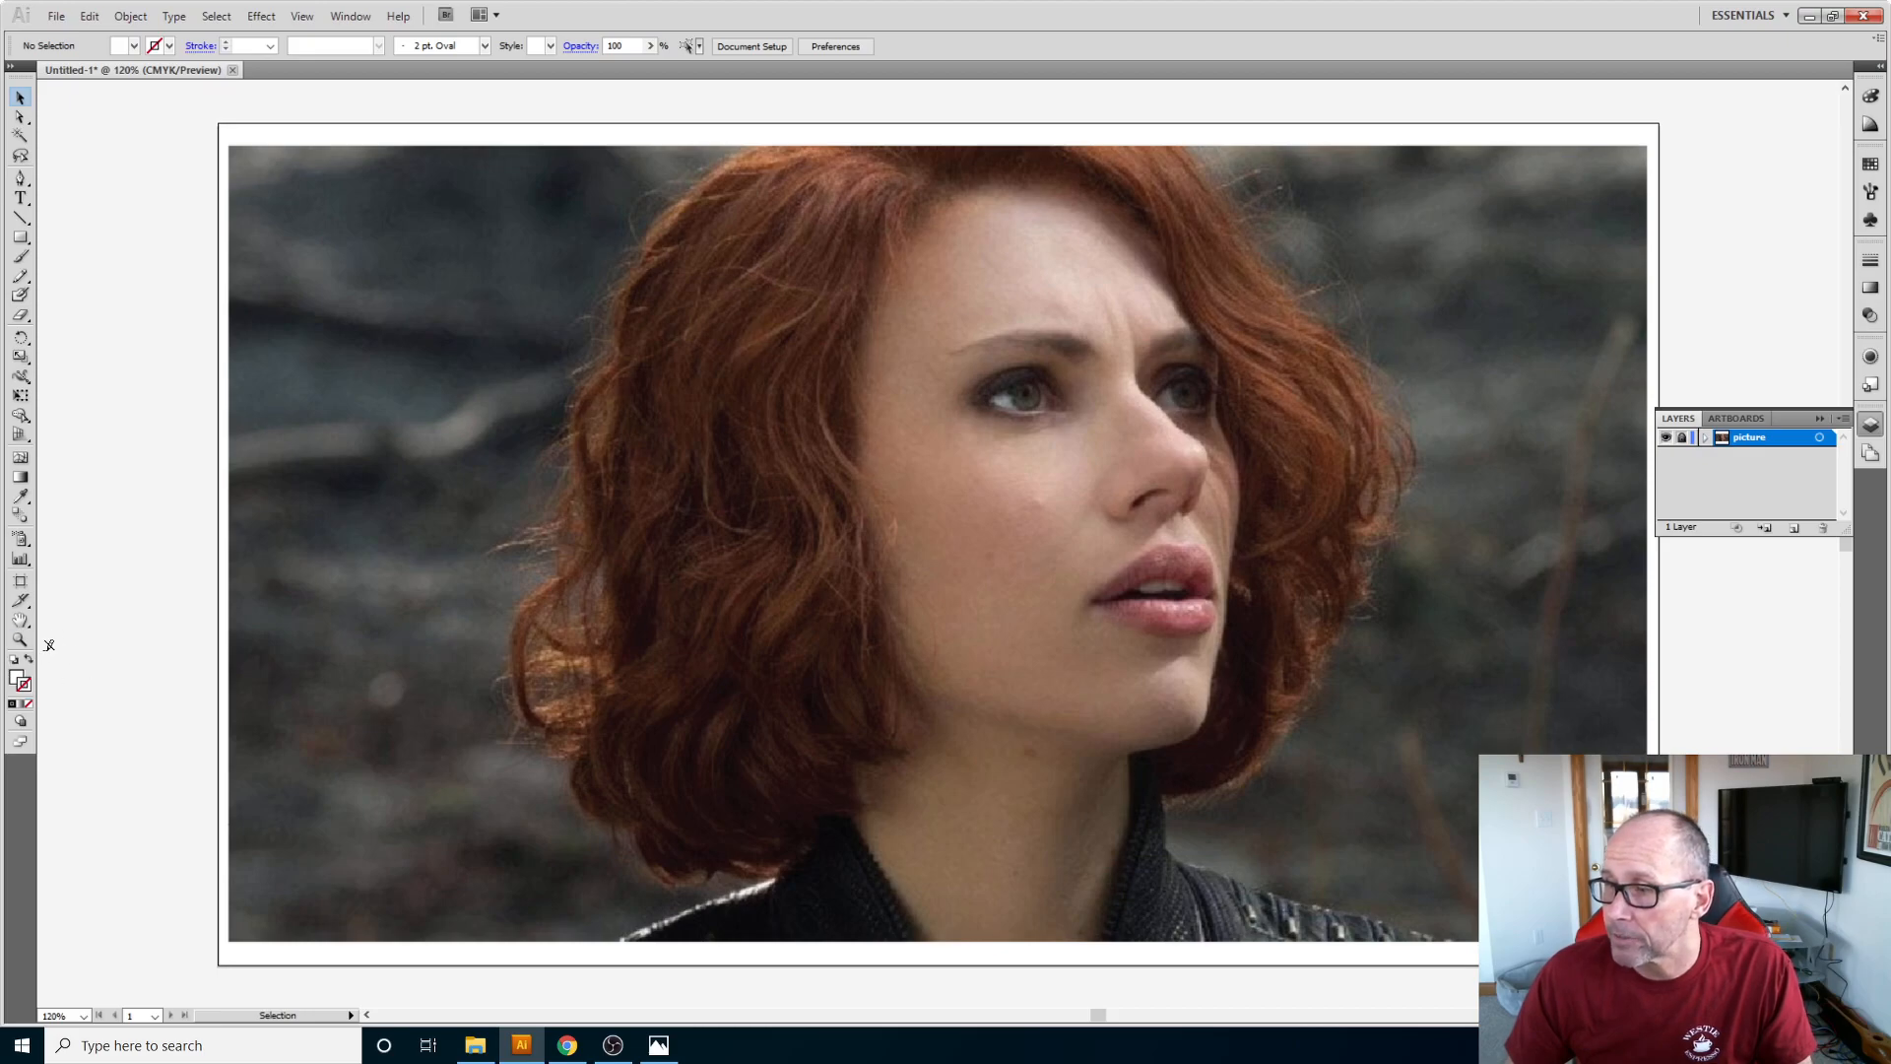
Step: Set the drawing colours to a bright green stroke with no fill
{"action": "left_click", "coordinate": [13, 705]}
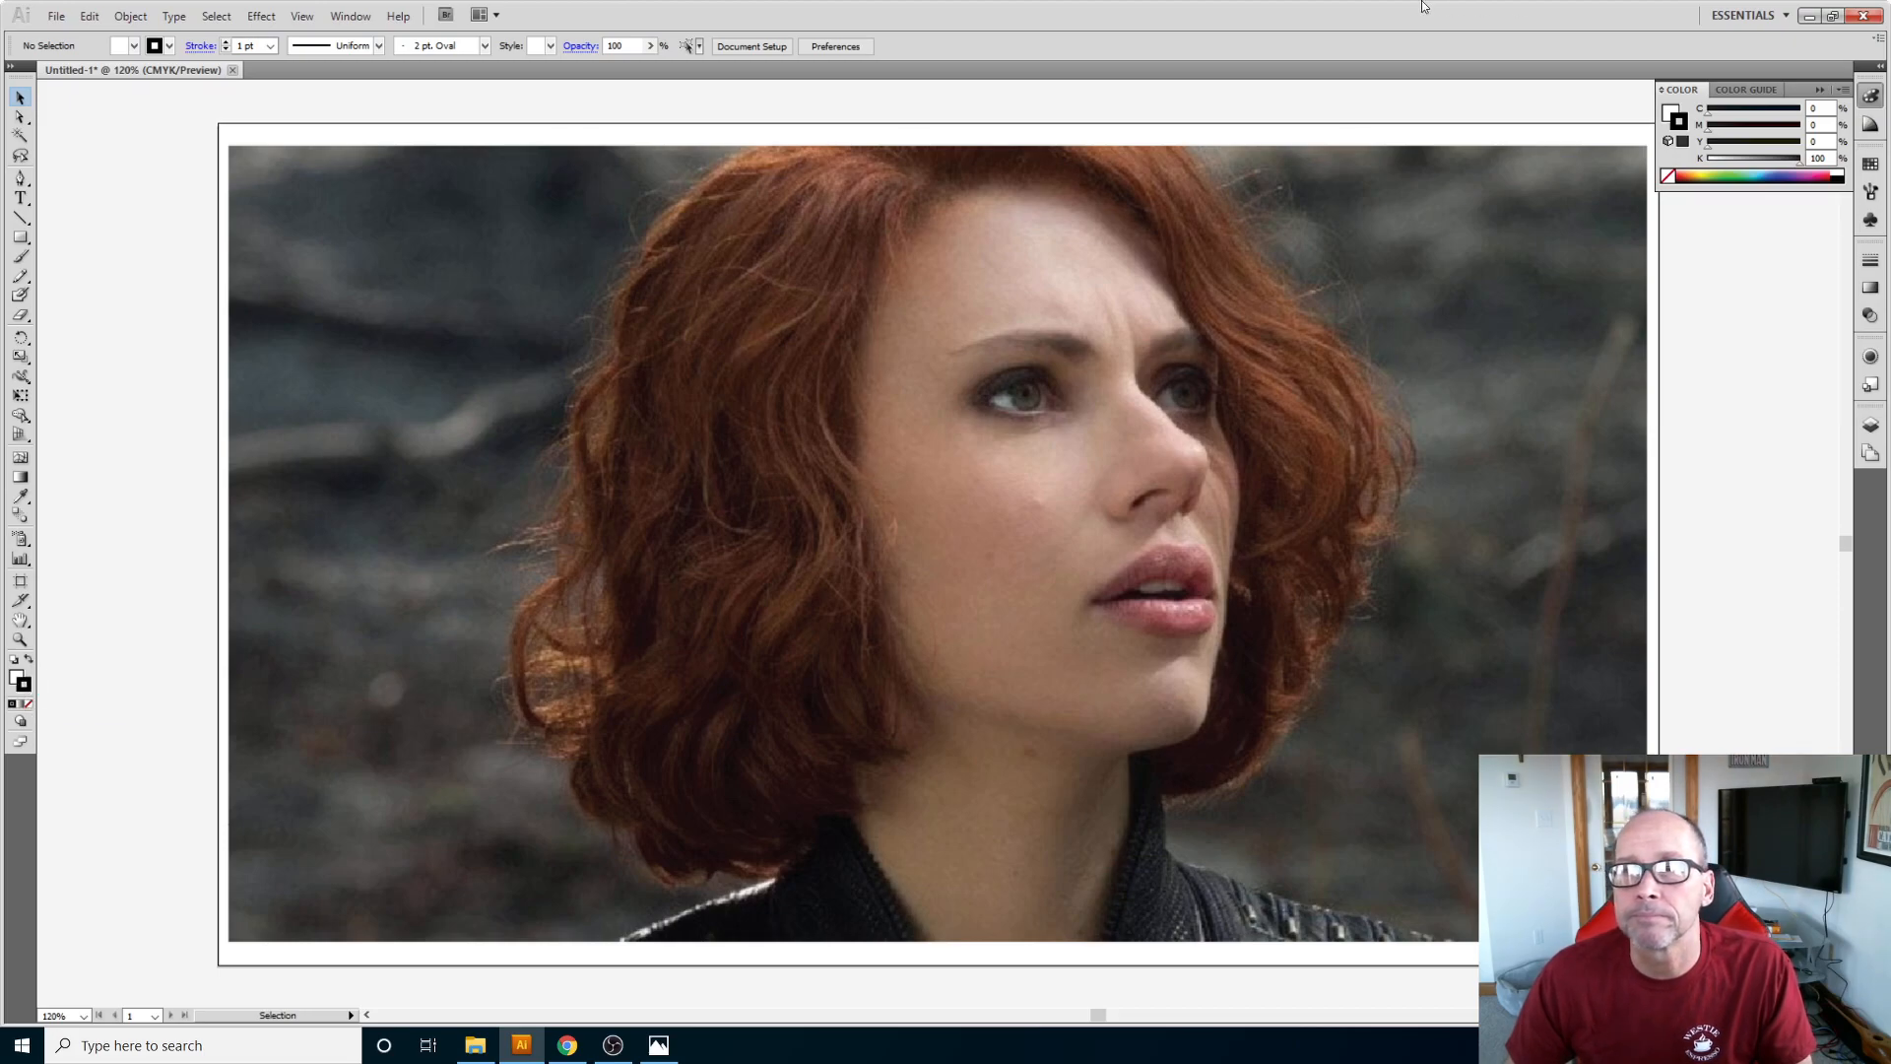
{"action": "left_click", "coordinate": [1726, 176]}
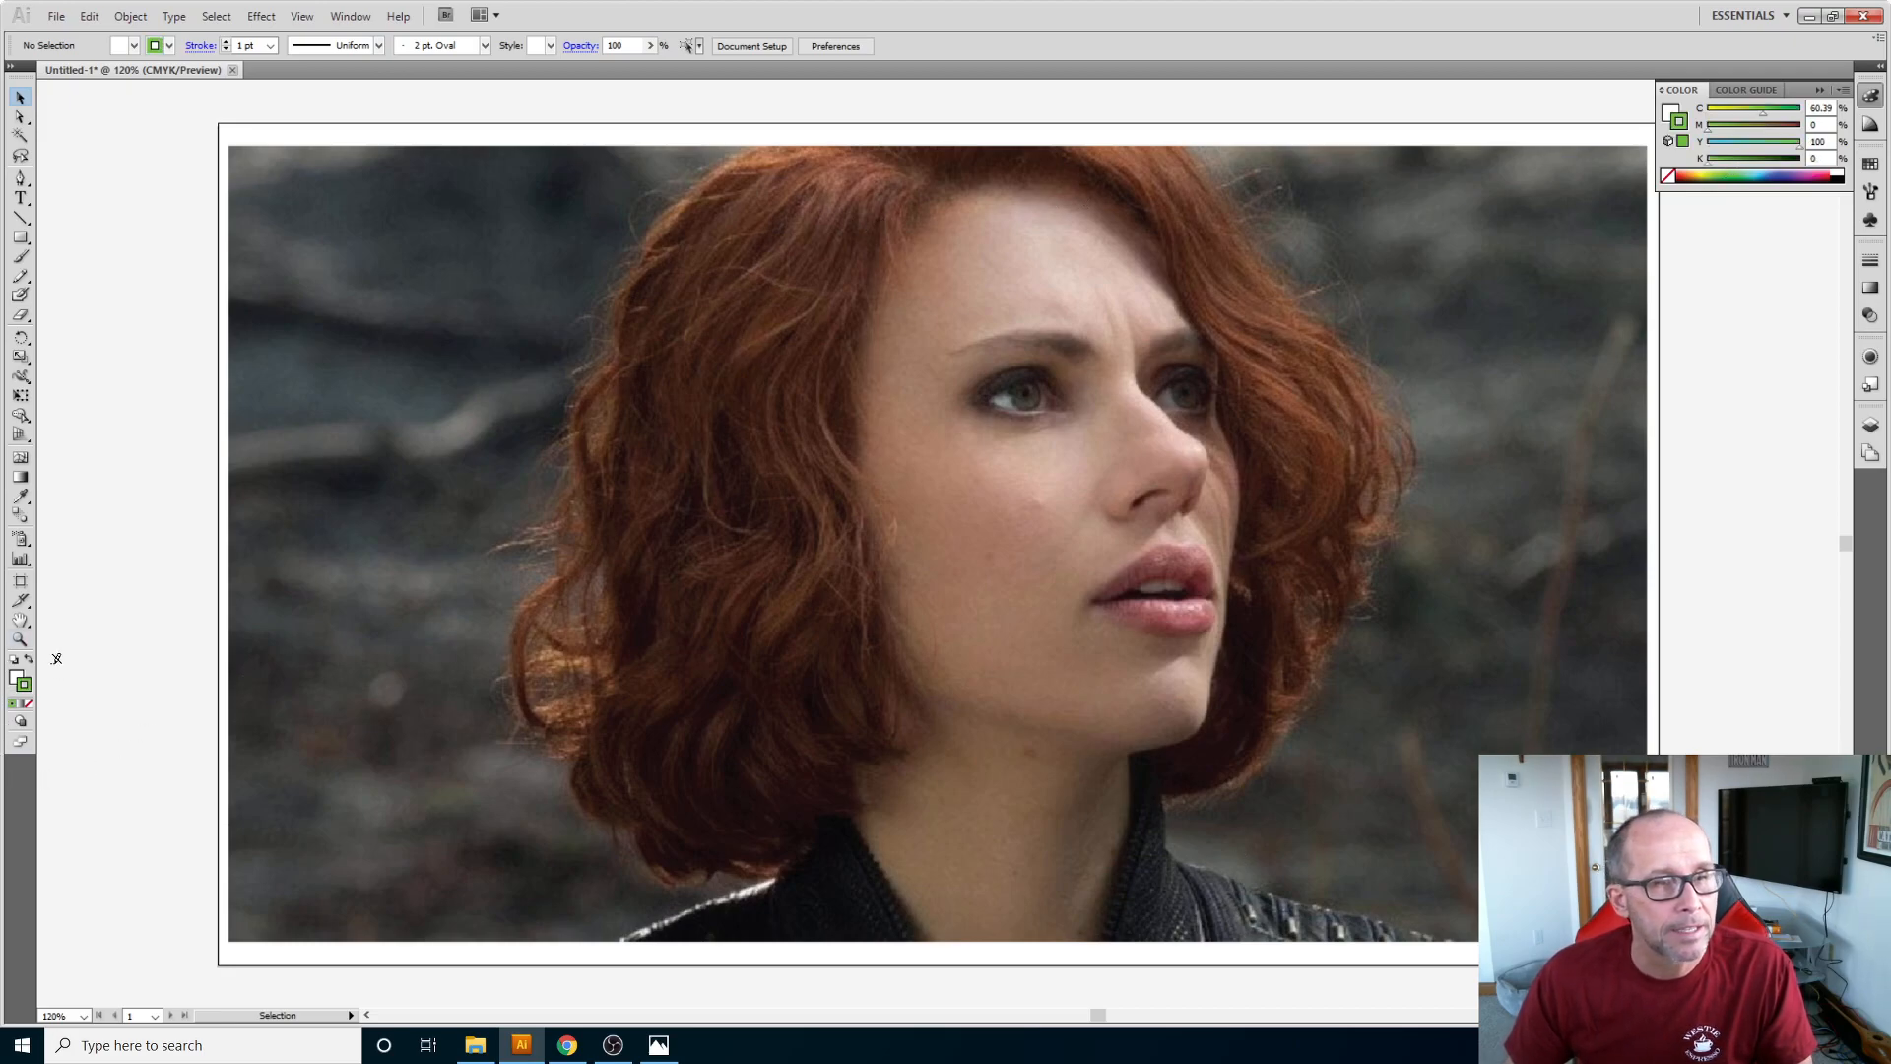
{"action": "left_click", "coordinate": [14, 677]}
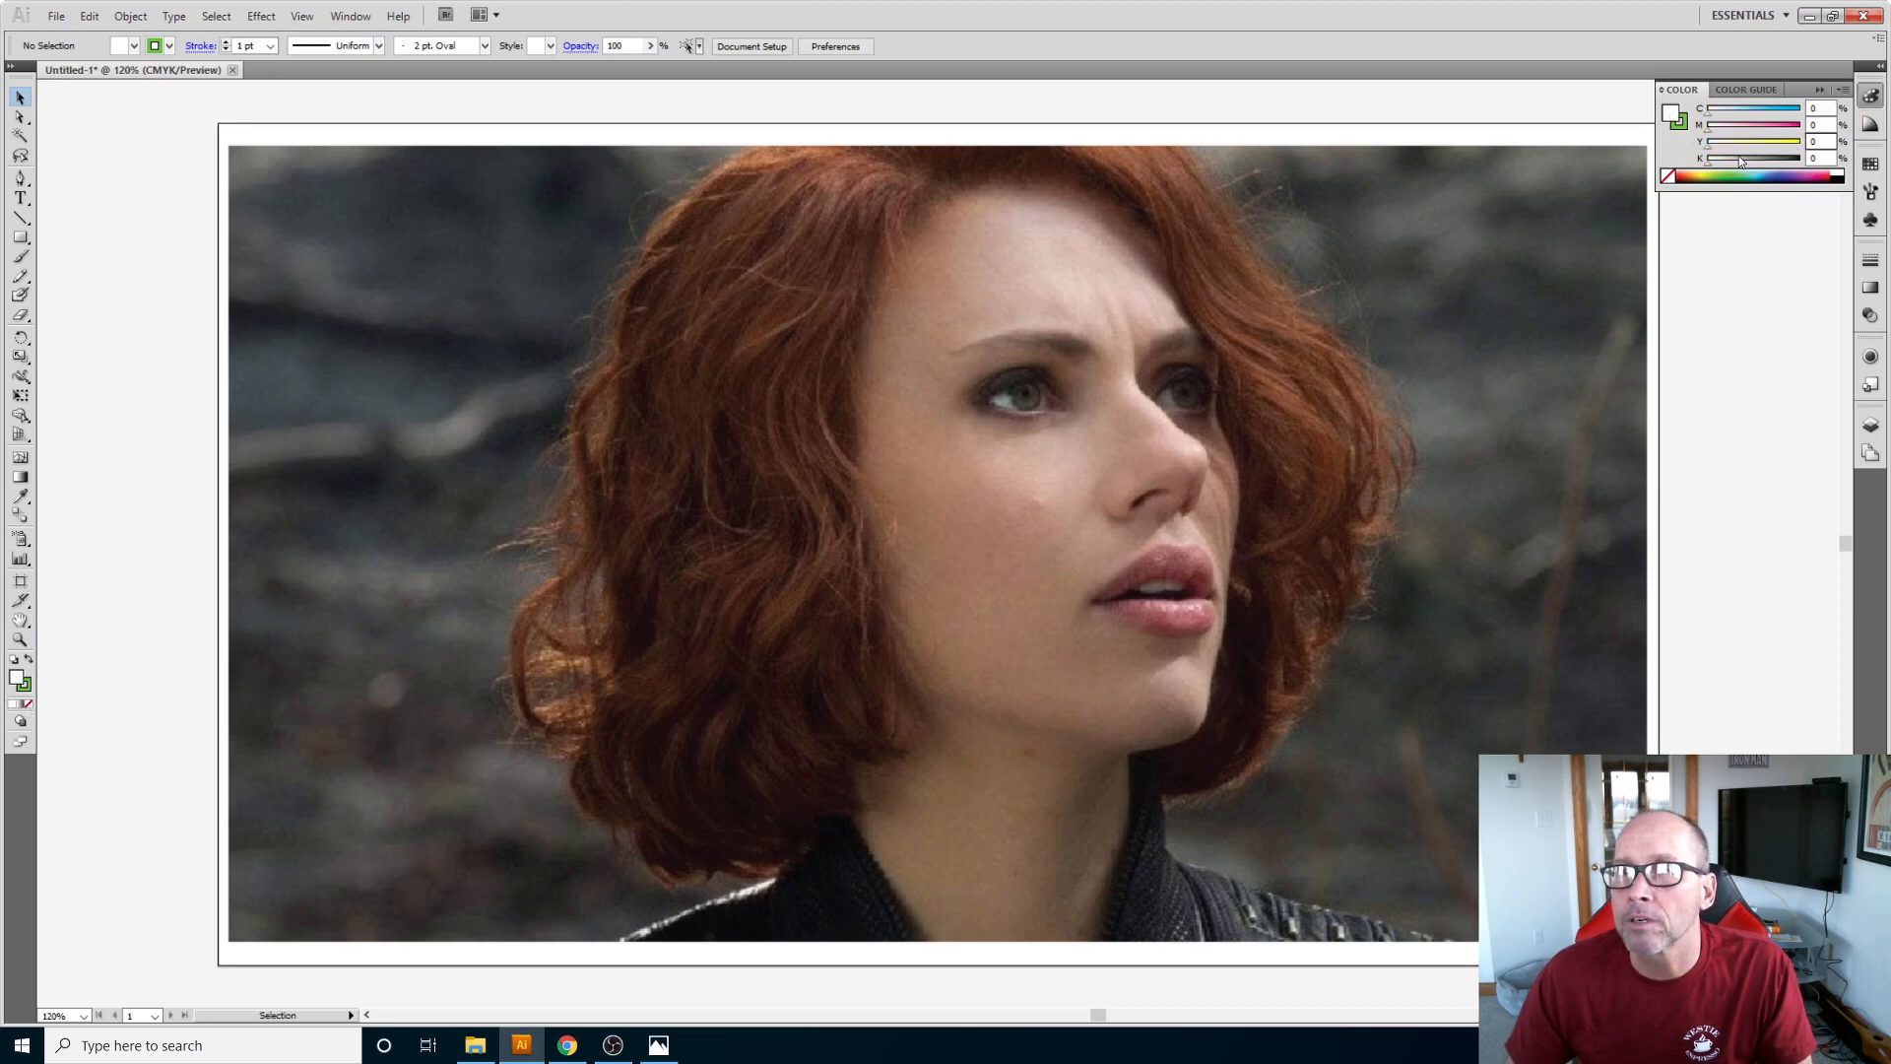
{"action": "left_click", "coordinate": [1669, 177]}
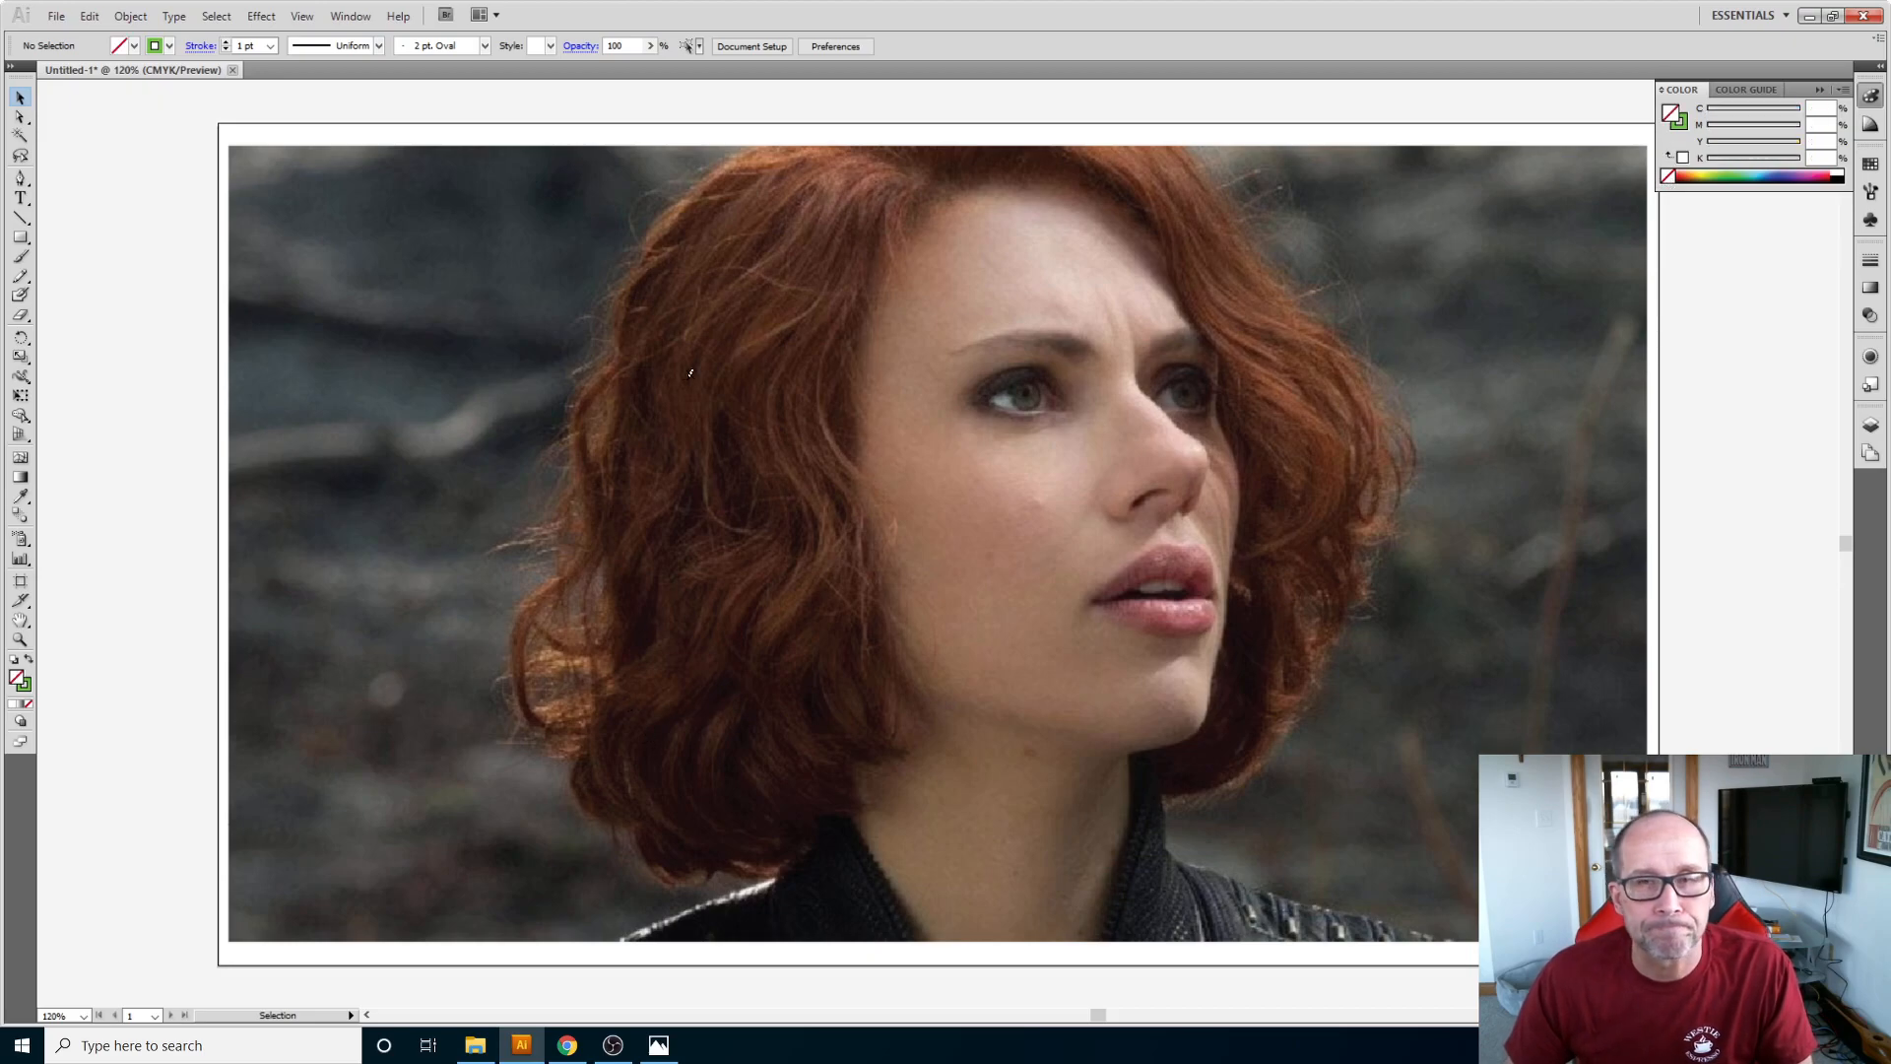
Step: Add a new layer above the picture layer and name it "face"
{"action": "left_click", "coordinate": [21, 178]}
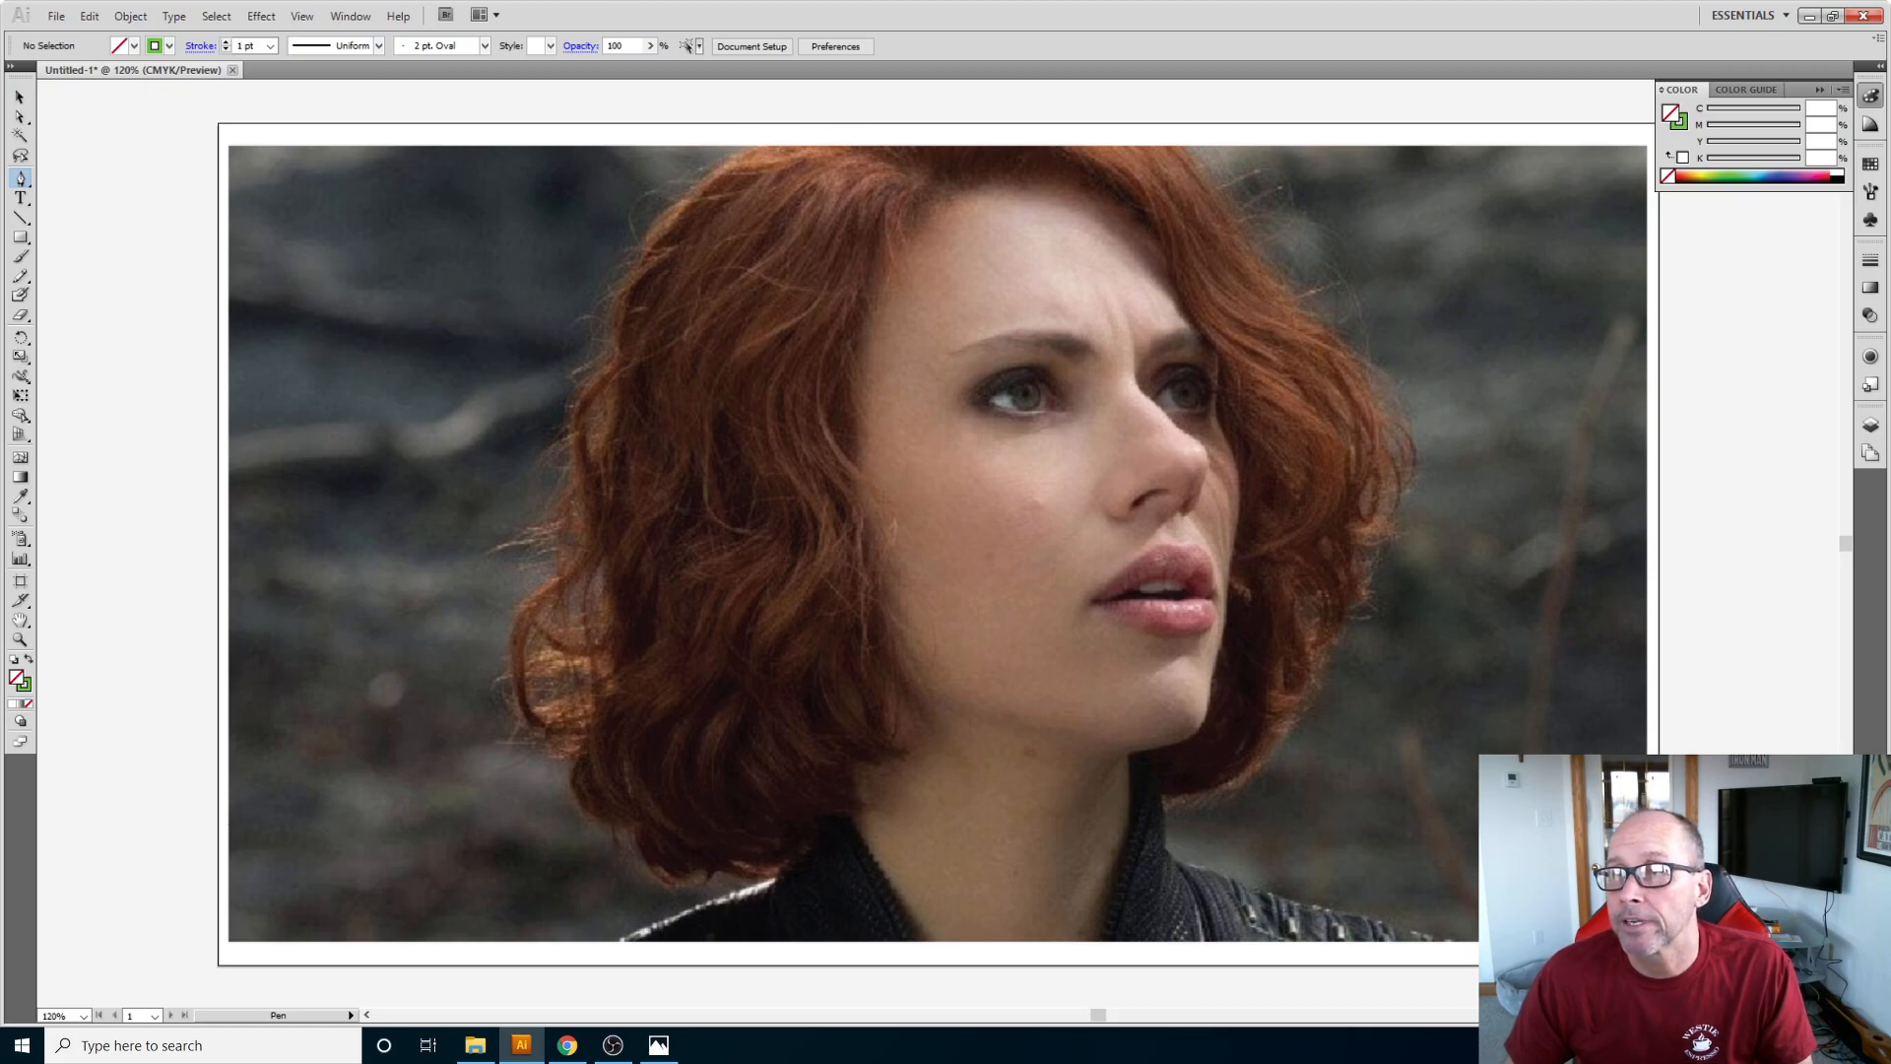
{"action": "left_click", "coordinate": [1871, 425]}
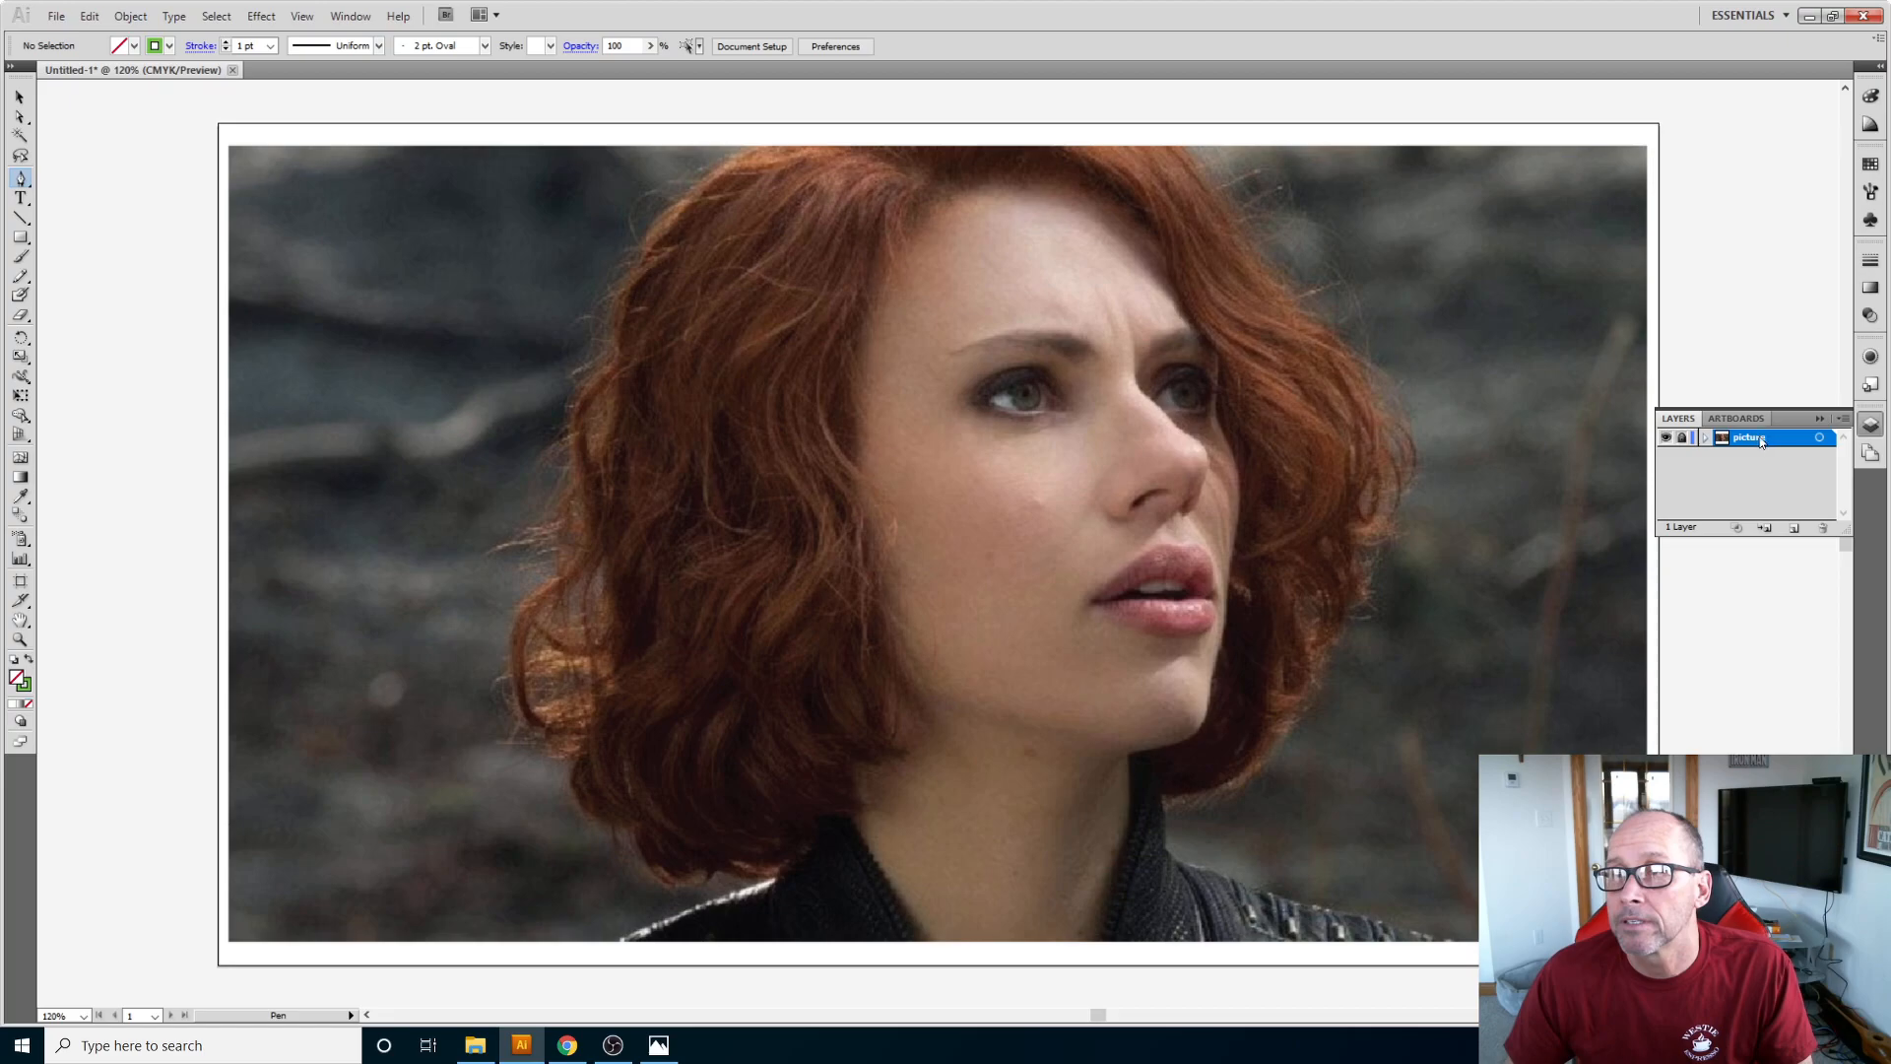
{"action": "left_click", "coordinate": [1796, 529]}
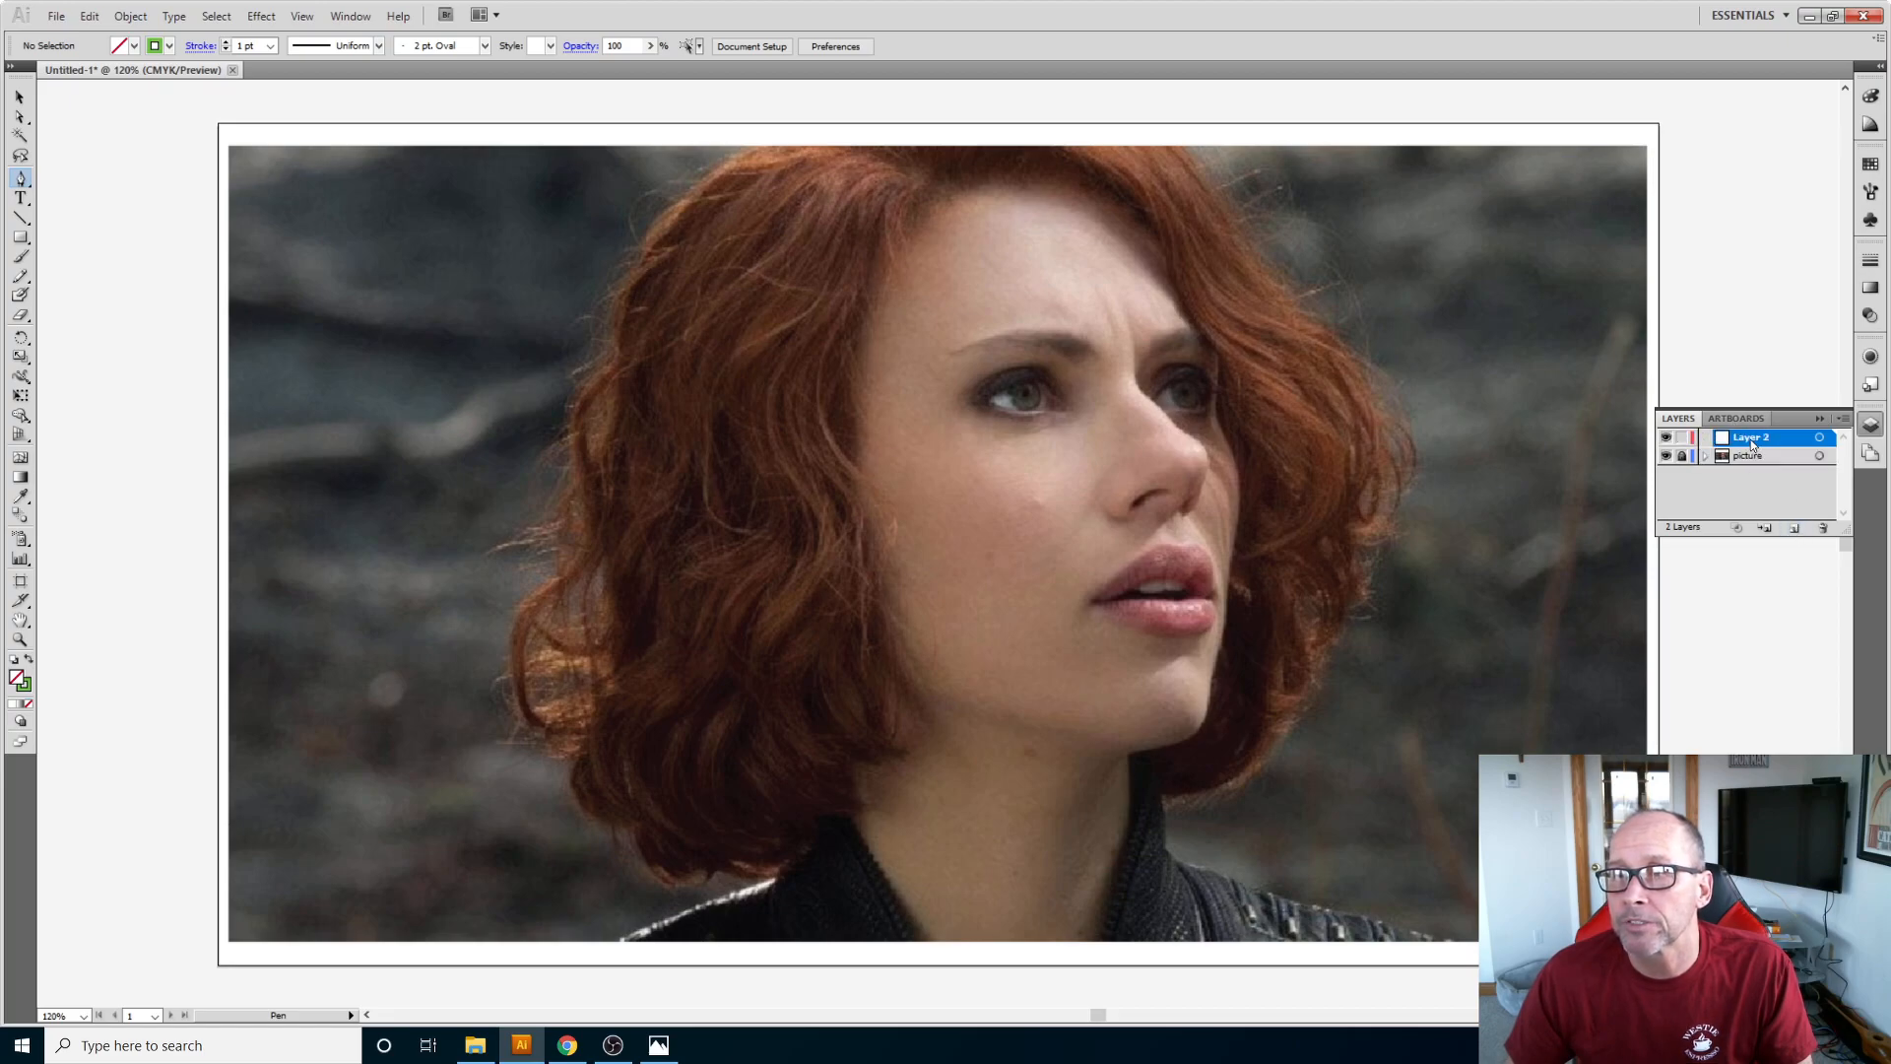
{"action": "double_click", "coordinate": [1752, 439]}
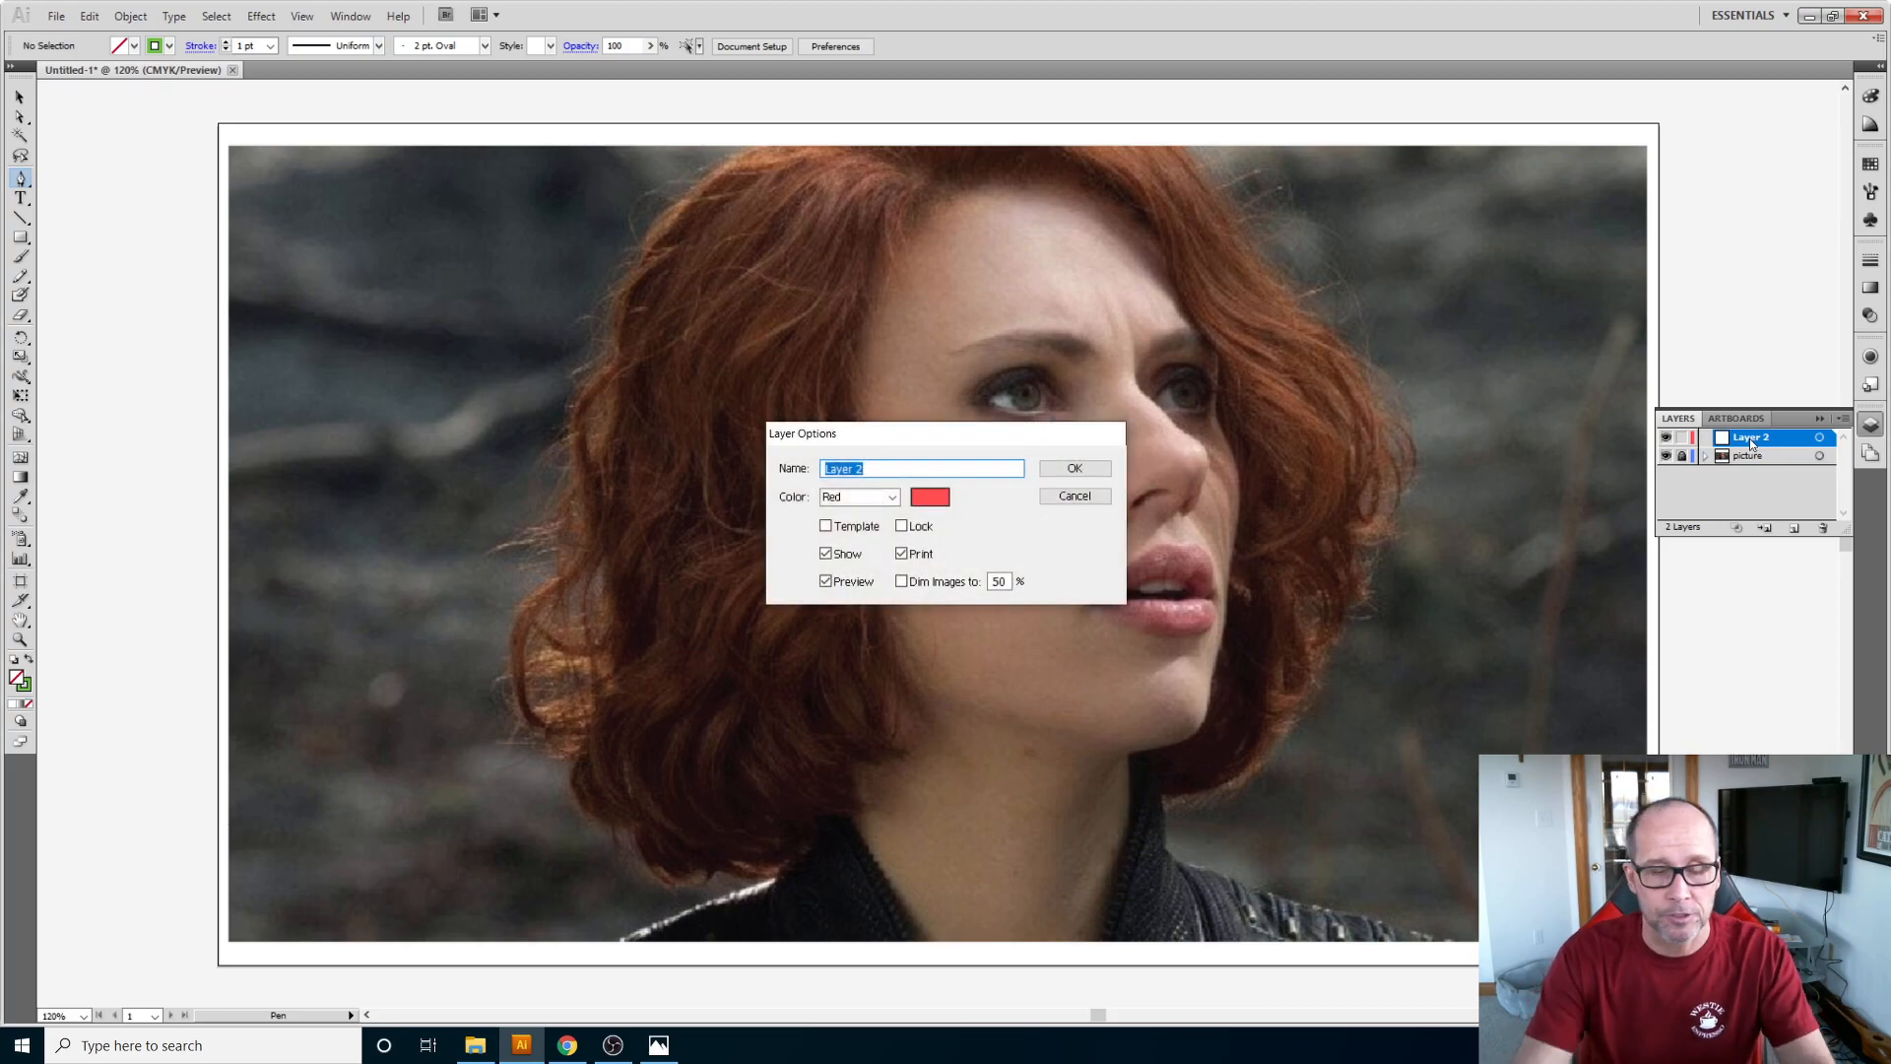
{"action": "type", "text": "face"}
{"action": "key", "text": "Return"}
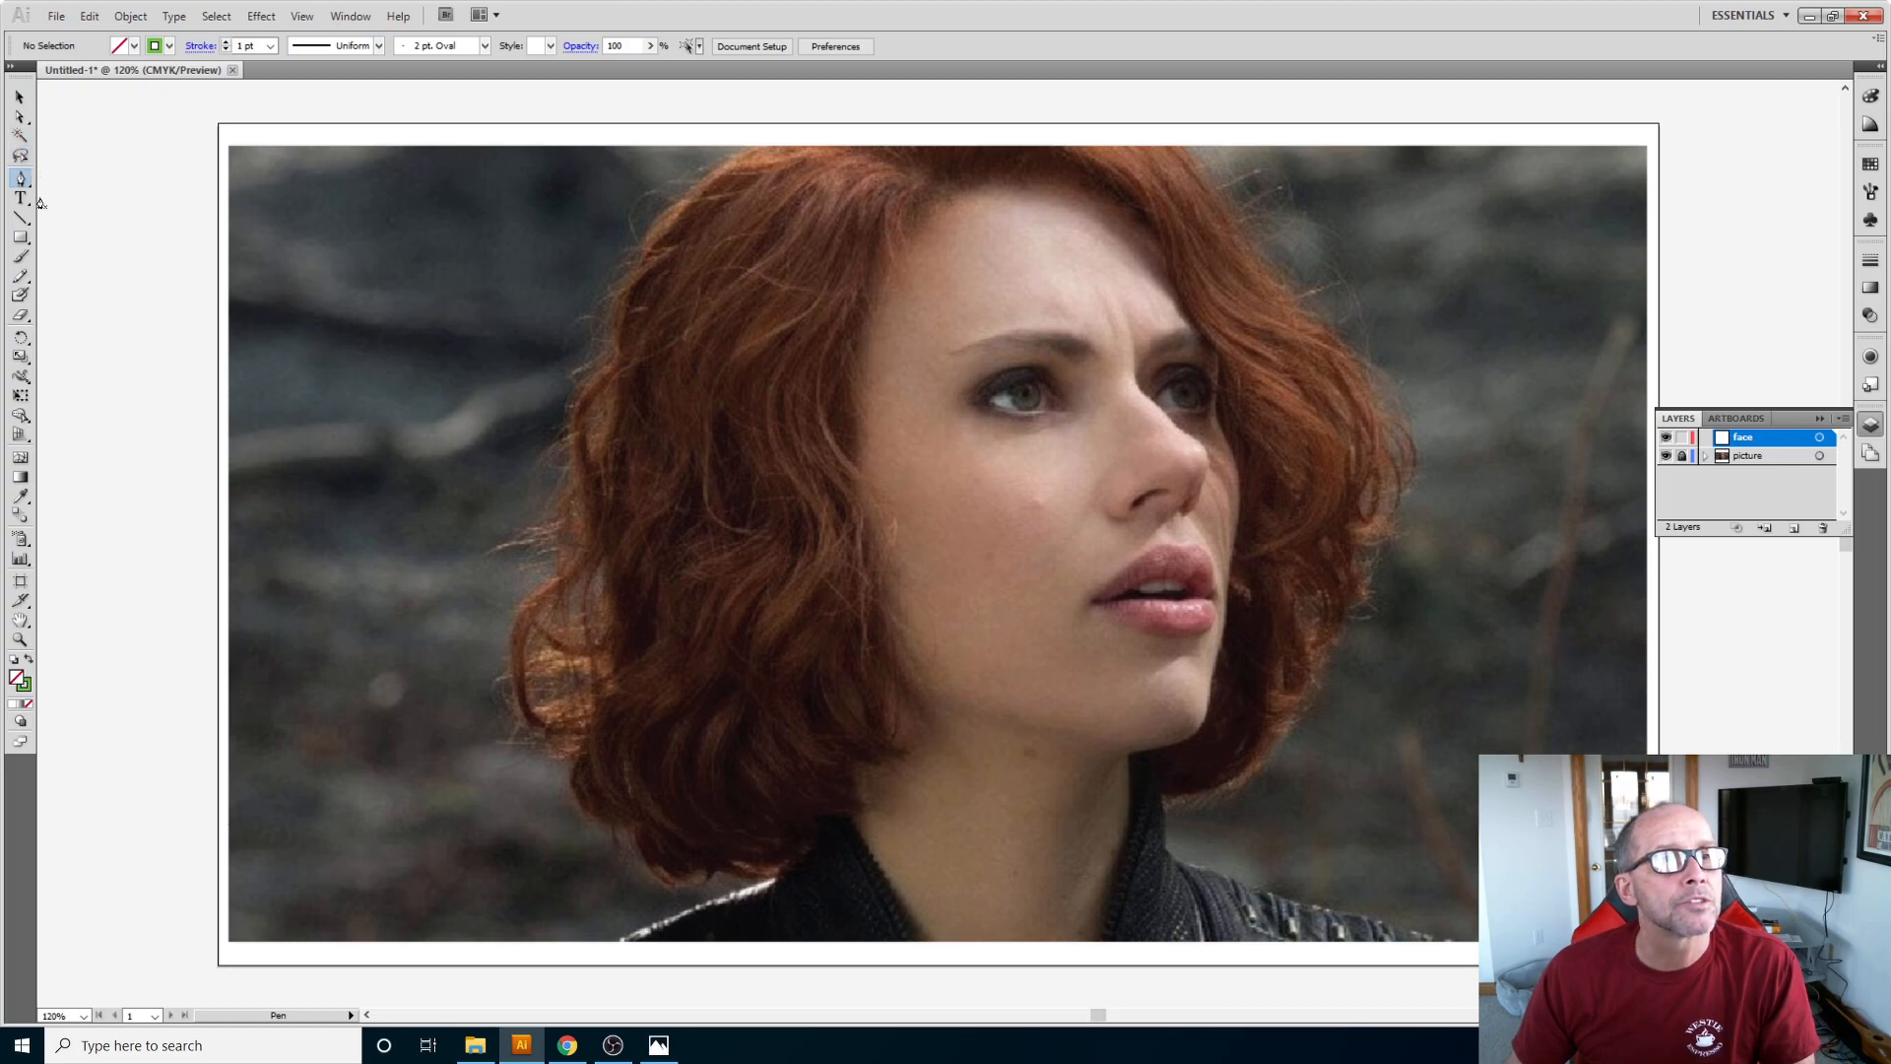
Step: Start a straight-segment Pen outline on the face layer, running from the hairline down through the hair behind the cheek and across the neck's base
{"action": "left_click", "coordinate": [867, 165]}
{"action": "left_click", "coordinate": [744, 335]}
{"action": "left_click", "coordinate": [764, 635]}
{"action": "left_click", "coordinate": [834, 843]}
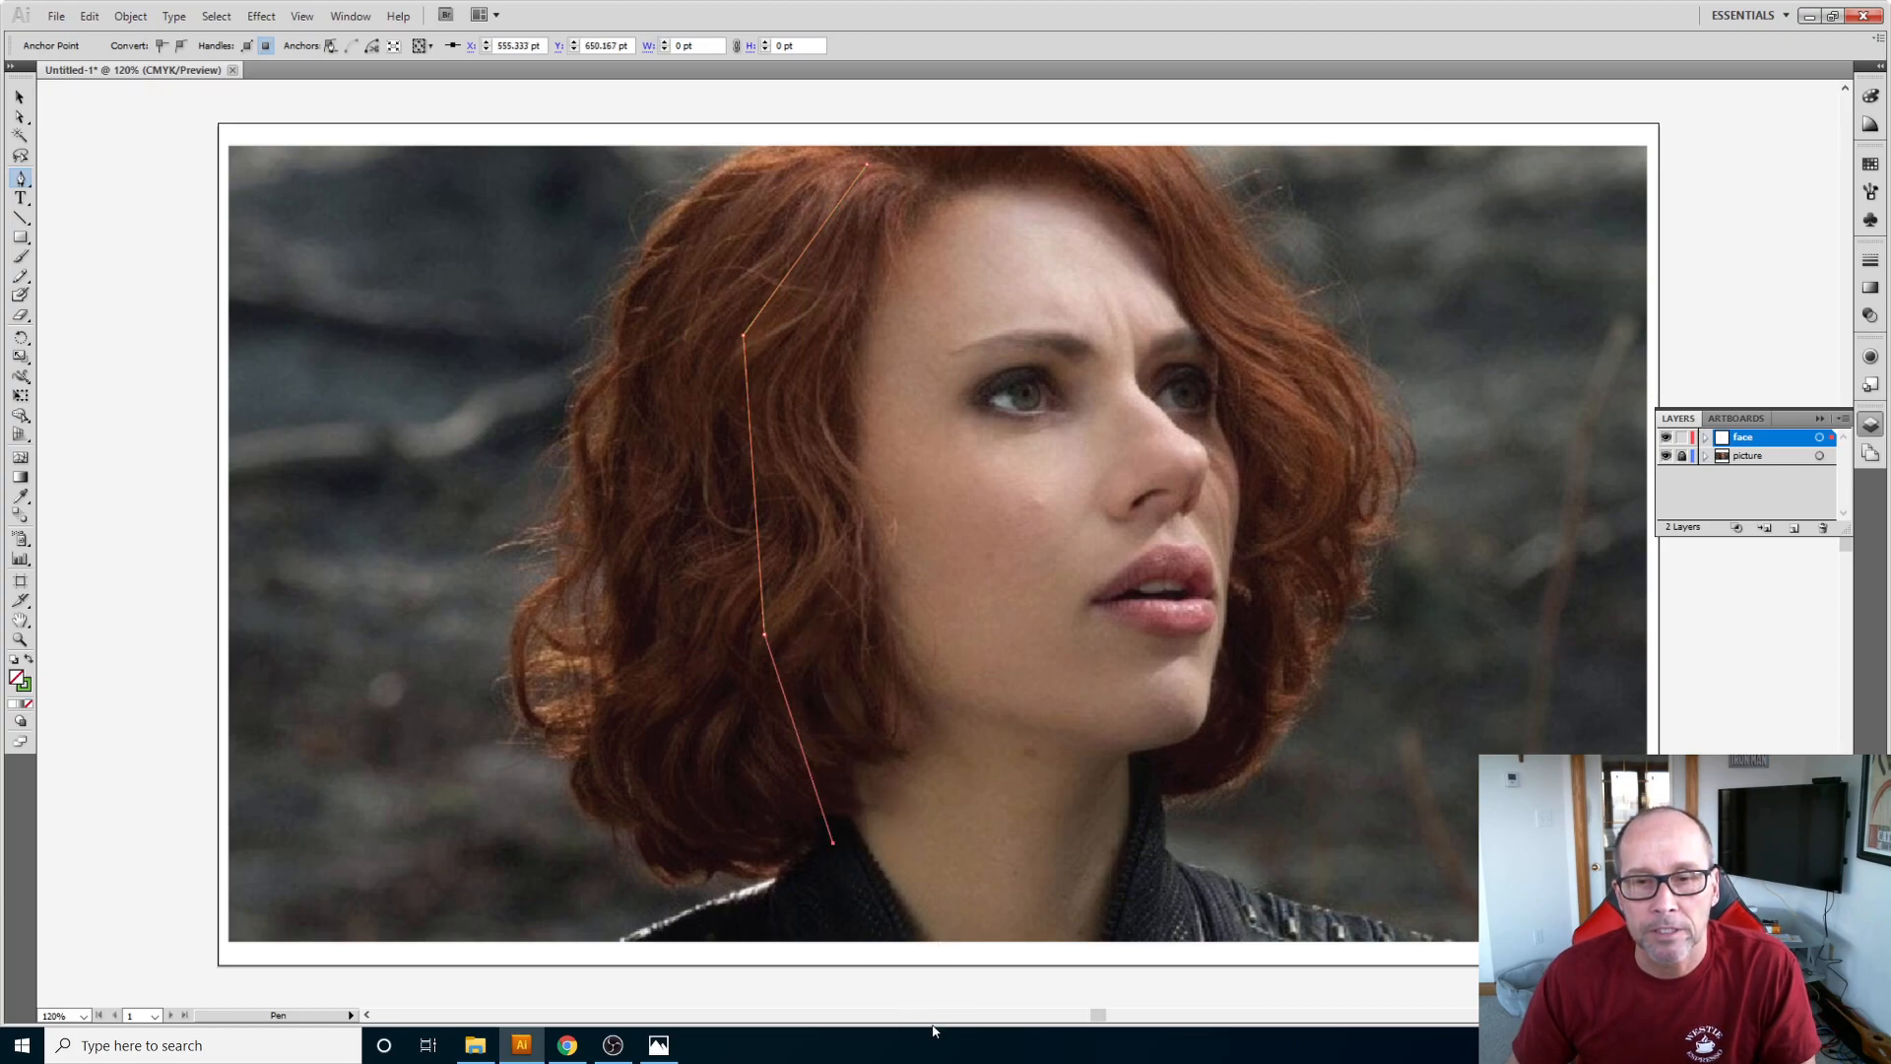
{"action": "left_click", "coordinate": [888, 933]}
{"action": "left_click", "coordinate": [1159, 930]}
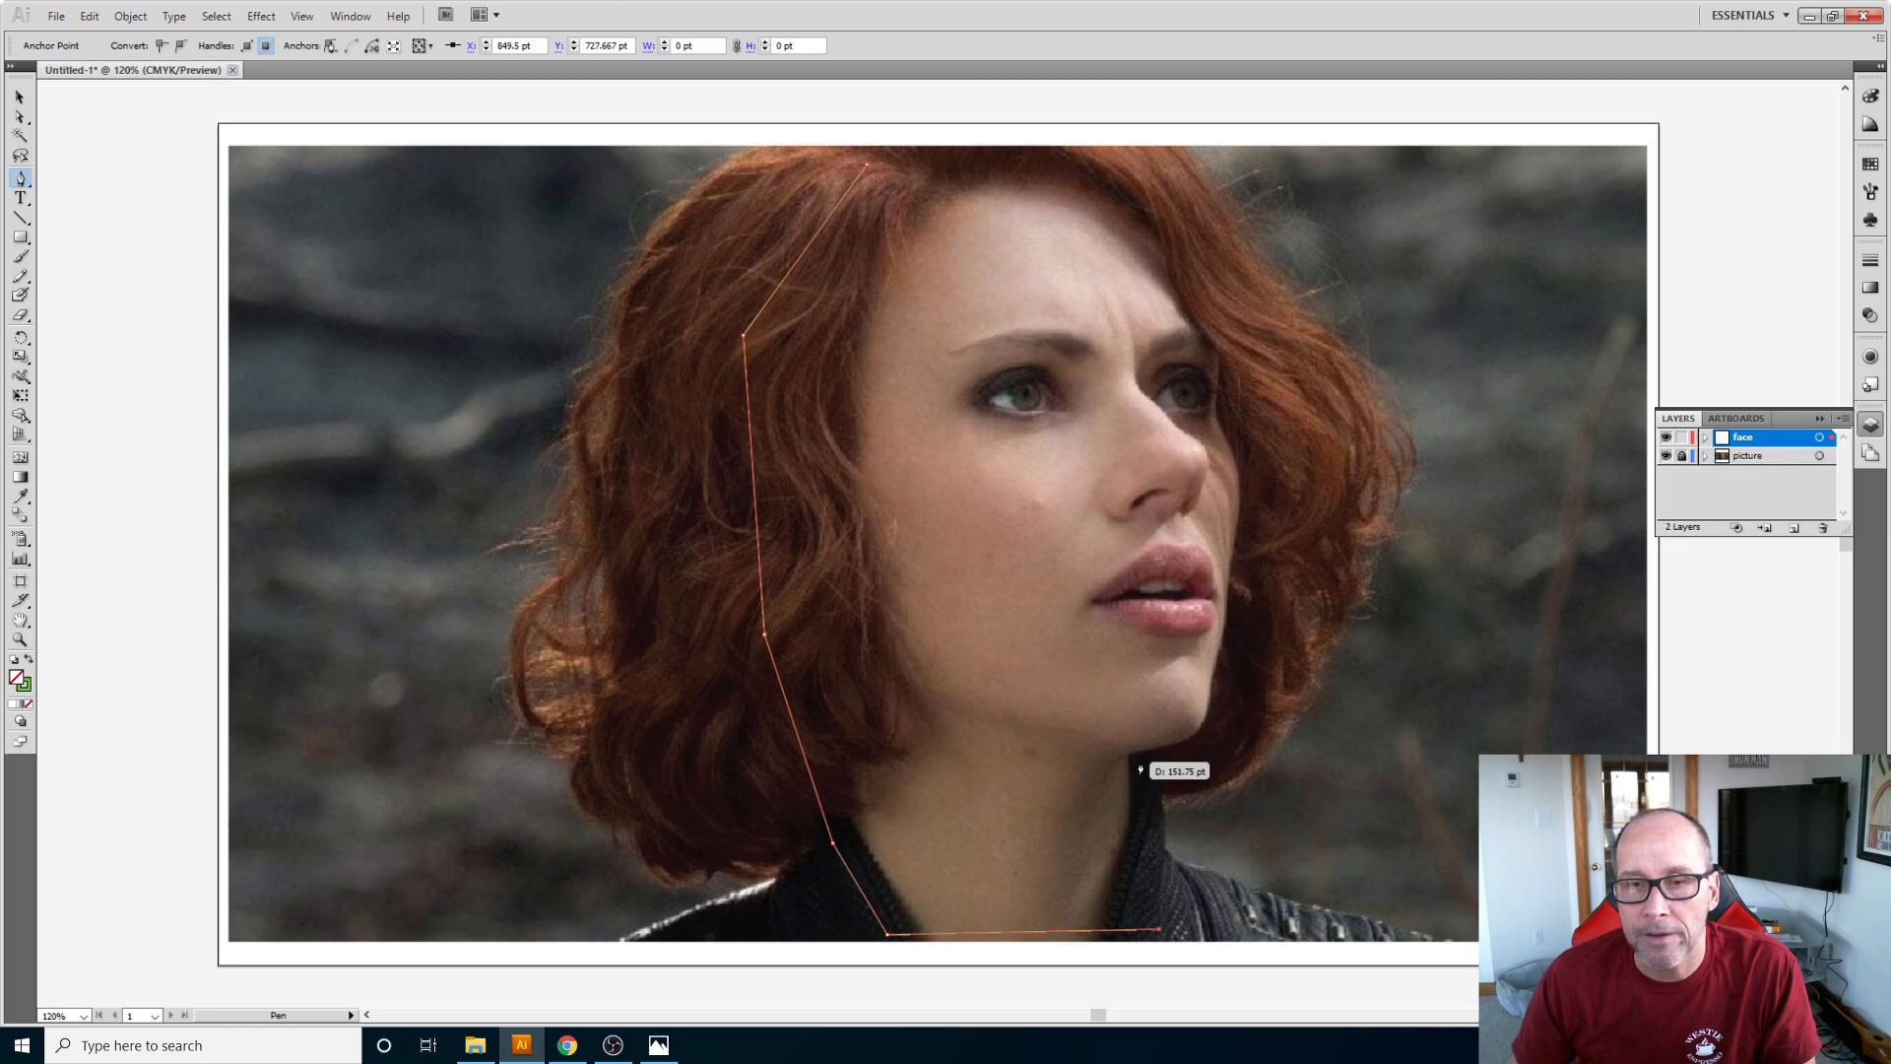
Step: Continue the face outline up the neck, around the far cheek and over the forehead, closing it at its starting anchor
{"action": "left_click", "coordinate": [1141, 763]}
{"action": "left_click", "coordinate": [1265, 581]}
{"action": "left_click", "coordinate": [1243, 342]}
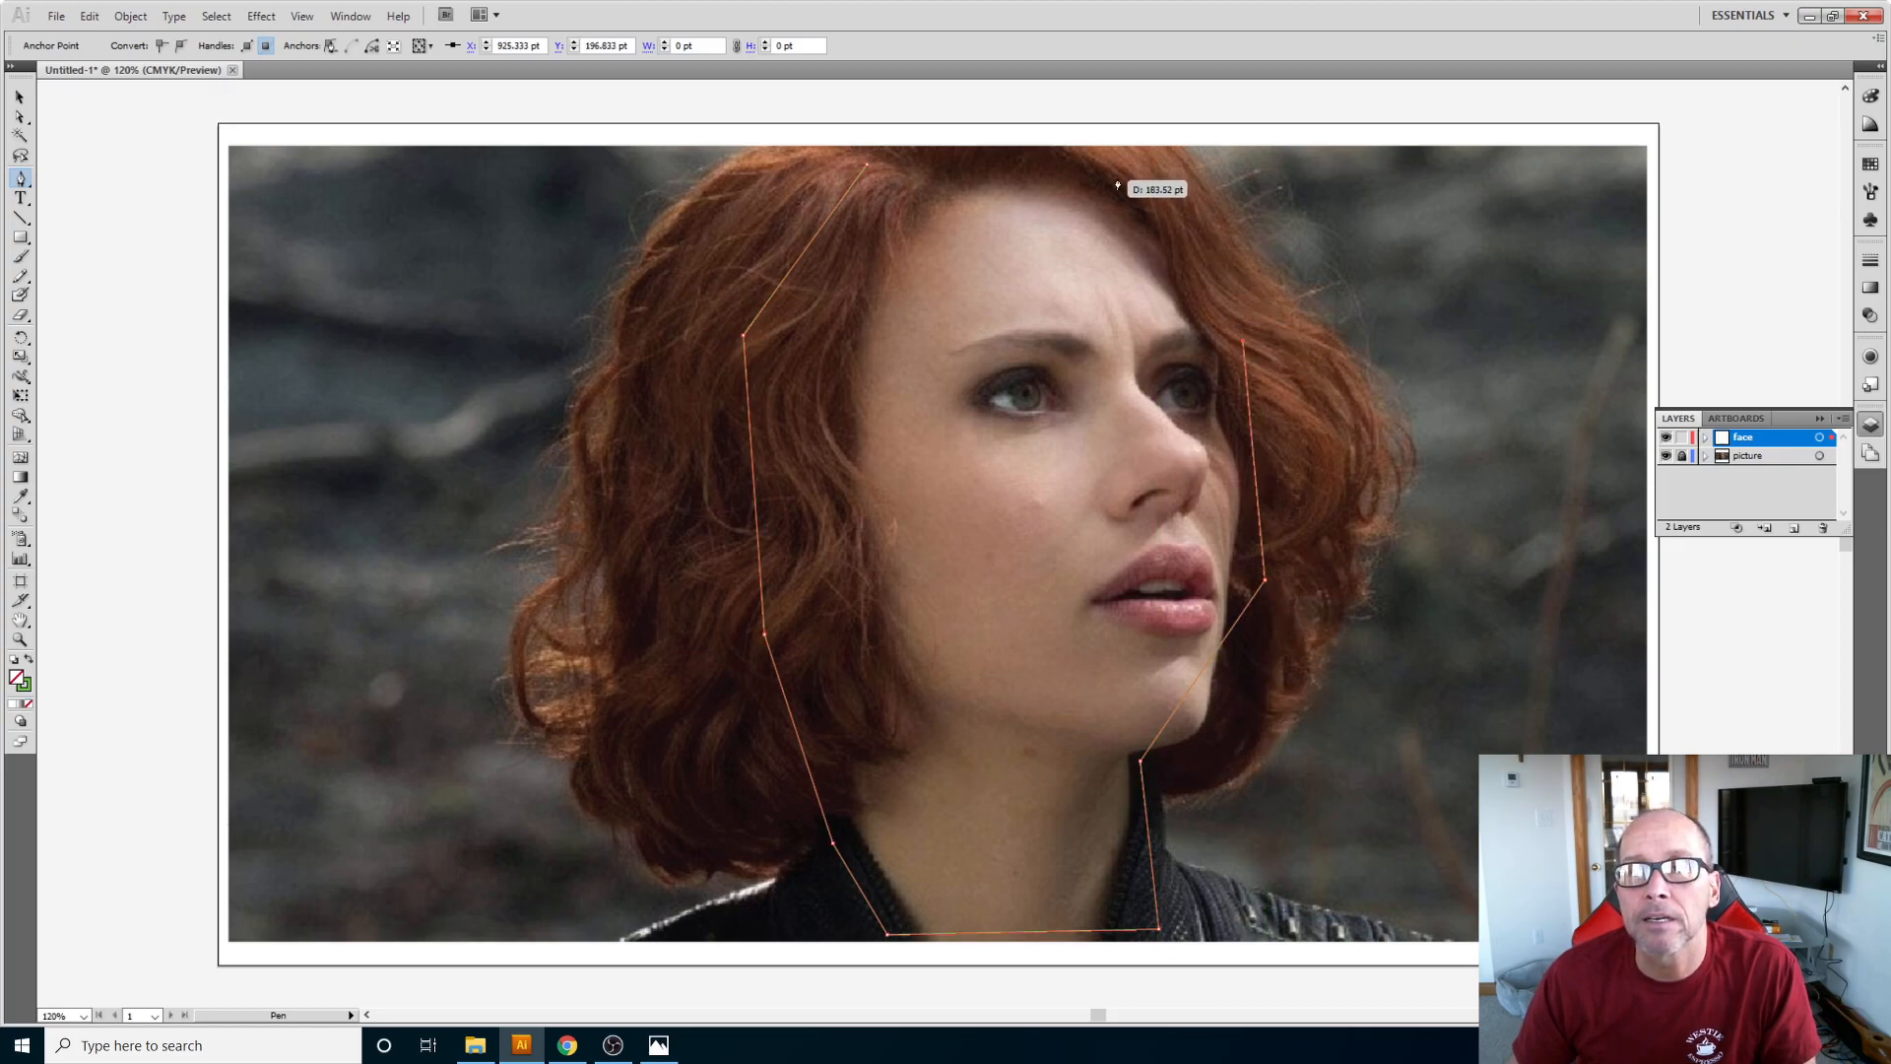
{"action": "left_click", "coordinate": [1148, 174]}
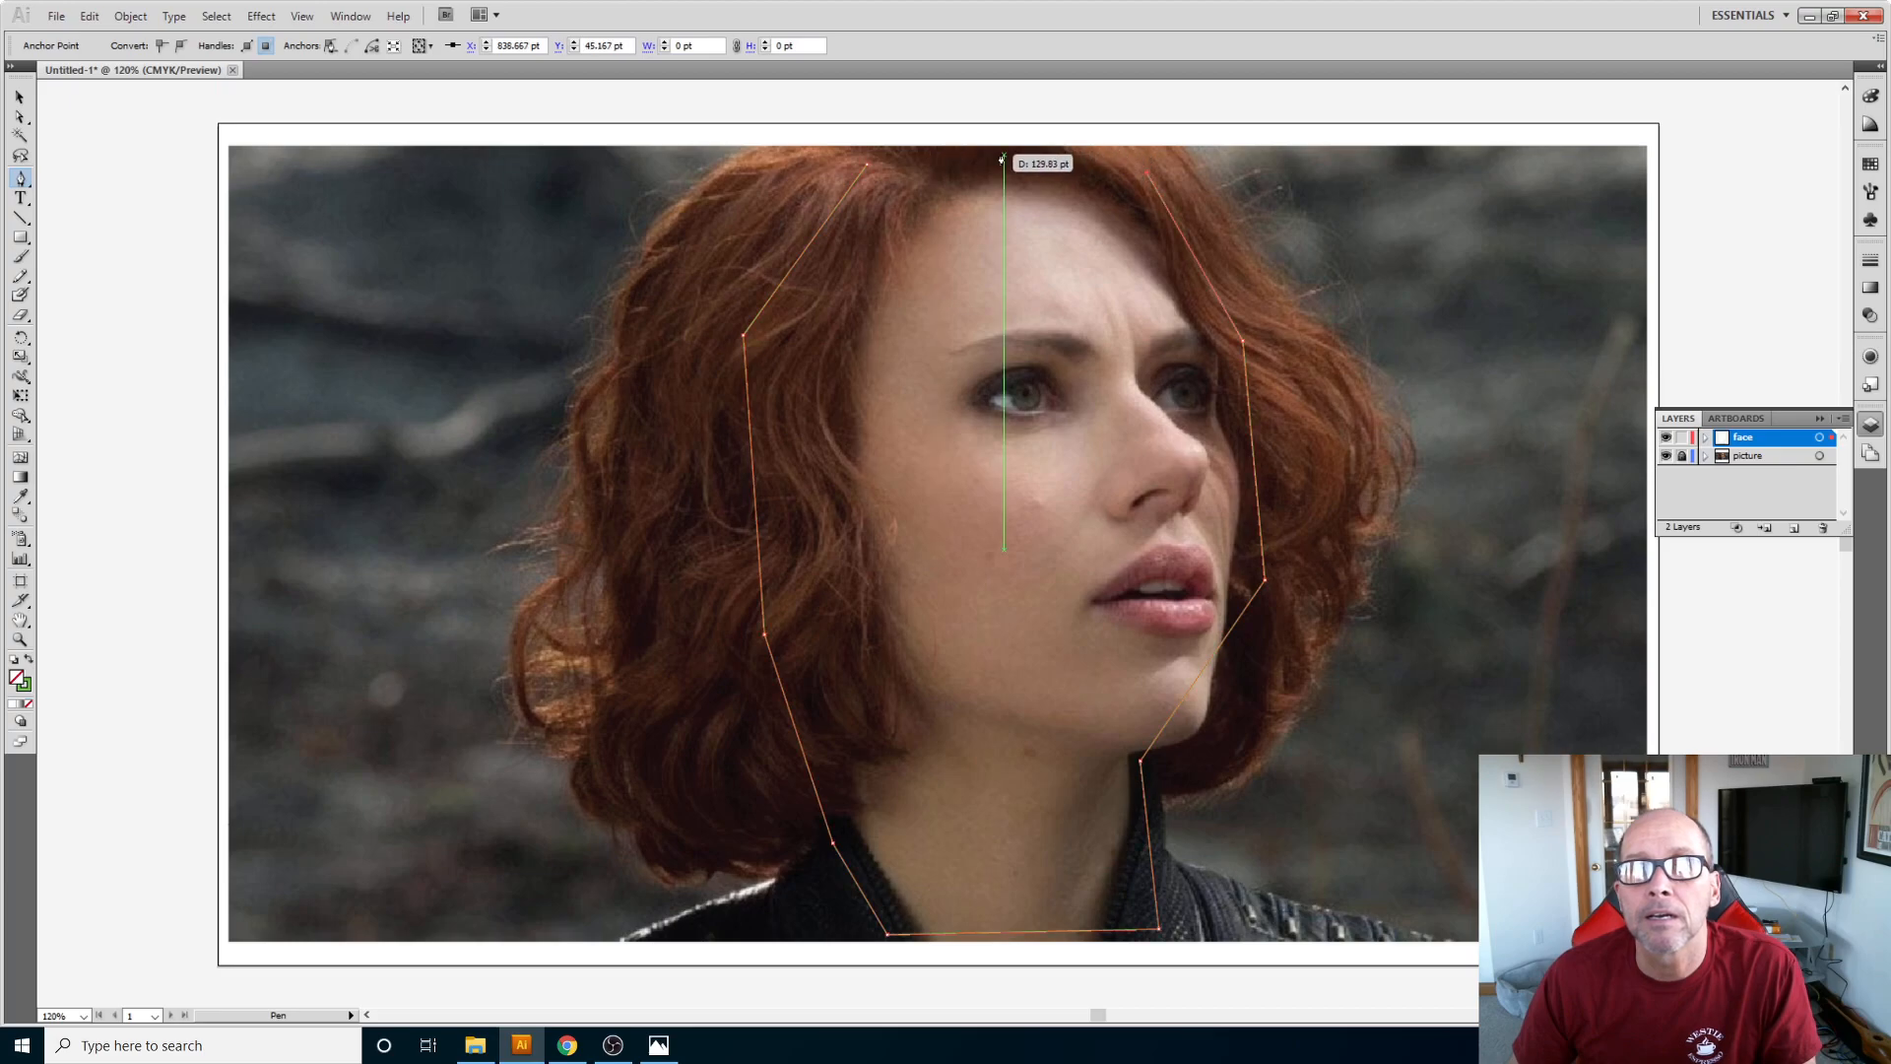
{"action": "left_click", "coordinate": [1005, 155]}
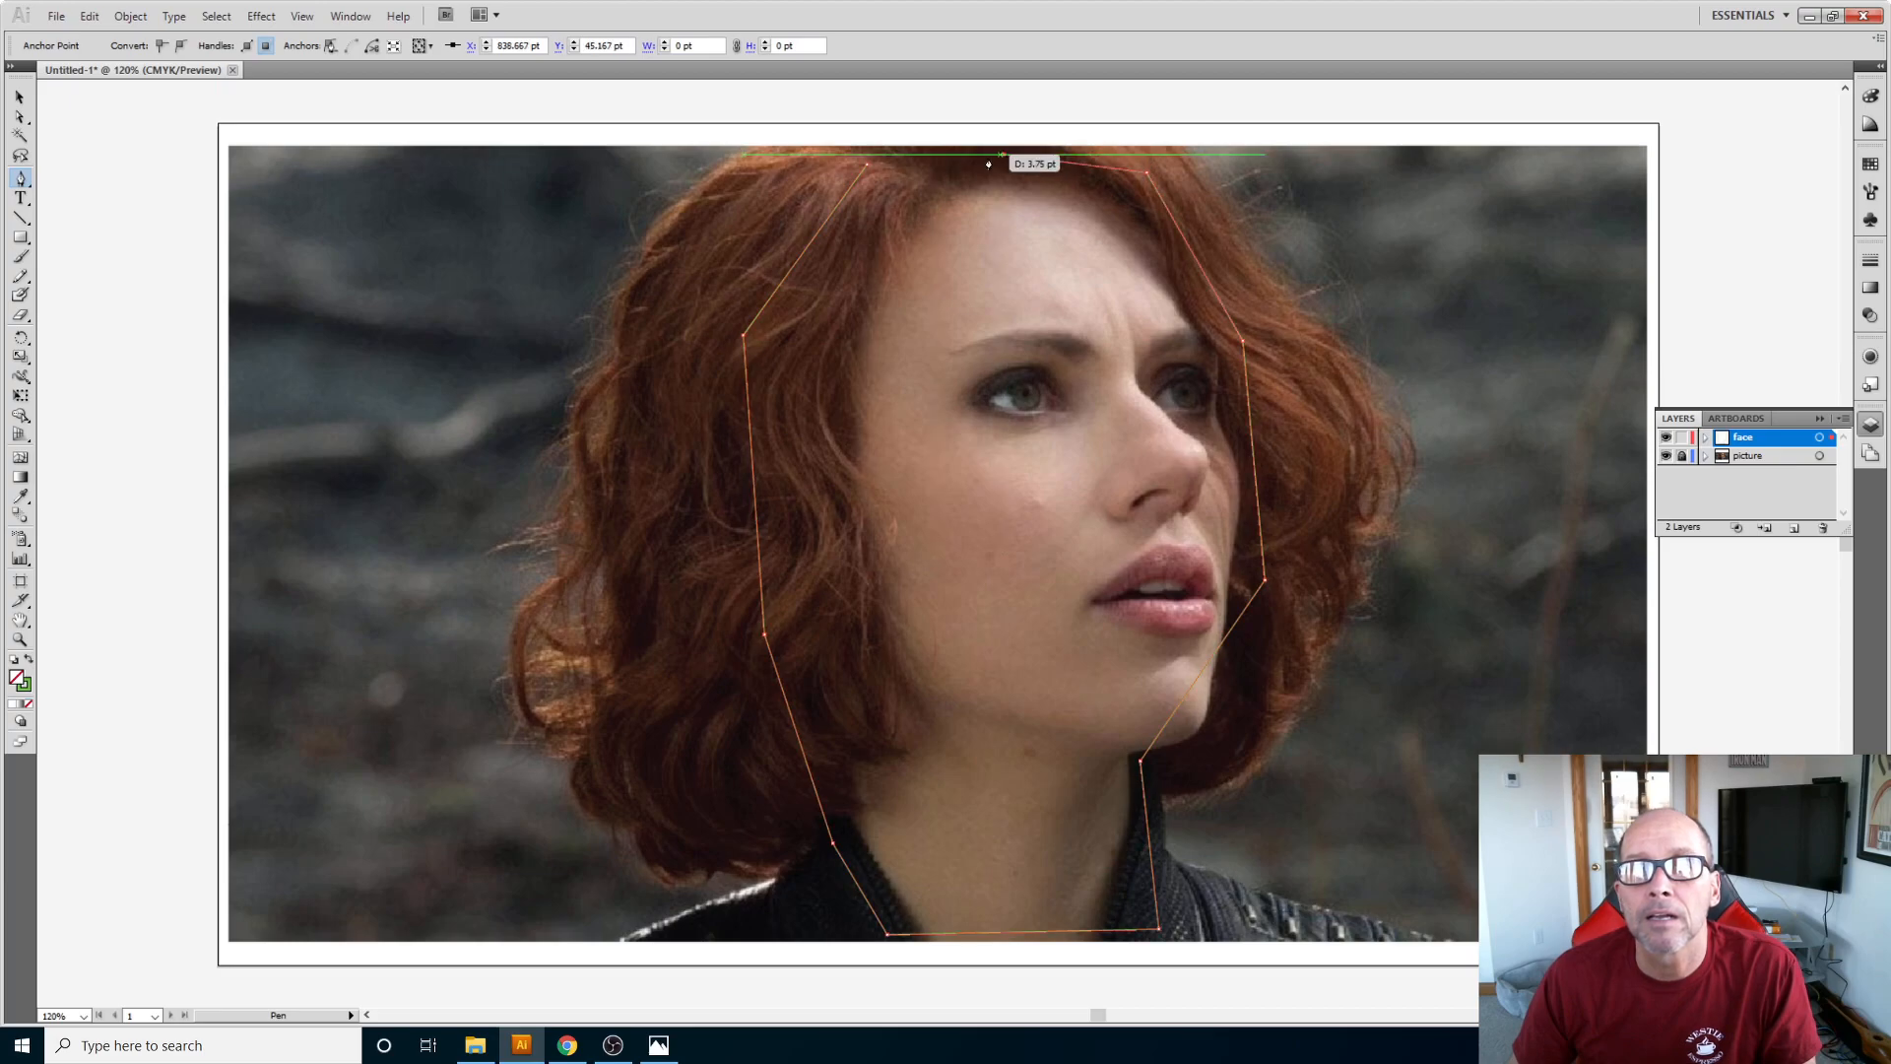
{"action": "left_click", "coordinate": [865, 163]}
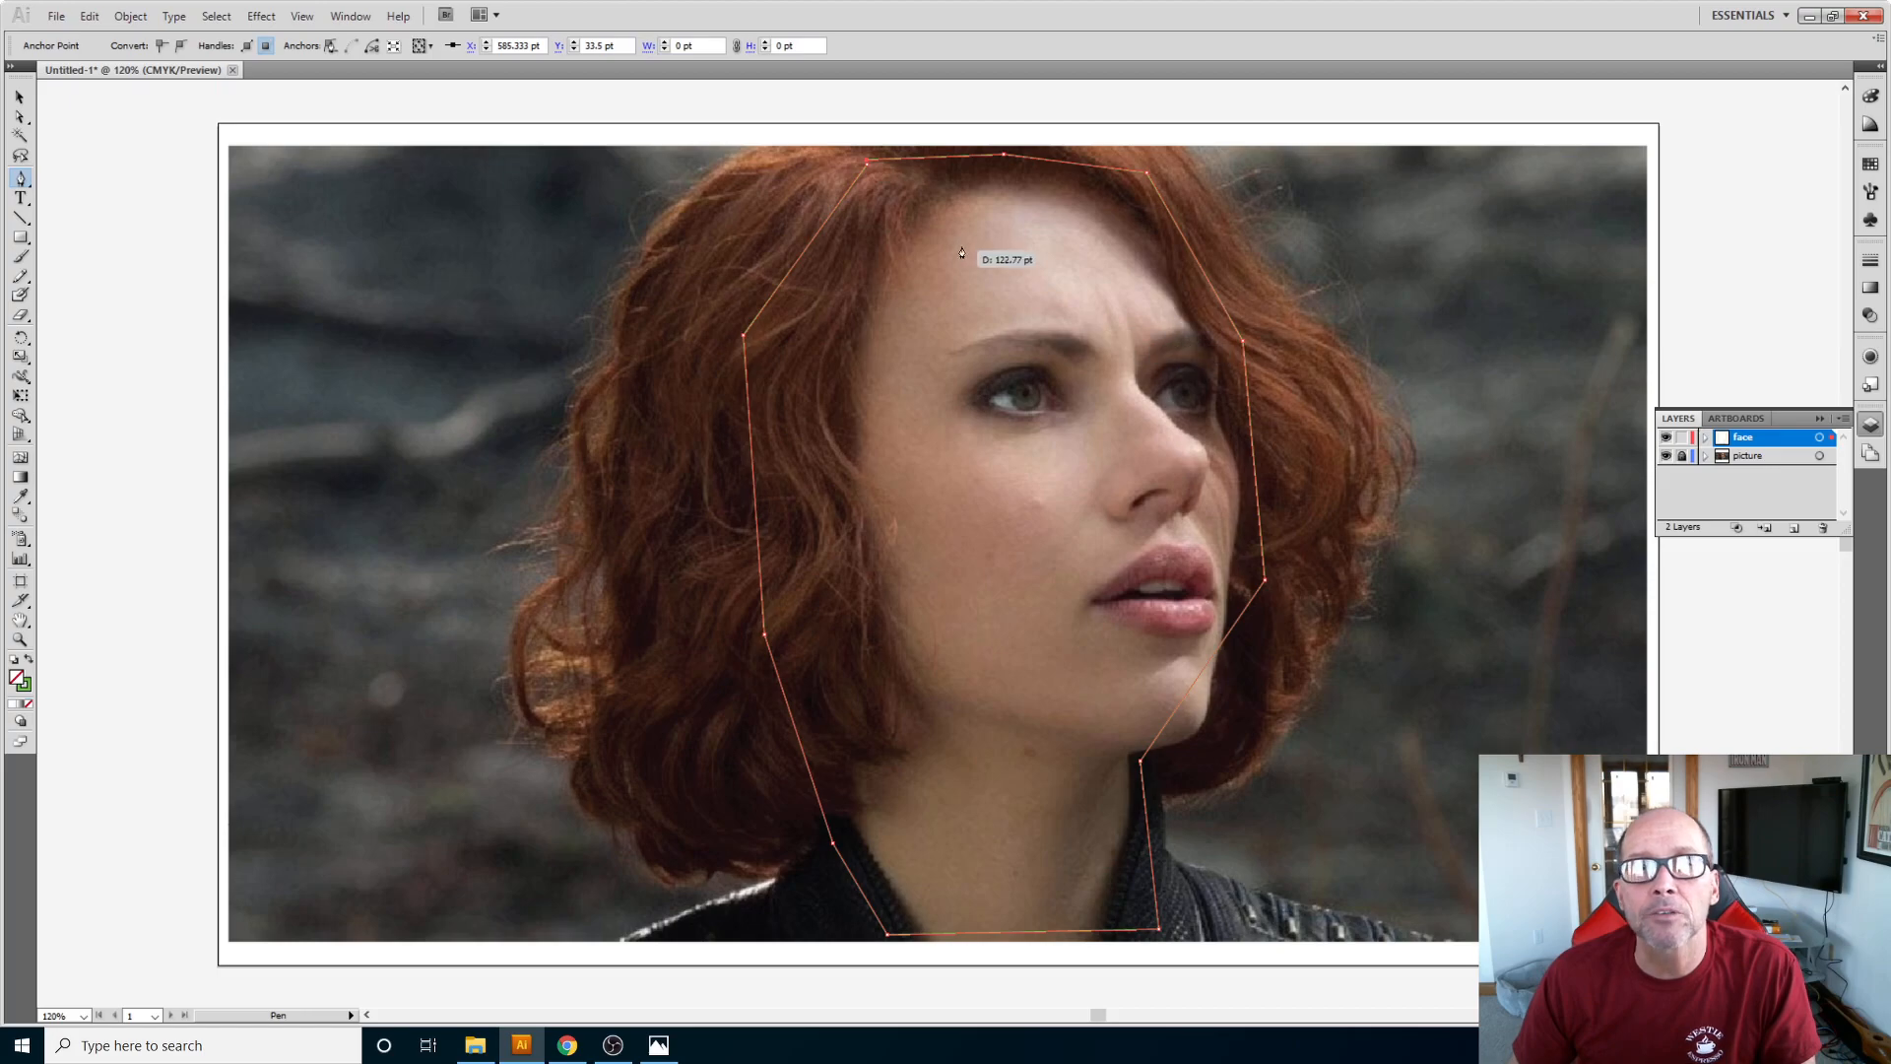
{"action": "key", "text": "ctrl+z"}
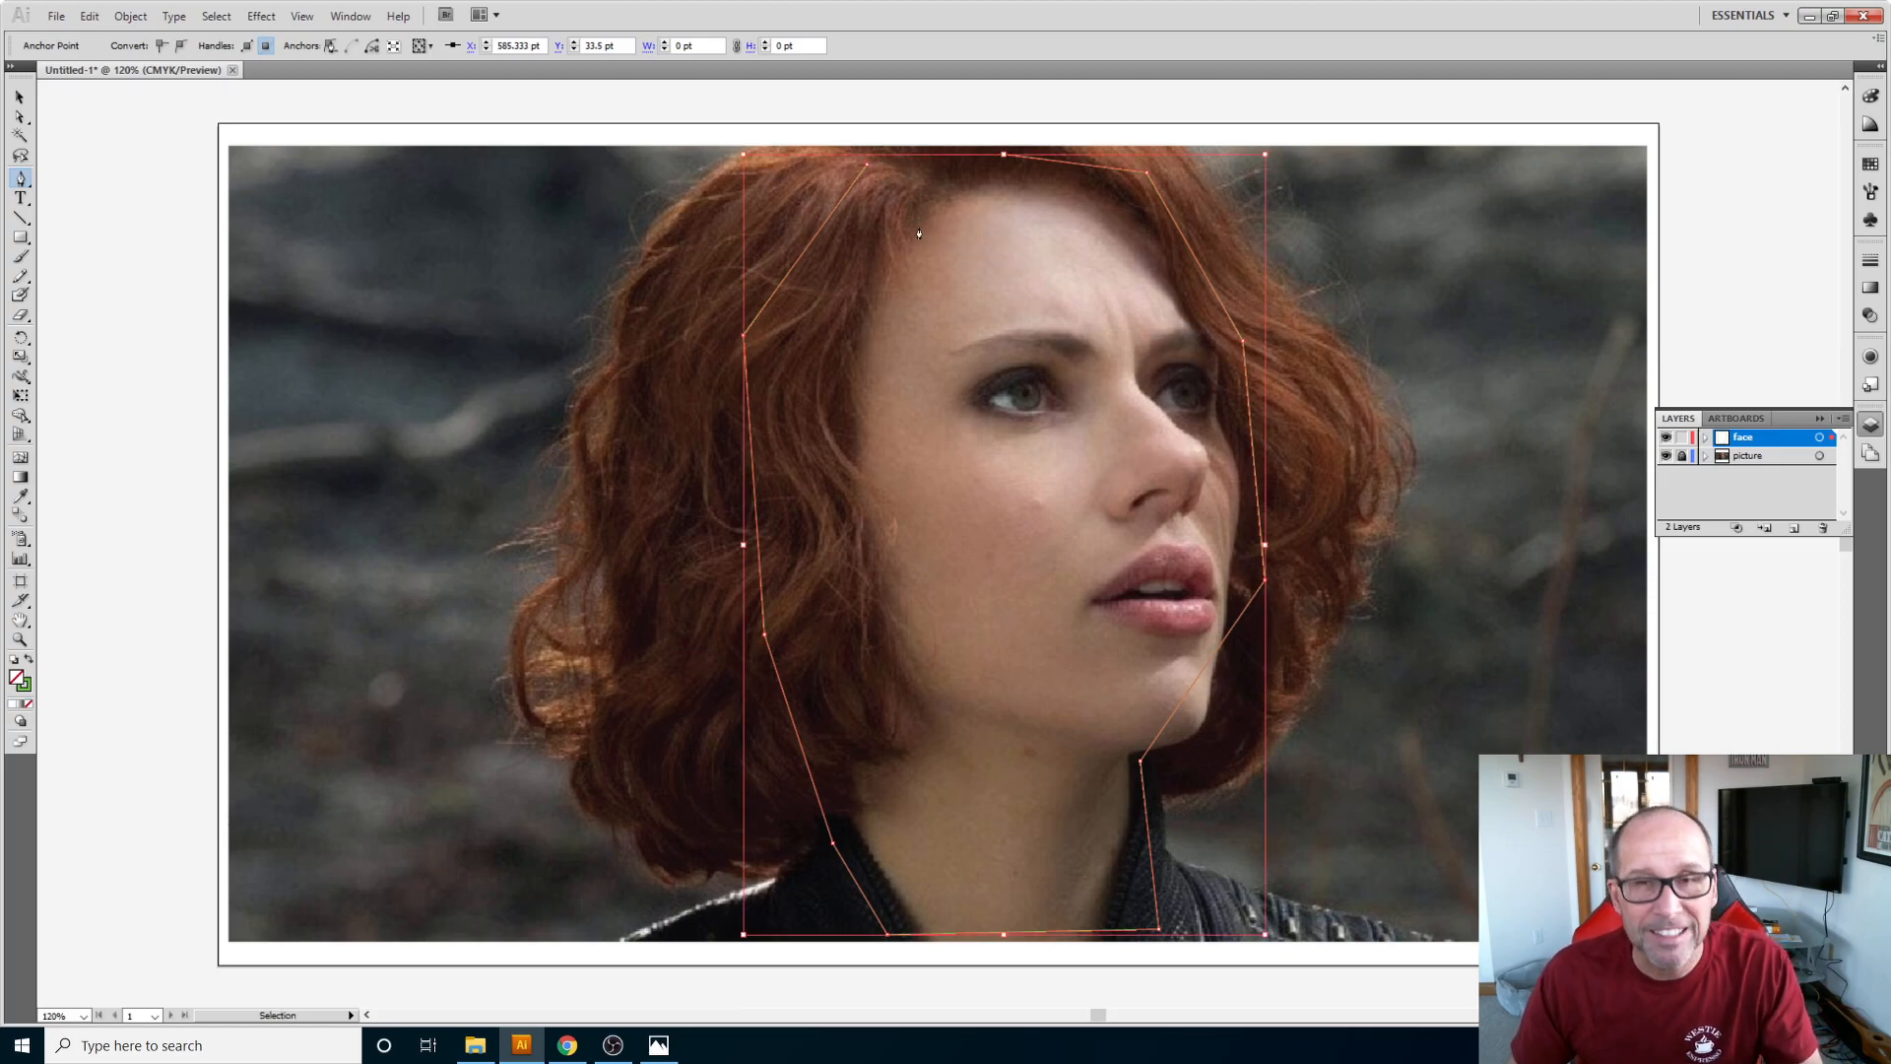
{"action": "left_click", "coordinate": [868, 164]}
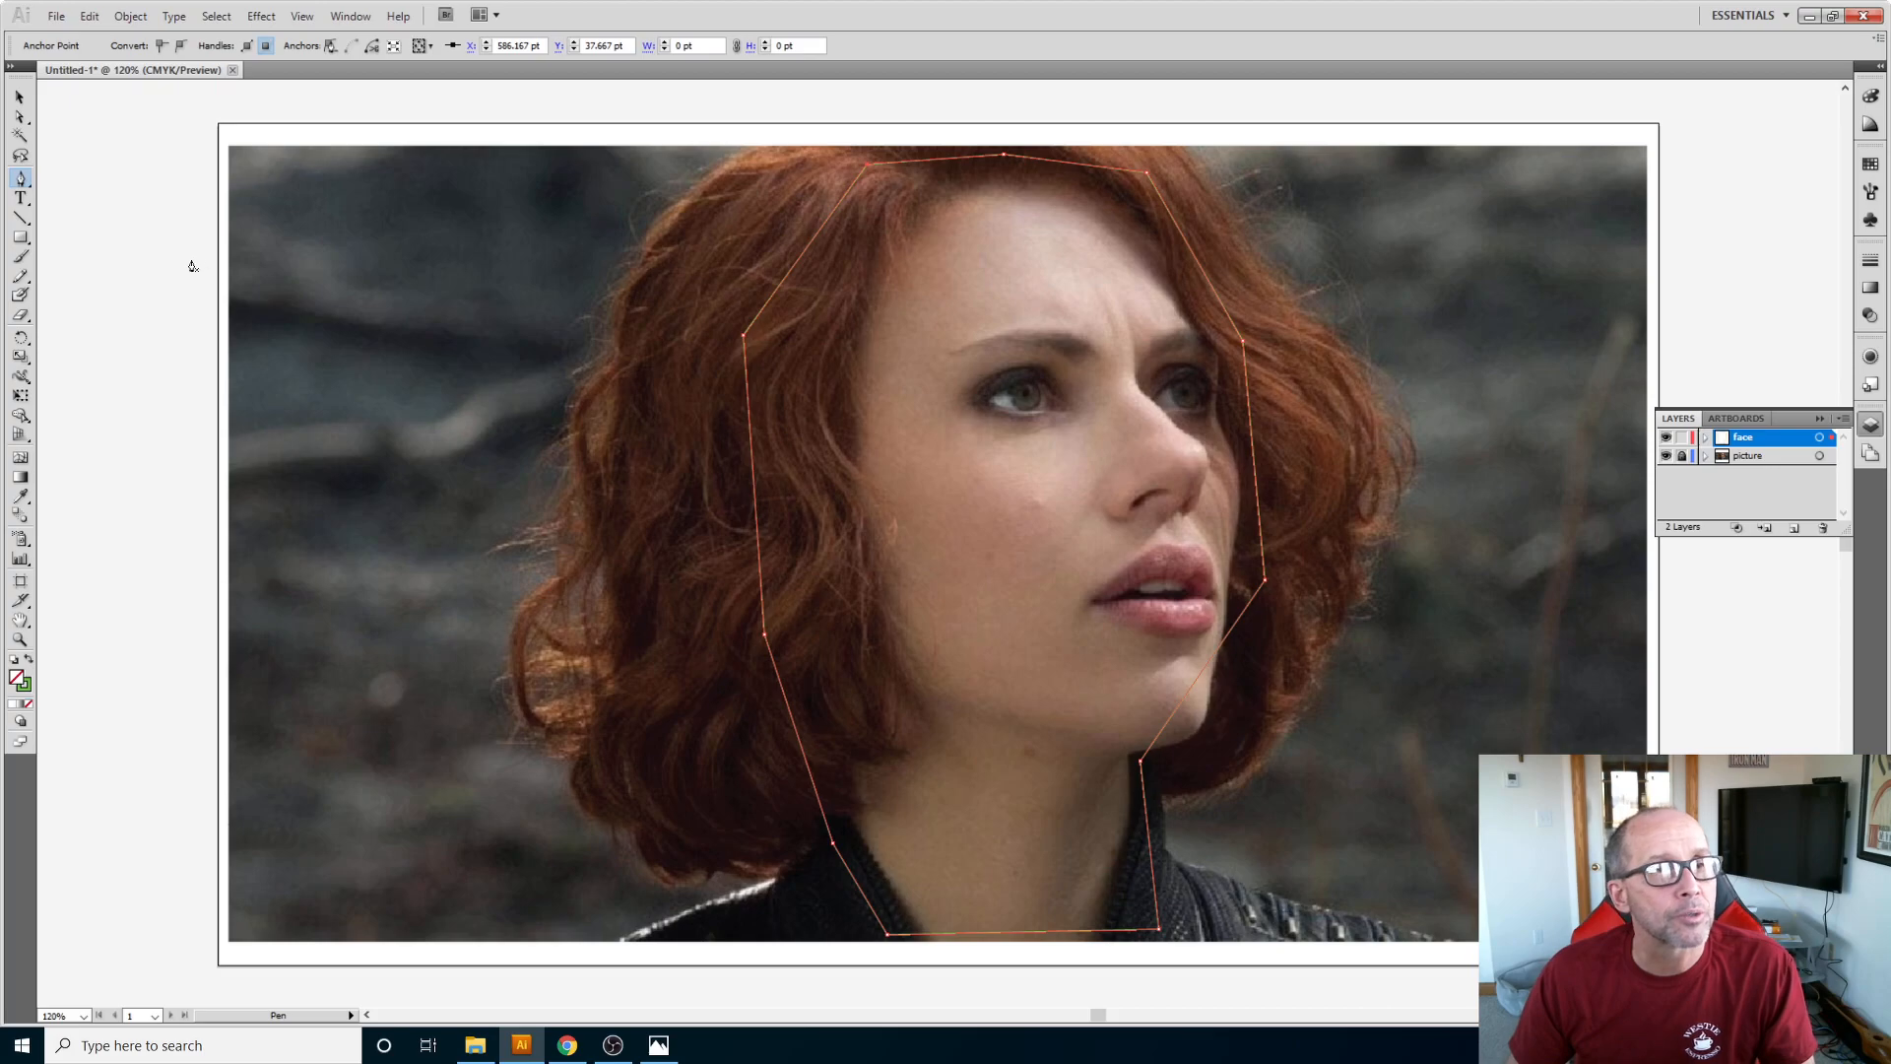
Step: Convert the anchor under the jaw to curve the chin segment, keeping the neck segment below it straight
{"action": "key", "text": "shift+c"}
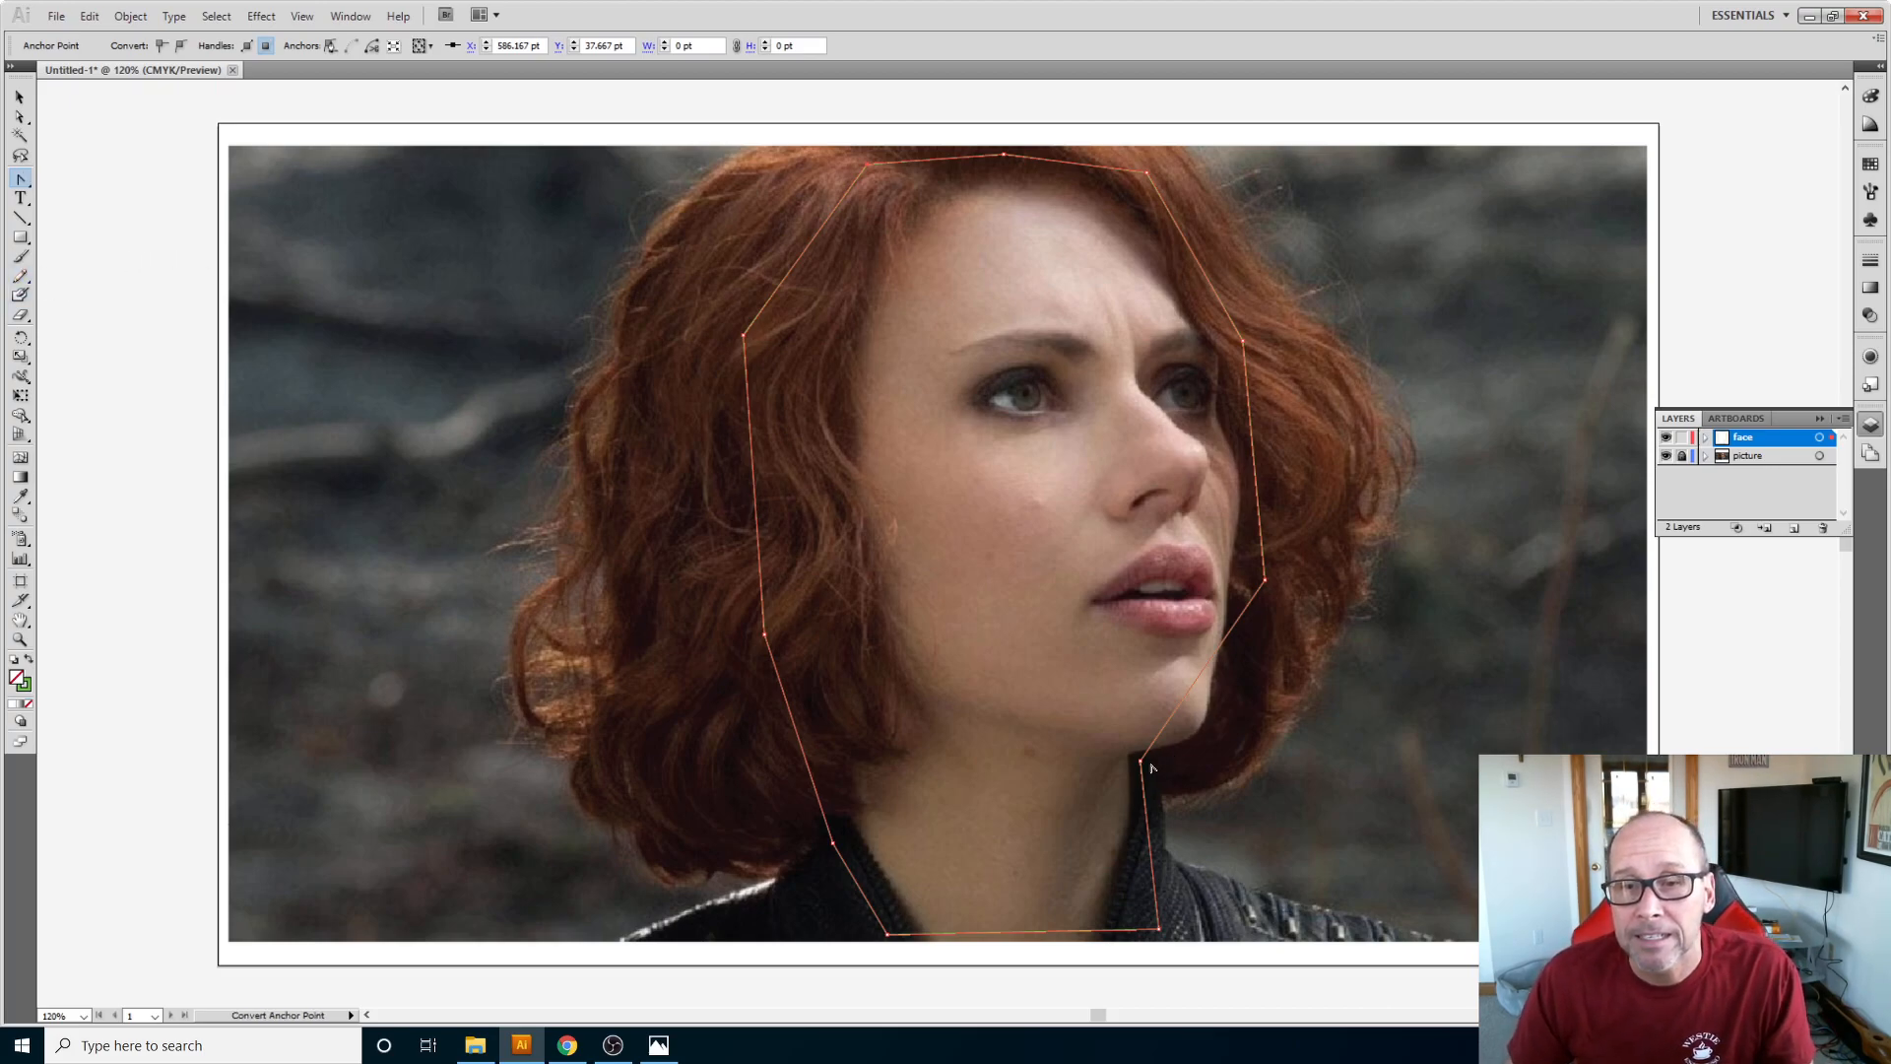
{"action": "left_click", "coordinate": [19, 184]}
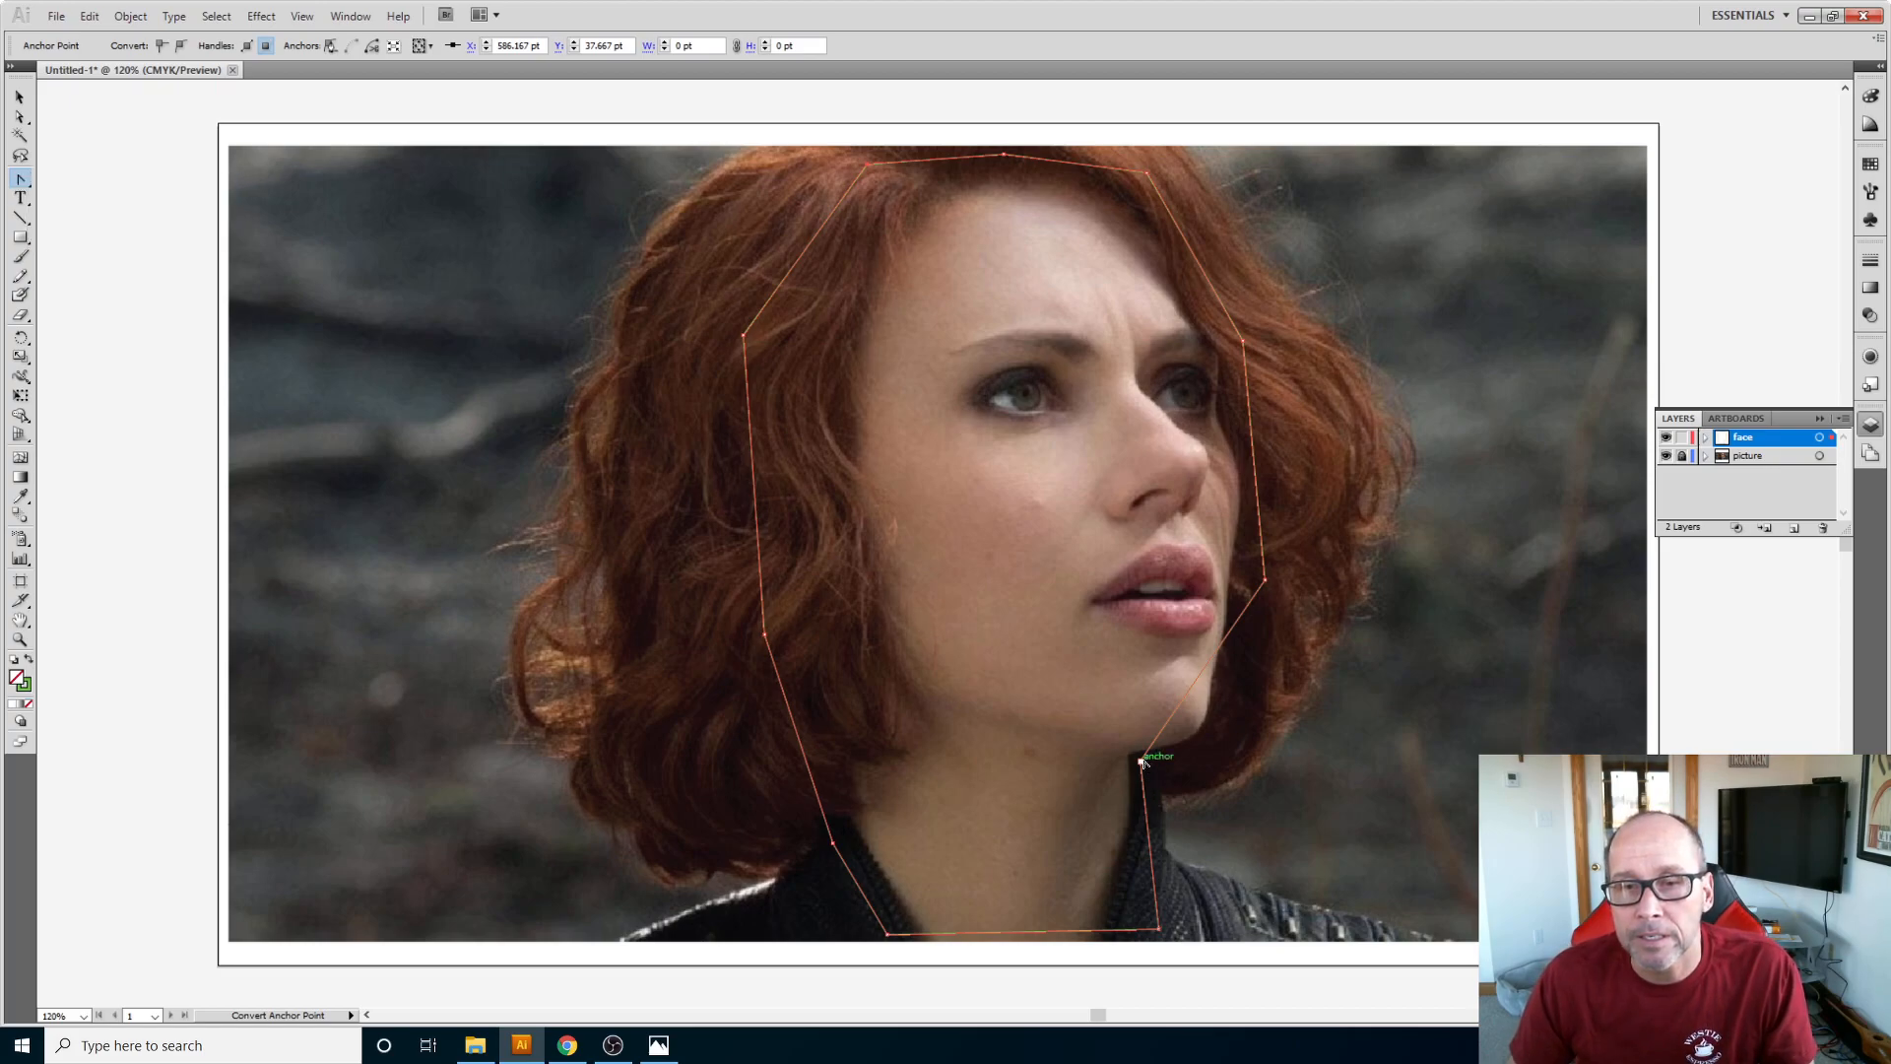
{"action": "left_click_drag", "start_coordinate": [1141, 761], "coordinate": [1200, 779]}
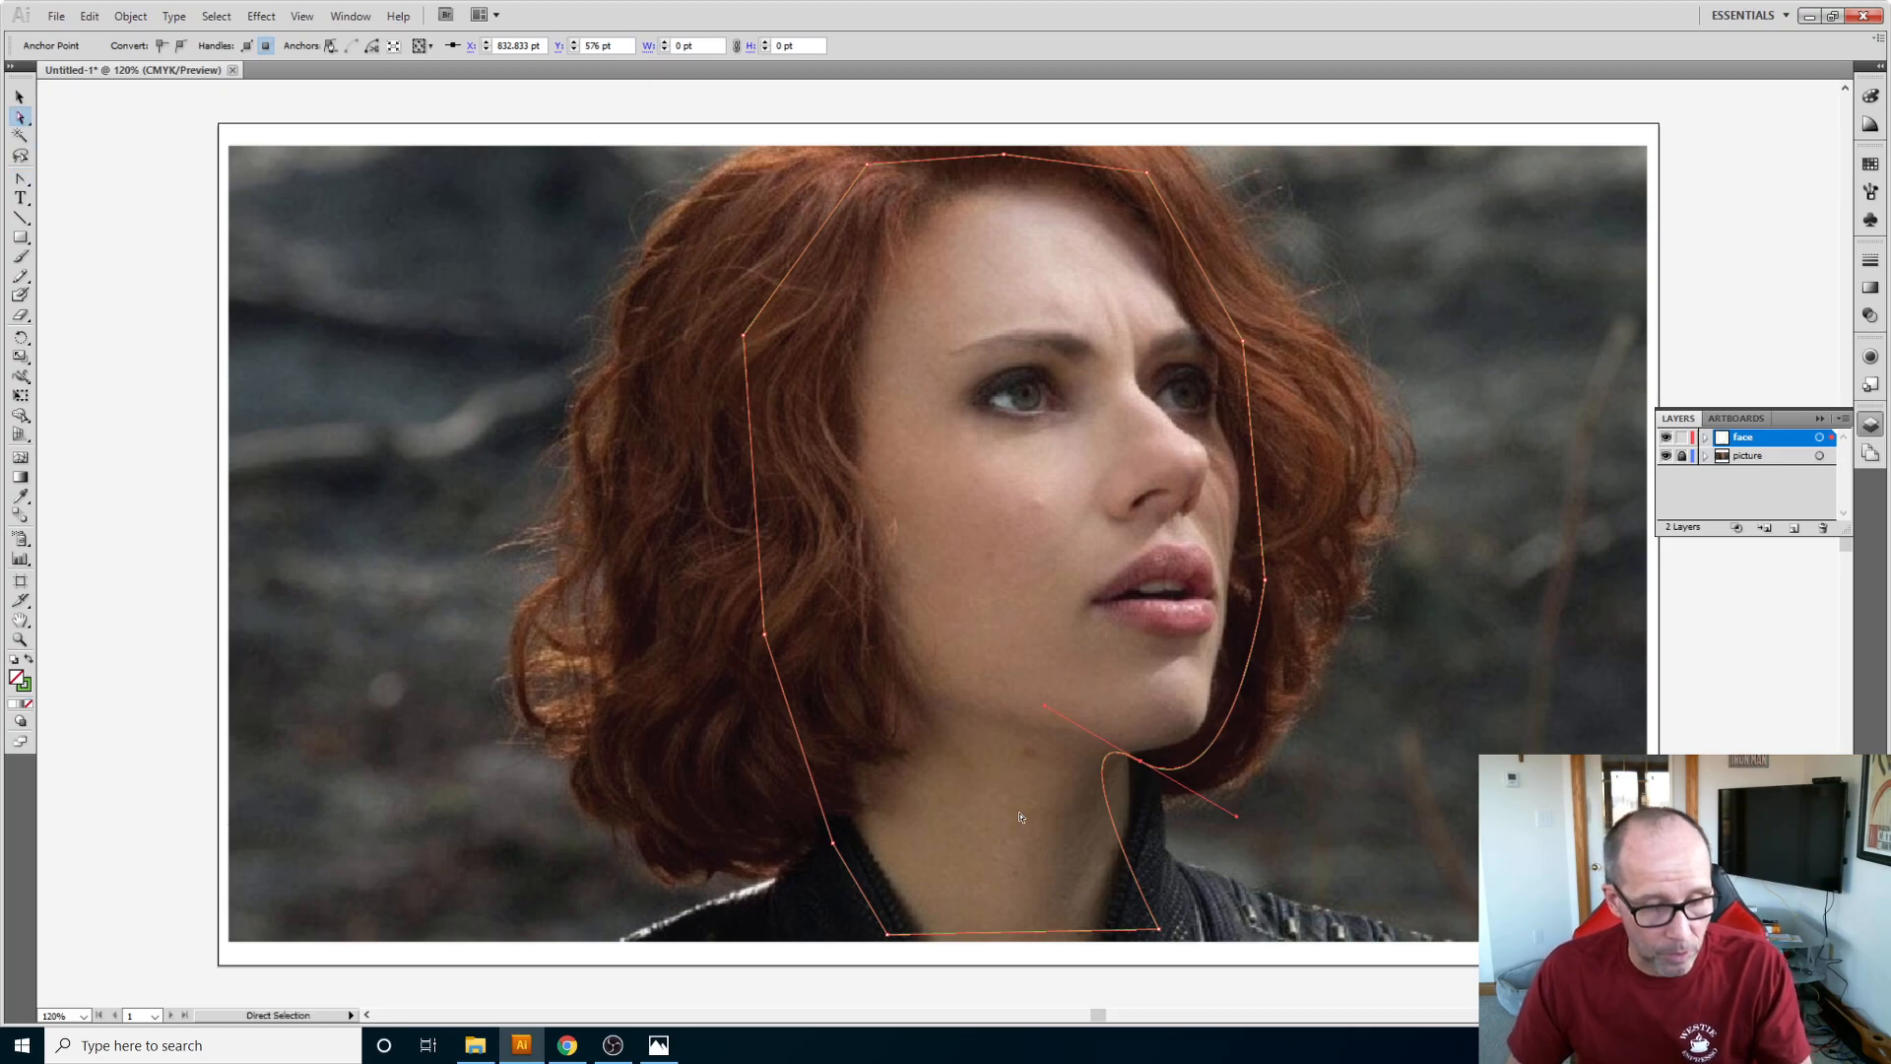
{"action": "left_click_drag", "start_coordinate": [1045, 709], "coordinate": [1143, 820]}
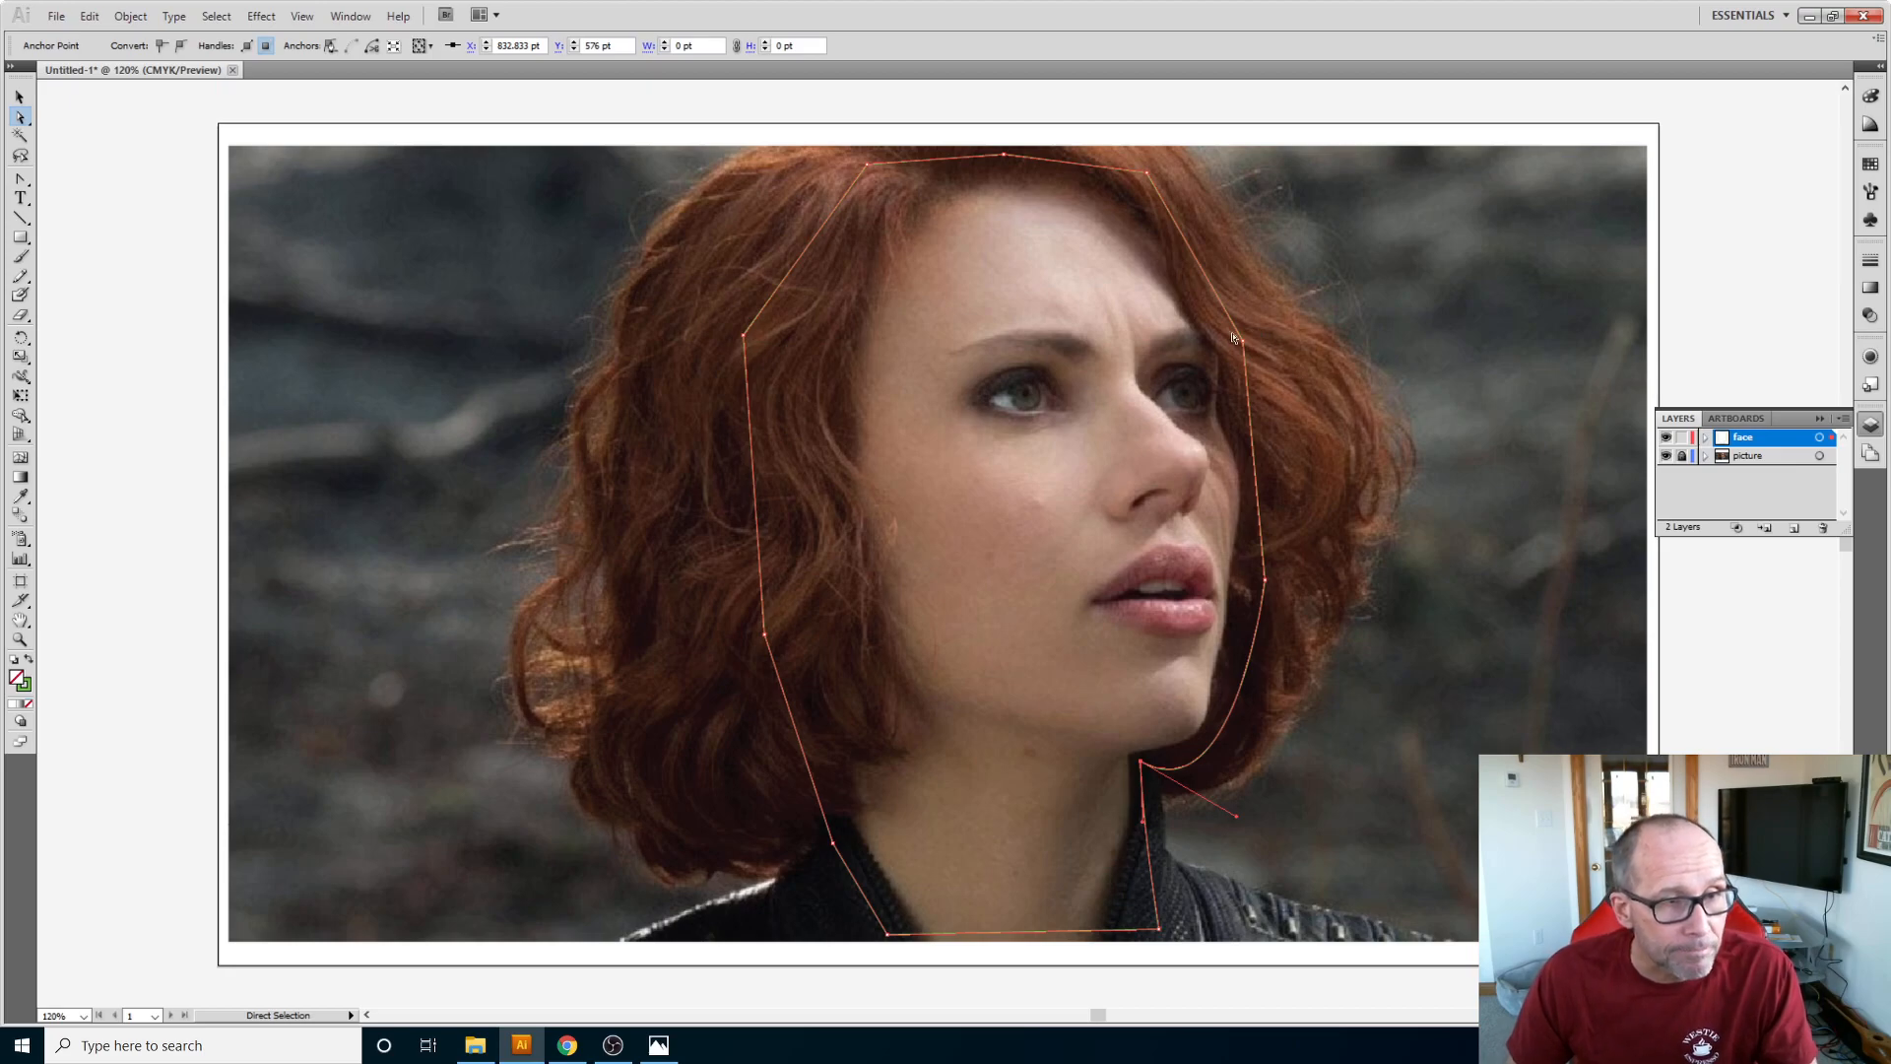
Step: Load the Skintones swatch library, fill the face shape with its first pale swatch, and place the swatches clear of the portrait
{"action": "left_click", "coordinate": [351, 17]}
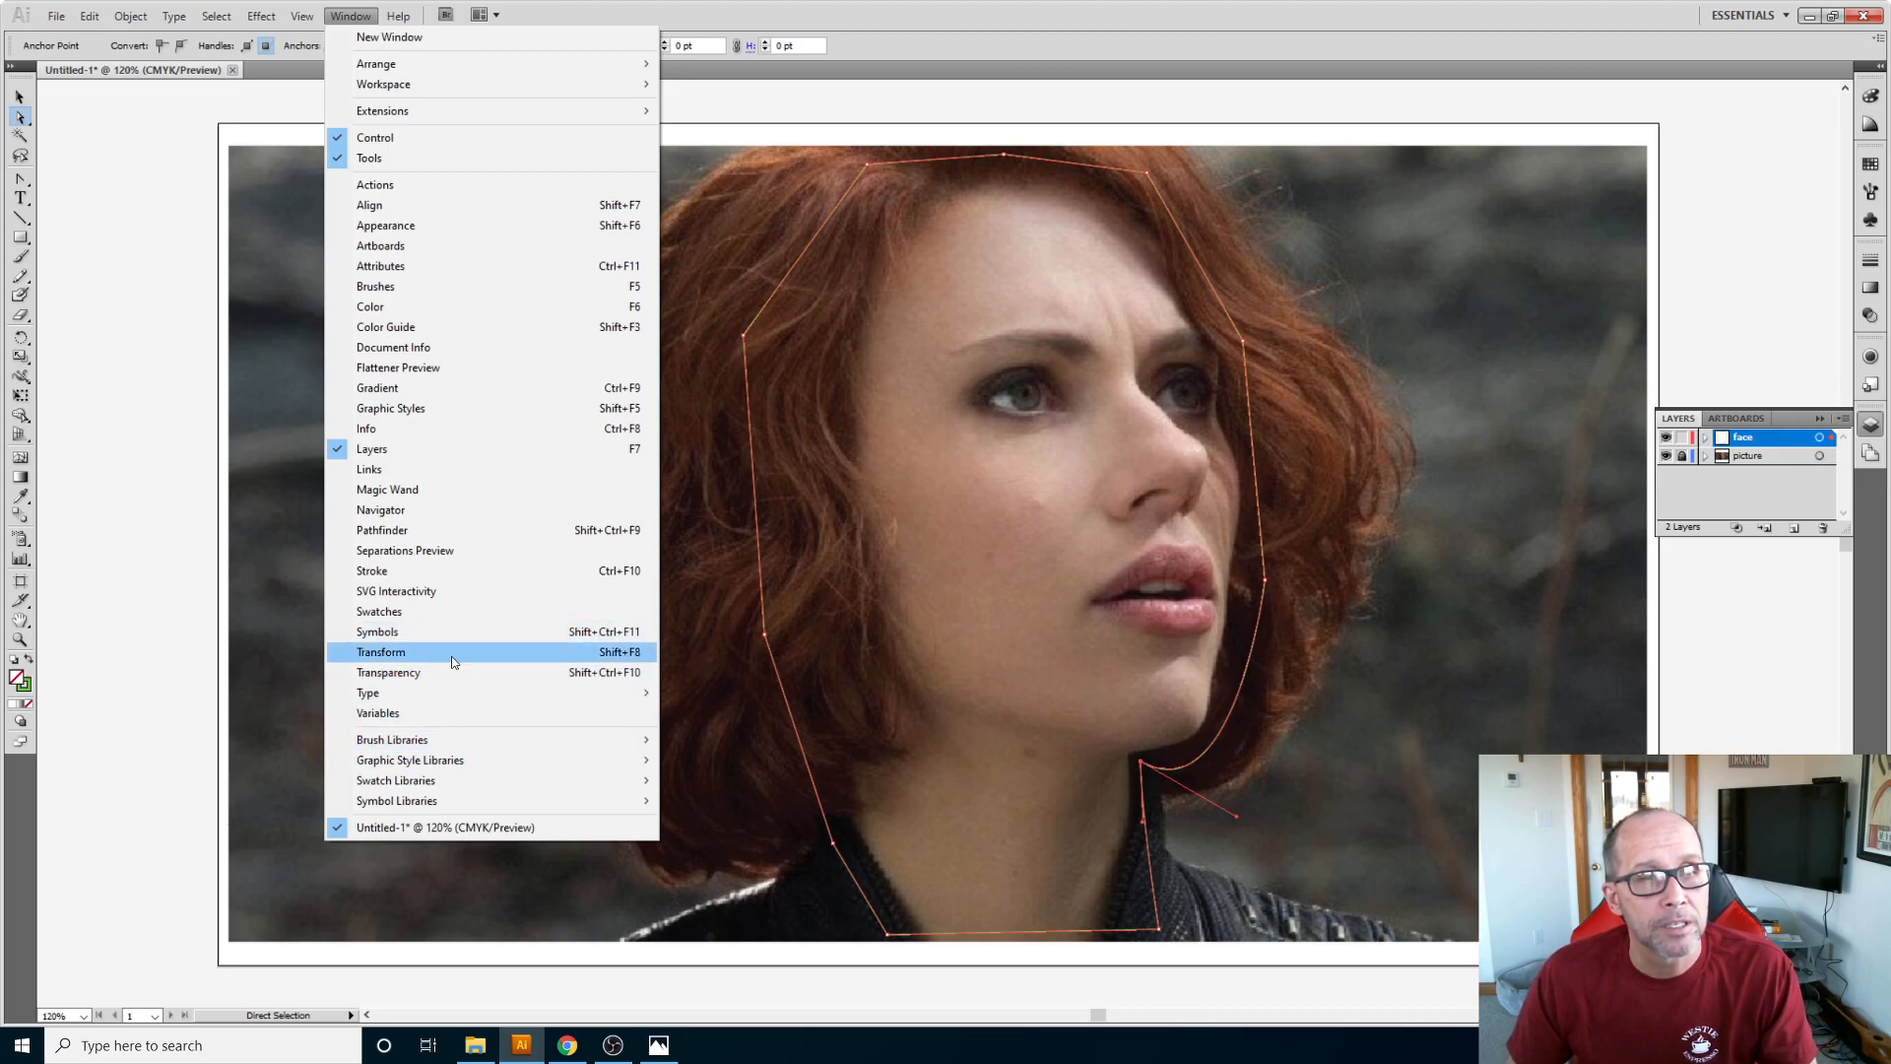
{"action": "mouse_move", "coordinate": [470, 783]}
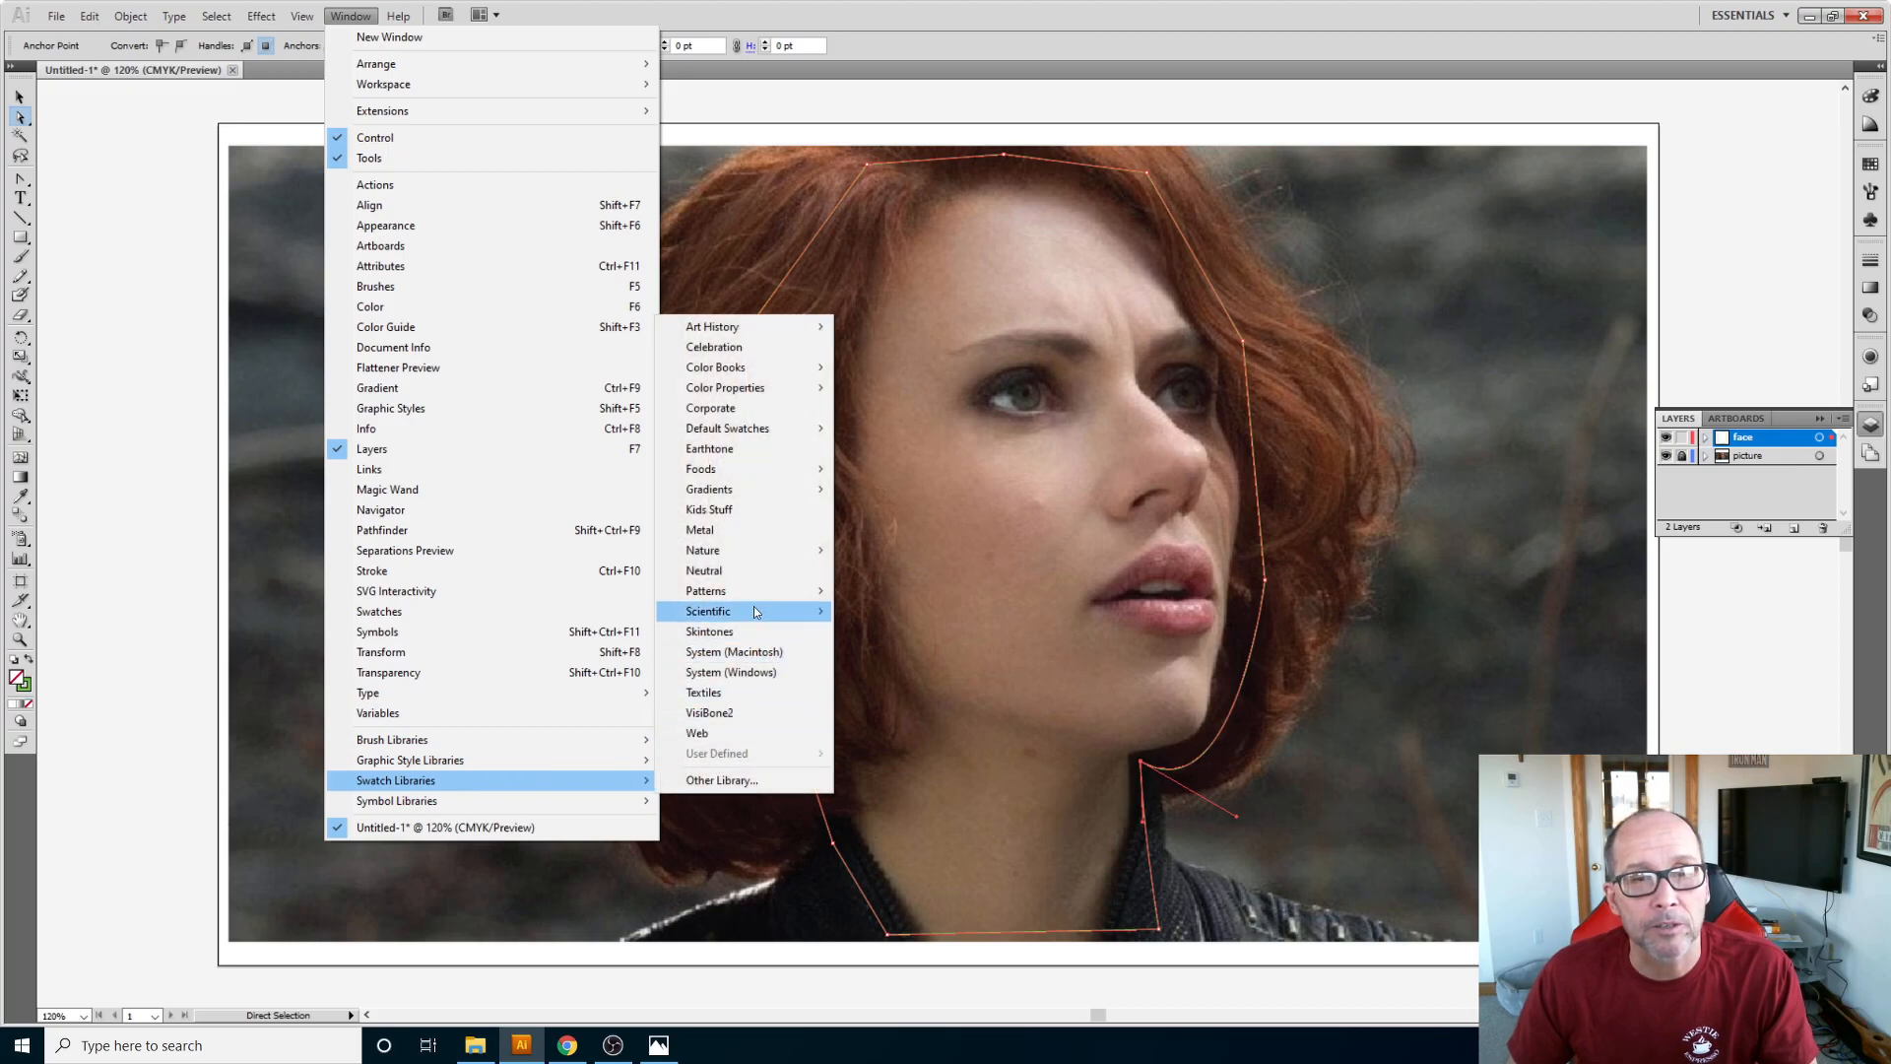
{"action": "left_click", "coordinate": [768, 635]}
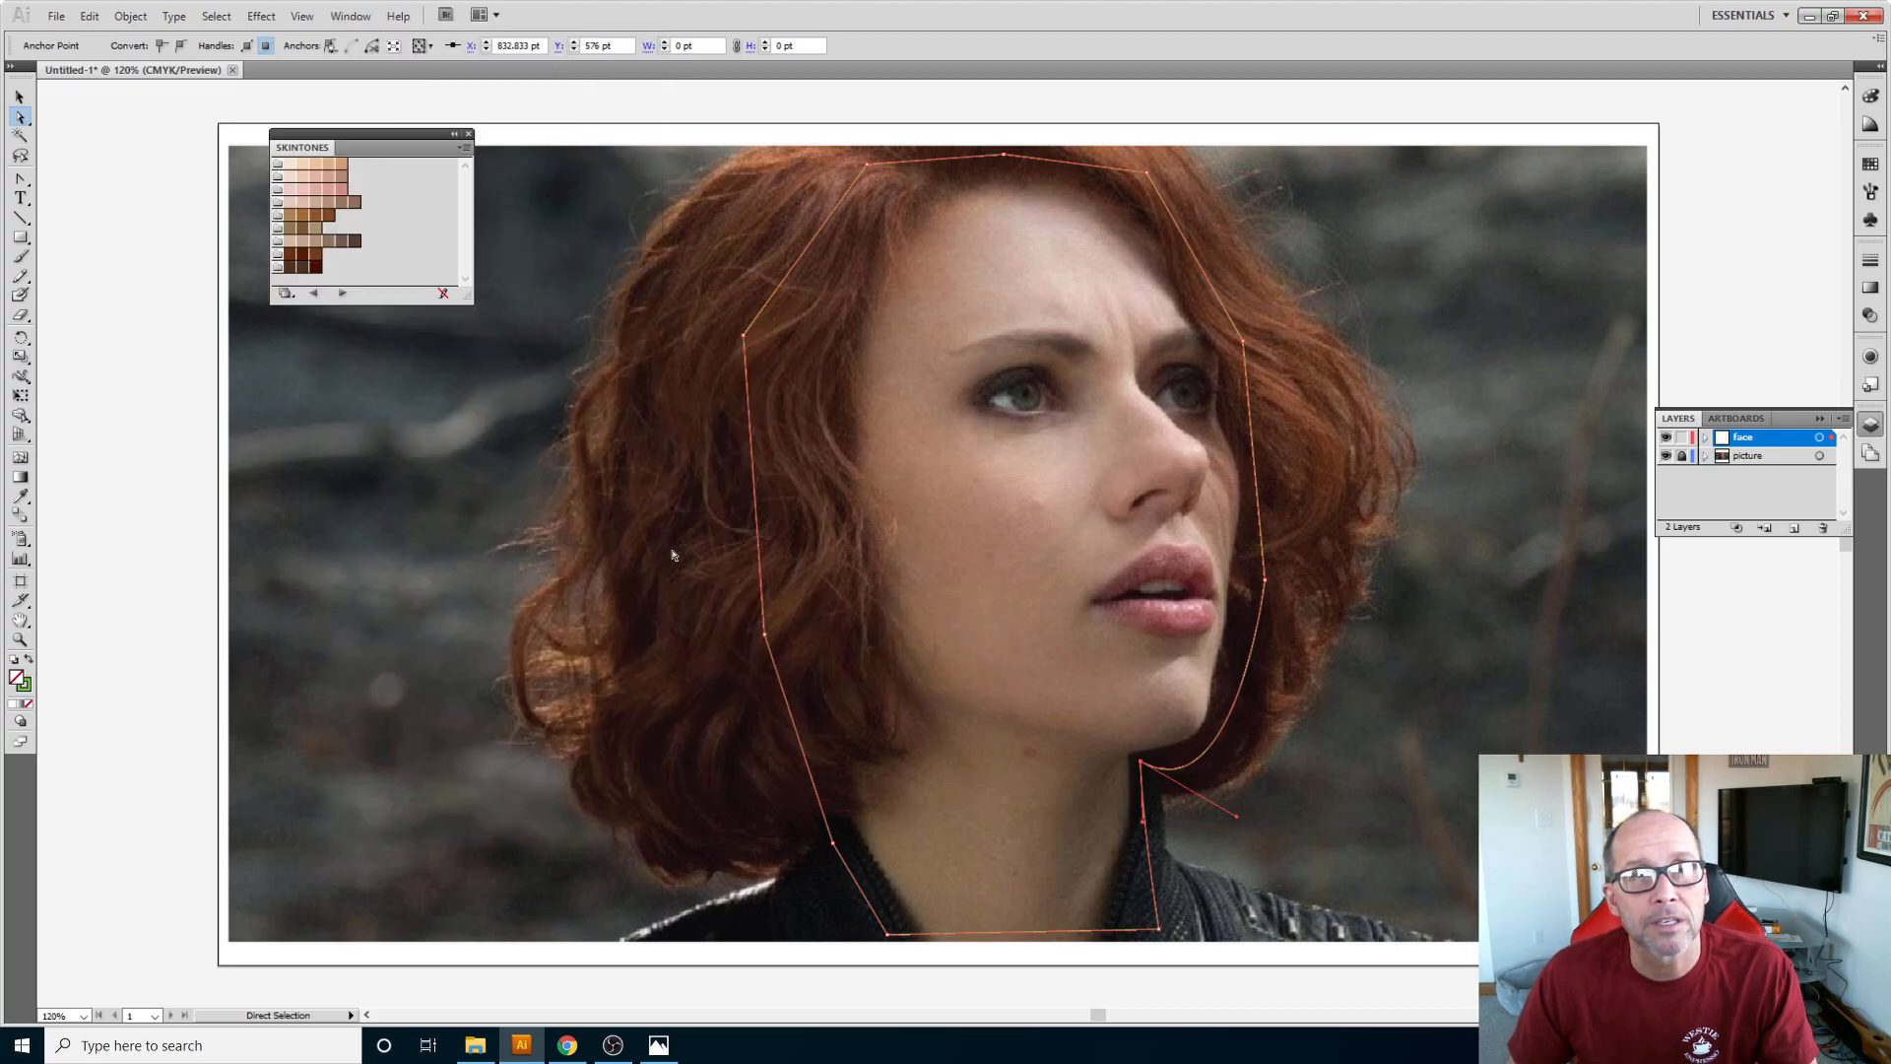
{"action": "left_click", "coordinate": [293, 164]}
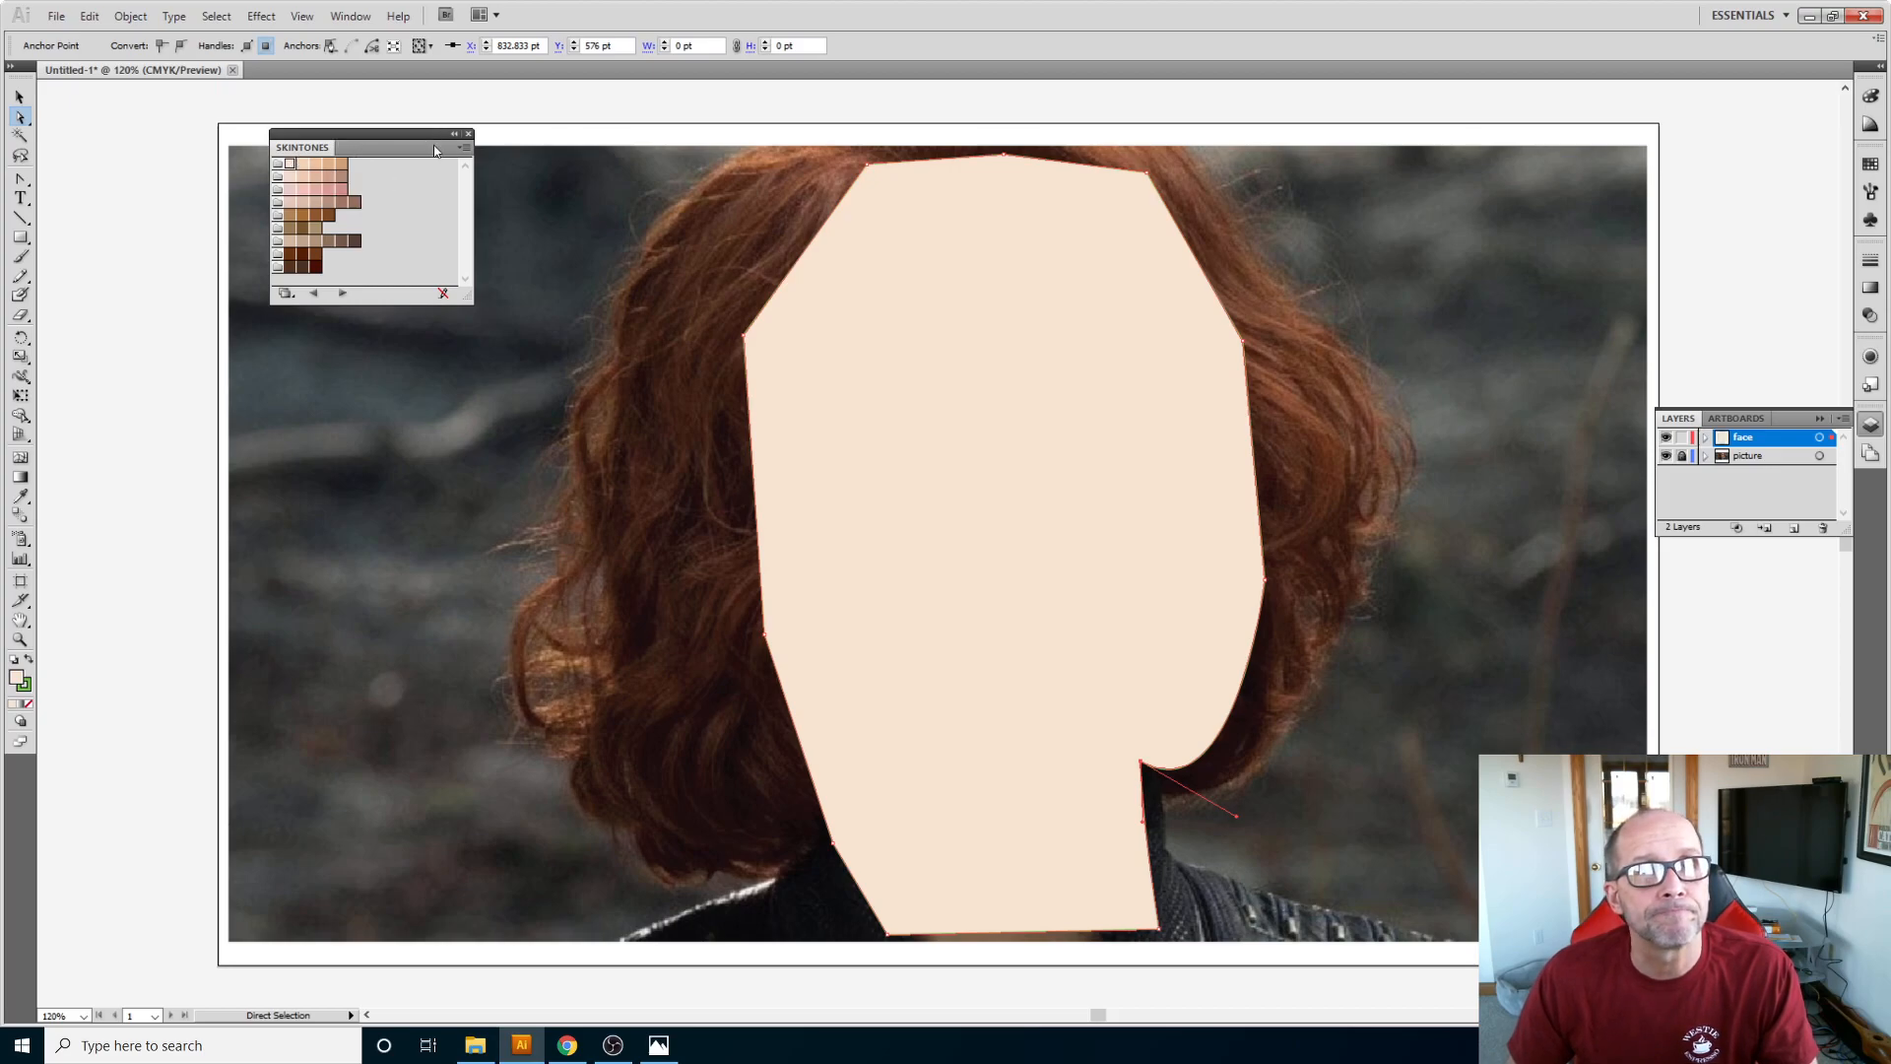
{"action": "left_click_drag", "start_coordinate": [423, 141], "coordinate": [272, 247]}
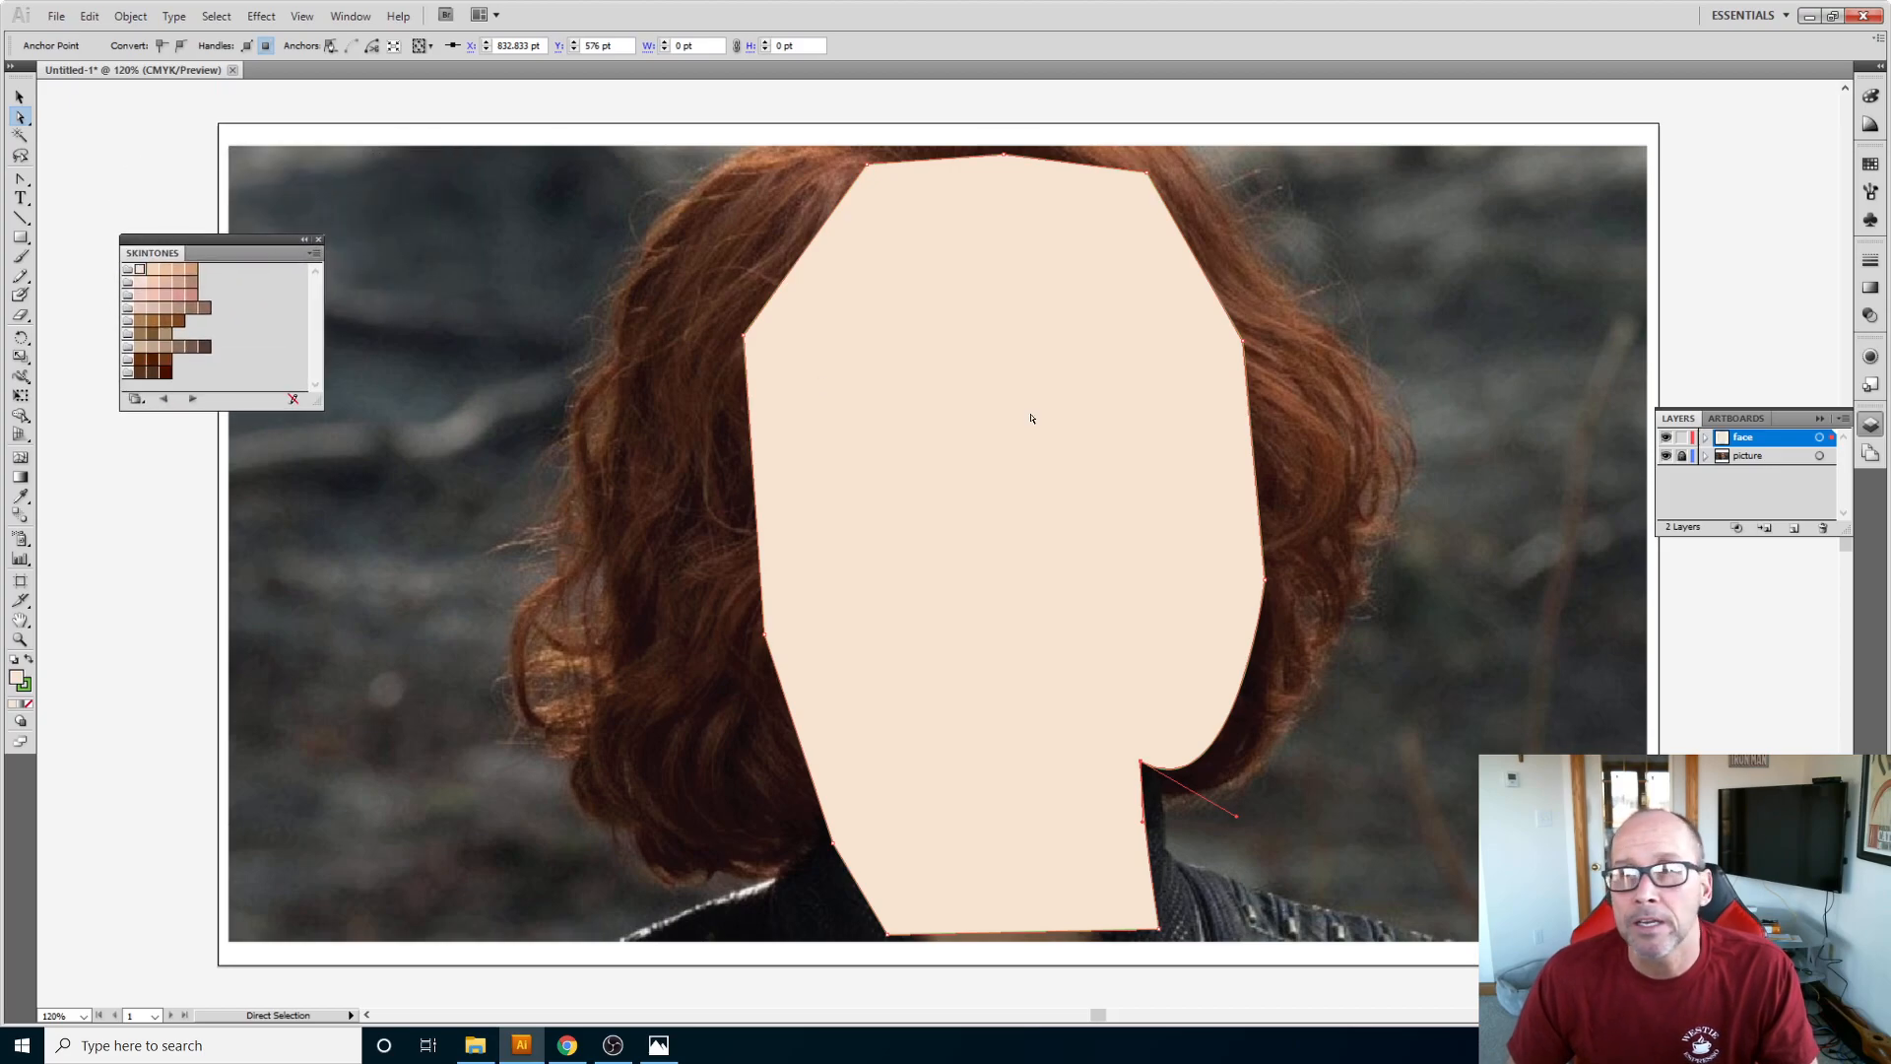
Step: Lock and hide the face layer, and add a new layer named "hair" above it
{"action": "left_click", "coordinate": [1682, 438]}
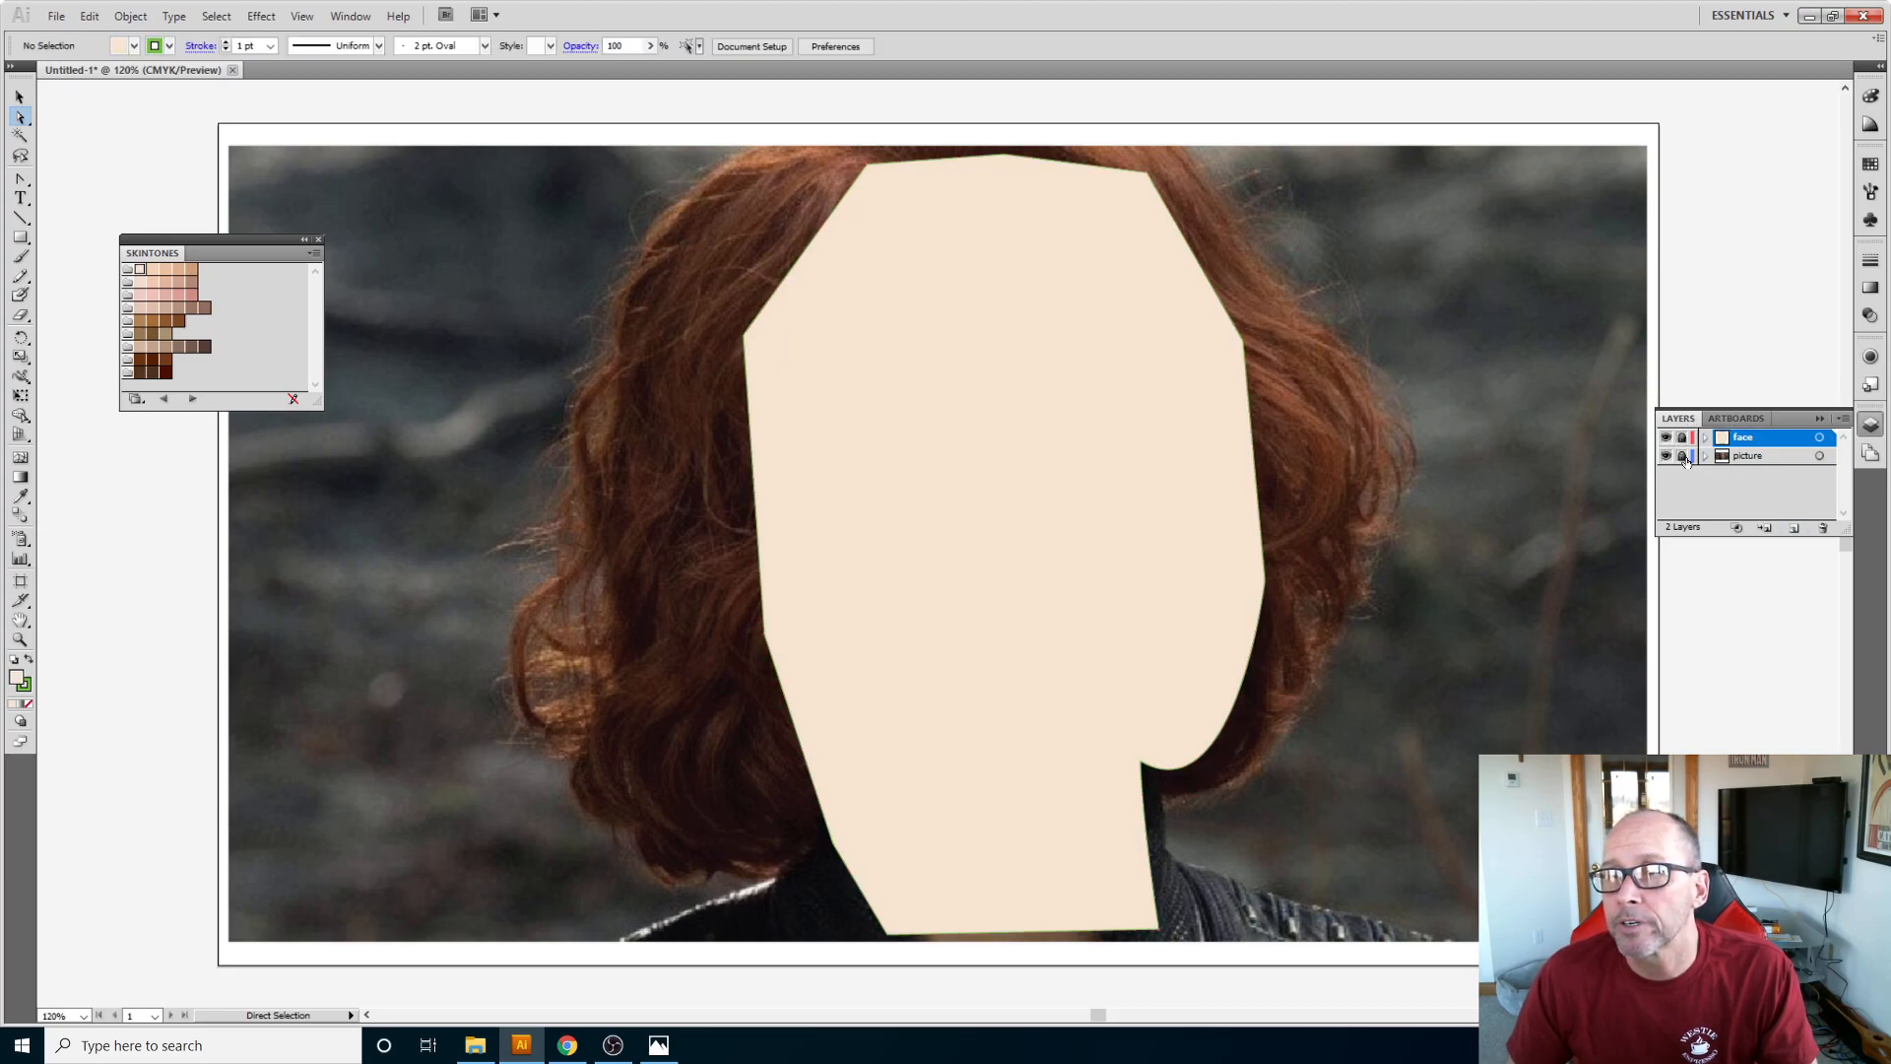
{"action": "left_click", "coordinate": [1666, 438]}
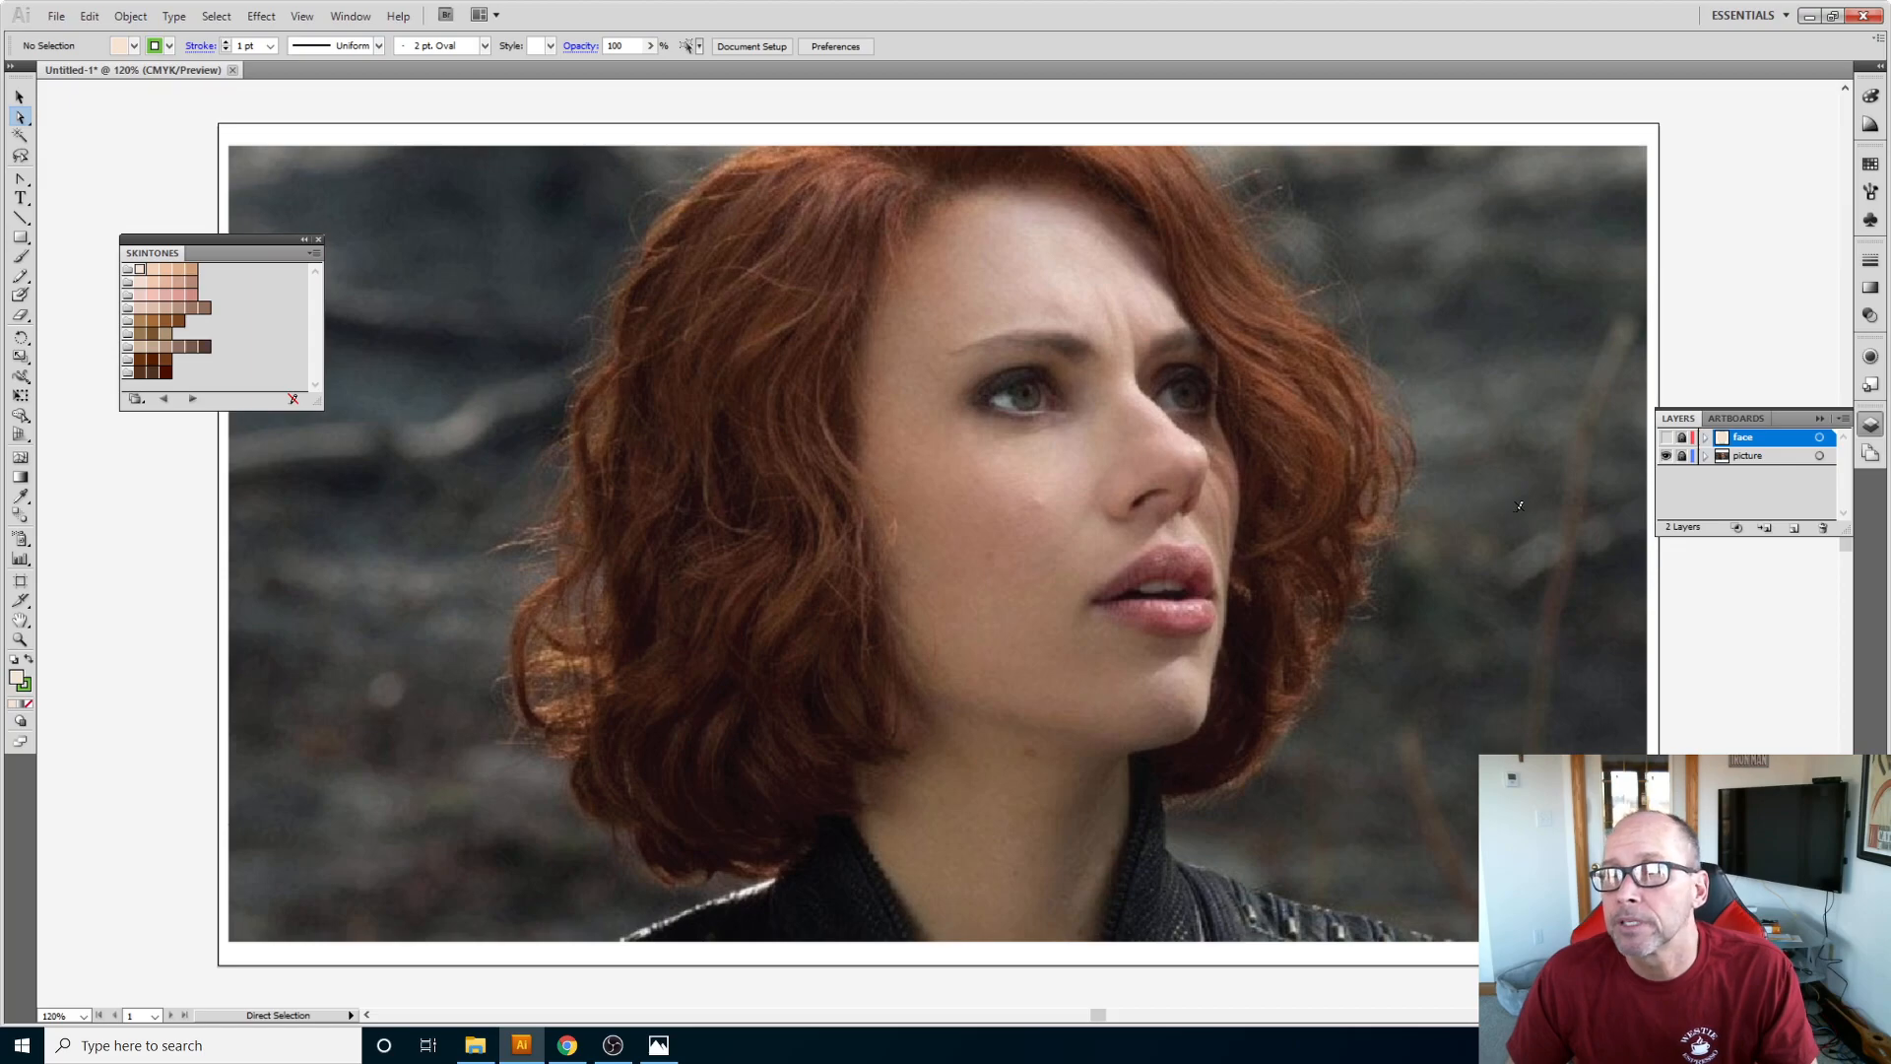
{"action": "left_click", "coordinate": [1795, 528]}
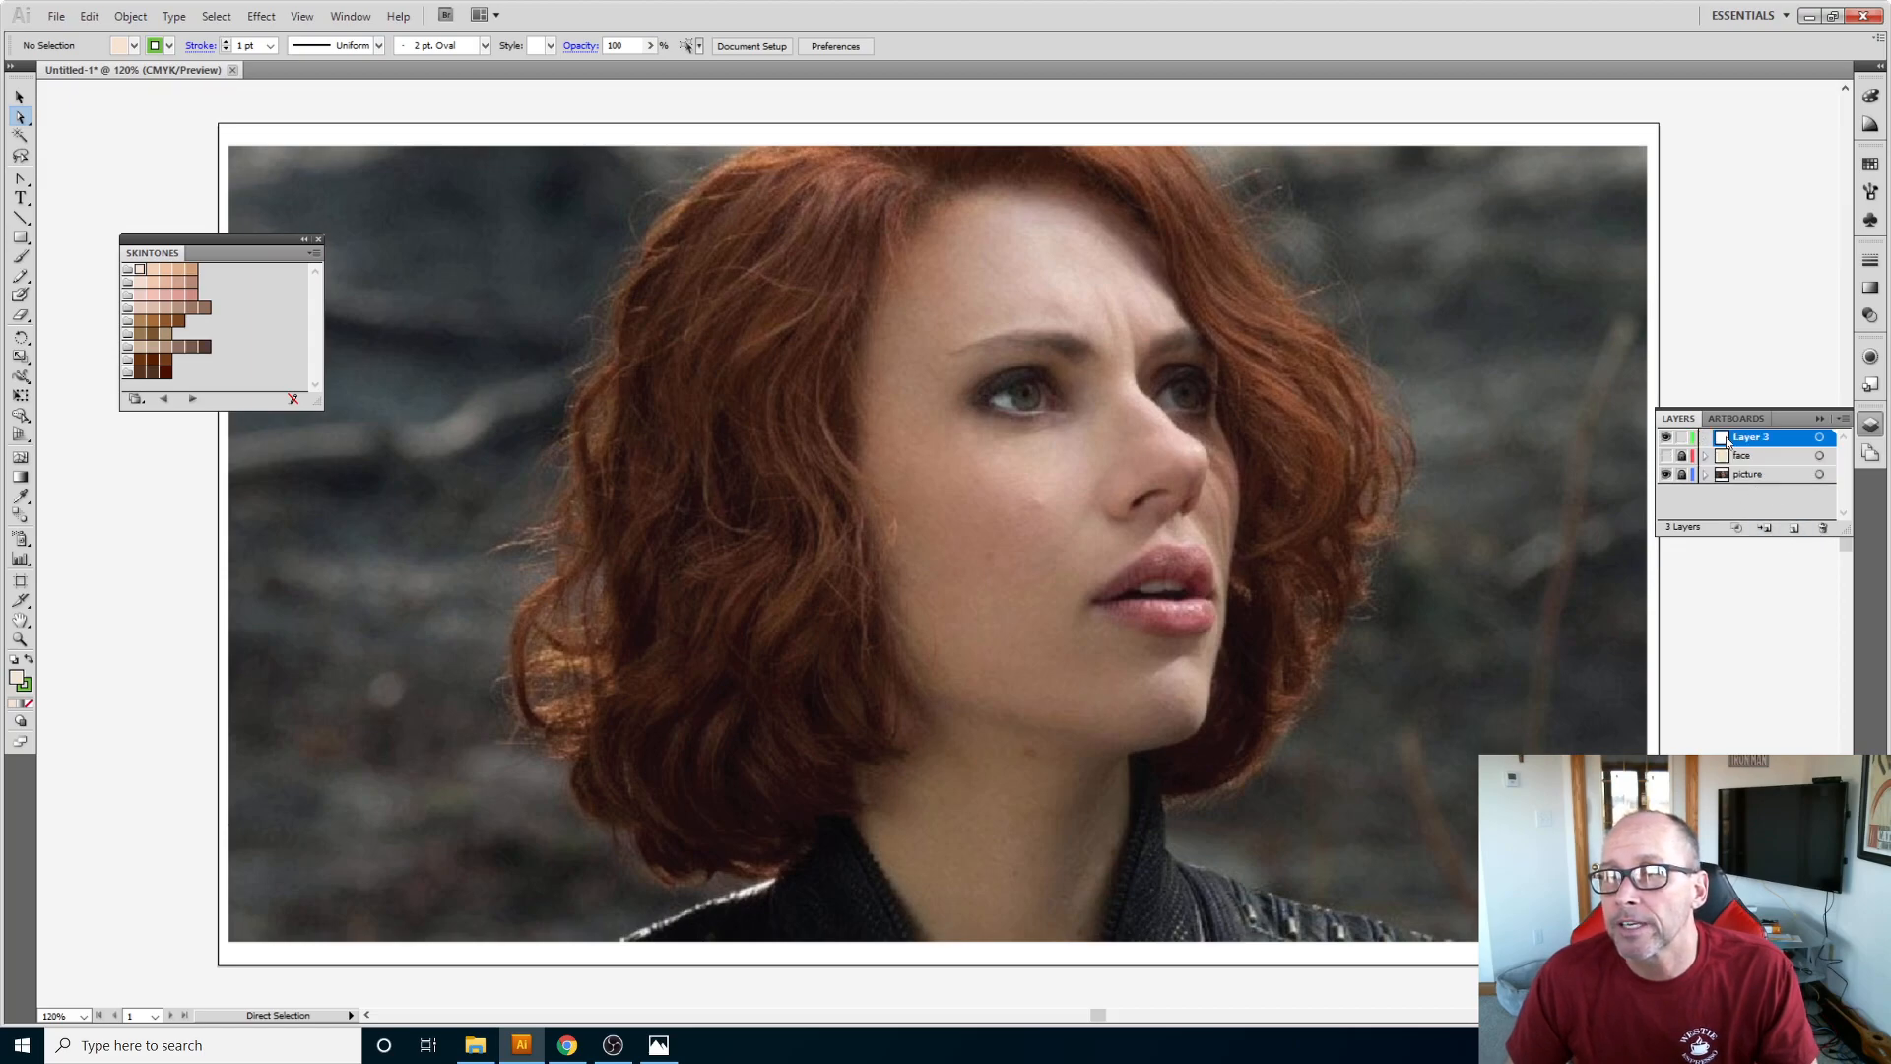
{"action": "double_click", "coordinate": [1750, 440]}
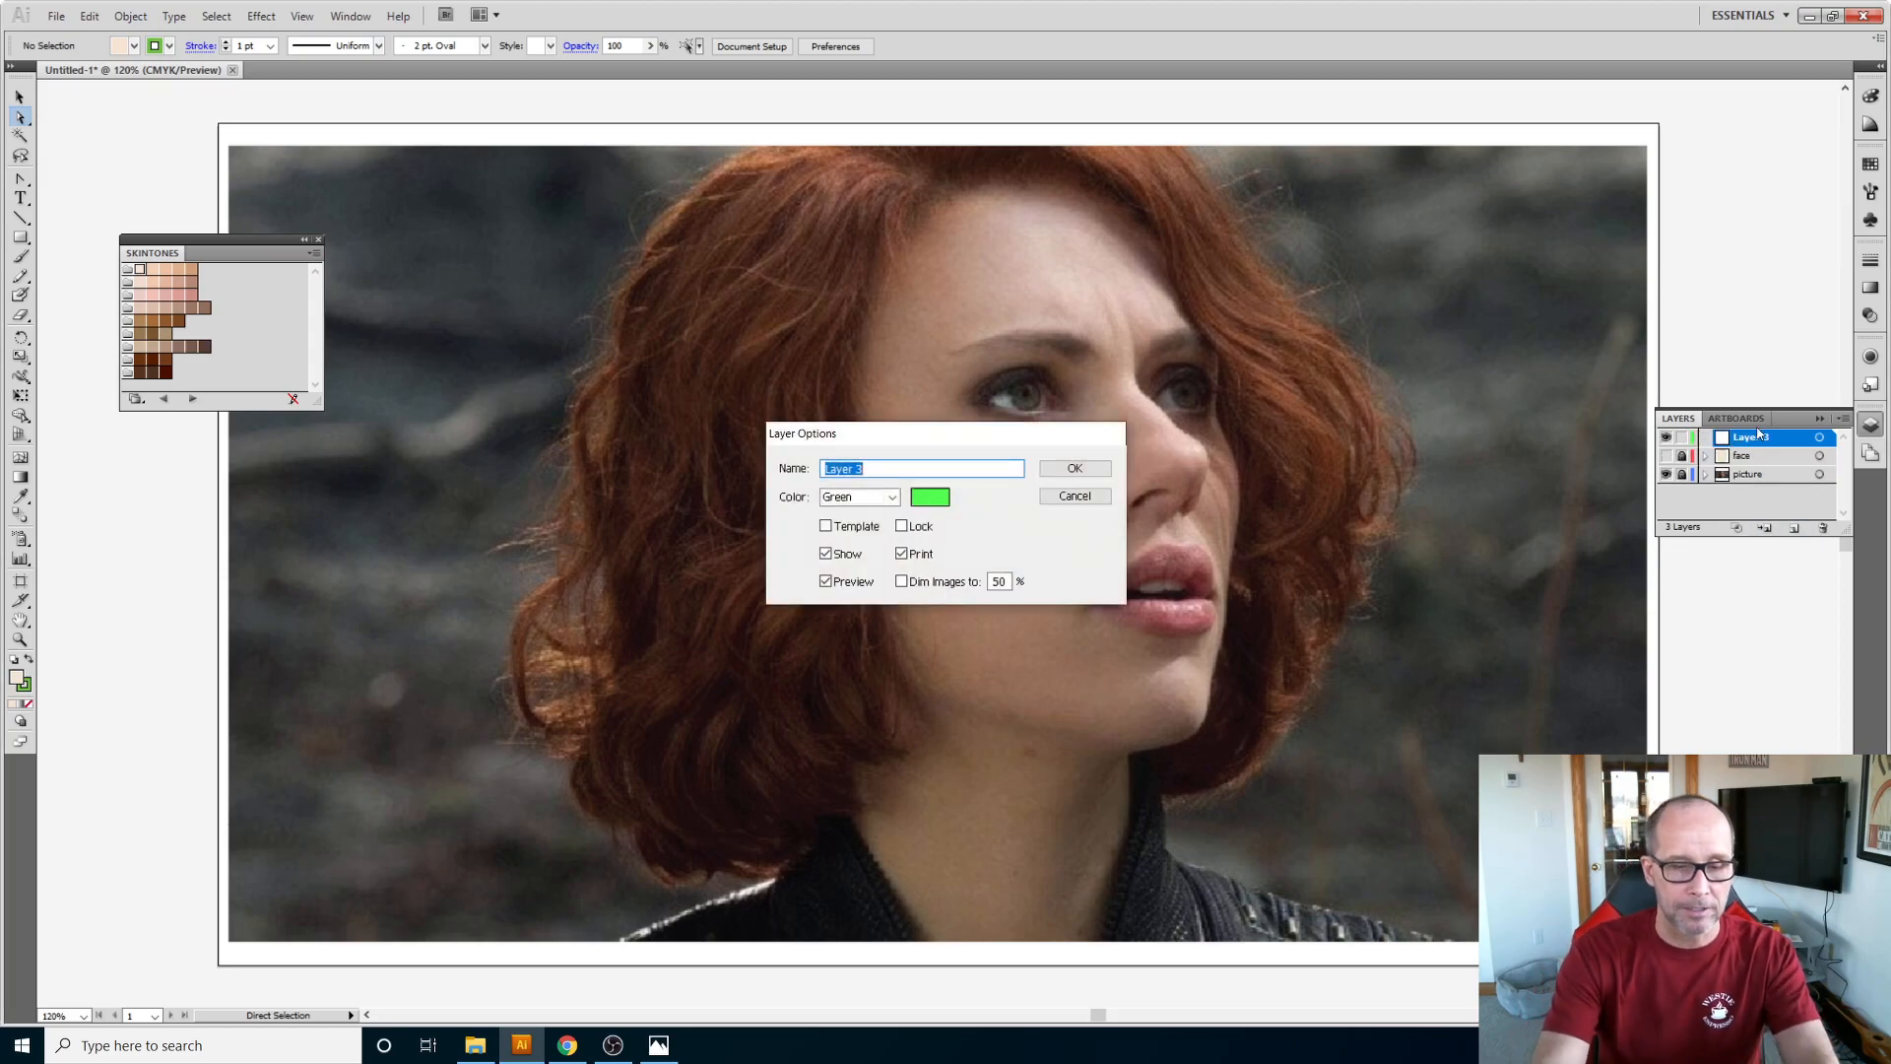
{"action": "type", "text": "hair"}
{"action": "key", "text": "Return"}
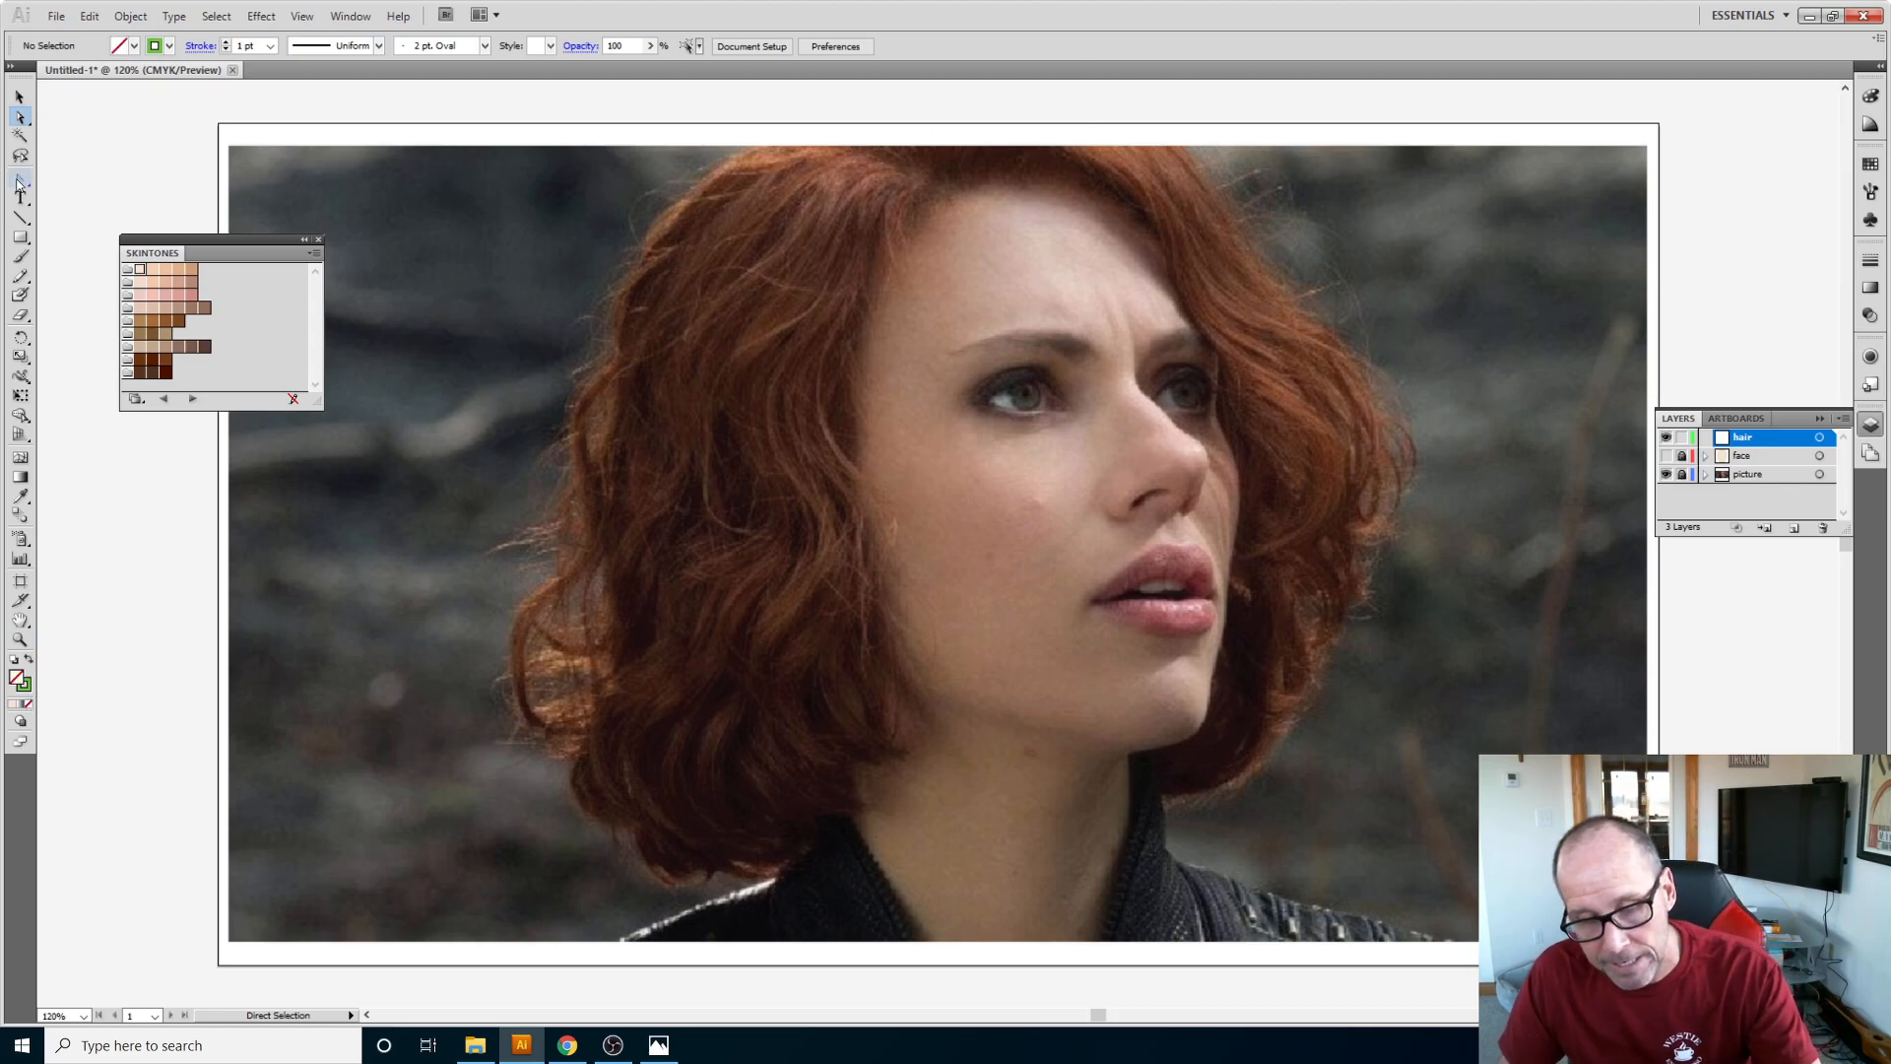
Step: Trace the outer edge of the hair behind the face with the Pen tool, without fill, from the crown down to the jacket collar
{"action": "left_click", "coordinate": [17, 181]}
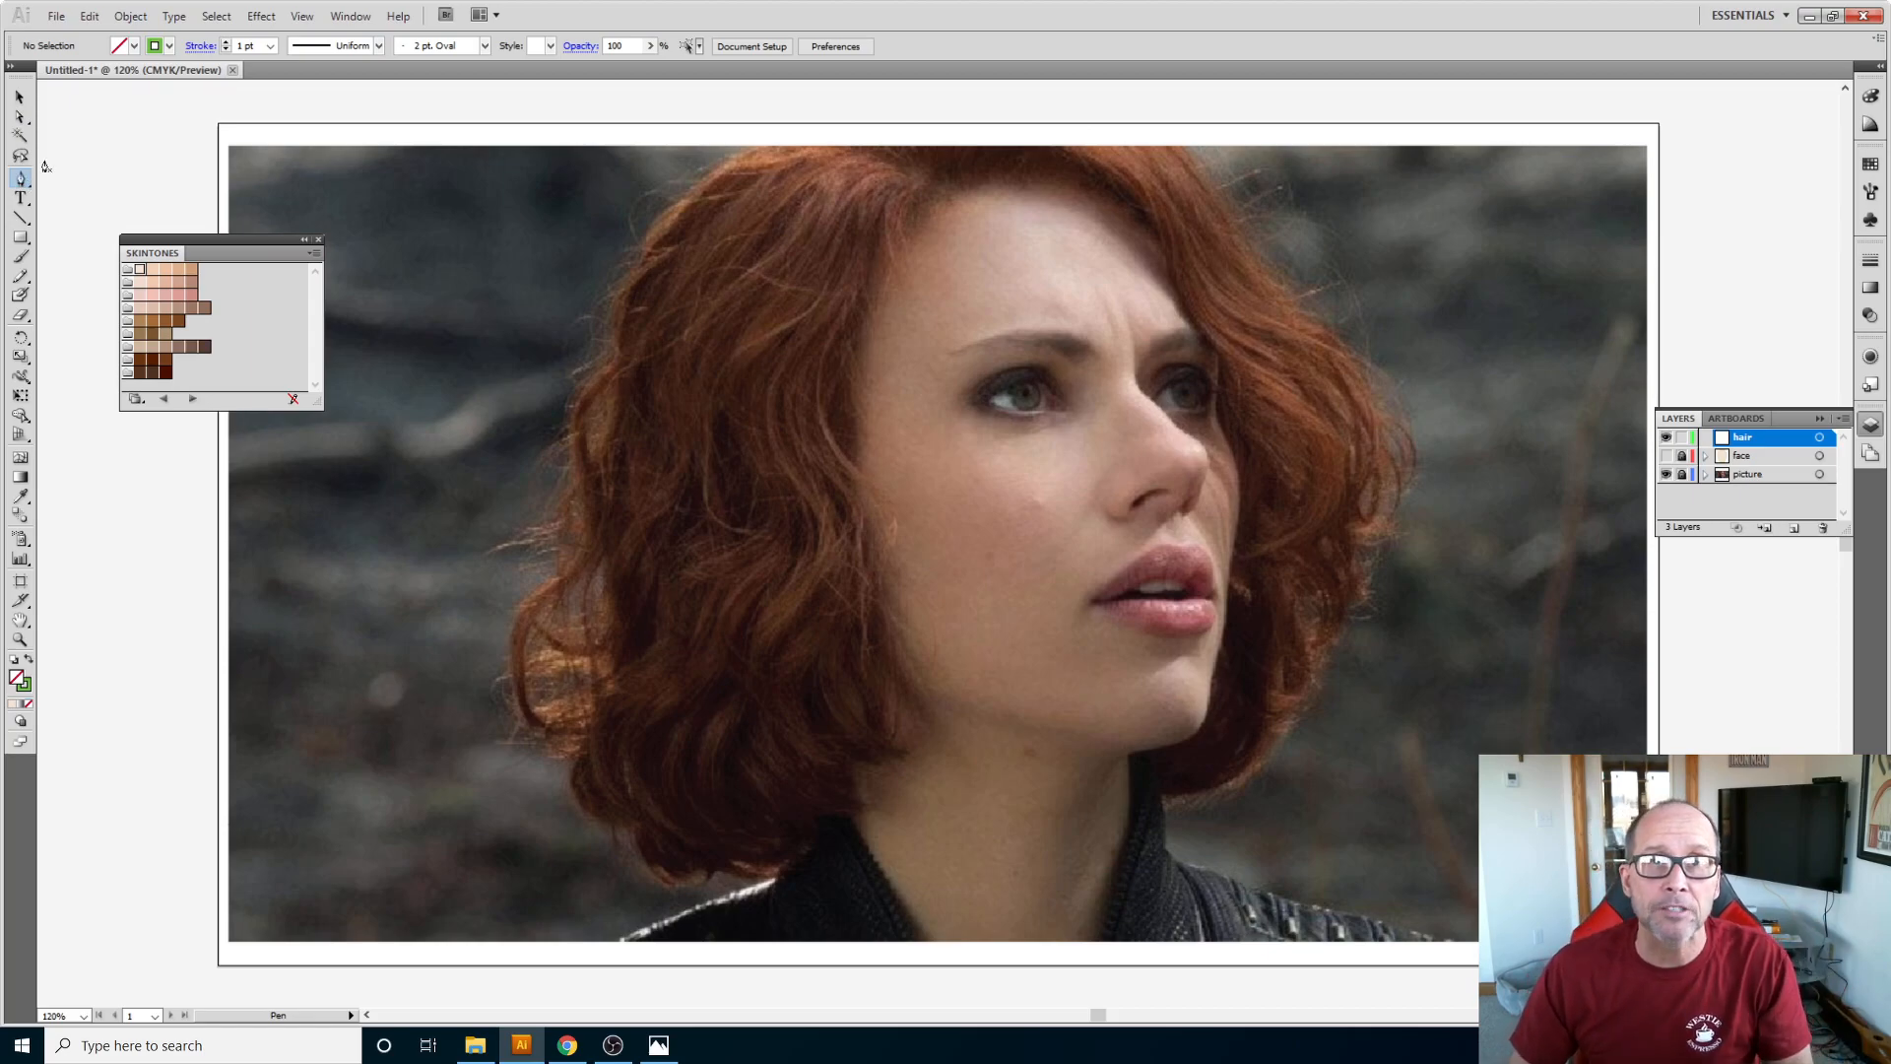
{"action": "left_click", "coordinate": [757, 148]}
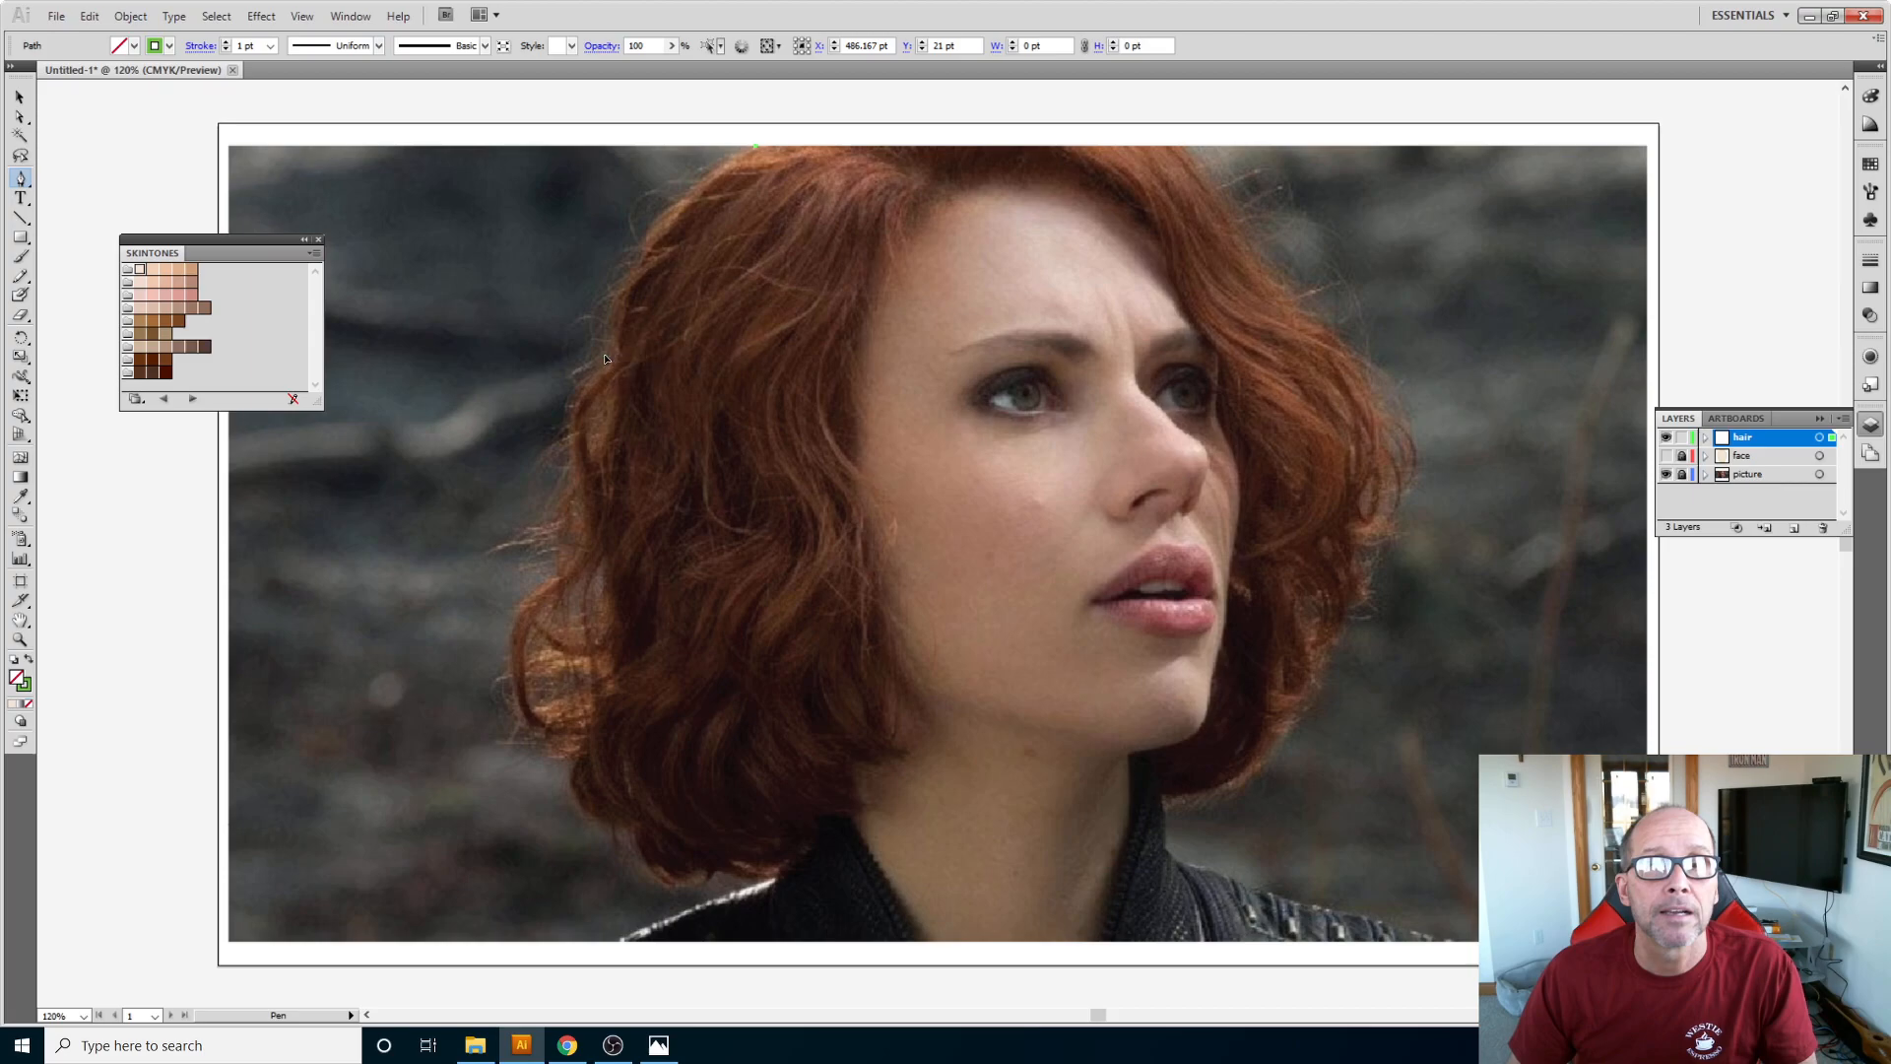
{"action": "left_click", "coordinate": [605, 353]}
{"action": "left_click", "coordinate": [575, 479]}
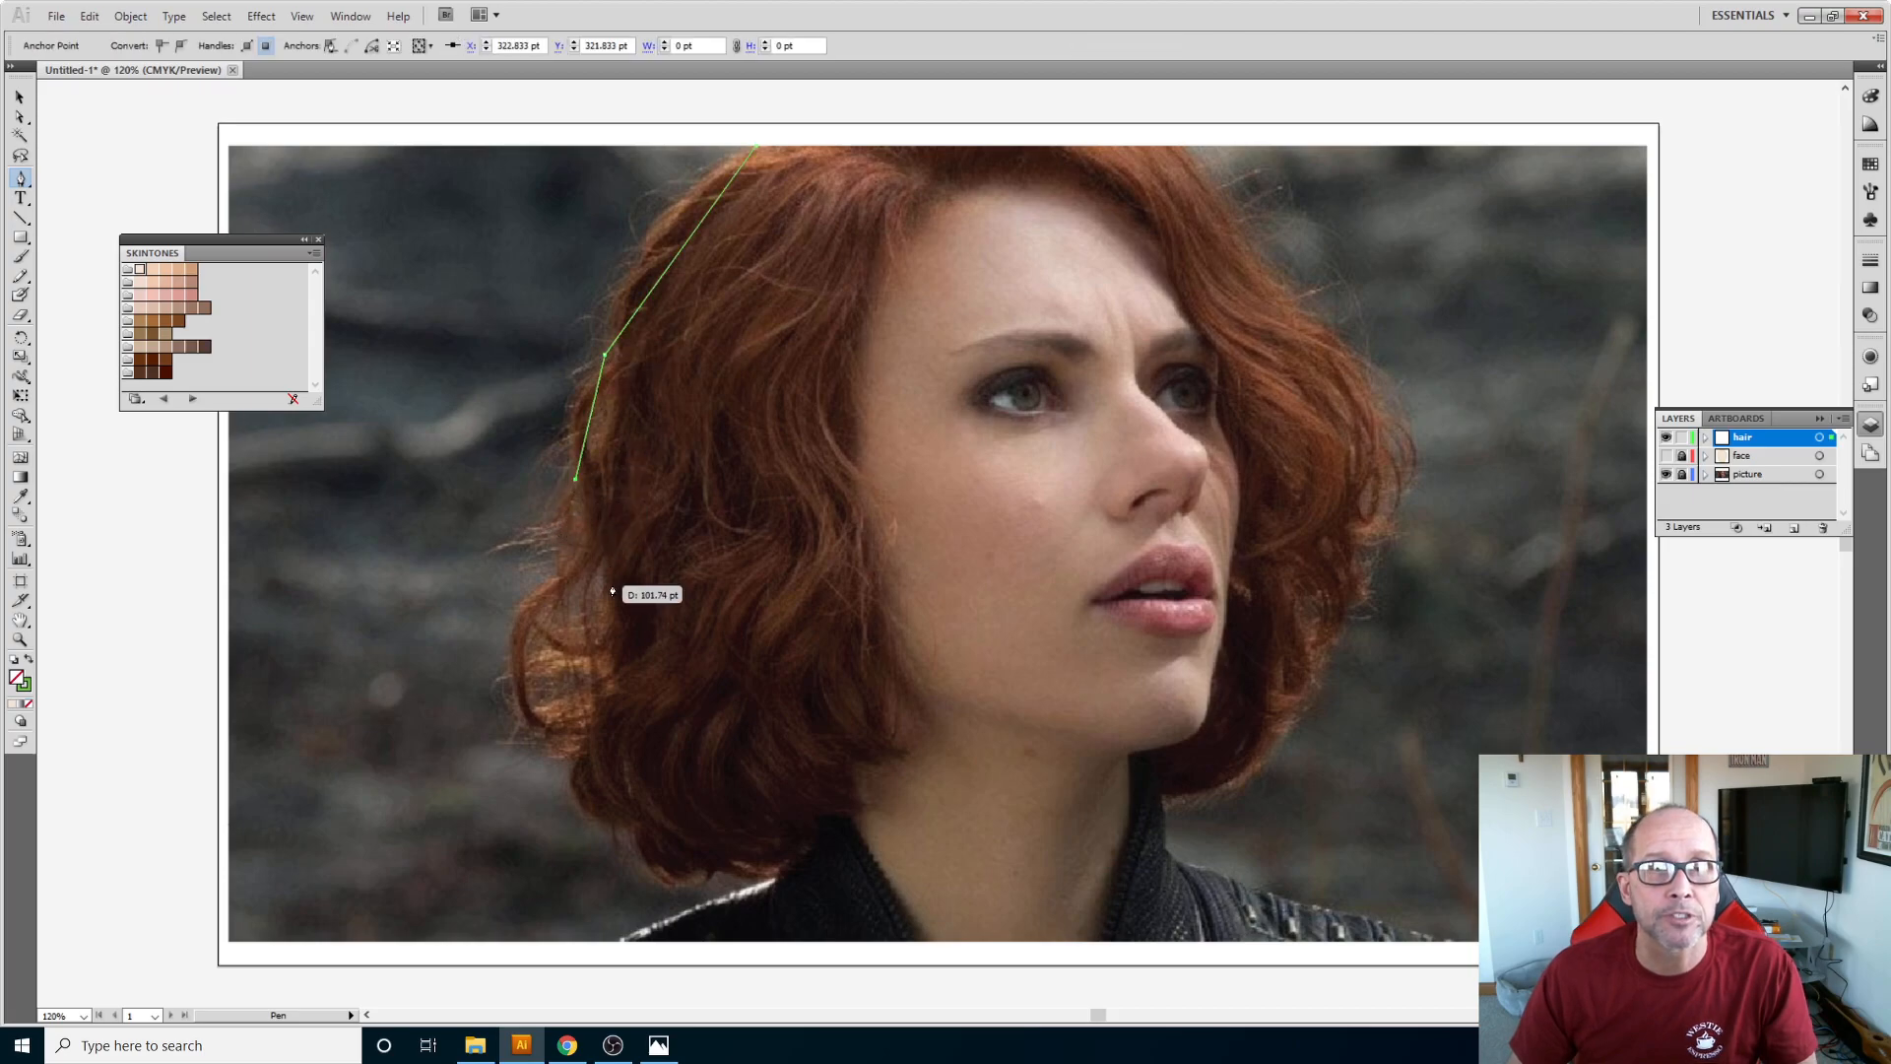
{"action": "left_click", "coordinate": [567, 562]}
{"action": "left_click", "coordinate": [573, 745]}
{"action": "left_click", "coordinate": [632, 833]}
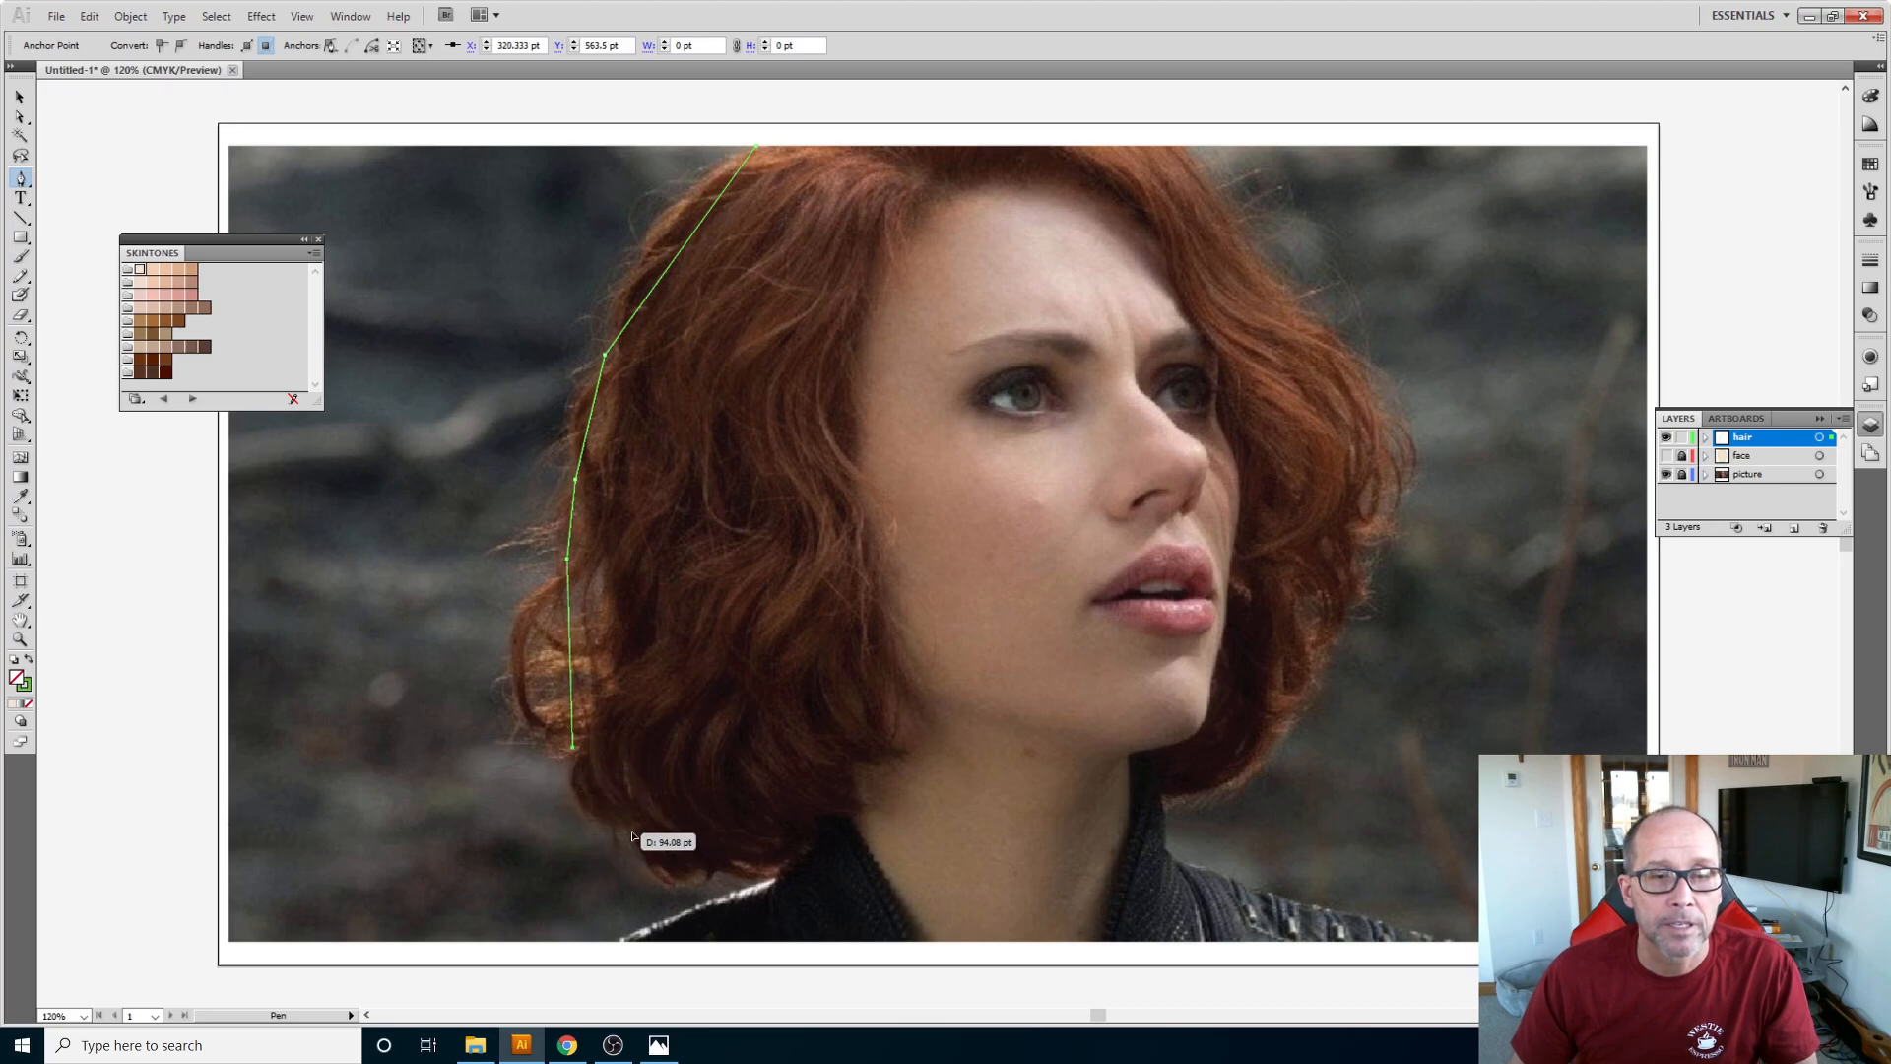
{"action": "left_click", "coordinate": [709, 864]}
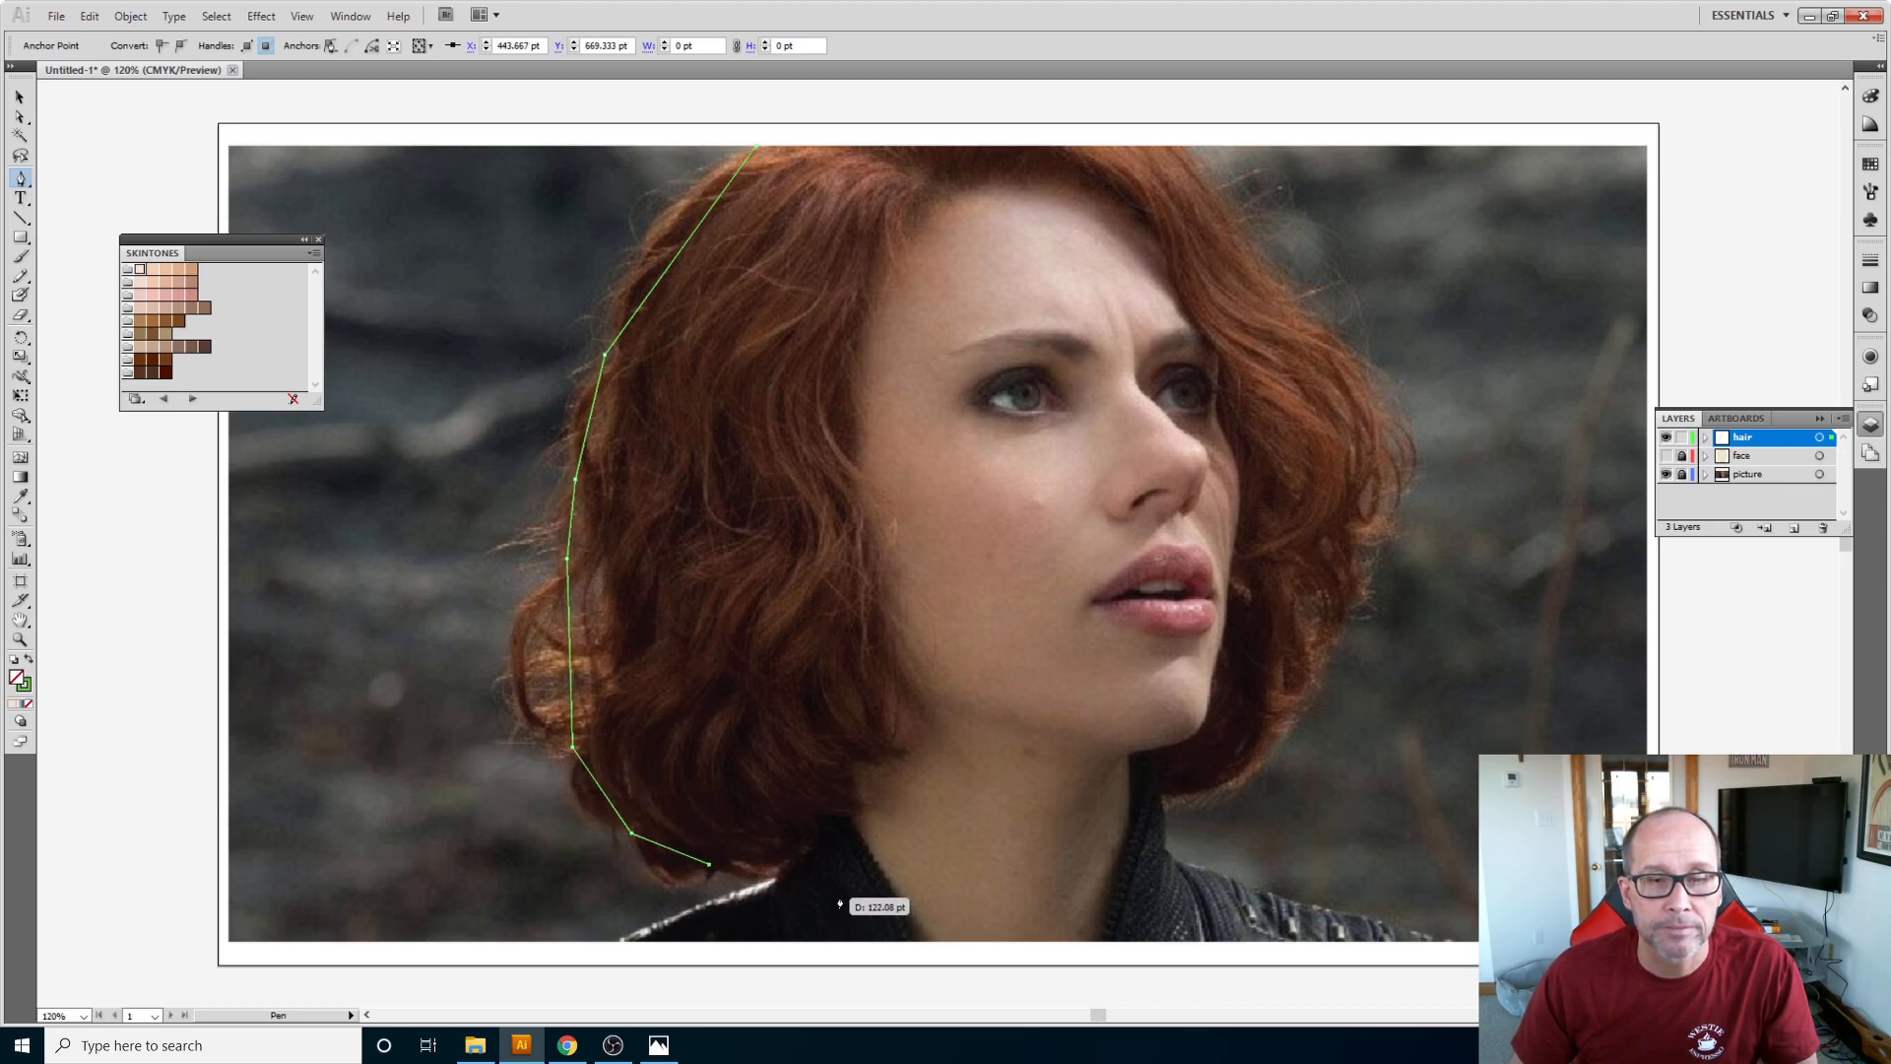
{"action": "left_click", "coordinate": [812, 836]}
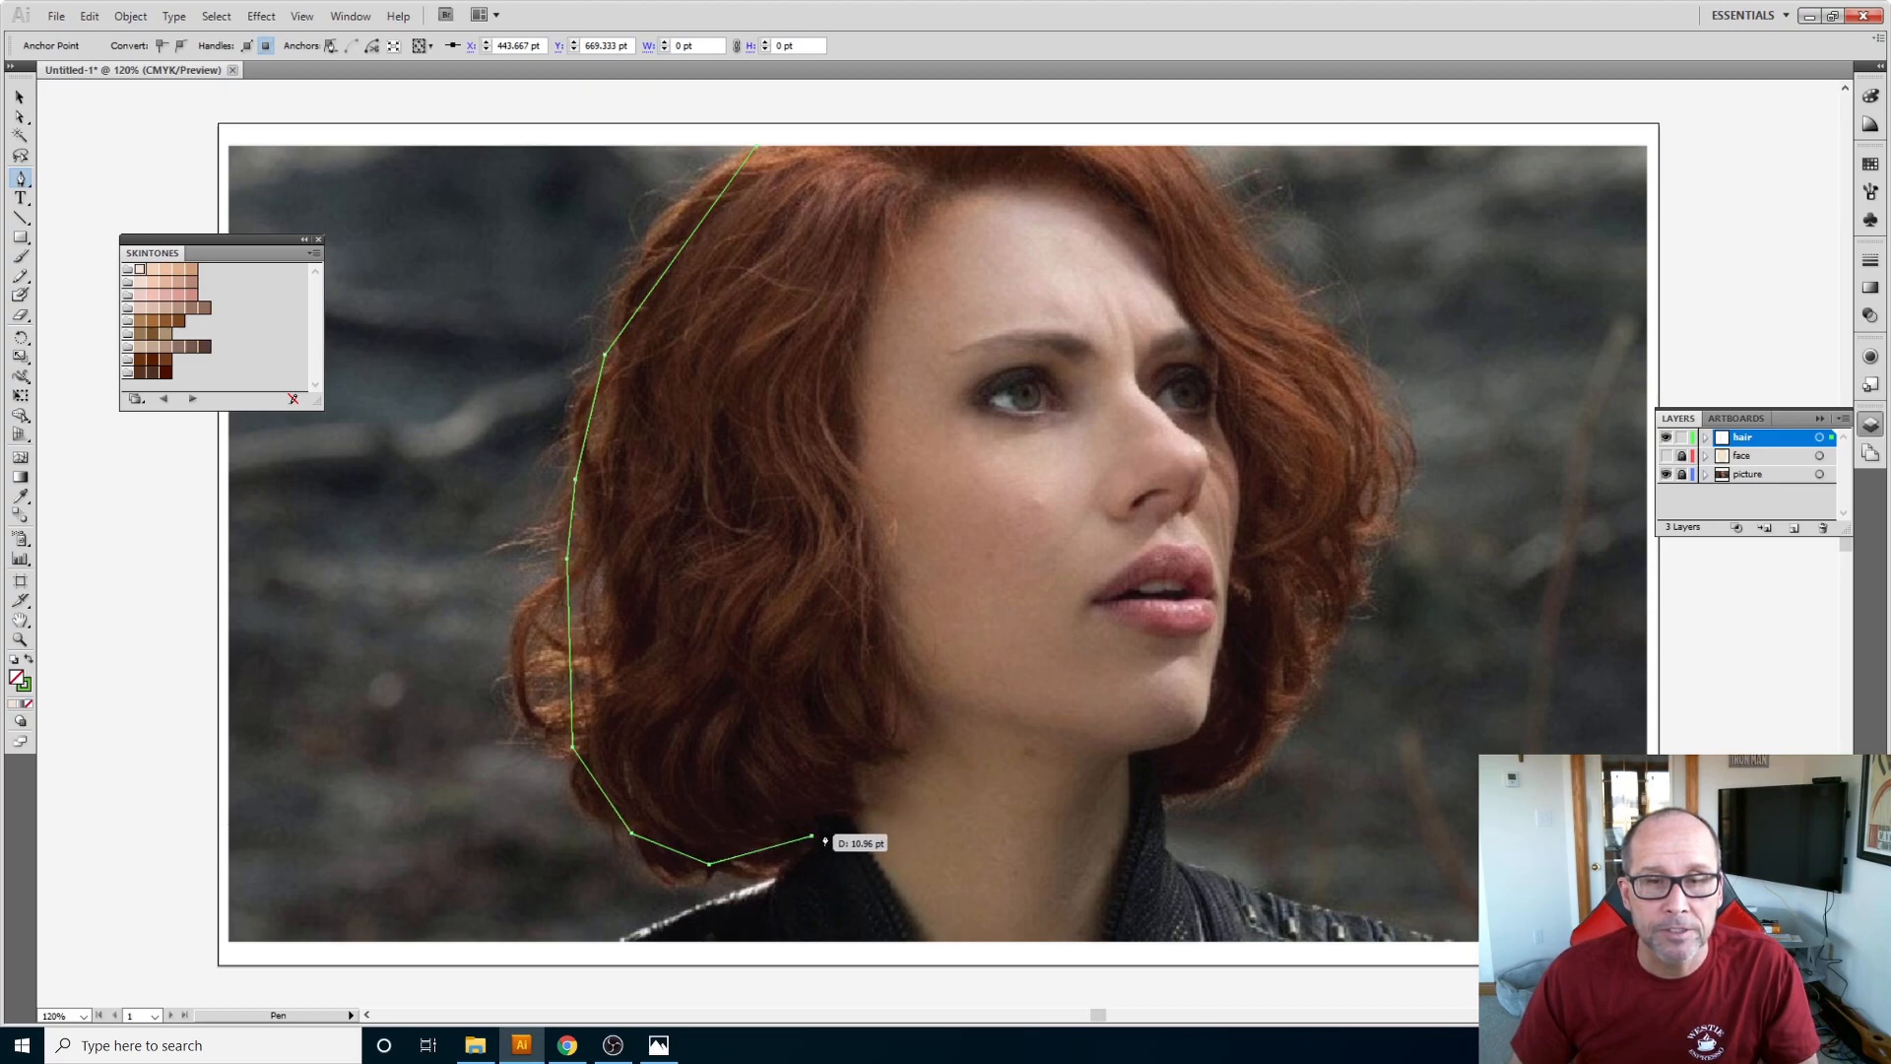
Step: Continue the hair path from the collar up past the jaw and along the near-side hairline to the top of the forehead
{"action": "left_click", "coordinate": [855, 765]}
{"action": "left_click", "coordinate": [906, 700]}
{"action": "left_click", "coordinate": [939, 700]}
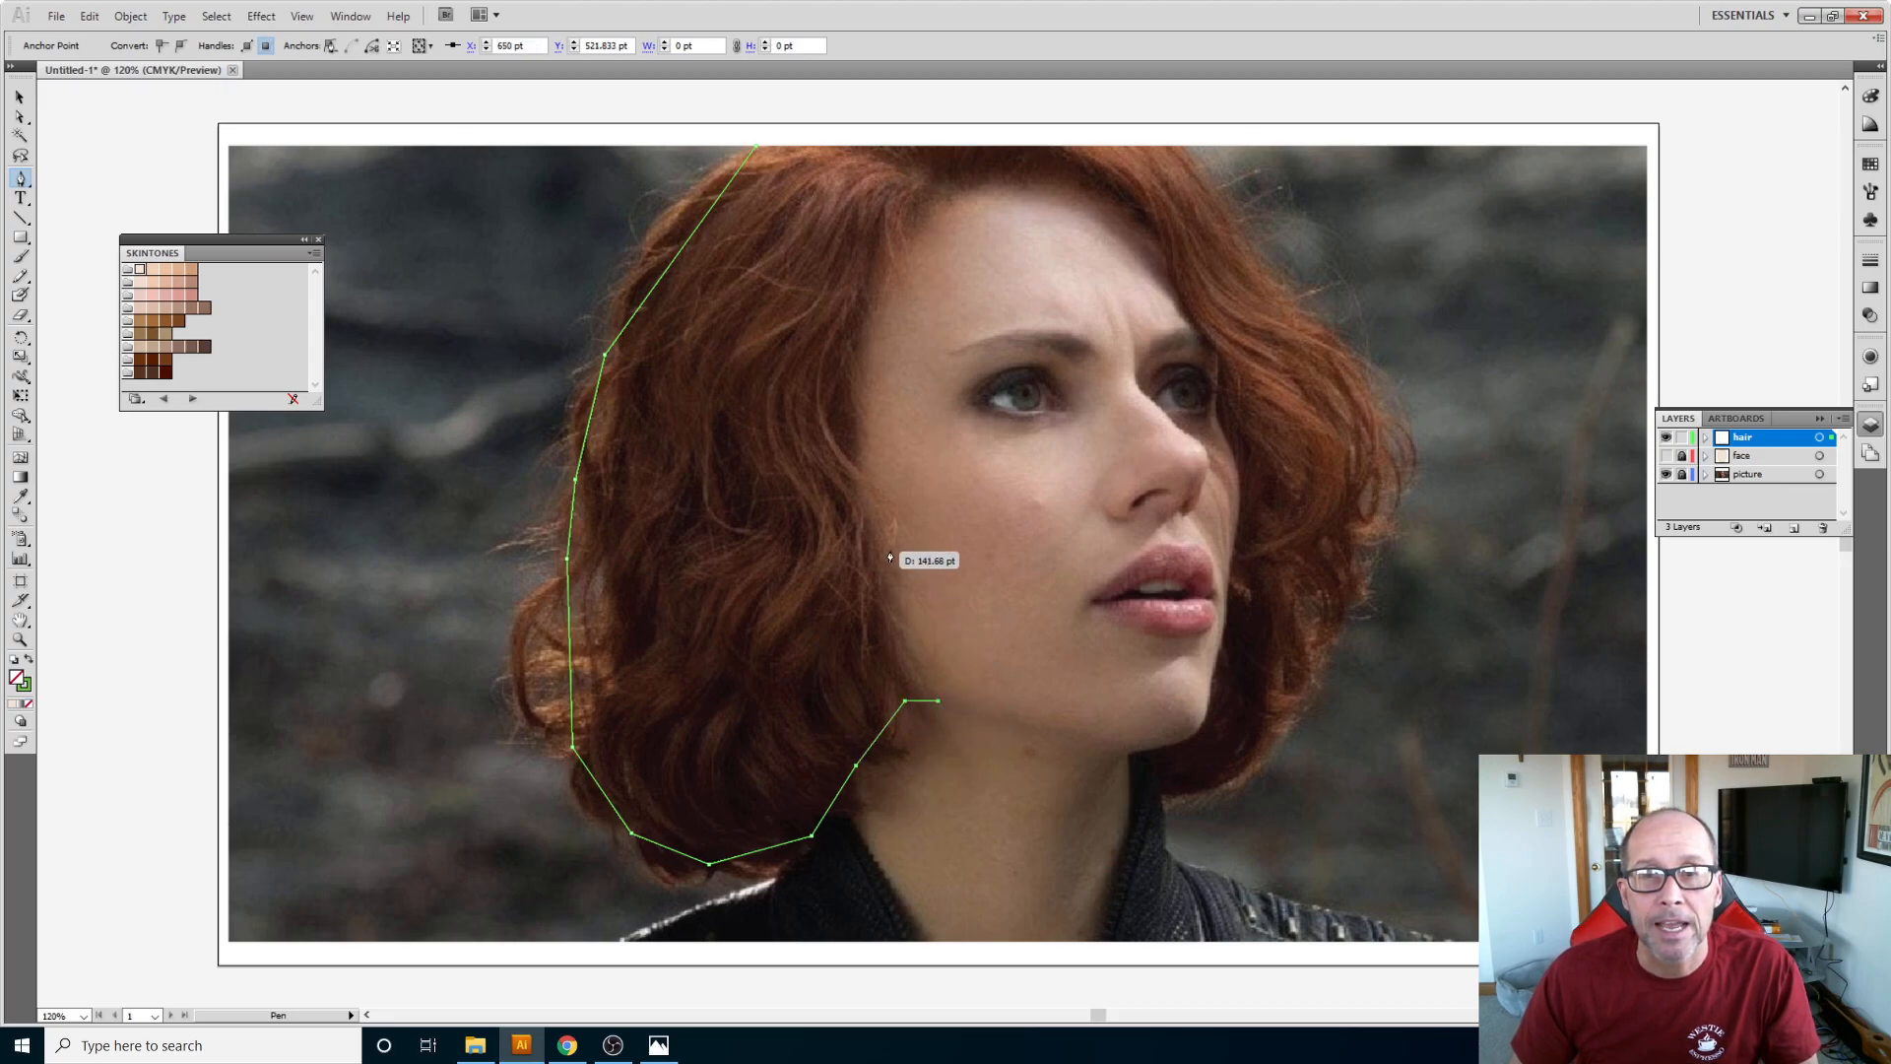
{"action": "left_click", "coordinate": [896, 602]}
{"action": "left_click", "coordinate": [860, 465]}
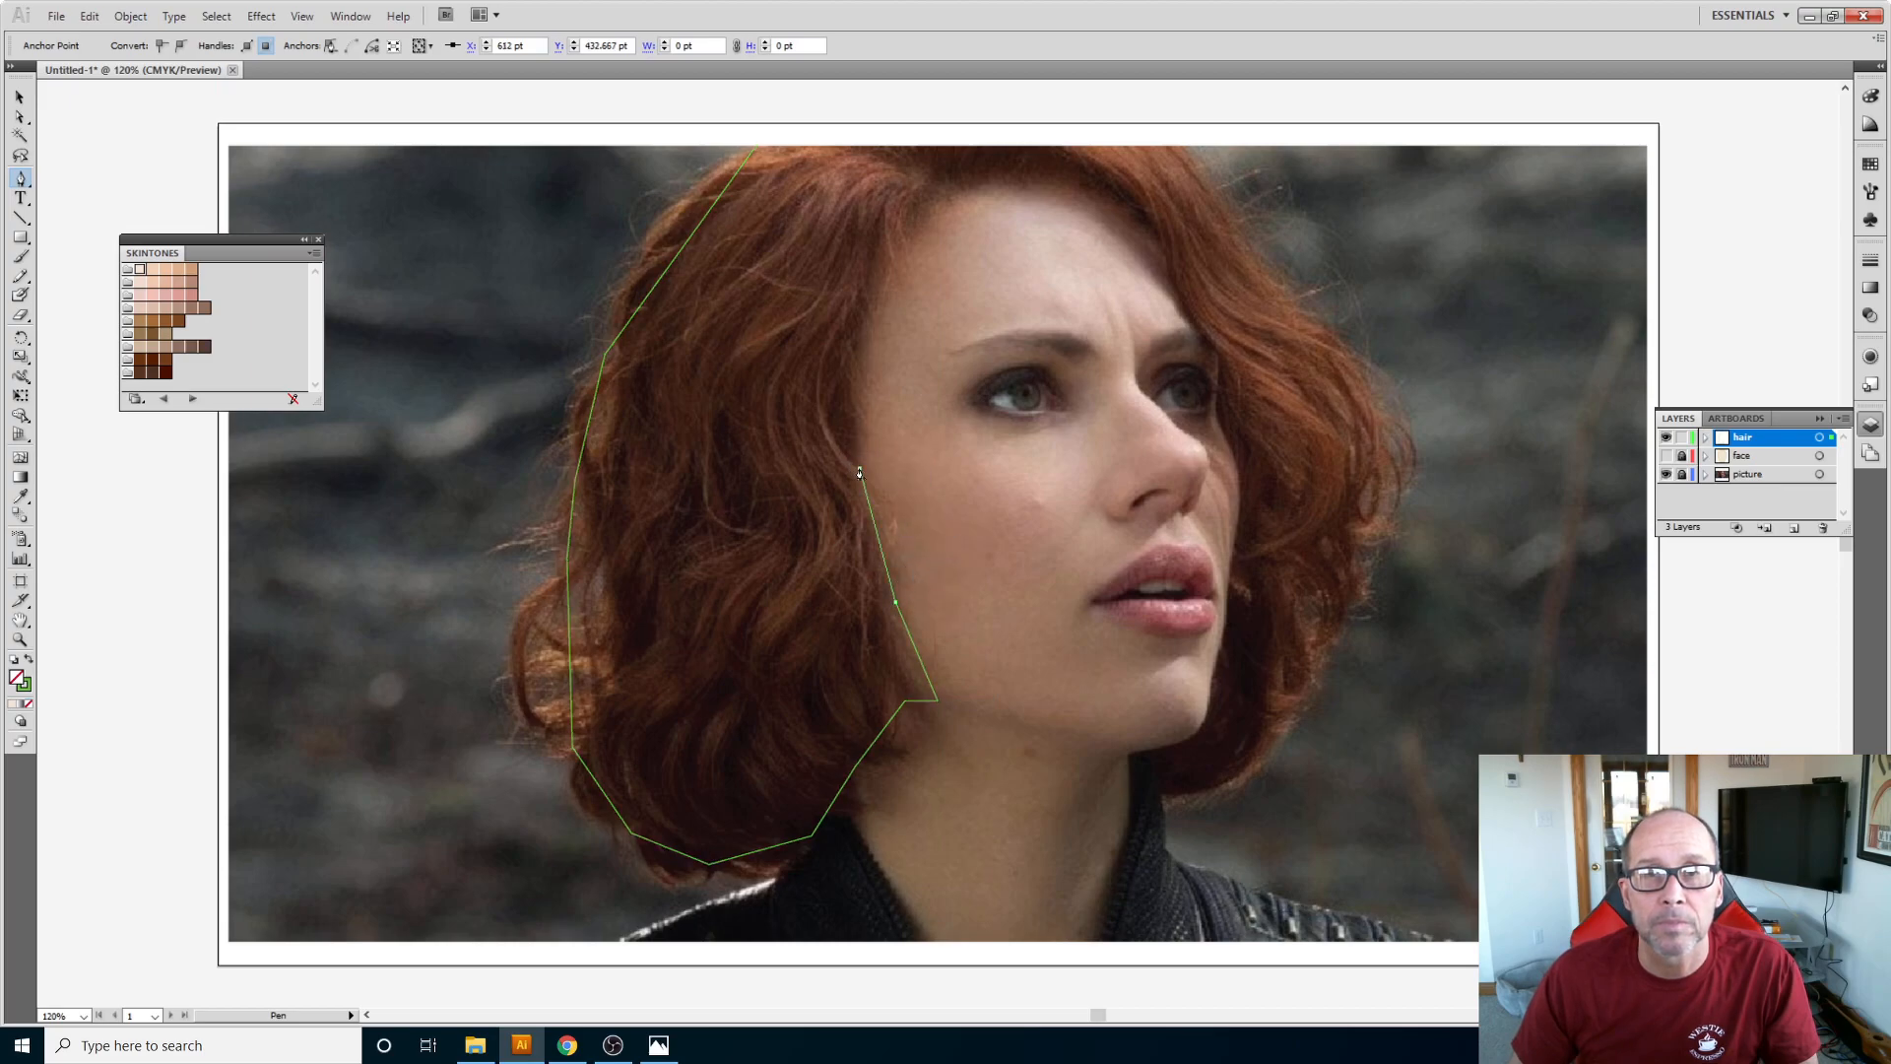
{"action": "left_click", "coordinate": [858, 345]}
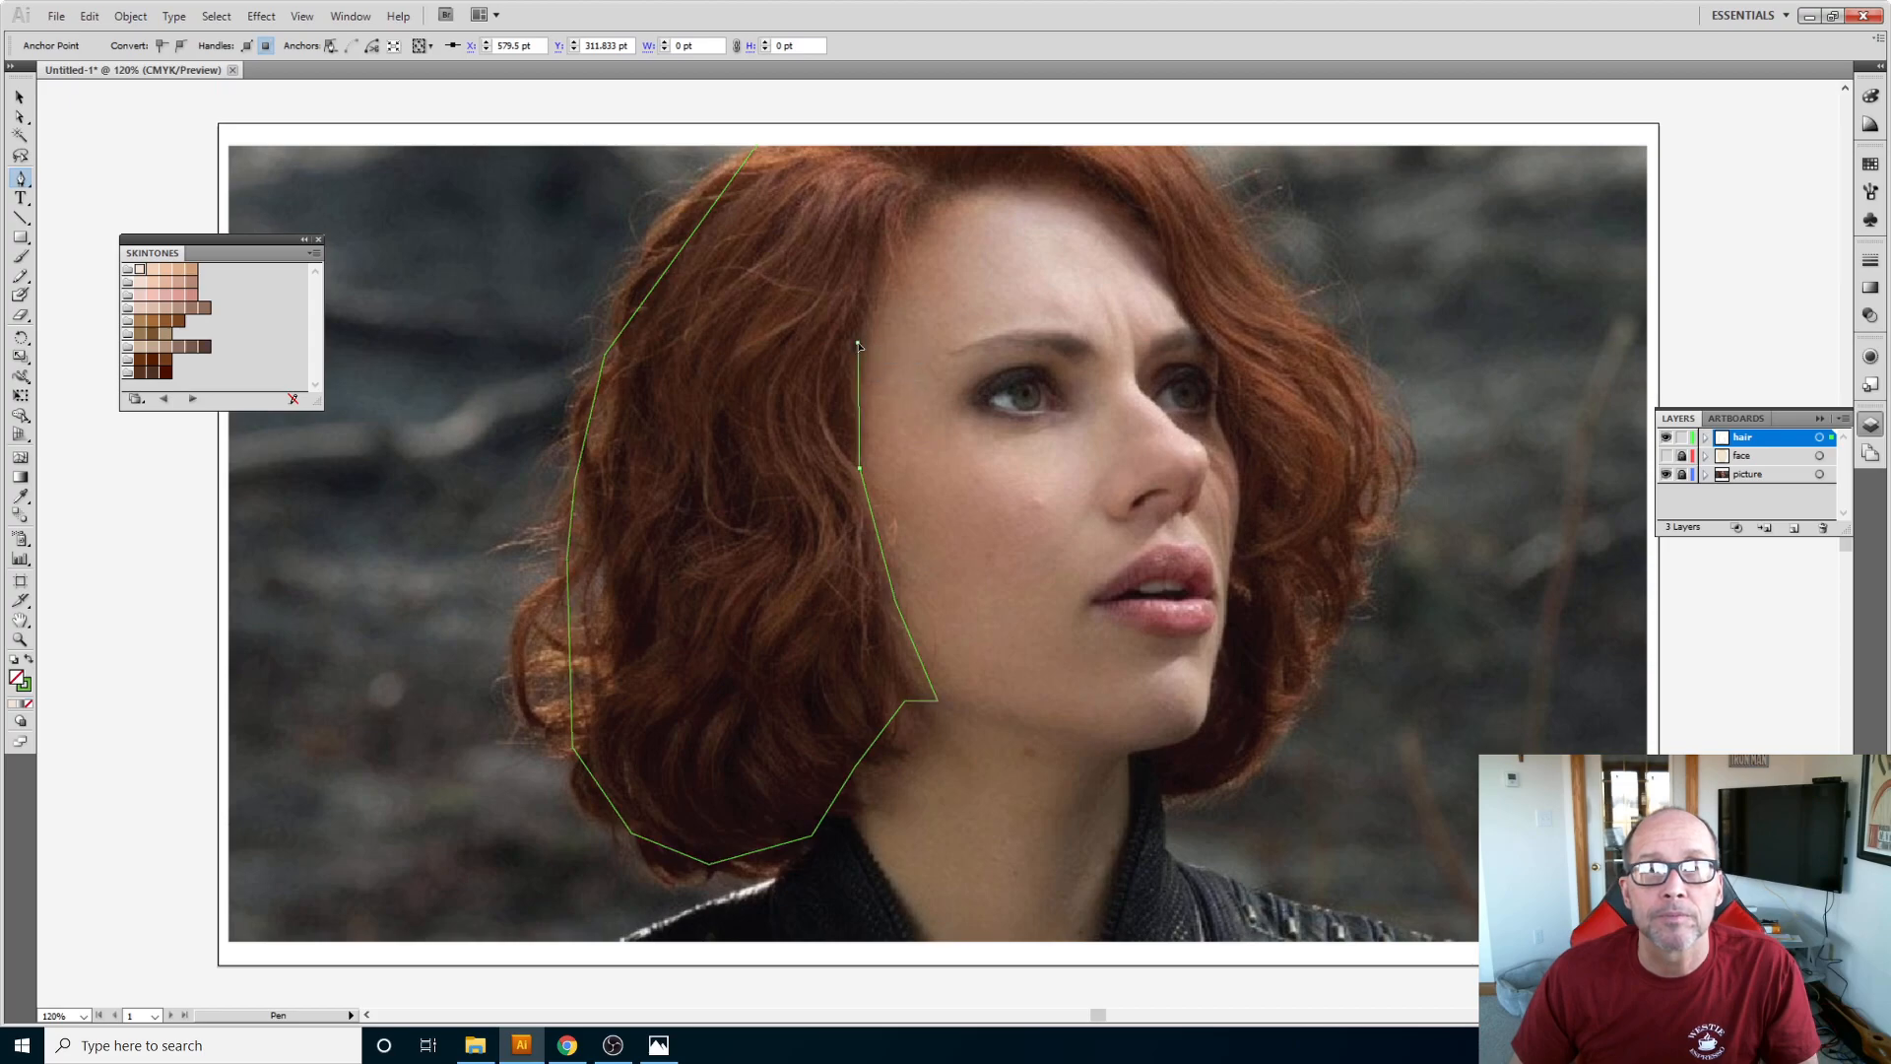
{"action": "left_click", "coordinate": [886, 254]}
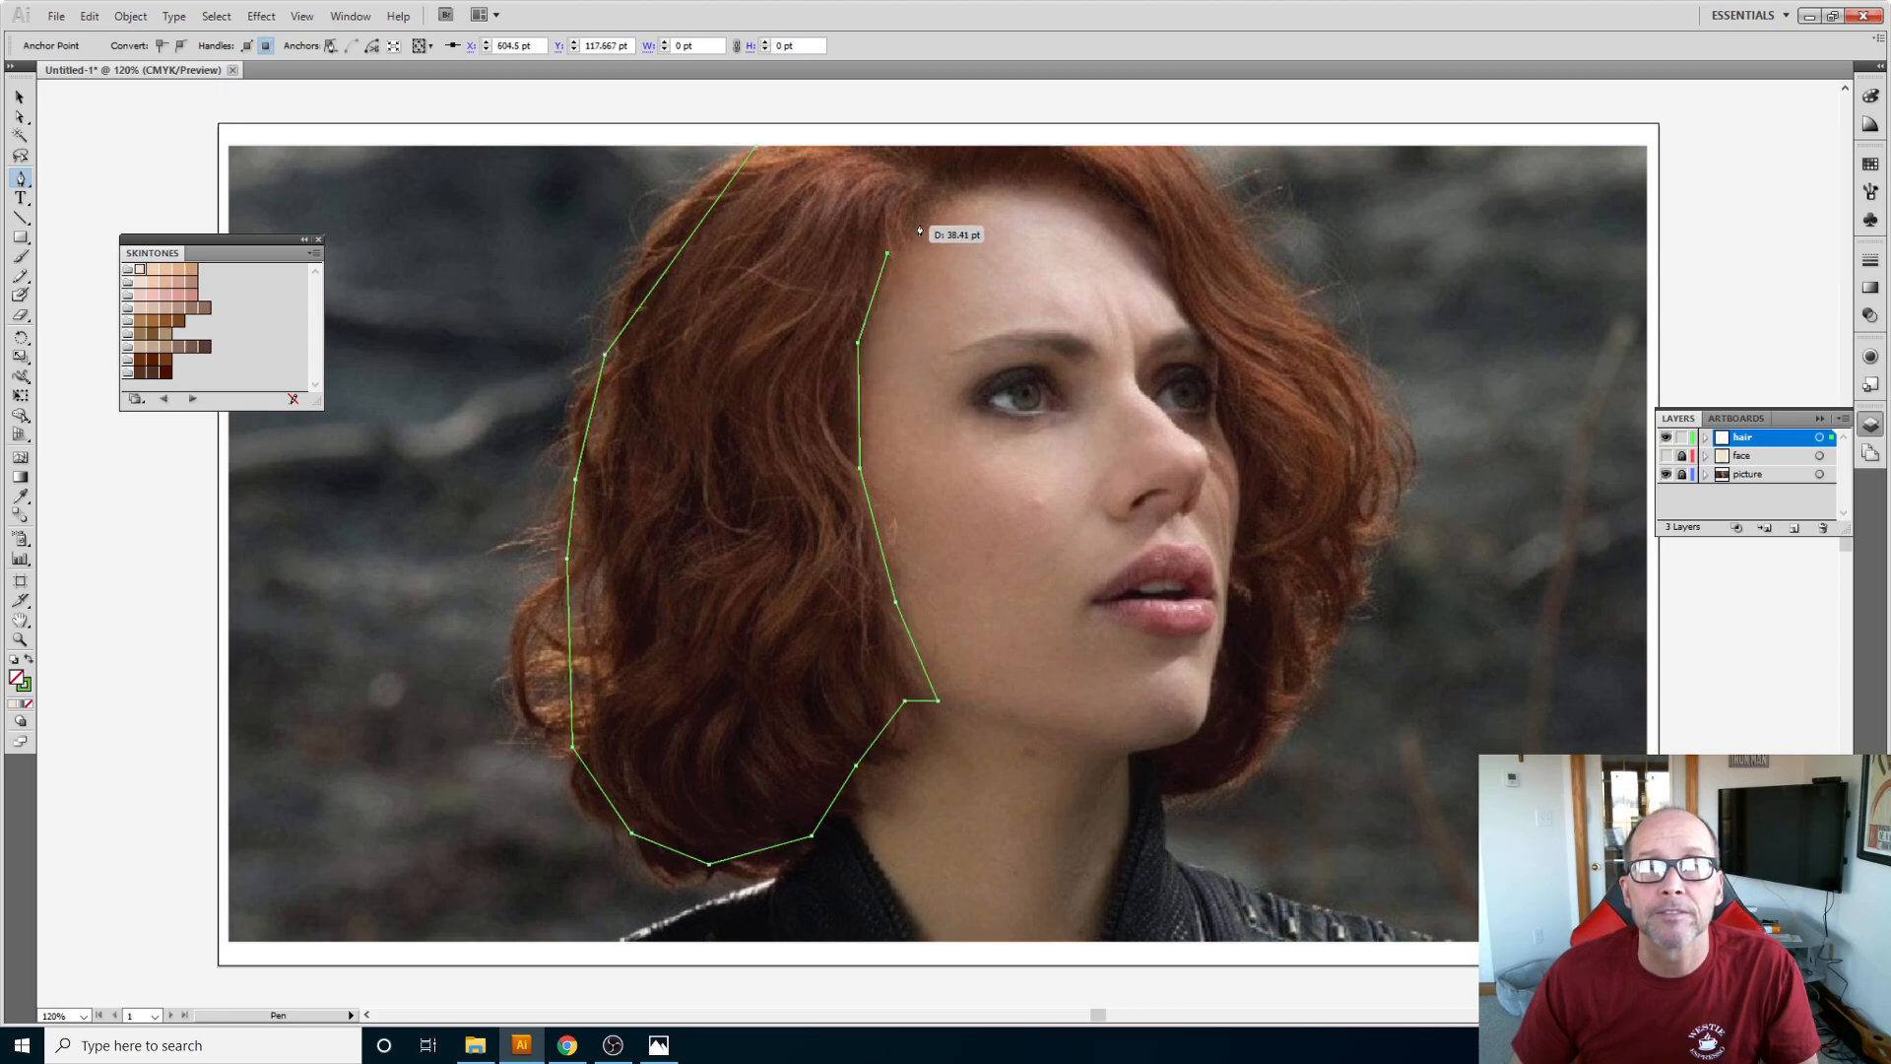
{"action": "left_click", "coordinate": [999, 176]}
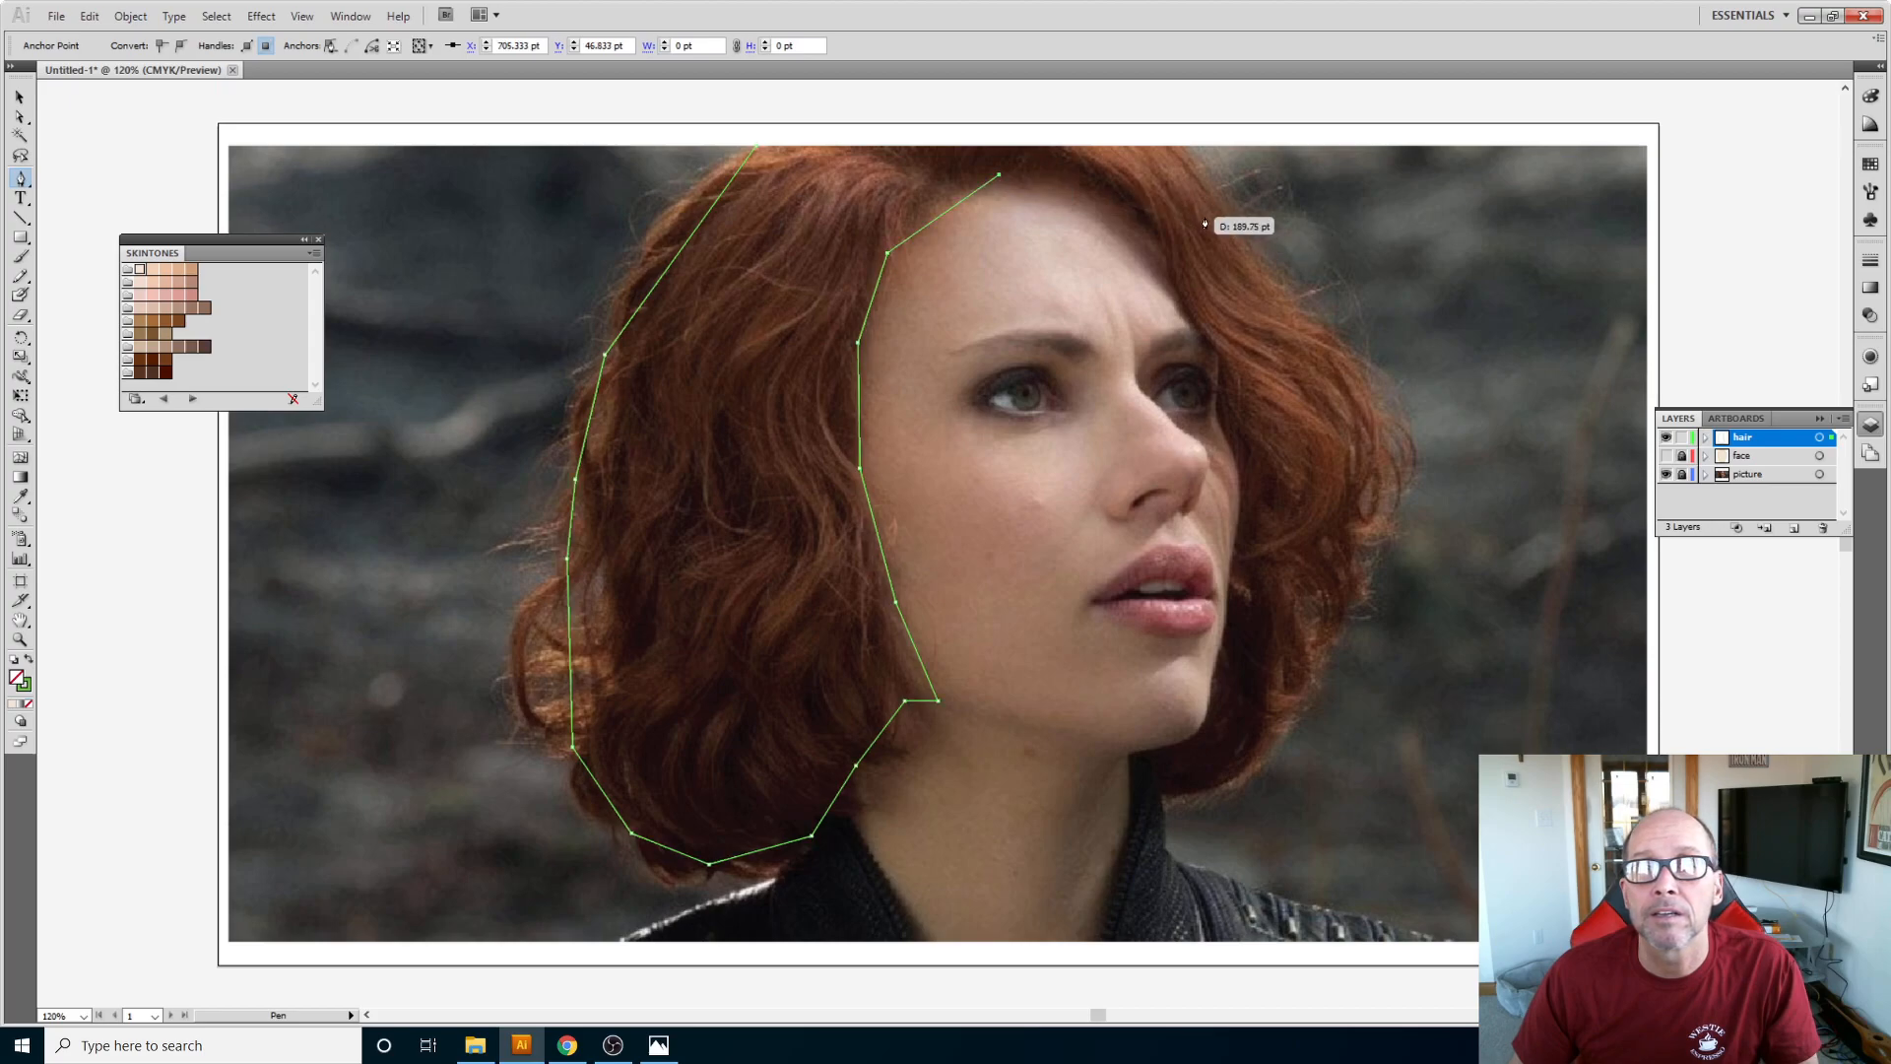
Step: Trace the hairline from the forehead down the far side of the face and under the chin to the neck
{"action": "left_click", "coordinate": [1136, 207]}
{"action": "left_click", "coordinate": [1165, 261]}
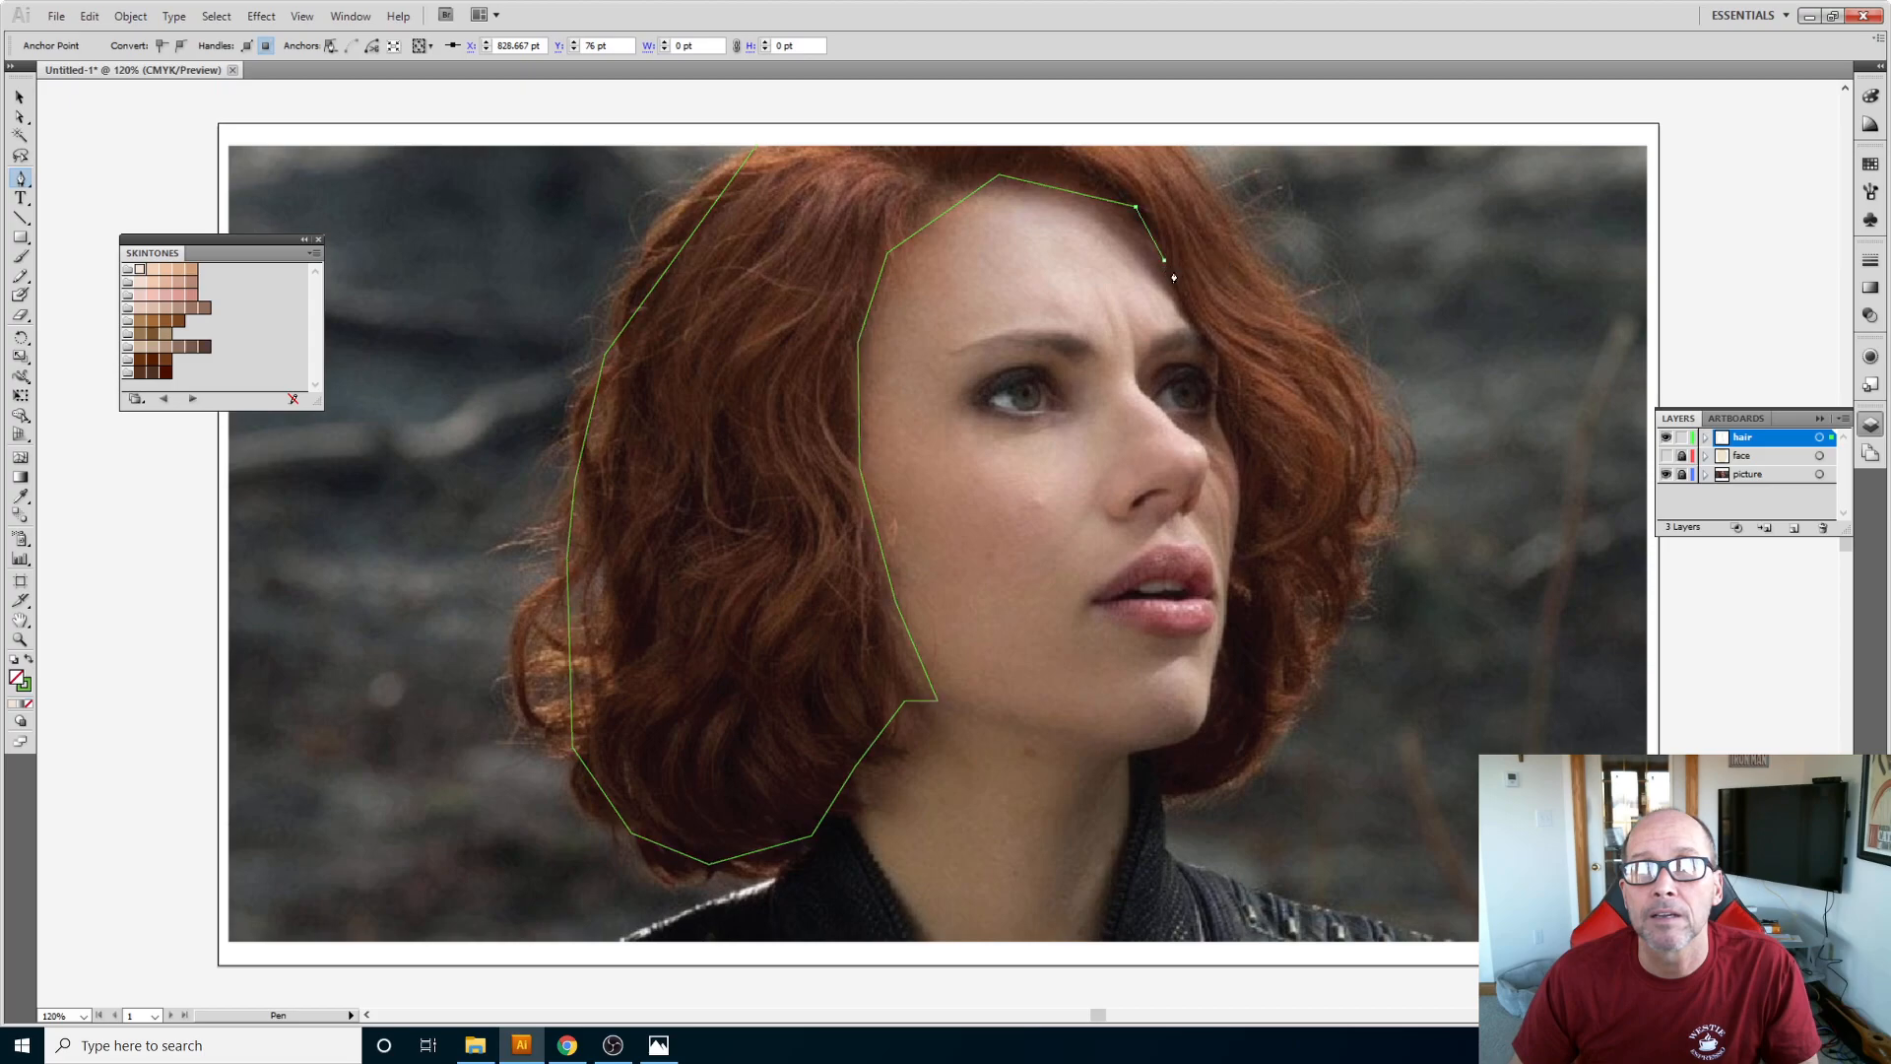
{"action": "left_click", "coordinate": [1224, 361]}
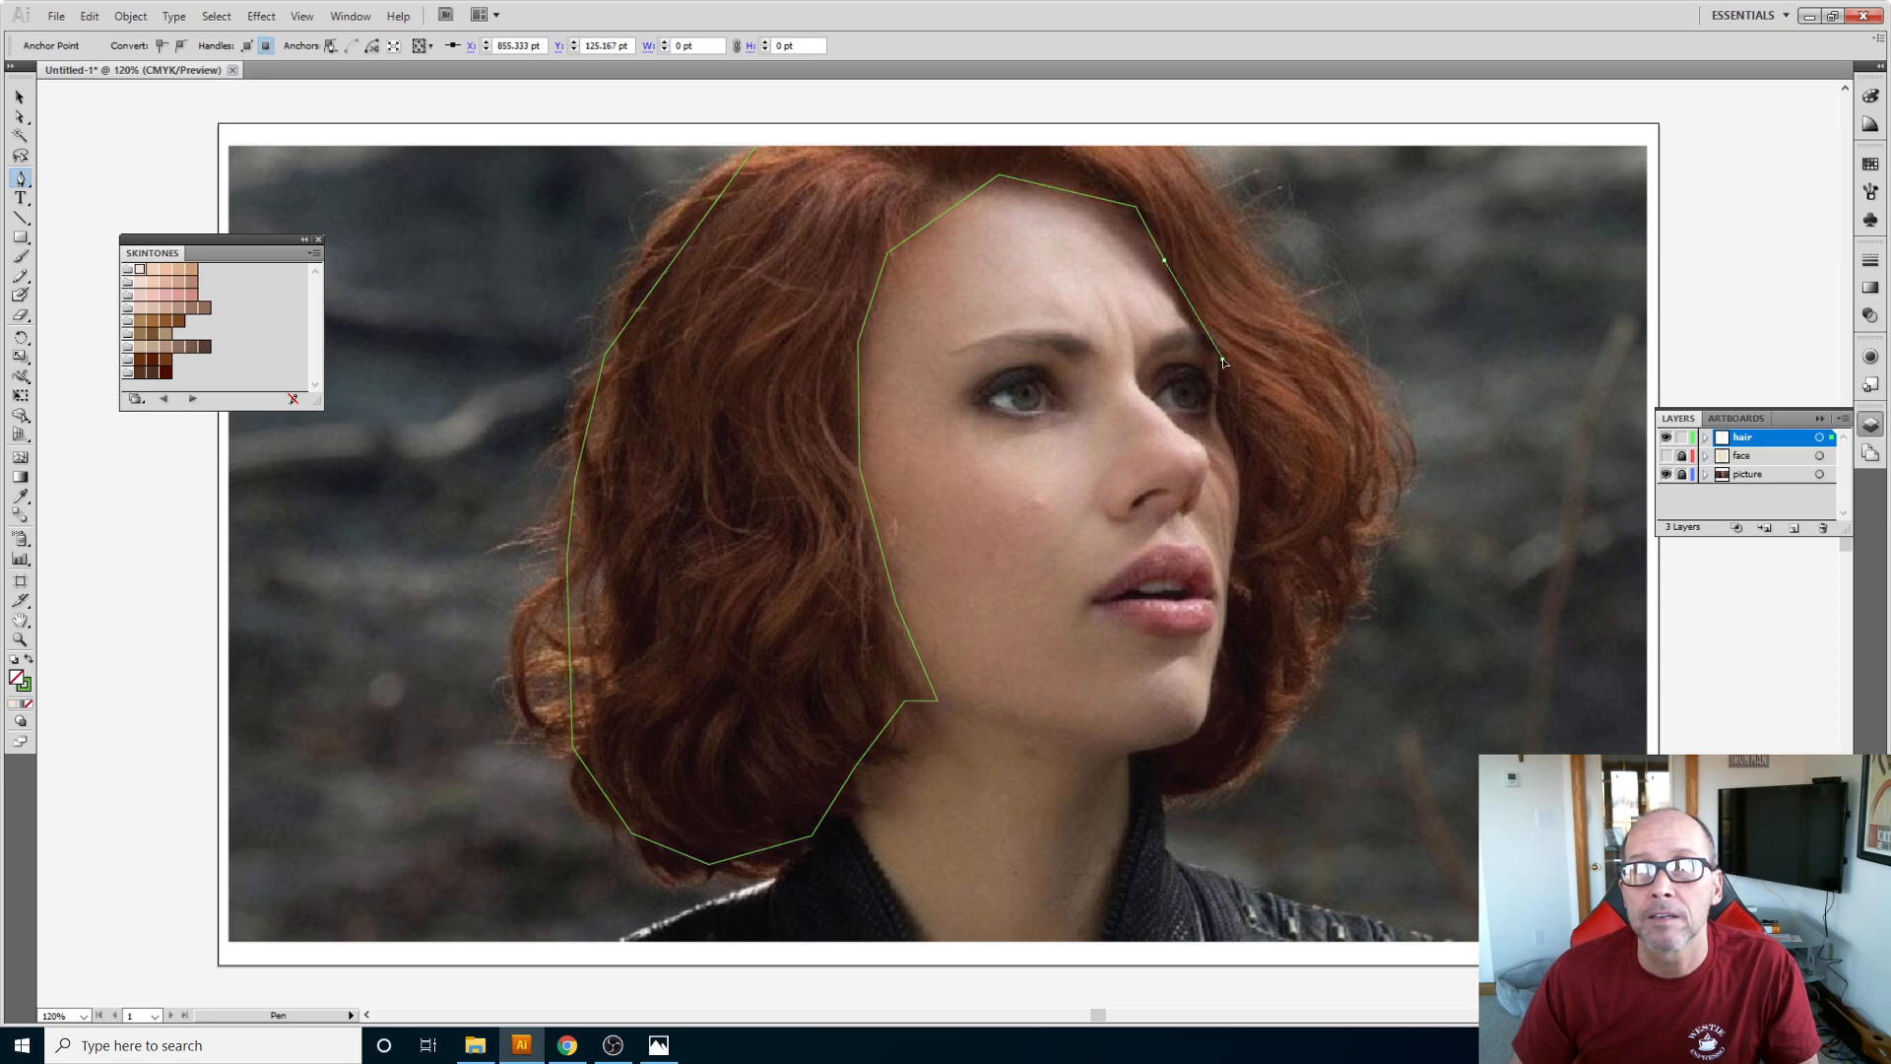
{"action": "left_click", "coordinate": [1237, 470]}
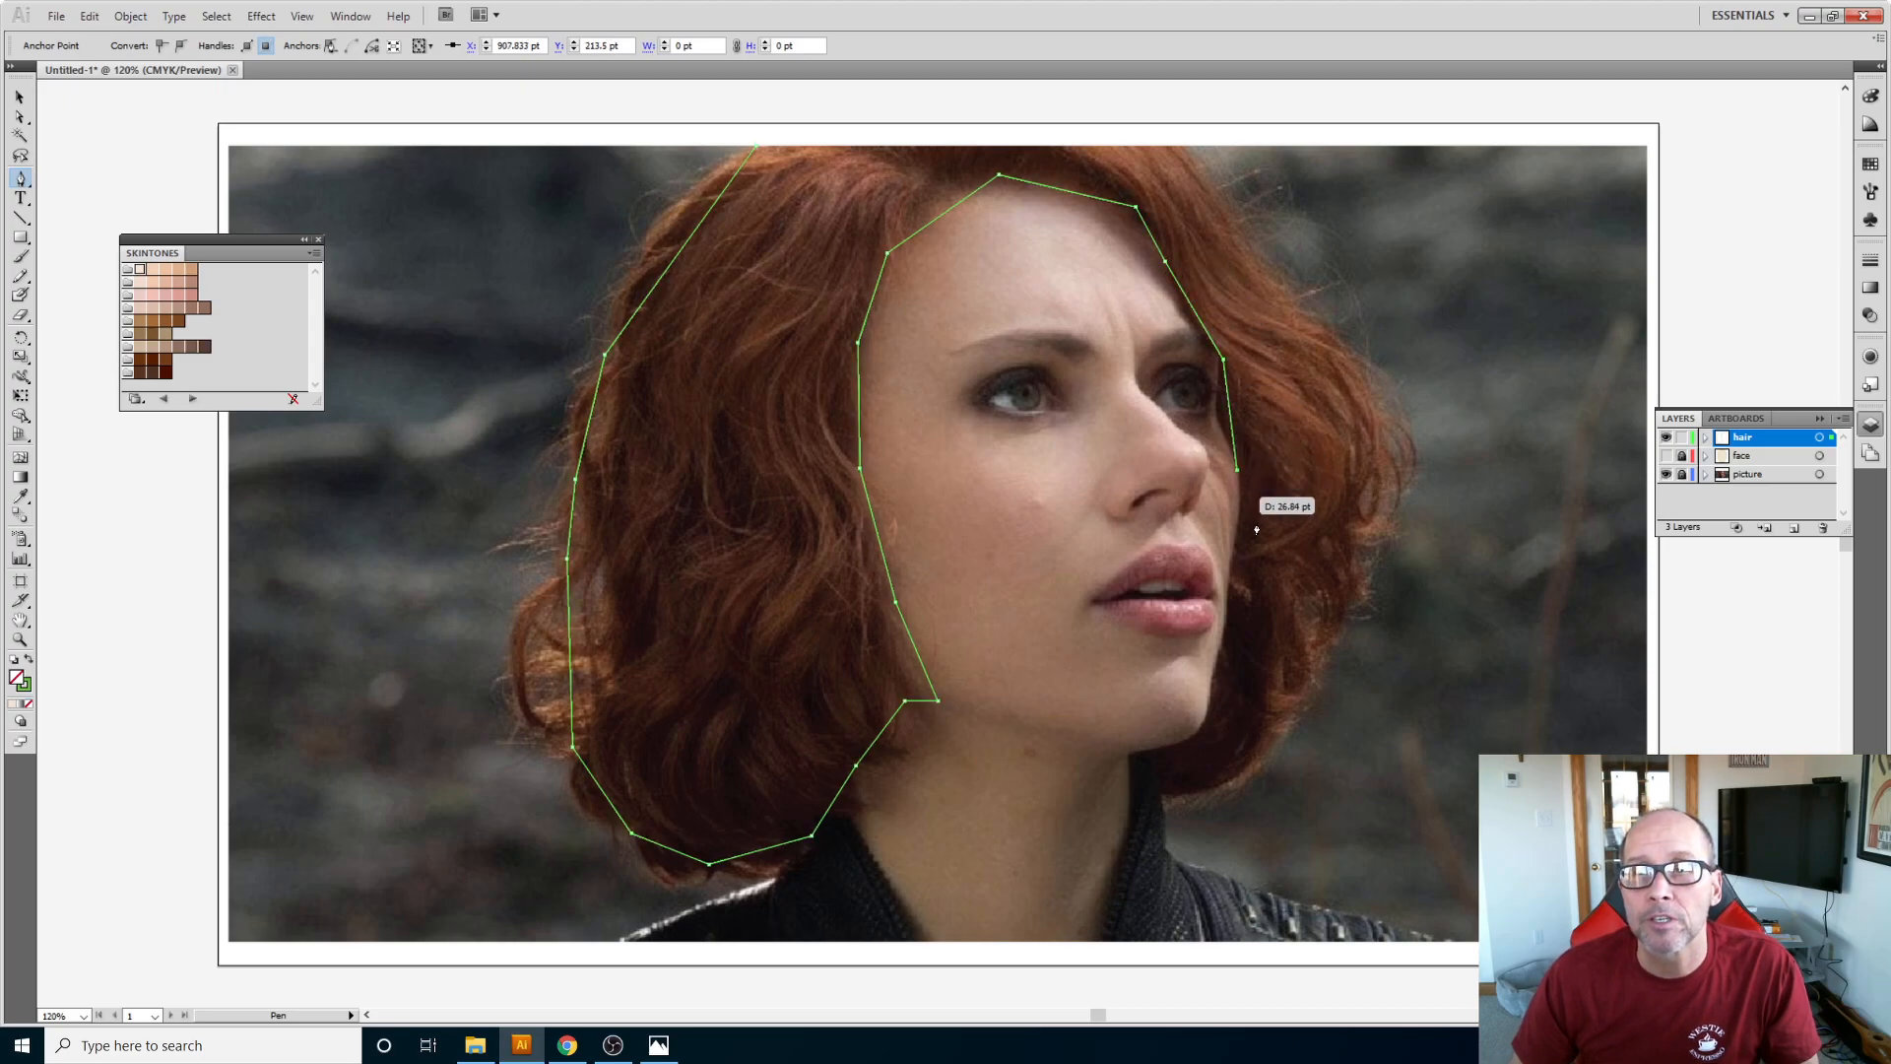
{"action": "left_click", "coordinate": [1230, 576]}
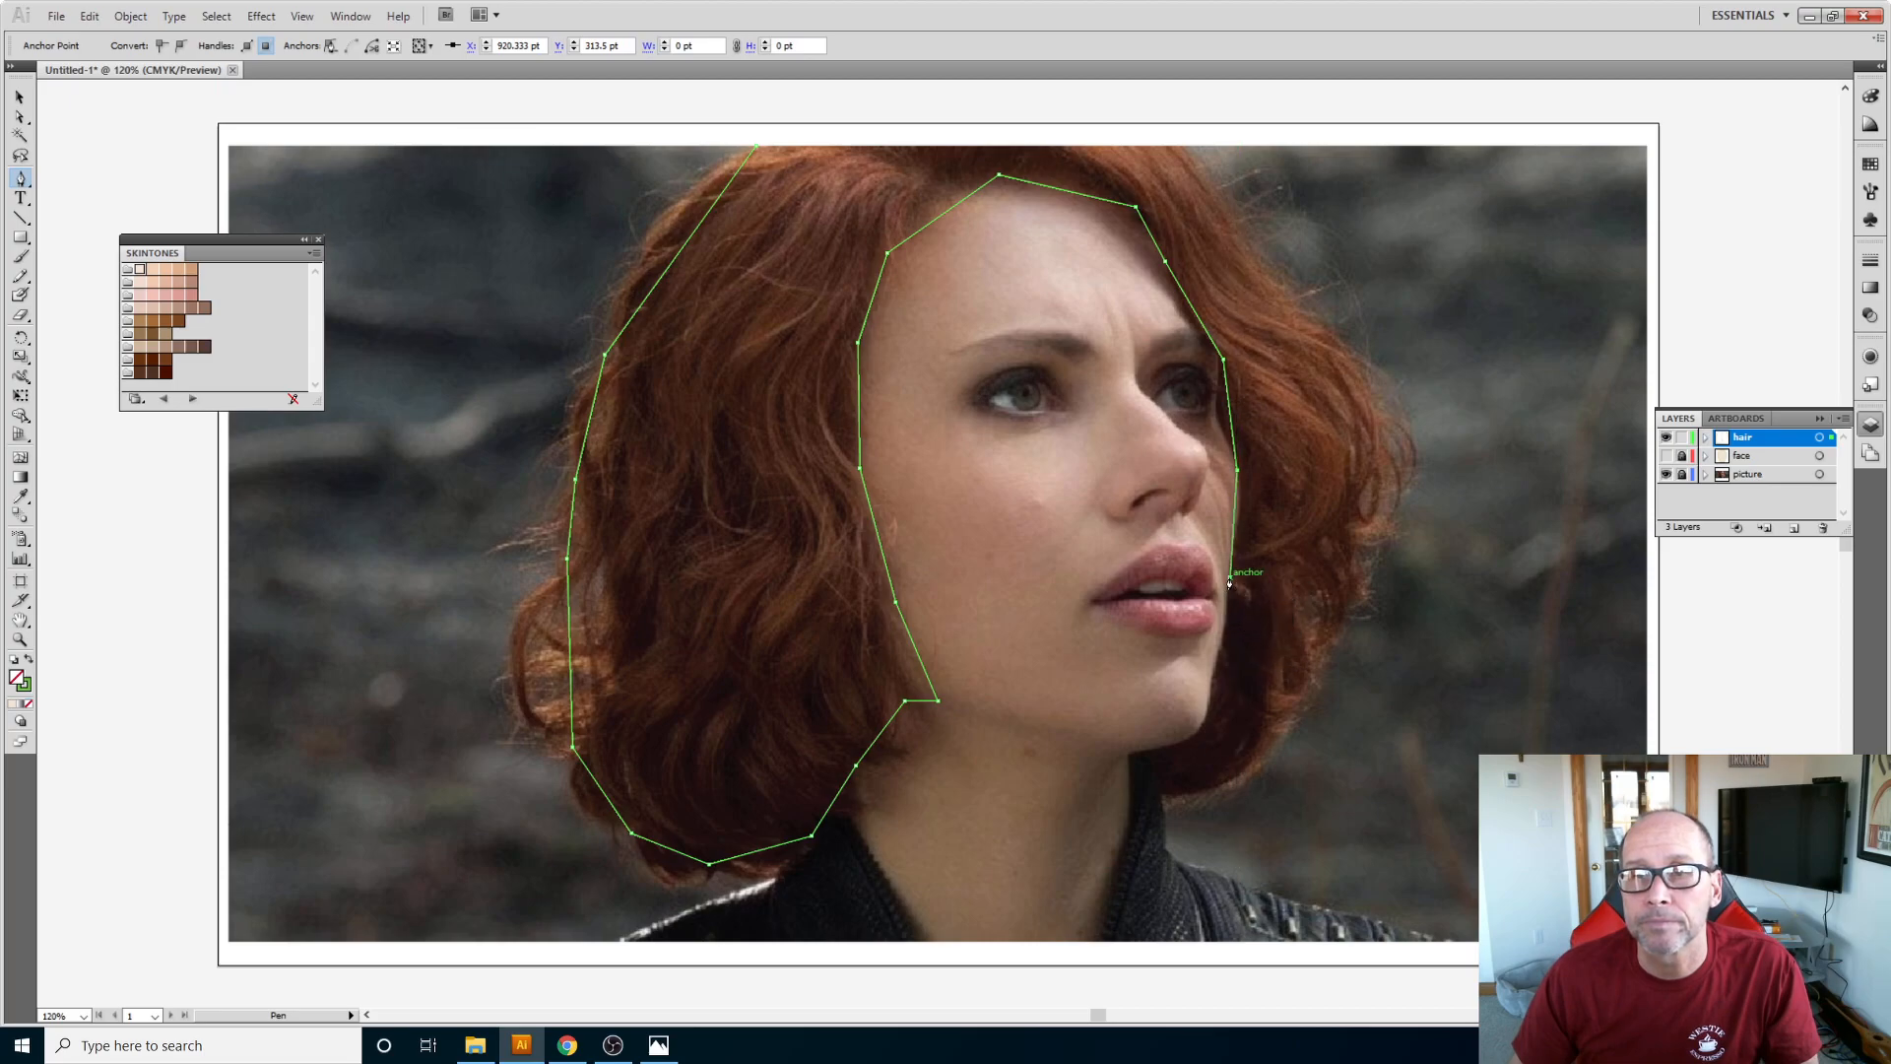
{"action": "left_click", "coordinate": [1214, 667]}
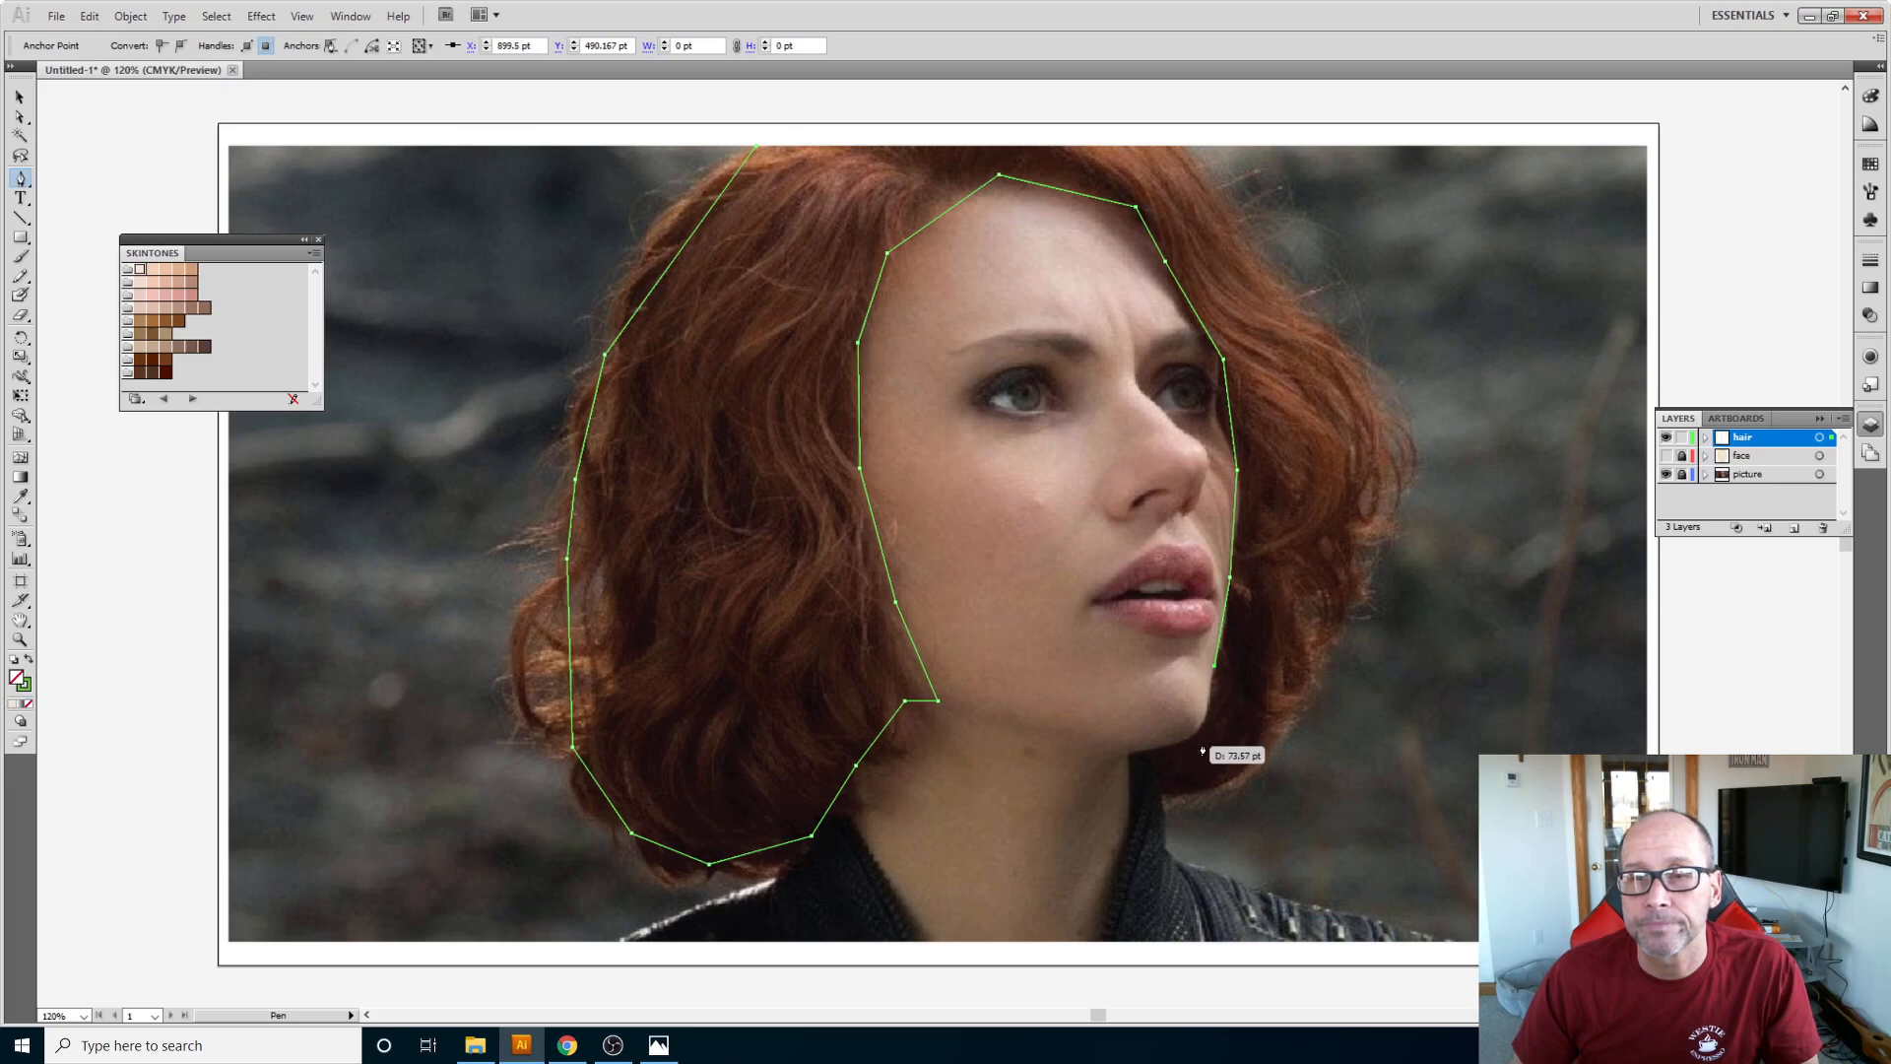
{"action": "left_click", "coordinate": [1130, 756]}
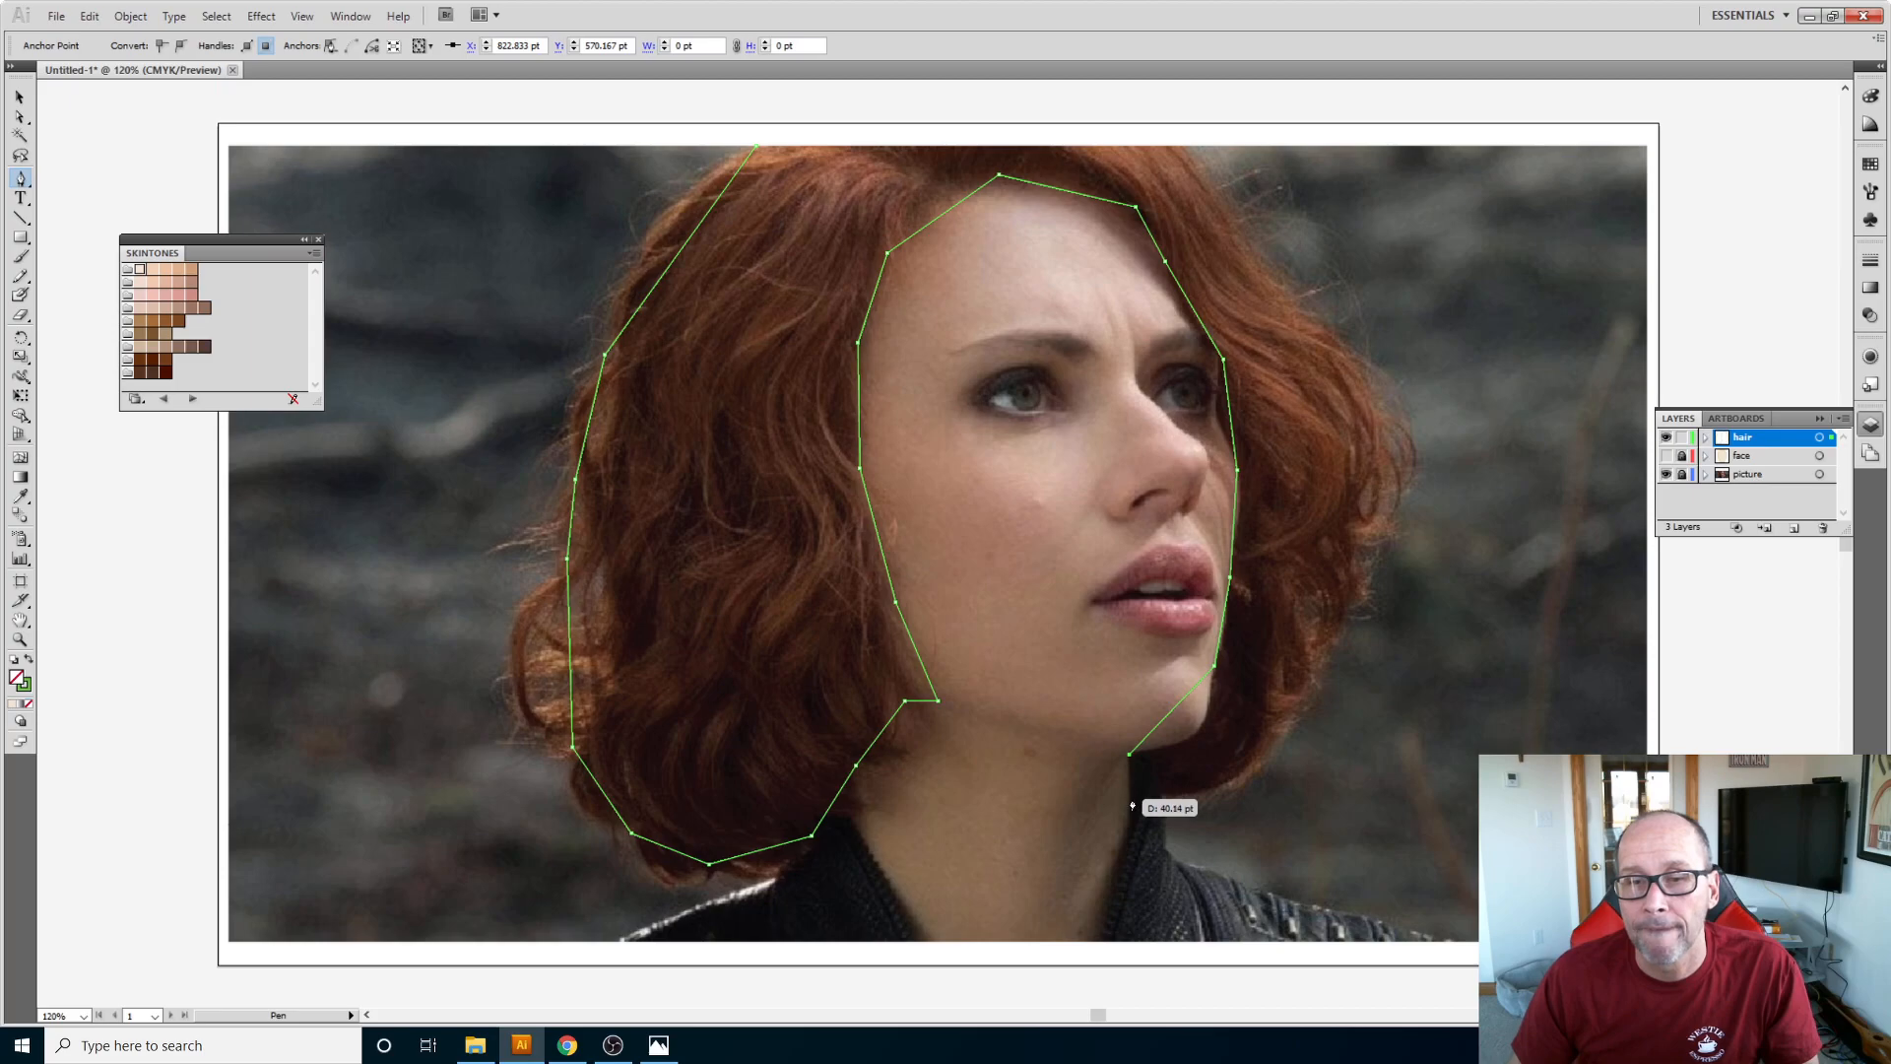
{"action": "left_click", "coordinate": [1130, 799]}
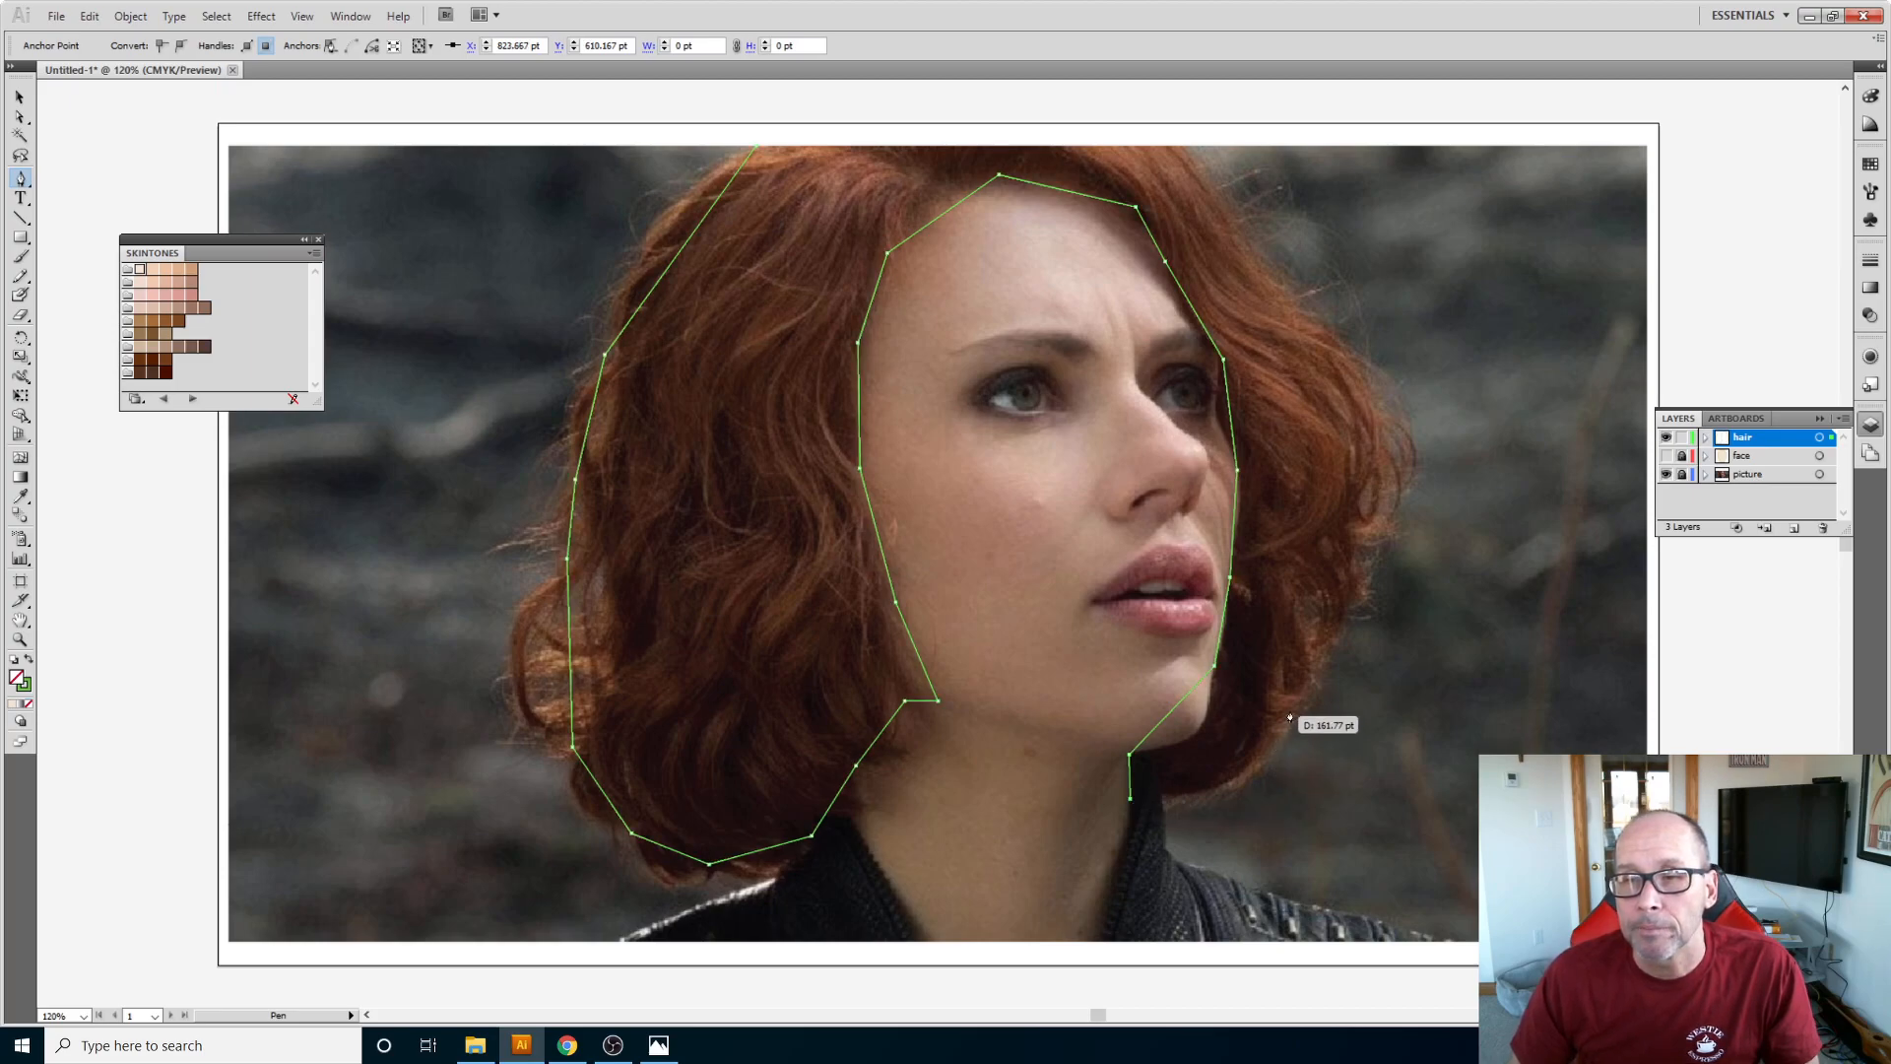
Step: Trace the outer edge of the far-side hair from the neck up to the crown and close the path at its starting anchor
{"action": "left_click", "coordinate": [1314, 690]}
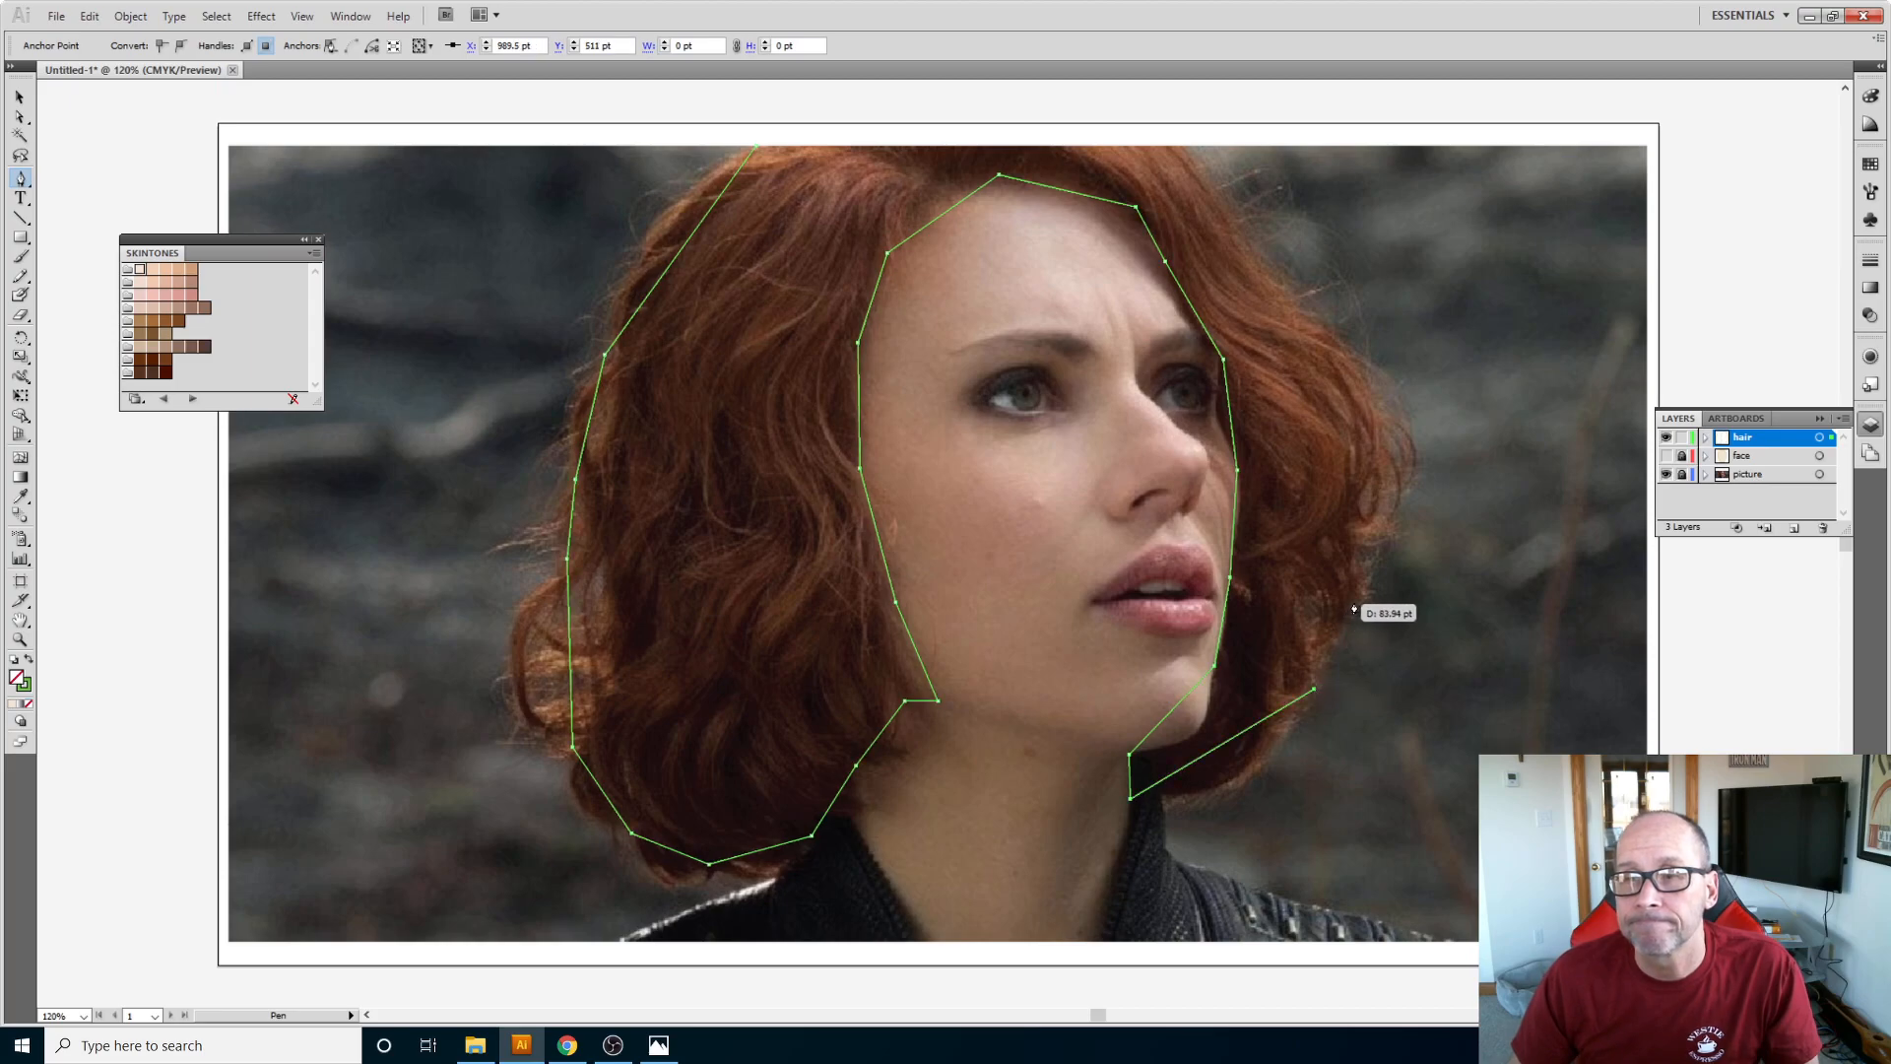
{"action": "left_click", "coordinate": [1362, 556]}
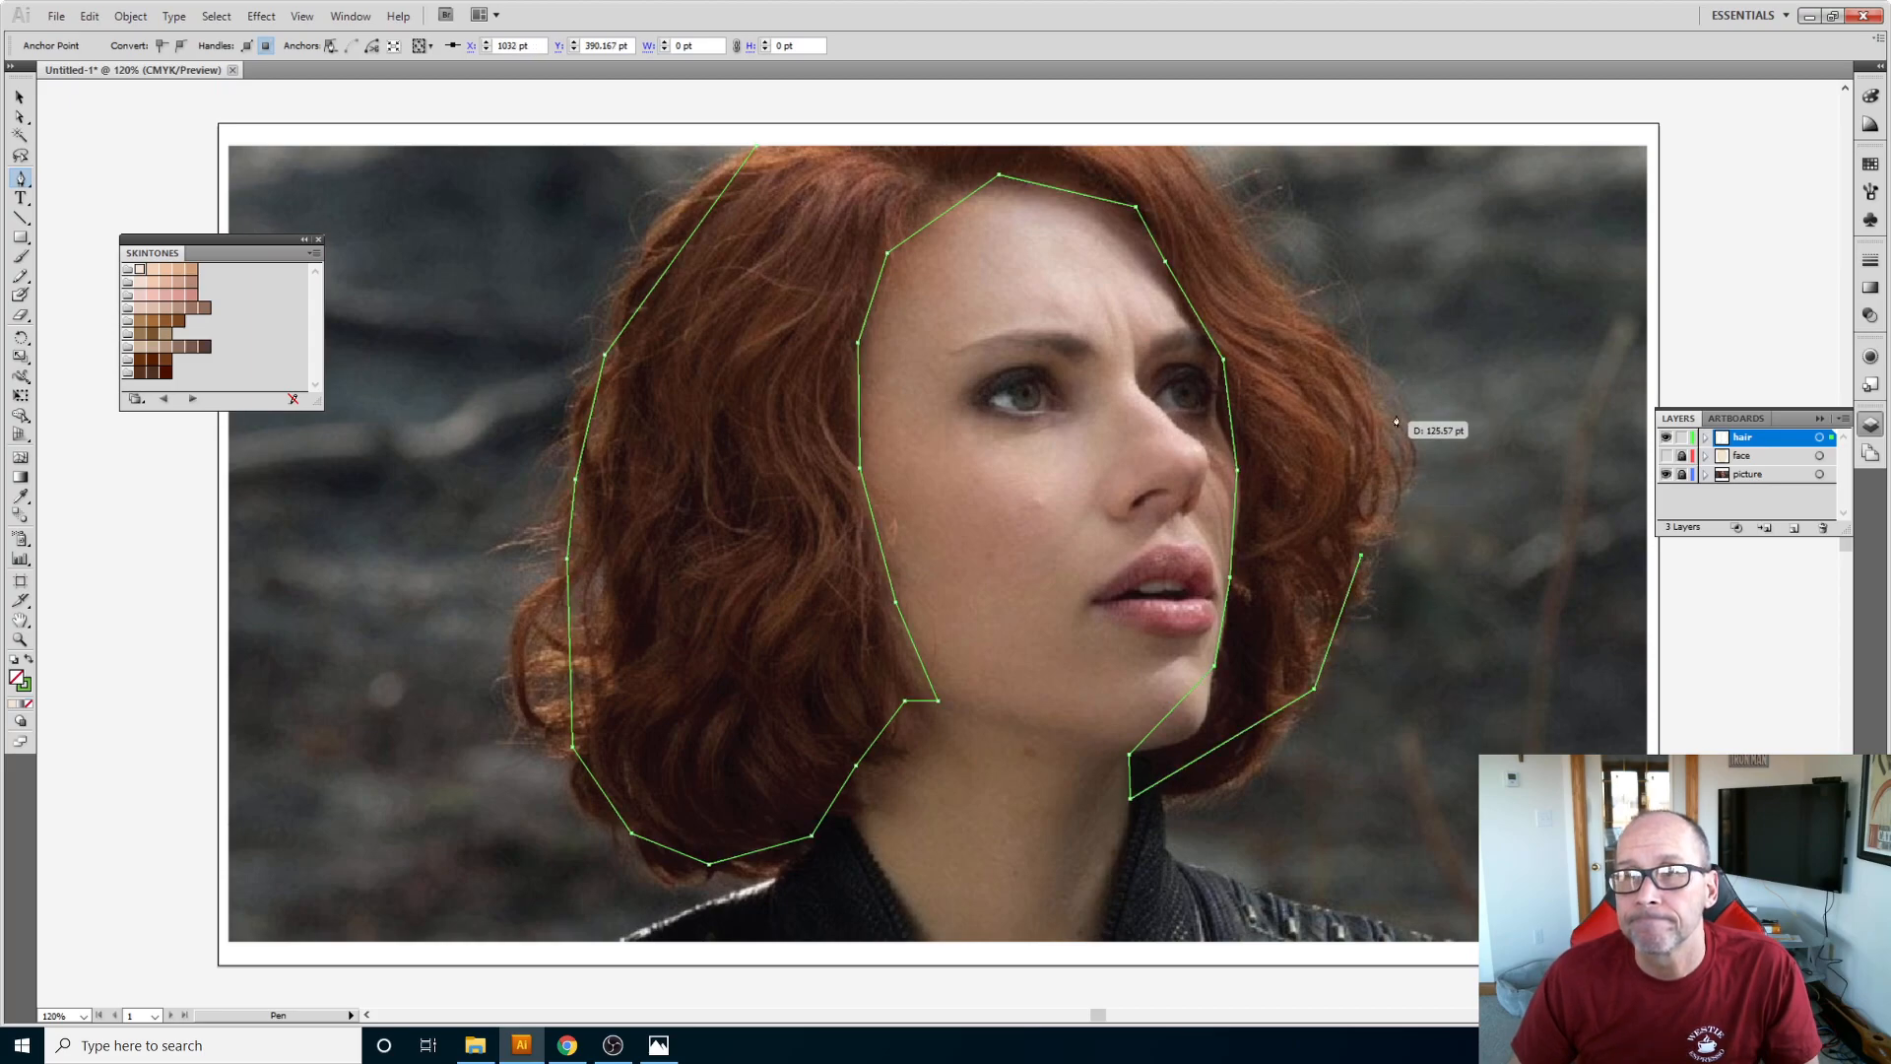
{"action": "left_click", "coordinate": [1301, 310]}
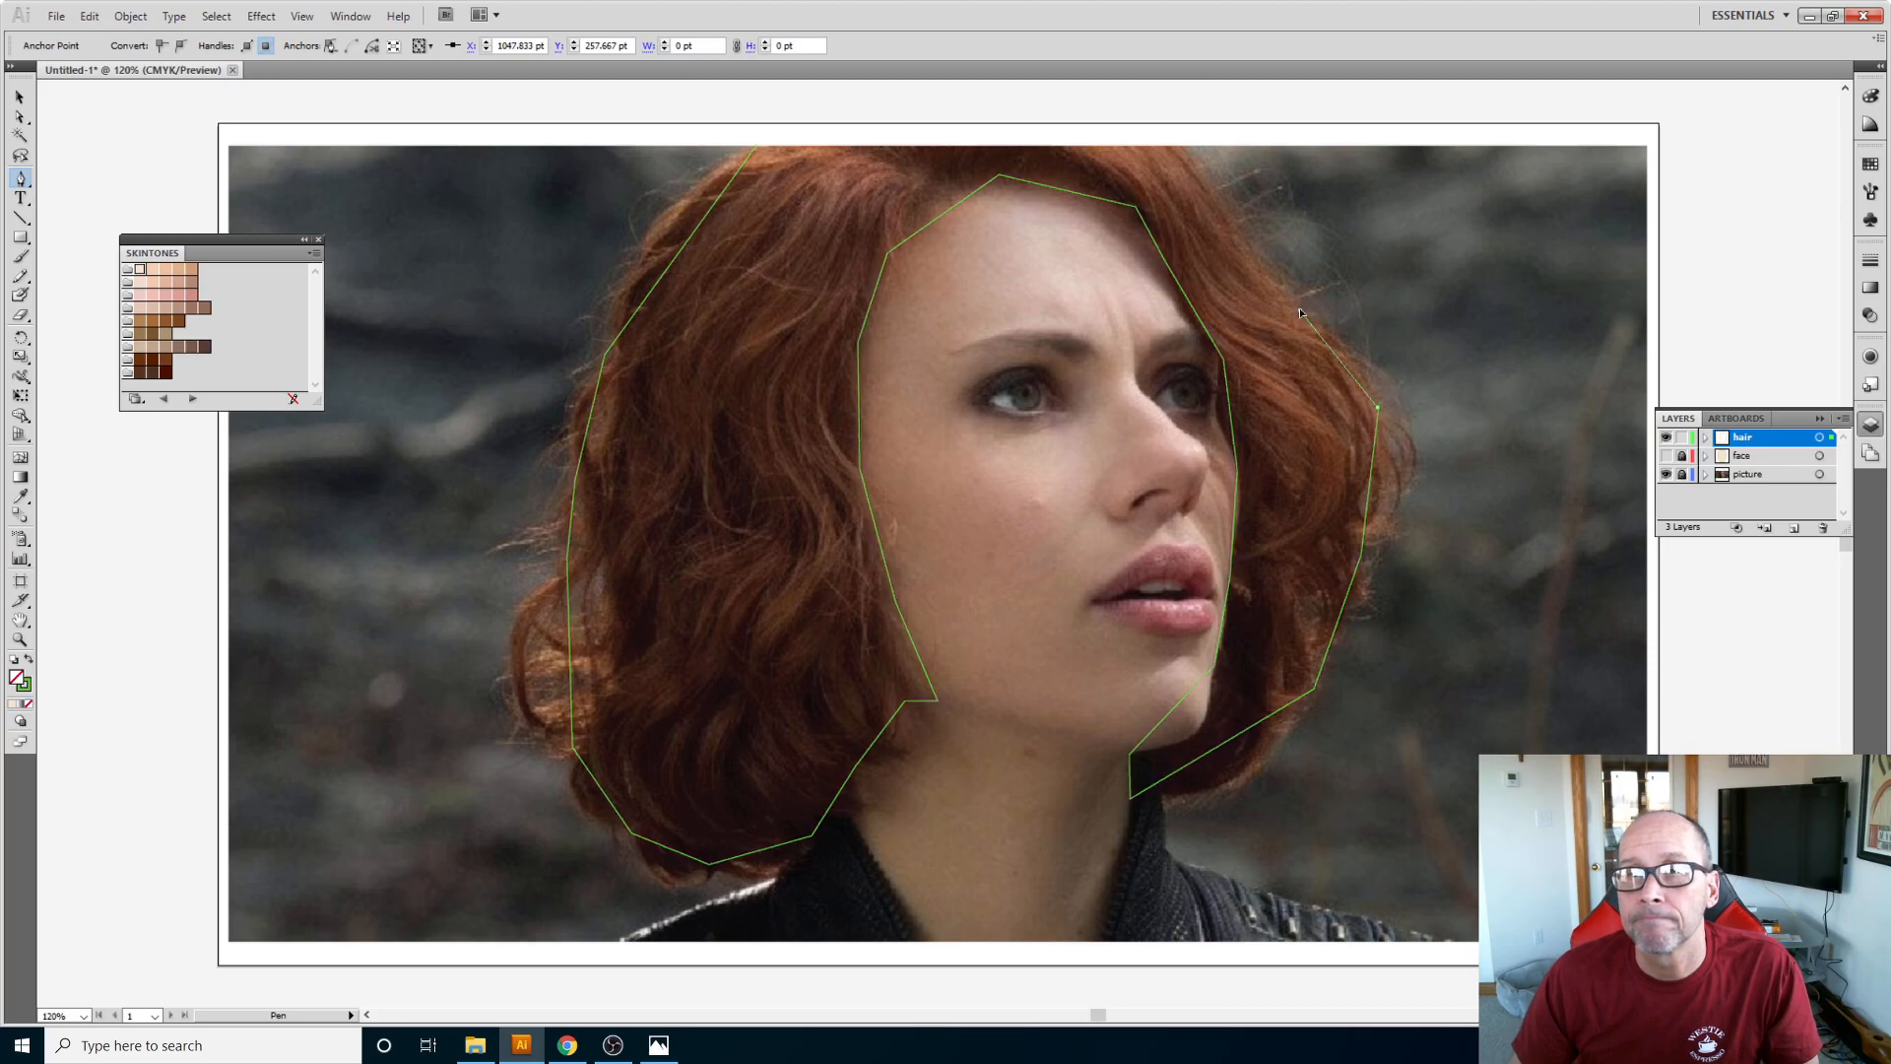
{"action": "left_click", "coordinate": [1185, 147]}
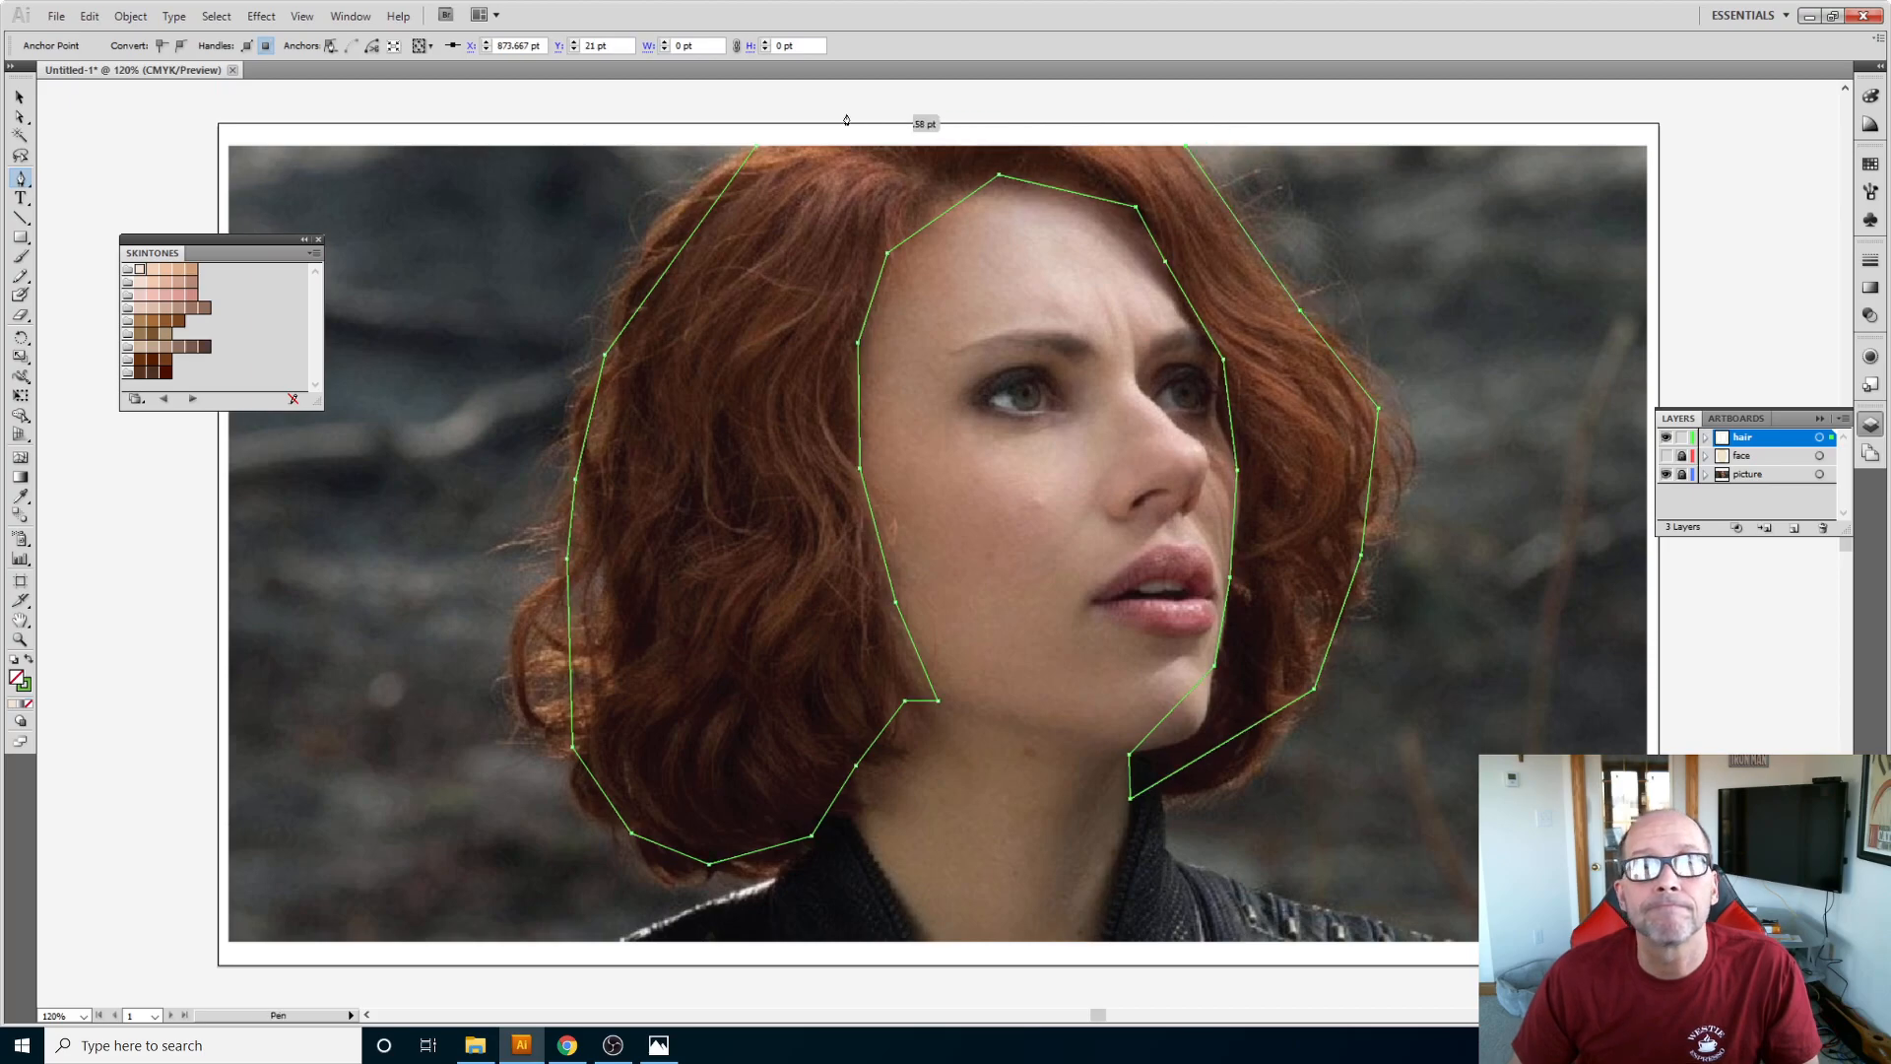
{"action": "left_click", "coordinate": [757, 150]}
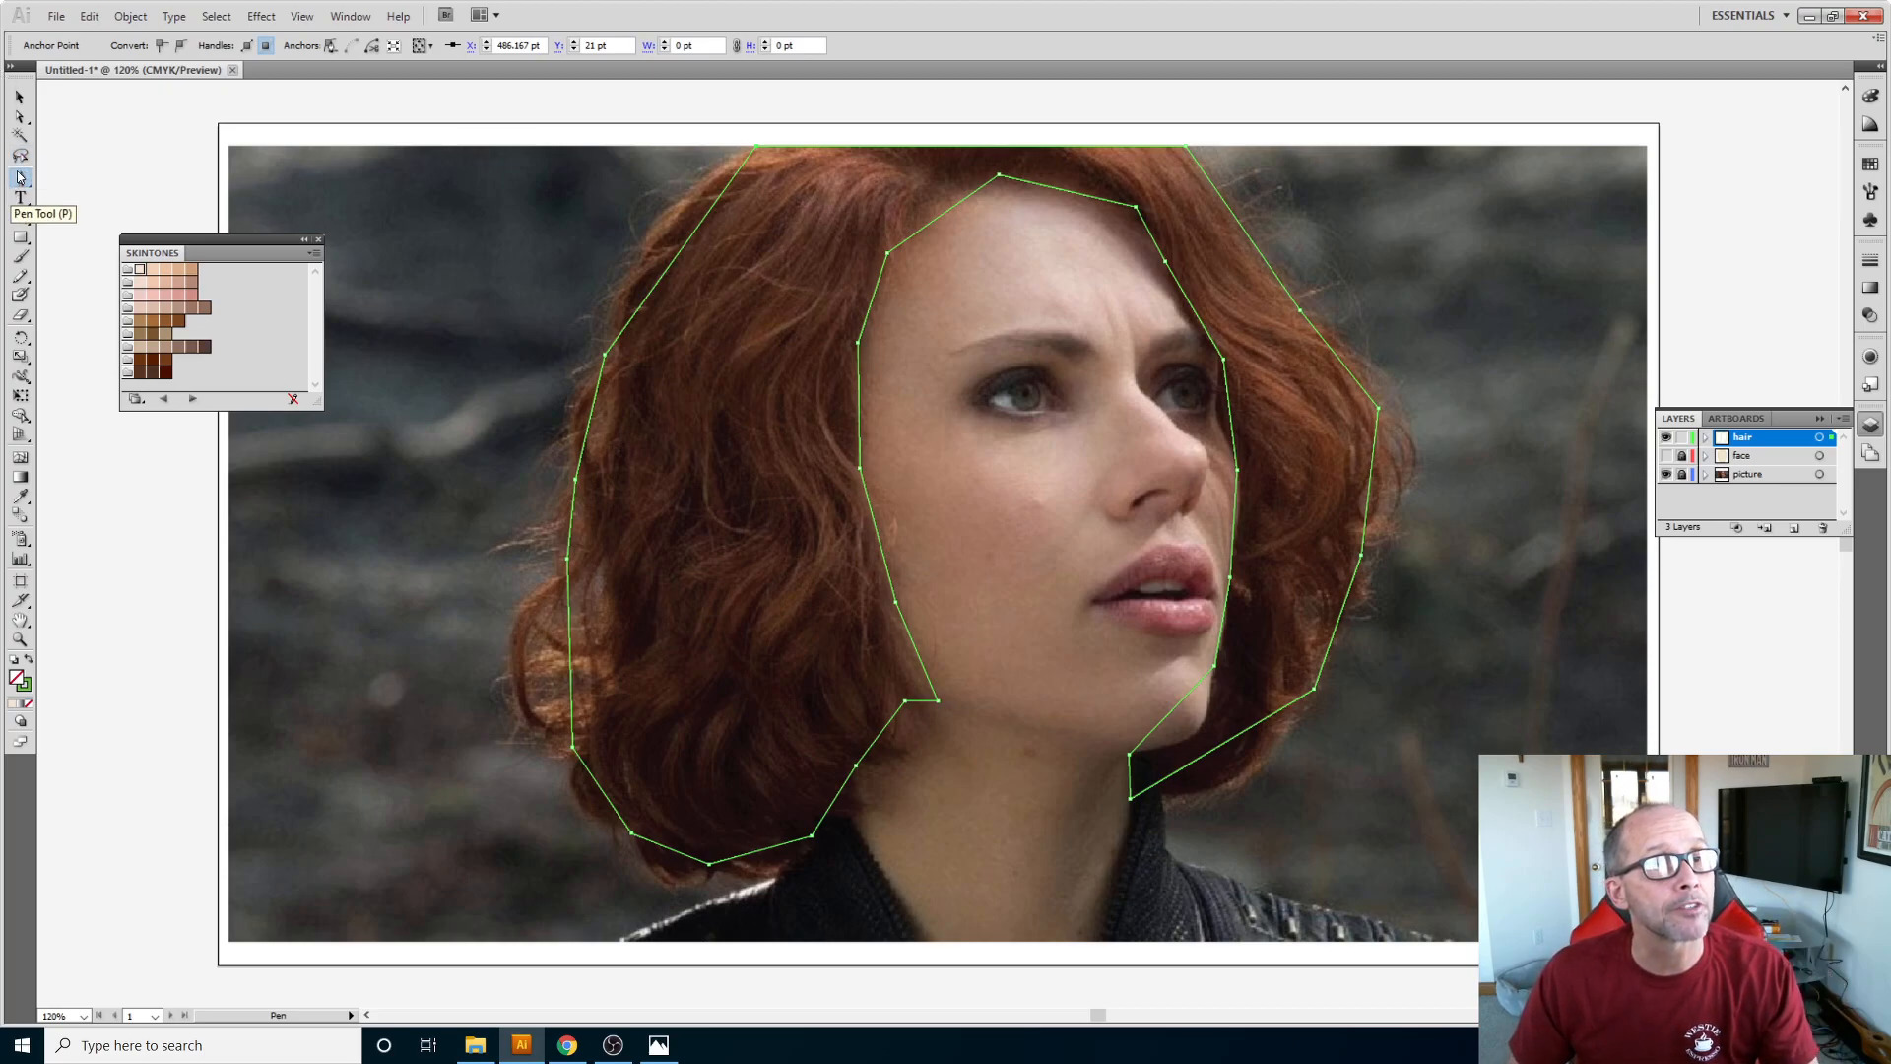
Step: Convert the anchors along the hair's outer edge behind the face into smooth curves, from the crown down to the collar
{"action": "left_click_drag", "start_coordinate": [20, 180], "coordinate": [106, 246]}
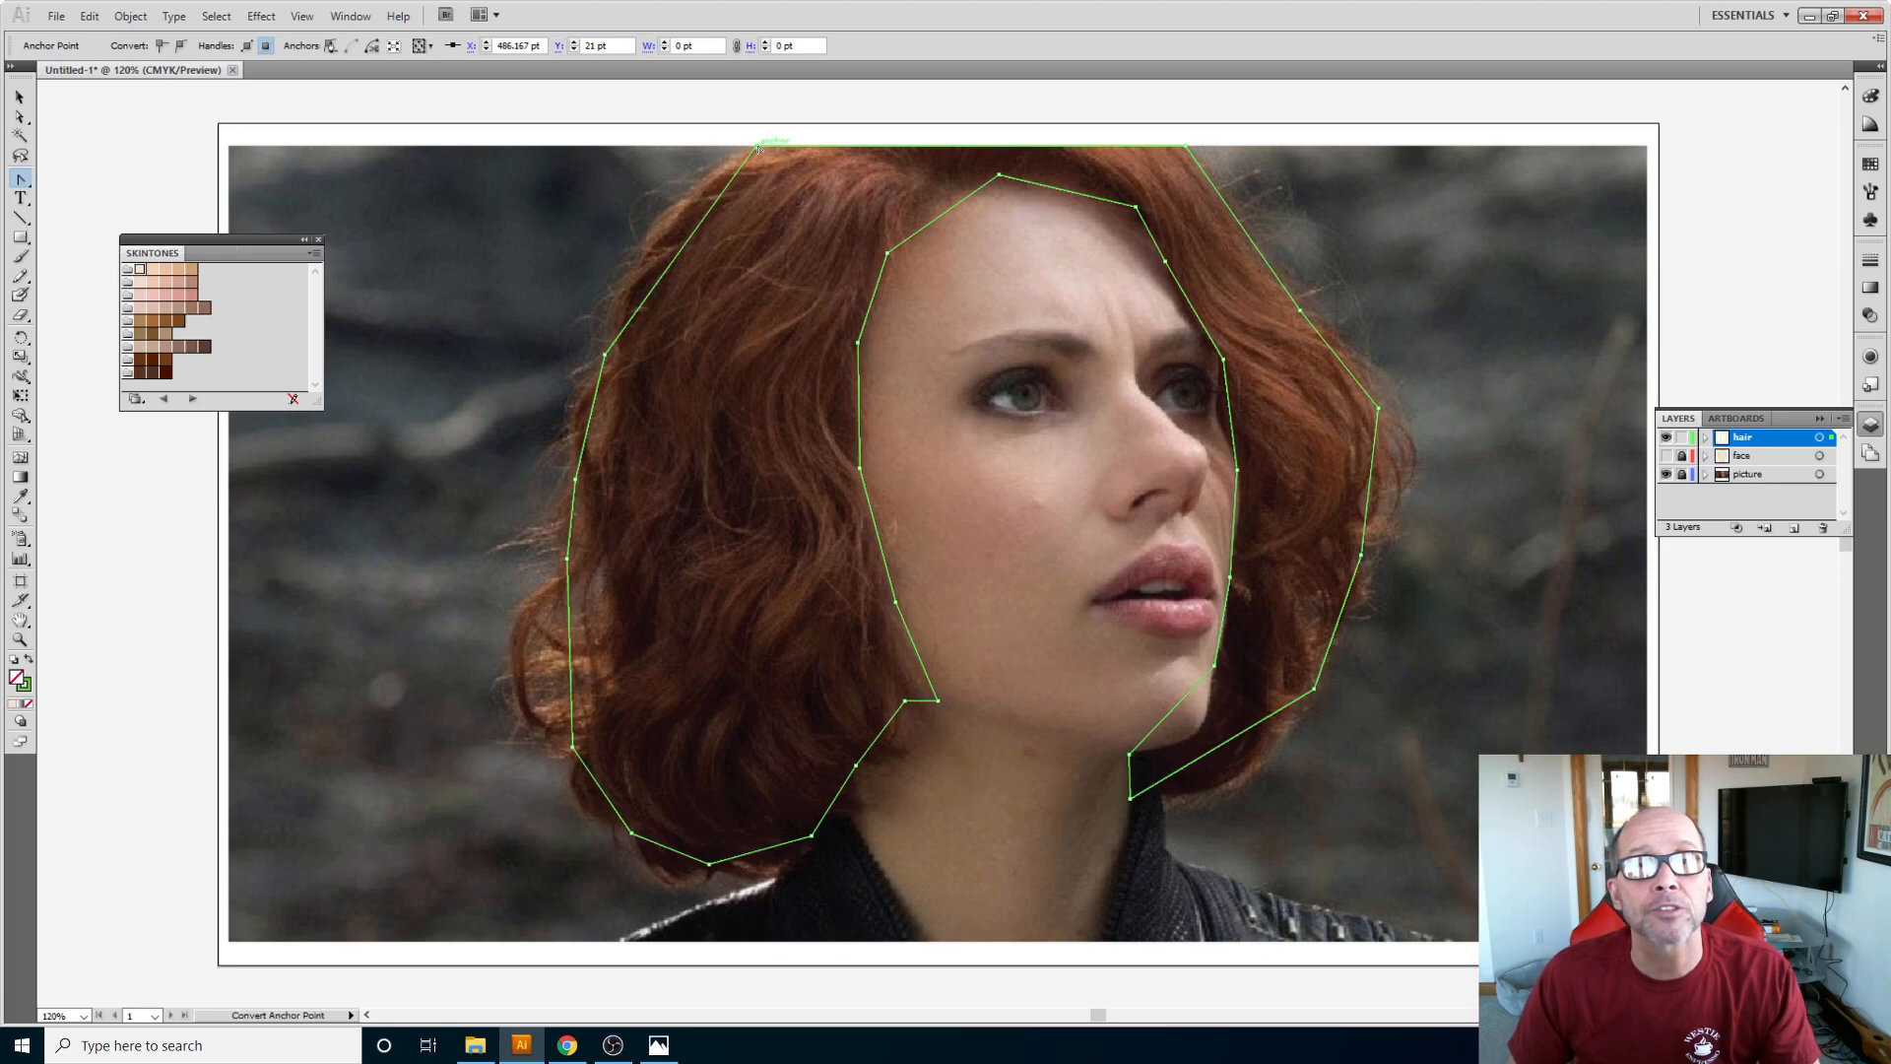
{"action": "left_click_drag", "start_coordinate": [758, 147], "coordinate": [705, 174]}
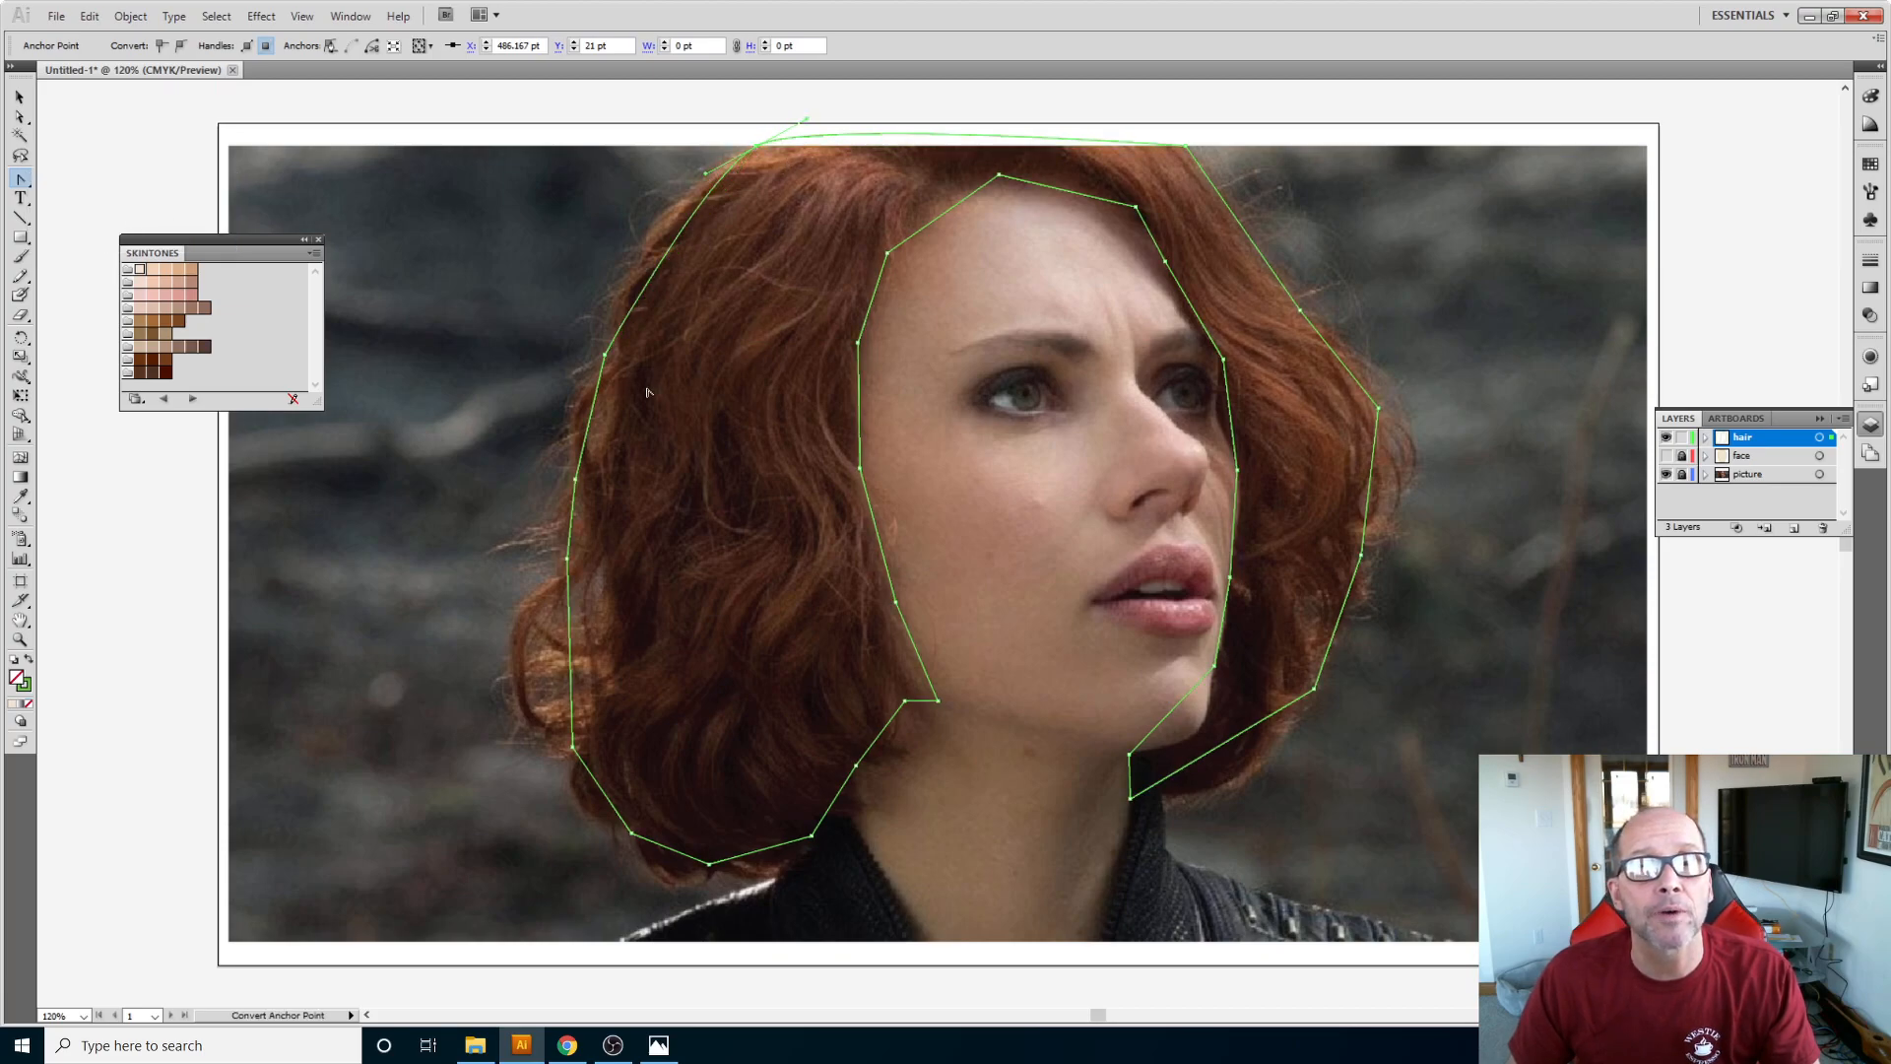
{"action": "left_click_drag", "start_coordinate": [604, 355], "coordinate": [588, 386]}
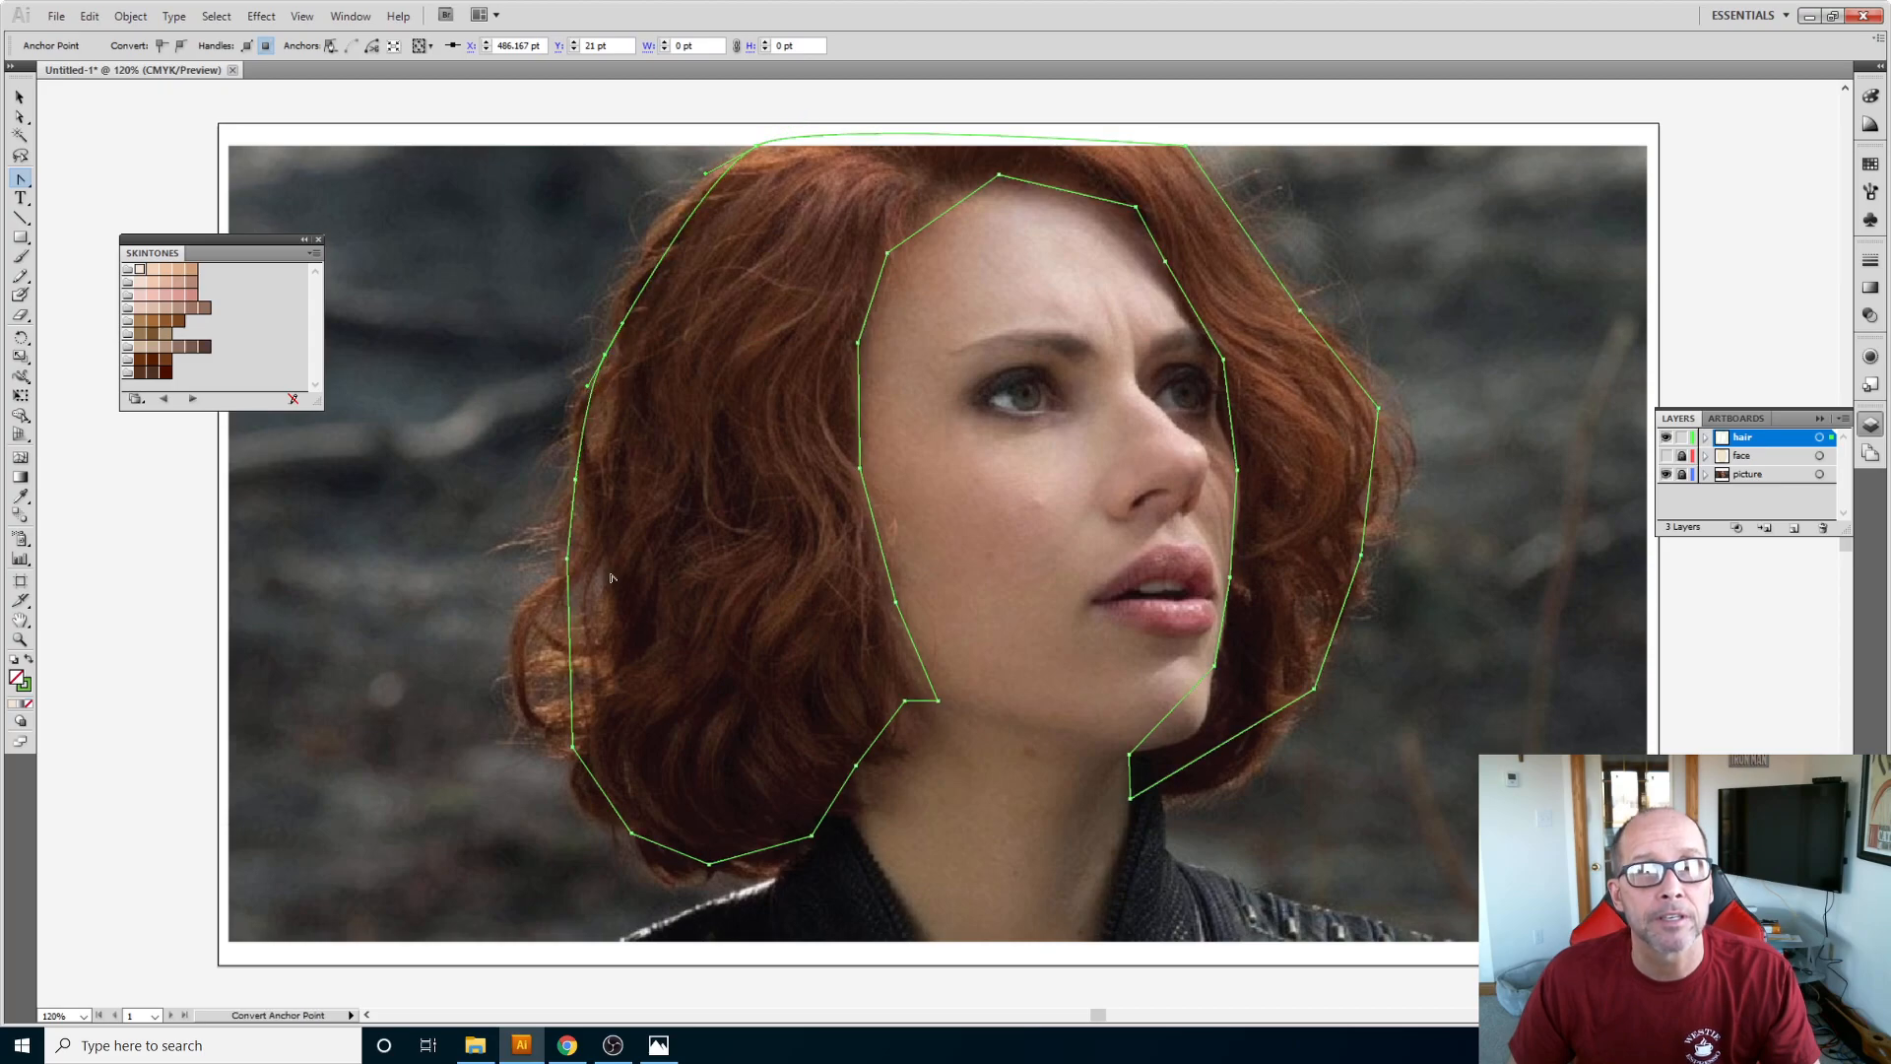
{"action": "left_click_drag", "start_coordinate": [567, 558], "coordinate": [558, 605]}
{"action": "mouse_move", "coordinate": [573, 746]}
{"action": "left_mouse_down"}
{"action": "mouse_move", "coordinate": [594, 755]}
{"action": "mouse_move", "coordinate": [569, 779]}
{"action": "left_mouse_up"}
{"action": "left_click_drag", "start_coordinate": [632, 835], "coordinate": [853, 839]}
Step: Curve the near-side inner hair edge by converting its anchors from the neck and jaw up to the temple
{"action": "left_click_drag", "start_coordinate": [856, 765], "coordinate": [881, 765]}
{"action": "left_click_drag", "start_coordinate": [904, 700], "coordinate": [948, 693]}
{"action": "left_click_drag", "start_coordinate": [896, 601], "coordinate": [901, 589]}
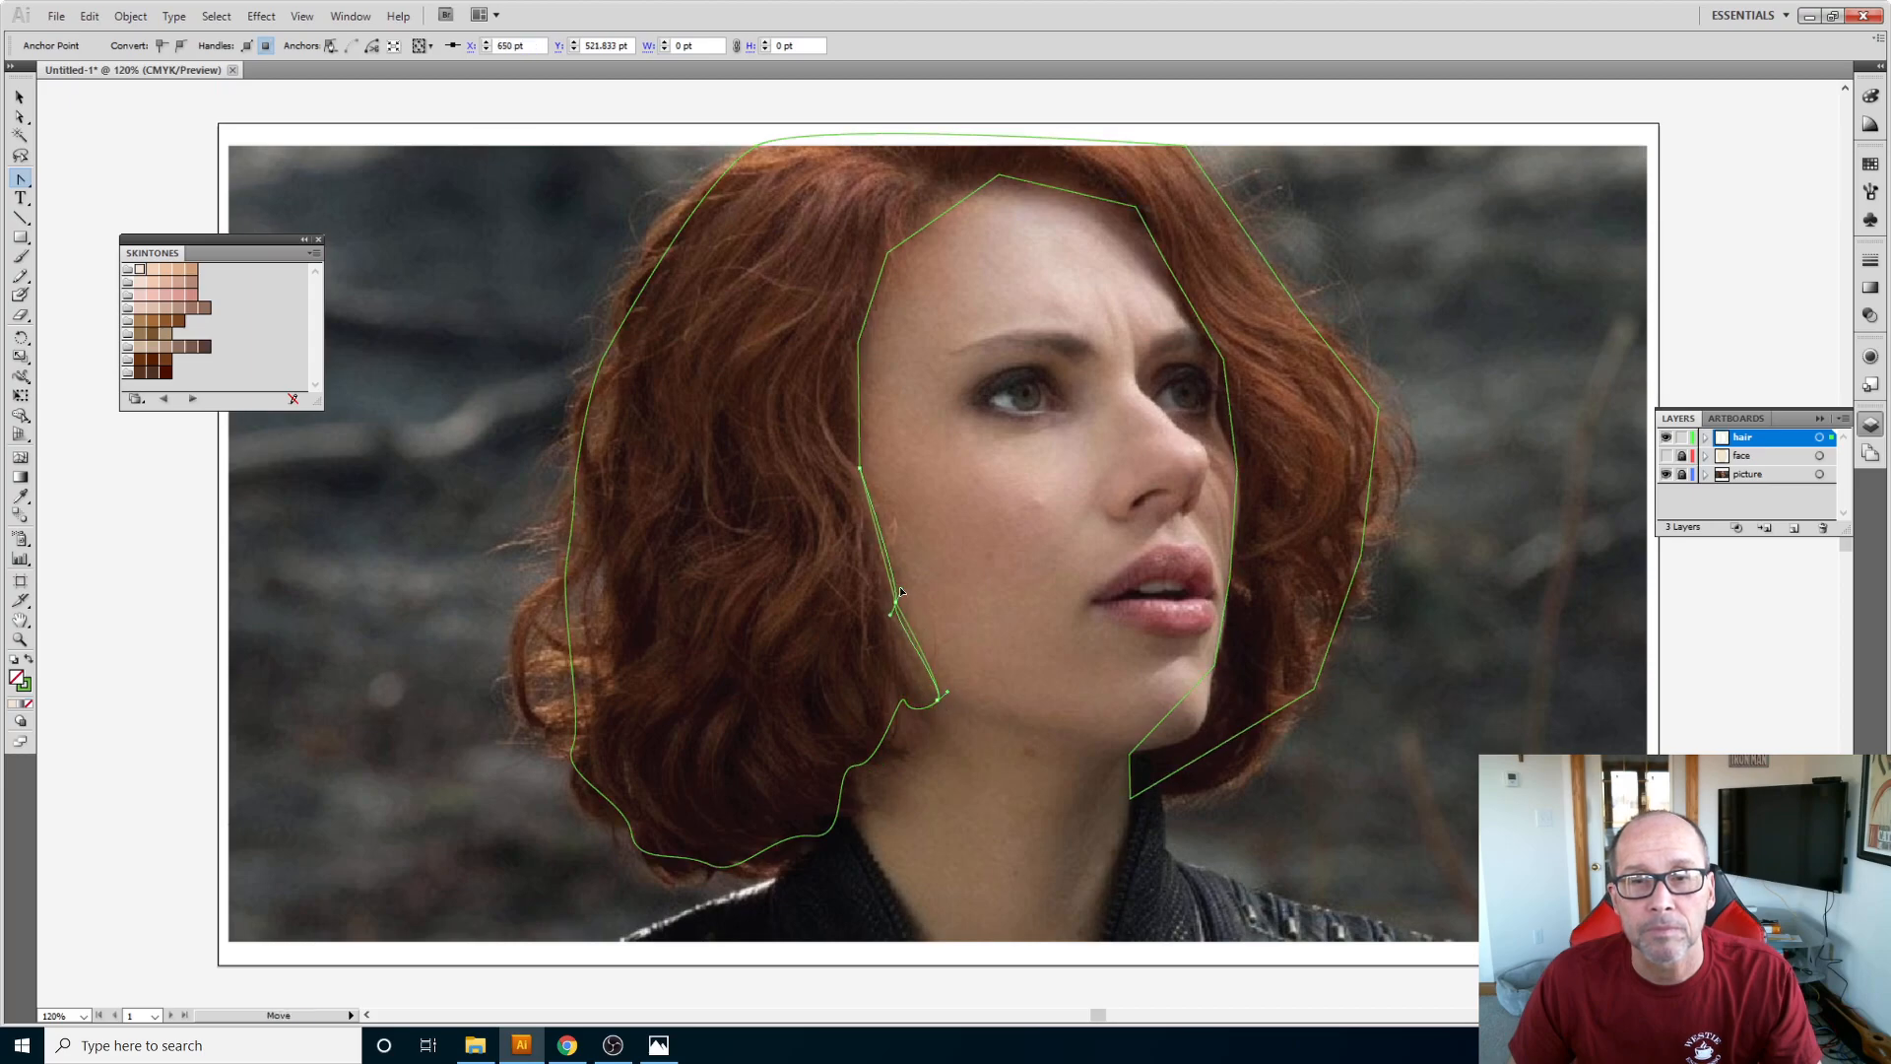
{"action": "left_click_drag", "start_coordinate": [860, 469], "coordinate": [870, 459]}
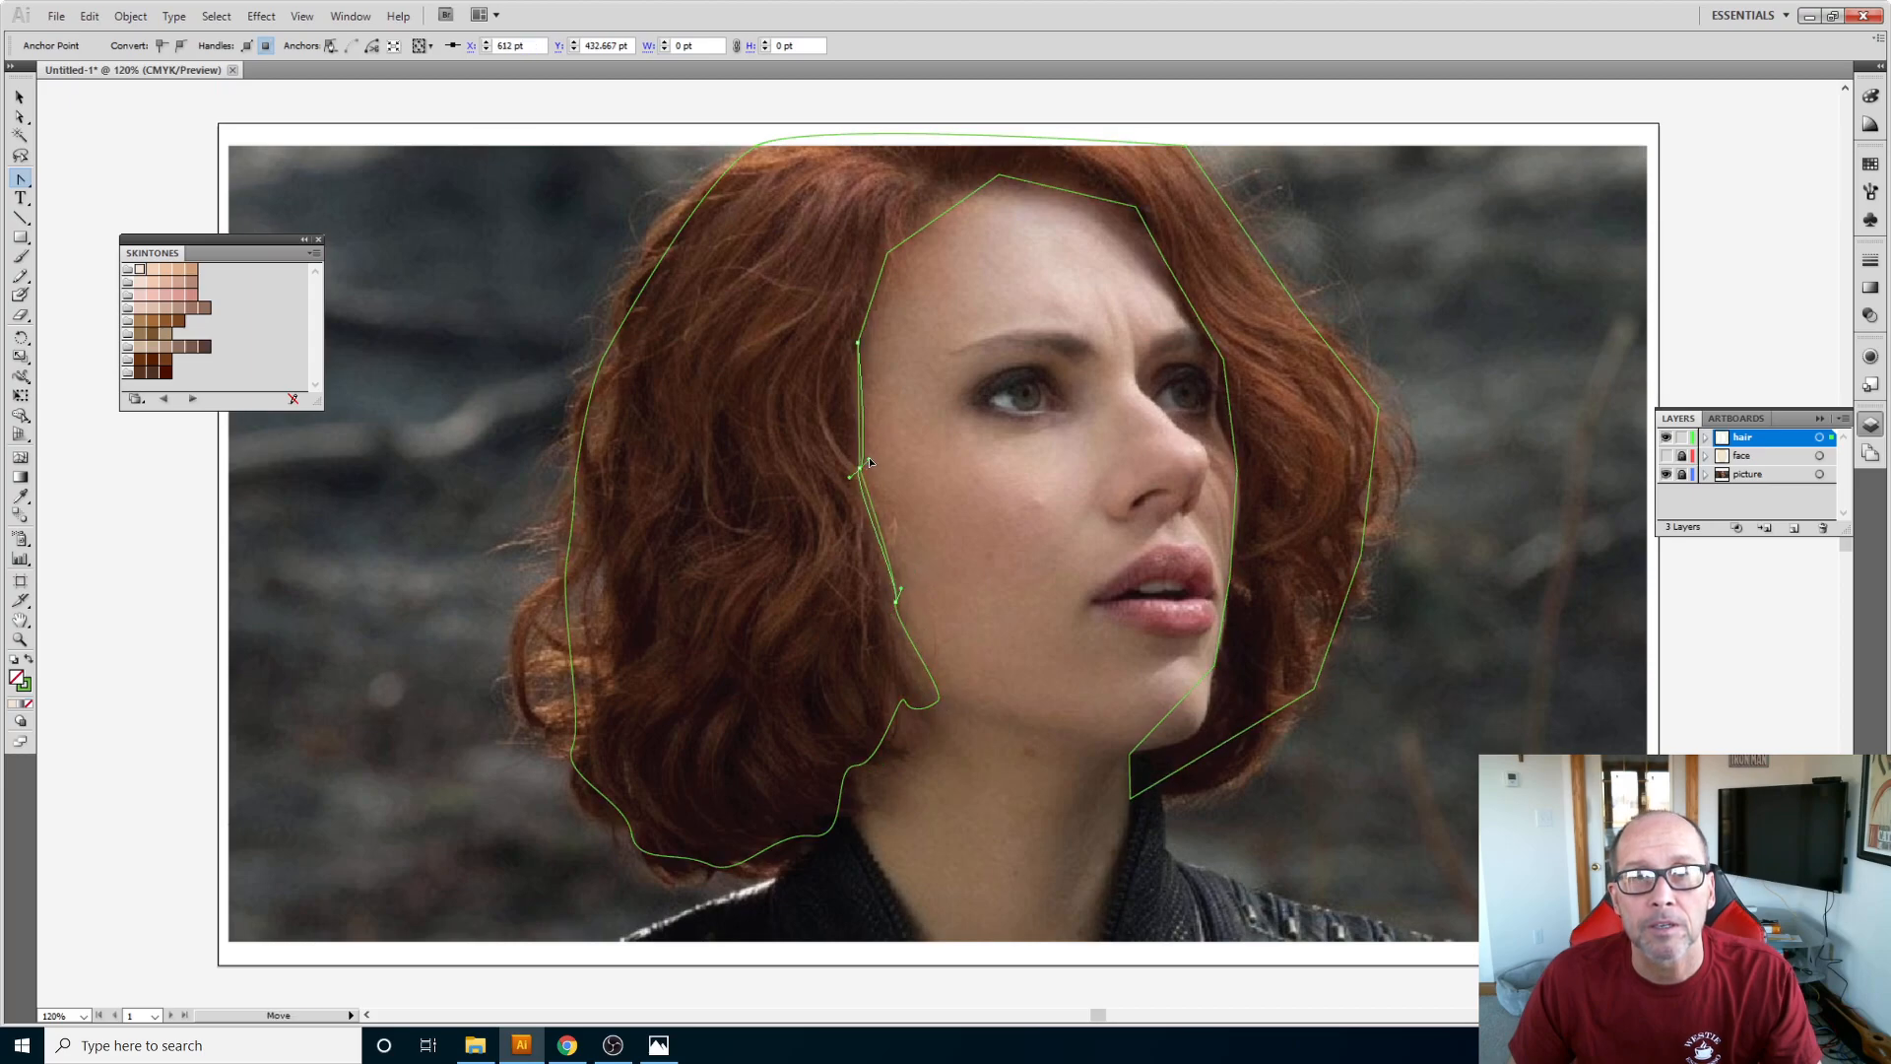
{"action": "left_click_drag", "start_coordinate": [858, 342], "coordinate": [886, 326]}
{"action": "left_click_drag", "start_coordinate": [887, 253], "coordinate": [922, 255]}
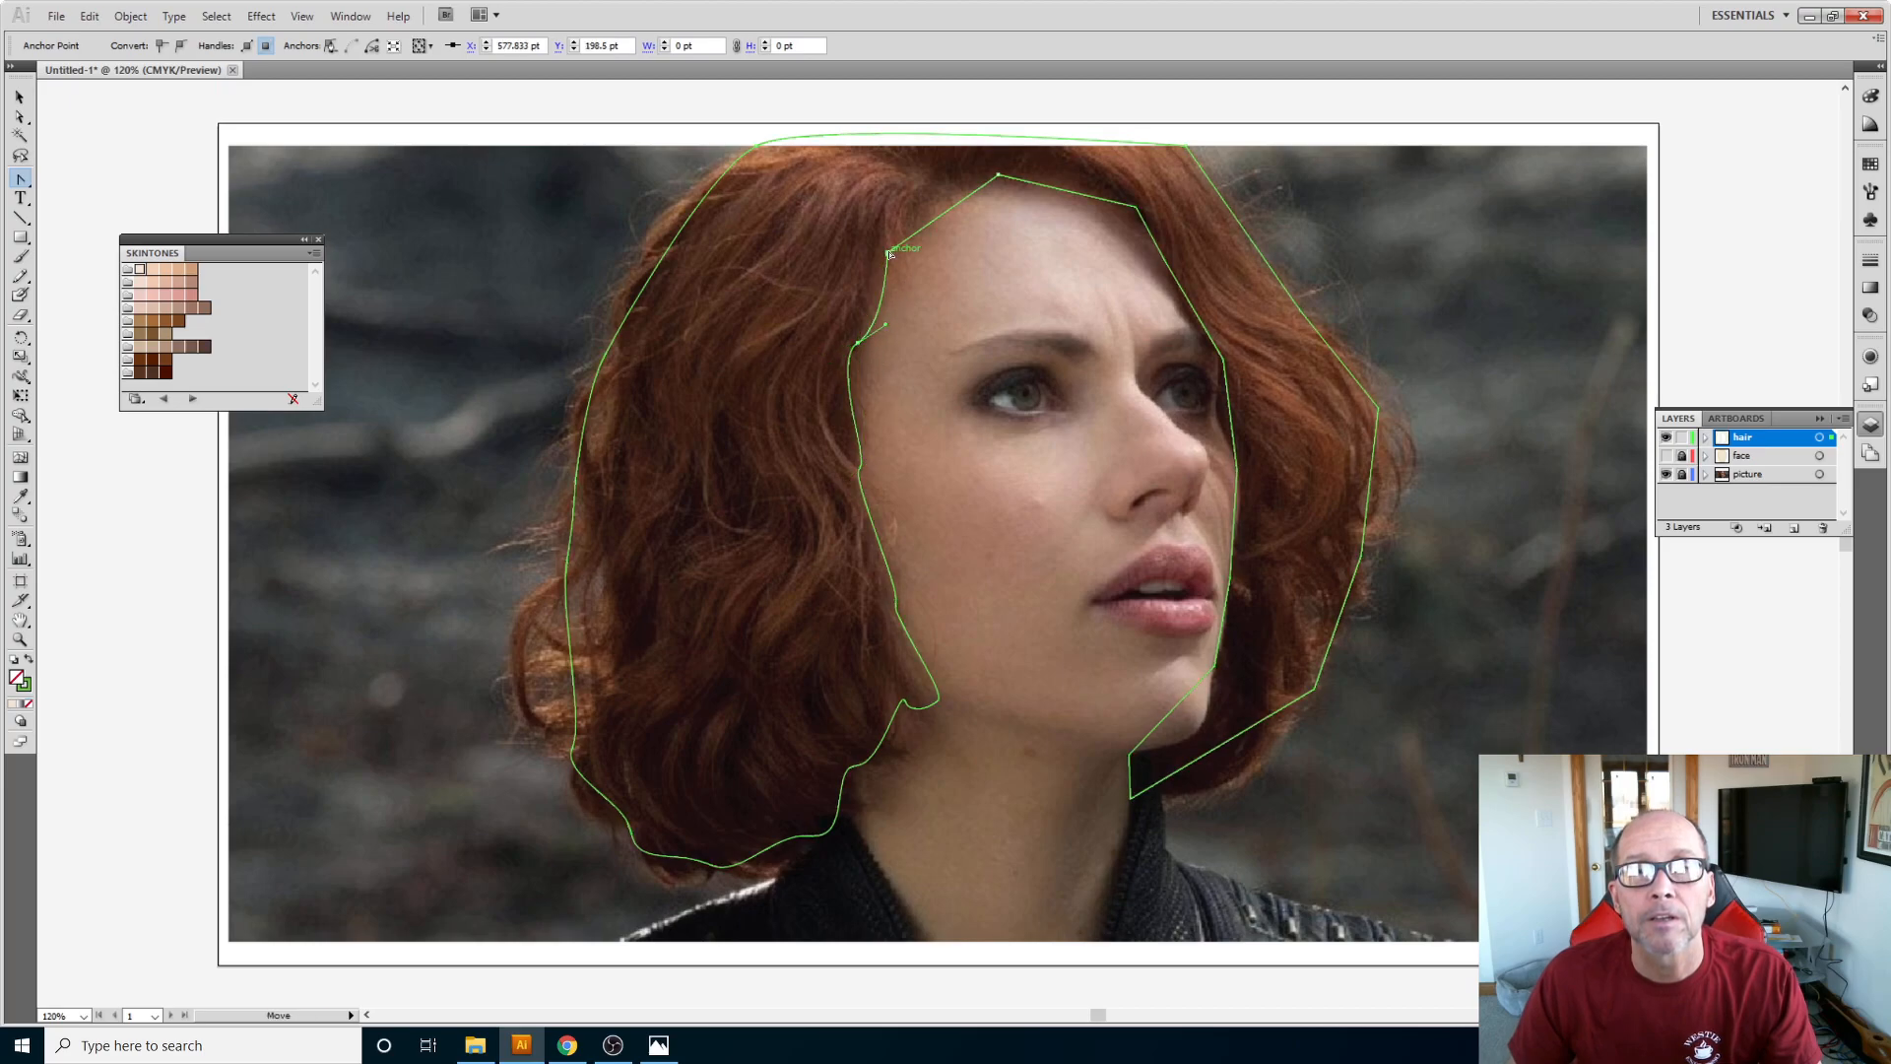
{"action": "left_click", "coordinate": [1005, 181]}
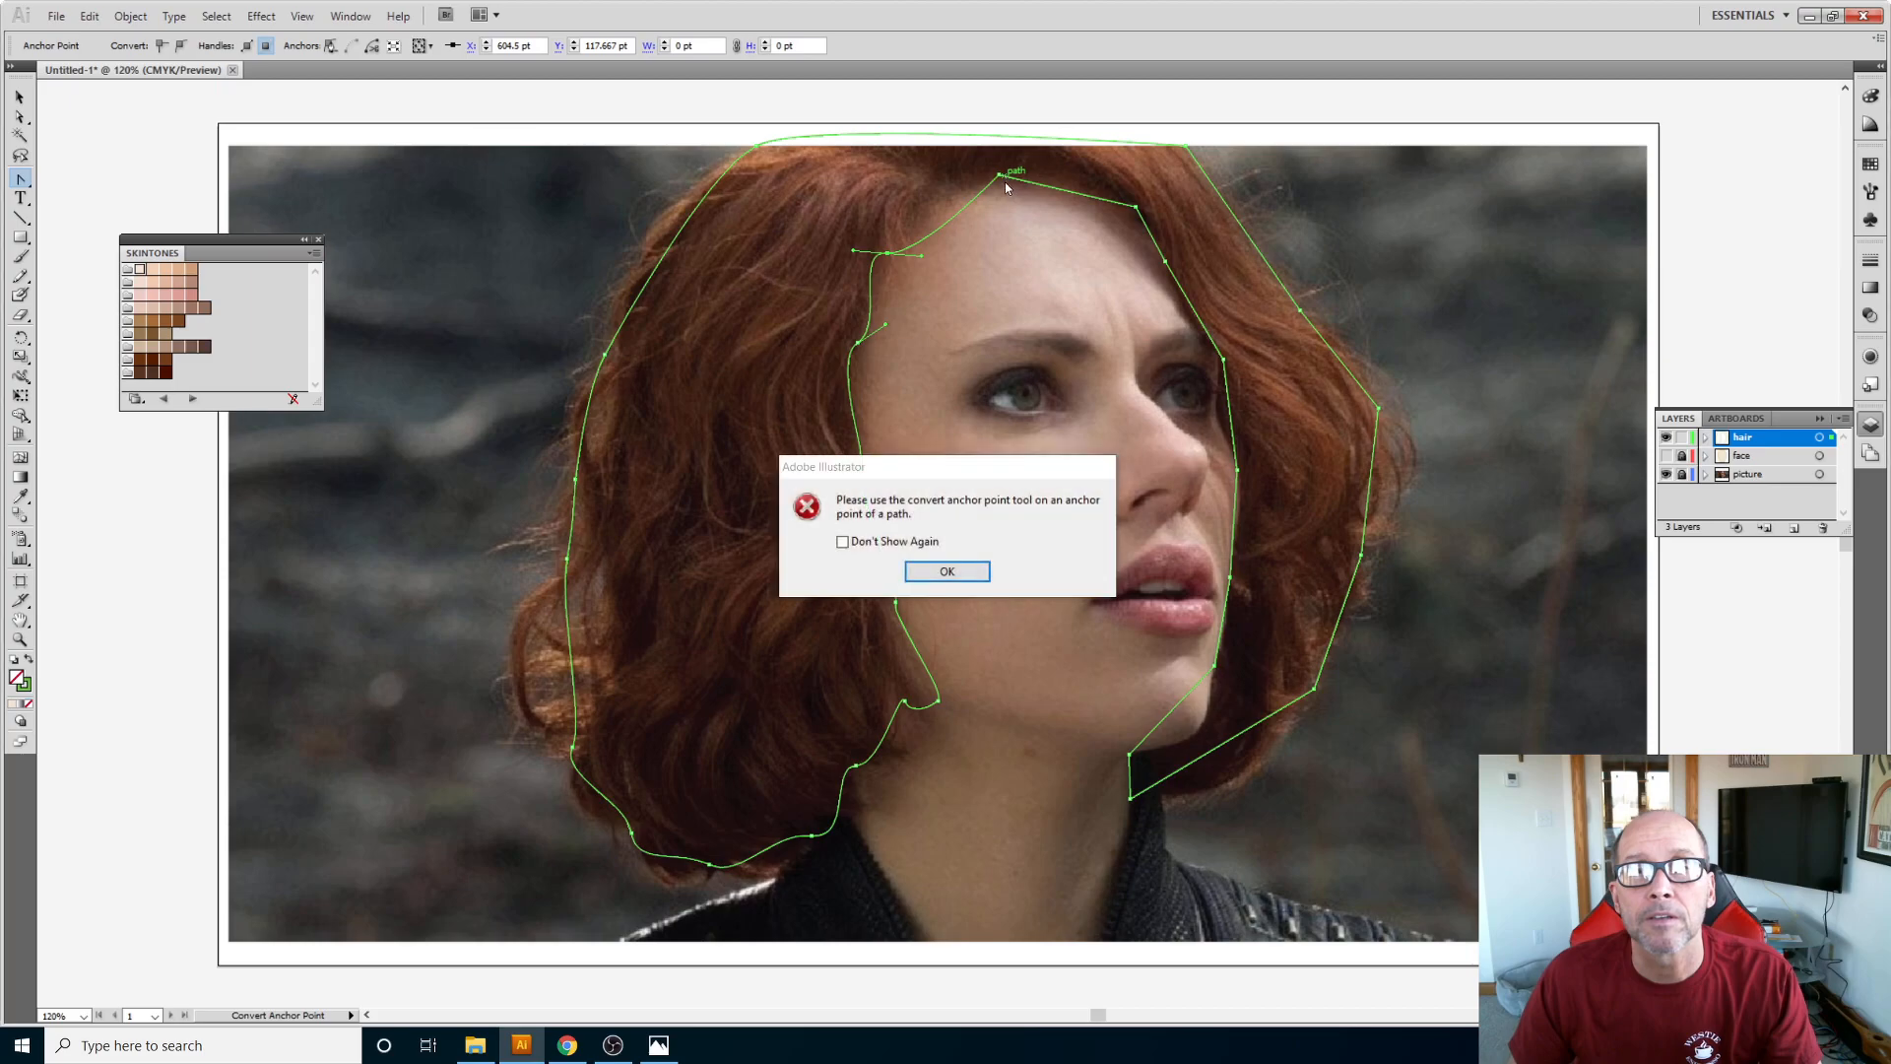
{"action": "left_click", "coordinate": [941, 569]}
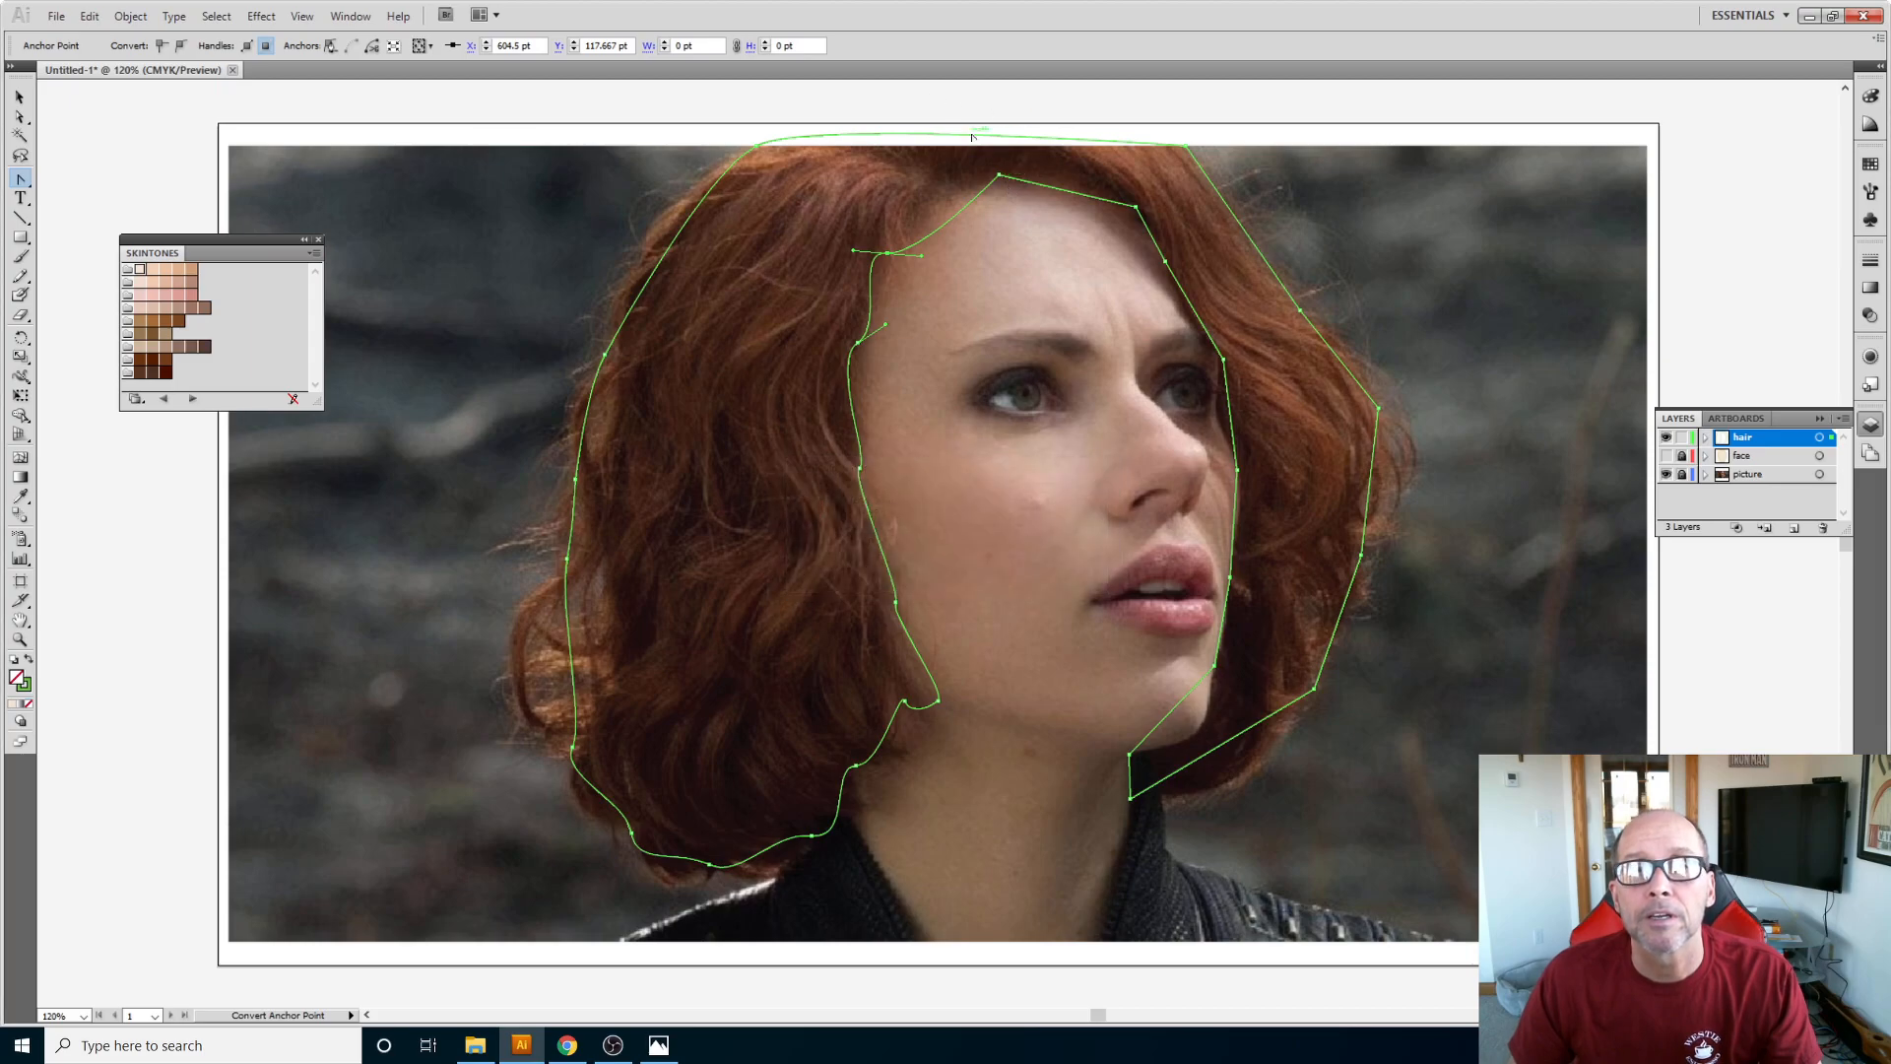
{"action": "left_click", "coordinate": [1005, 182]}
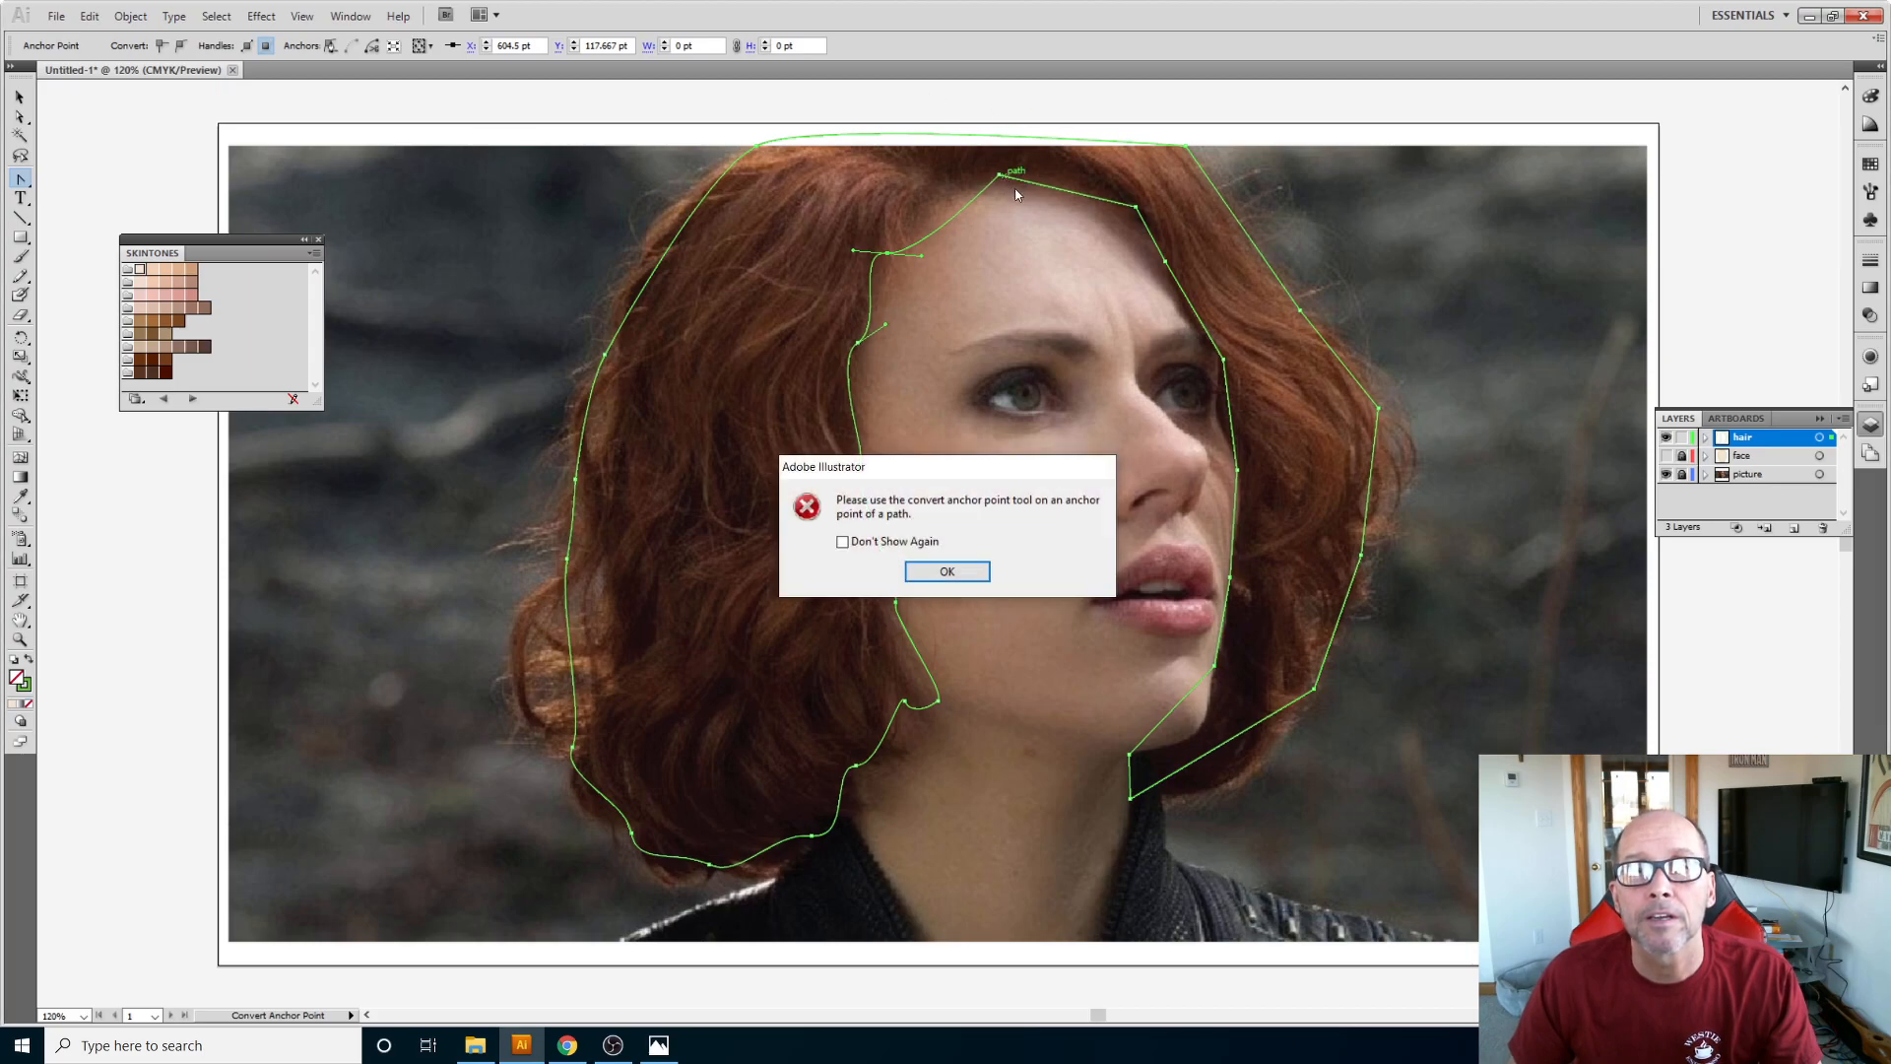
{"action": "left_click", "coordinate": [949, 570]}
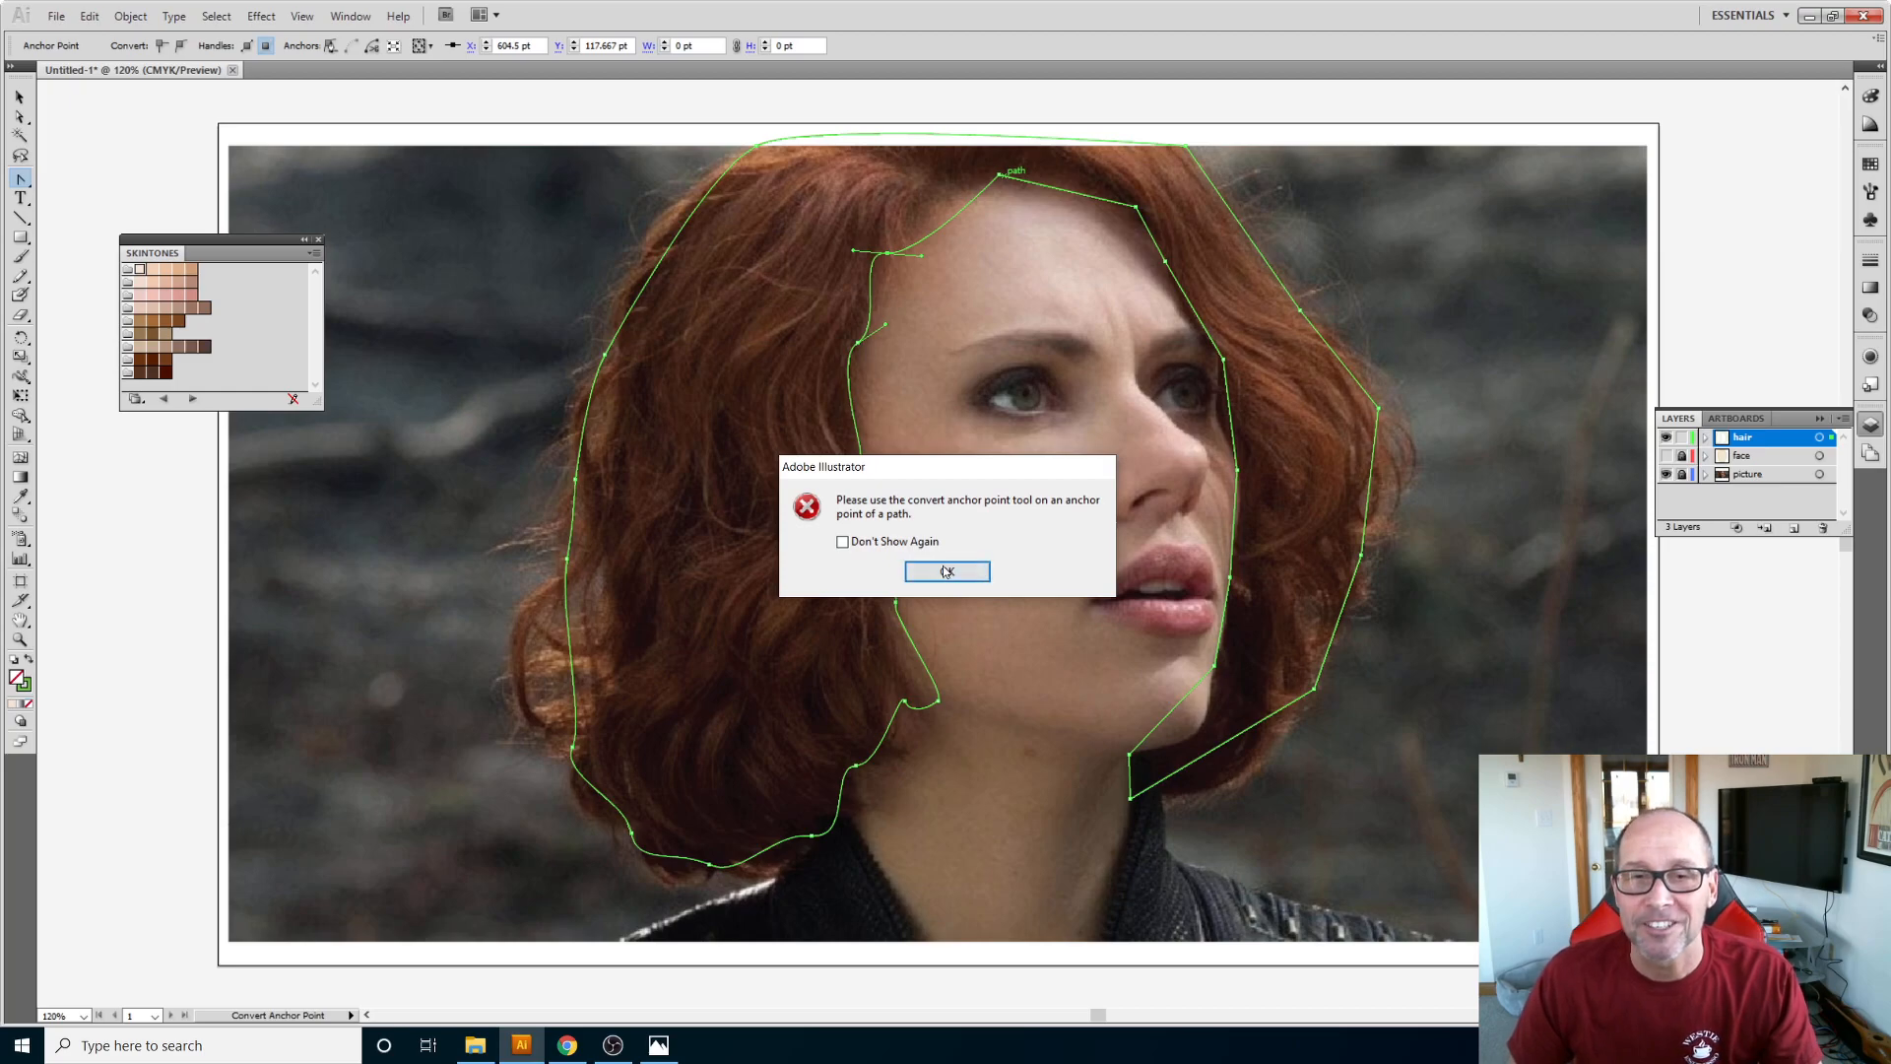
Step: Convert the inner hair edge anchors into smooth curves from the top of the forehead down the far cheek to the neck
{"action": "left_click_drag", "start_coordinate": [1001, 176], "coordinate": [1015, 178]}
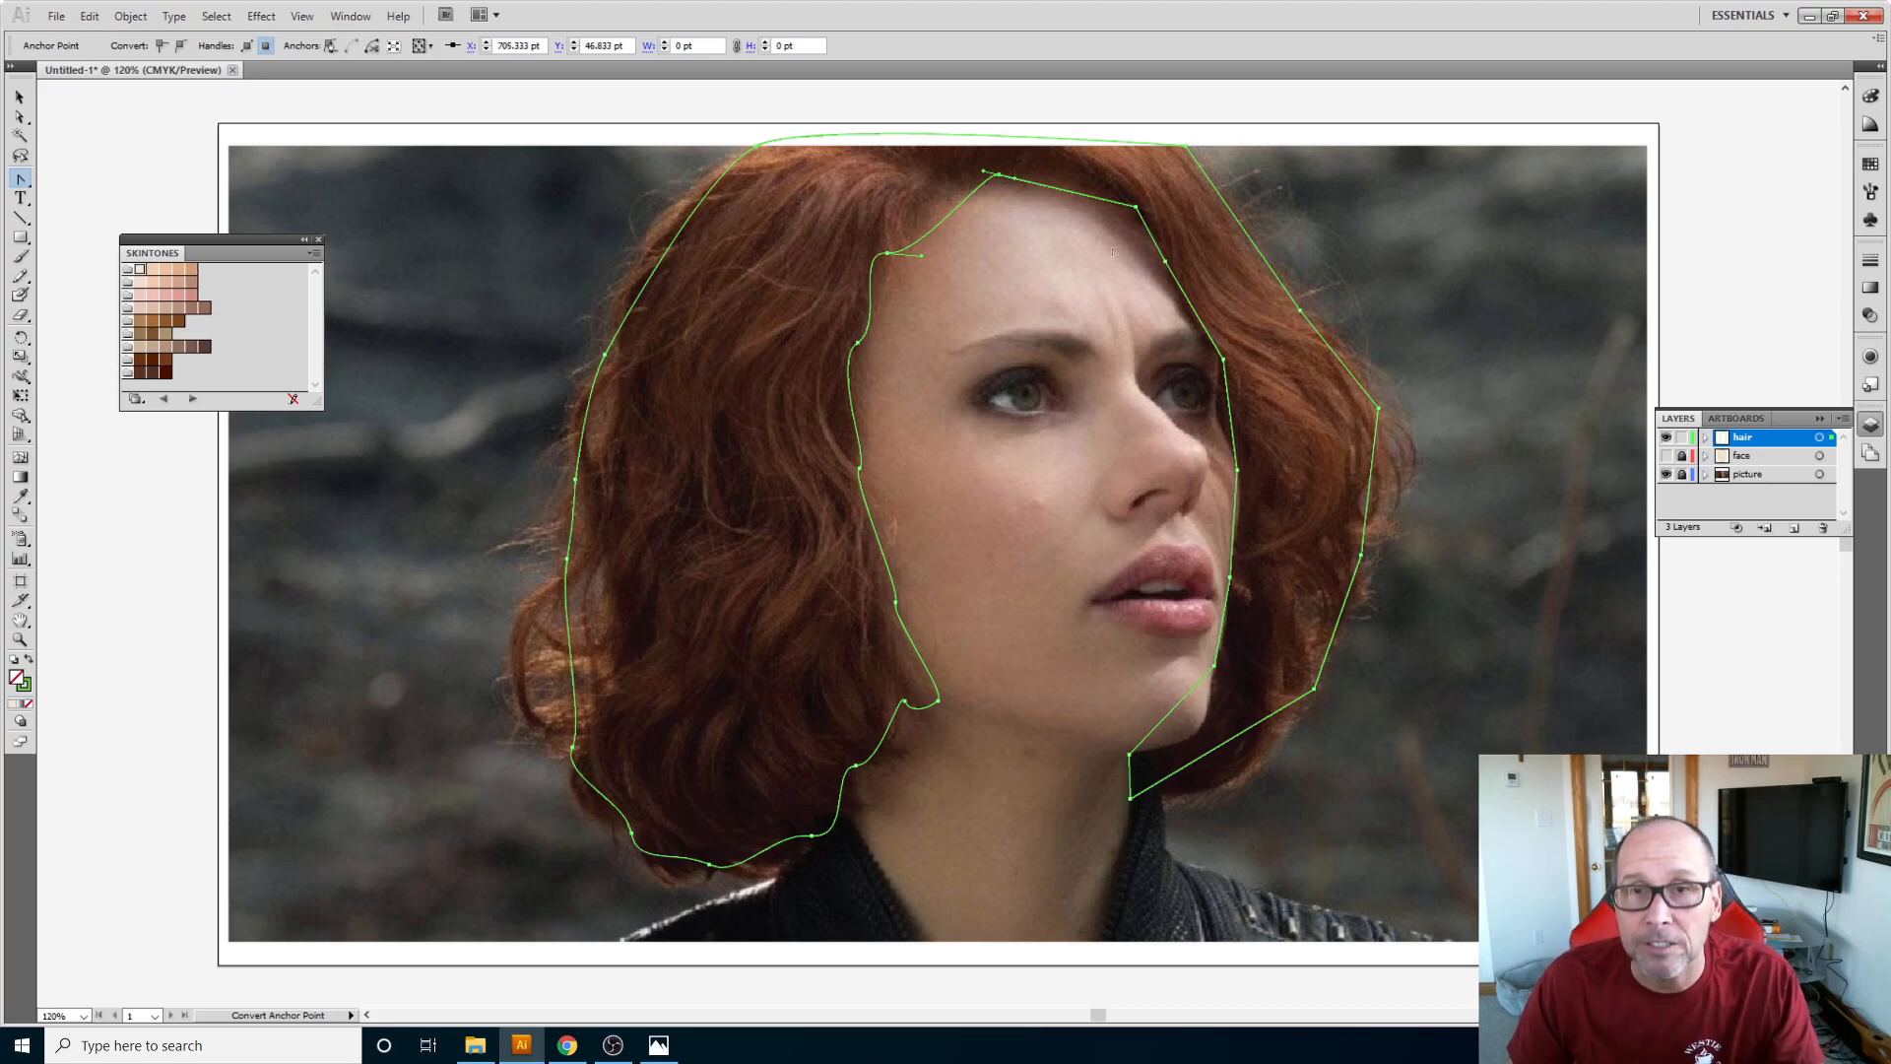
{"action": "left_click_drag", "start_coordinate": [1137, 207], "coordinate": [1167, 220]}
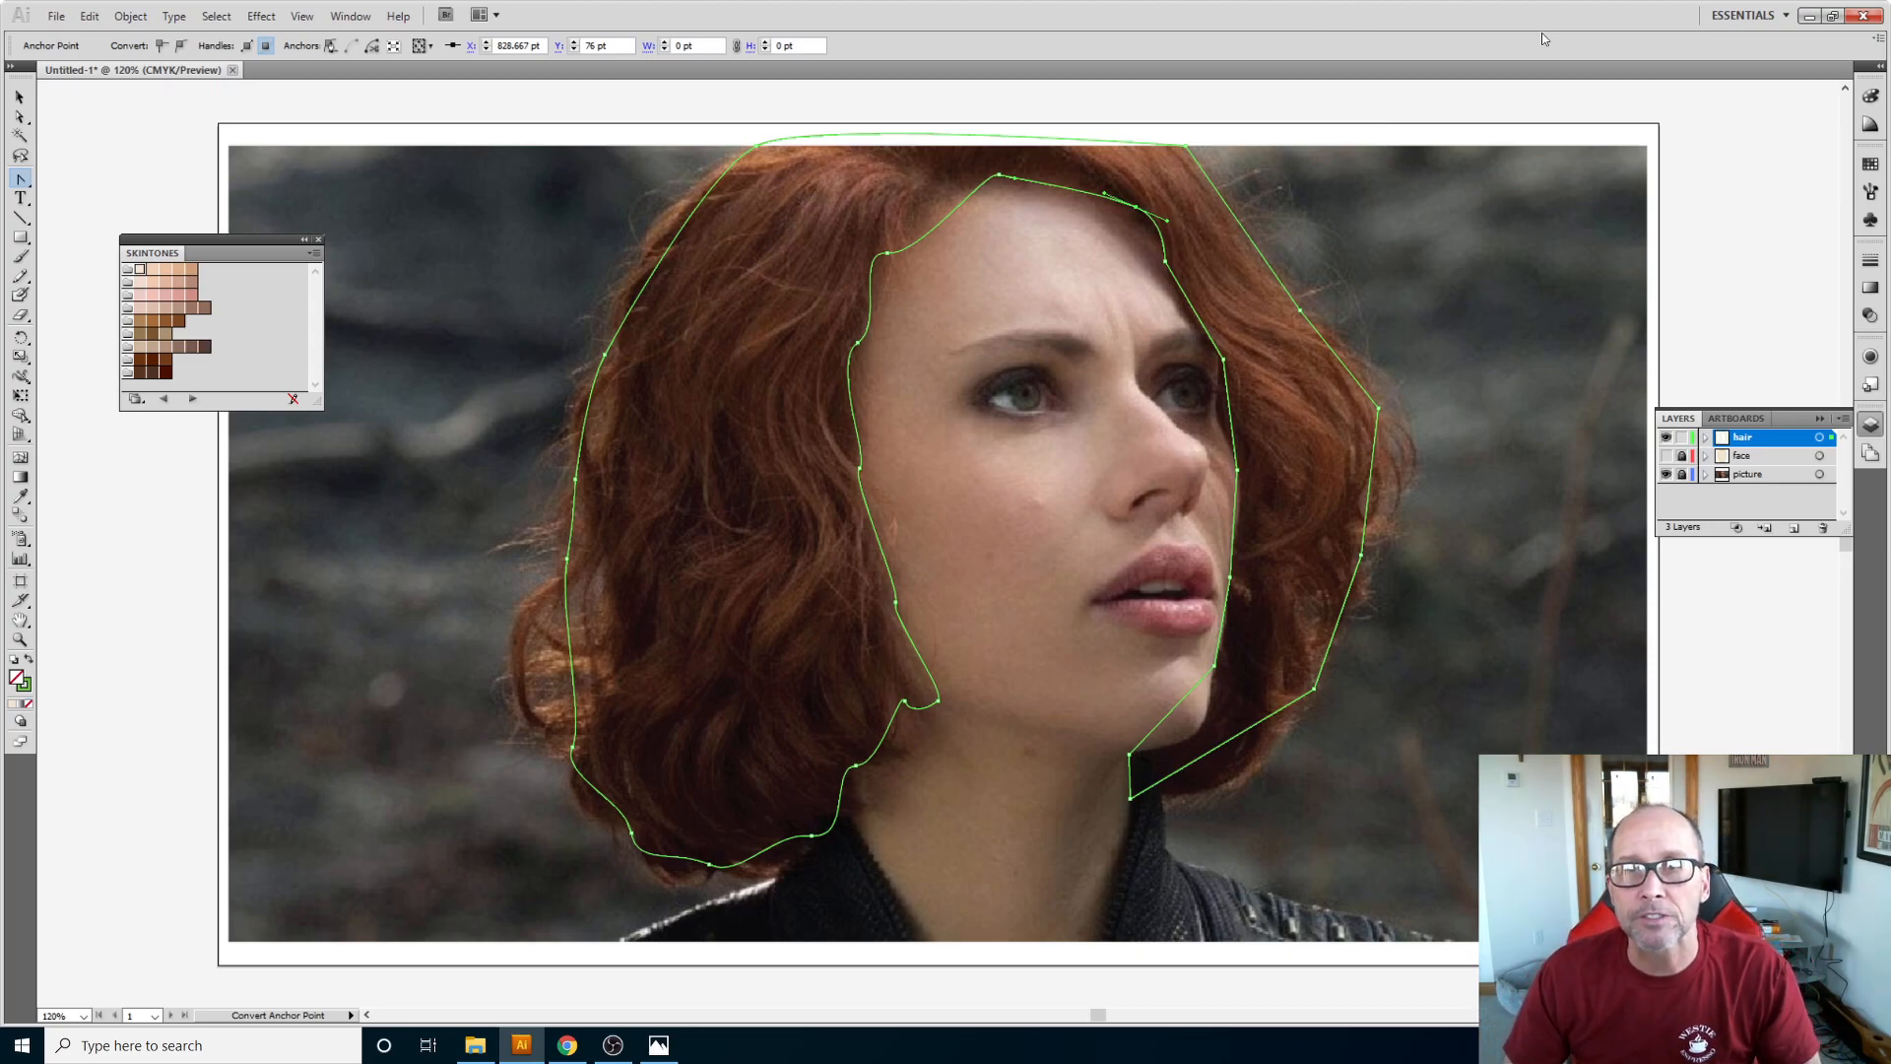
{"action": "left_click_drag", "start_coordinate": [1167, 261], "coordinate": [1177, 280]}
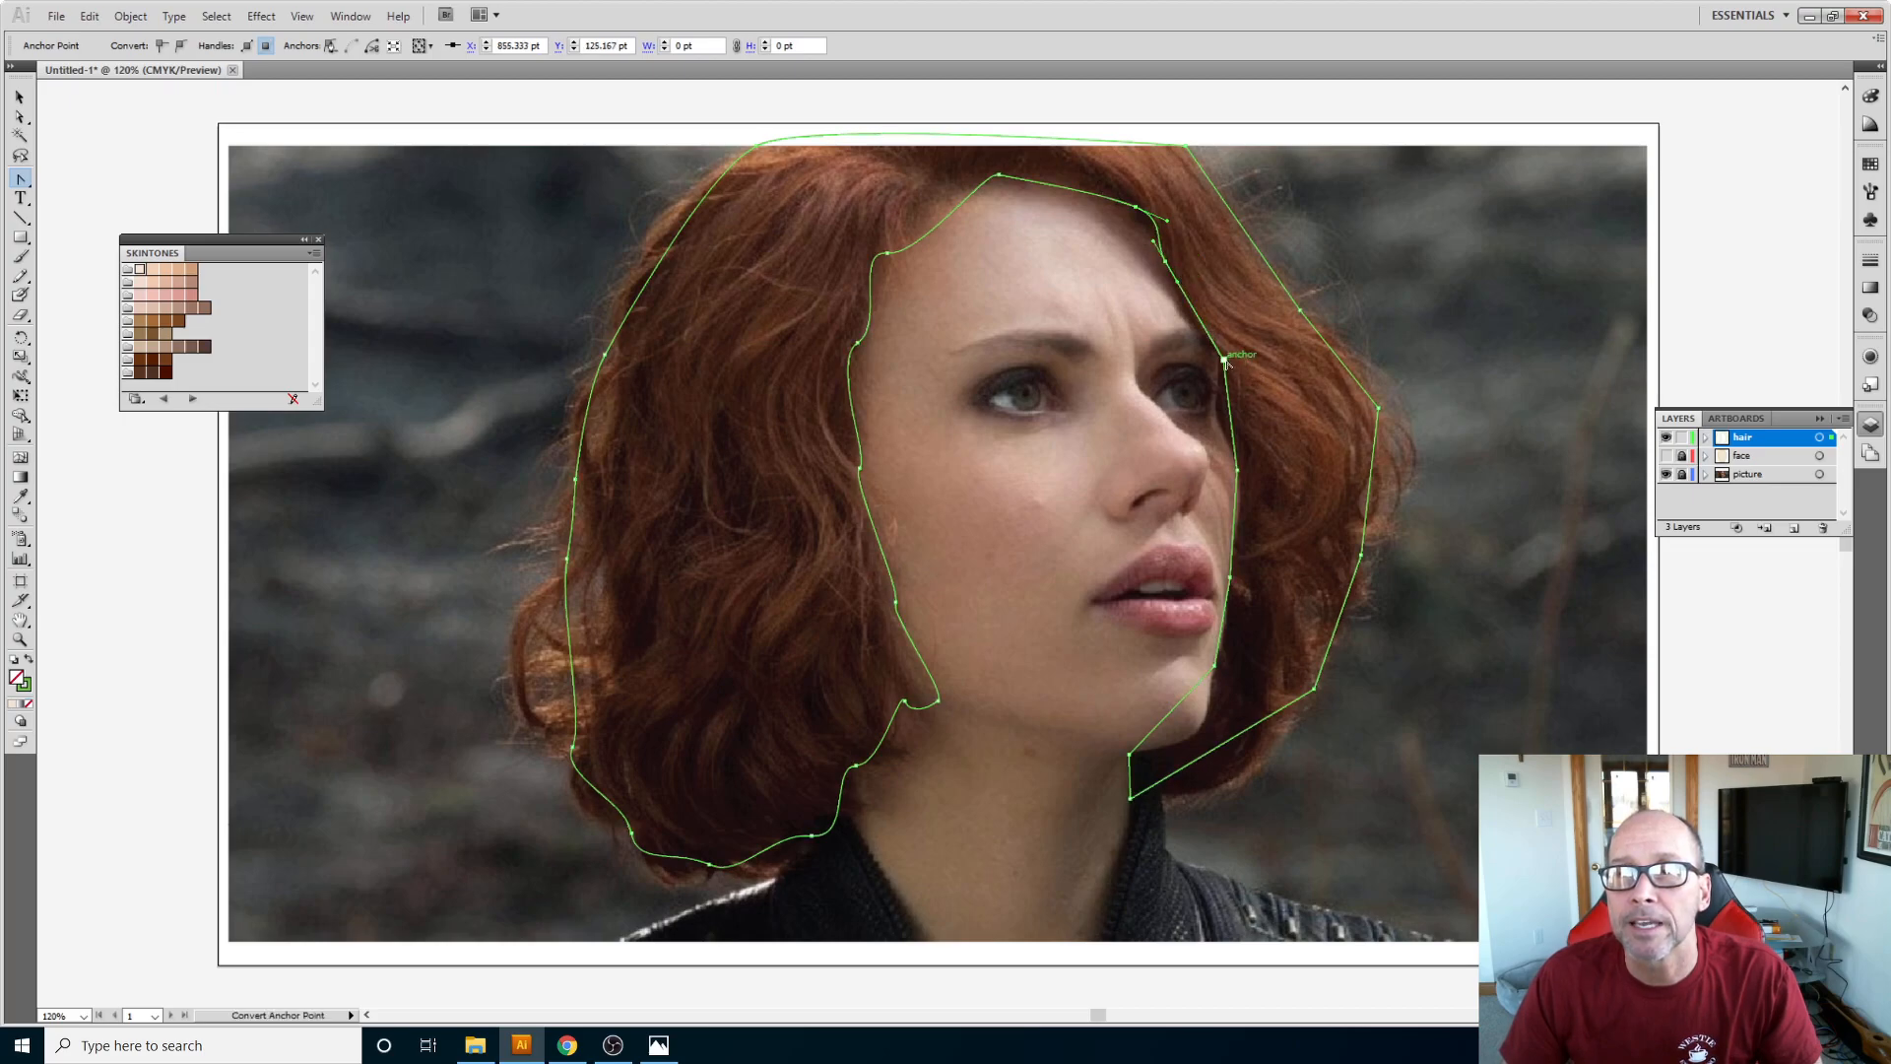
{"action": "left_click_drag", "start_coordinate": [1223, 359], "coordinate": [1233, 369]}
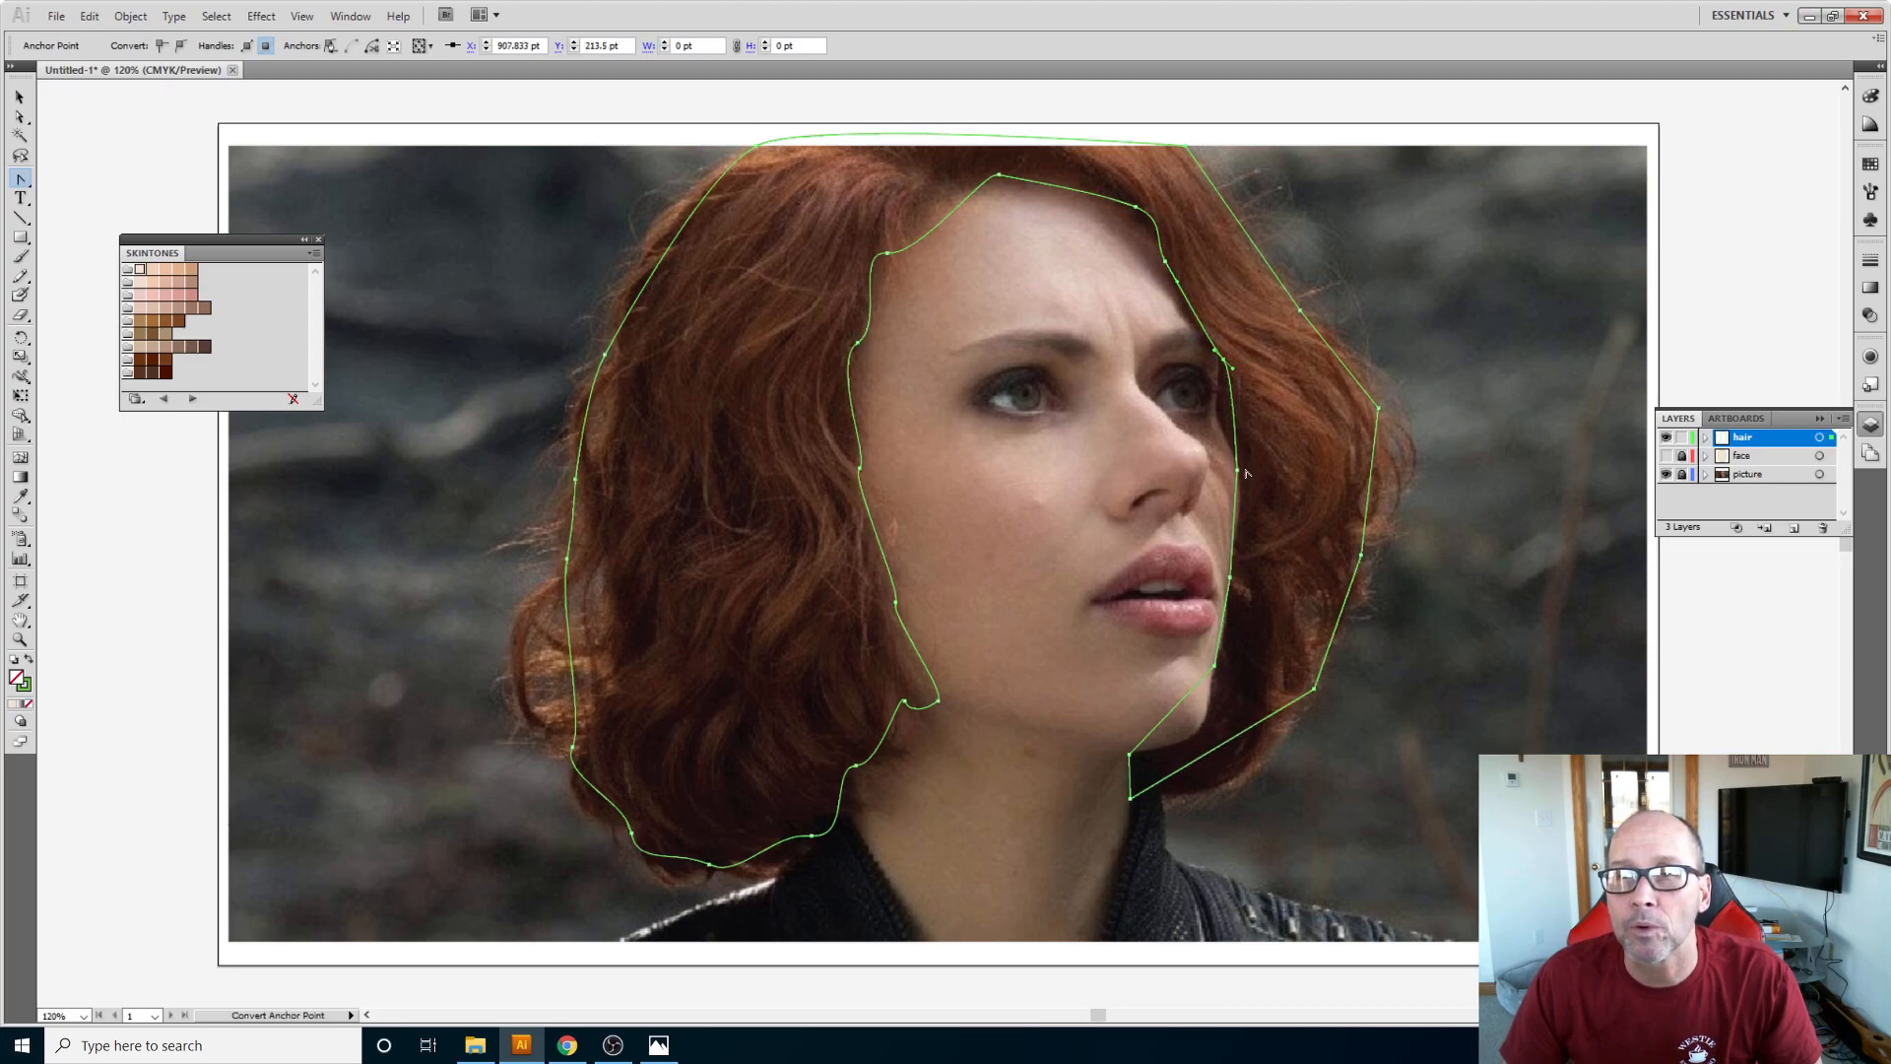
{"action": "left_click_drag", "start_coordinate": [1237, 469], "coordinate": [1250, 494]}
{"action": "left_click_drag", "start_coordinate": [1230, 579], "coordinate": [1235, 594]}
{"action": "left_click_drag", "start_coordinate": [1214, 667], "coordinate": [1172, 812]}
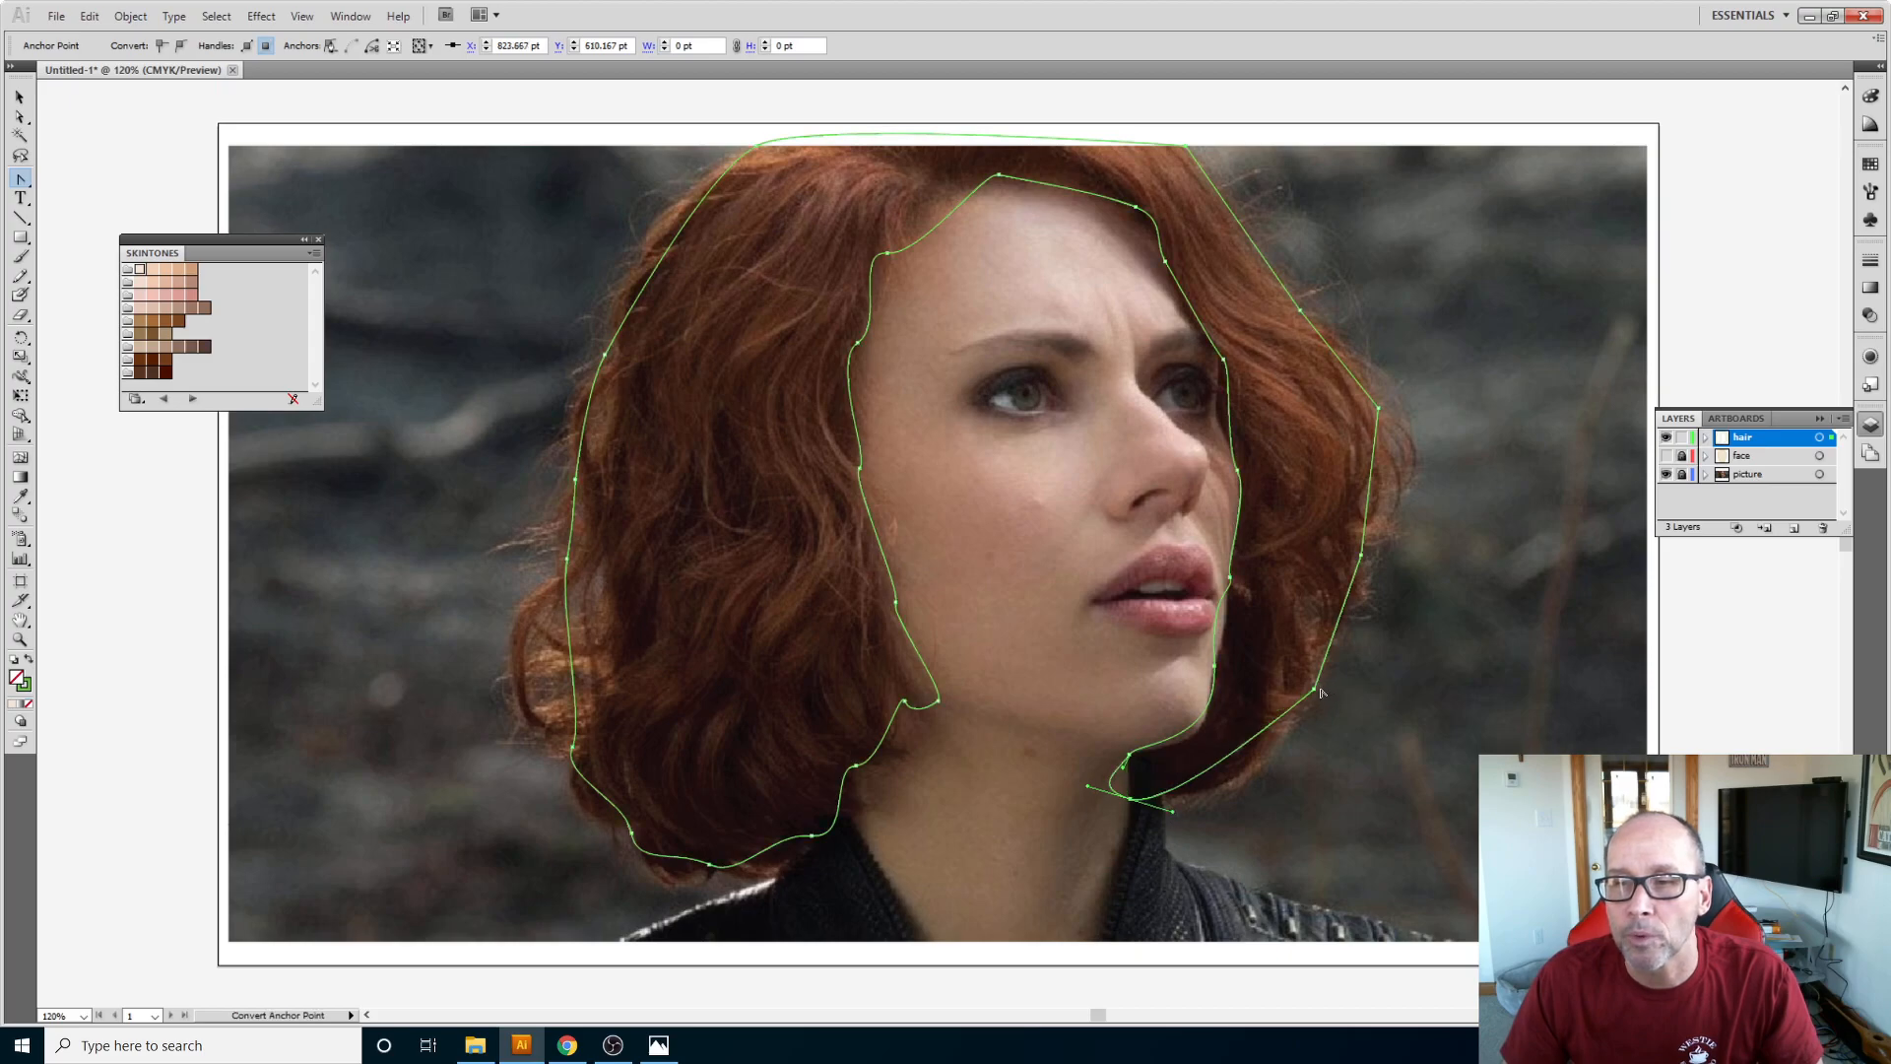
Step: Smooth the outer edge of the far-side hair by converting its anchors from below the cheek up to the crown
{"action": "left_click_drag", "start_coordinate": [1315, 688], "coordinate": [1344, 675]}
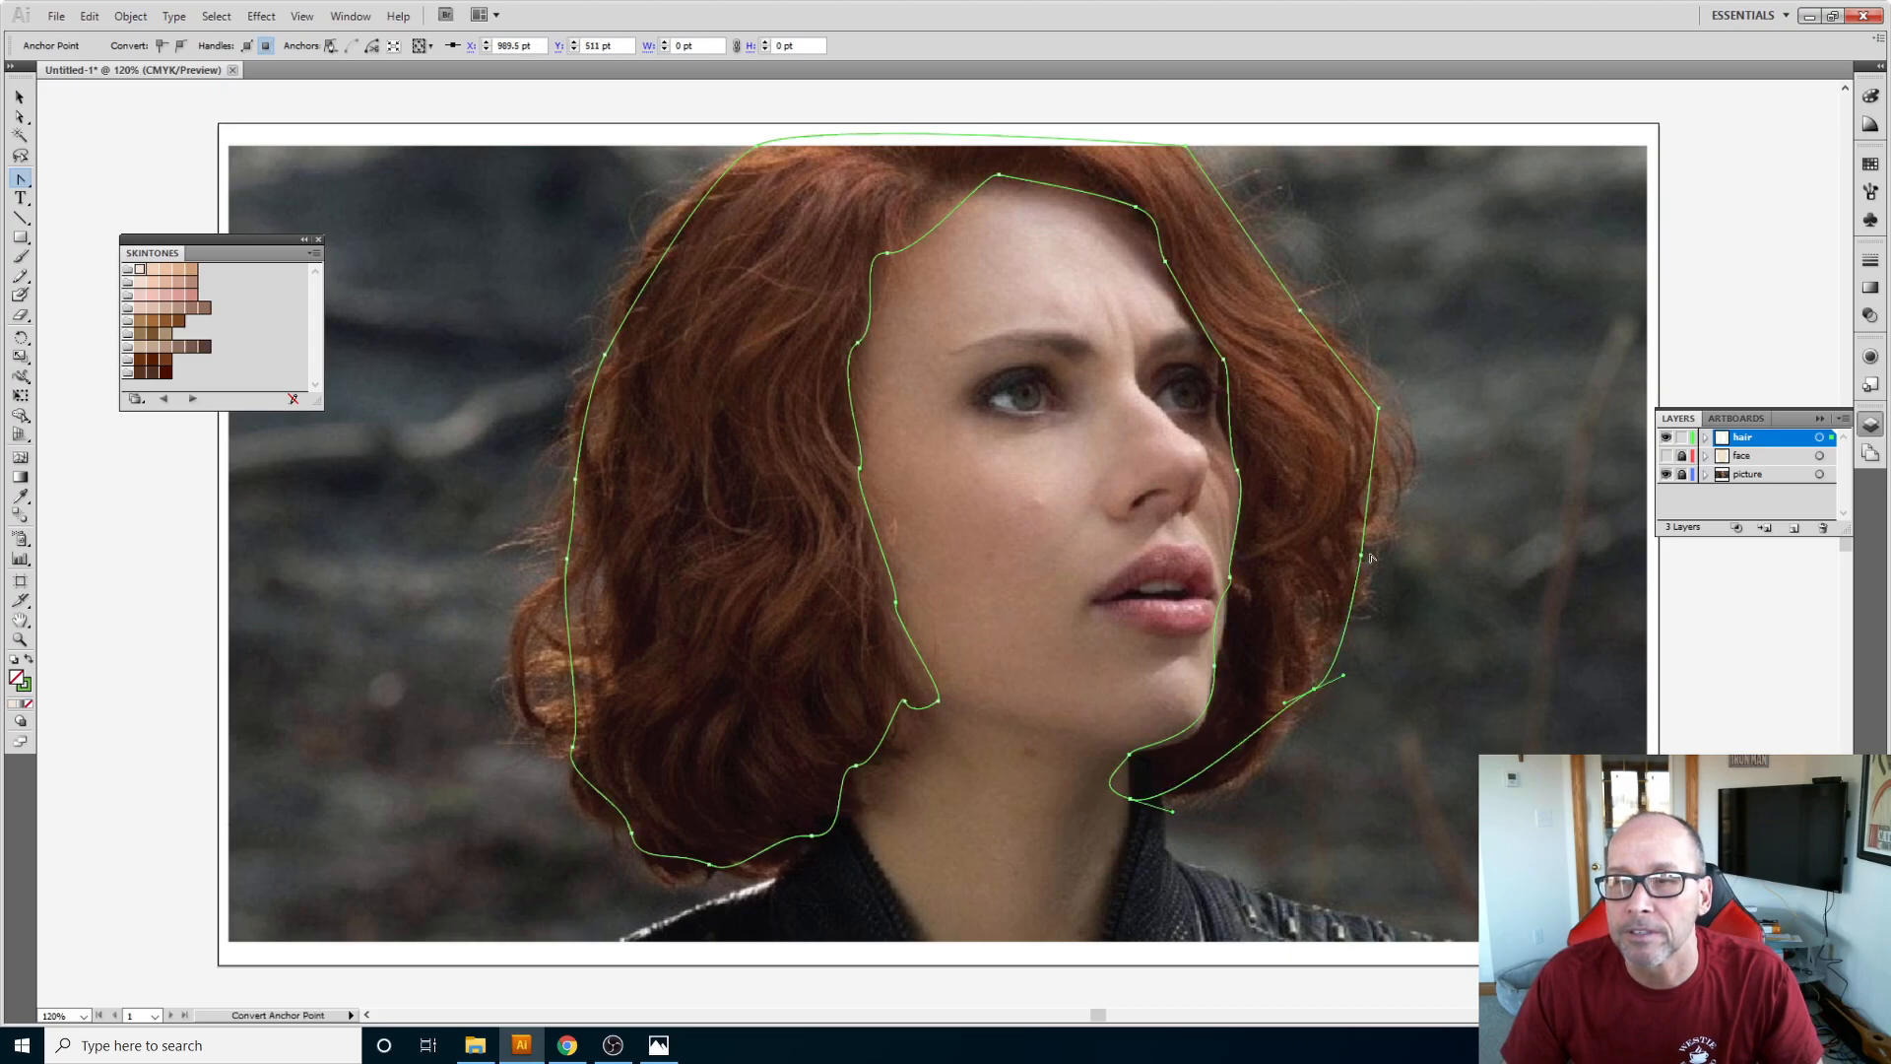
{"action": "left_click_drag", "start_coordinate": [1363, 555], "coordinate": [1380, 548]}
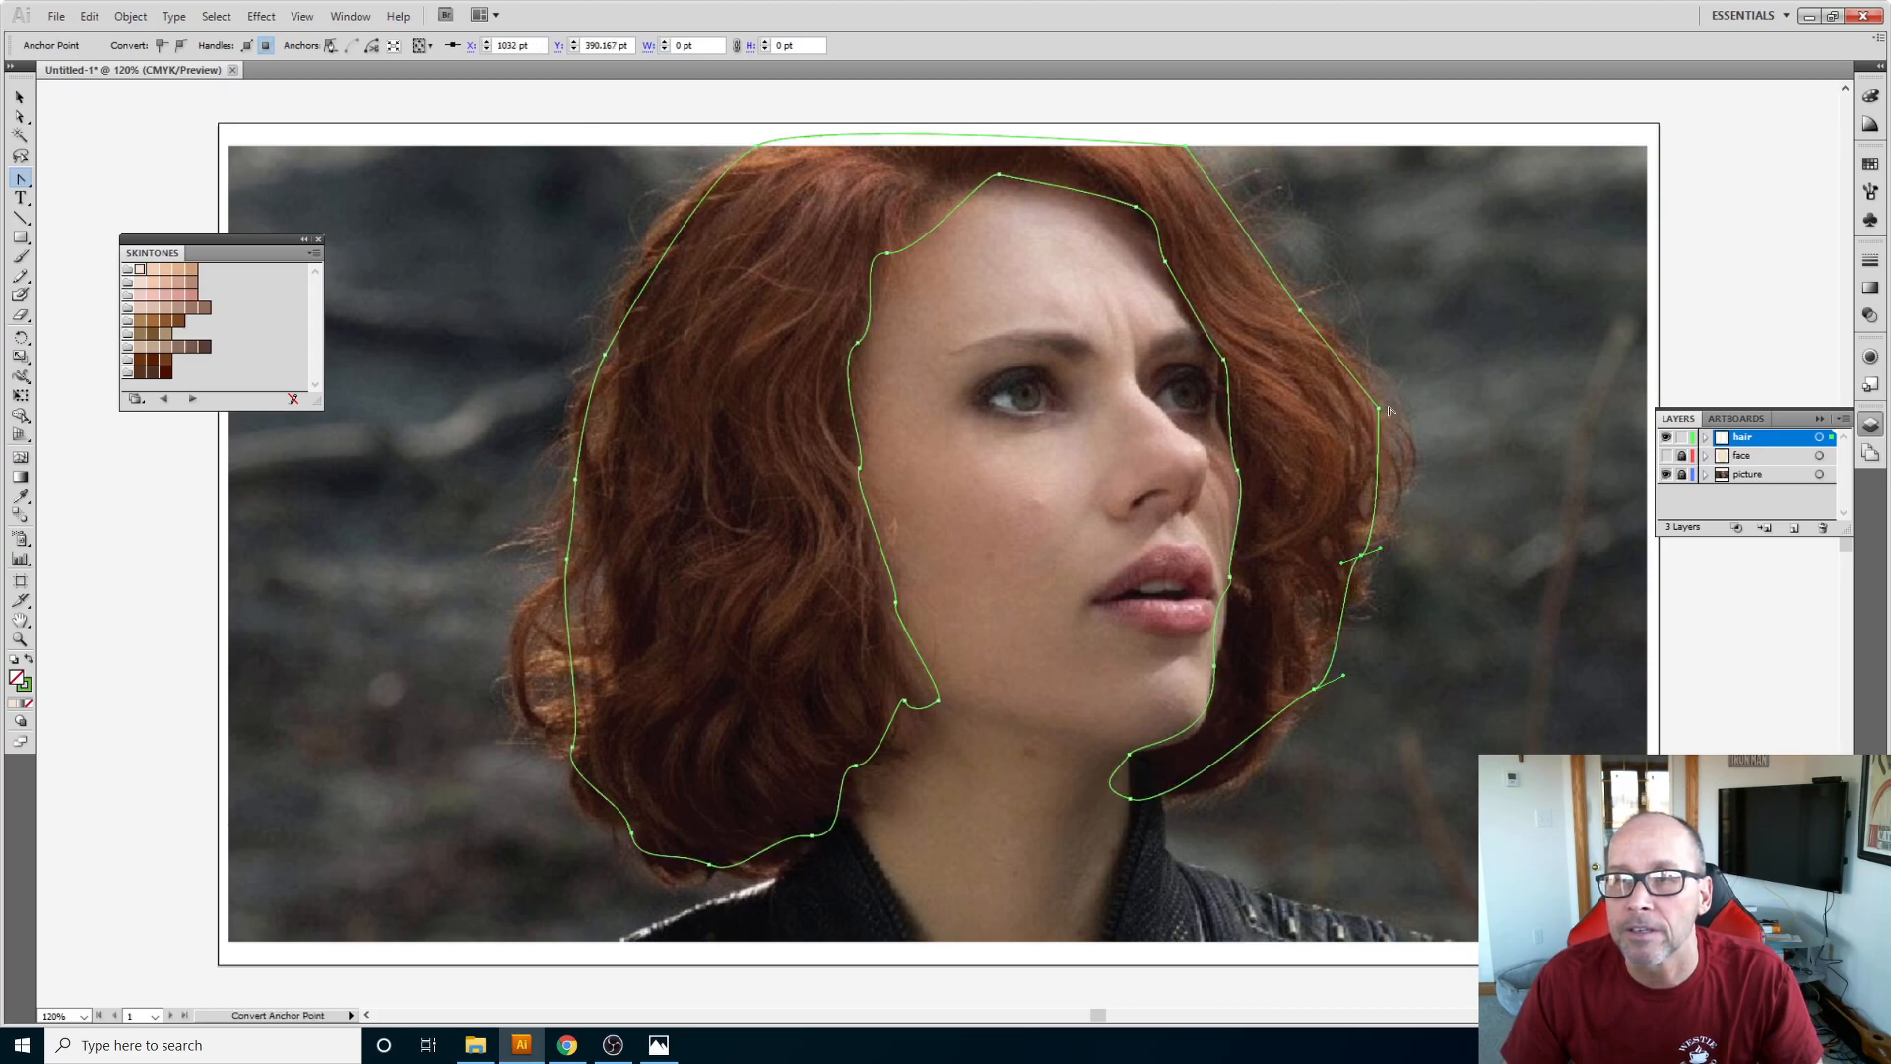
{"action": "left_click_drag", "start_coordinate": [1380, 409], "coordinate": [1376, 380]}
{"action": "mouse_move", "coordinate": [1300, 313]}
{"action": "left_mouse_down"}
{"action": "mouse_move", "coordinate": [1293, 281]}
{"action": "mouse_move", "coordinate": [1302, 293]}
{"action": "left_mouse_up"}
{"action": "left_click_drag", "start_coordinate": [1178, 144], "coordinate": [1213, 153]}
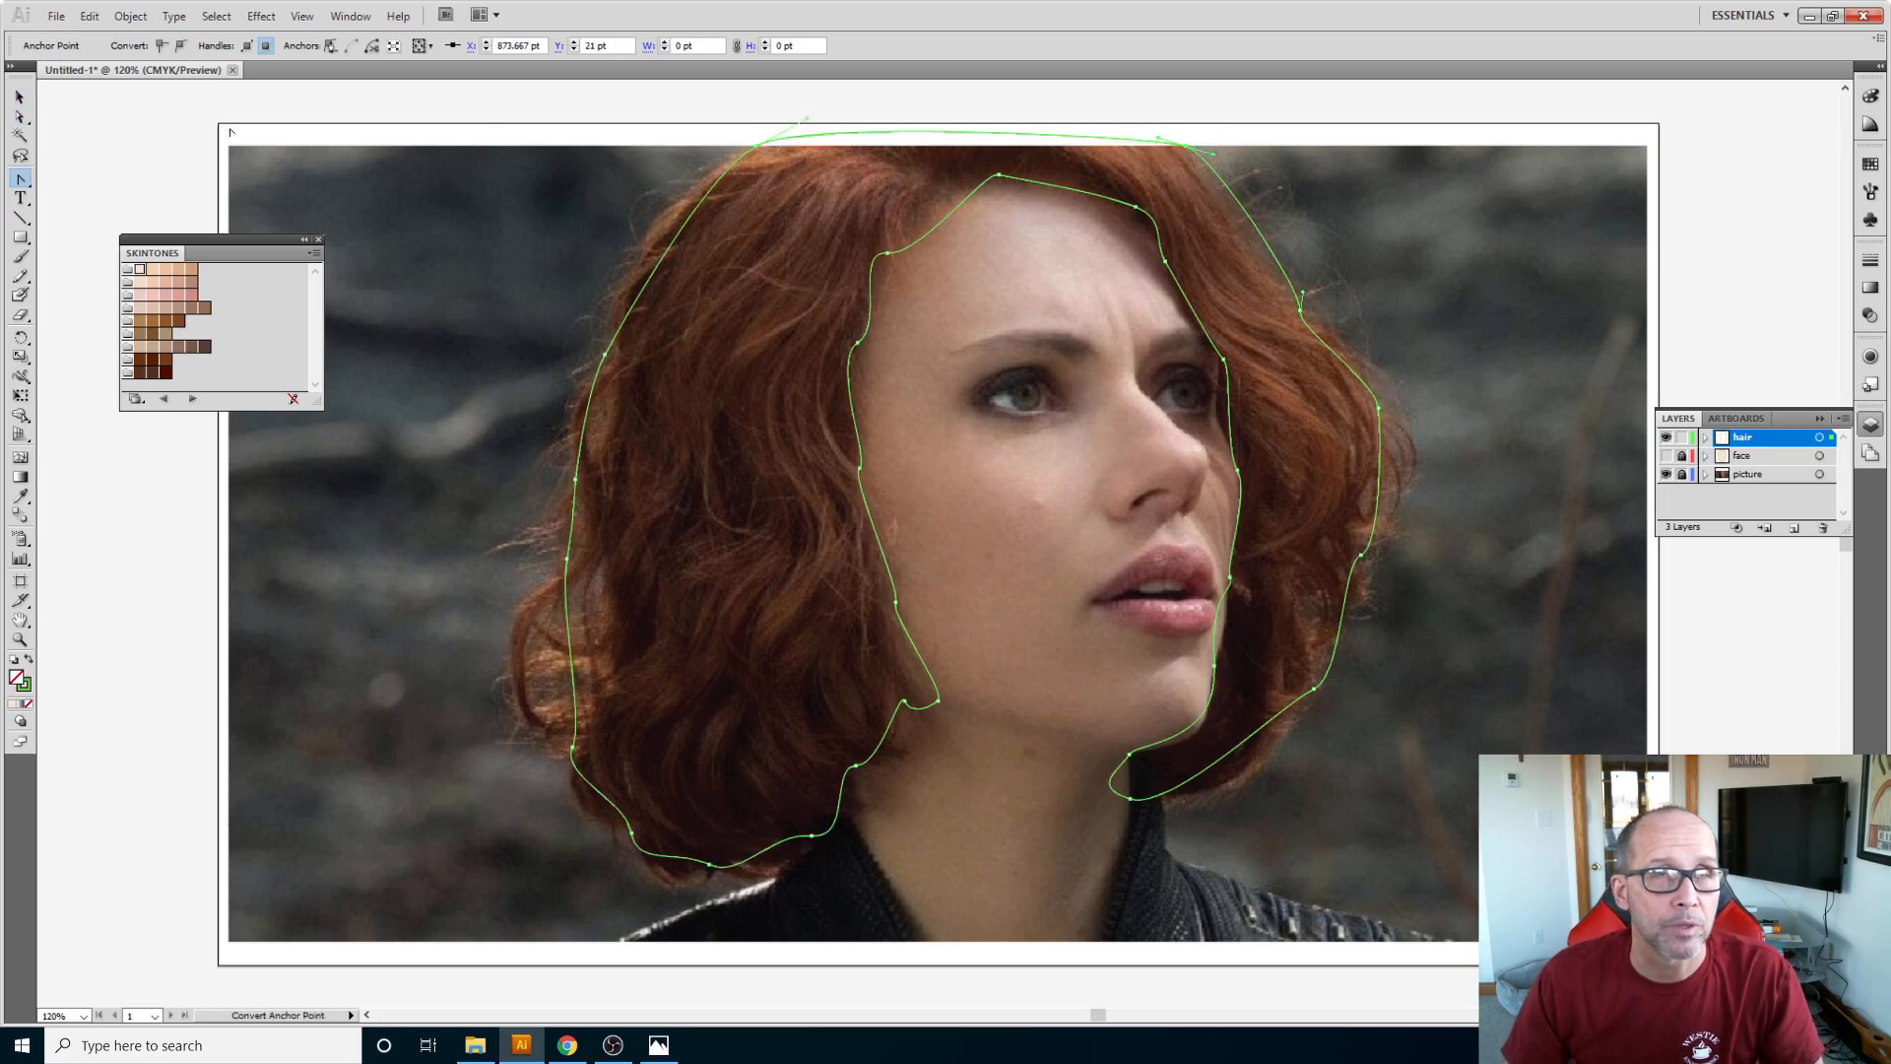
Step: Reshape the crown's back corner and the upper outer hair edge behind the face by adjusting the anchors' direction handles to follow the hair
{"action": "left_click", "coordinate": [20, 119]}
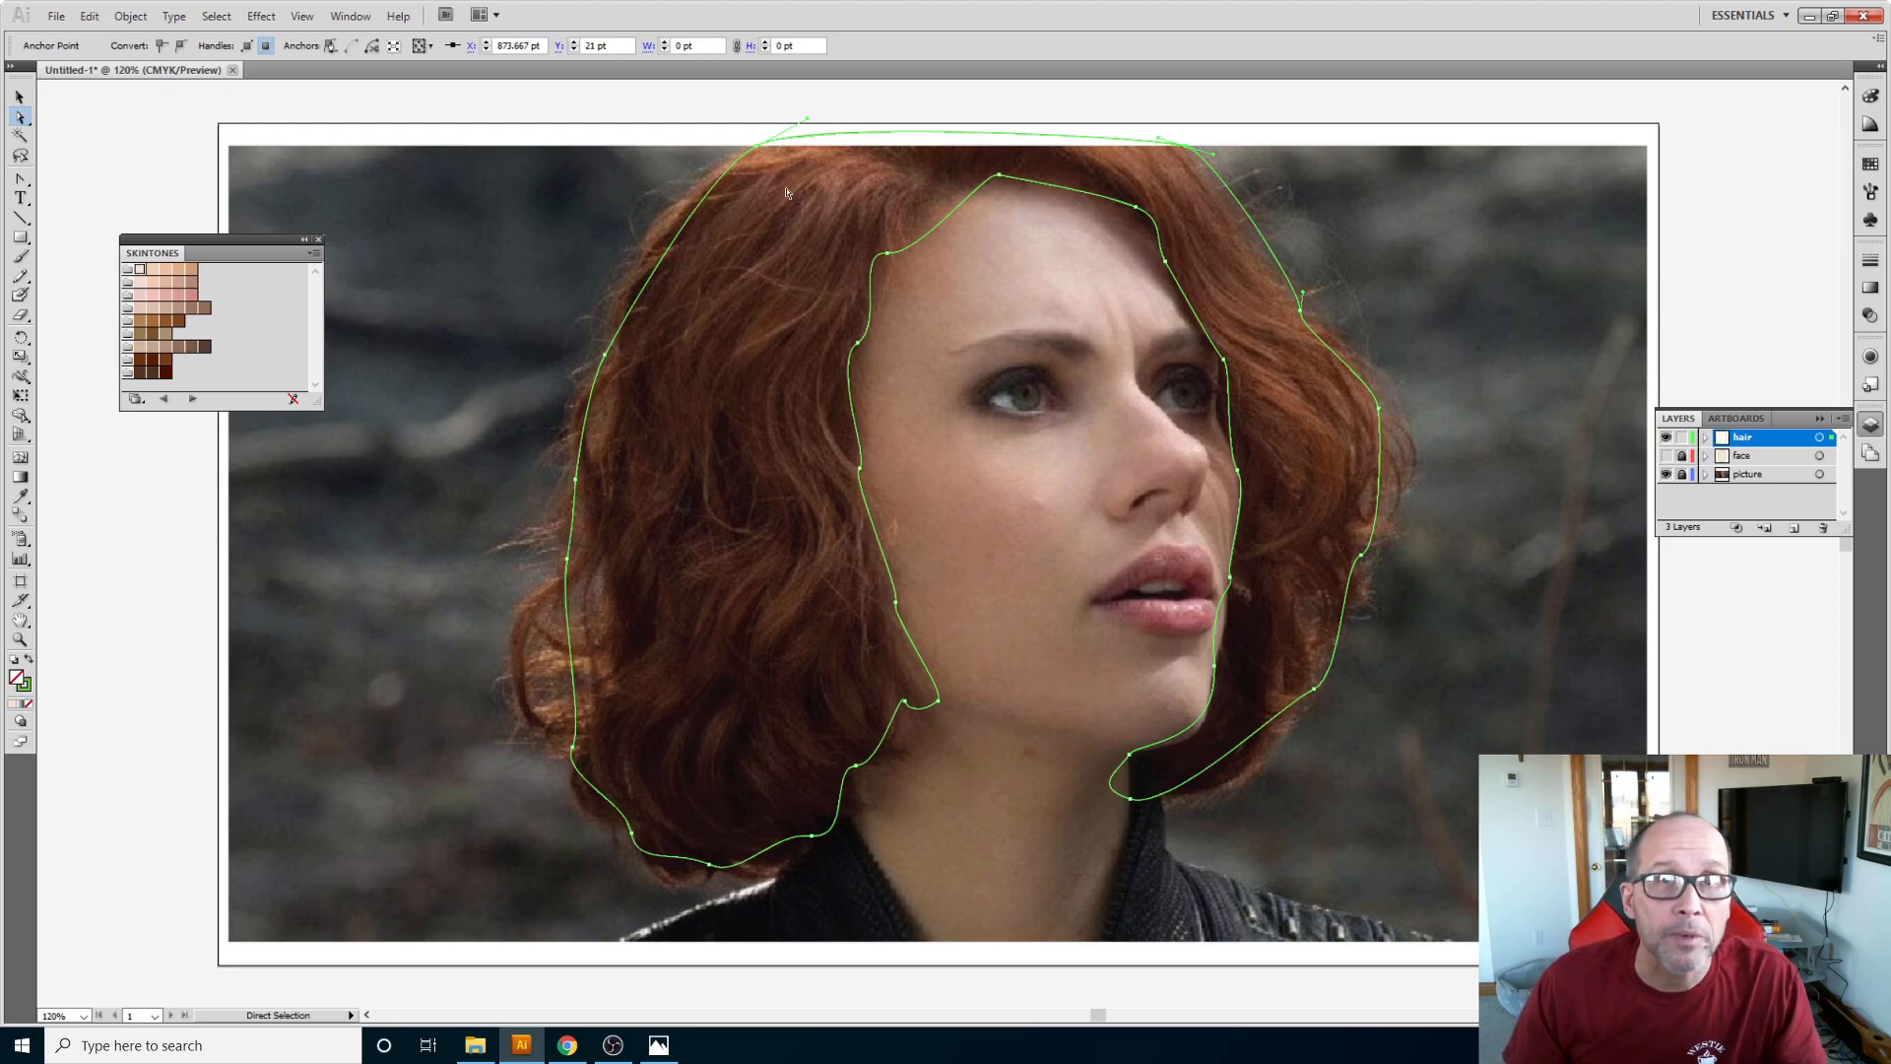
{"action": "left_click", "coordinate": [756, 148]}
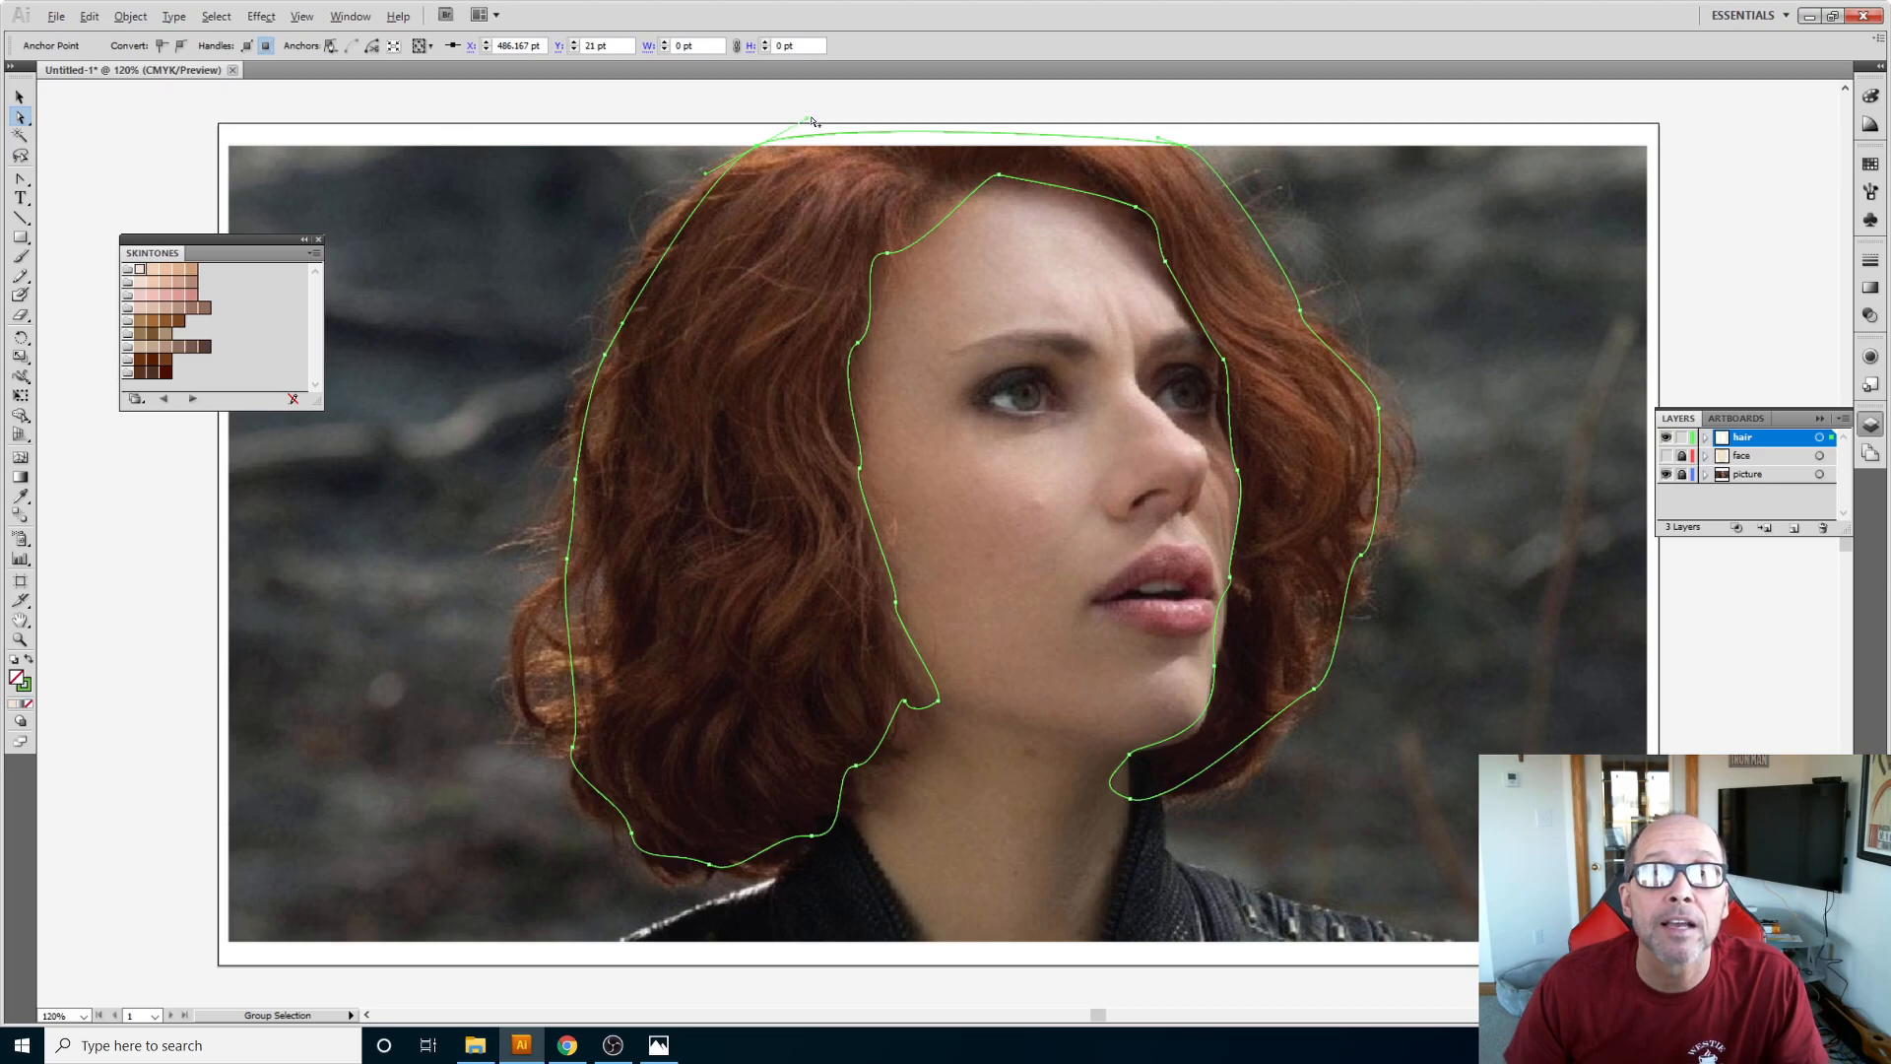
{"action": "left_click_drag", "start_coordinate": [810, 122], "coordinate": [820, 146]}
{"action": "left_click_drag", "start_coordinate": [701, 176], "coordinate": [611, 211]}
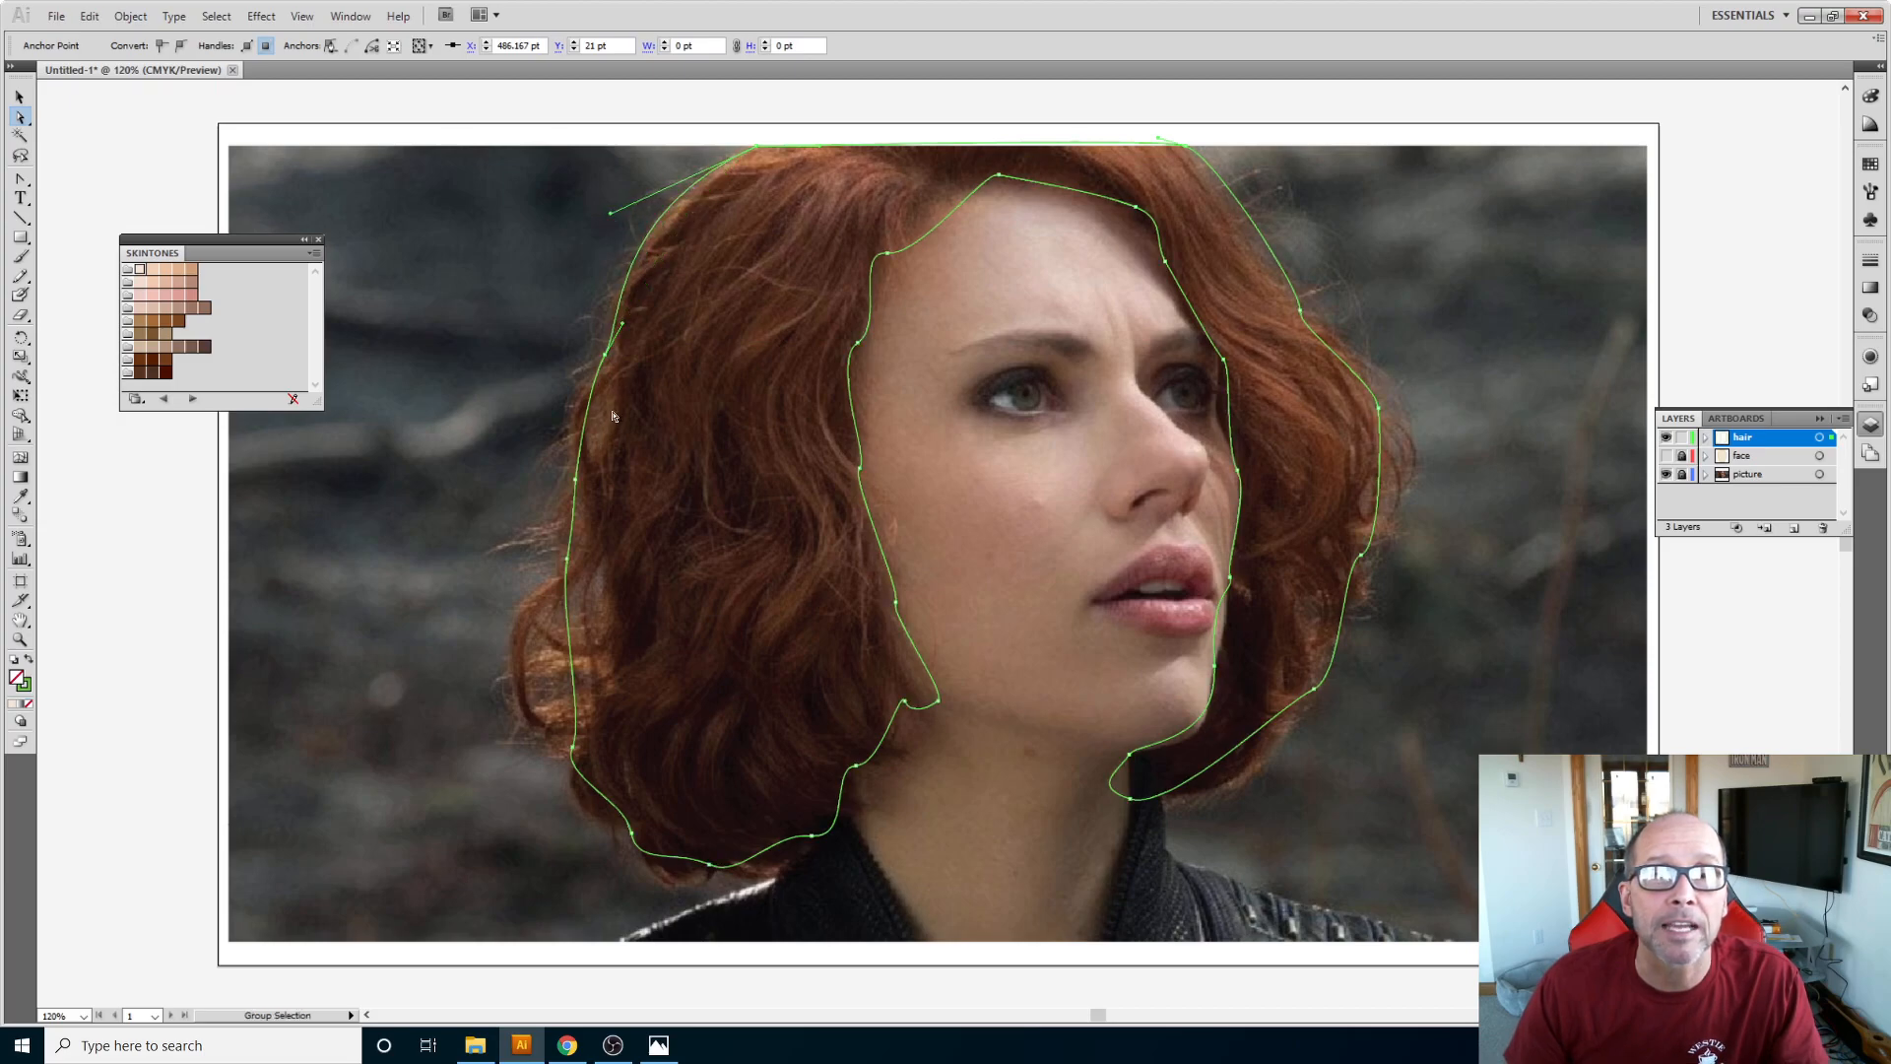
{"action": "left_click", "coordinate": [605, 357]}
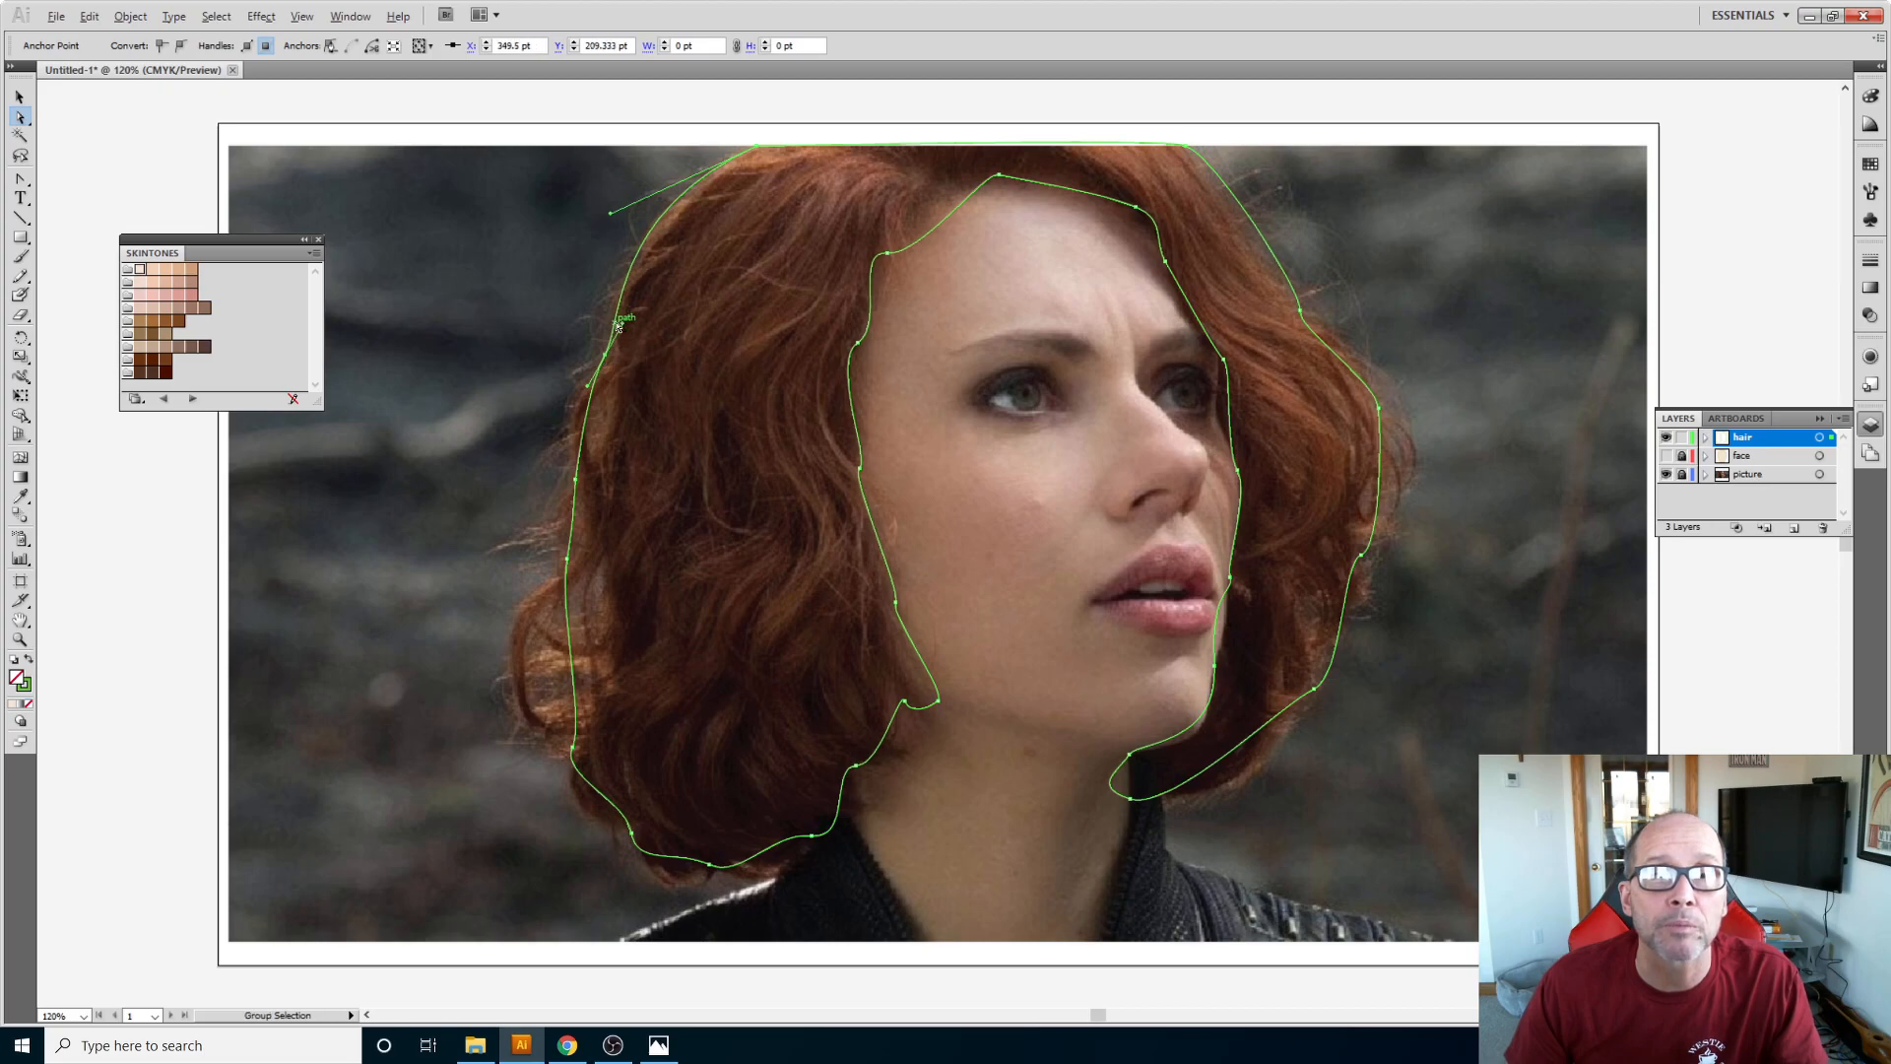
{"action": "left_click_drag", "start_coordinate": [623, 326], "coordinate": [557, 392]}
Step: Adjust the curve of the outer hair edge behind the face at nose level by pulling the anchor's upper handle outward
{"action": "left_click", "coordinate": [575, 480]}
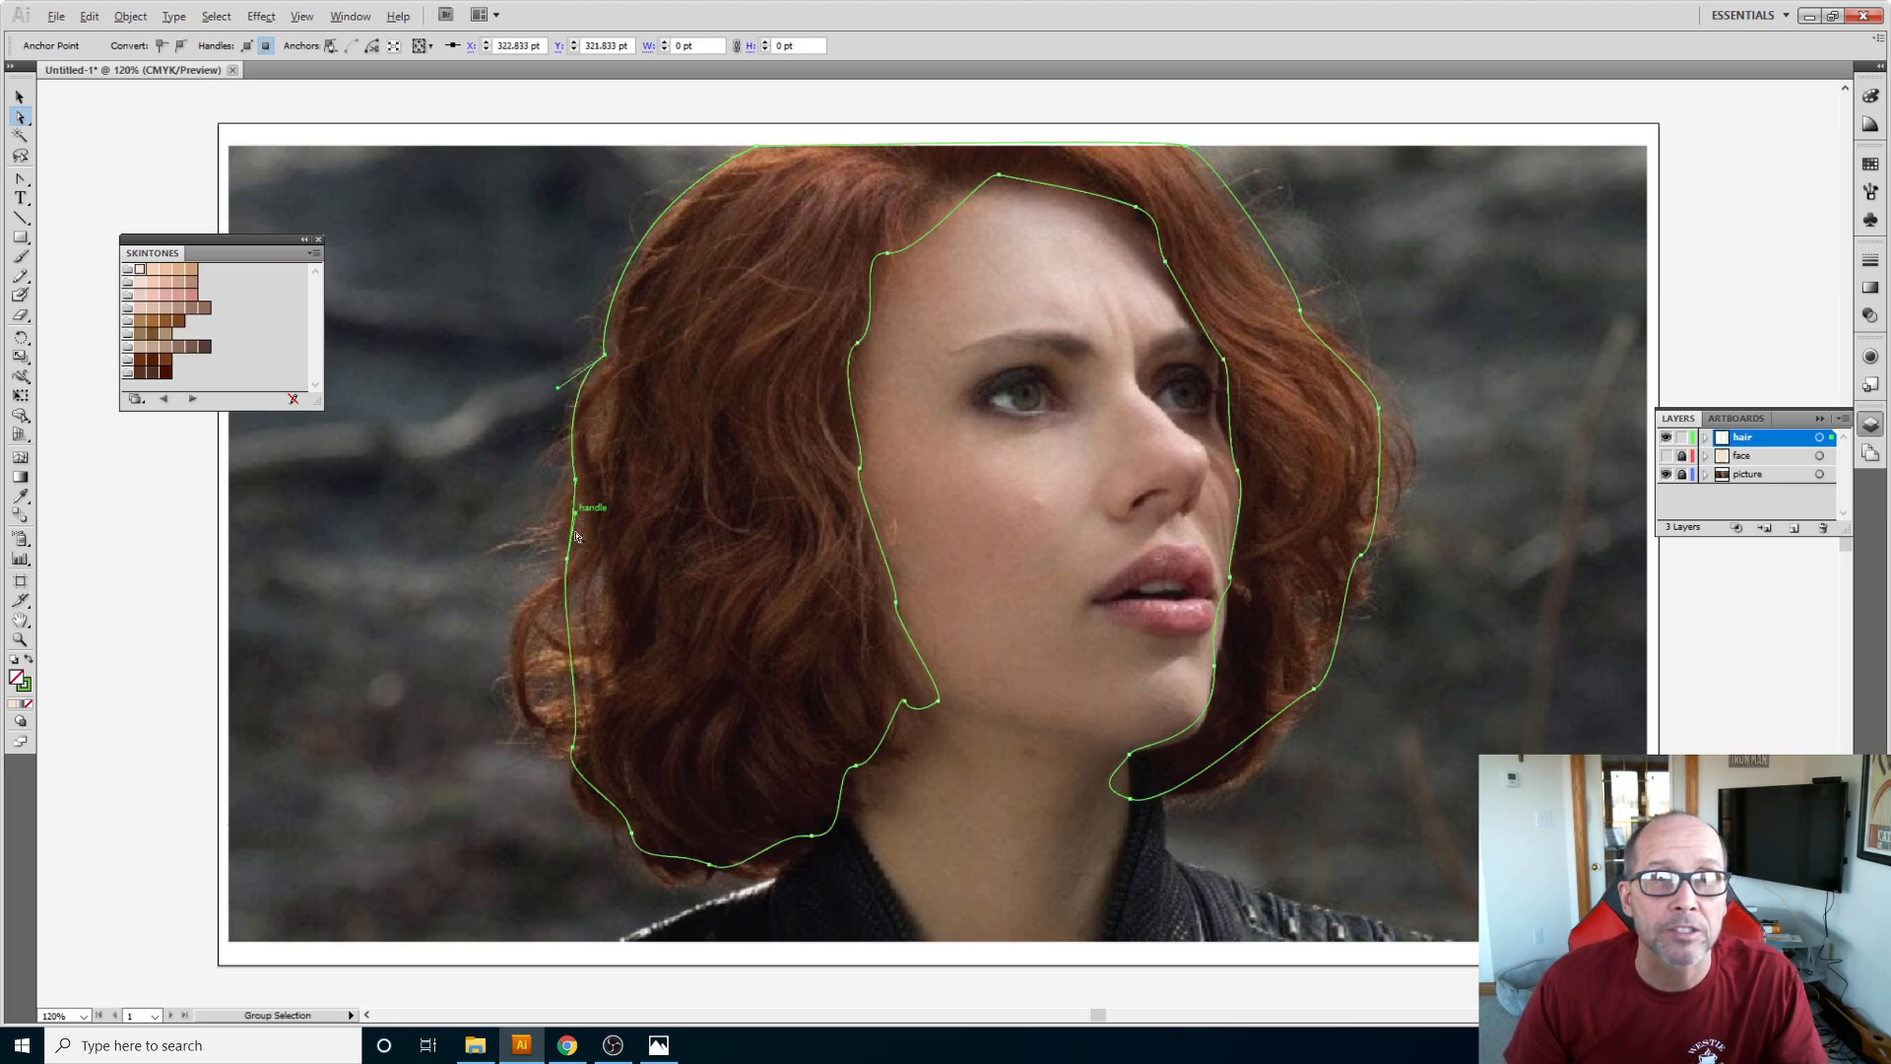
{"action": "key", "text": "alt"}
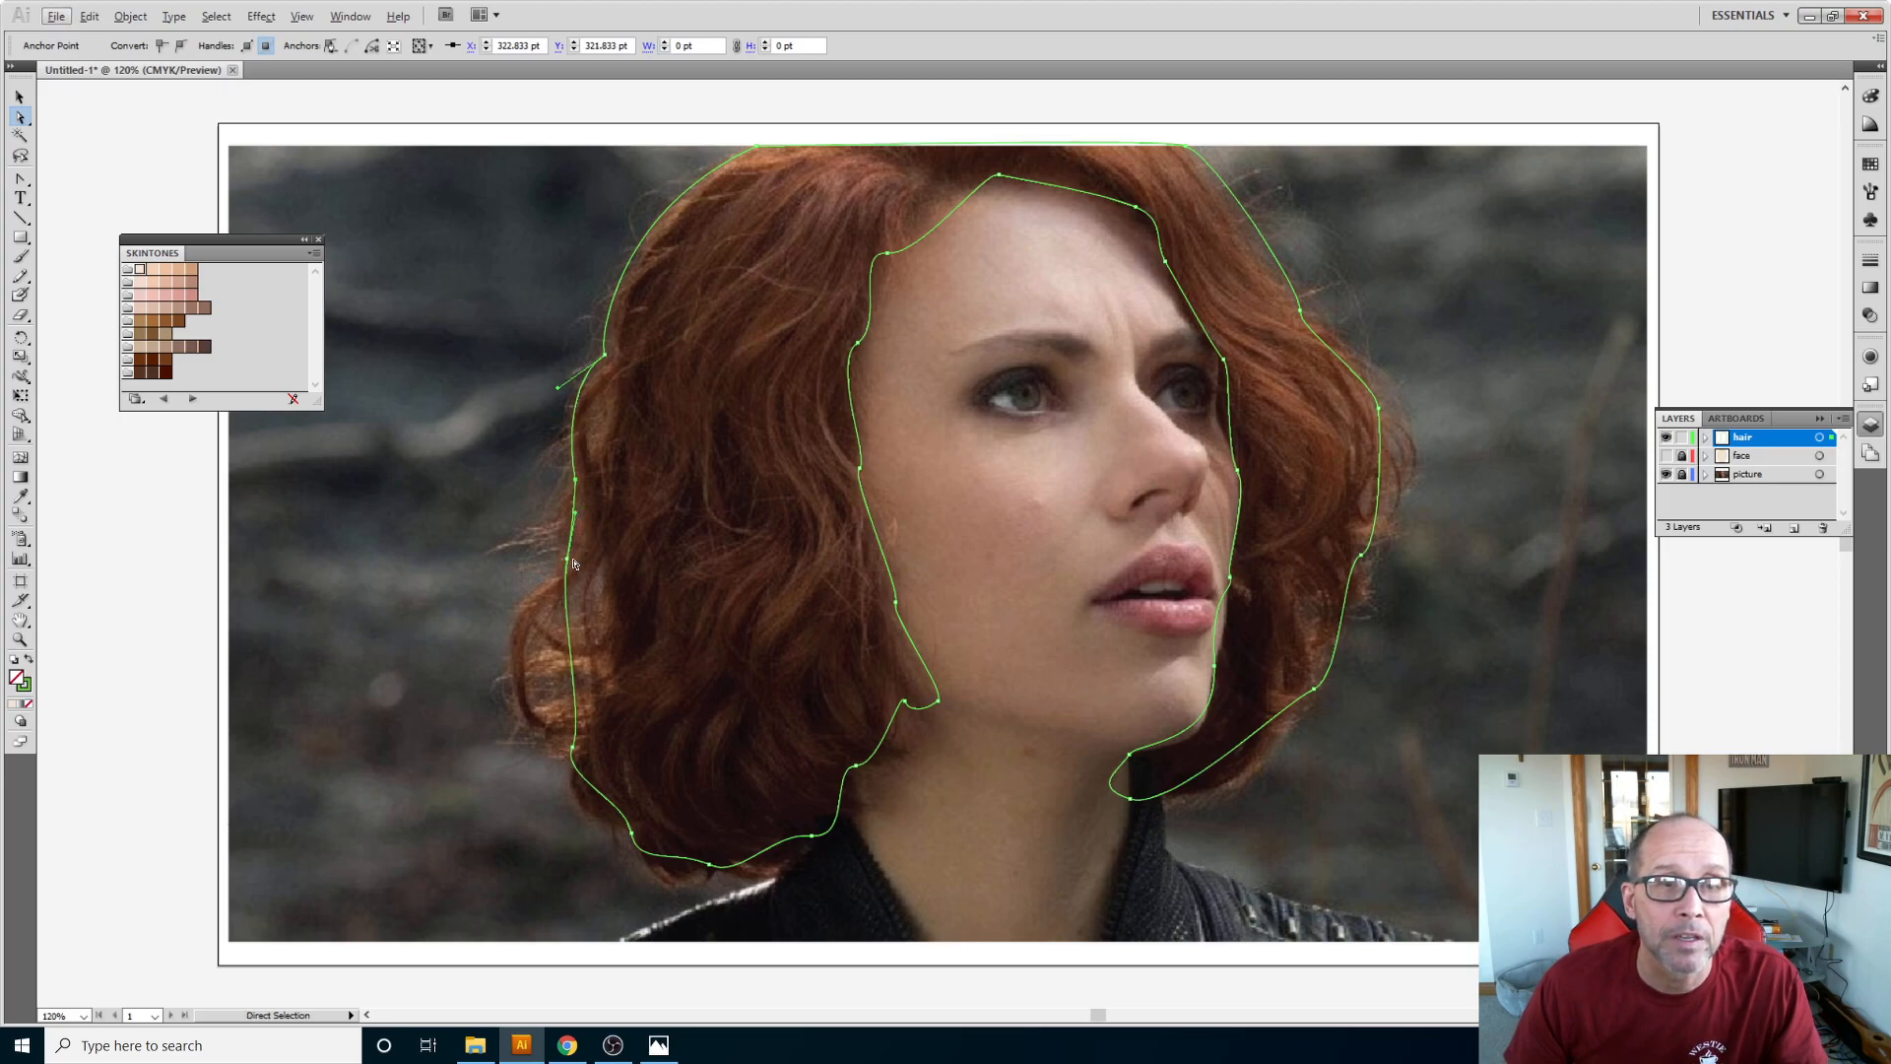
{"action": "left_click", "coordinate": [568, 559]}
{"action": "left_click_drag", "start_coordinate": [579, 518], "coordinate": [556, 516]}
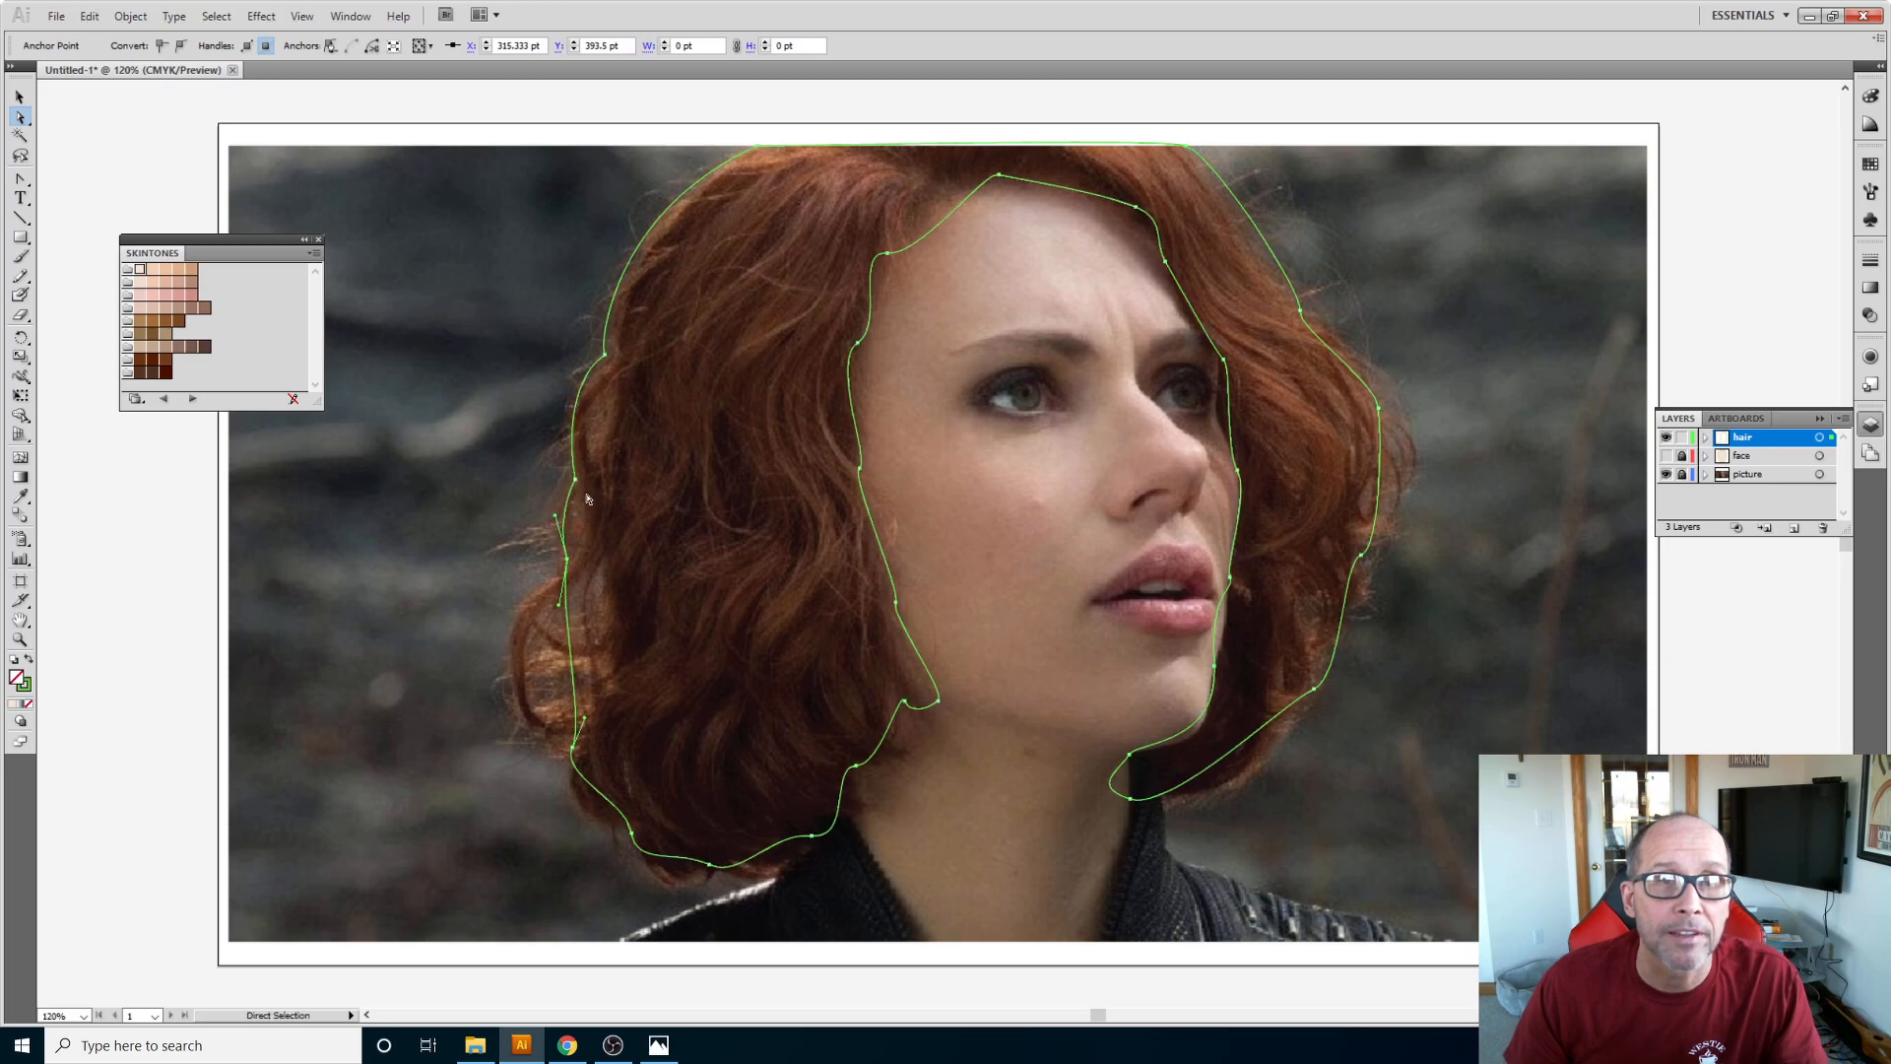
{"action": "left_click", "coordinate": [21, 180]}
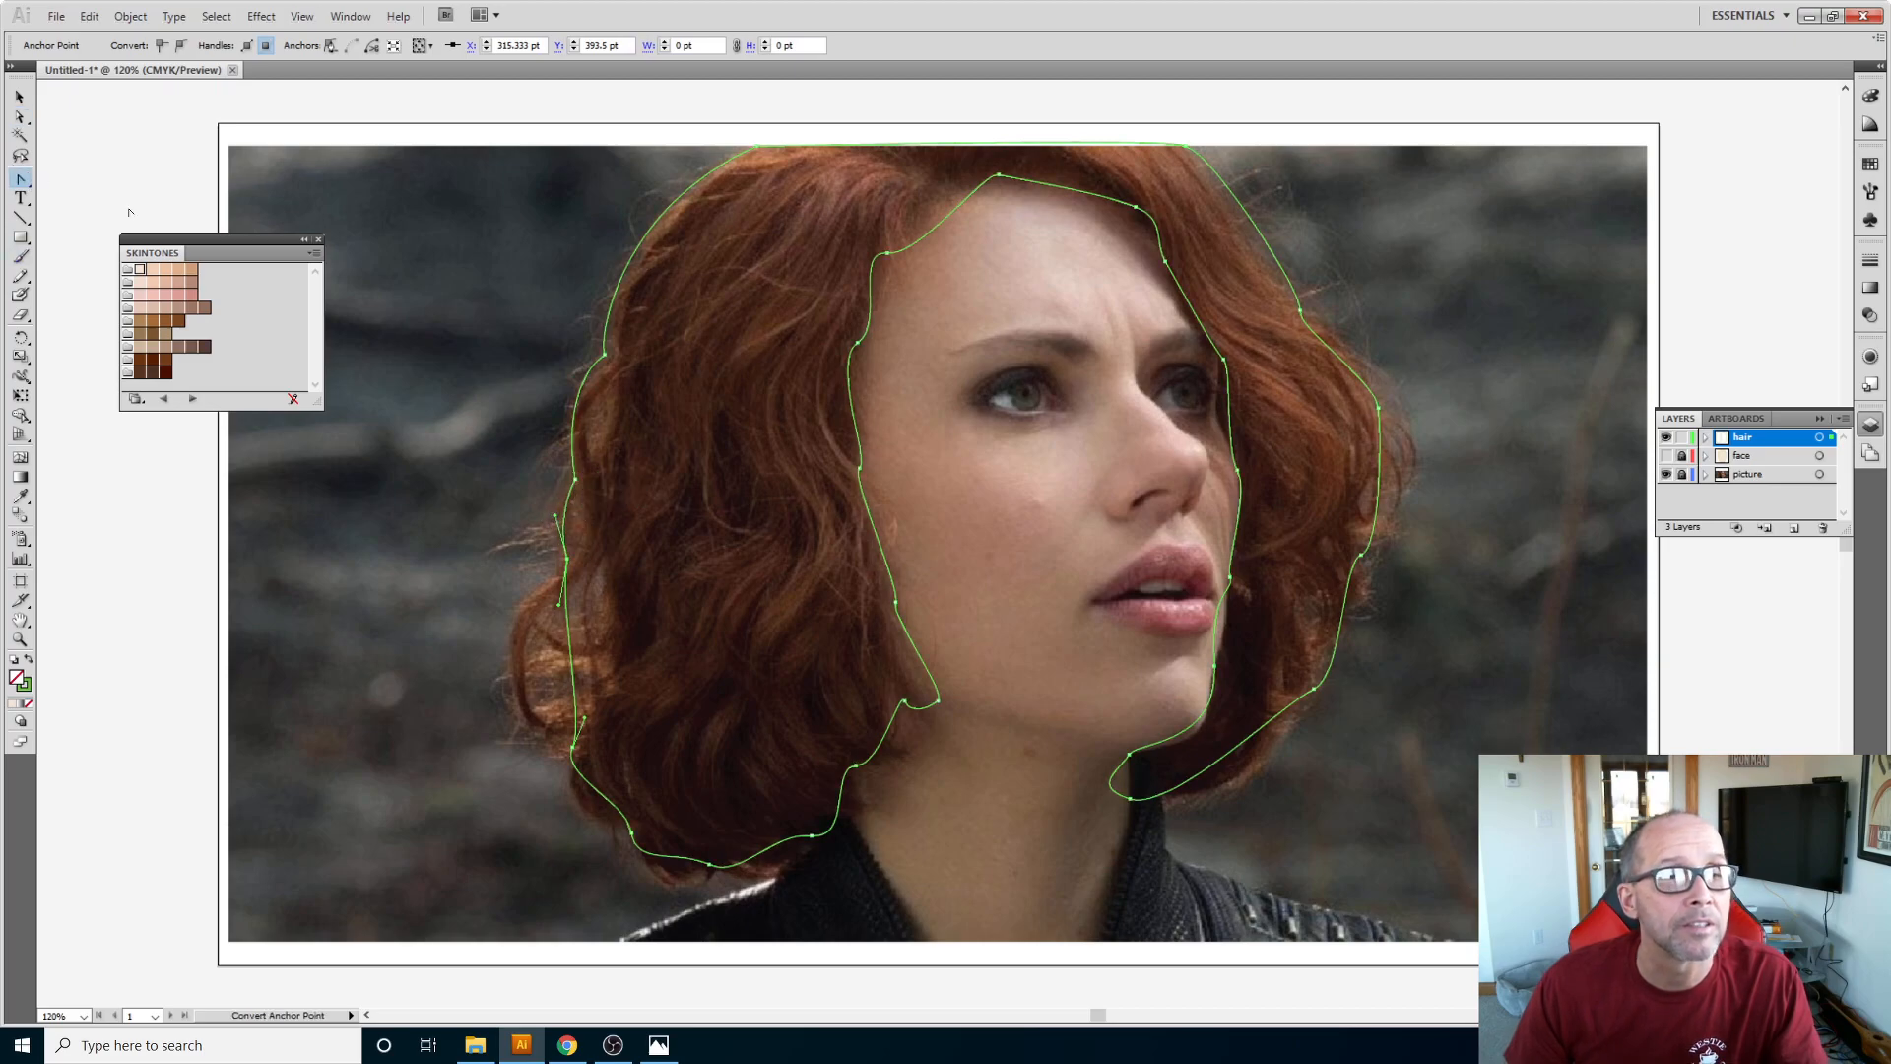
{"action": "left_click", "coordinate": [576, 482]}
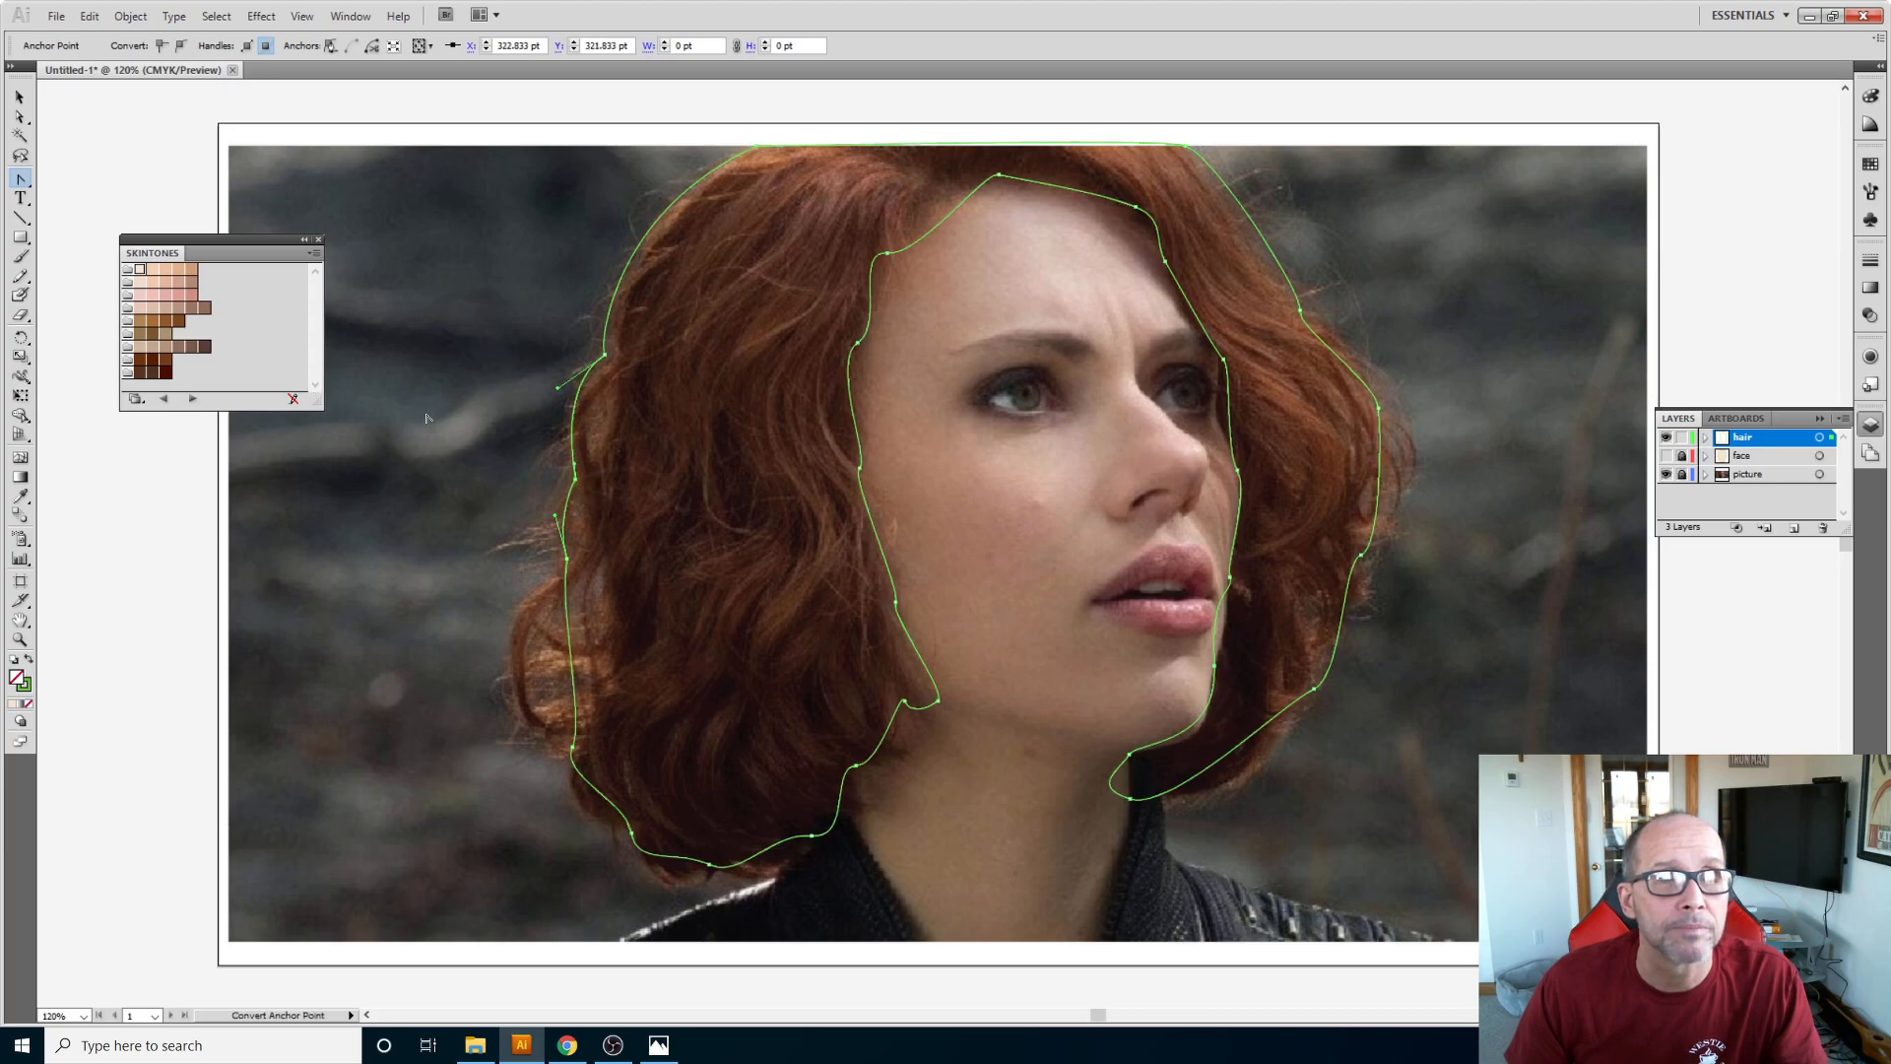
{"action": "key", "text": "ctrl+z"}
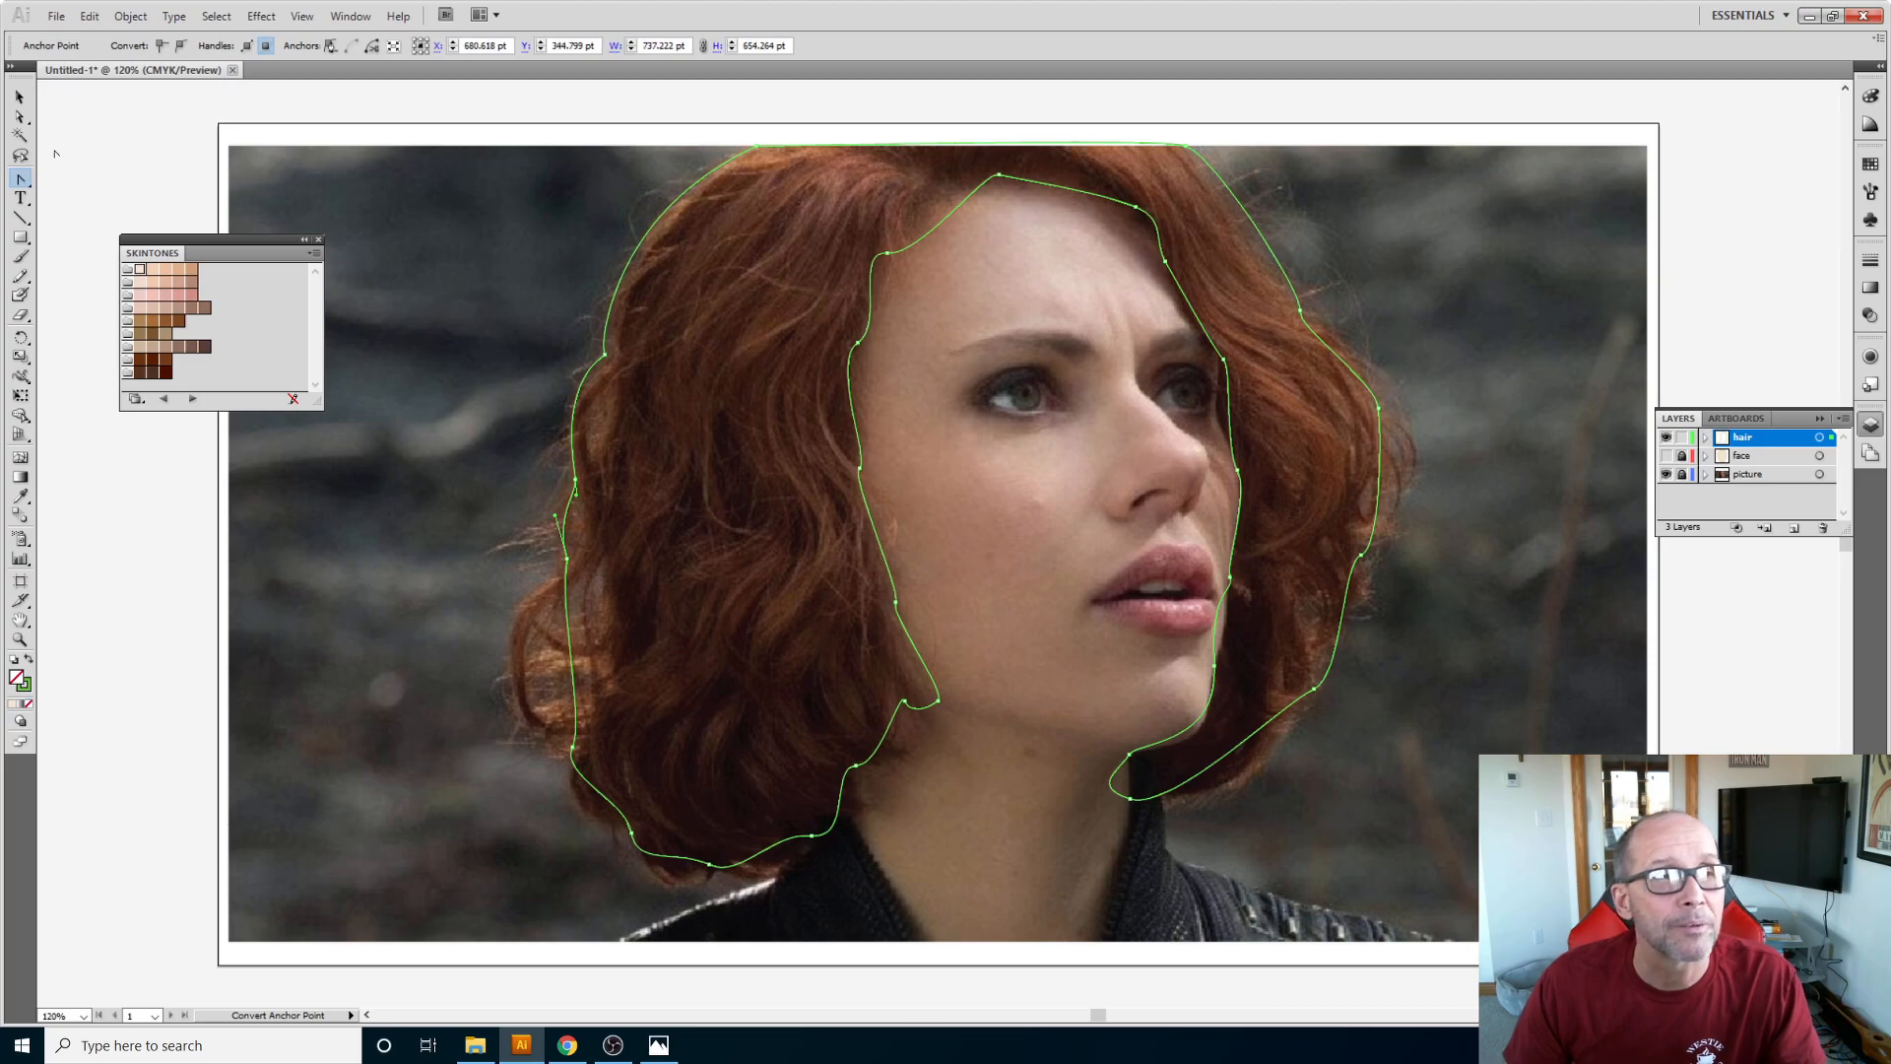
Step: Bulge the lower outer hair edge behind the face outward around the curls by lengthening the direction handle above them
{"action": "left_click", "coordinate": [19, 120]}
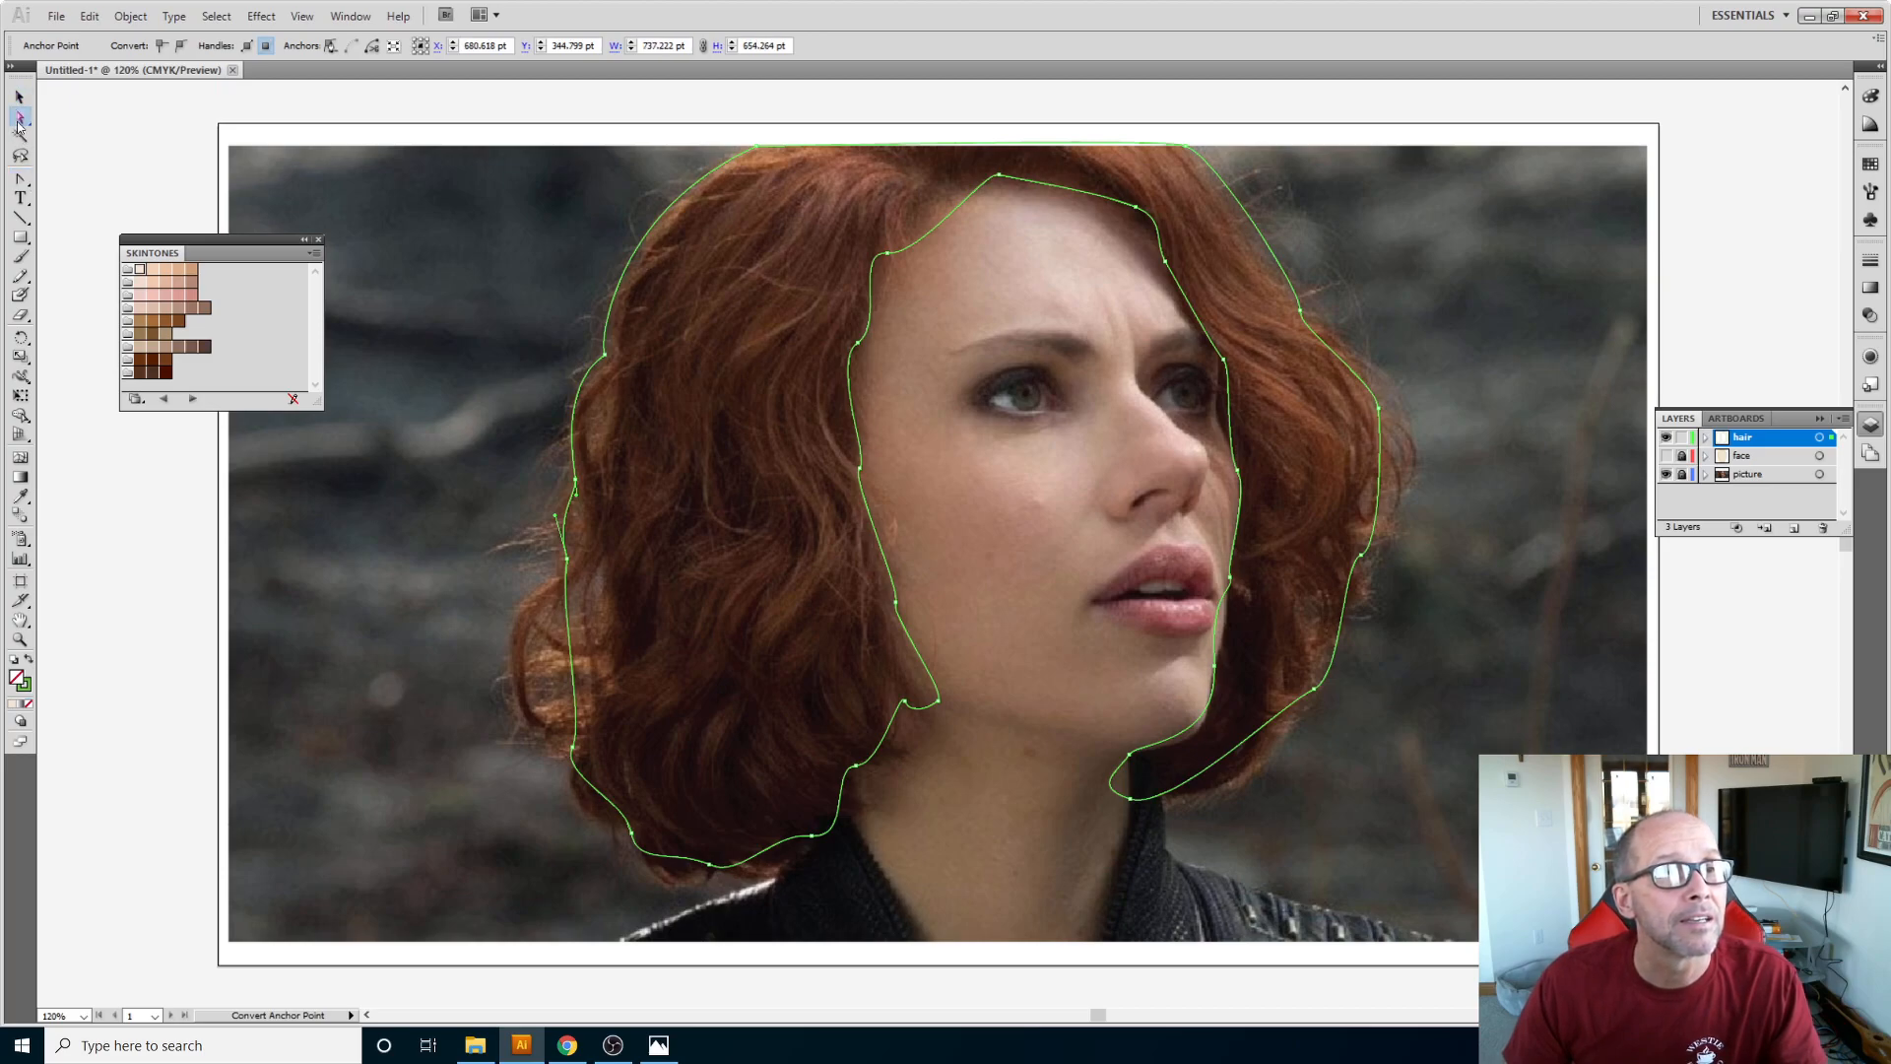
{"action": "left_click", "coordinate": [577, 481]}
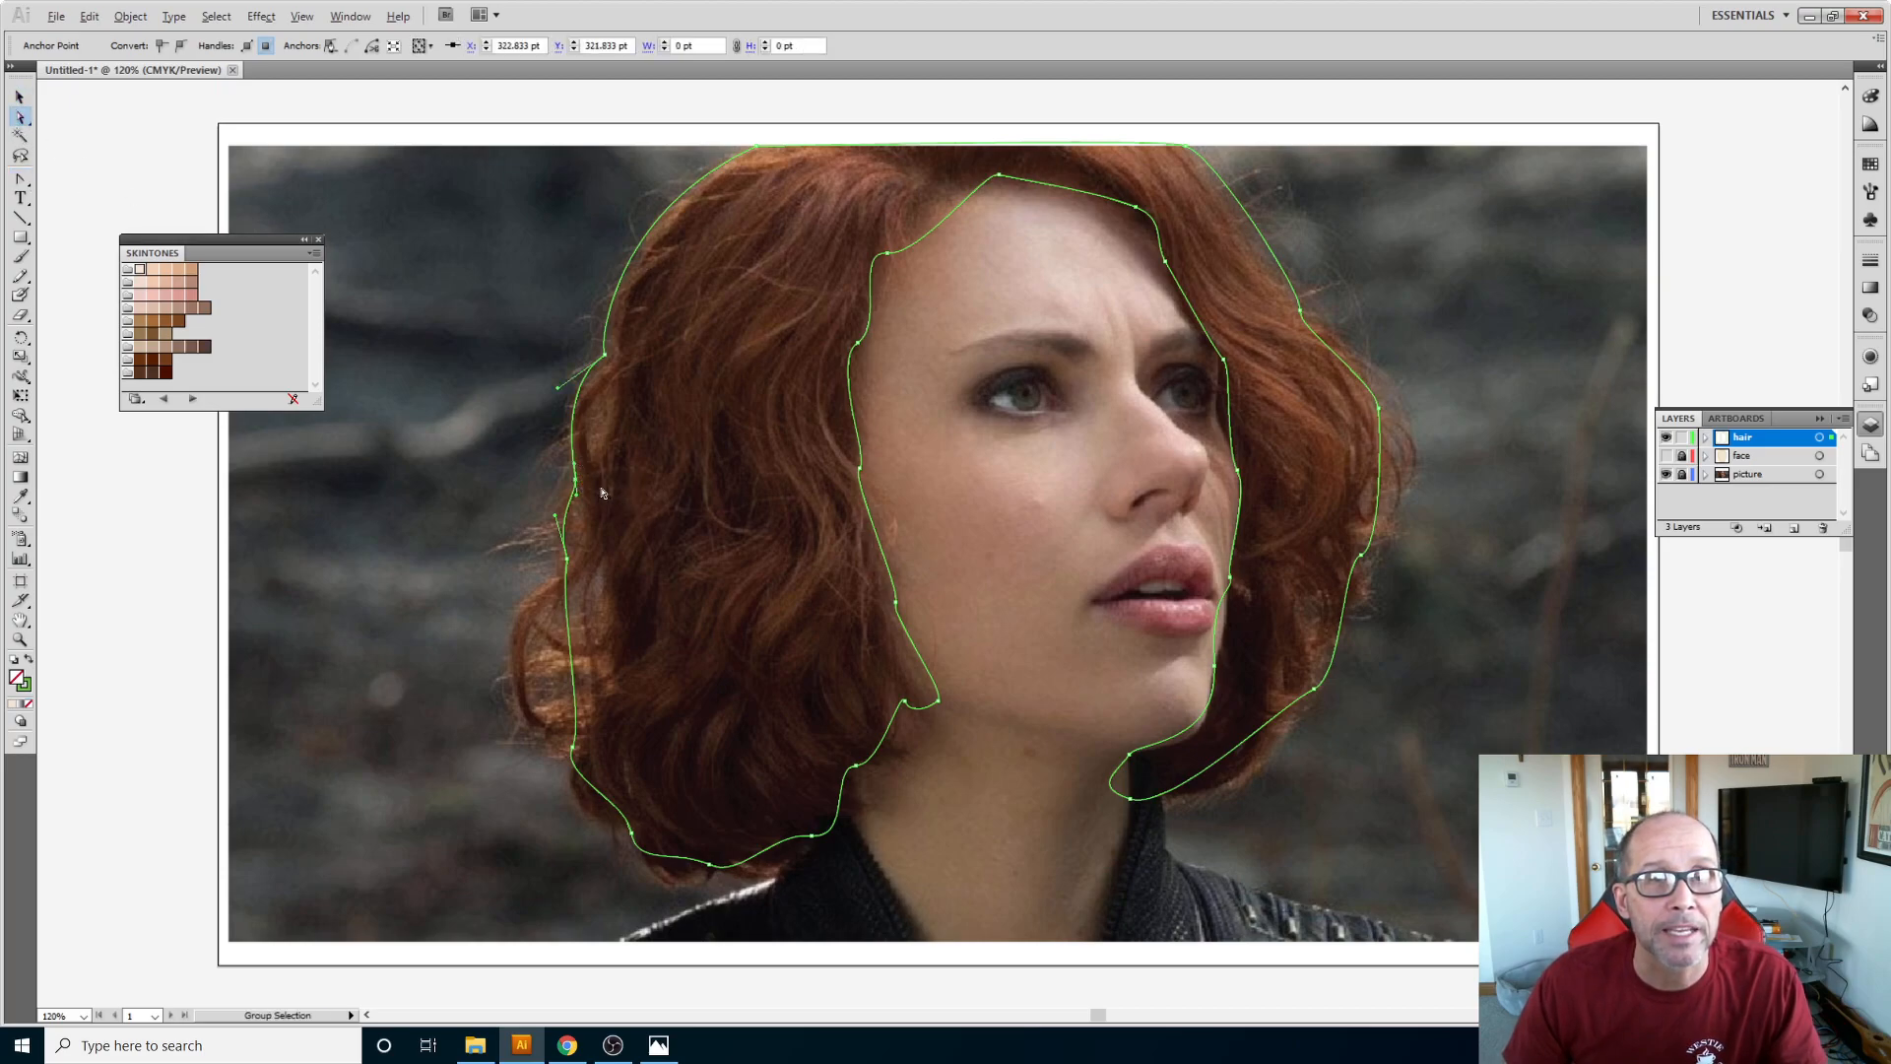
{"action": "left_click", "coordinate": [566, 558]}
{"action": "left_click_drag", "start_coordinate": [562, 607], "coordinate": [490, 703]}
{"action": "left_click", "coordinate": [577, 756]}
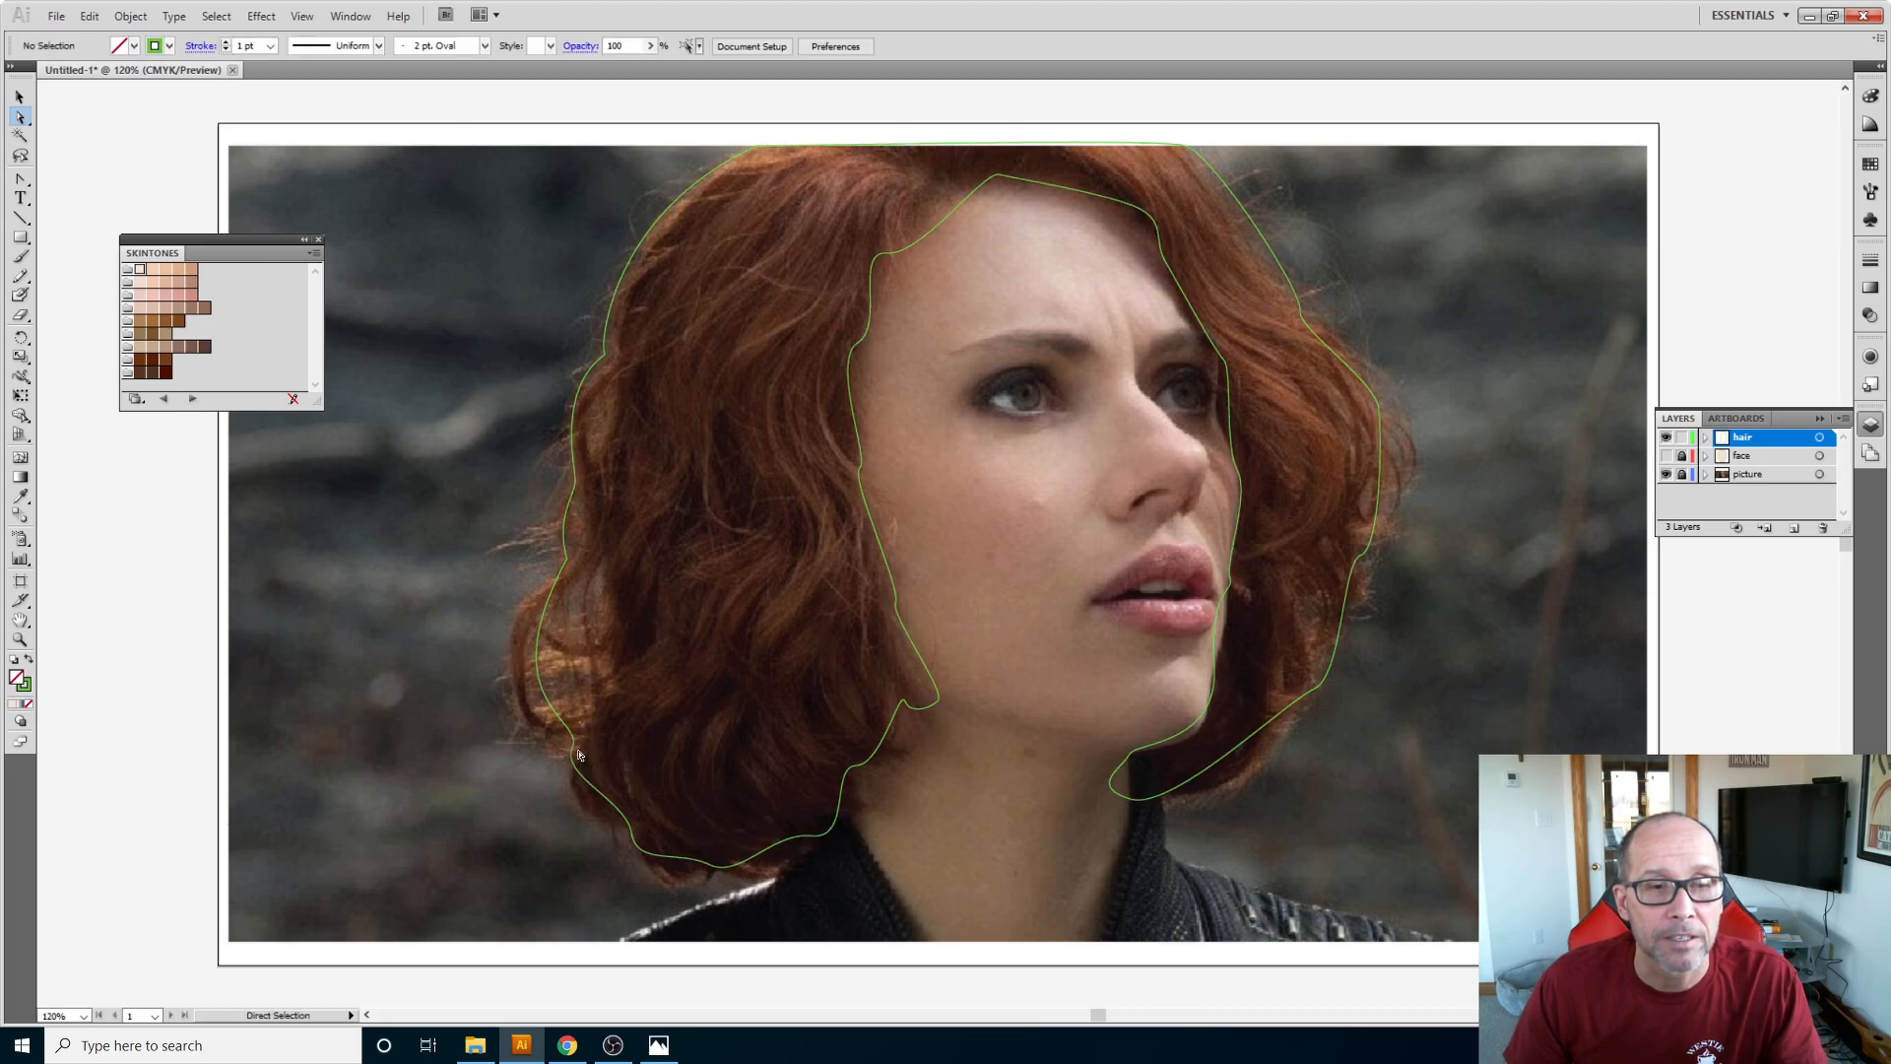
Step: Round the lower back corner of the hair by pulling the direction handles of its two anchors down along the curls
{"action": "left_click", "coordinate": [576, 750]}
{"action": "left_click_drag", "start_coordinate": [548, 725], "coordinate": [569, 849]}
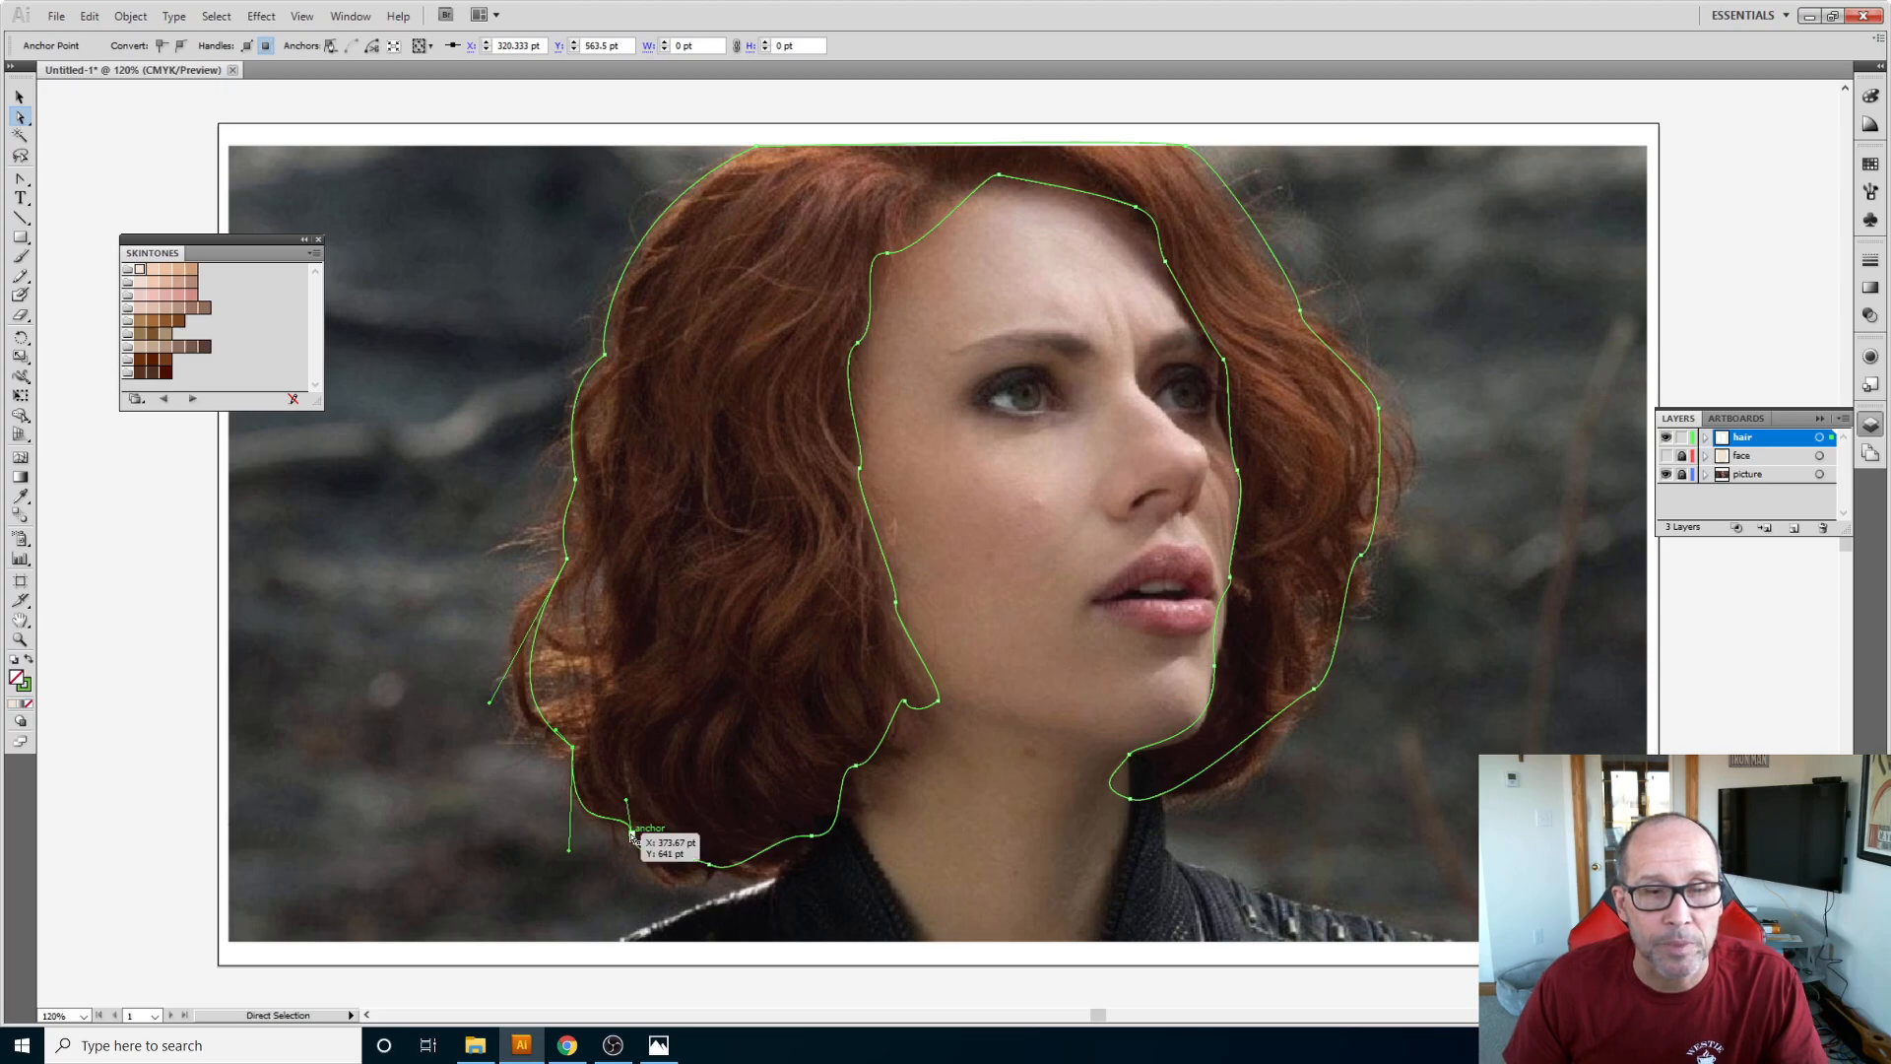
{"action": "left_click", "coordinate": [634, 836]}
{"action": "left_click_drag", "start_coordinate": [638, 876], "coordinate": [667, 912]}
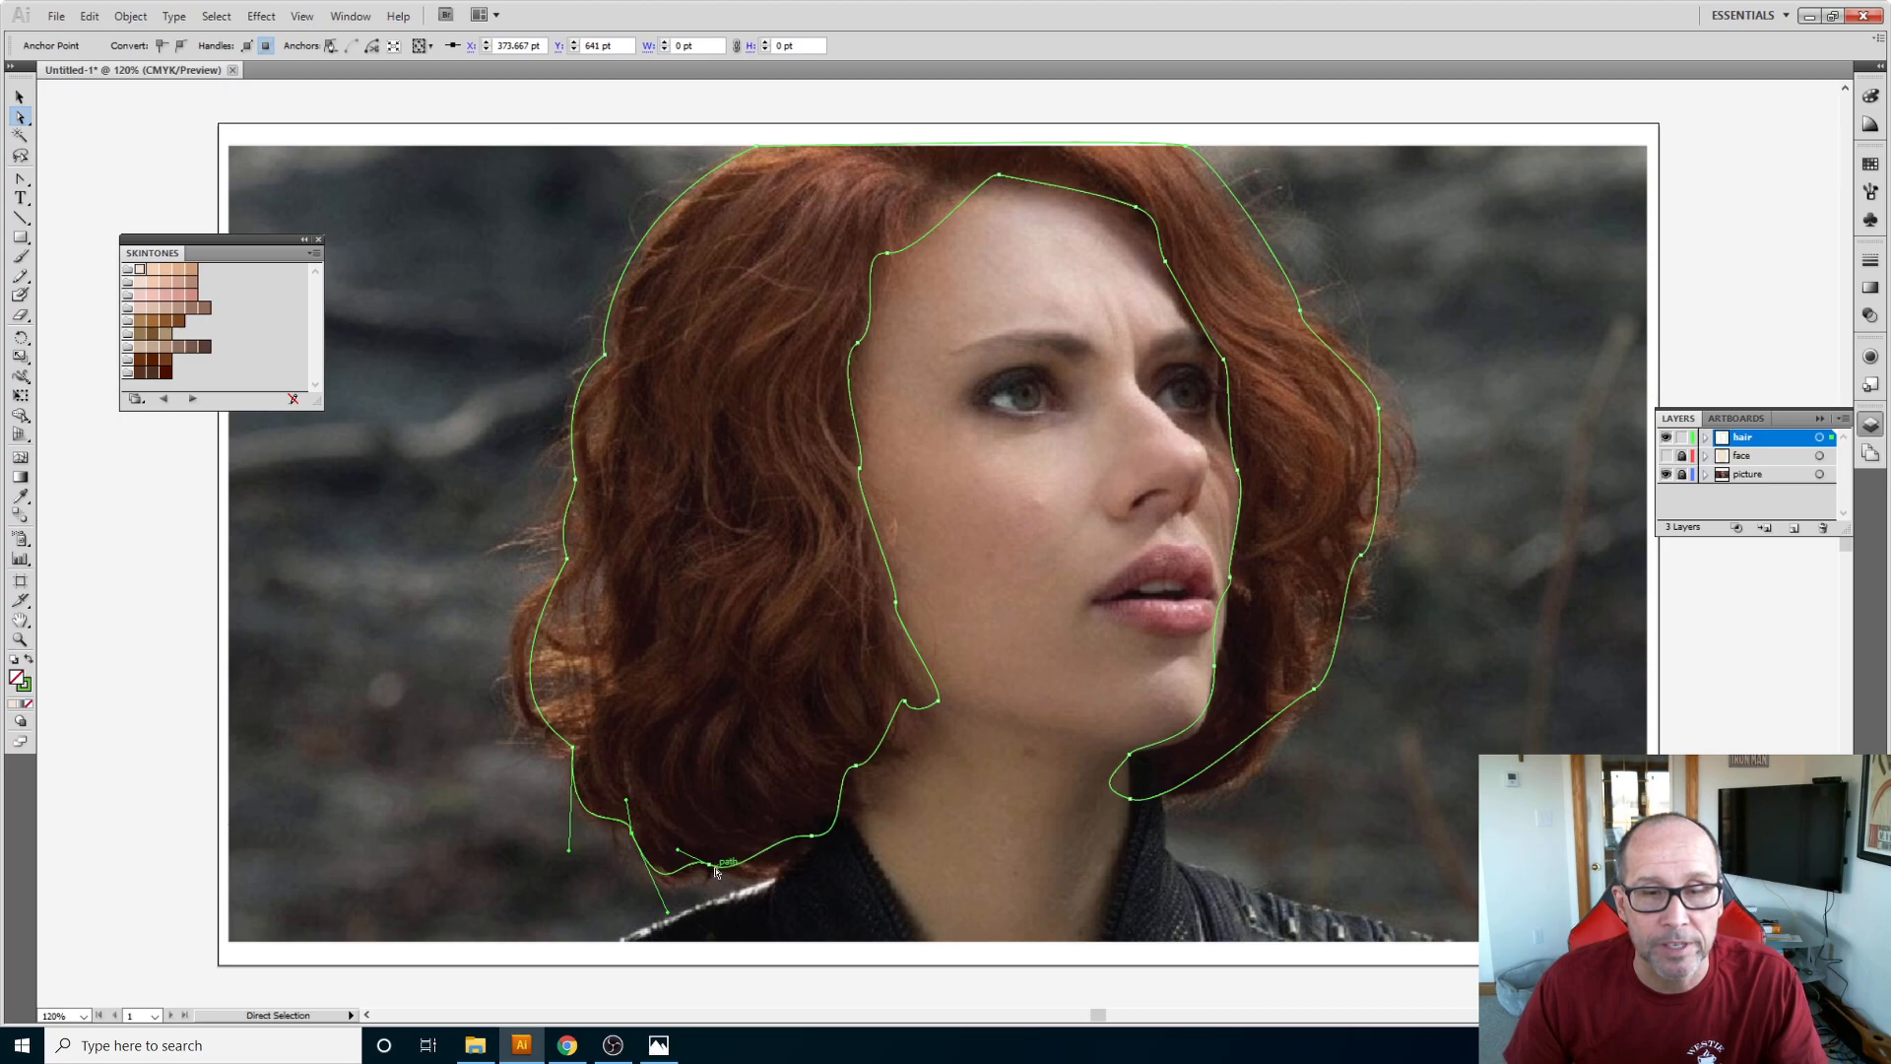
Step: Smooth the hair's bottom edge above the collar by angling the anchors' handles to follow the tips up to the neck
{"action": "left_click", "coordinate": [710, 864]}
{"action": "left_click_drag", "start_coordinate": [678, 850], "coordinate": [695, 870]}
{"action": "key", "text": "alt"}
{"action": "left_click", "coordinate": [814, 836]}
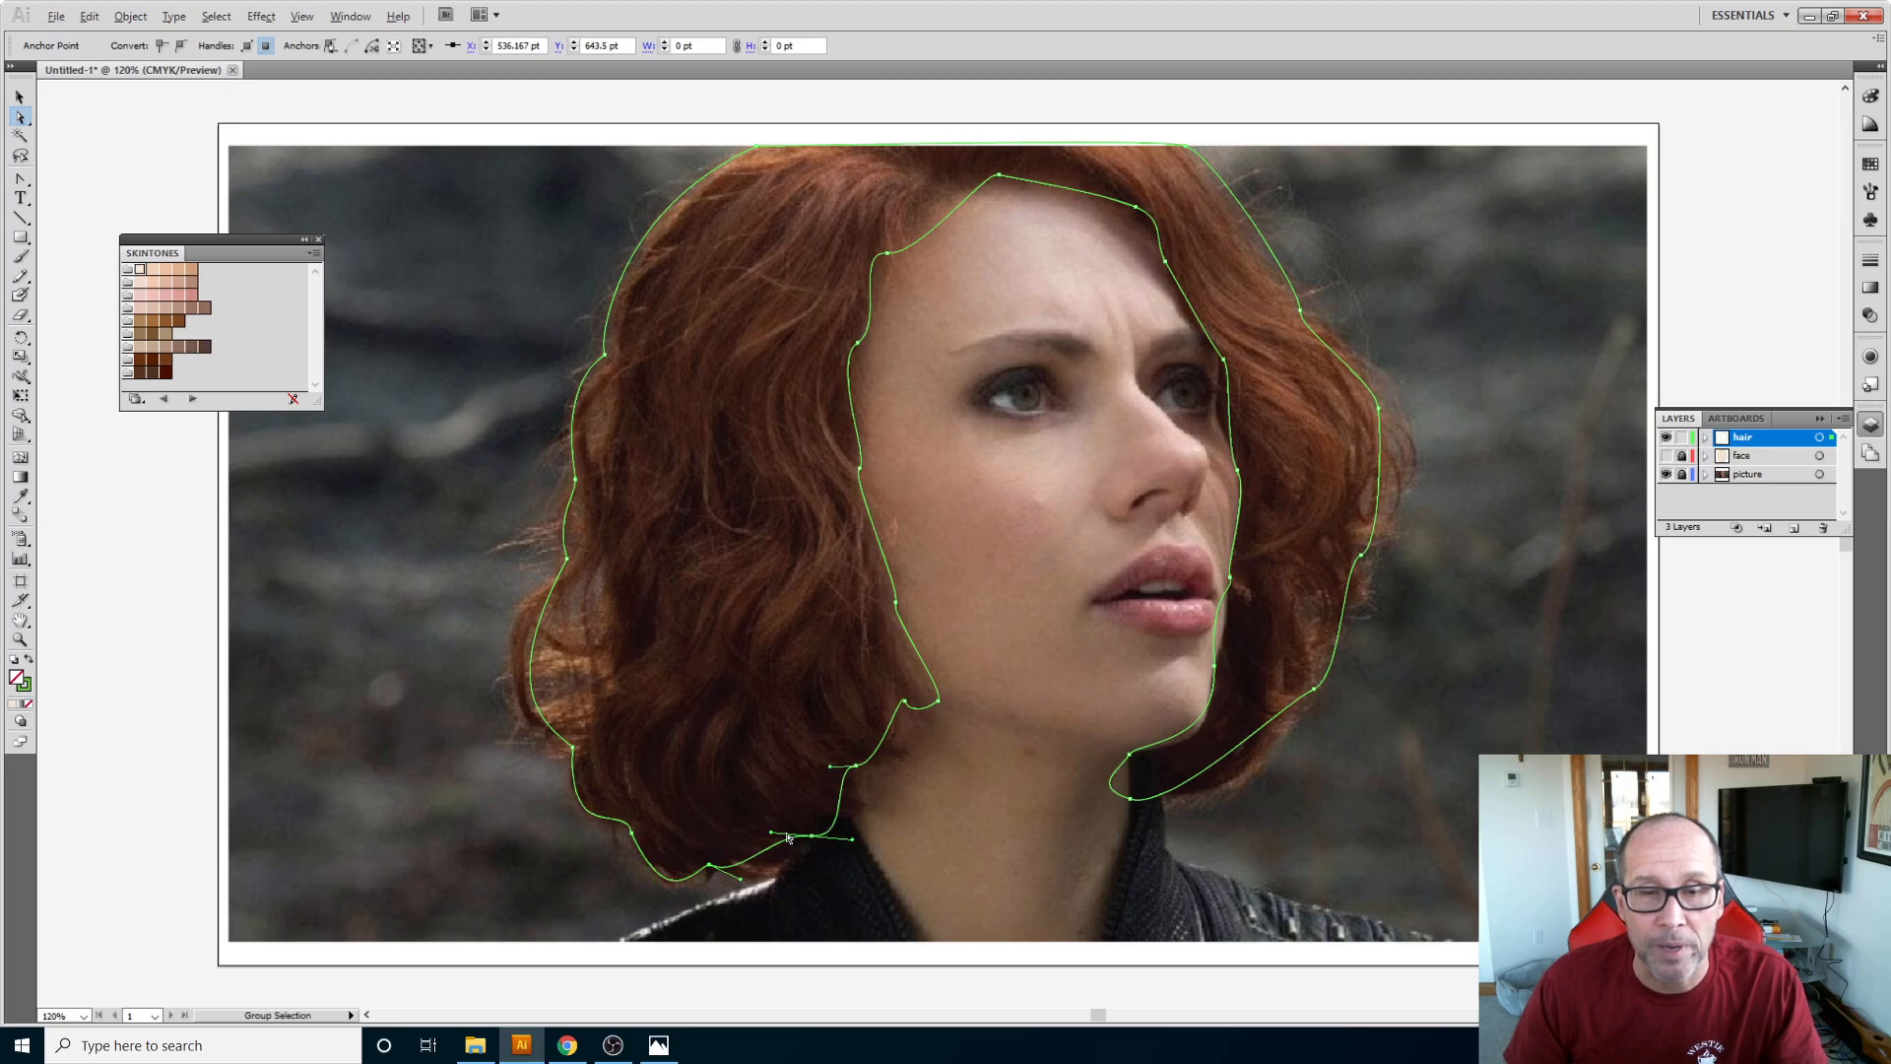
{"action": "left_click_drag", "start_coordinate": [772, 833], "coordinate": [789, 869]}
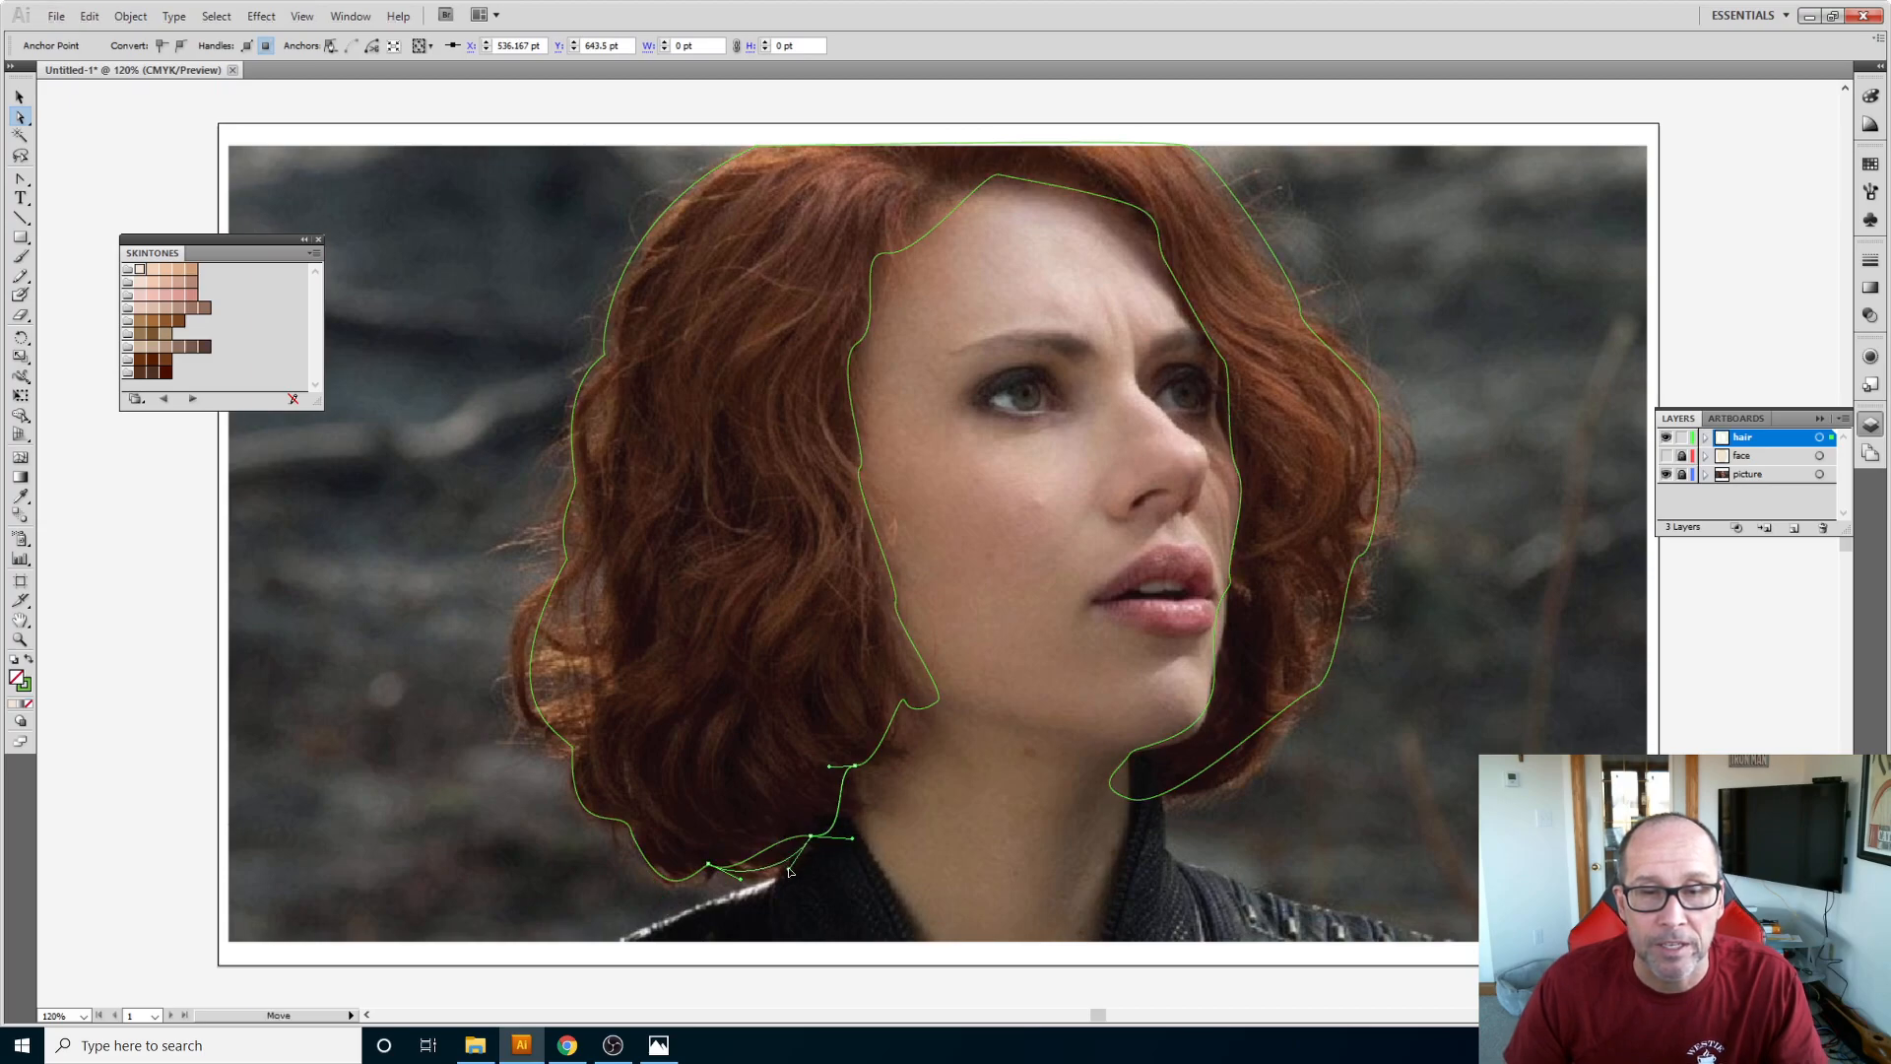
{"action": "left_click", "coordinate": [862, 770]}
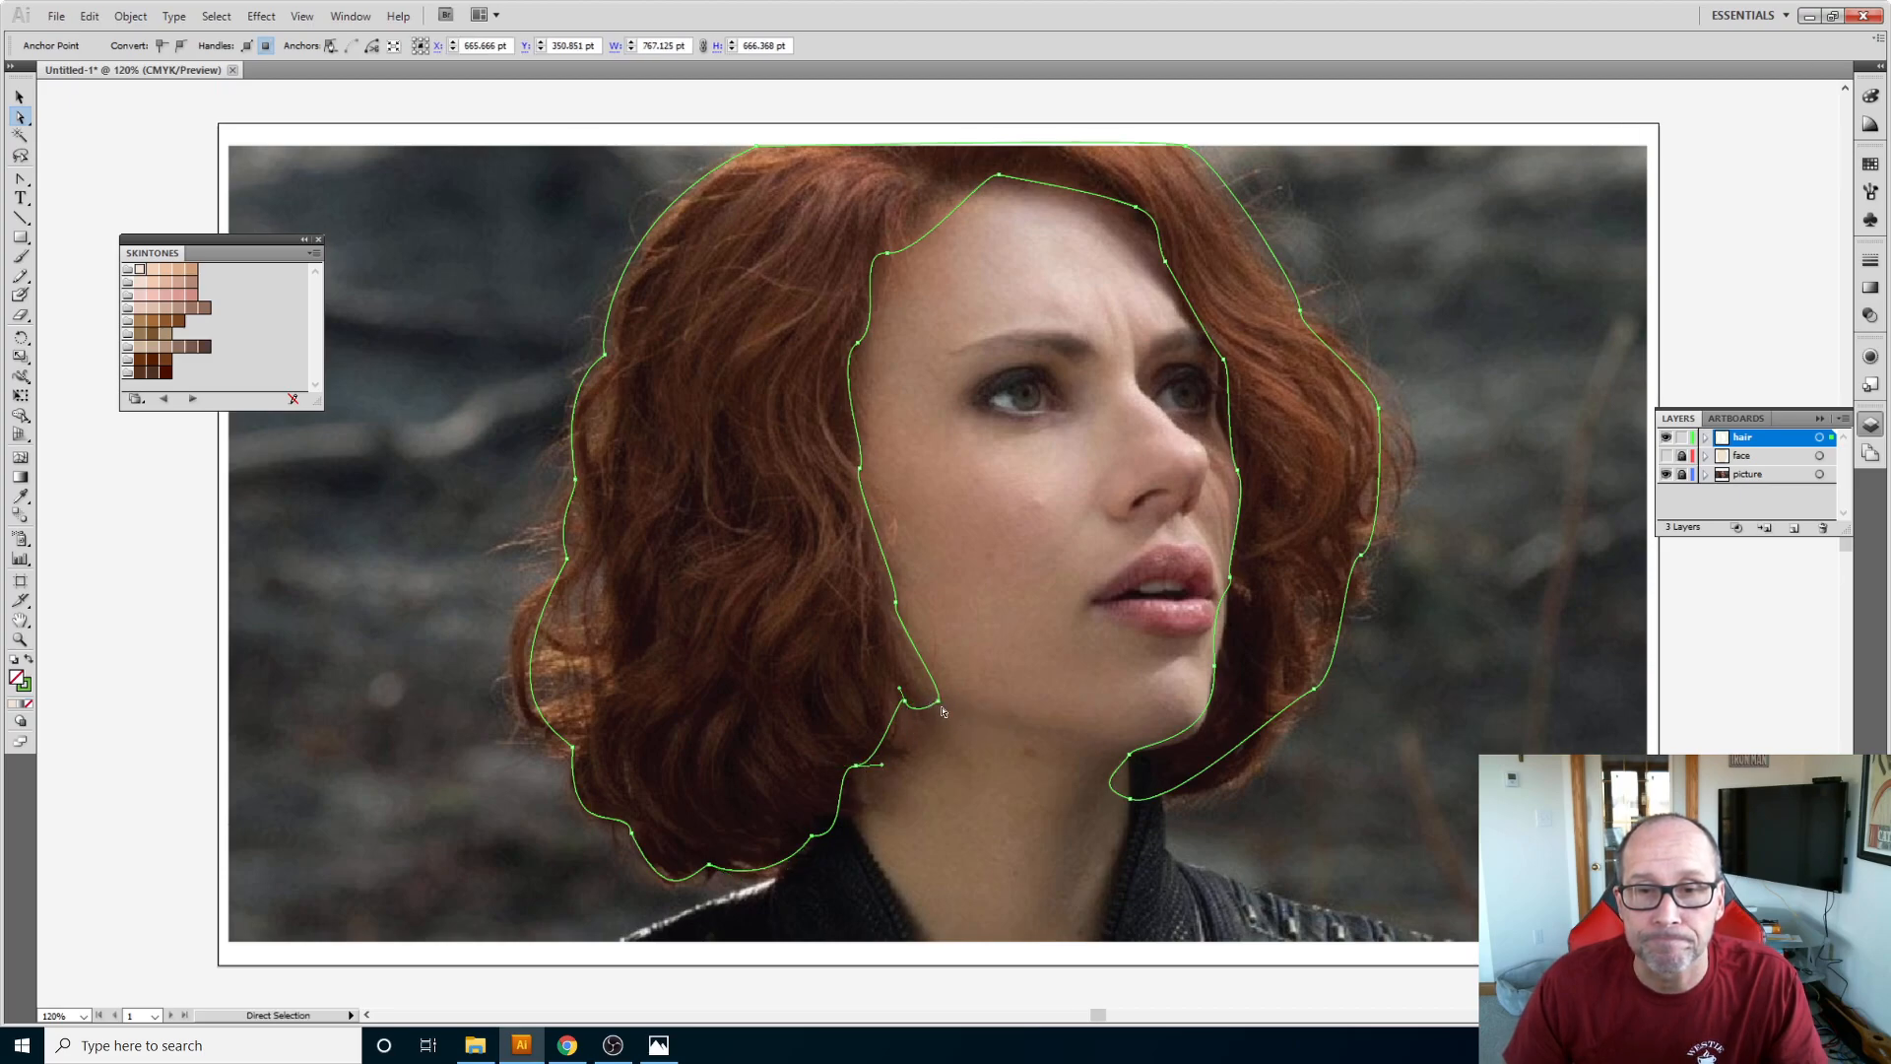
Step: Curve the inner hair edge above the jaw tip, nudging the anchor beside the near cheek onto the hairline and aligning its handles
{"action": "left_click", "coordinate": [939, 703]}
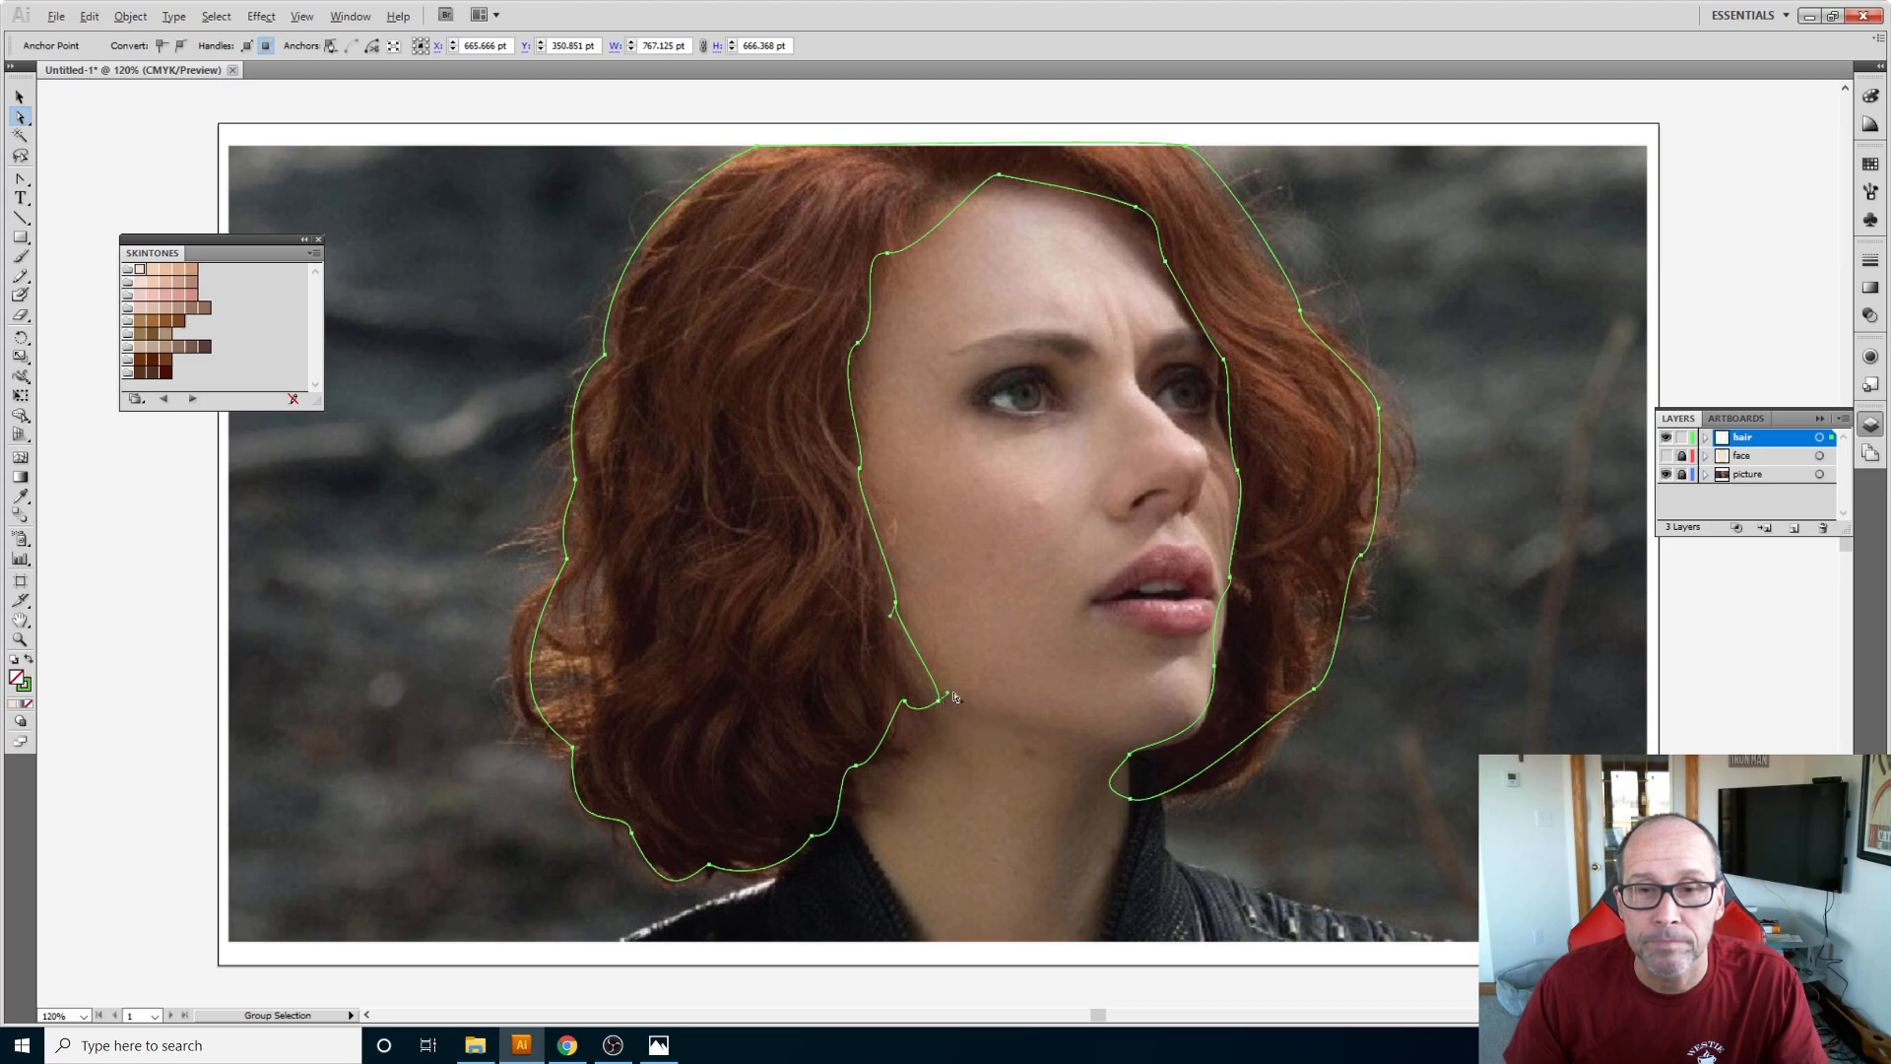
{"action": "left_click_drag", "start_coordinate": [948, 696], "coordinate": [894, 596]}
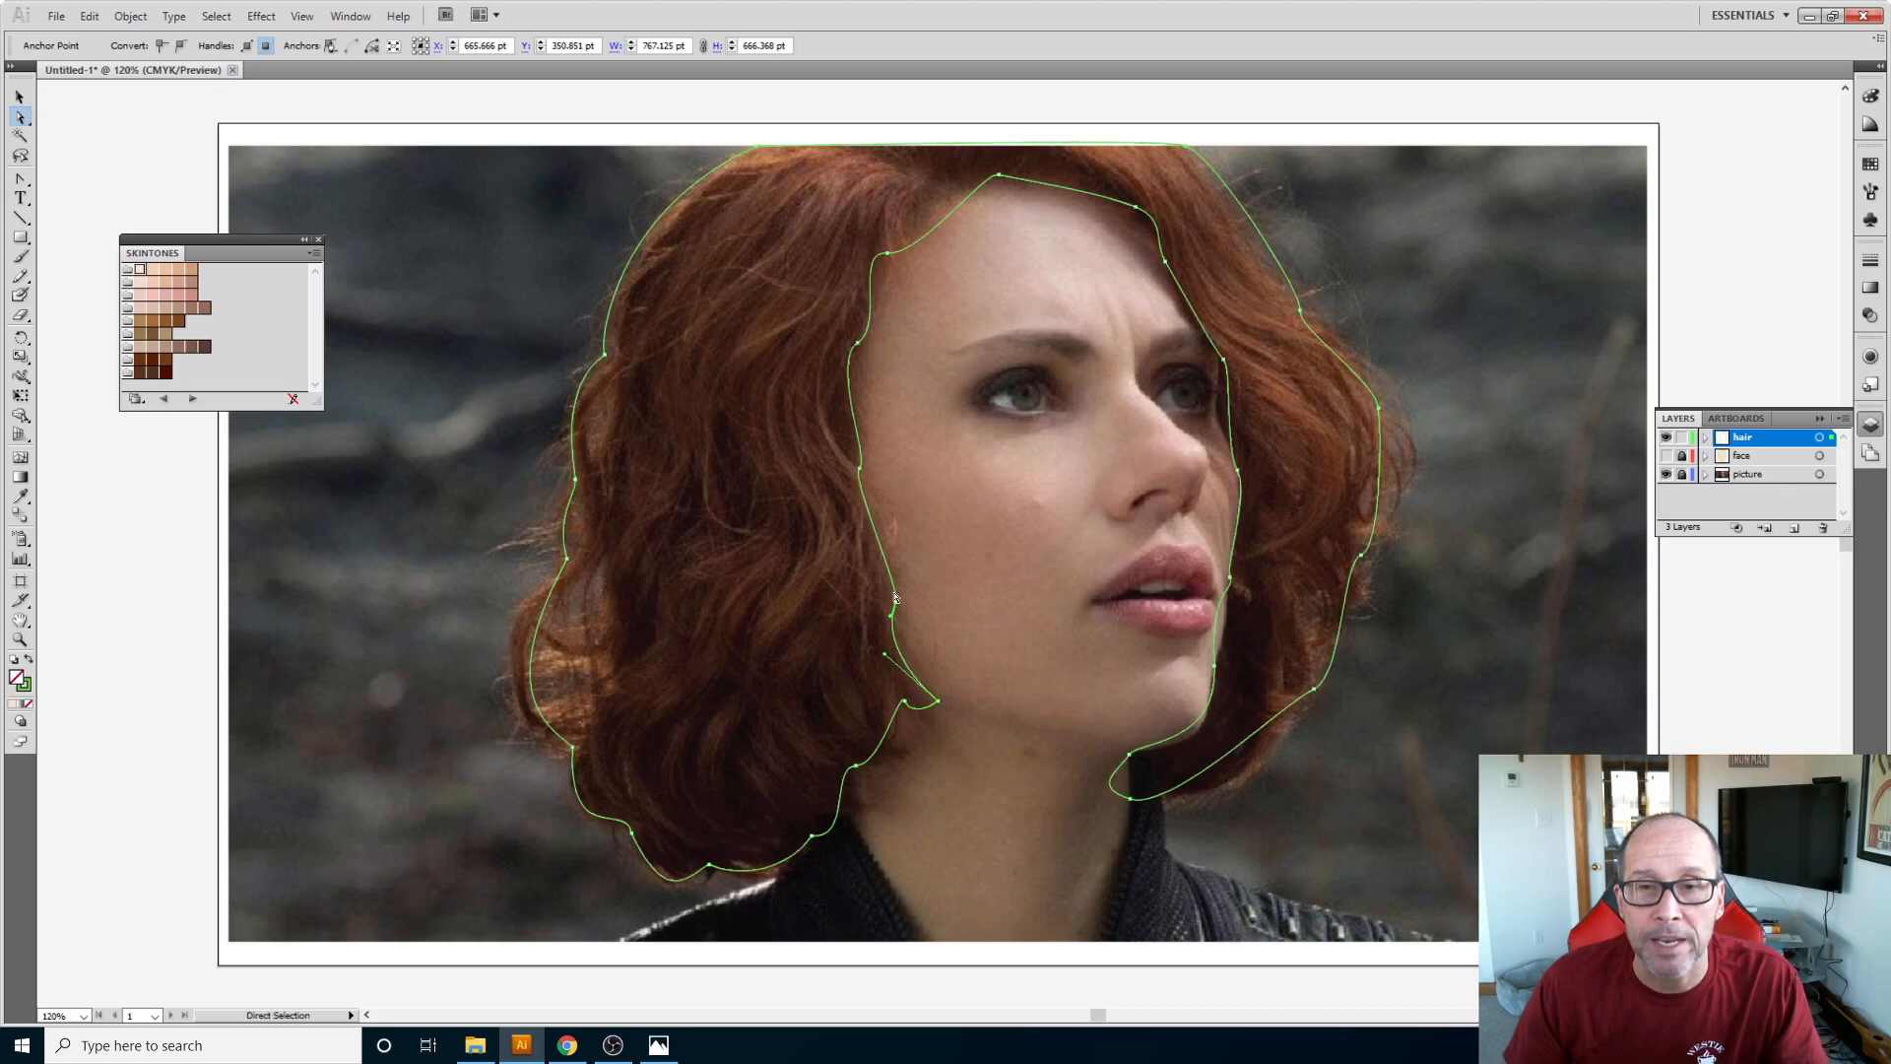
{"action": "left_click", "coordinate": [897, 604]}
{"action": "key", "text": "alt"}
{"action": "left_click", "coordinate": [893, 603]}
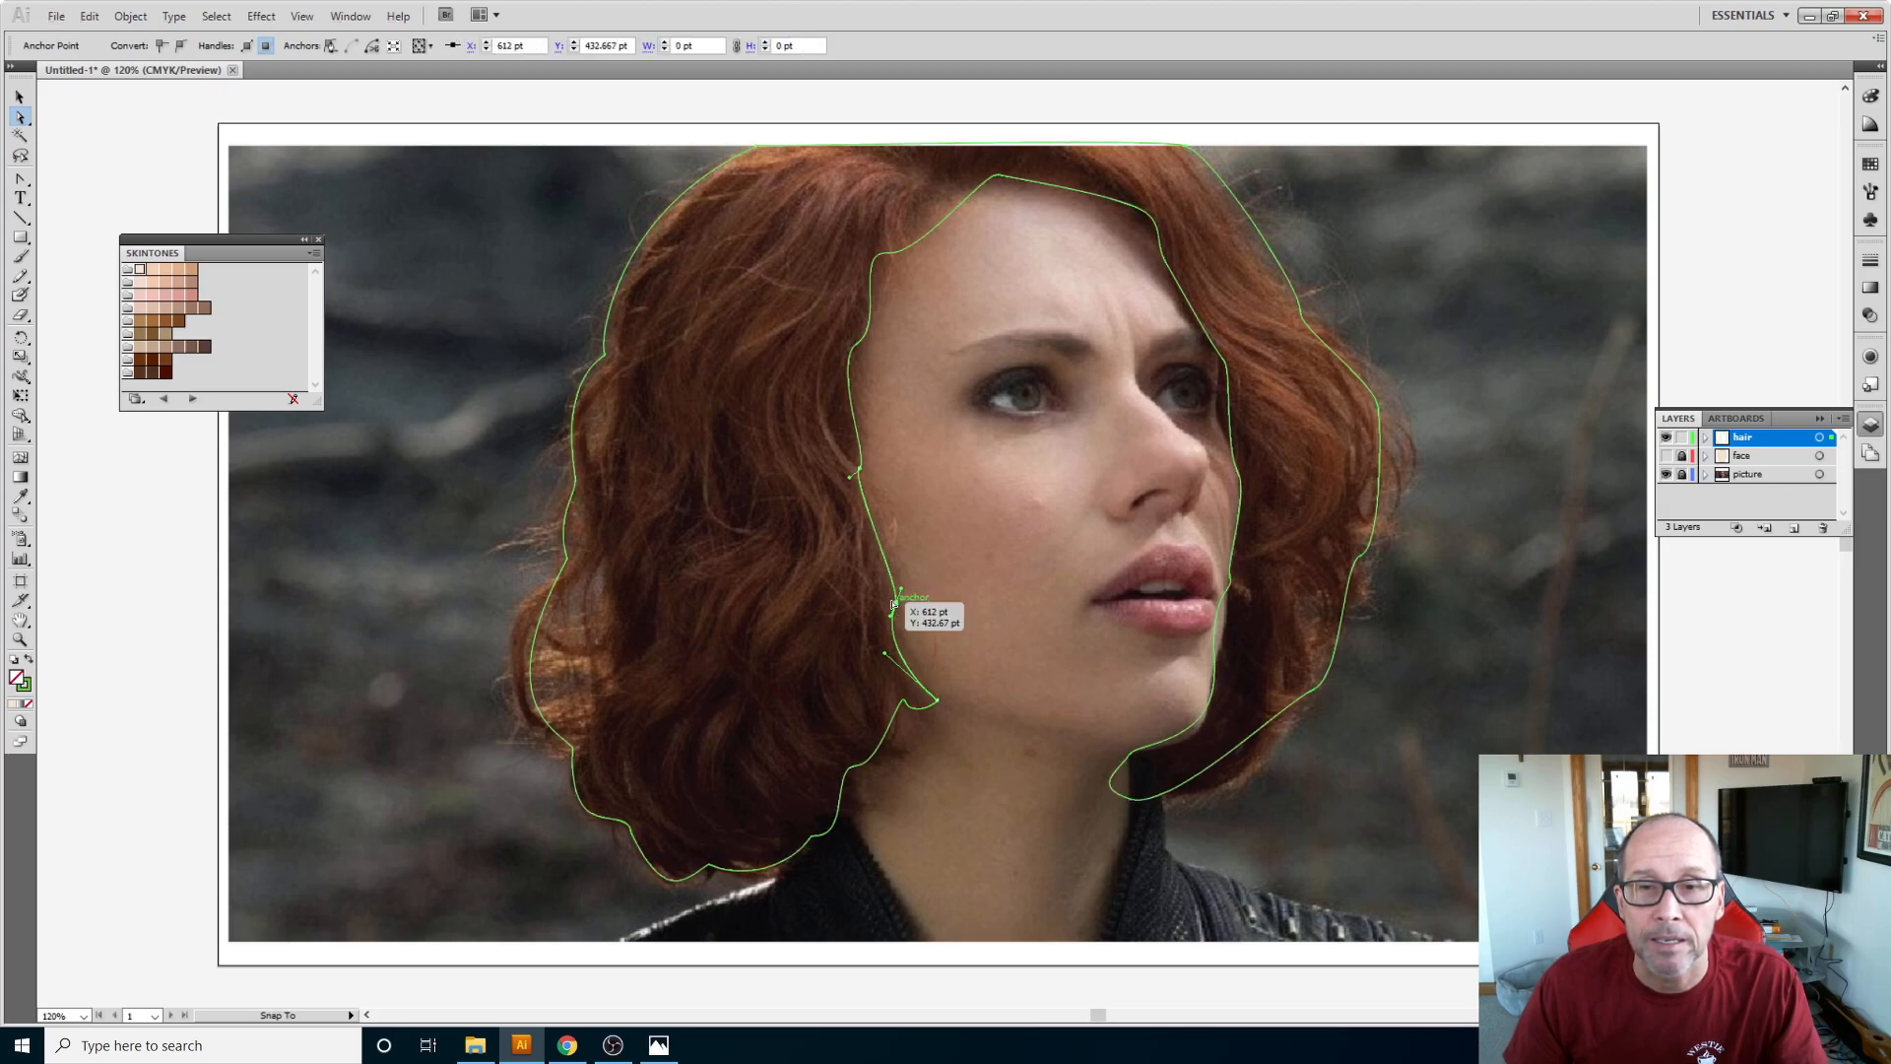
{"action": "left_click_drag", "start_coordinate": [894, 603], "coordinate": [887, 602]}
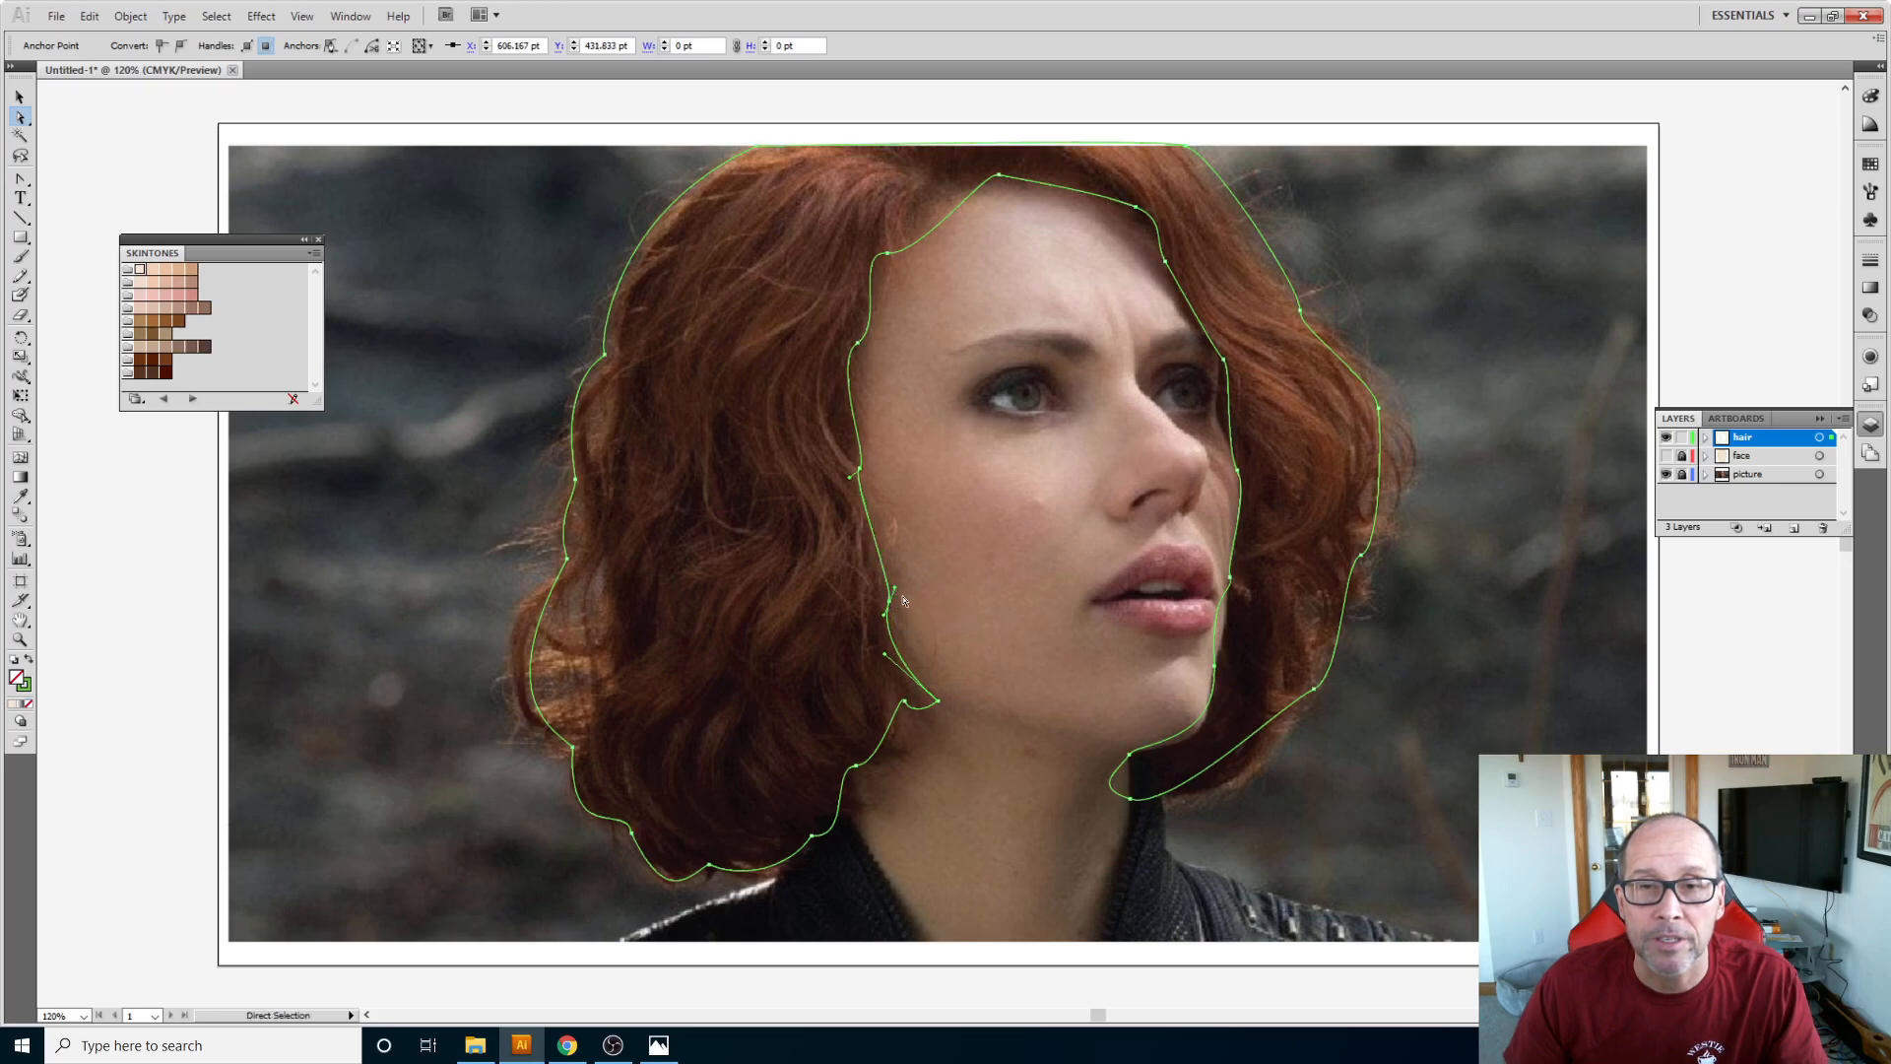
{"action": "left_click", "coordinate": [892, 585]}
{"action": "left_click_drag", "start_coordinate": [891, 583], "coordinate": [889, 584]}
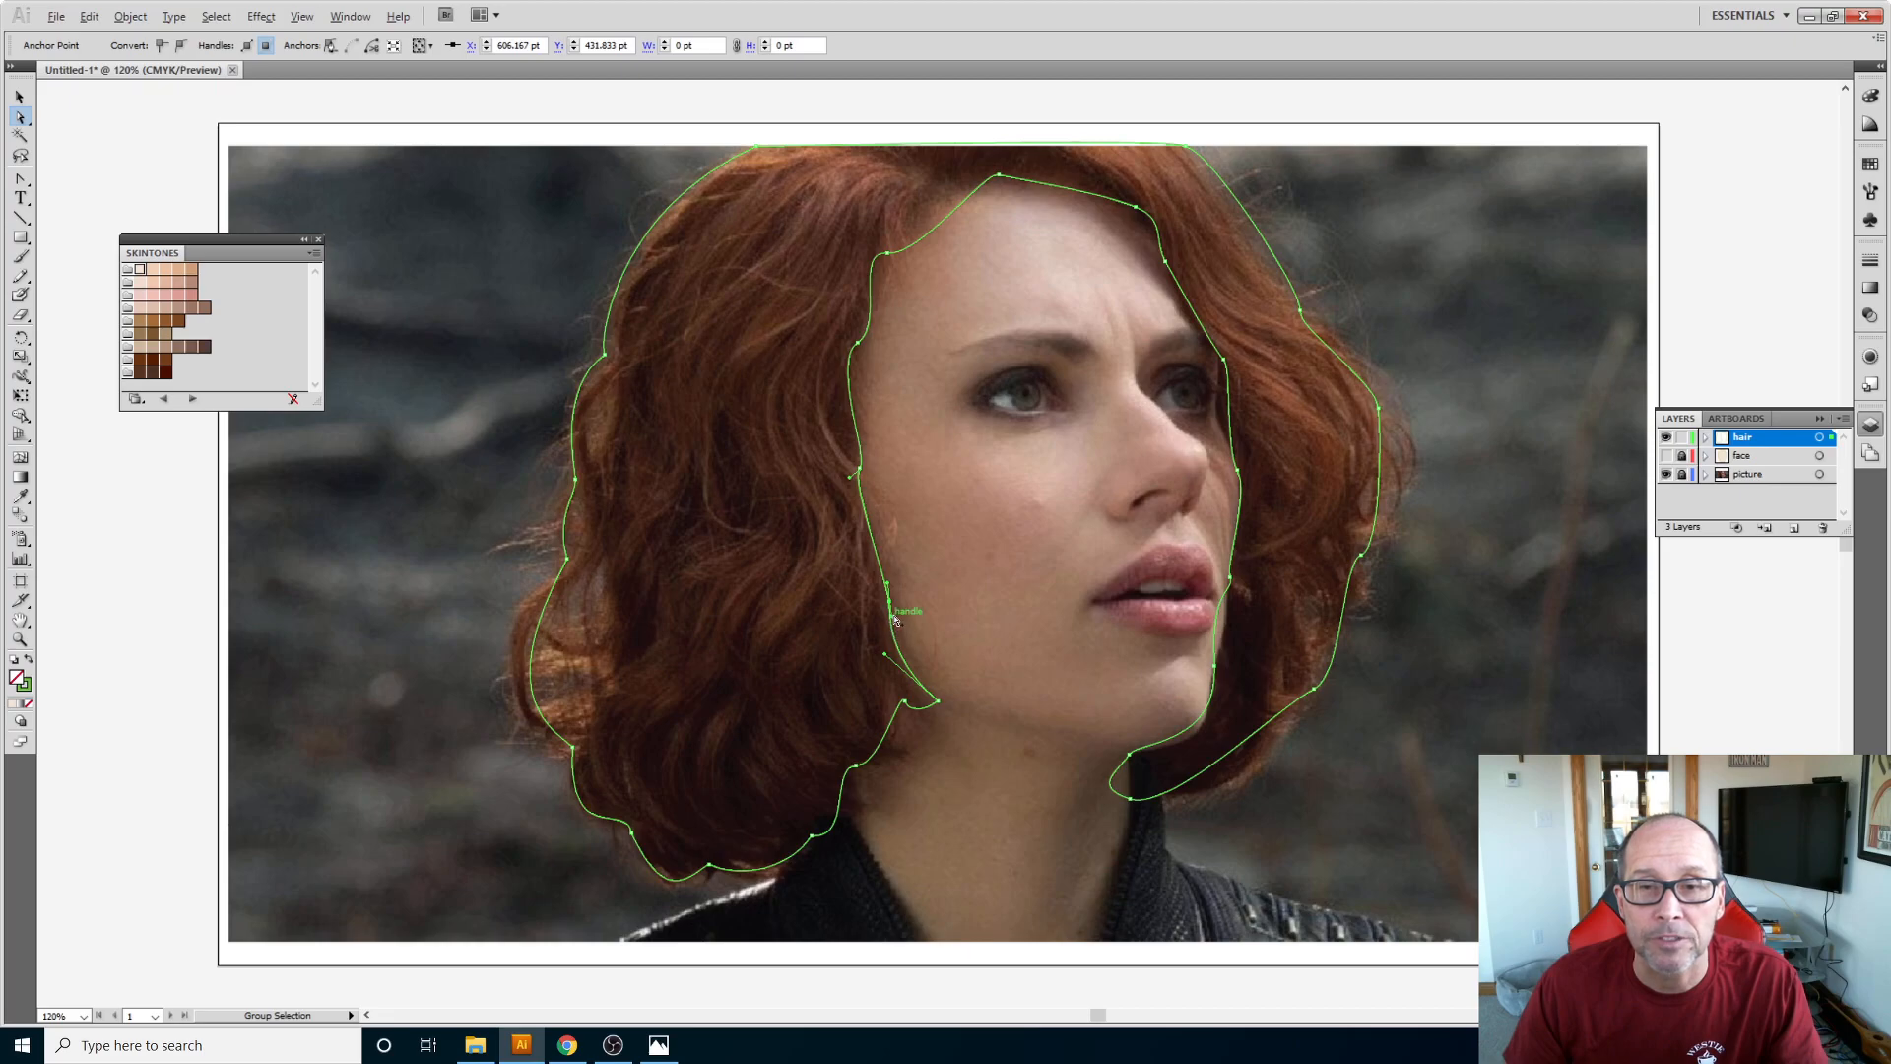
{"action": "key", "text": "alt"}
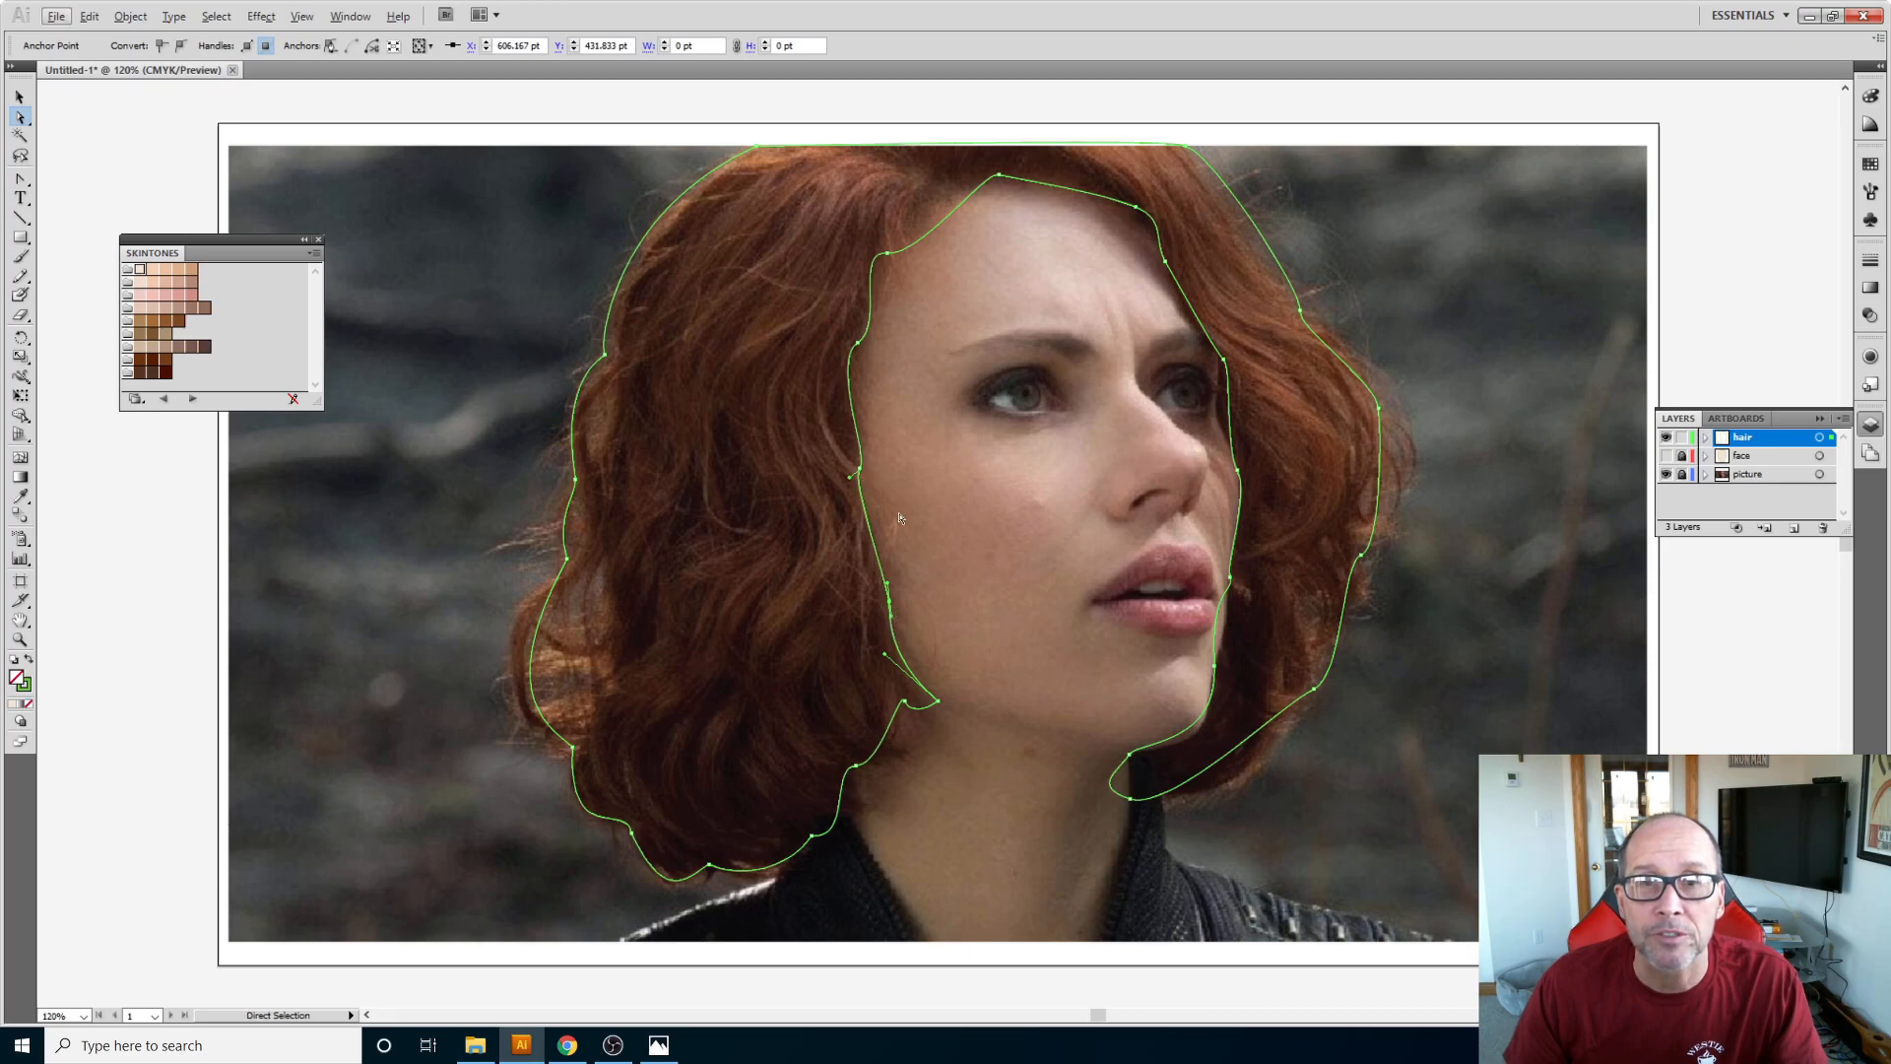
Step: Reshape the near-side inner hair edge beside the eye by swinging the anchor's upper handle toward the face
{"action": "key", "text": "alt"}
{"action": "left_click", "coordinate": [859, 470]}
{"action": "key", "text": "alt"}
{"action": "left_click_drag", "start_coordinate": [851, 477], "coordinate": [877, 441]}
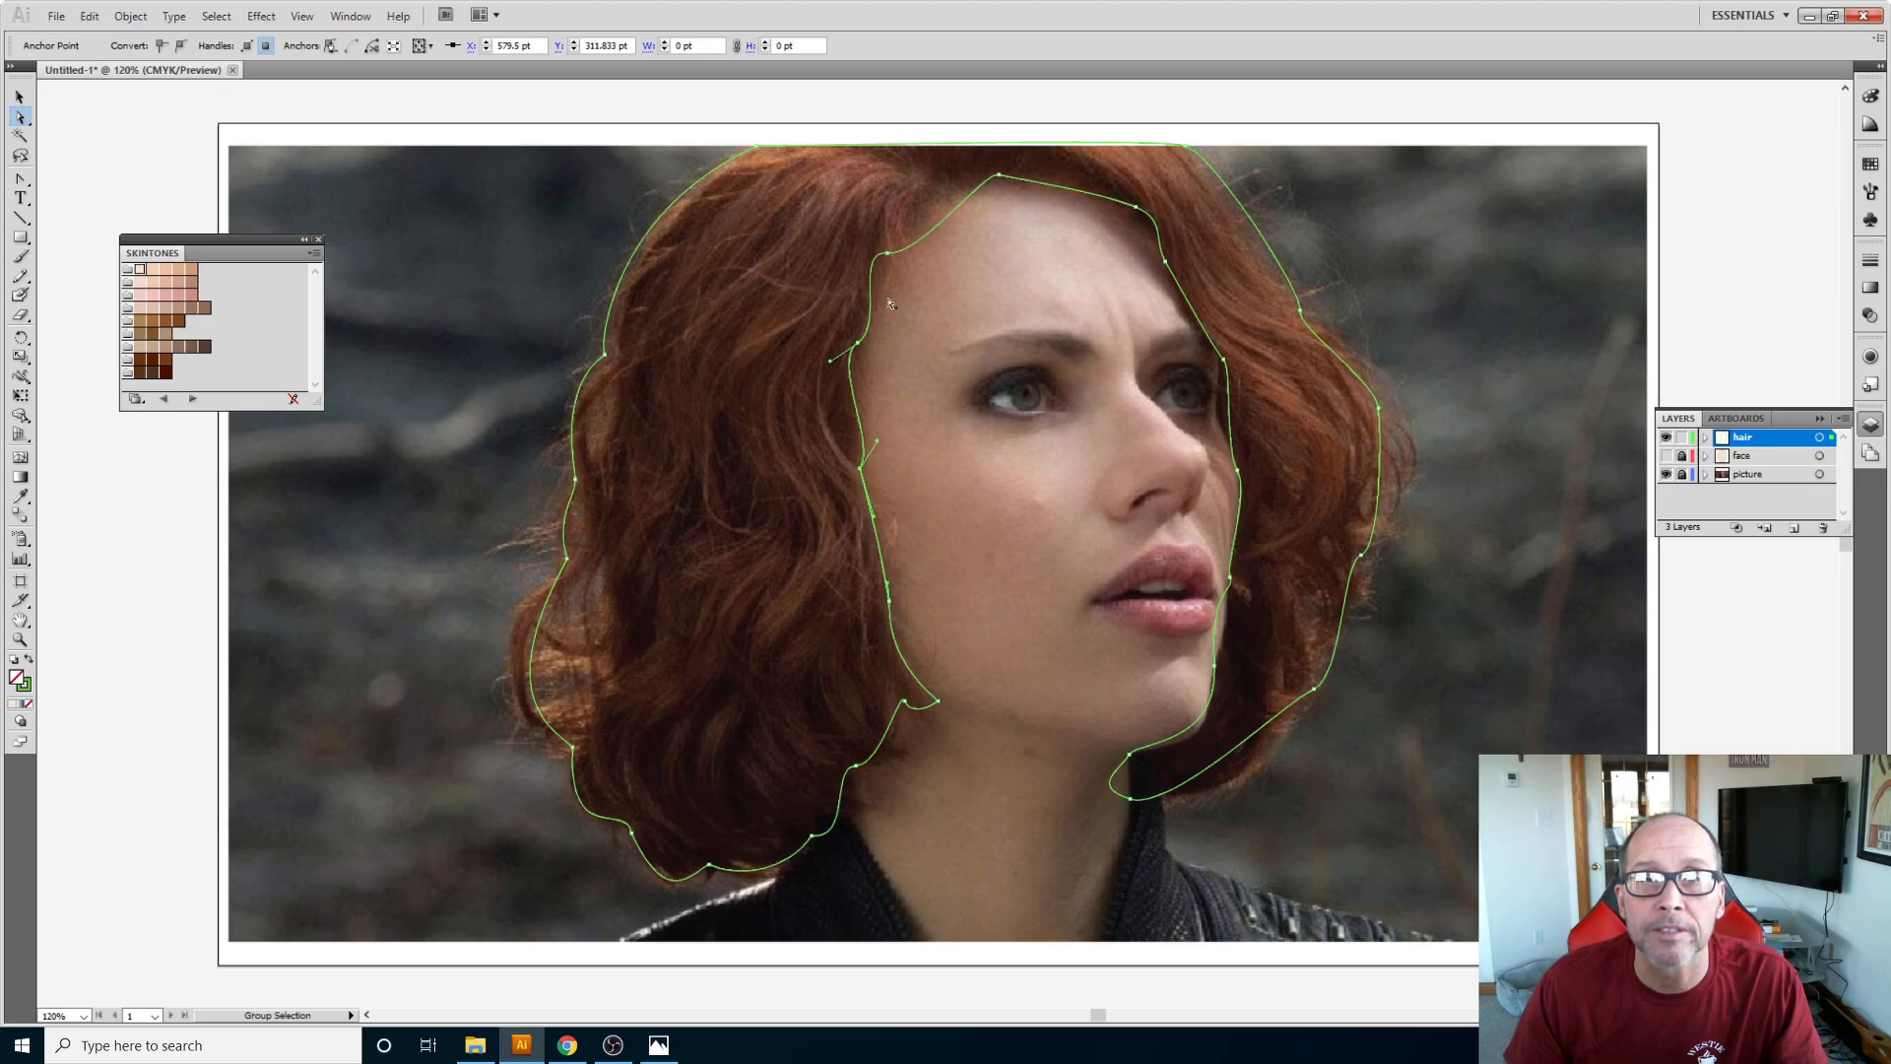
Step: Round the inner hair edge from the near temple to the upper corner of the forehead by realigning the anchor handles
{"action": "left_click", "coordinate": [860, 343]}
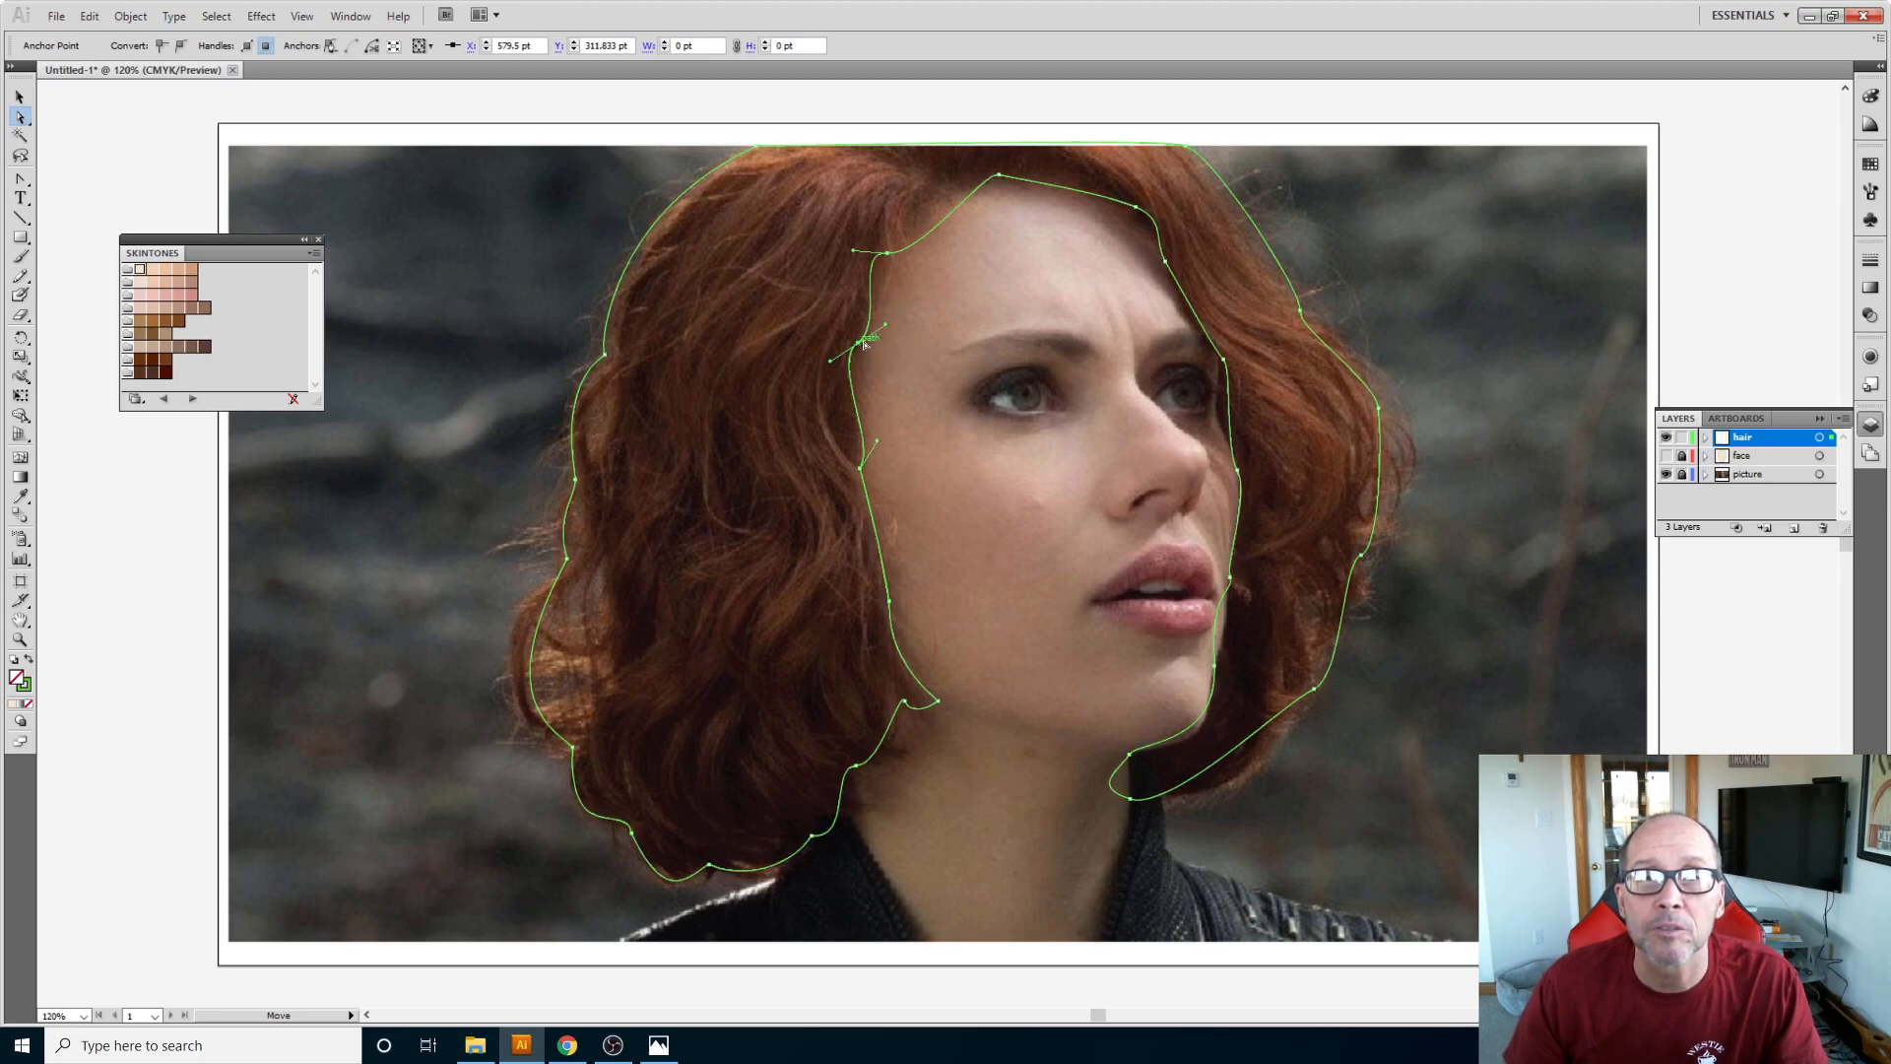
{"action": "left_click", "coordinate": [884, 253]}
{"action": "left_click", "coordinate": [866, 278]}
{"action": "left_click", "coordinate": [886, 254]}
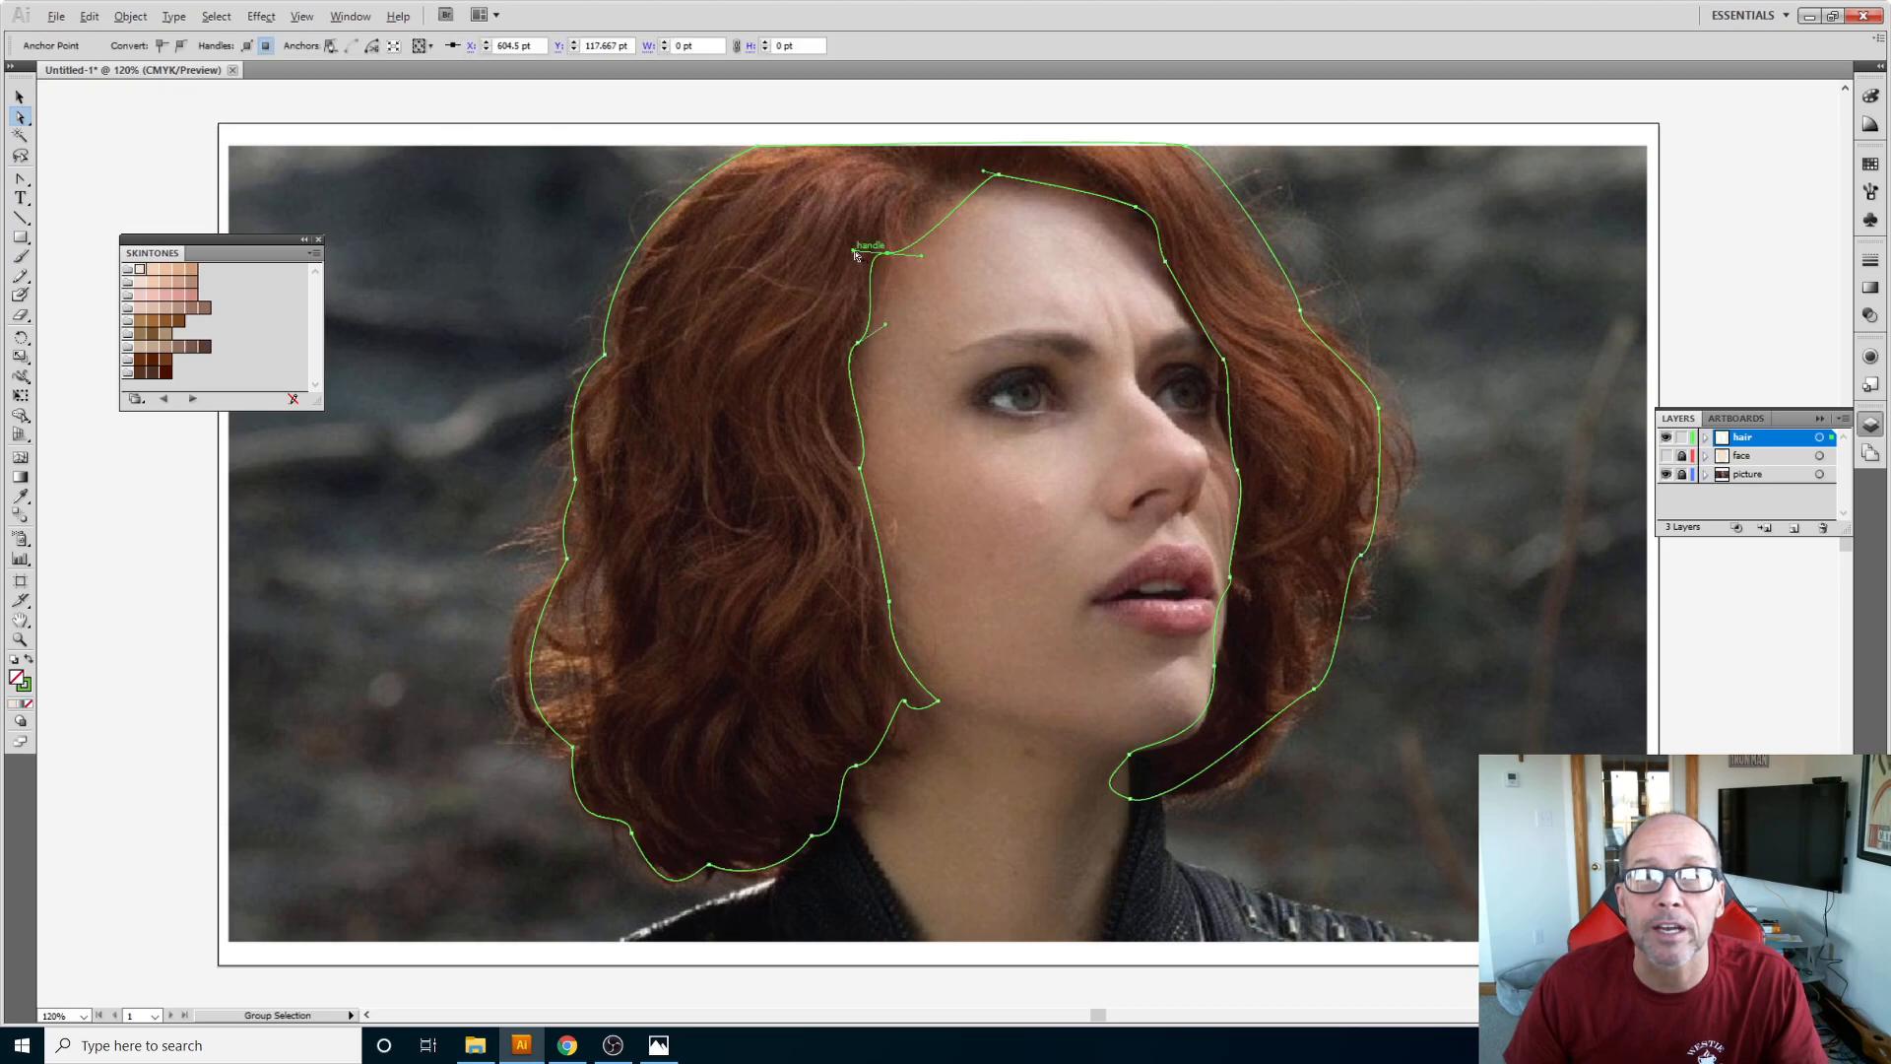
{"action": "left_click_drag", "start_coordinate": [855, 254], "coordinate": [869, 284]}
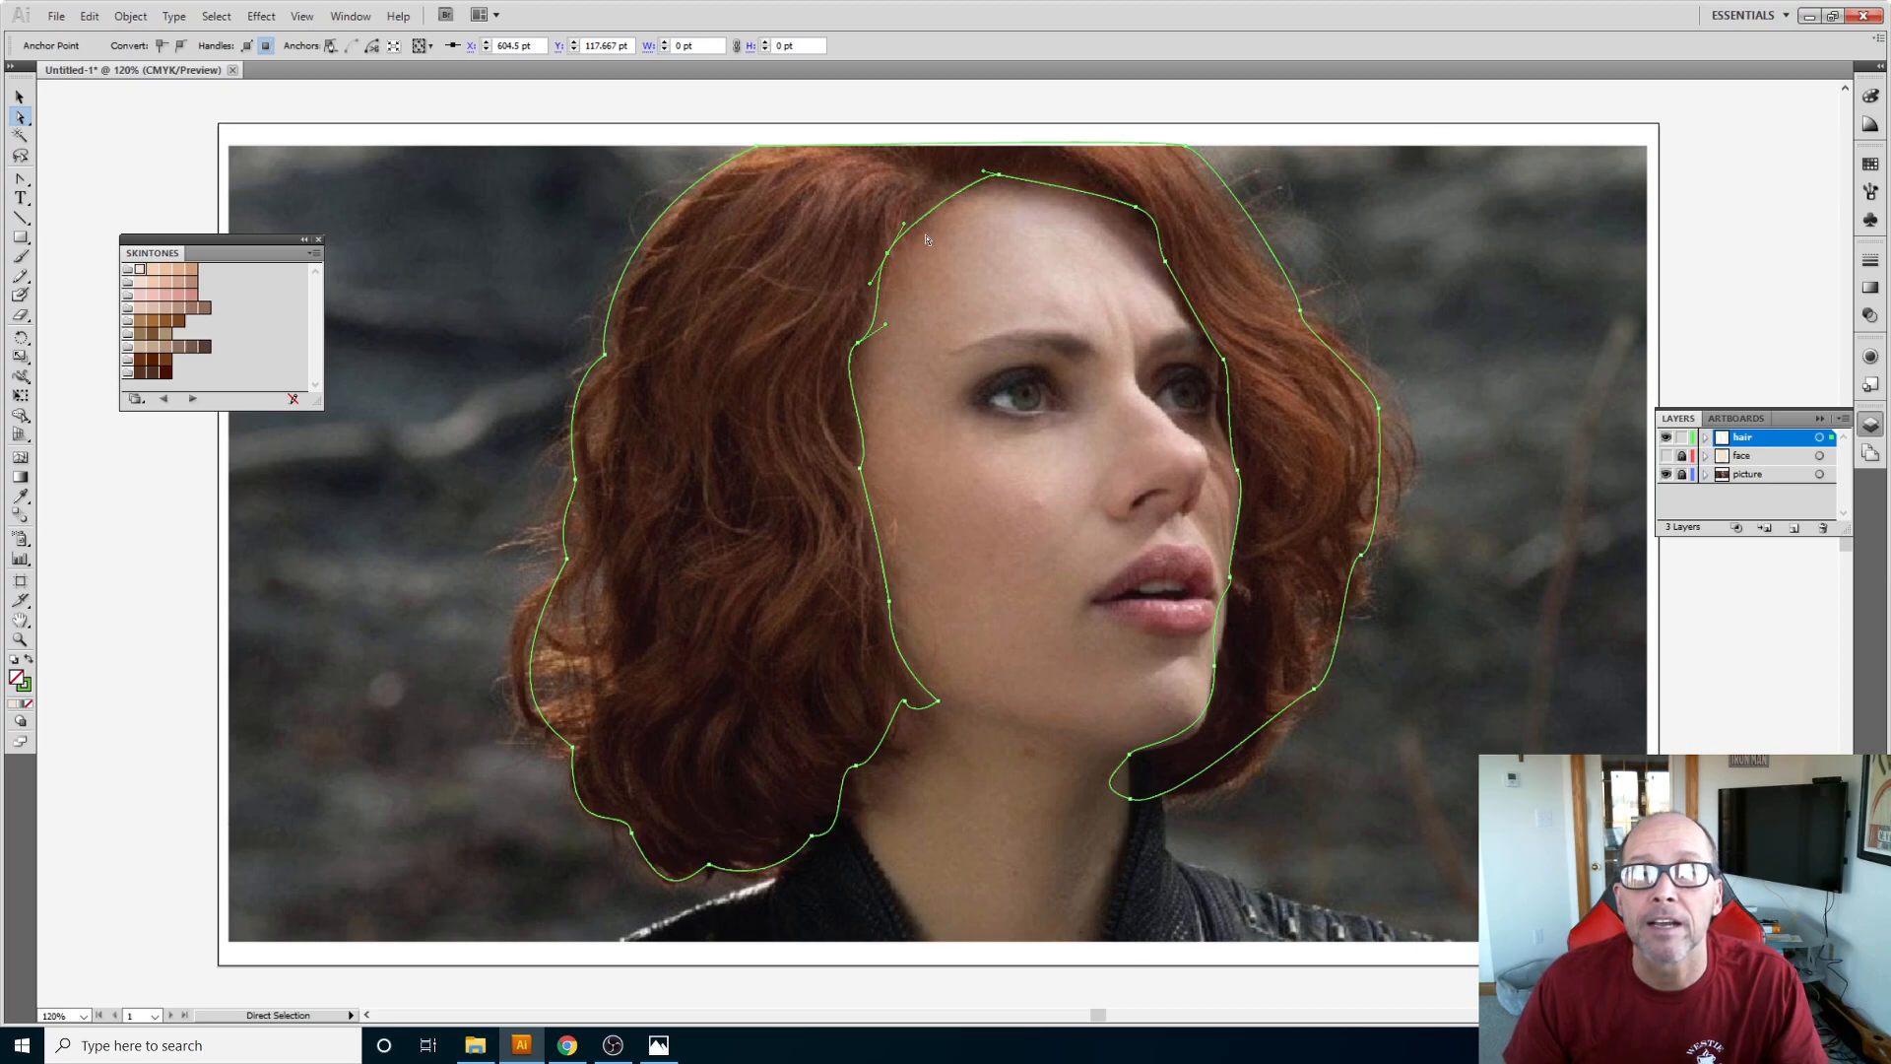
Step: Round the hairline over the top of the forehead by extending its anchor's handles both ways and softening the far forehead corner
{"action": "left_click", "coordinate": [983, 174]}
{"action": "key", "text": "alt"}
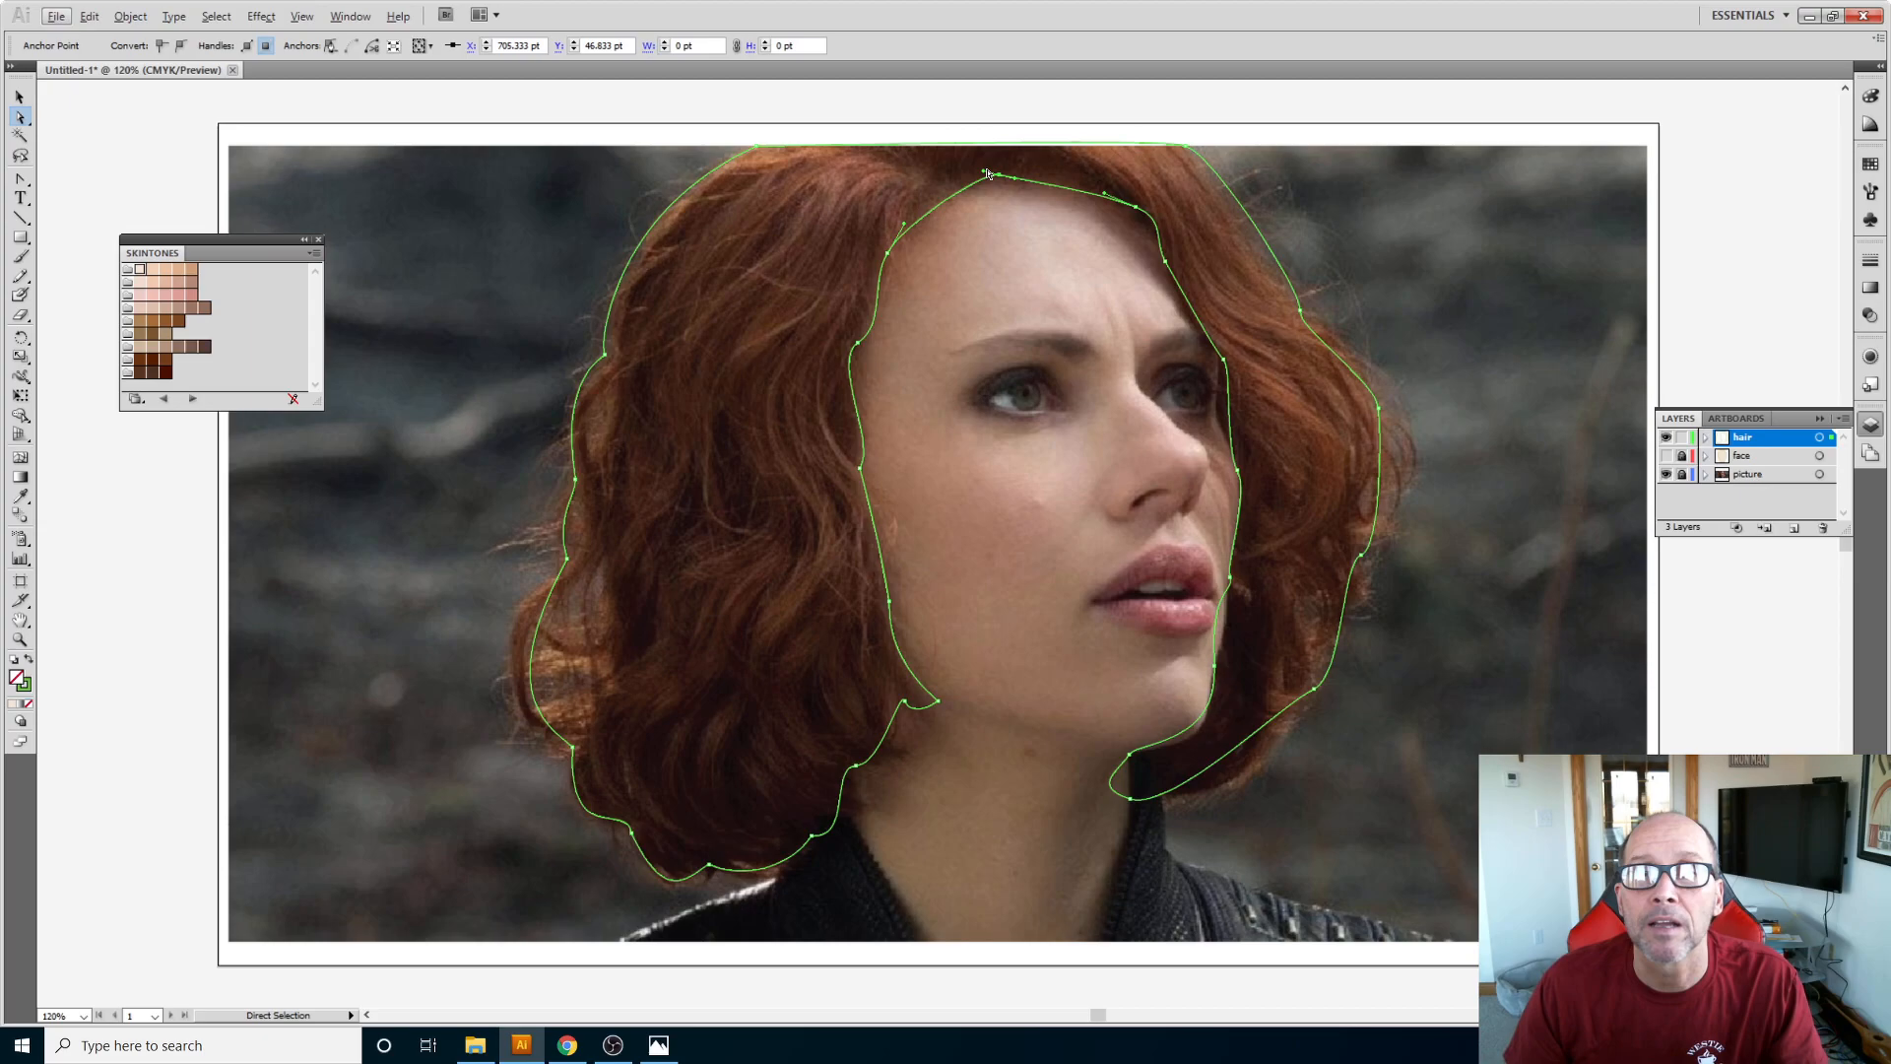
{"action": "left_click_drag", "start_coordinate": [988, 174], "coordinate": [956, 181]}
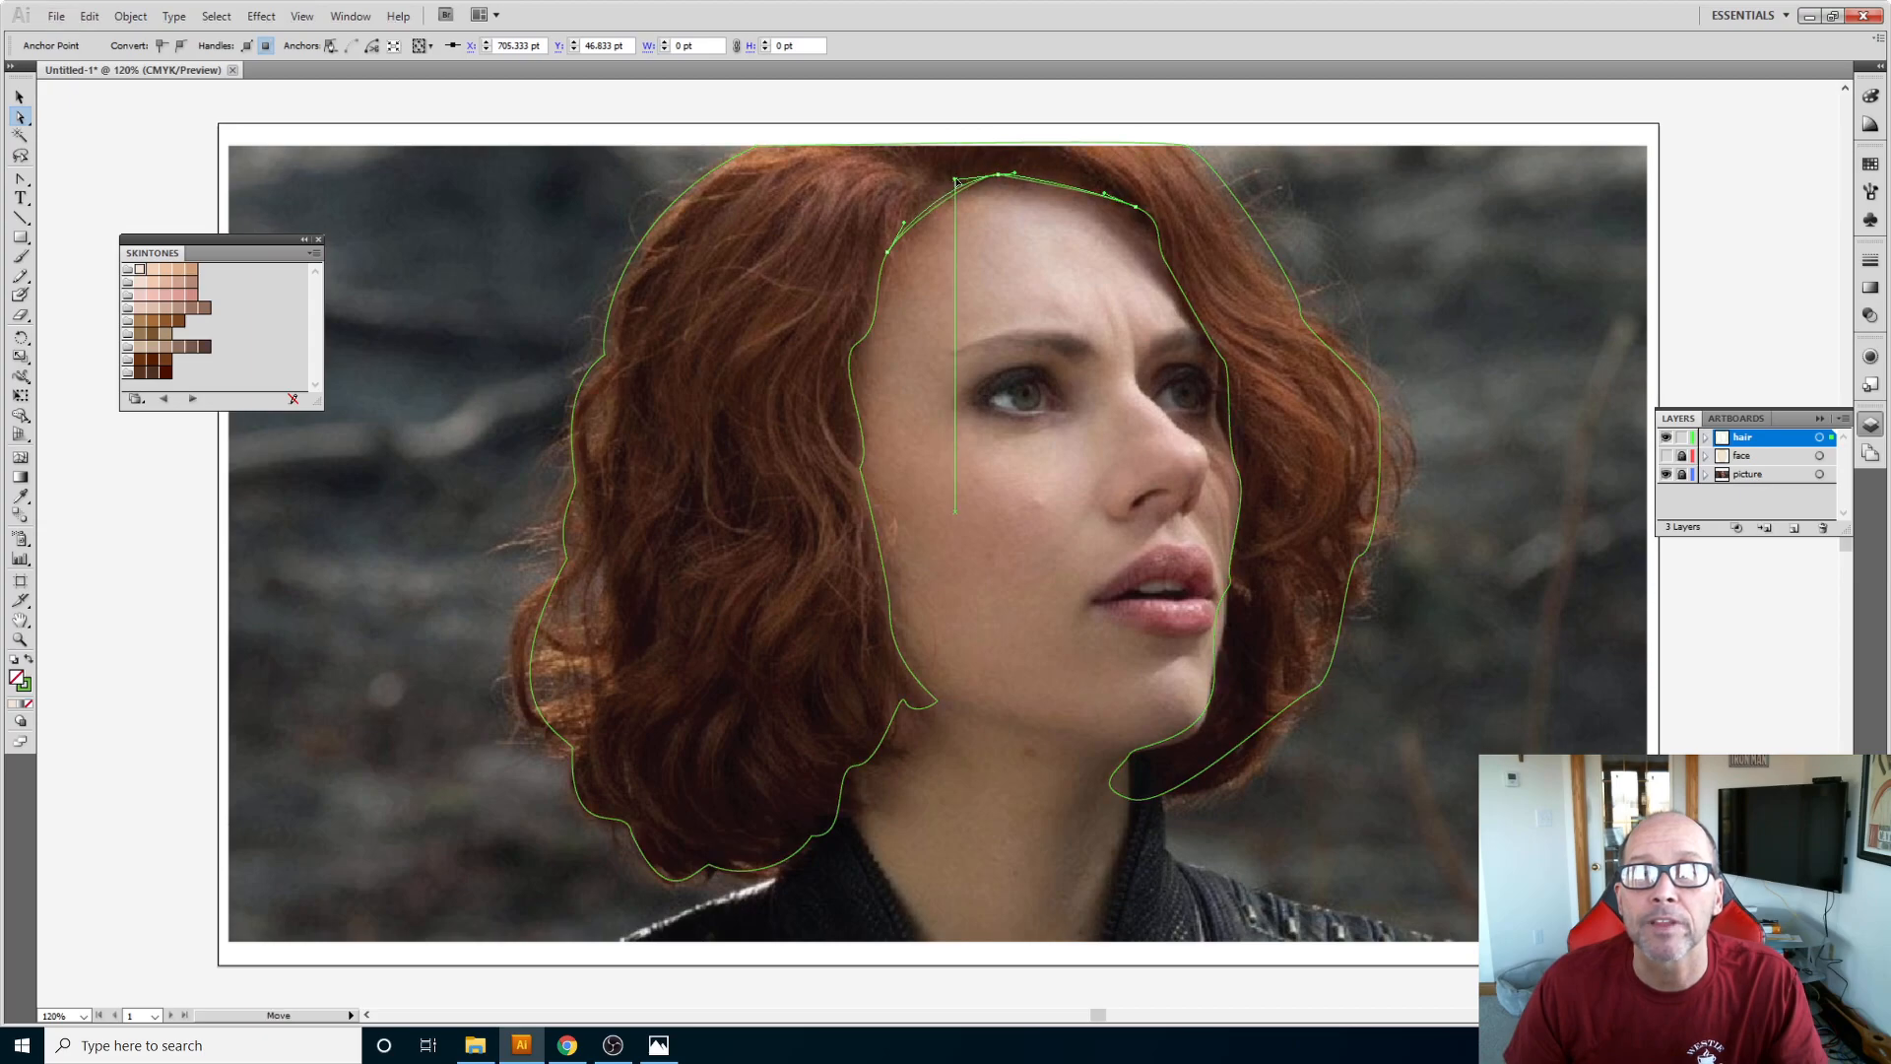
{"action": "key", "text": "ctrl+z"}
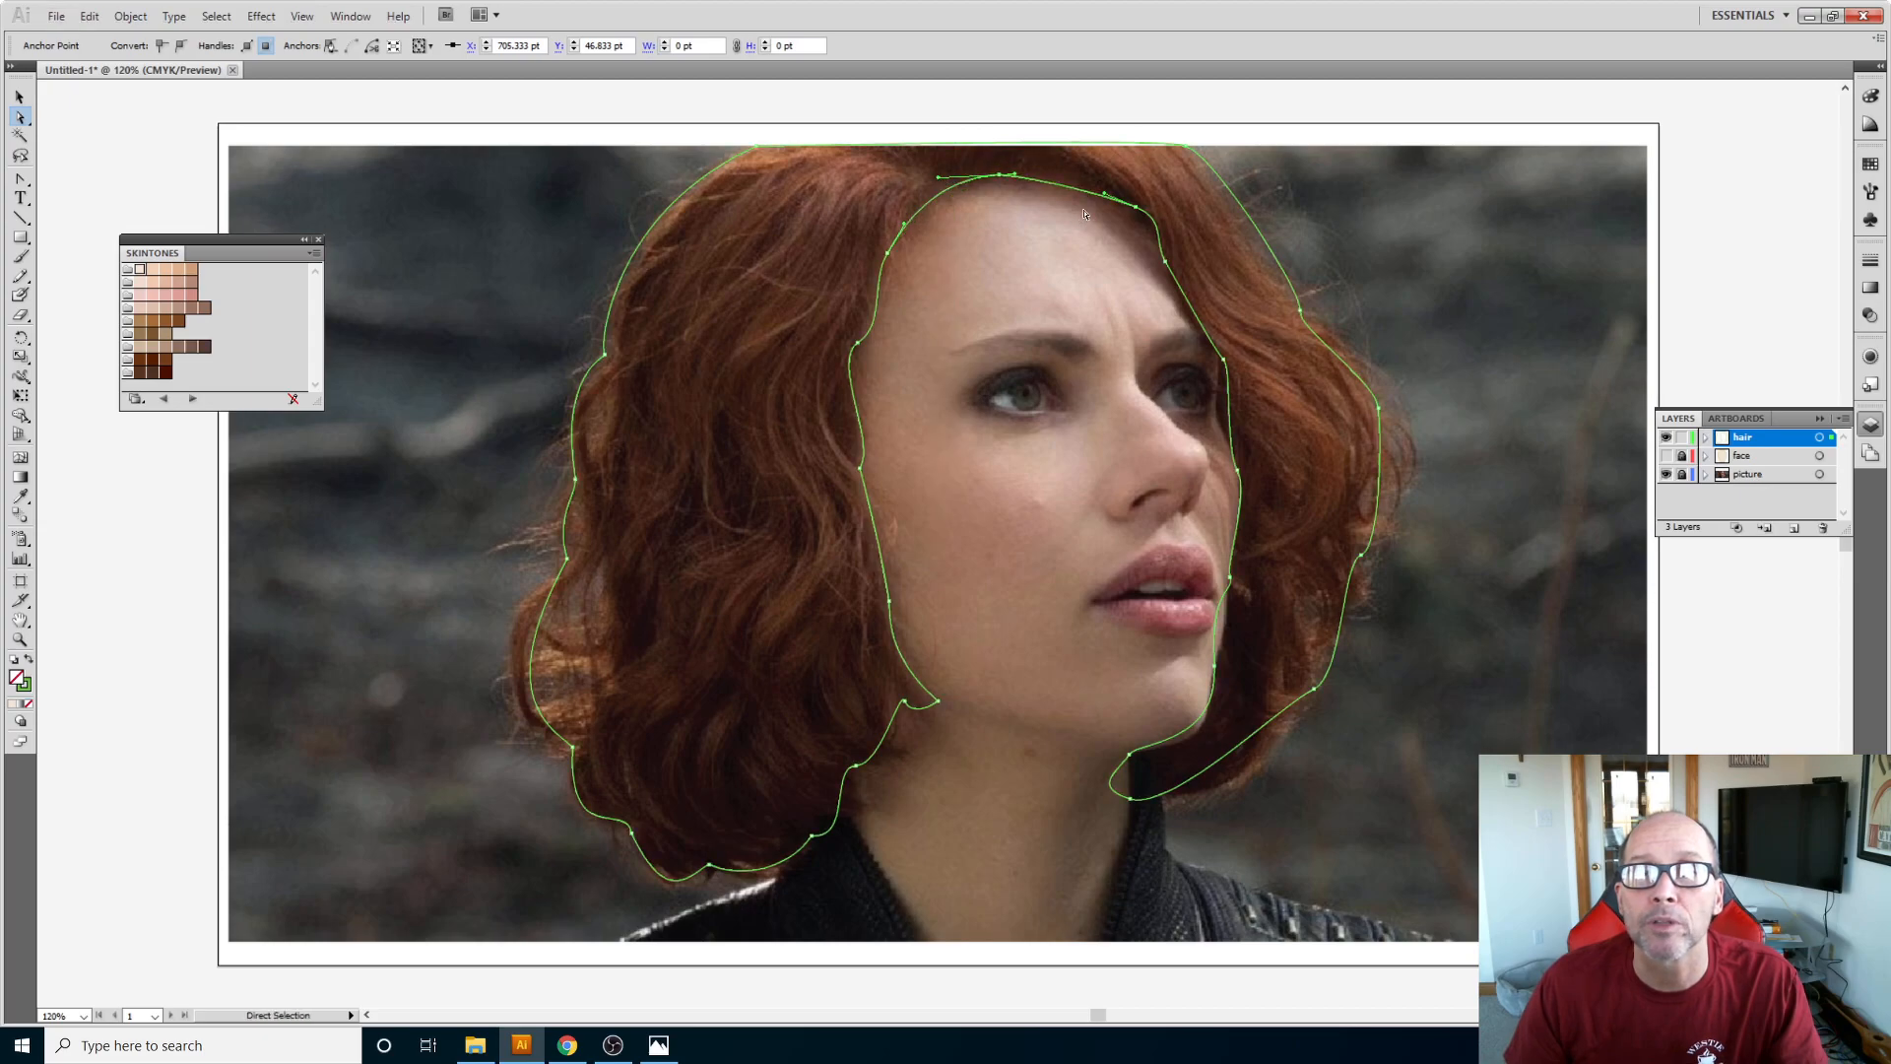
{"action": "left_click", "coordinate": [1017, 176]}
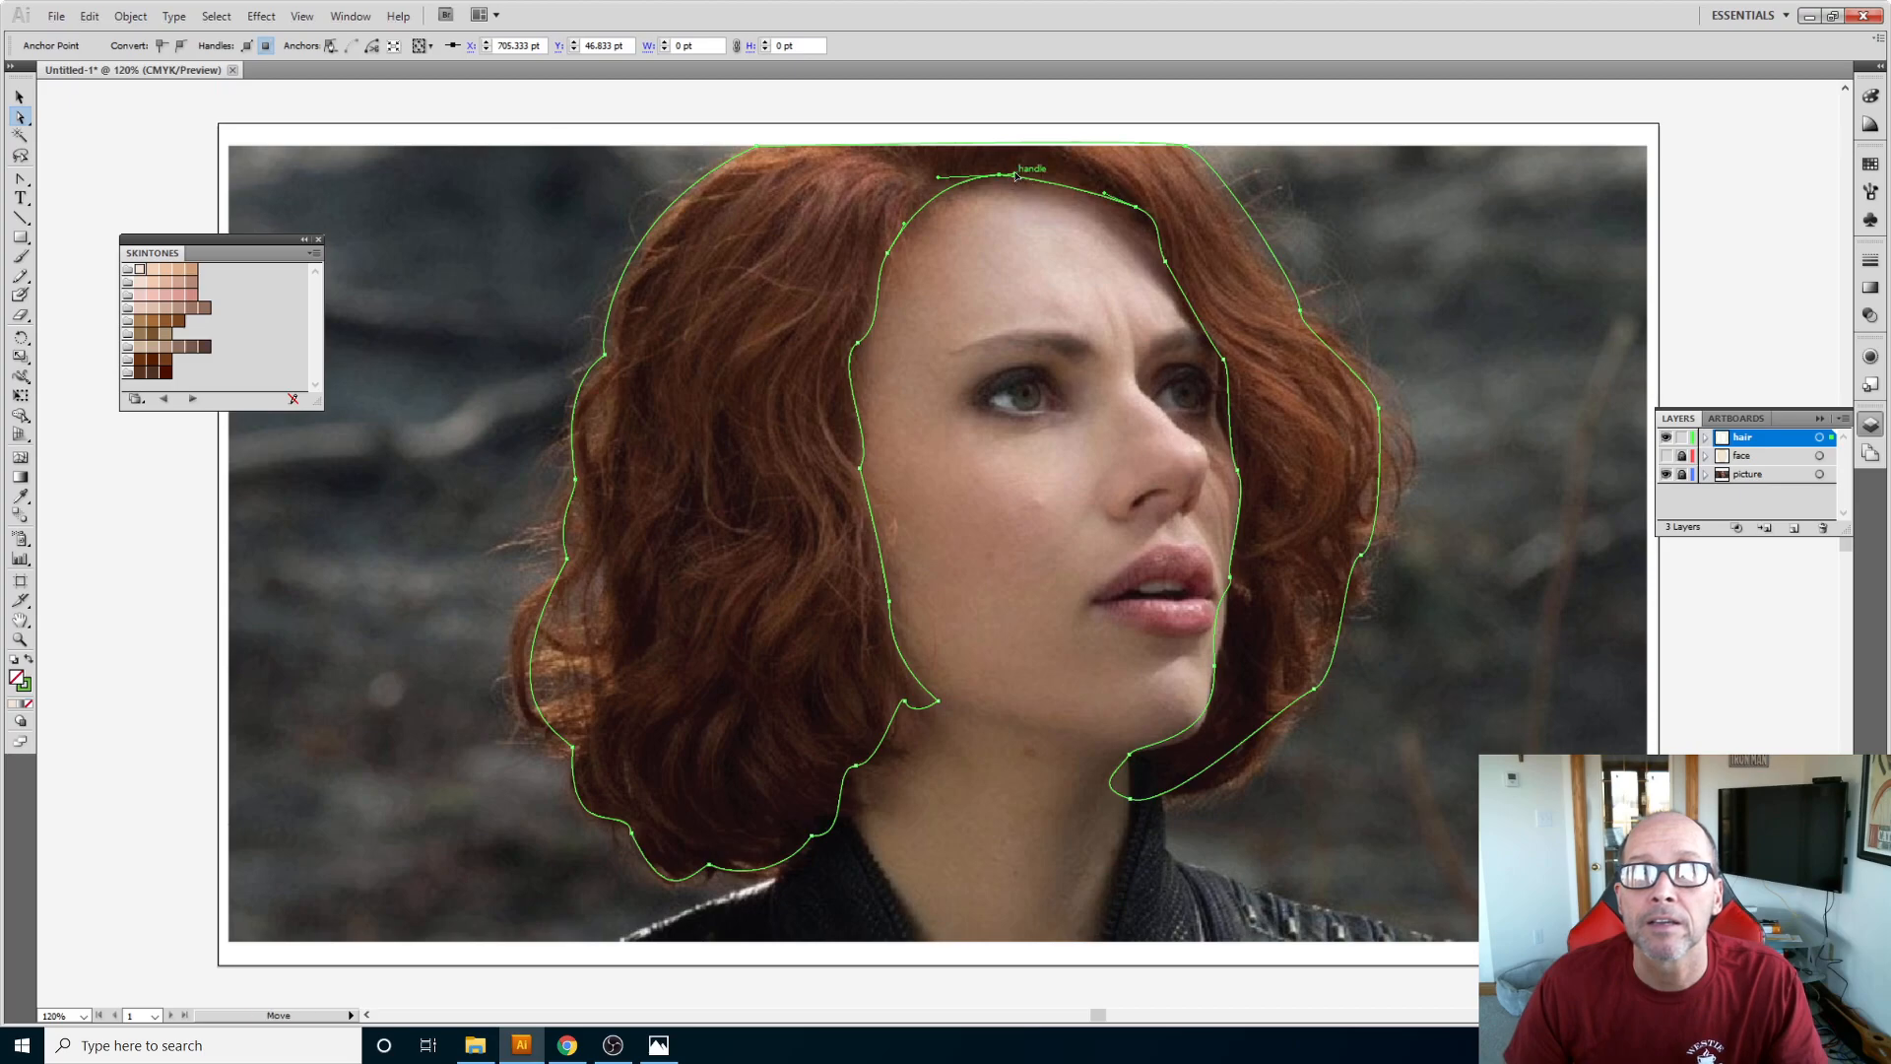
{"action": "left_click_drag", "start_coordinate": [1017, 176], "coordinate": [1066, 176]}
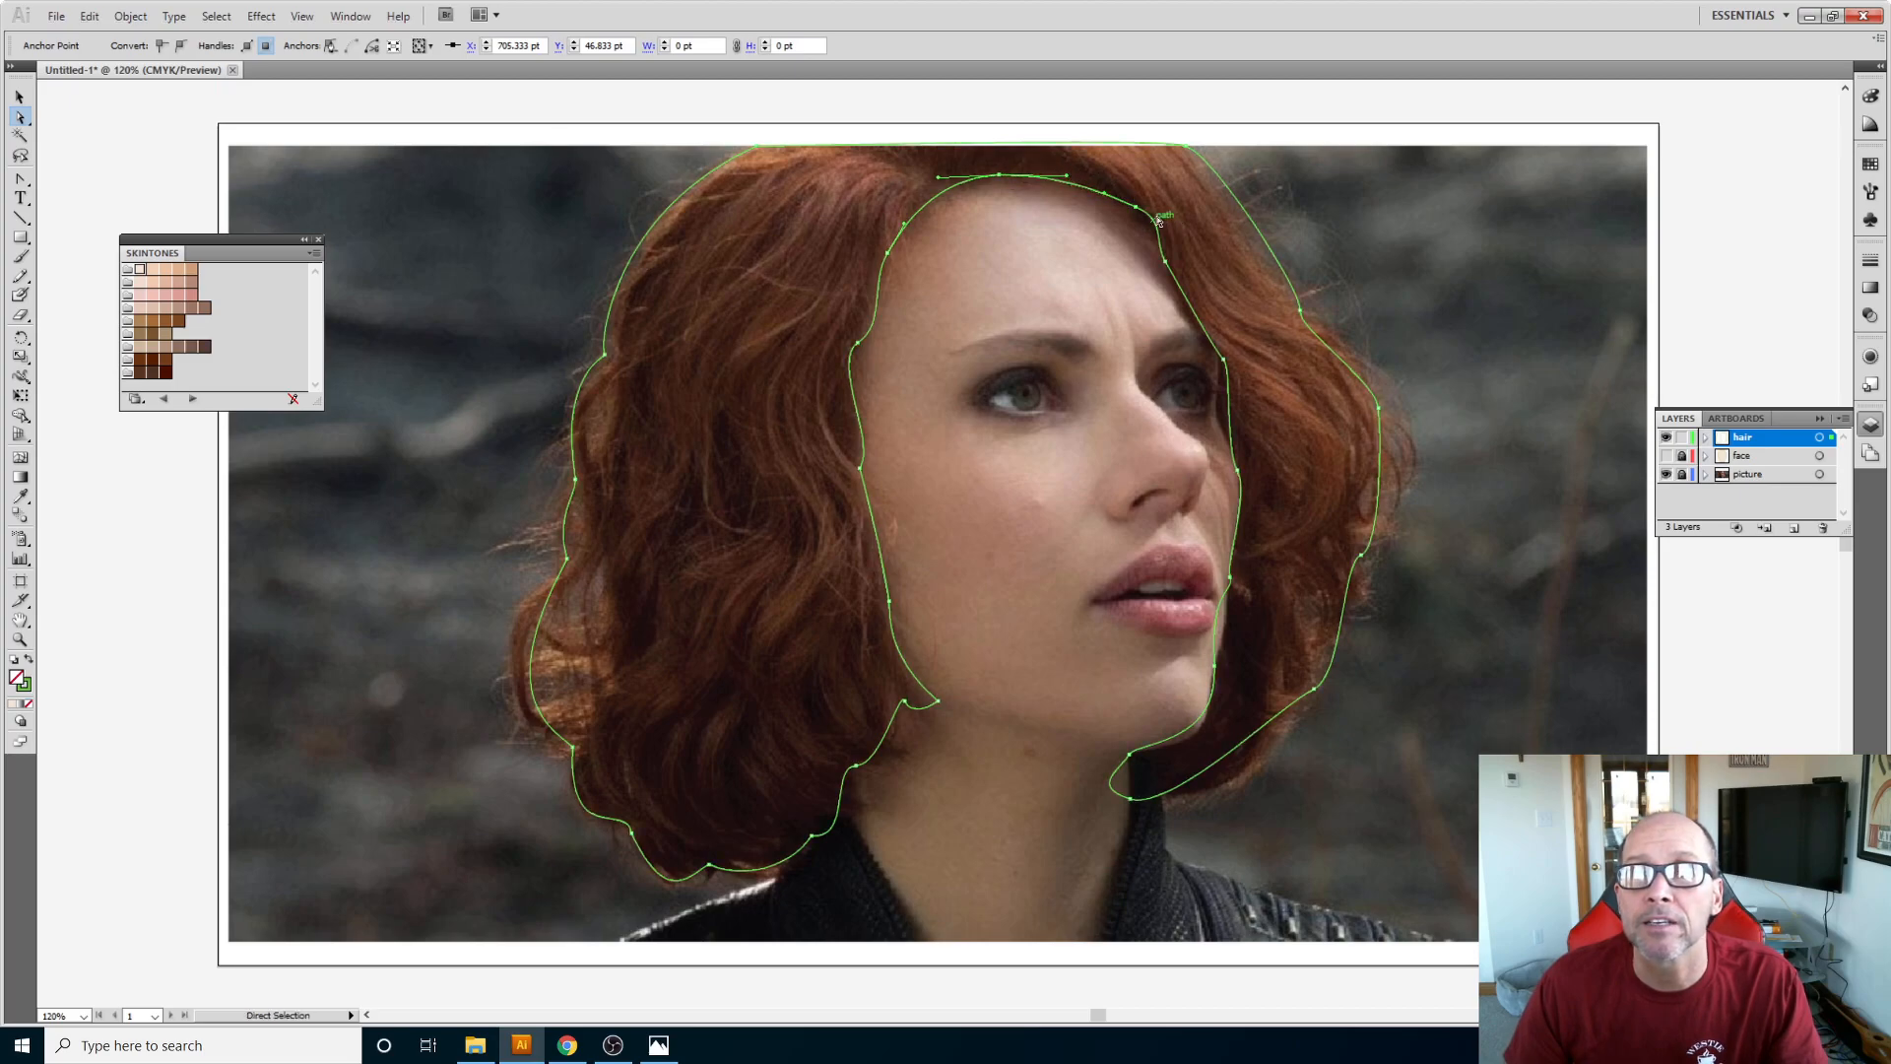
{"action": "left_click", "coordinate": [1167, 222]}
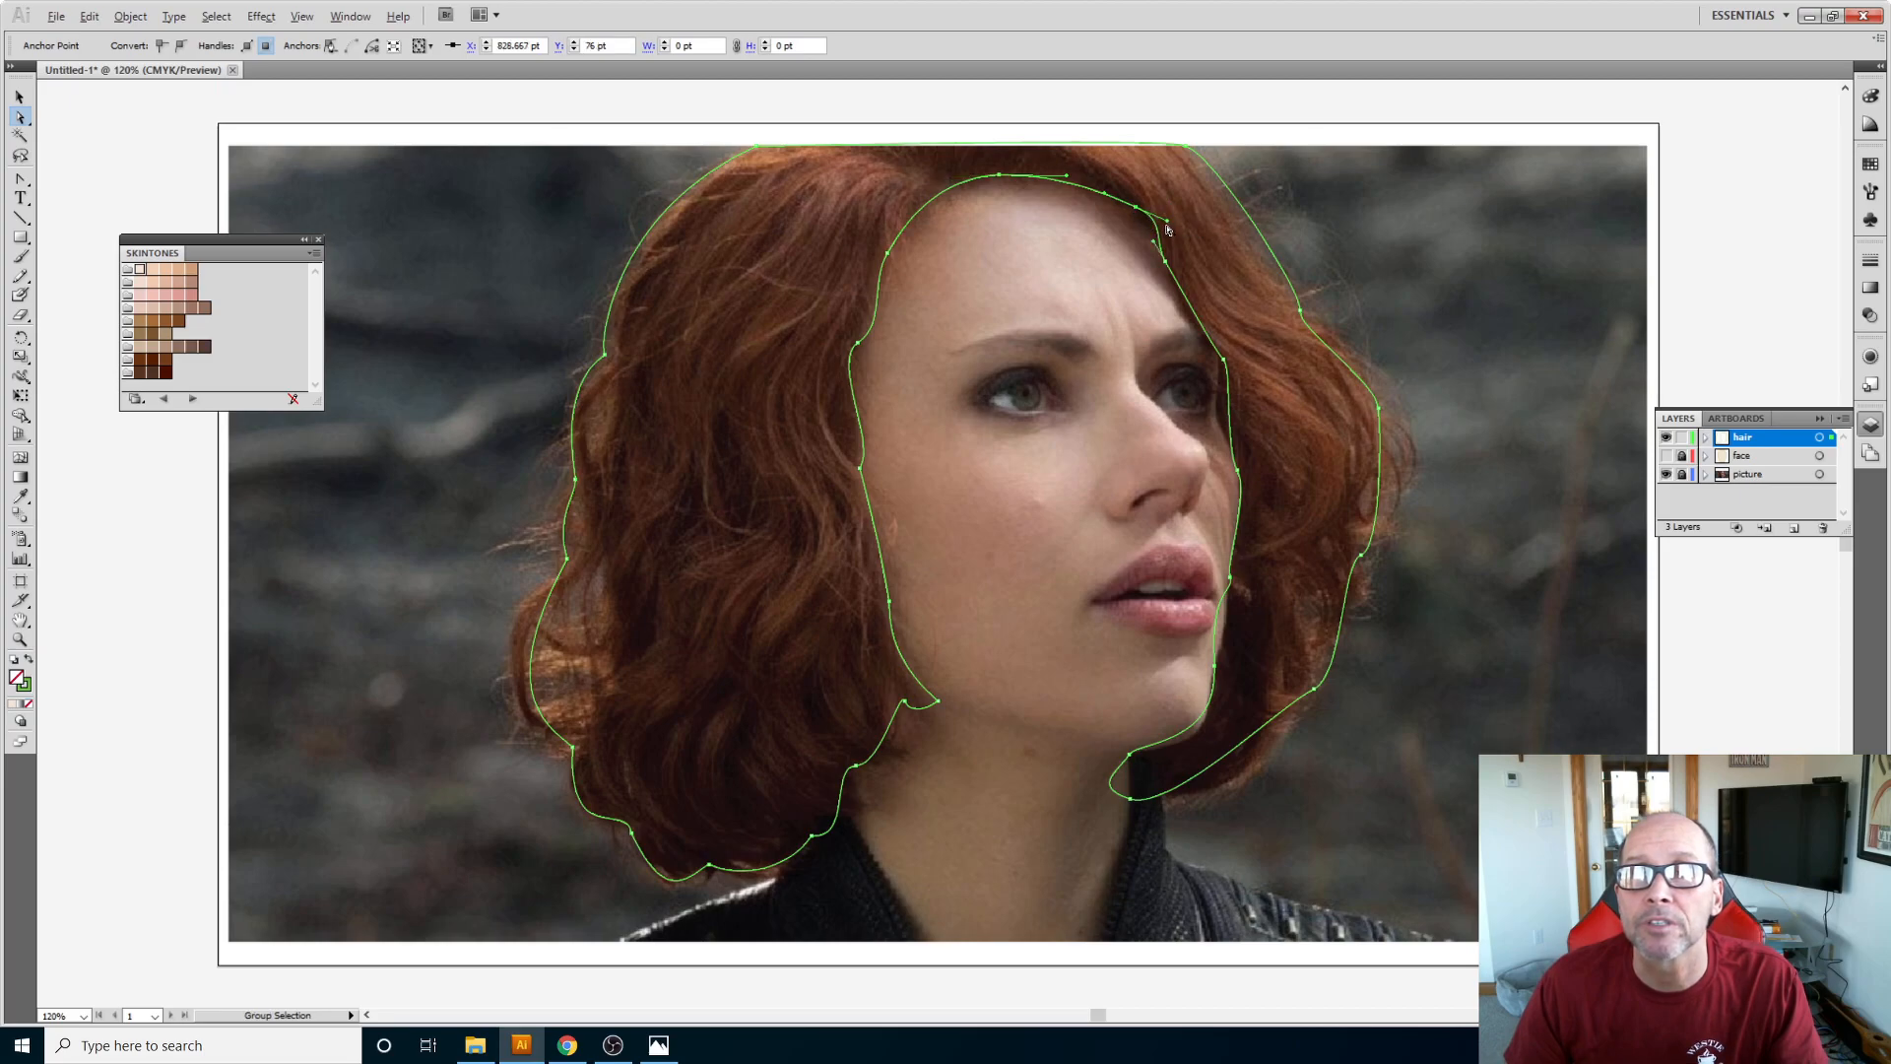
{"action": "left_click_drag", "start_coordinate": [1167, 220], "coordinate": [1165, 237]}
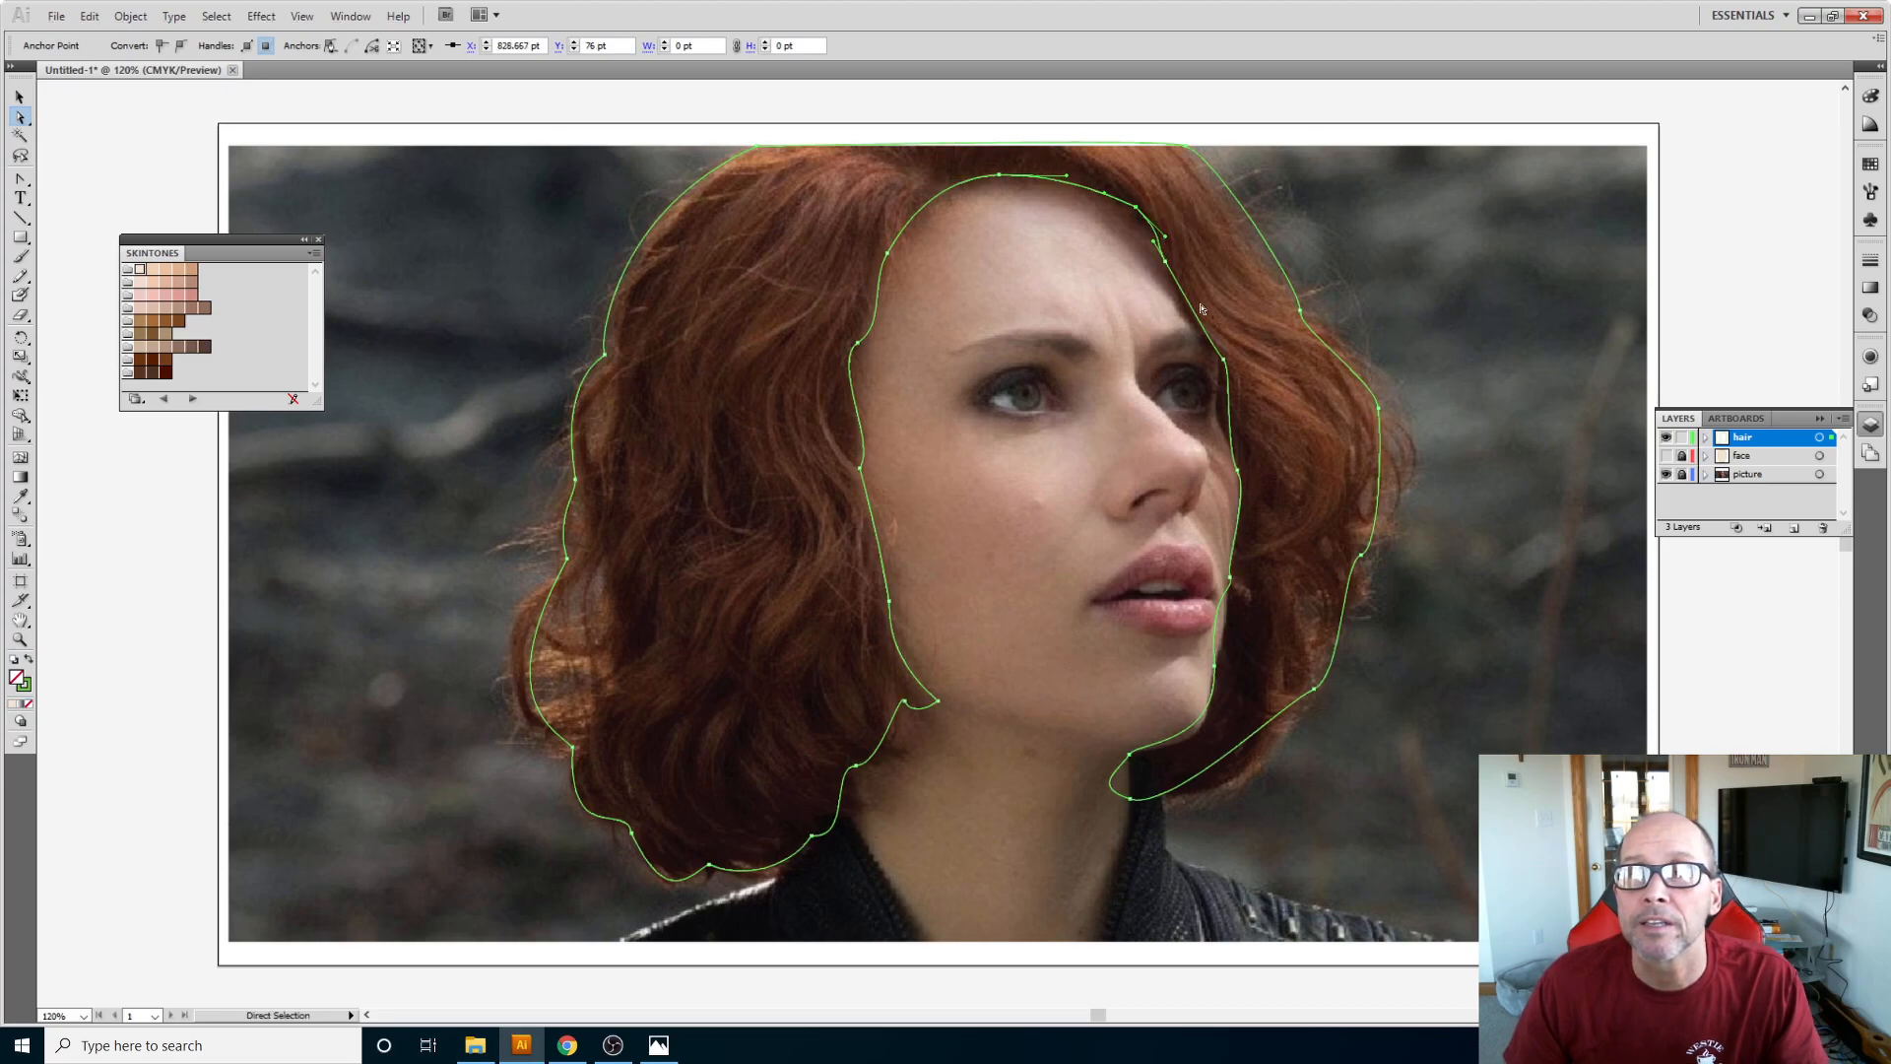
Step: Follow the far temple hairline by lowering its anchor's handle and swinging the handle beside the far eye inward, nudging that anchor slightly down
{"action": "left_click", "coordinate": [1165, 263]}
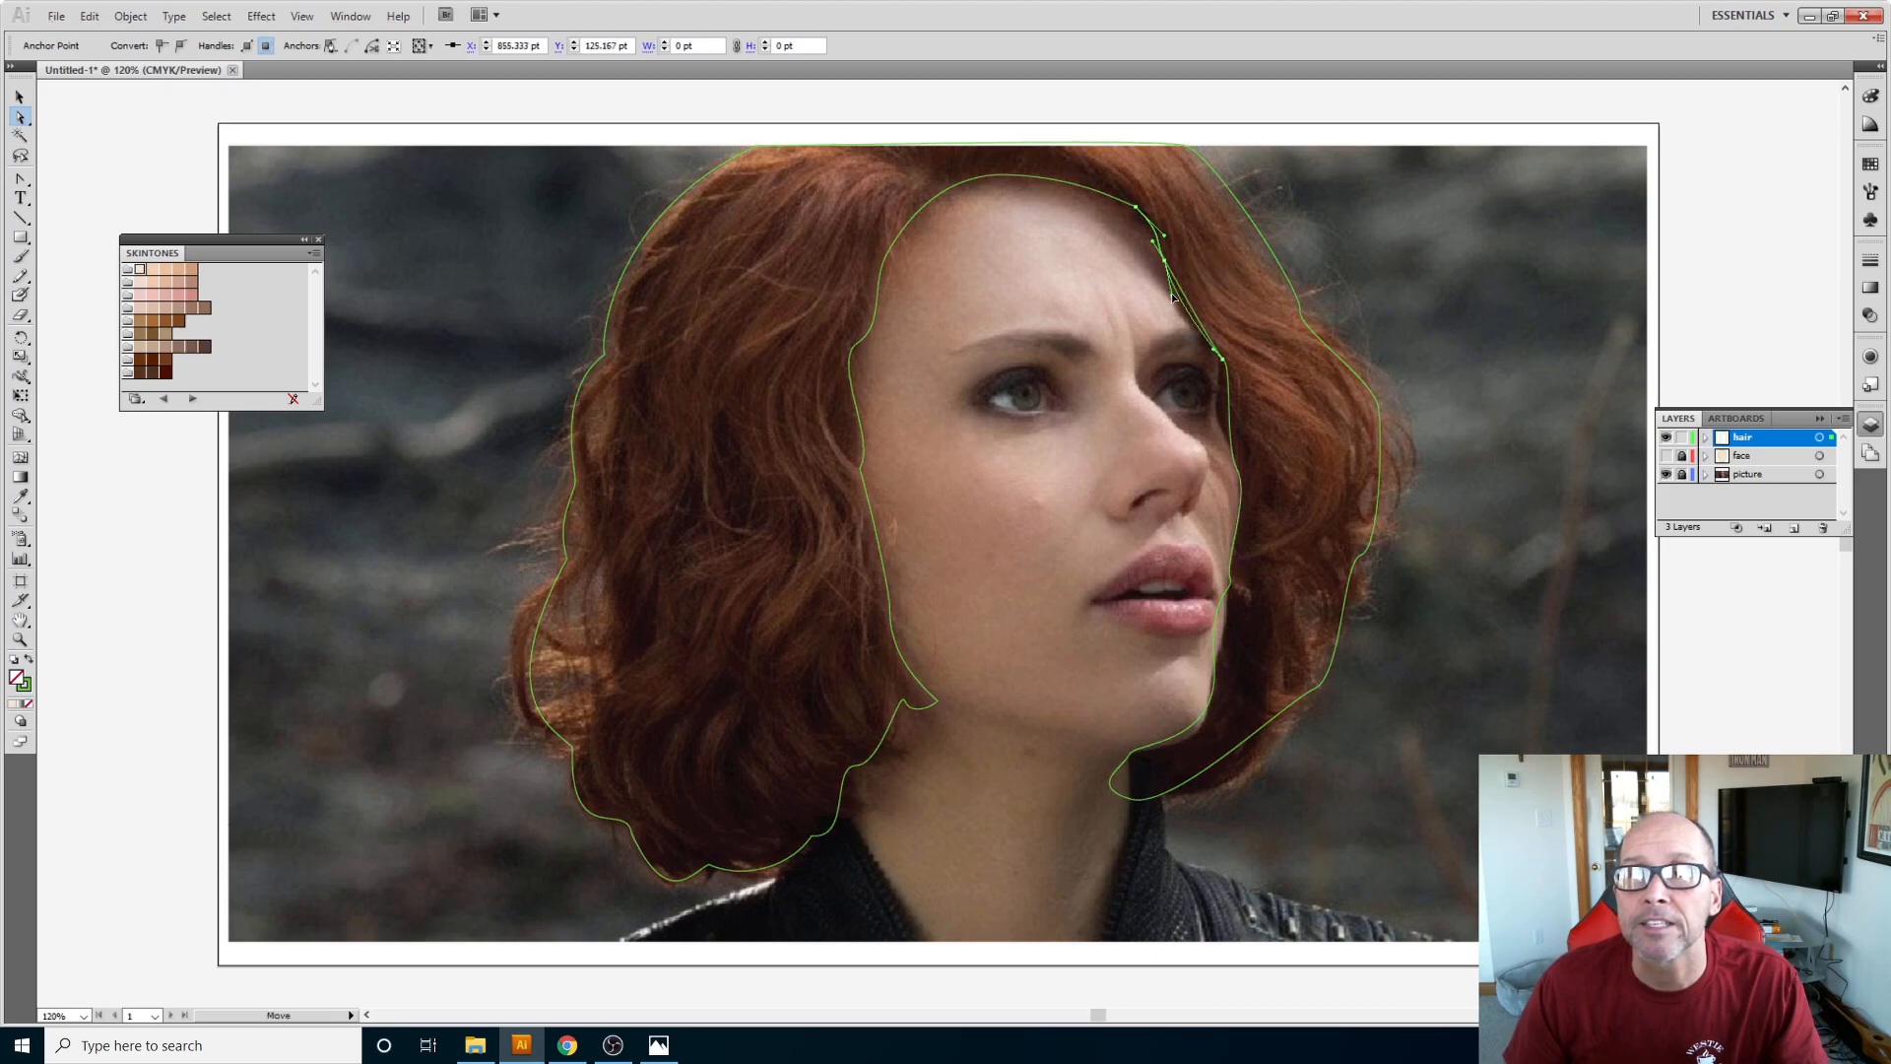
{"action": "left_click_drag", "start_coordinate": [1168, 303], "coordinate": [1168, 314]}
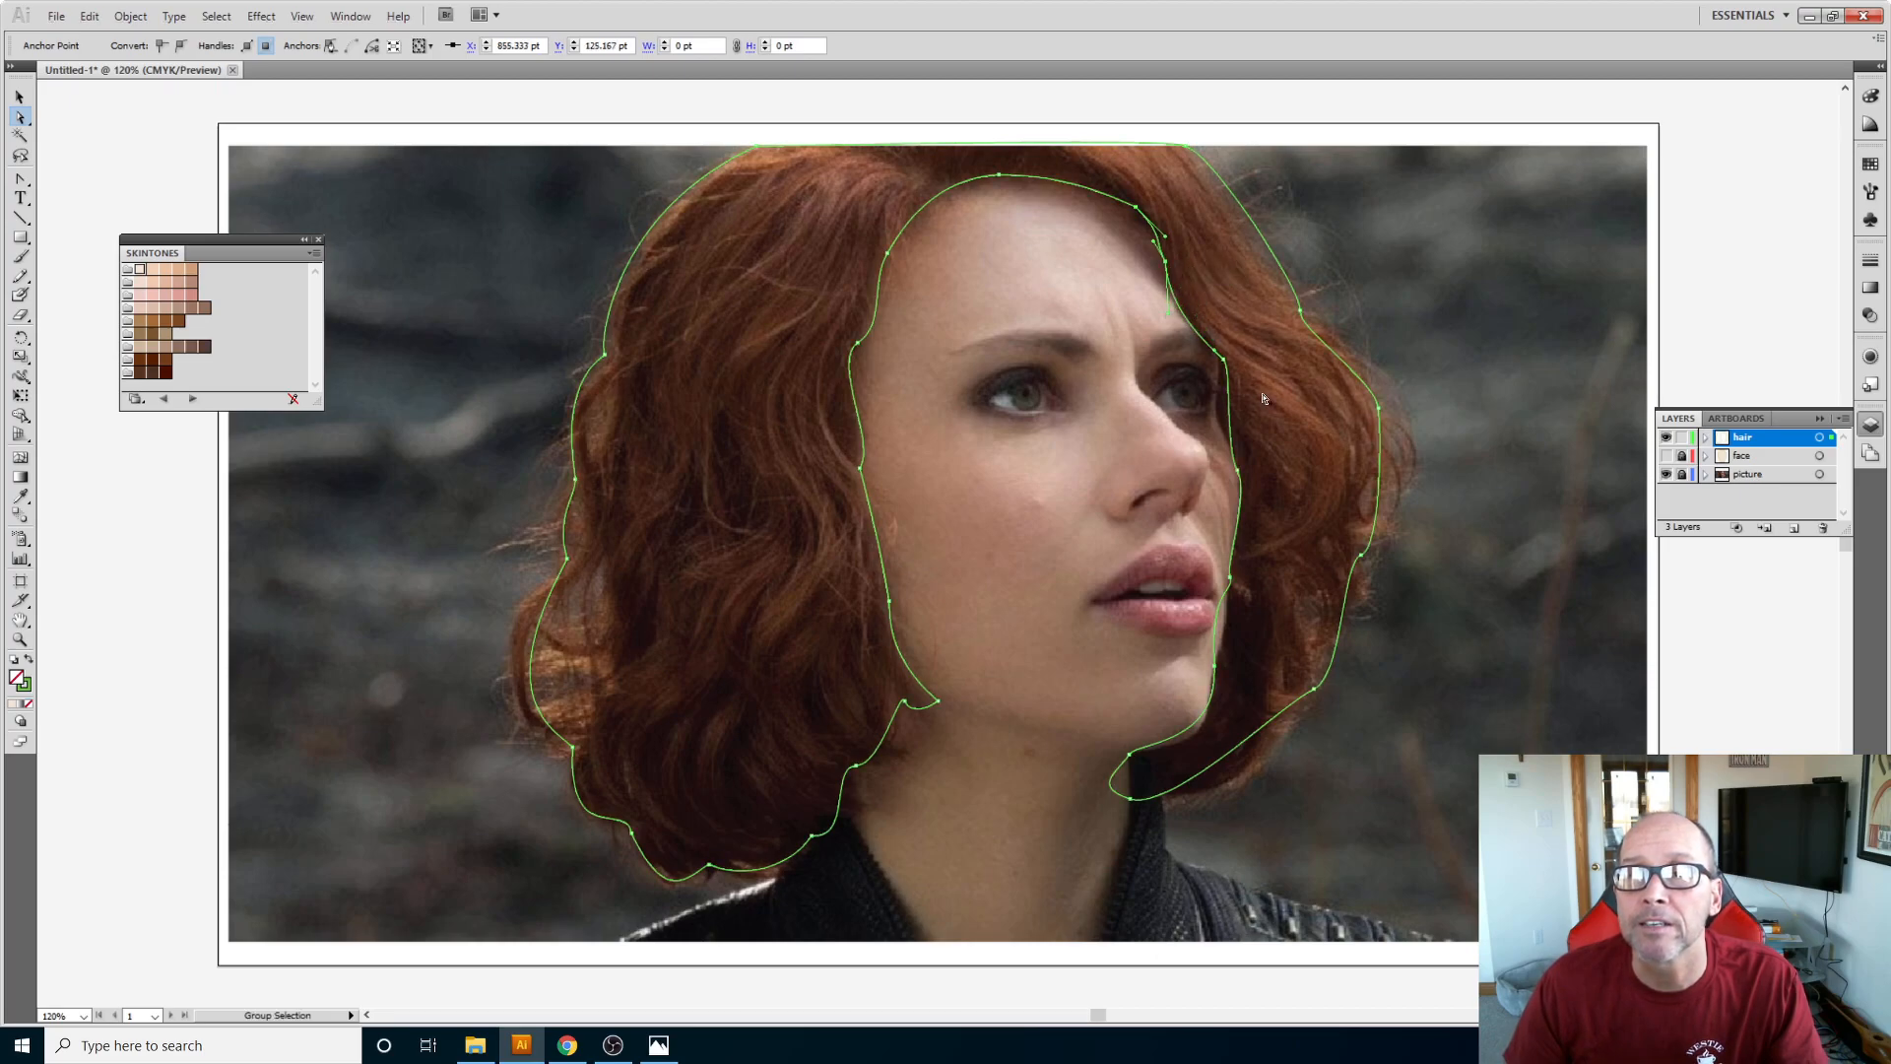
{"action": "left_click", "coordinate": [1225, 361]}
{"action": "key", "text": "alt"}
{"action": "left_click_drag", "start_coordinate": [1236, 374], "coordinate": [1207, 403]}
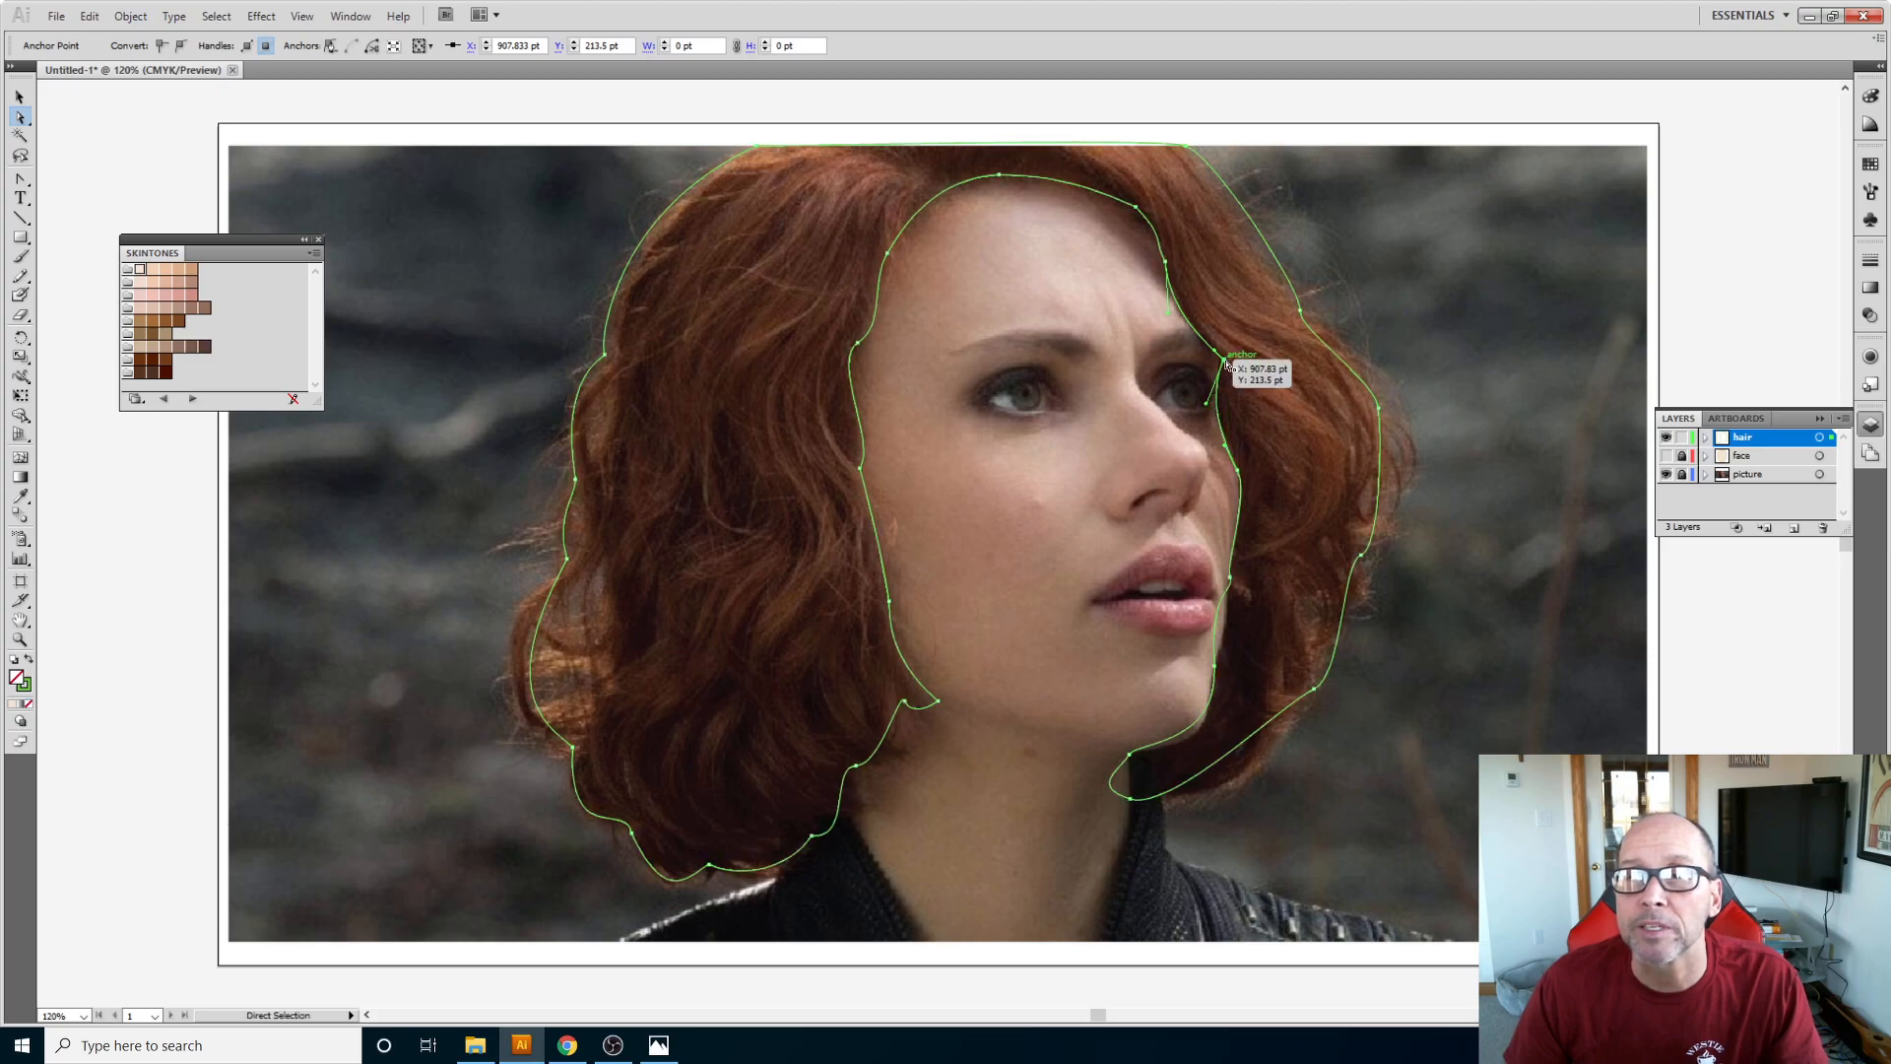
{"action": "left_click_drag", "start_coordinate": [1227, 365], "coordinate": [1226, 370]}
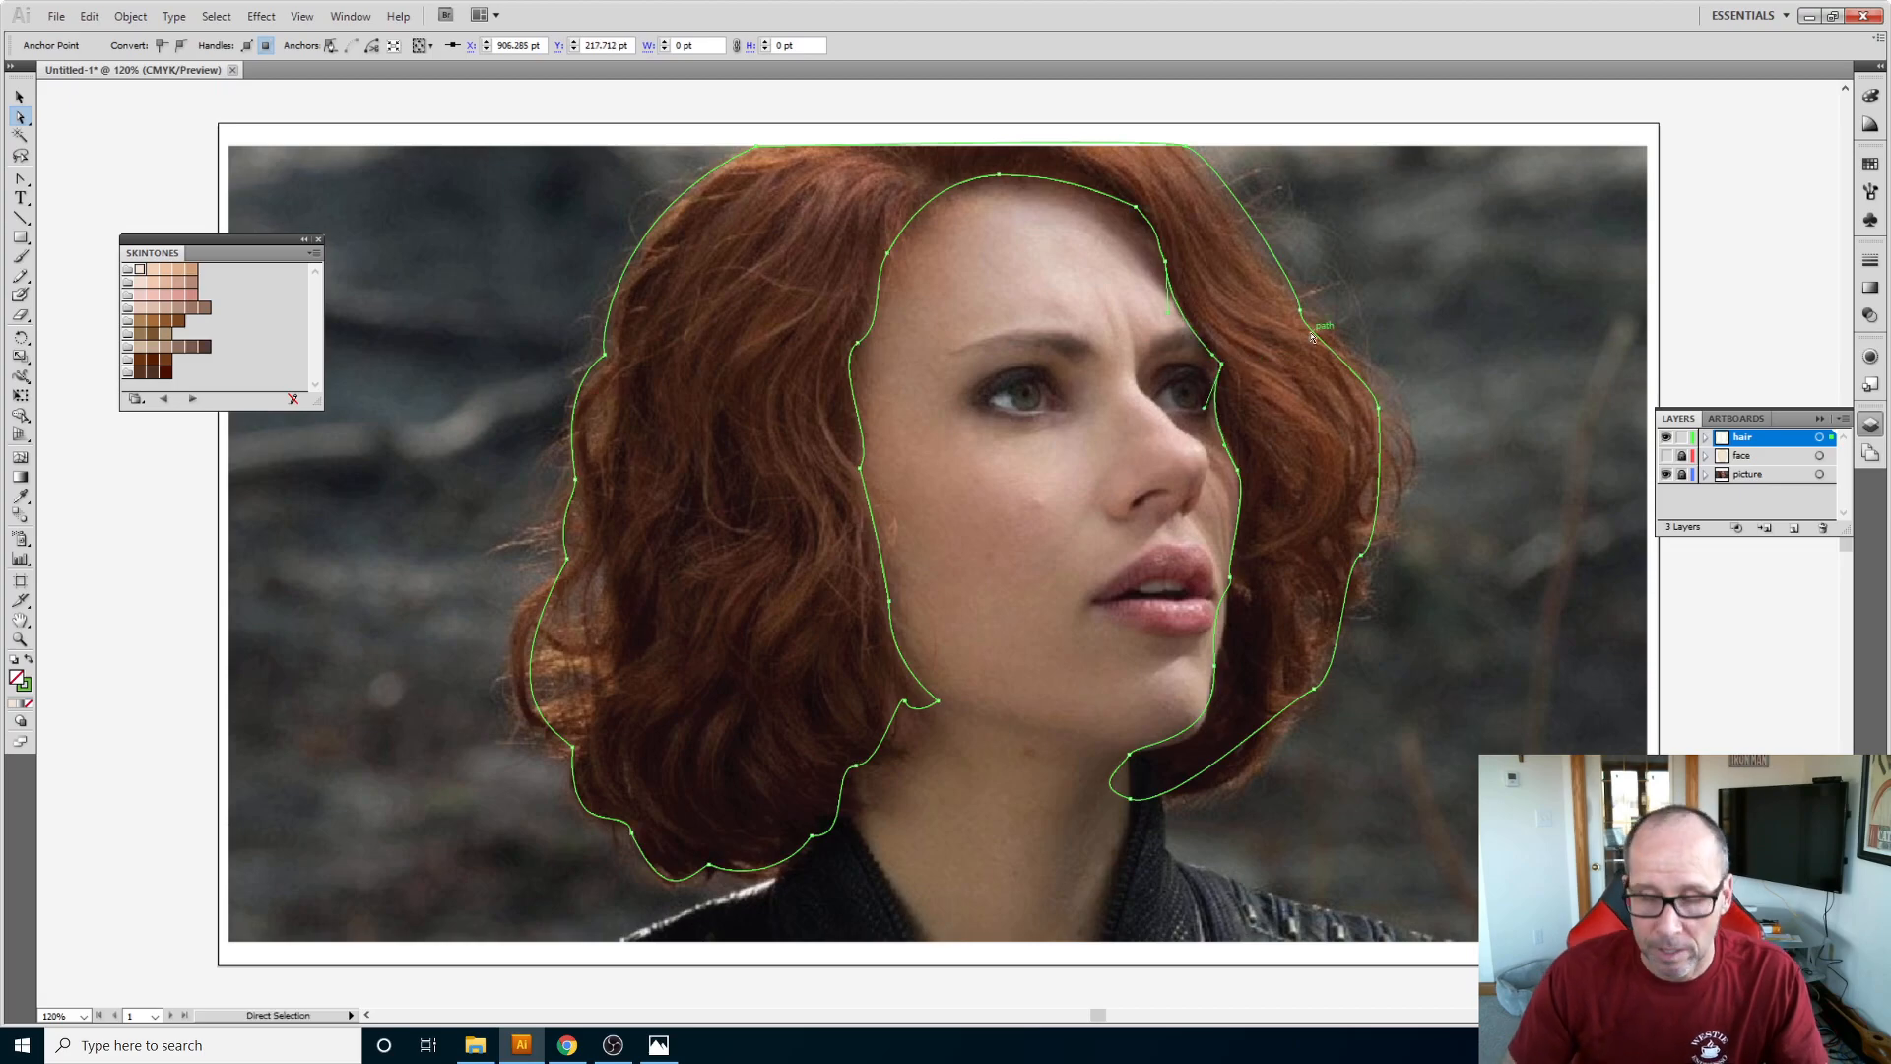
Step: Move the hairline corner anchor beside the far eyebrow slightly up to X 906 pt, Y 213.333 pt
{"action": "key", "text": "ctrl+equal"}
{"action": "key", "text": "ctrl+equal"}
{"action": "key", "text": "ctrl+equal"}
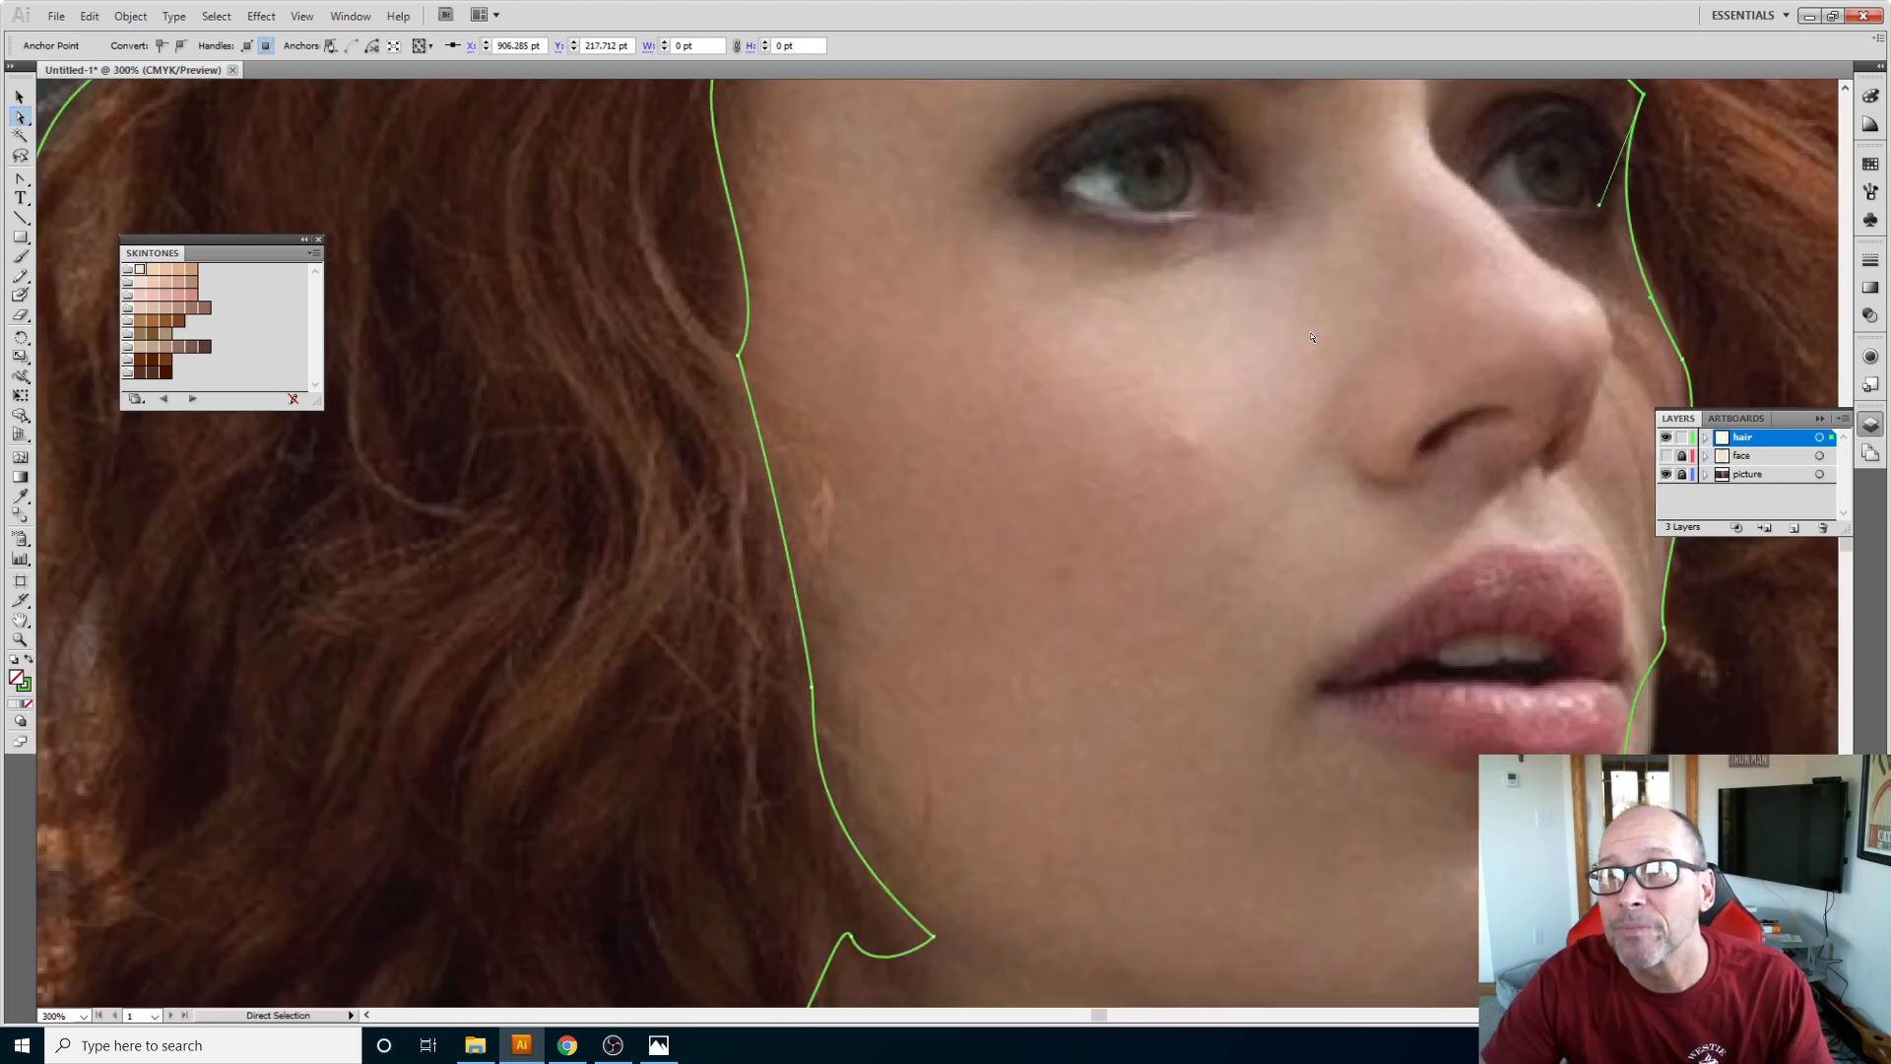
{"action": "left_click_drag", "start_coordinate": [1436, 338], "coordinate": [919, 797]}
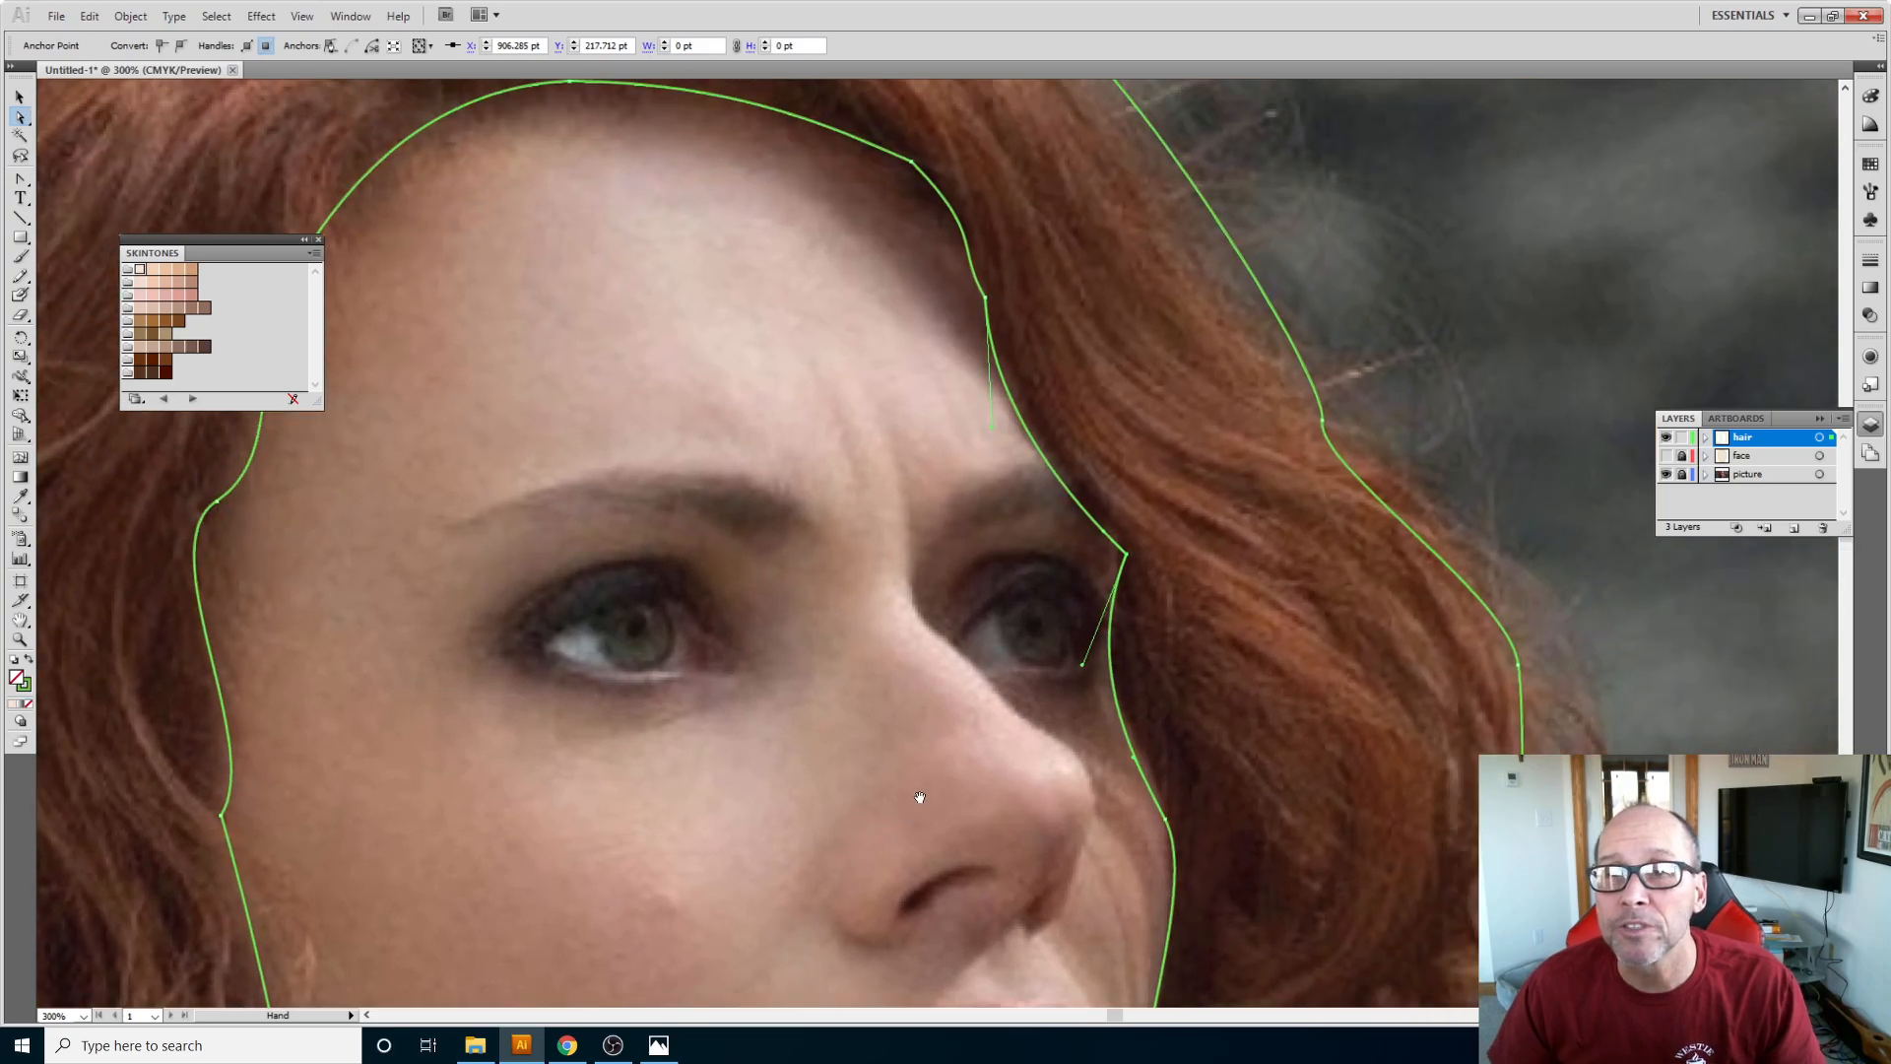
{"action": "left_click", "coordinate": [1131, 559]}
{"action": "left_click_drag", "start_coordinate": [1131, 556], "coordinate": [1128, 543]}
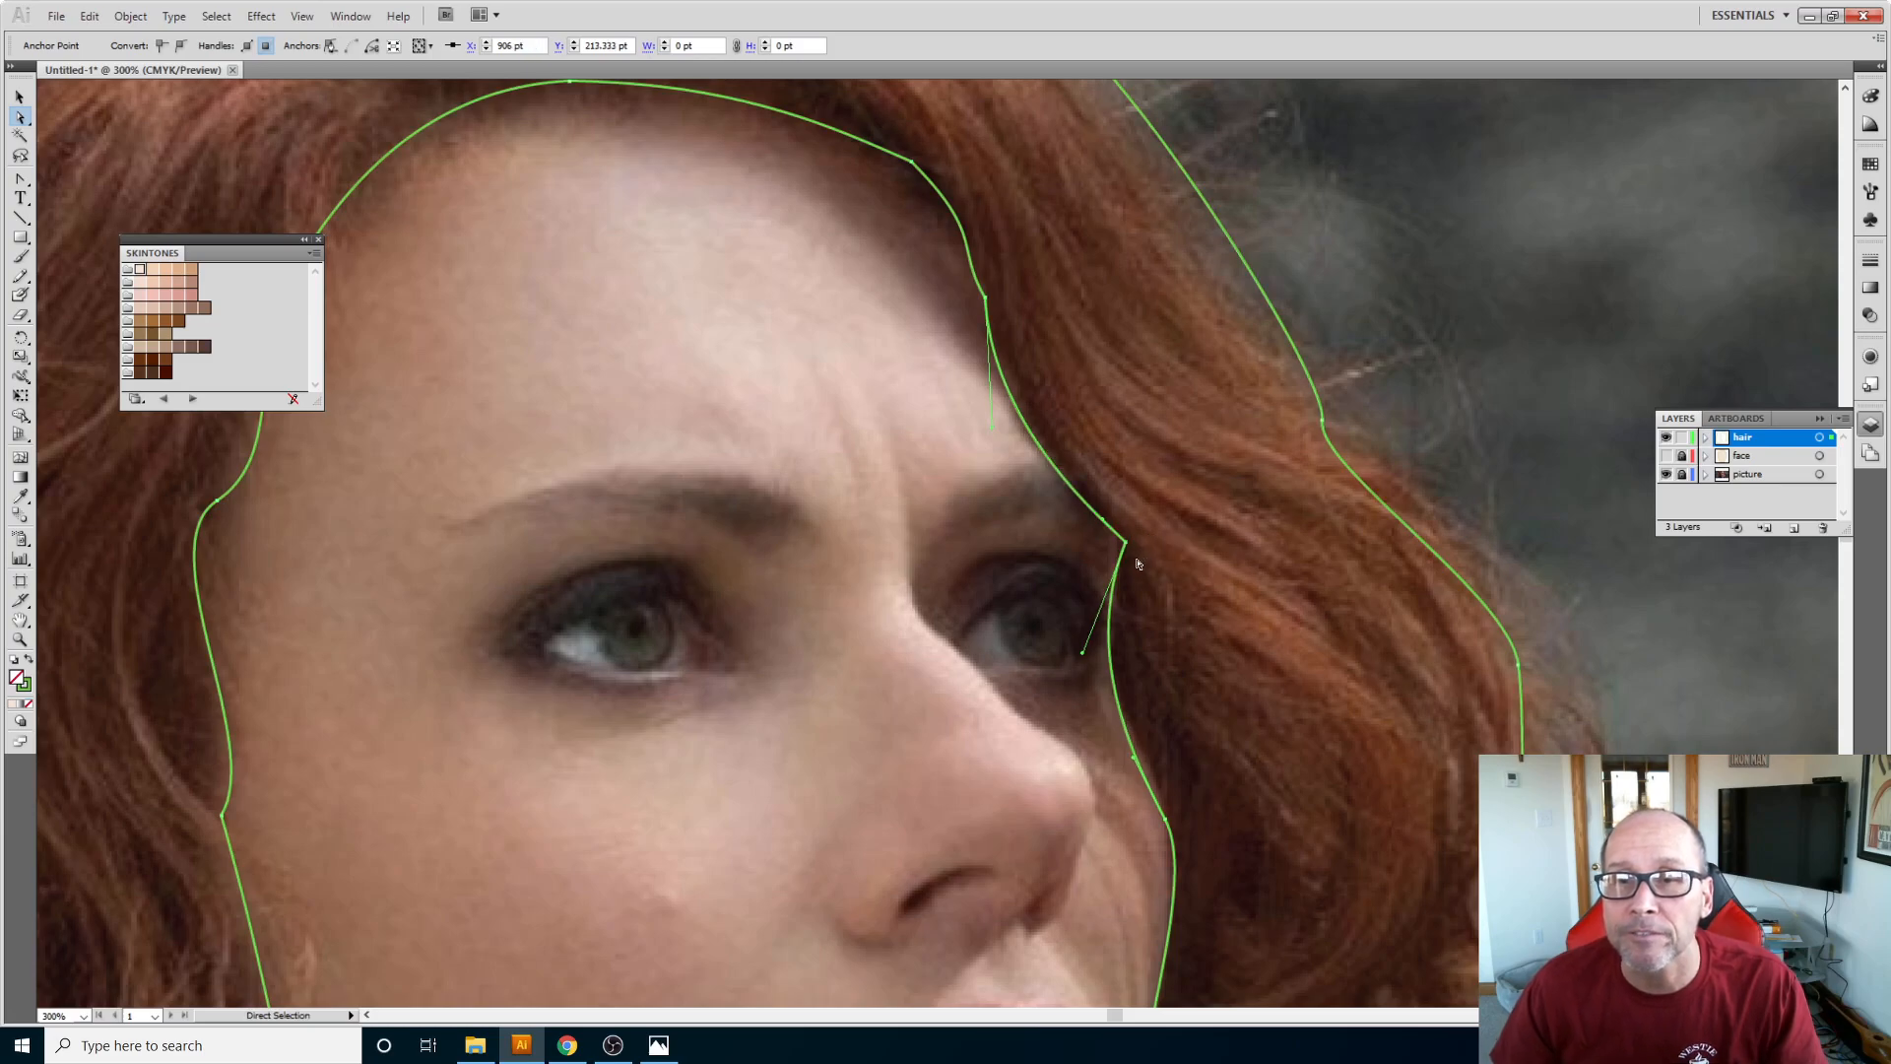
Step: Smooth the inner hair edge along the far cheek beside the nose by realigning both handles of its anchor
{"action": "scroll", "coordinate": [1171, 612], "scroll_direction": "down", "scroll_amount": 5}
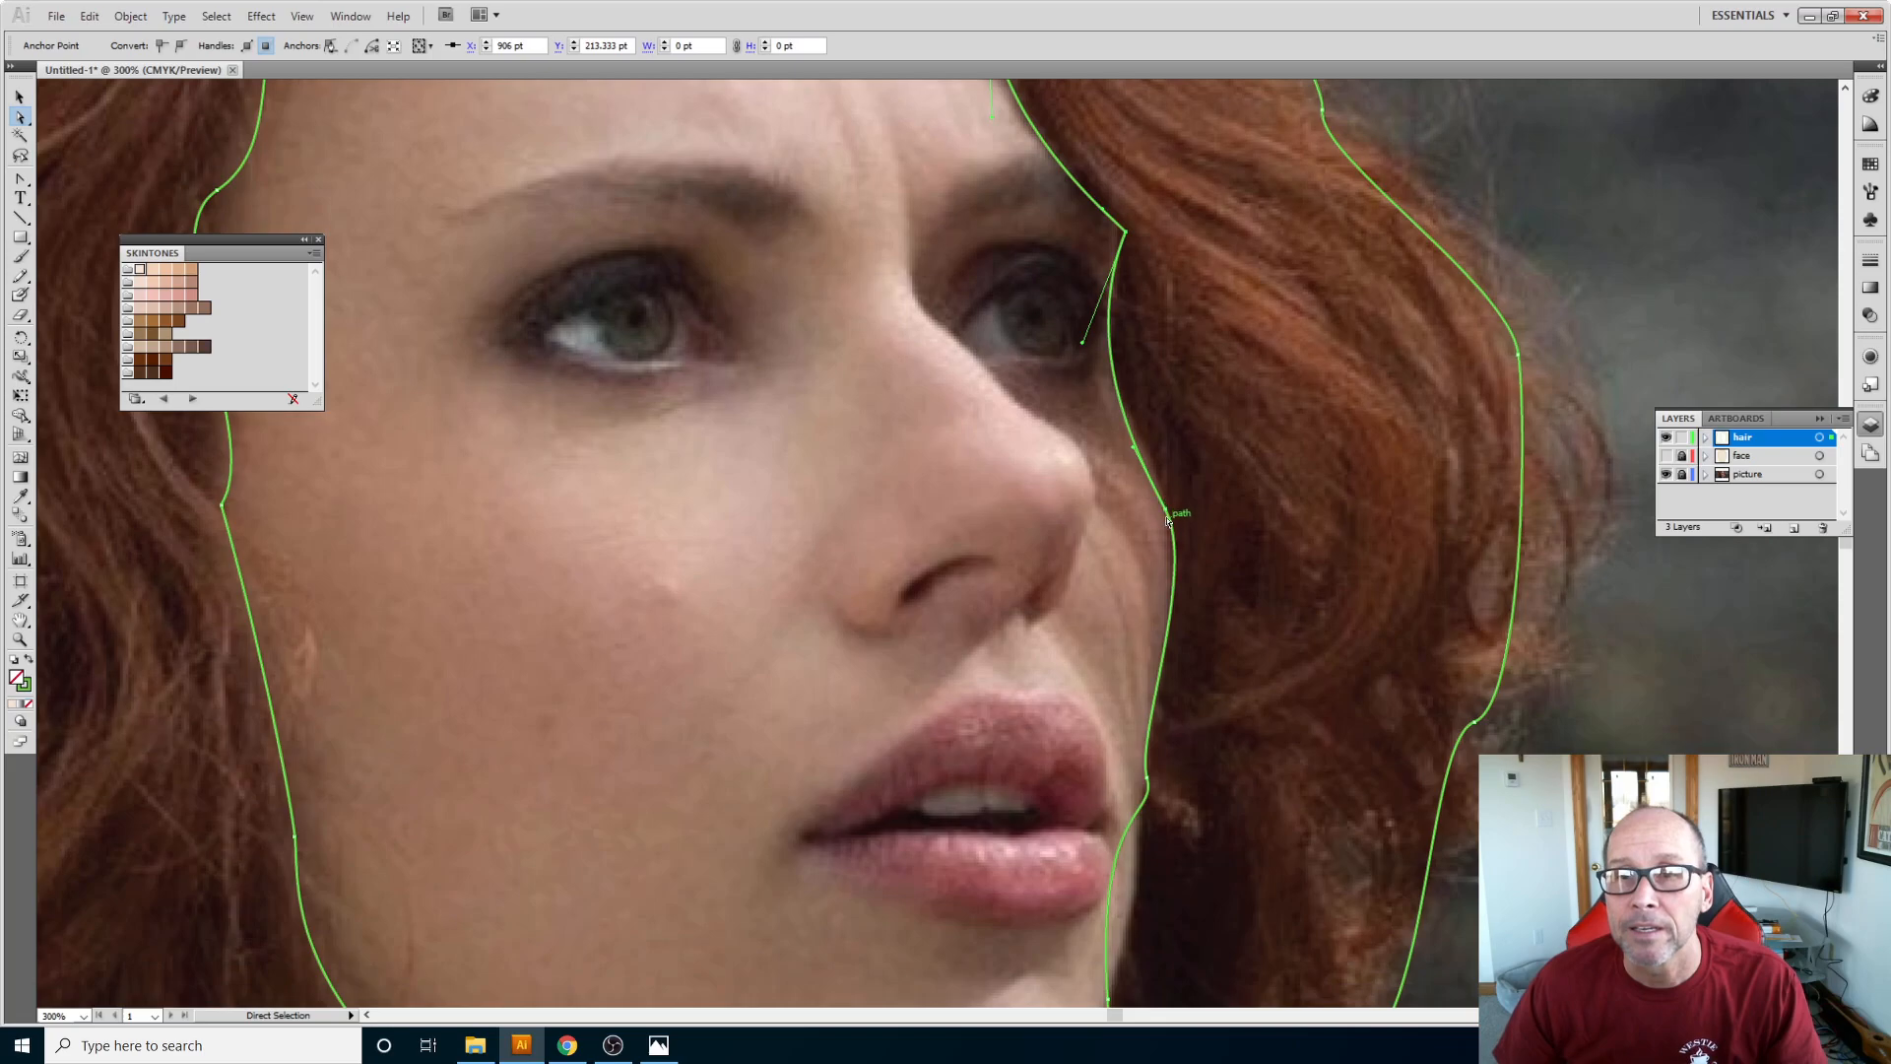
{"action": "left_click", "coordinate": [1166, 511]}
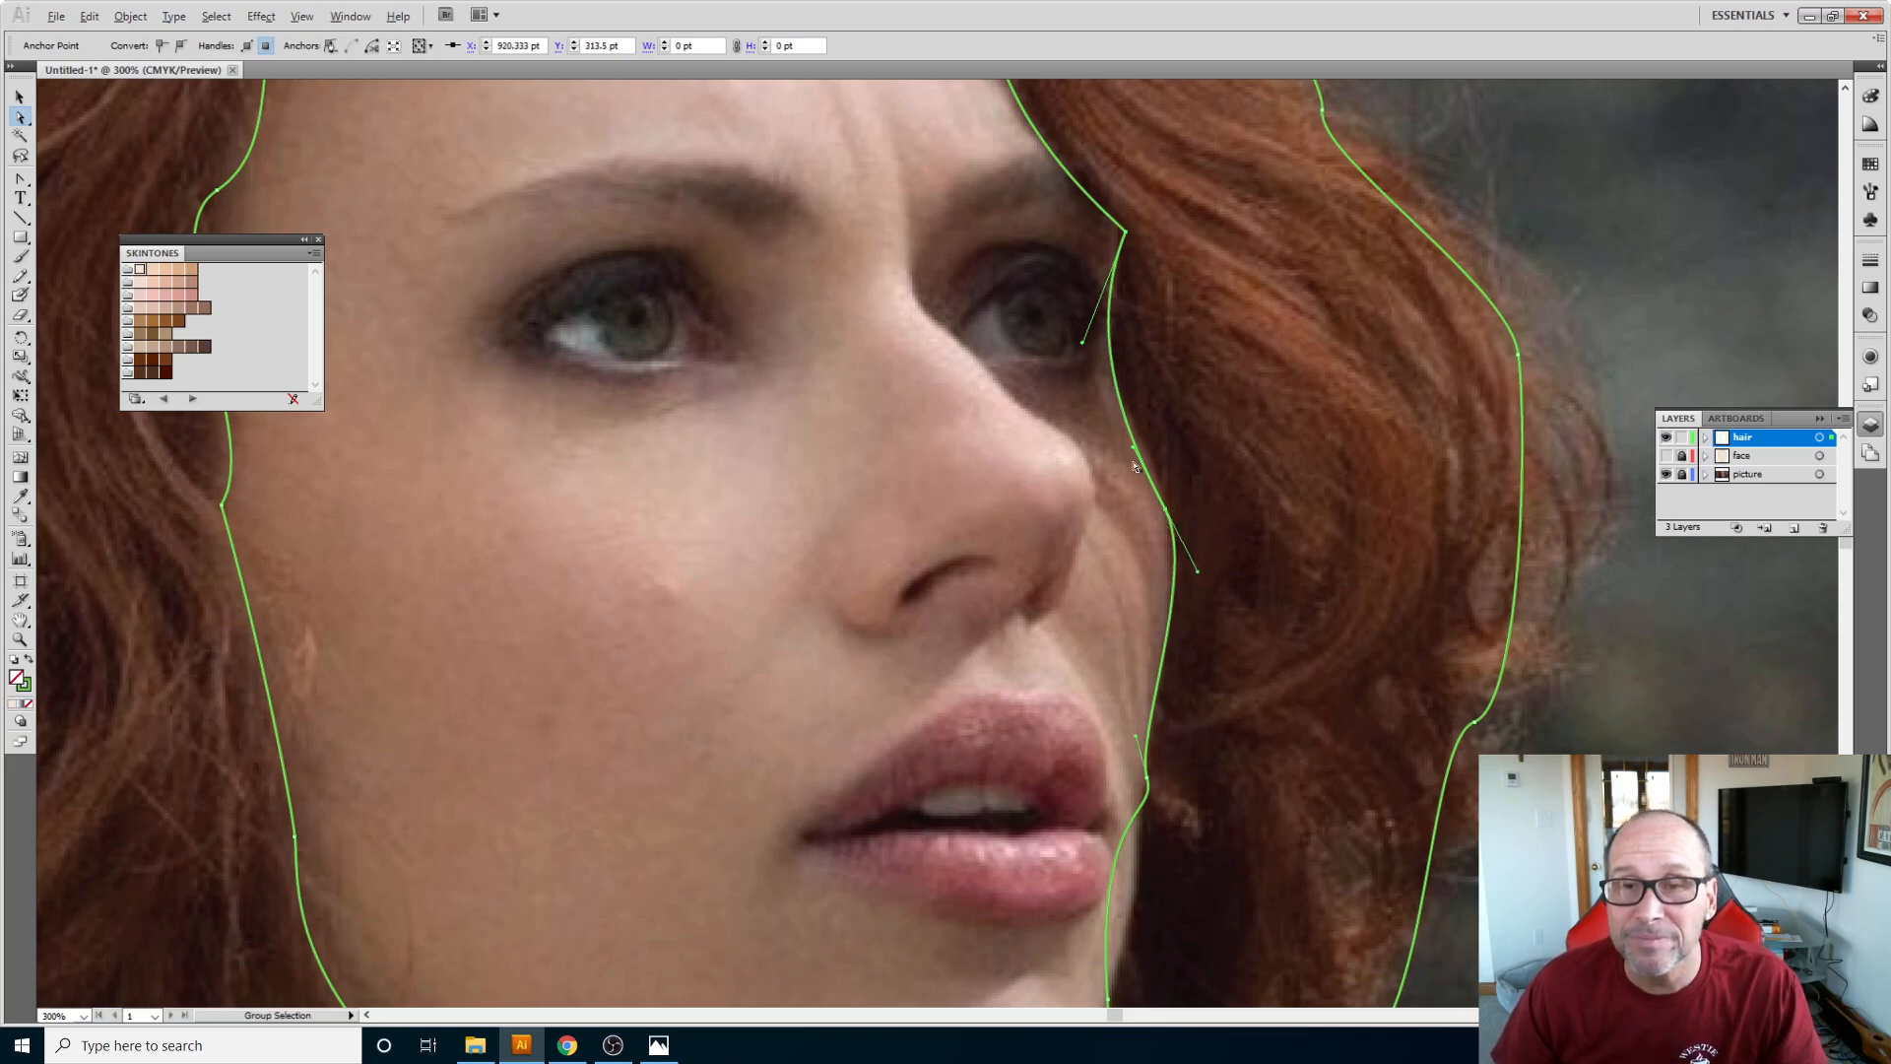
{"action": "left_click_drag", "start_coordinate": [1135, 451], "coordinate": [1146, 446]}
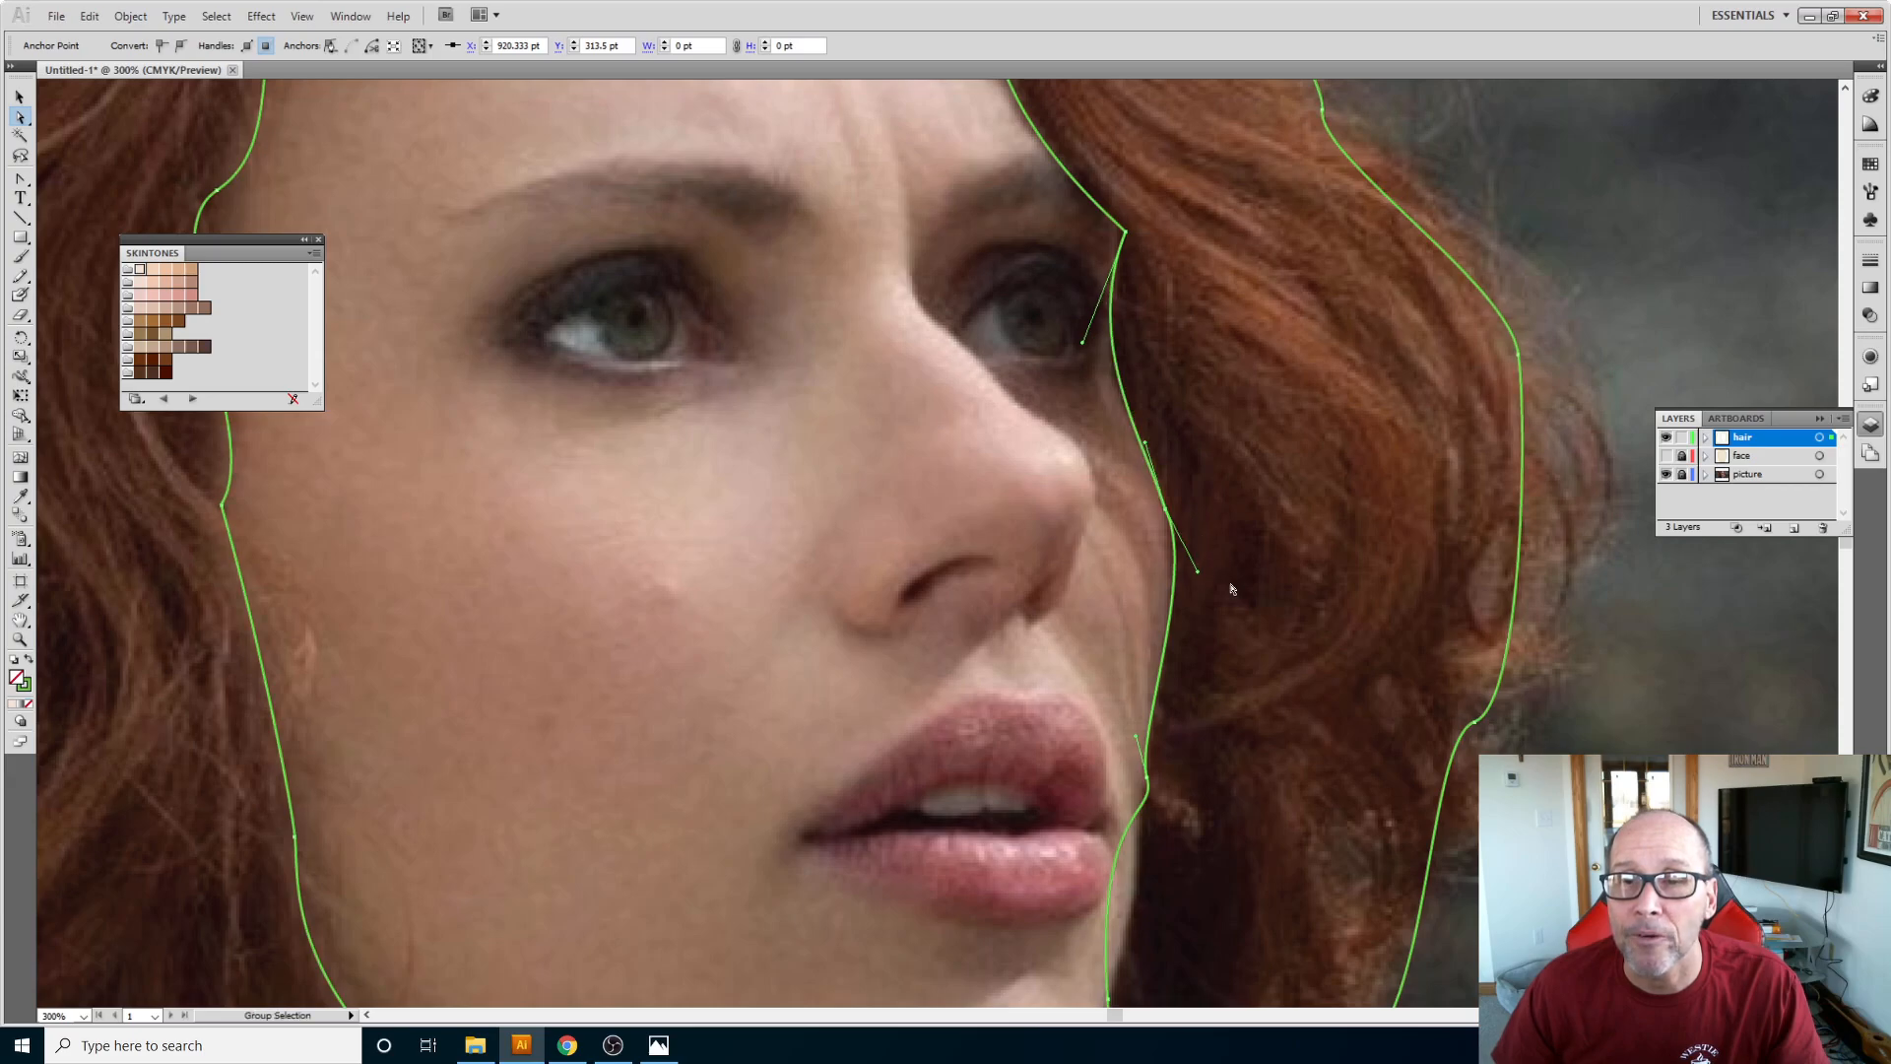
{"action": "scroll", "coordinate": [1234, 621], "scroll_direction": "down", "scroll_amount": 1}
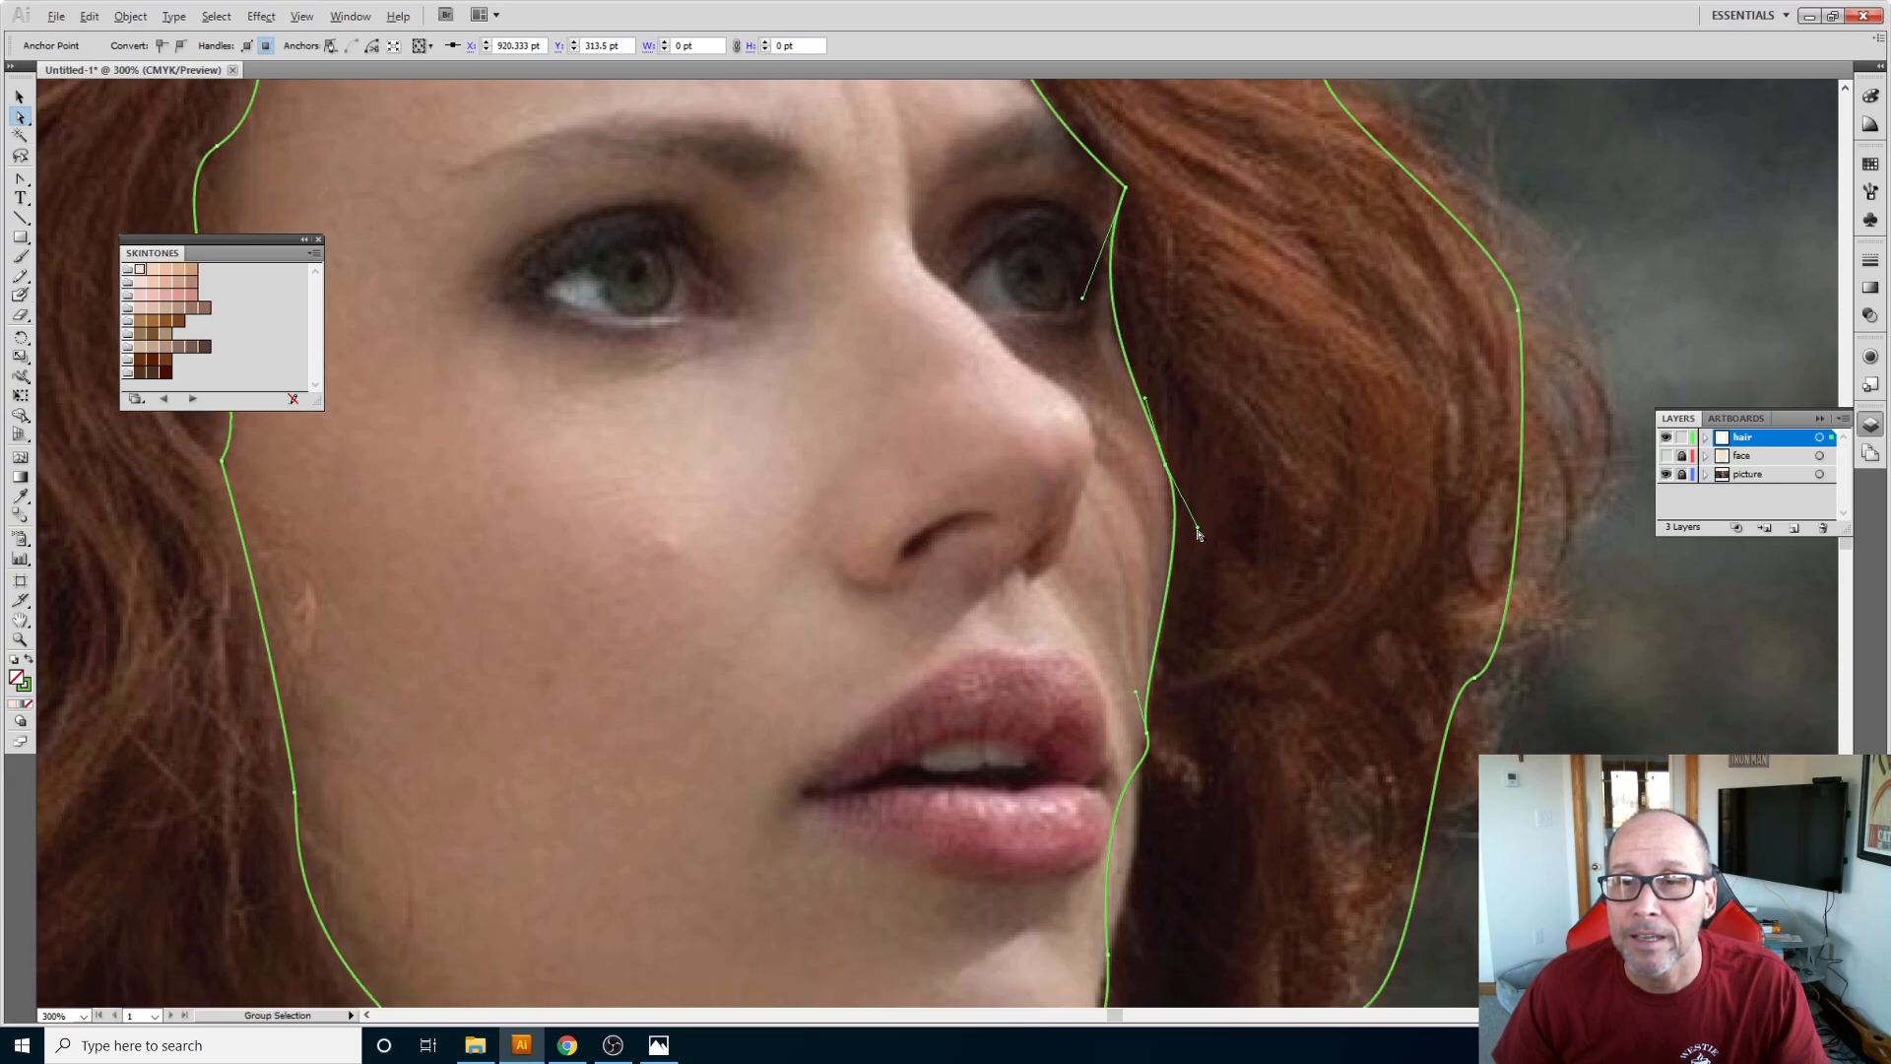
{"action": "left_click_drag", "start_coordinate": [1199, 530], "coordinate": [1188, 541]}
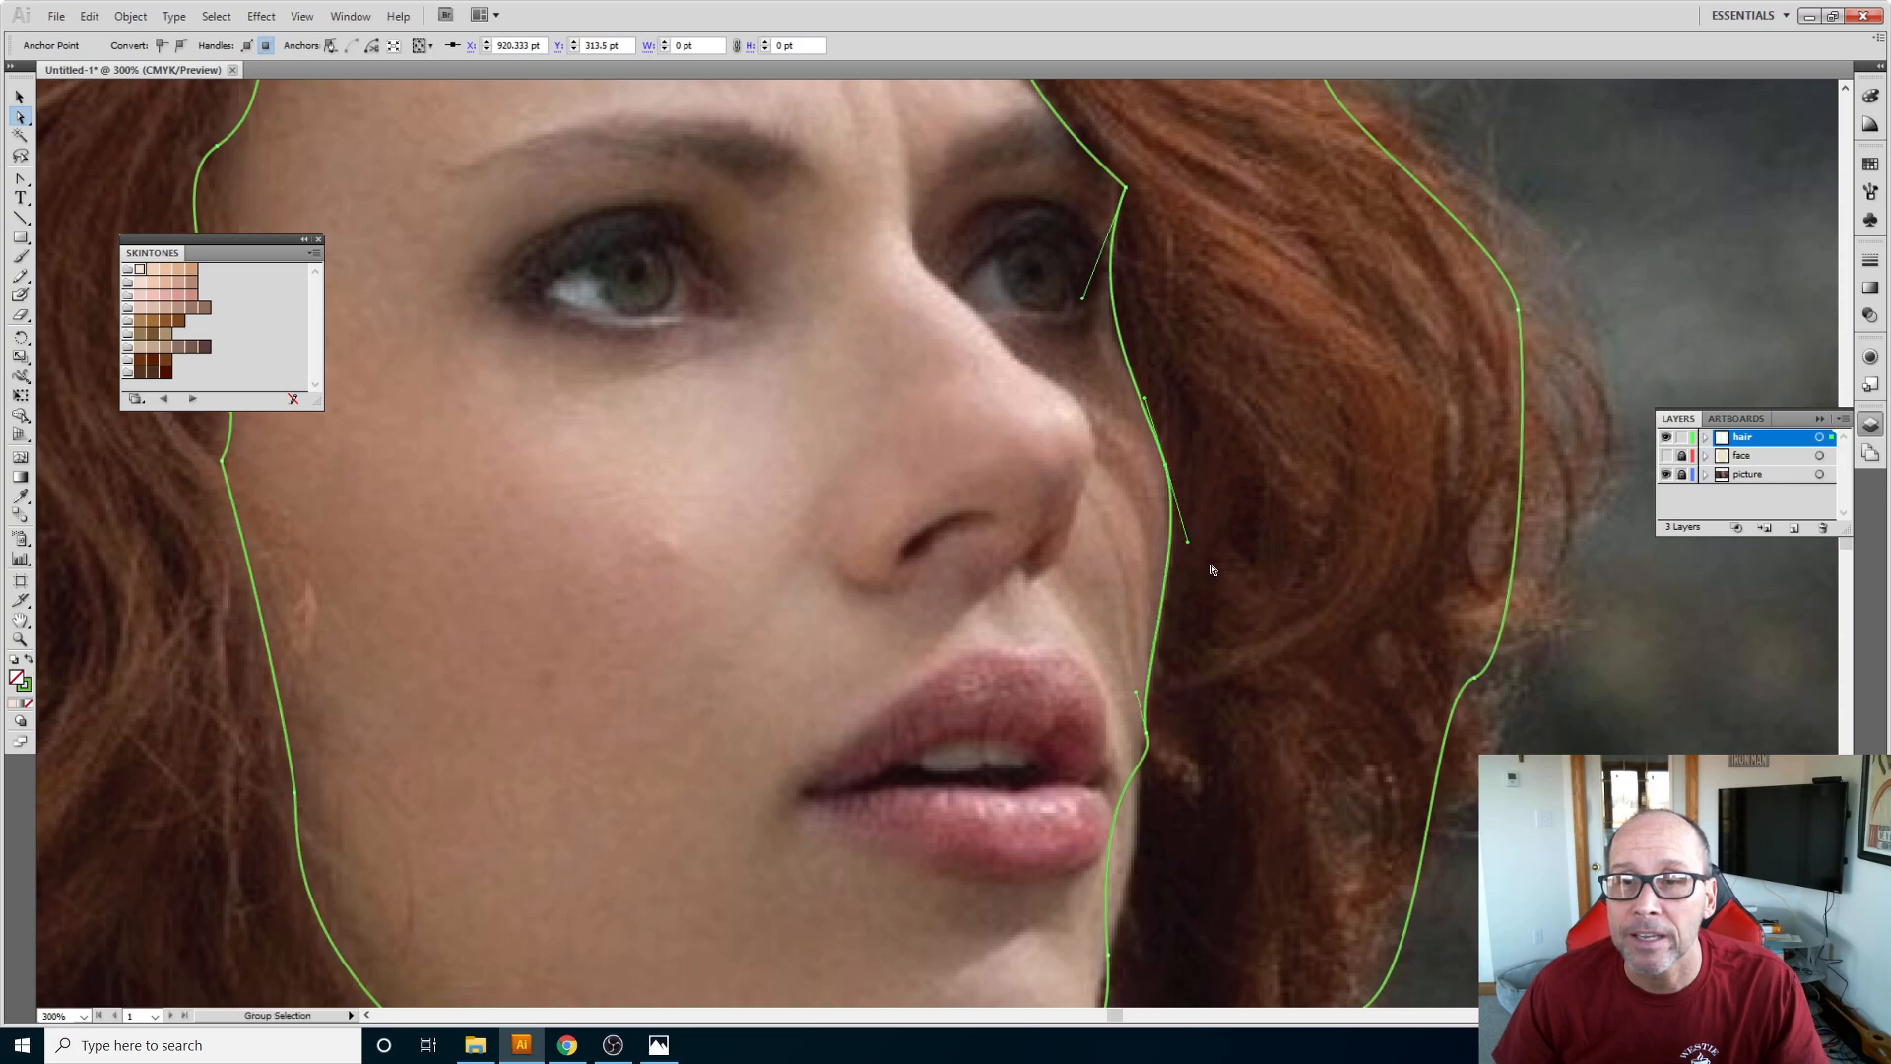
Step: Fit the inner hair edge from the lips to the chin by realigning the handles and sliding the lip-side anchor down to X 910.667 pt, Y 426.334 pt
{"action": "scroll", "coordinate": [1218, 583], "scroll_direction": "down", "scroll_amount": 1}
{"action": "scroll", "coordinate": [1219, 583], "scroll_direction": "down", "scroll_amount": 2}
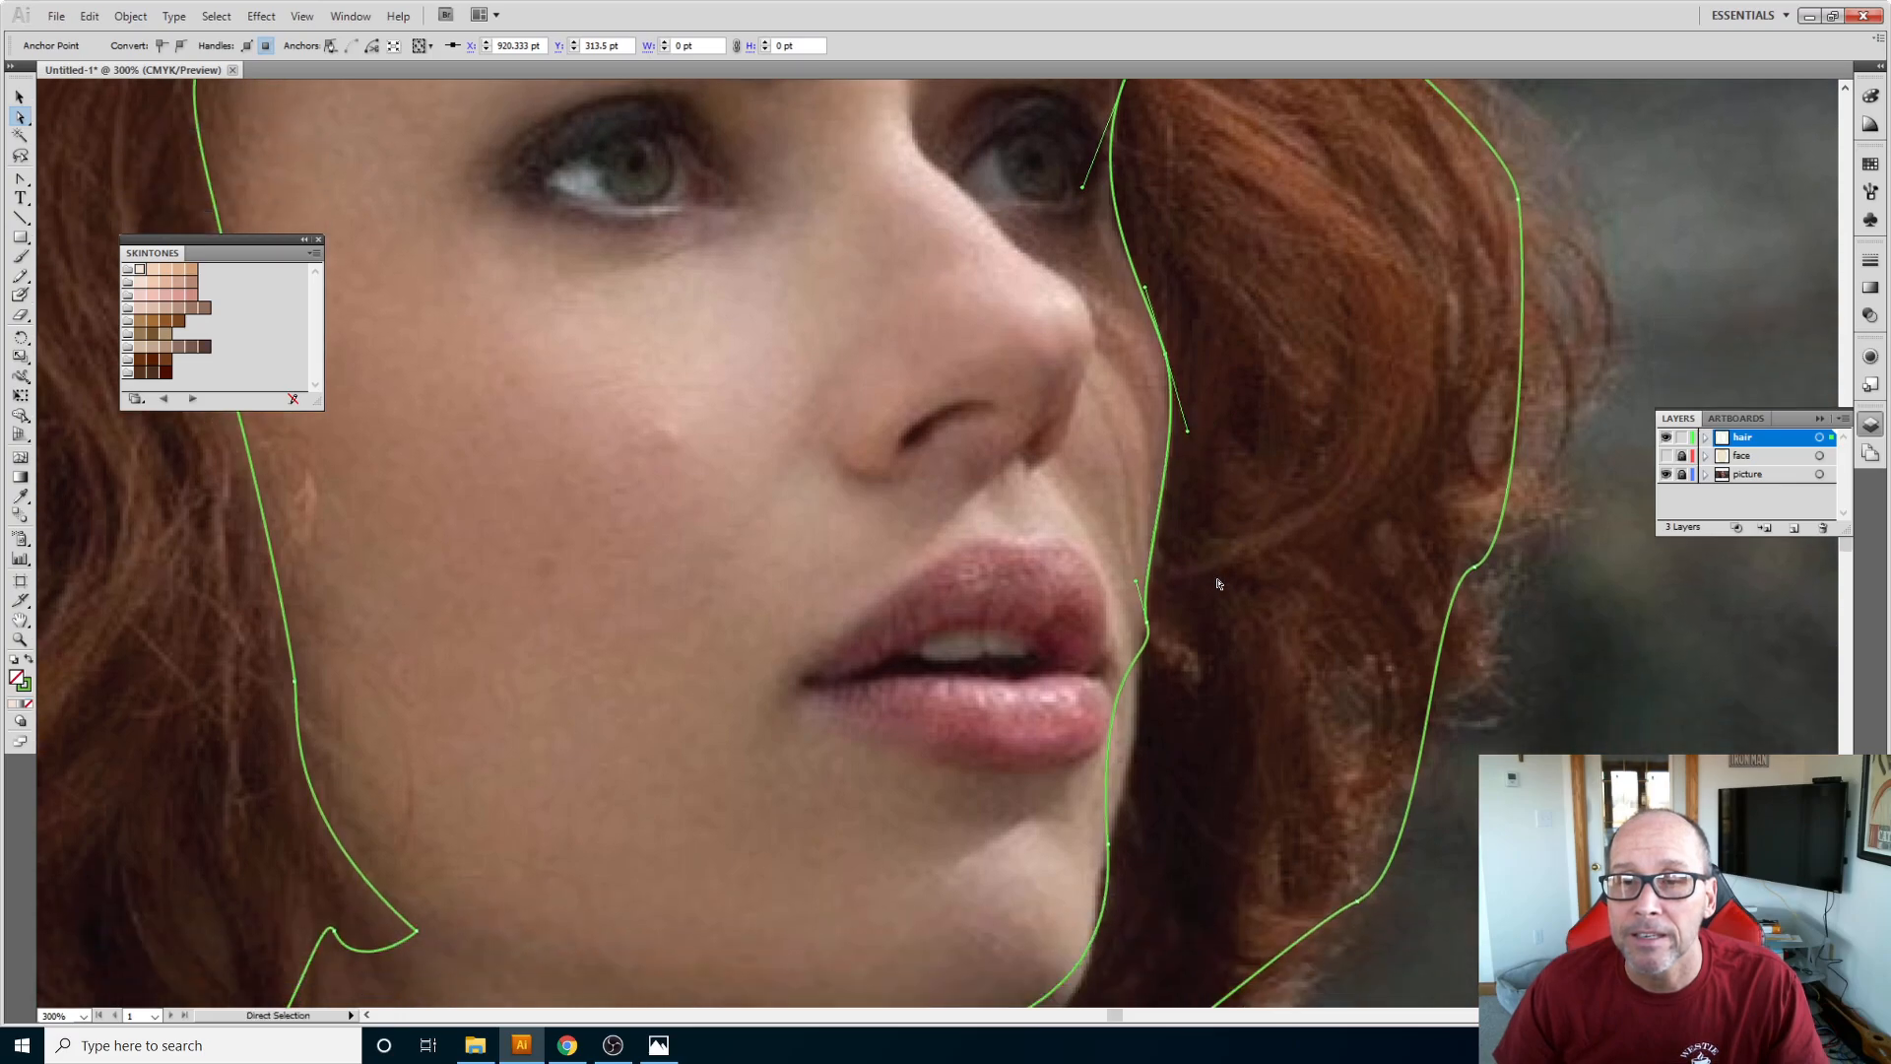
{"action": "left_click", "coordinate": [1150, 626]}
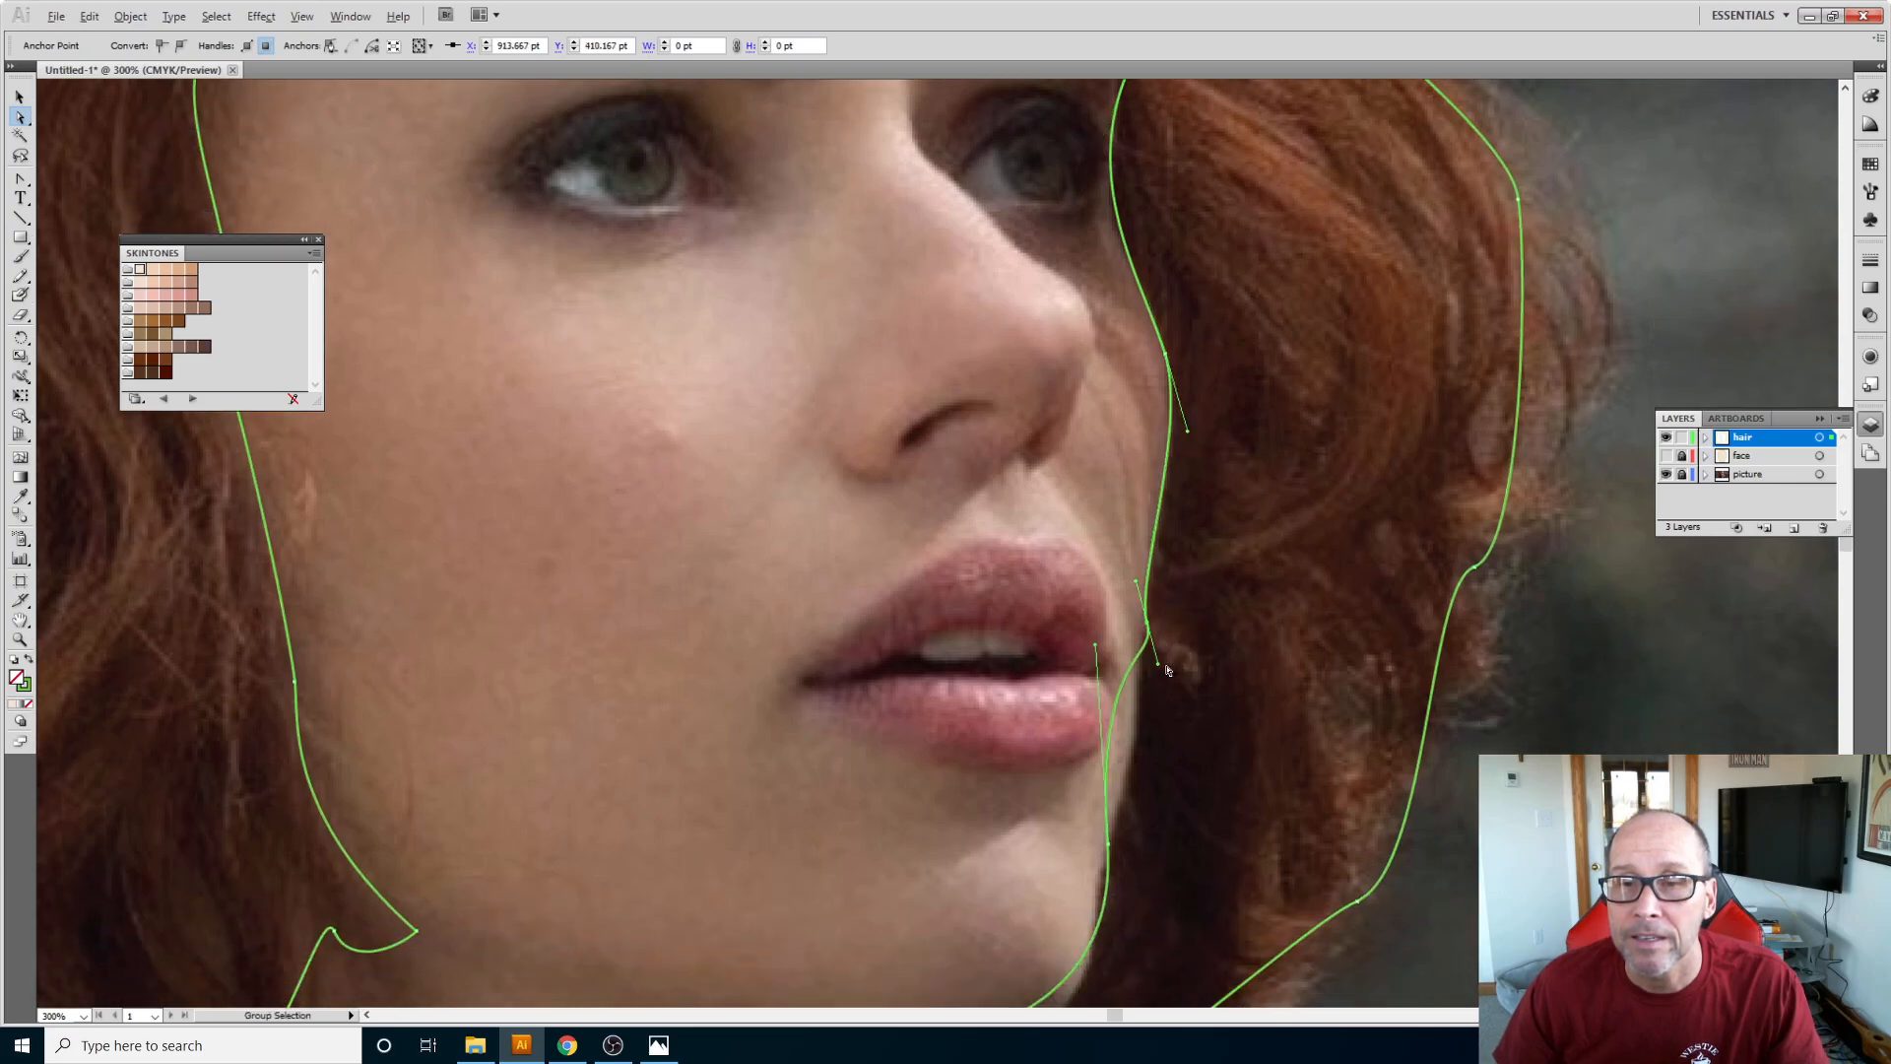
{"action": "left_click_drag", "start_coordinate": [1158, 669], "coordinate": [1142, 679]}
{"action": "key", "text": "alt"}
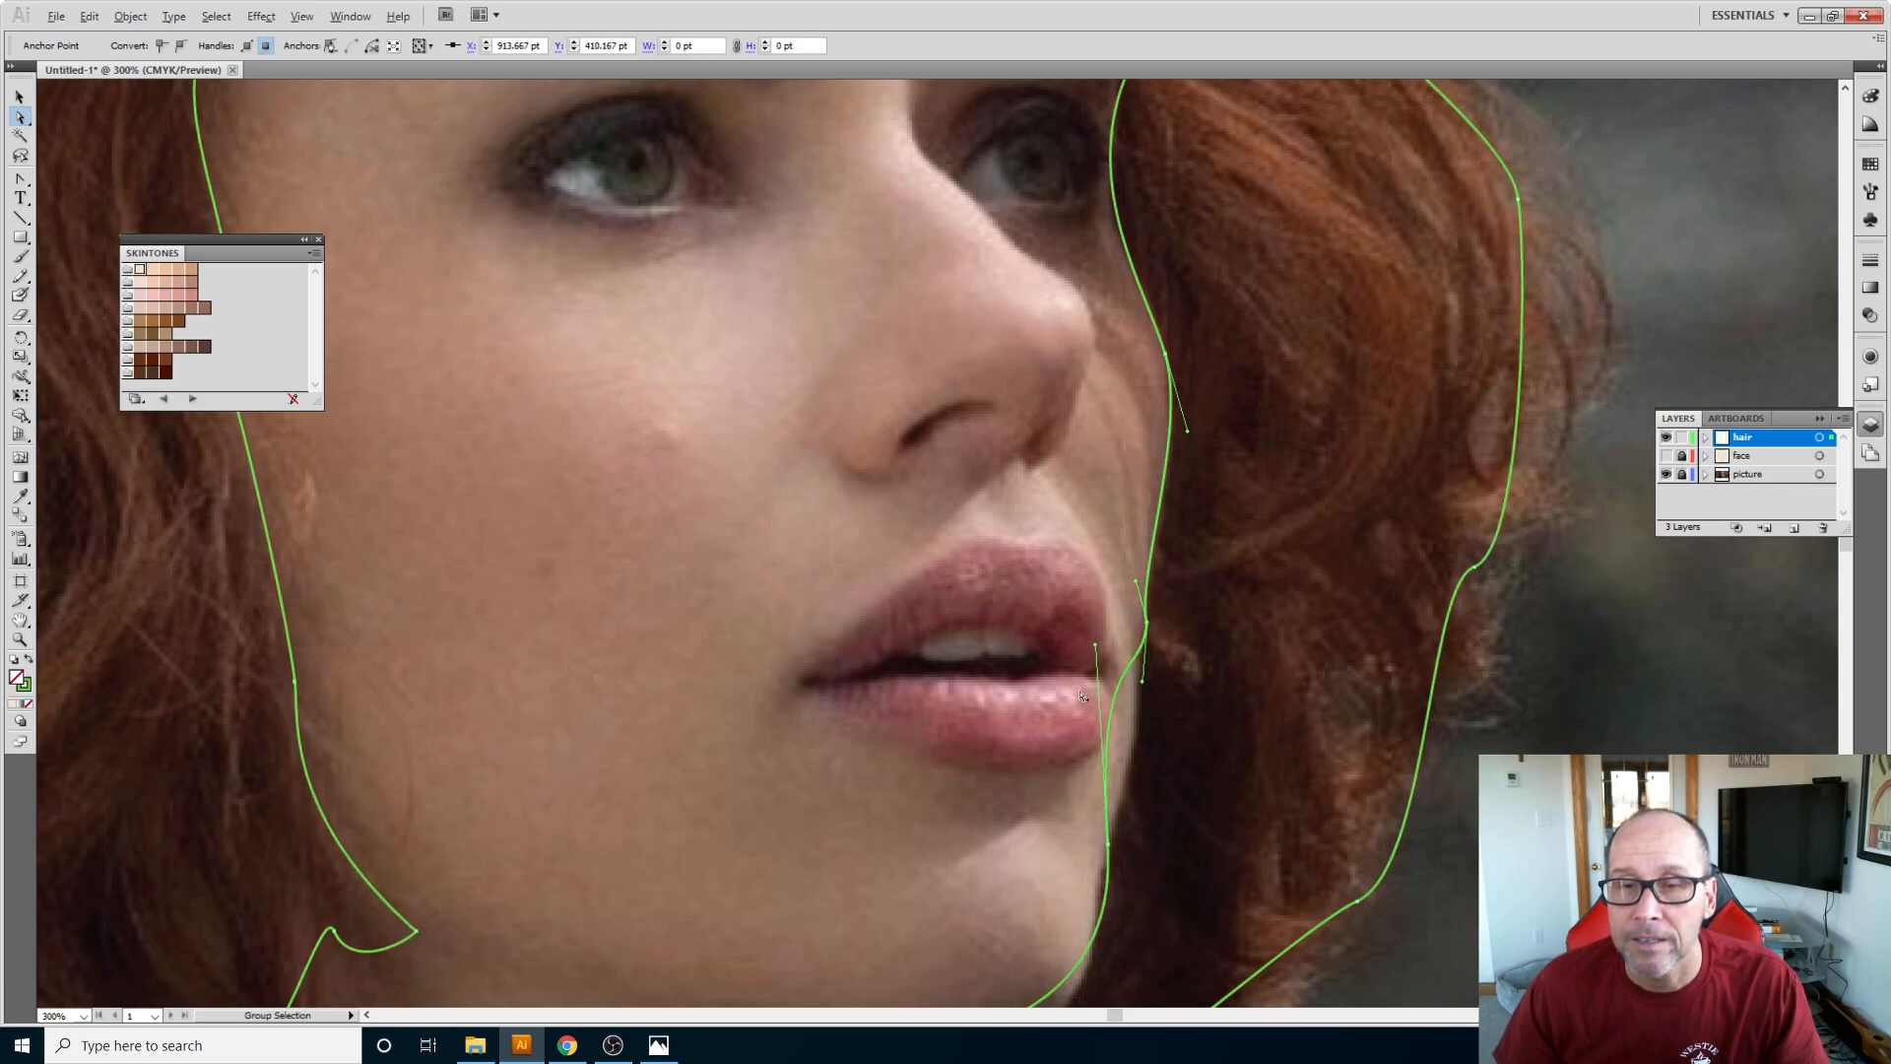
{"action": "left_click_drag", "start_coordinate": [1100, 652], "coordinate": [1138, 764]}
{"action": "left_click", "coordinate": [1147, 625]}
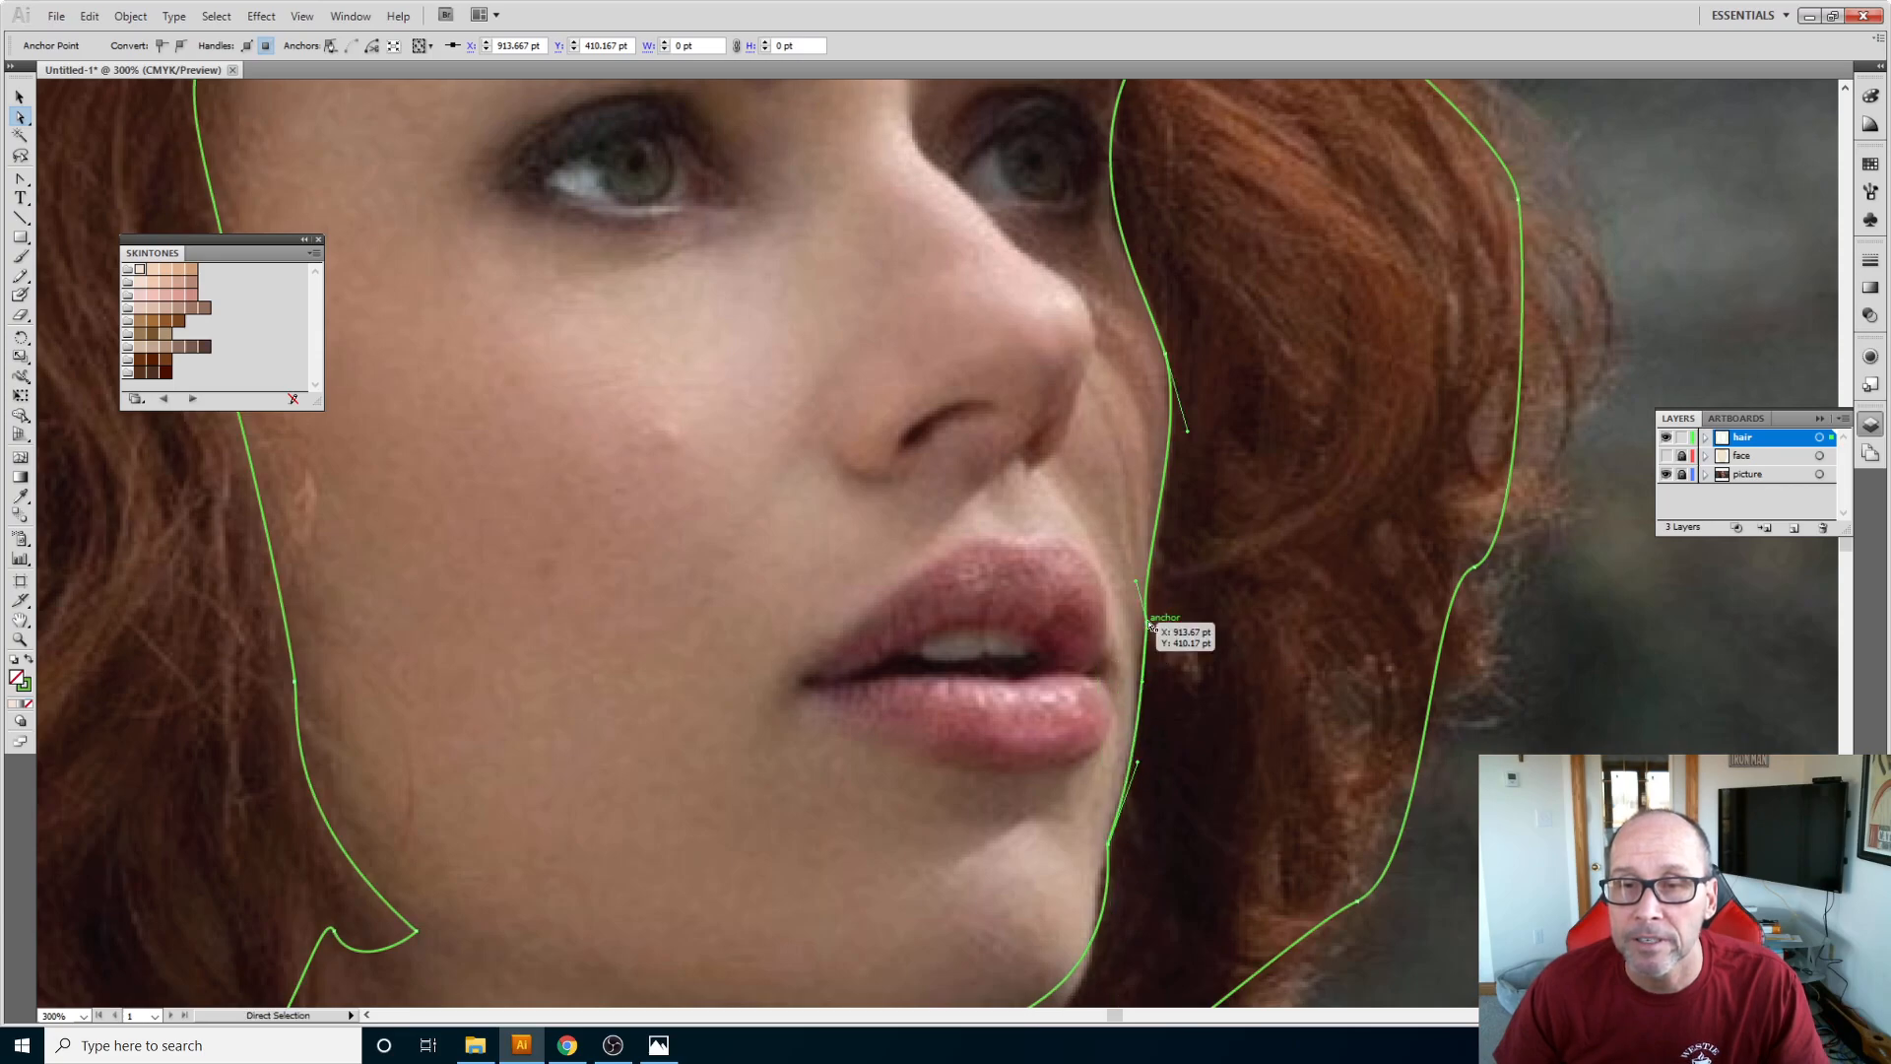
{"action": "mouse_move", "coordinate": [1150, 625]}
{"action": "left_mouse_down"}
{"action": "mouse_move", "coordinate": [1143, 676]}
{"action": "mouse_move", "coordinate": [1145, 625]}
{"action": "left_mouse_up"}
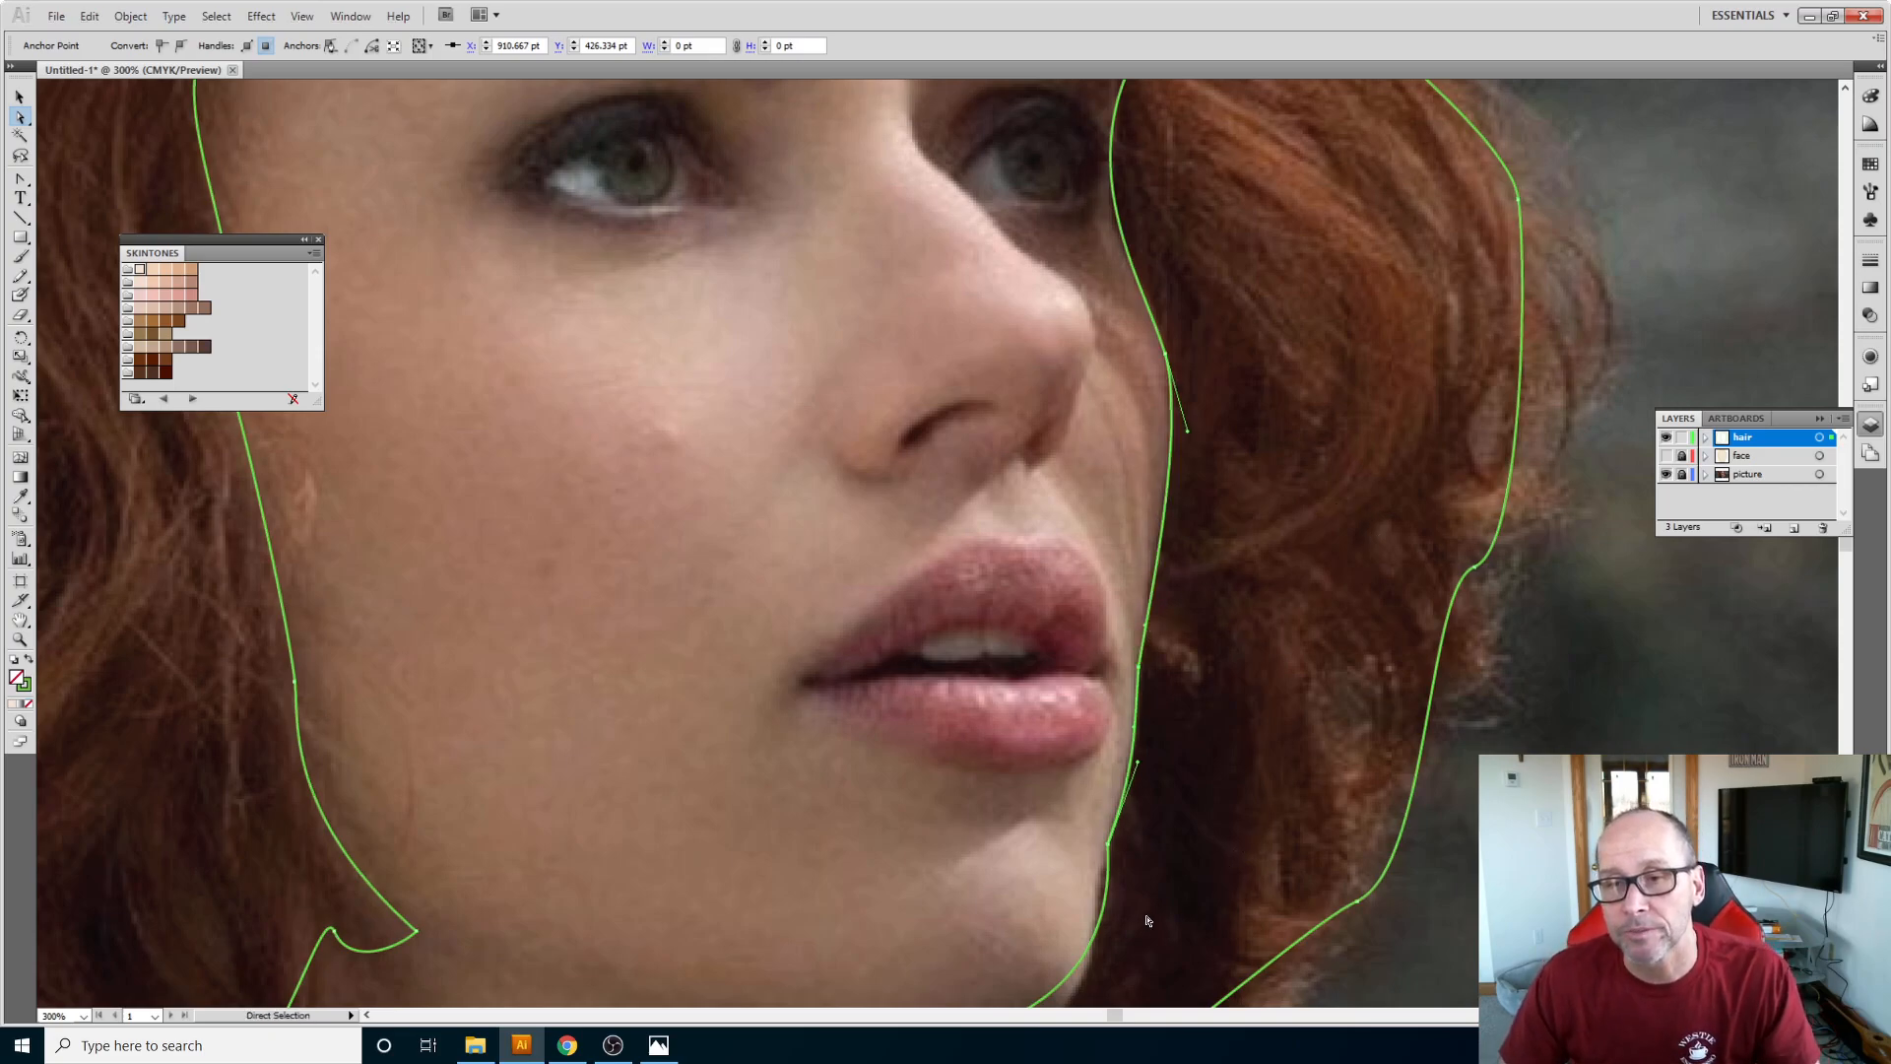
Step: Refine the hair edge above the chin by shortening the chin anchor's upper handle, lowering the anchor to X 897 pt, Y 500.667 pt and adjusting the lip-side handle
{"action": "scroll", "coordinate": [1183, 878], "scroll_direction": "down", "scroll_amount": 2}
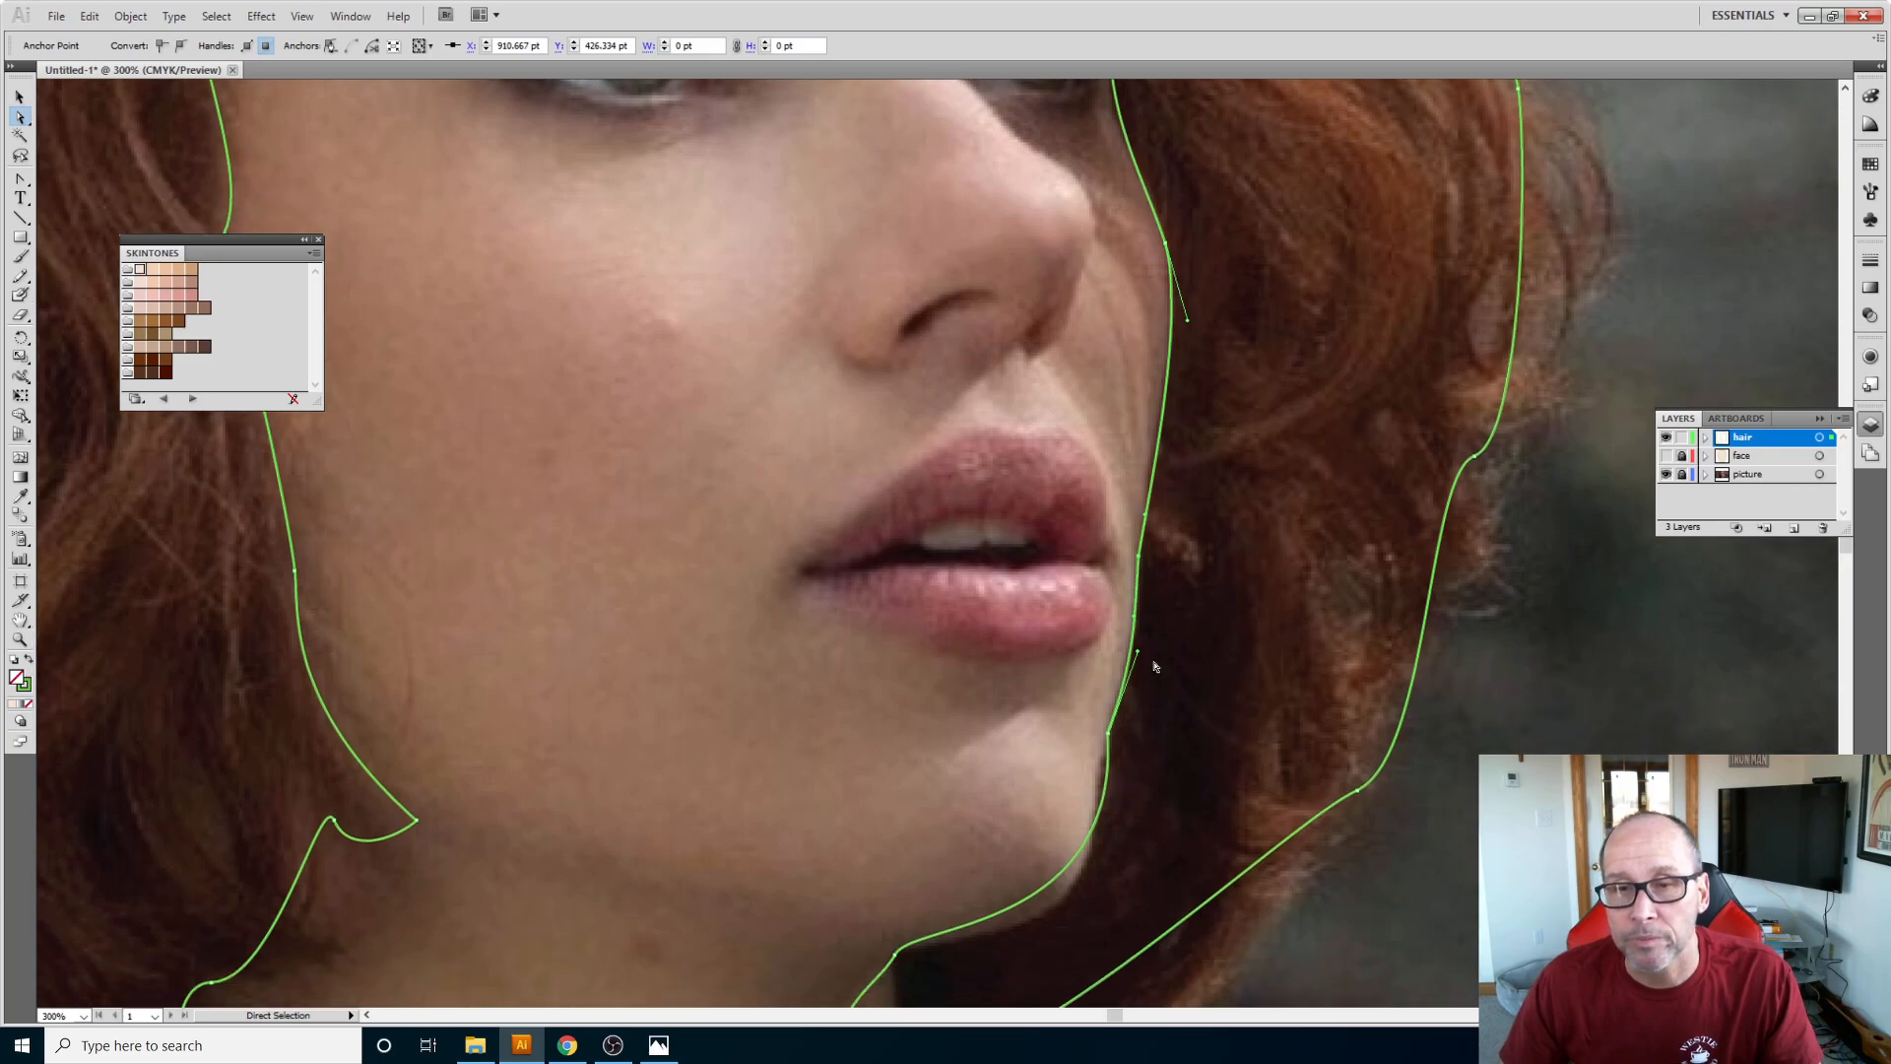
{"action": "key", "text": "alt"}
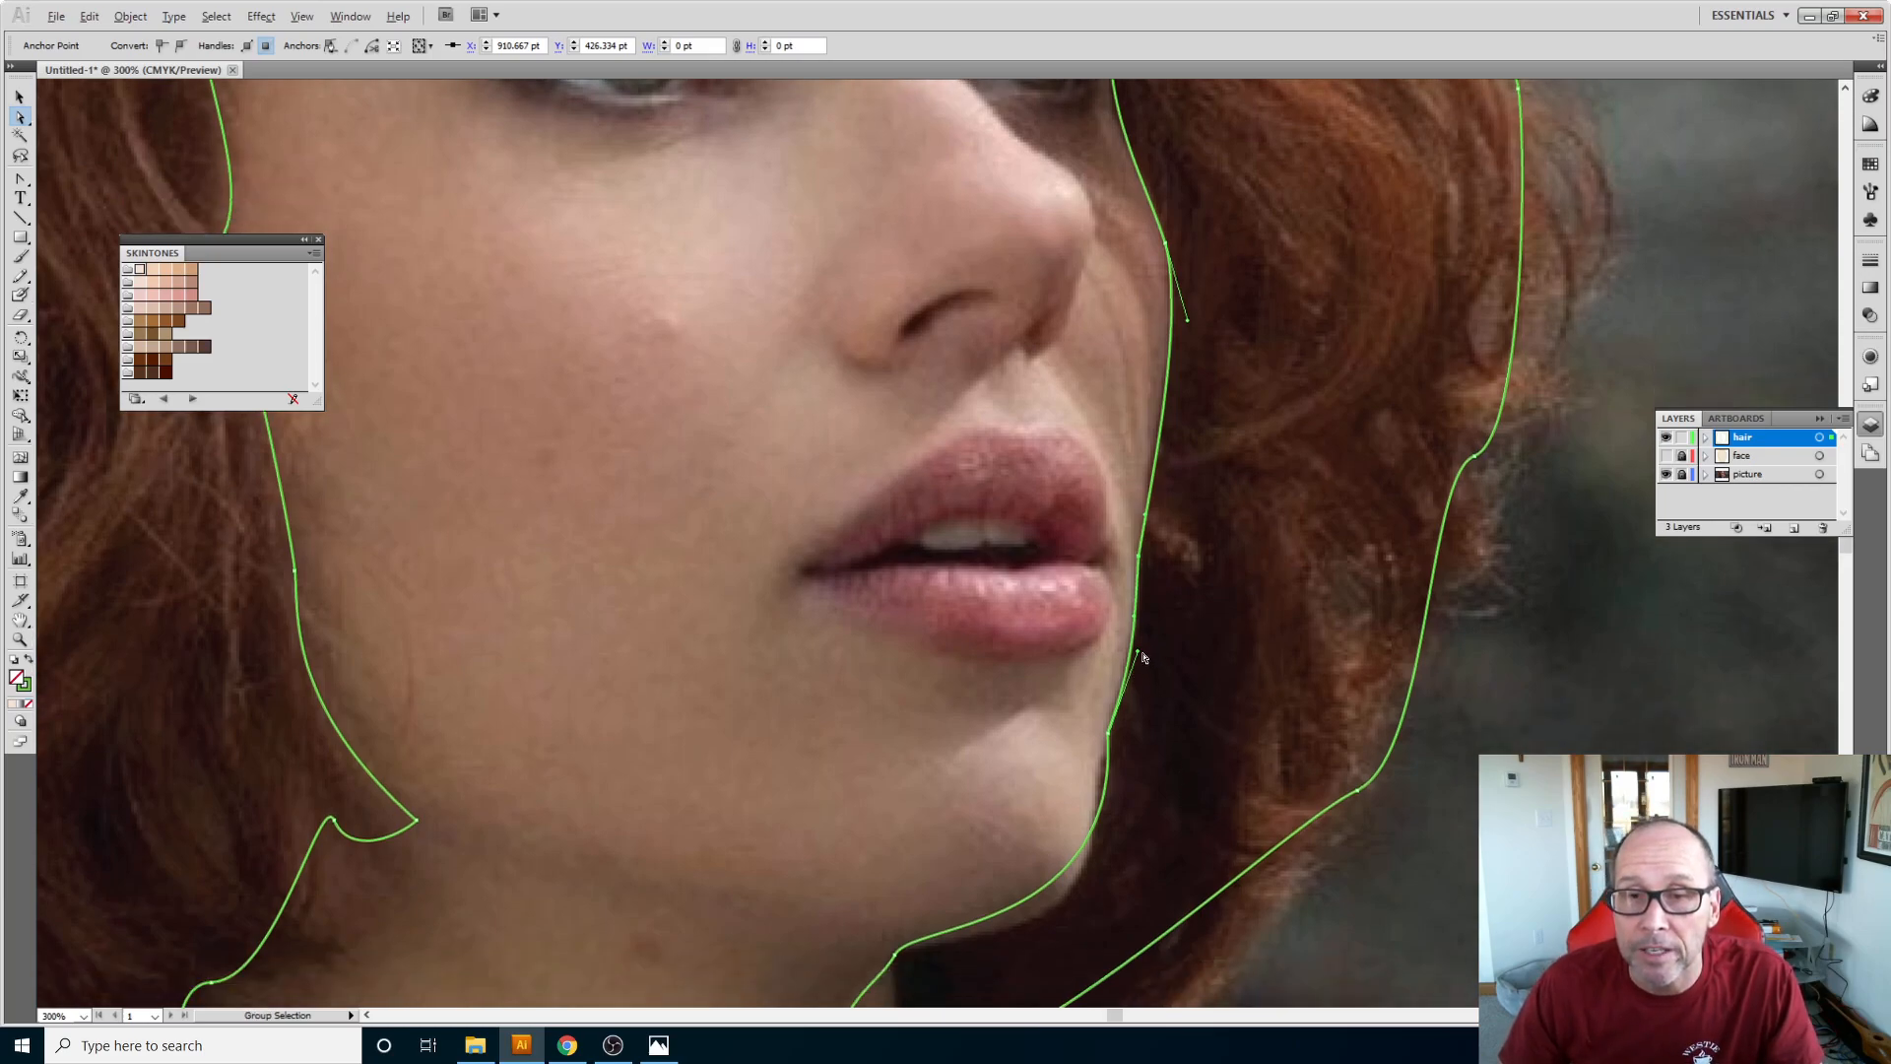
{"action": "left_click_drag", "start_coordinate": [1142, 657], "coordinate": [1126, 683]}
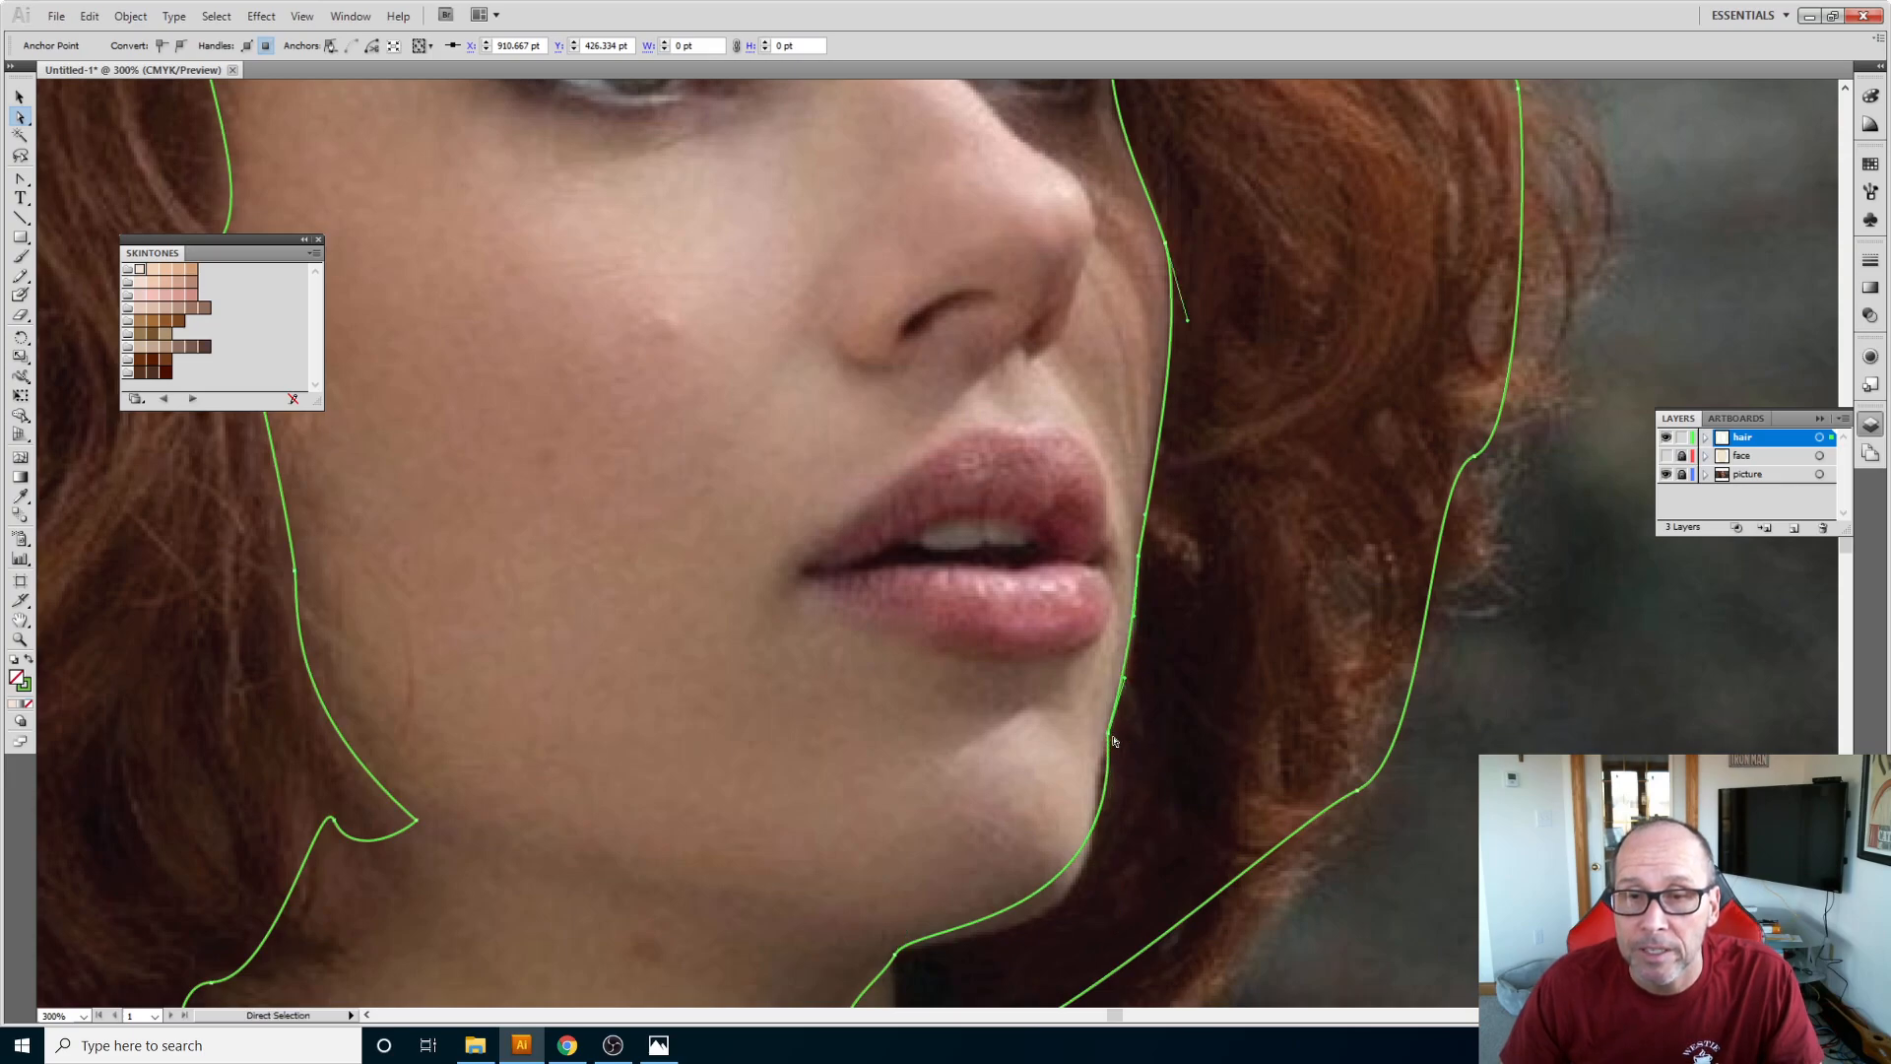
{"action": "left_click_drag", "start_coordinate": [1113, 737], "coordinate": [1103, 765]}
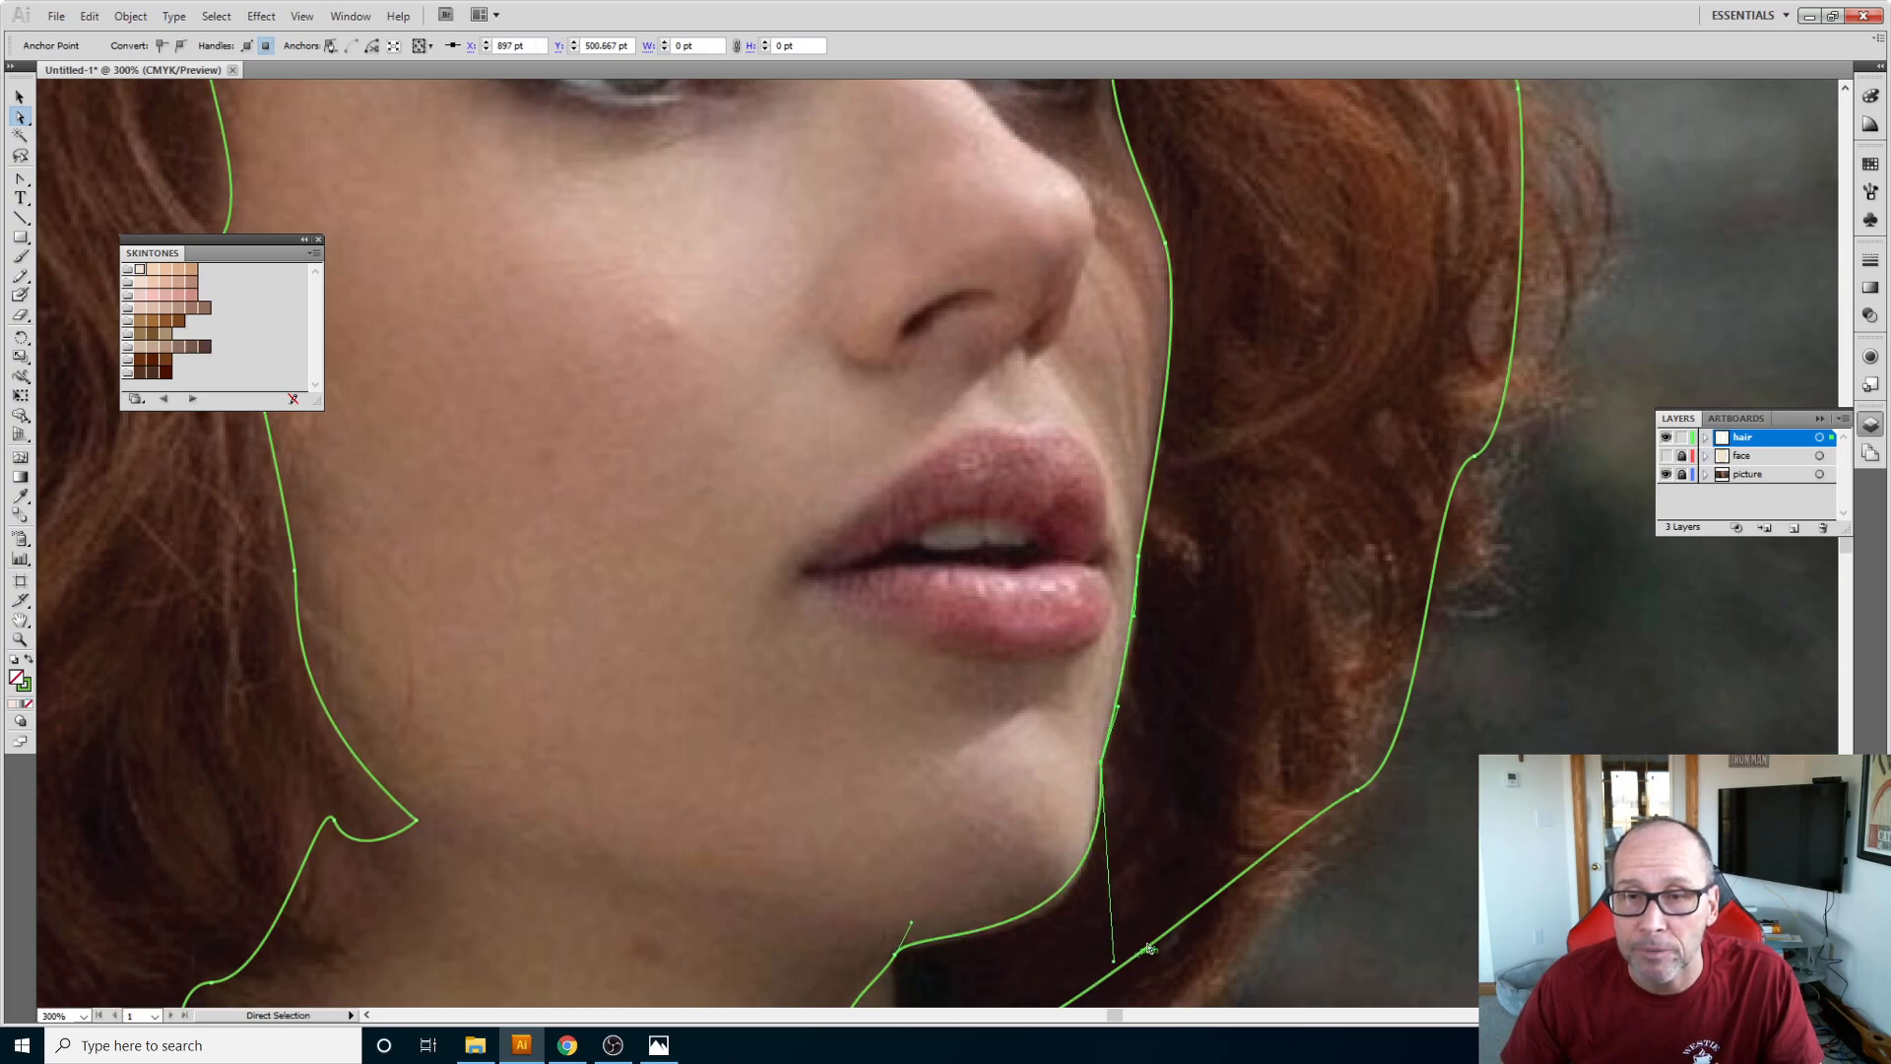
{"action": "left_click_drag", "start_coordinate": [1137, 617], "coordinate": [1138, 619]}
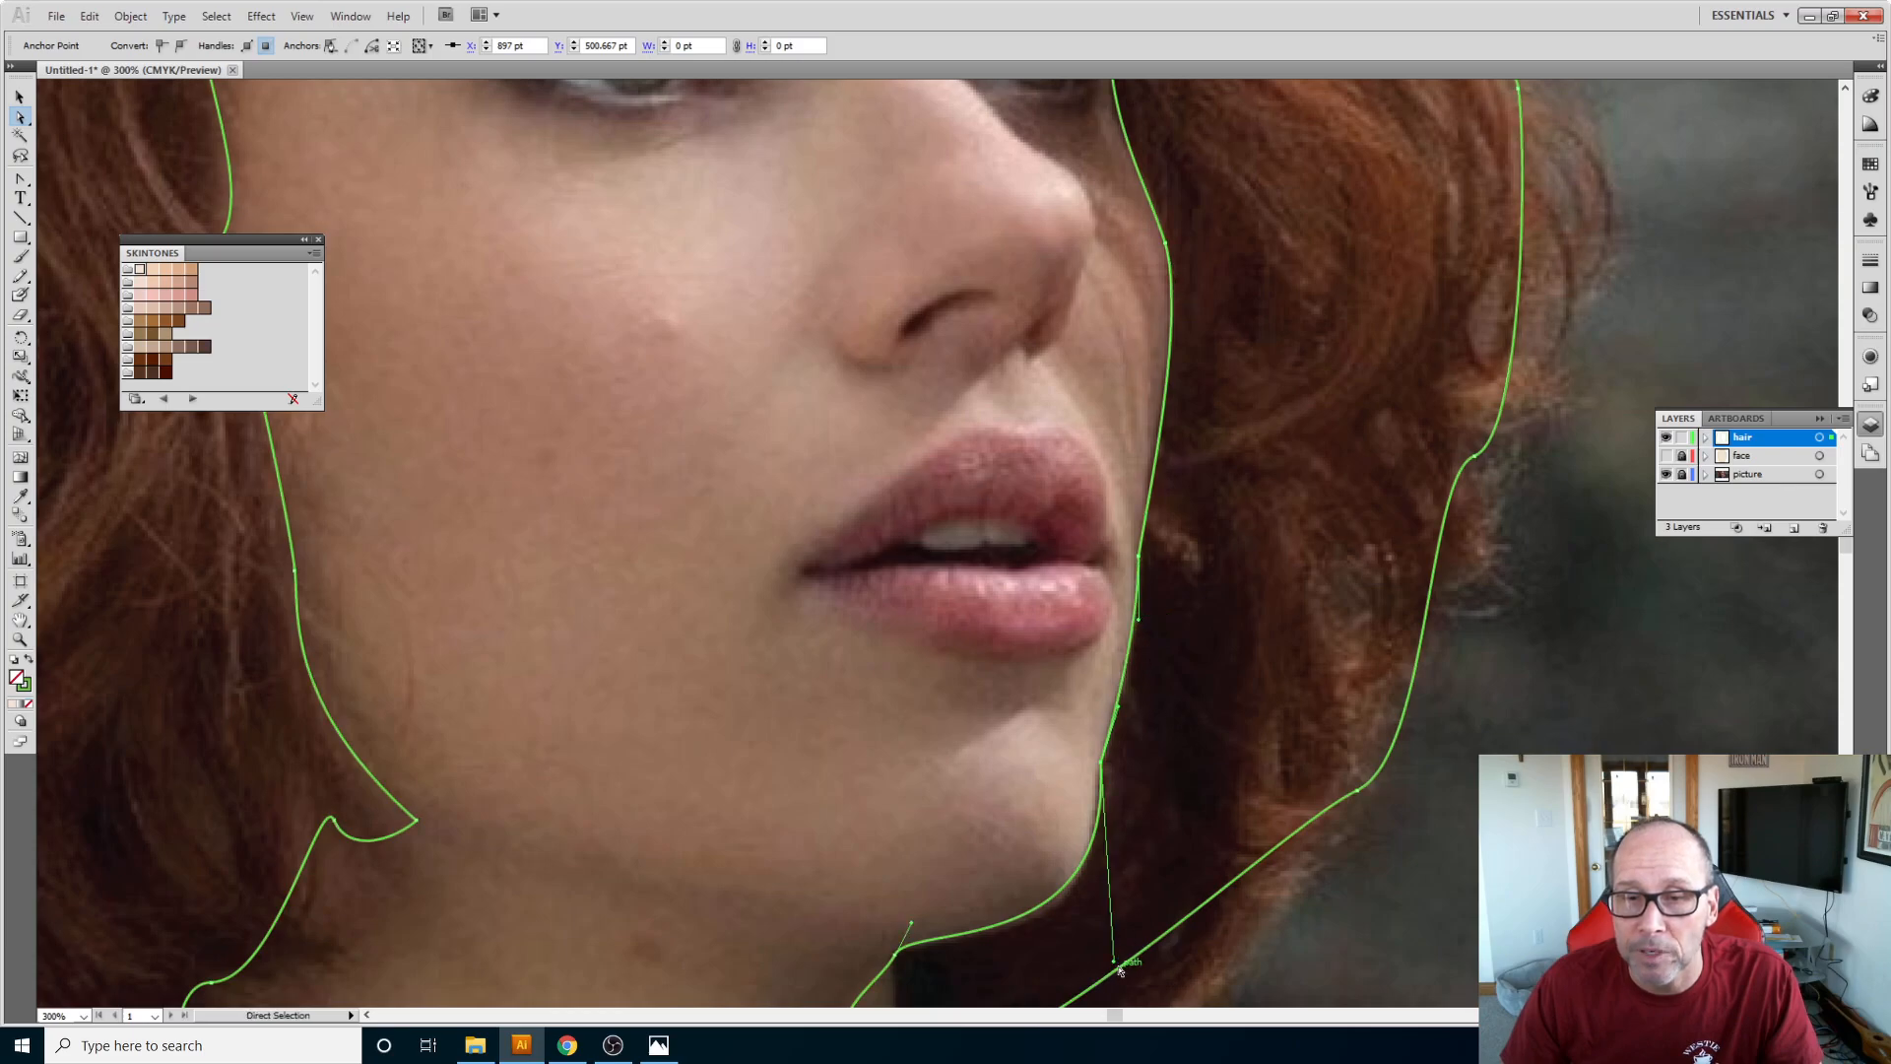
Step: Fit the hair edge under the chin by flattening the jaw-corner anchor's handle and making the chin anchor's lower handle vertical
{"action": "scroll", "coordinate": [1096, 899], "scroll_direction": "down", "scroll_amount": 2}
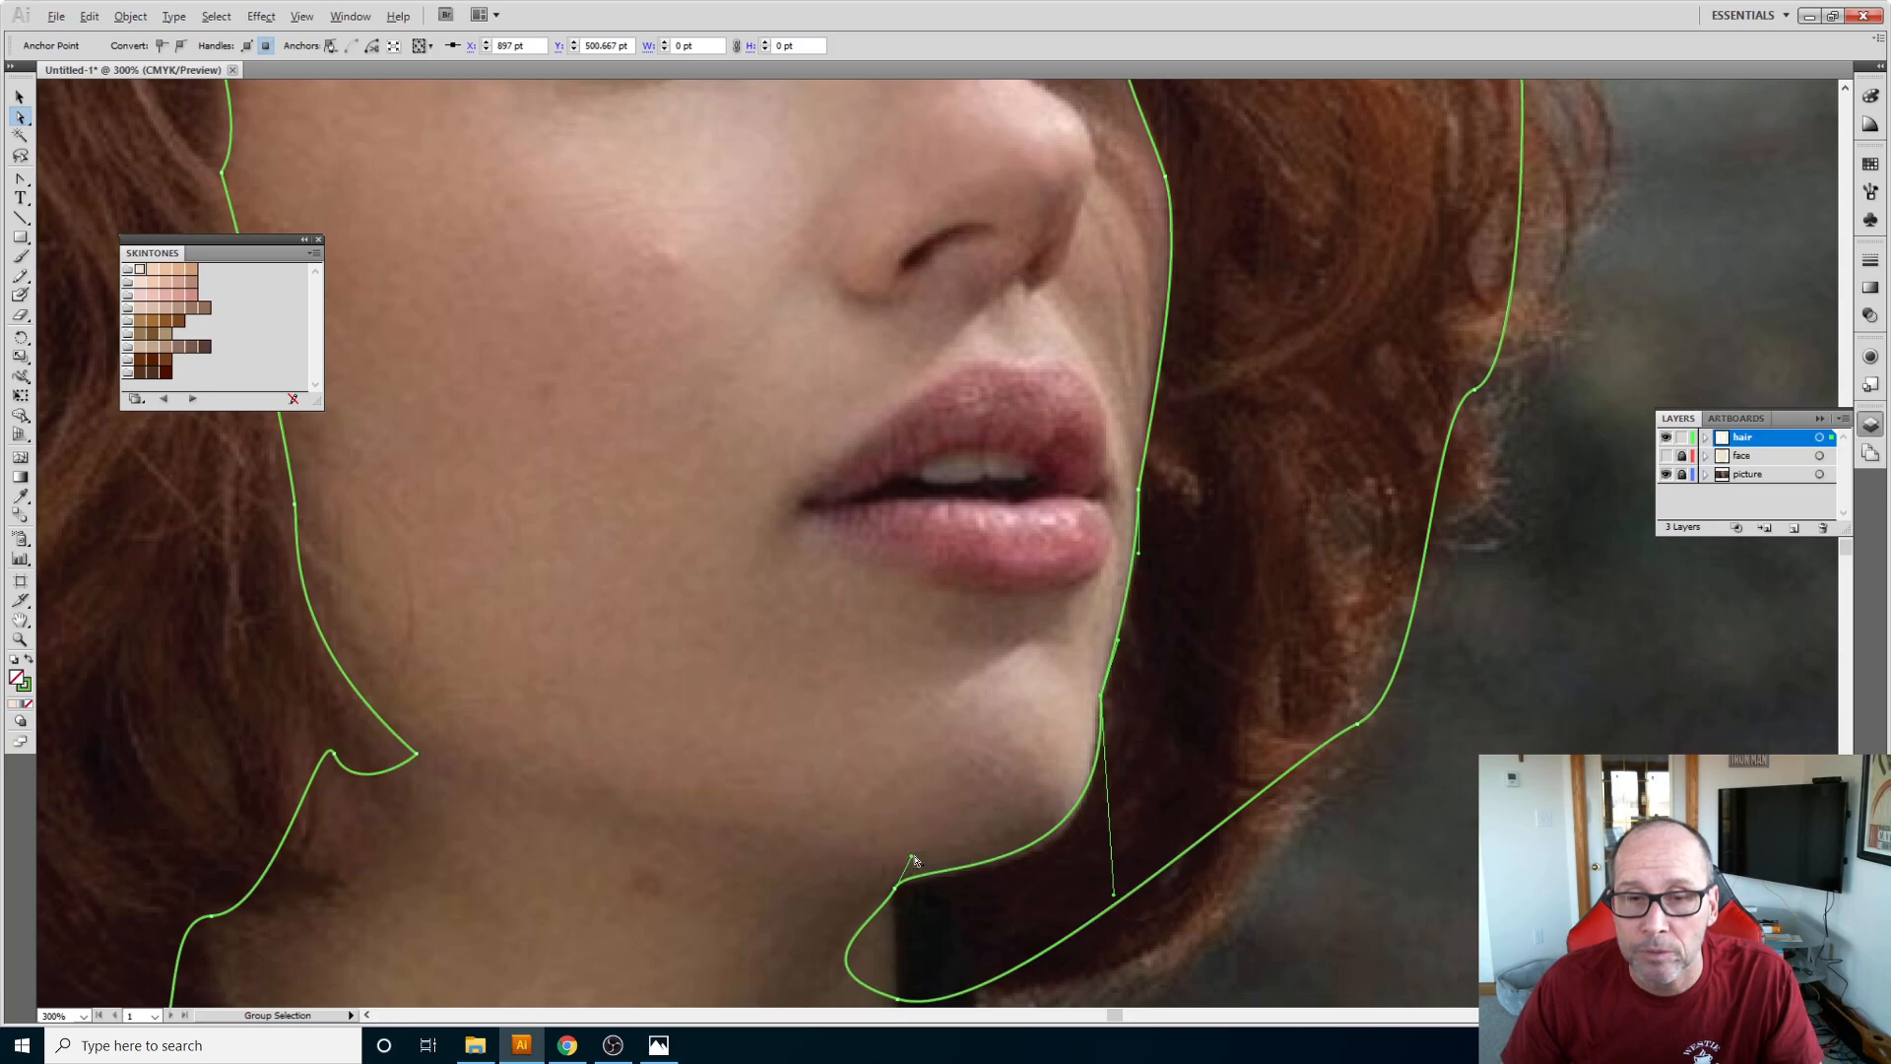
{"action": "left_click", "coordinate": [915, 861], "text": "alt"}
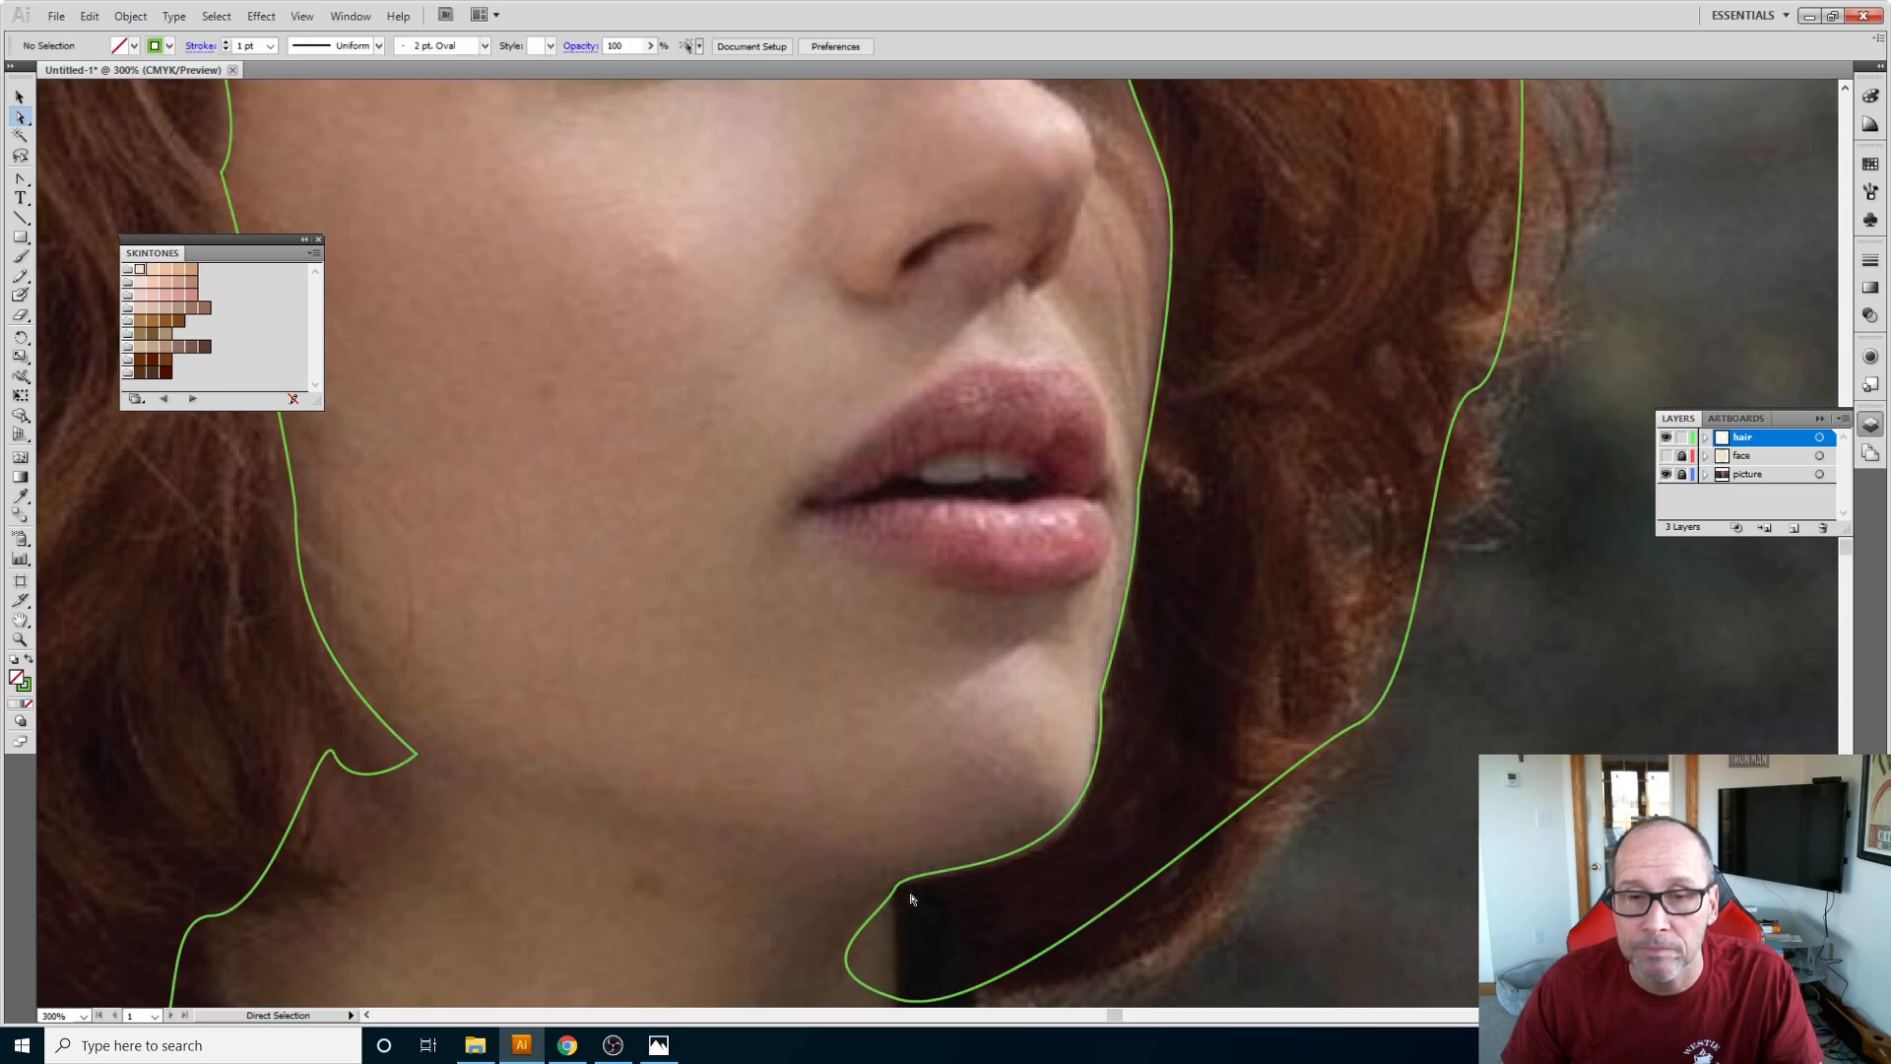
{"action": "left_click", "coordinate": [905, 879]}
{"action": "left_click_drag", "start_coordinate": [912, 872], "coordinate": [941, 870]}
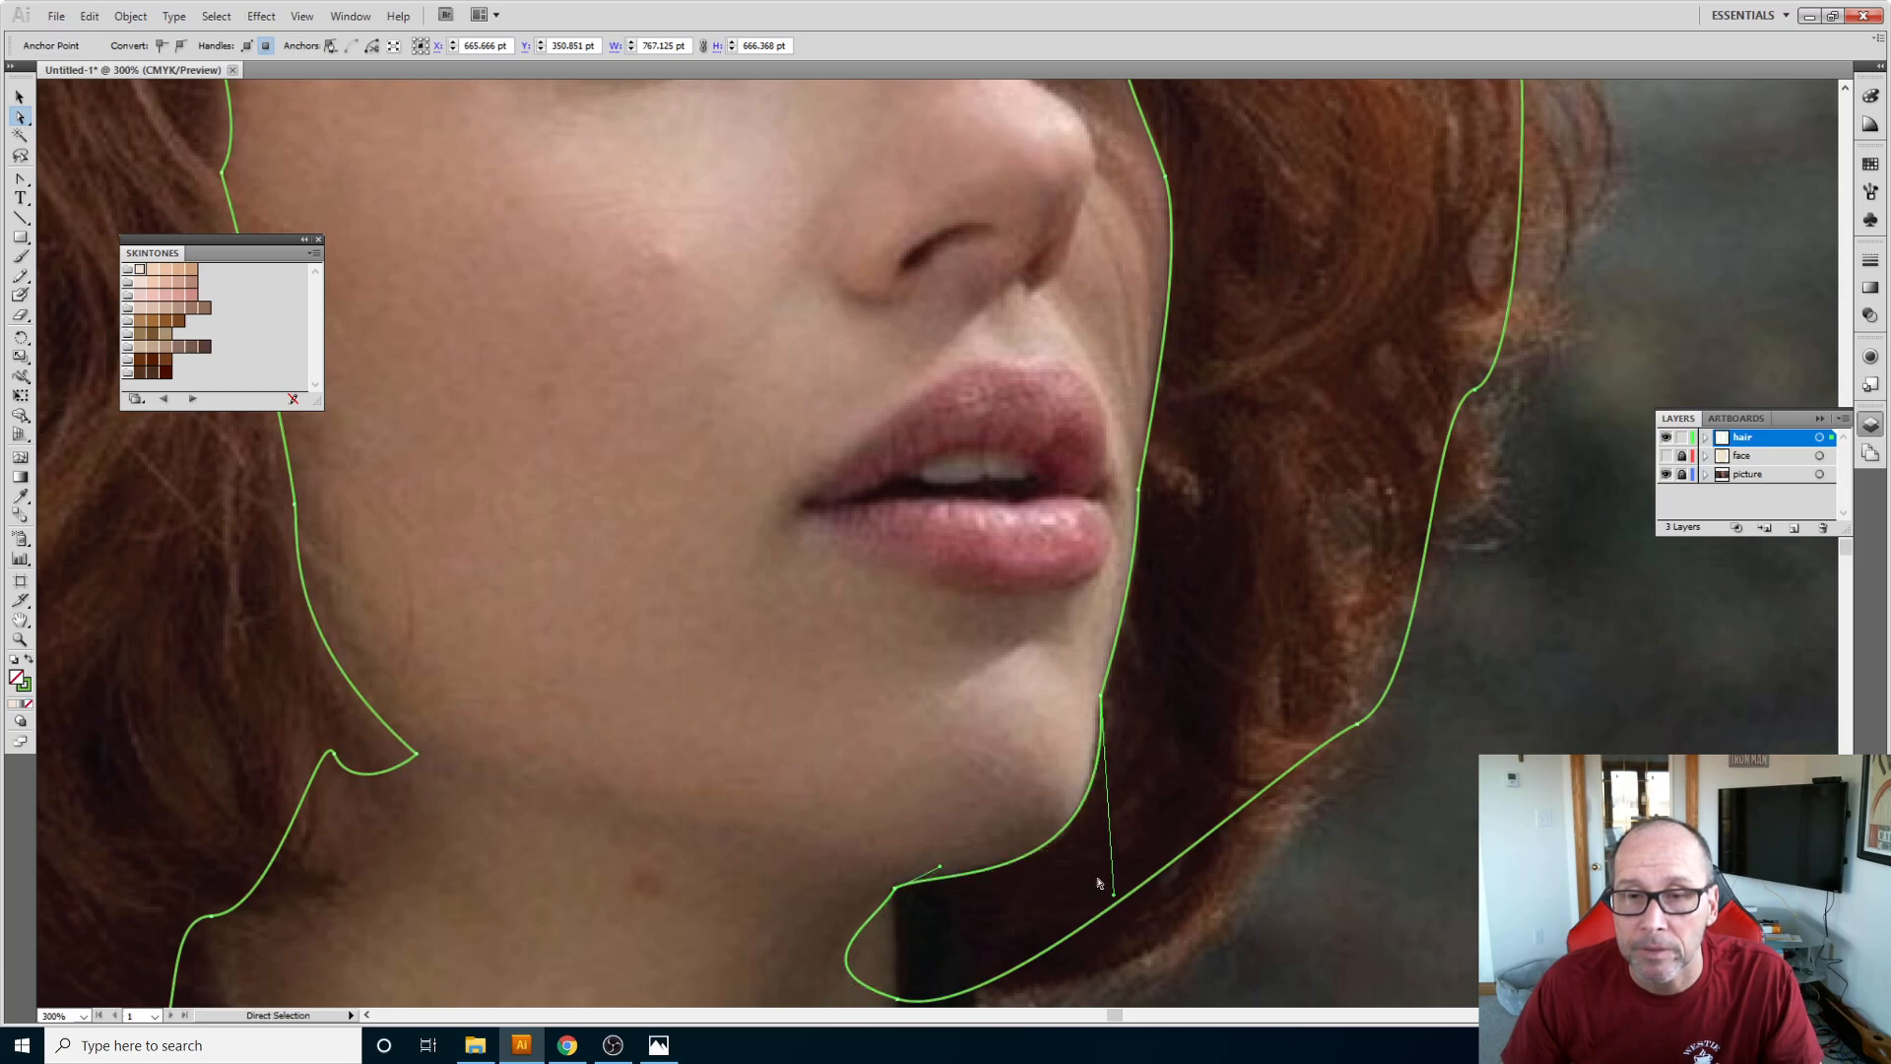
{"action": "left_click_drag", "start_coordinate": [1114, 897], "coordinate": [1103, 898]}
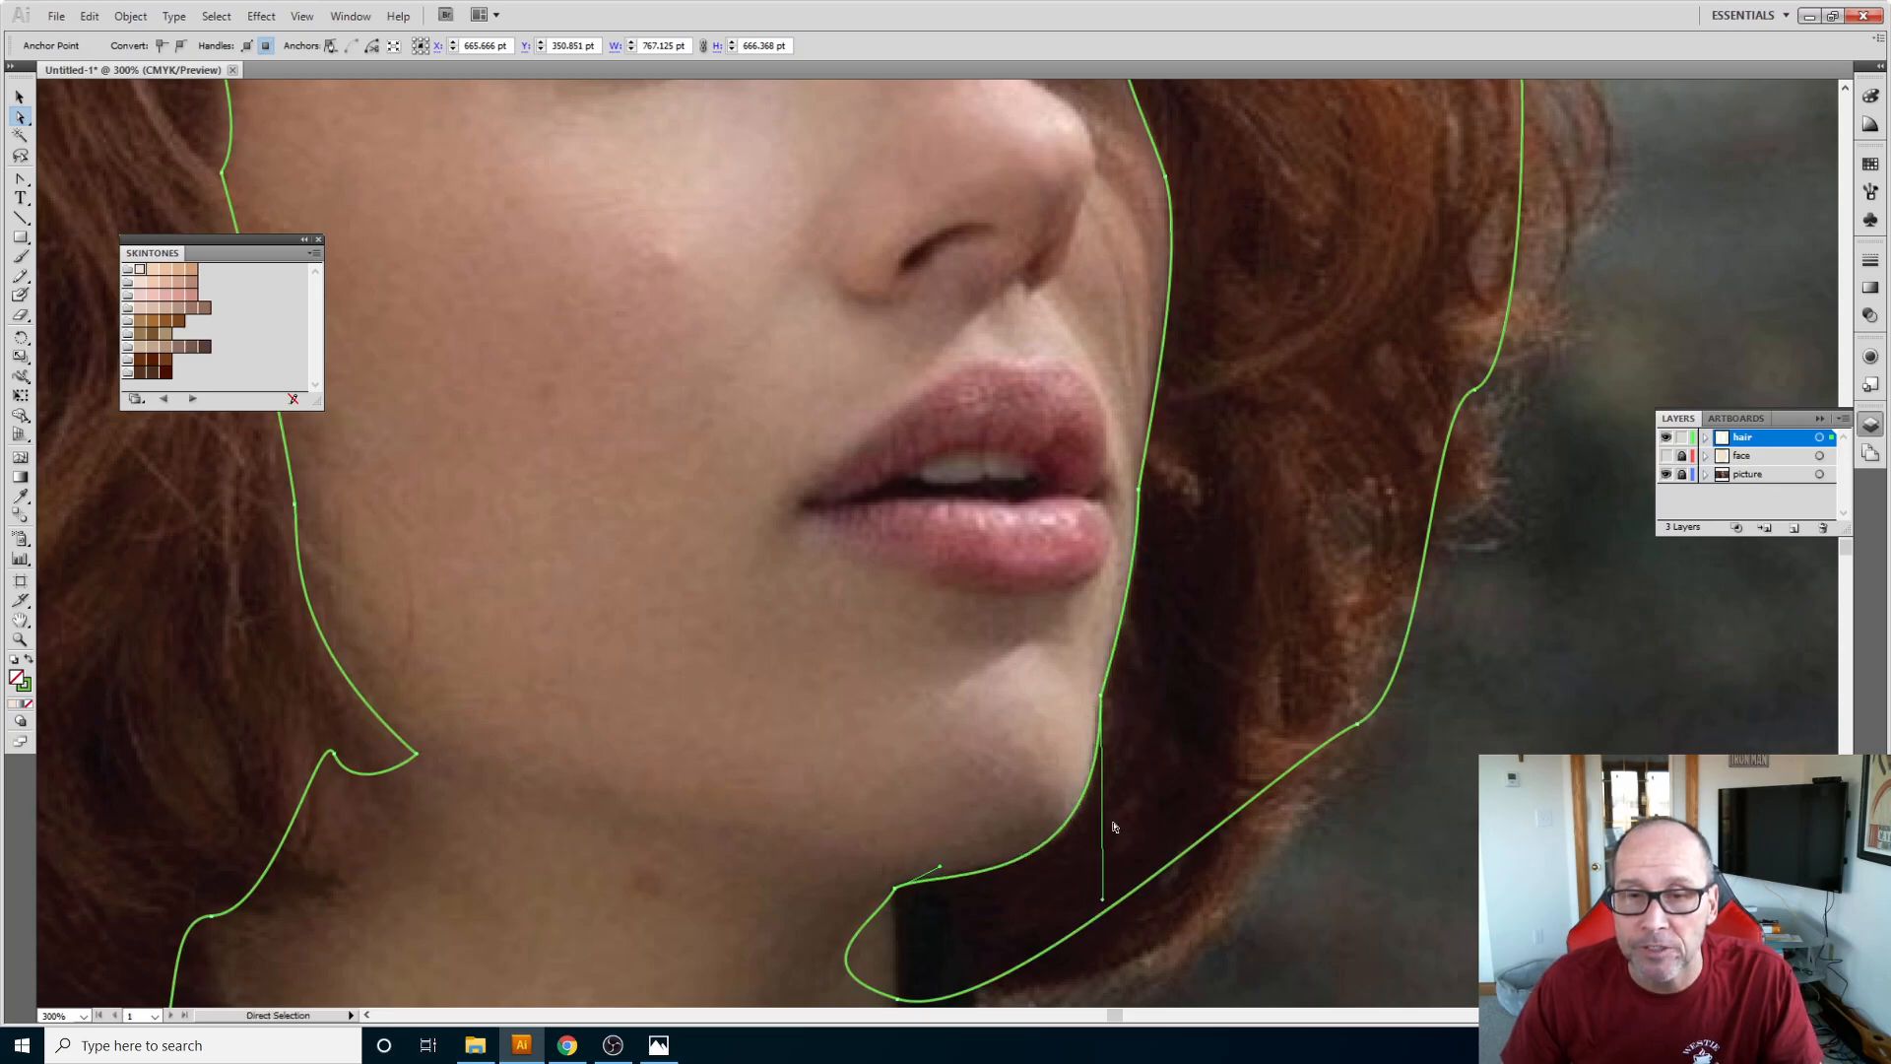
Step: Straighten the short hair edge beside the neck by pulling the handles of its two end anchors into line with it
{"action": "scroll", "coordinate": [999, 916], "scroll_direction": "down", "scroll_amount": 2}
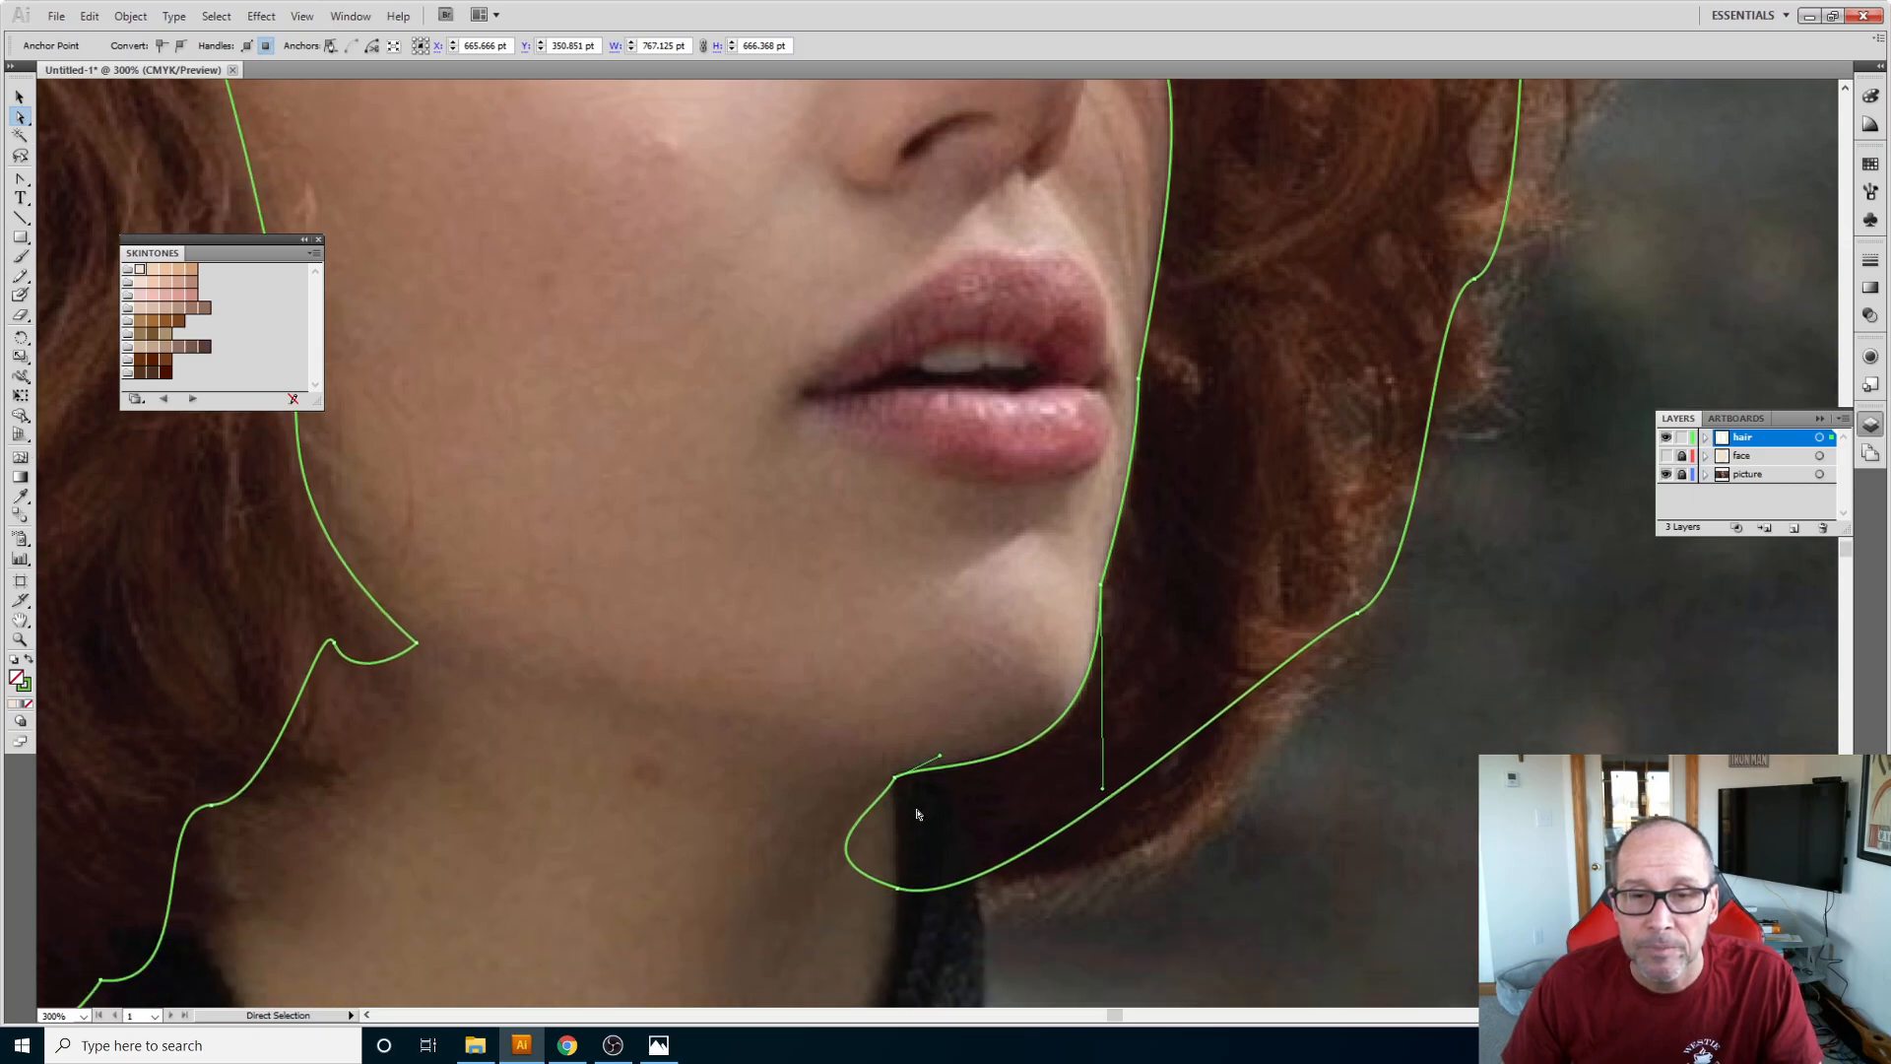
{"action": "left_click", "coordinate": [894, 778]}
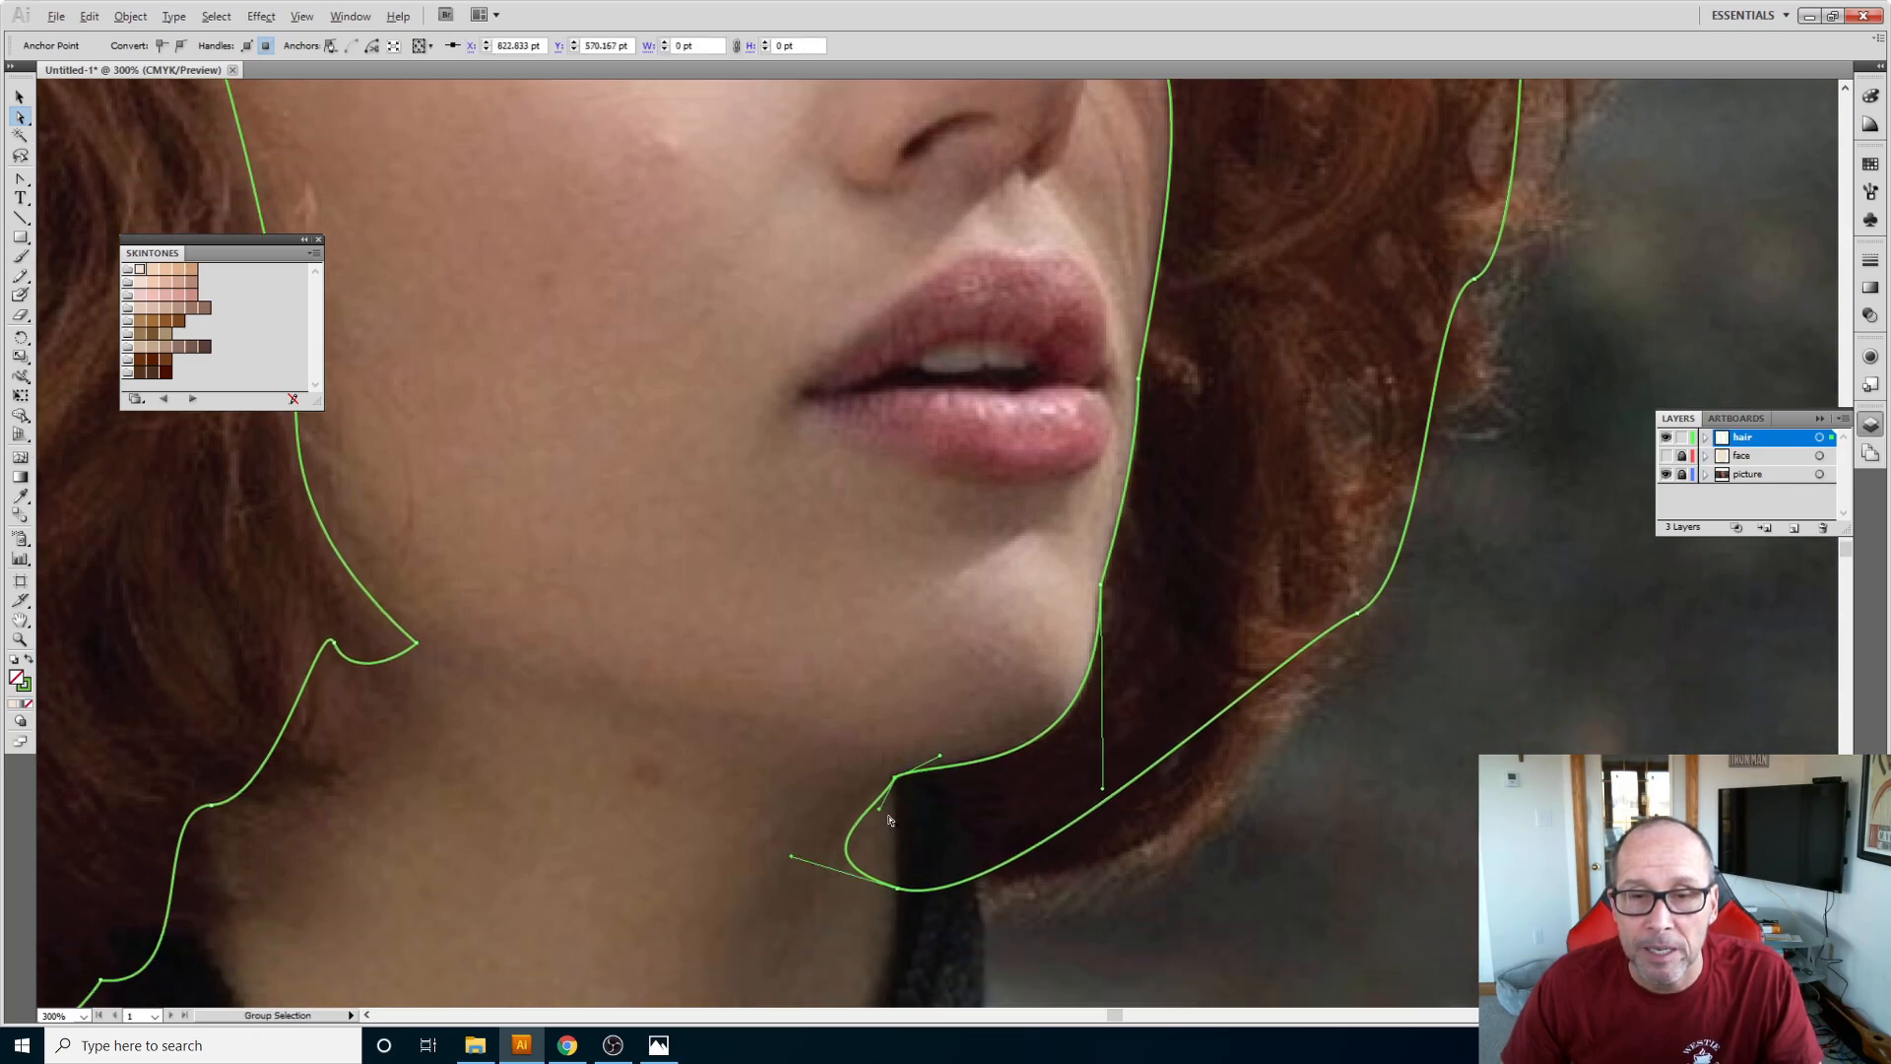
{"action": "left_click_drag", "start_coordinate": [880, 807], "coordinate": [897, 823]}
{"action": "left_click_drag", "start_coordinate": [794, 858], "coordinate": [900, 854]}
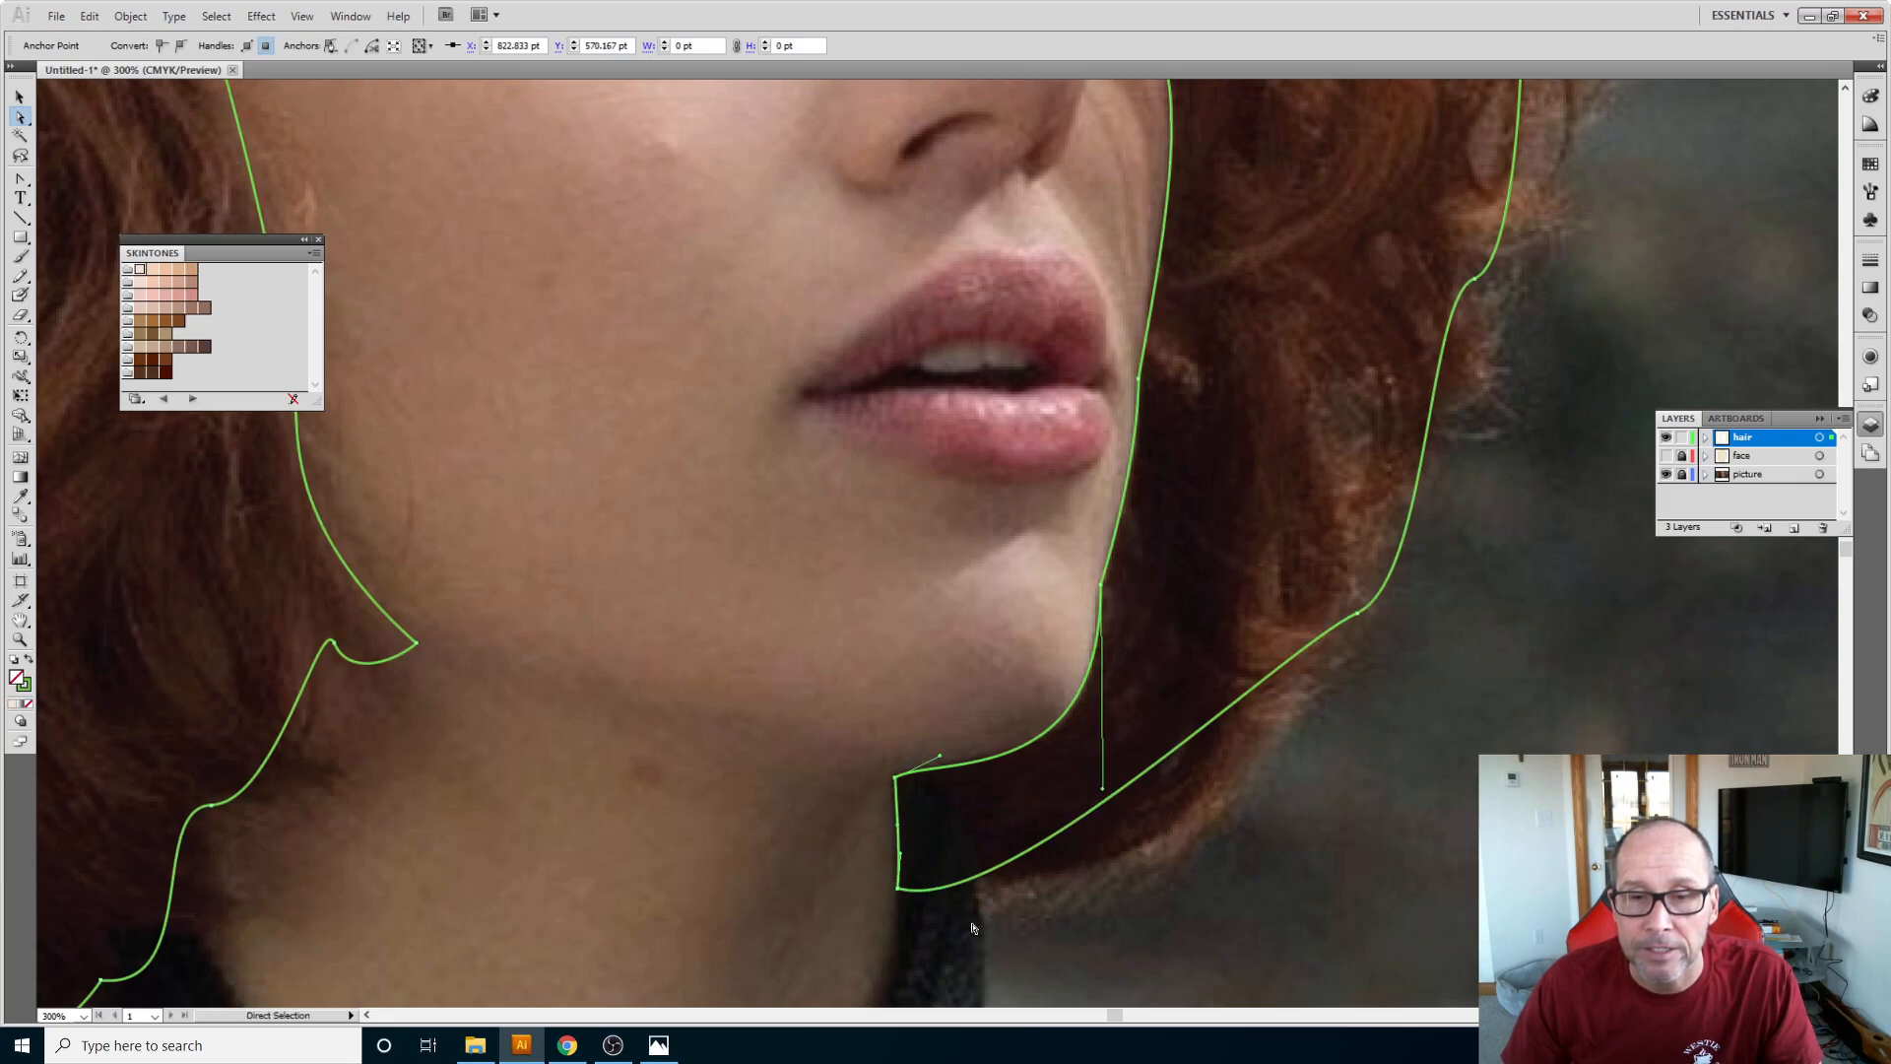
Step: Bulge the lower outer hair edge outward to the tips of the hair by pulling the lower handle of its upper anchor downward
{"action": "left_click", "coordinate": [897, 890]}
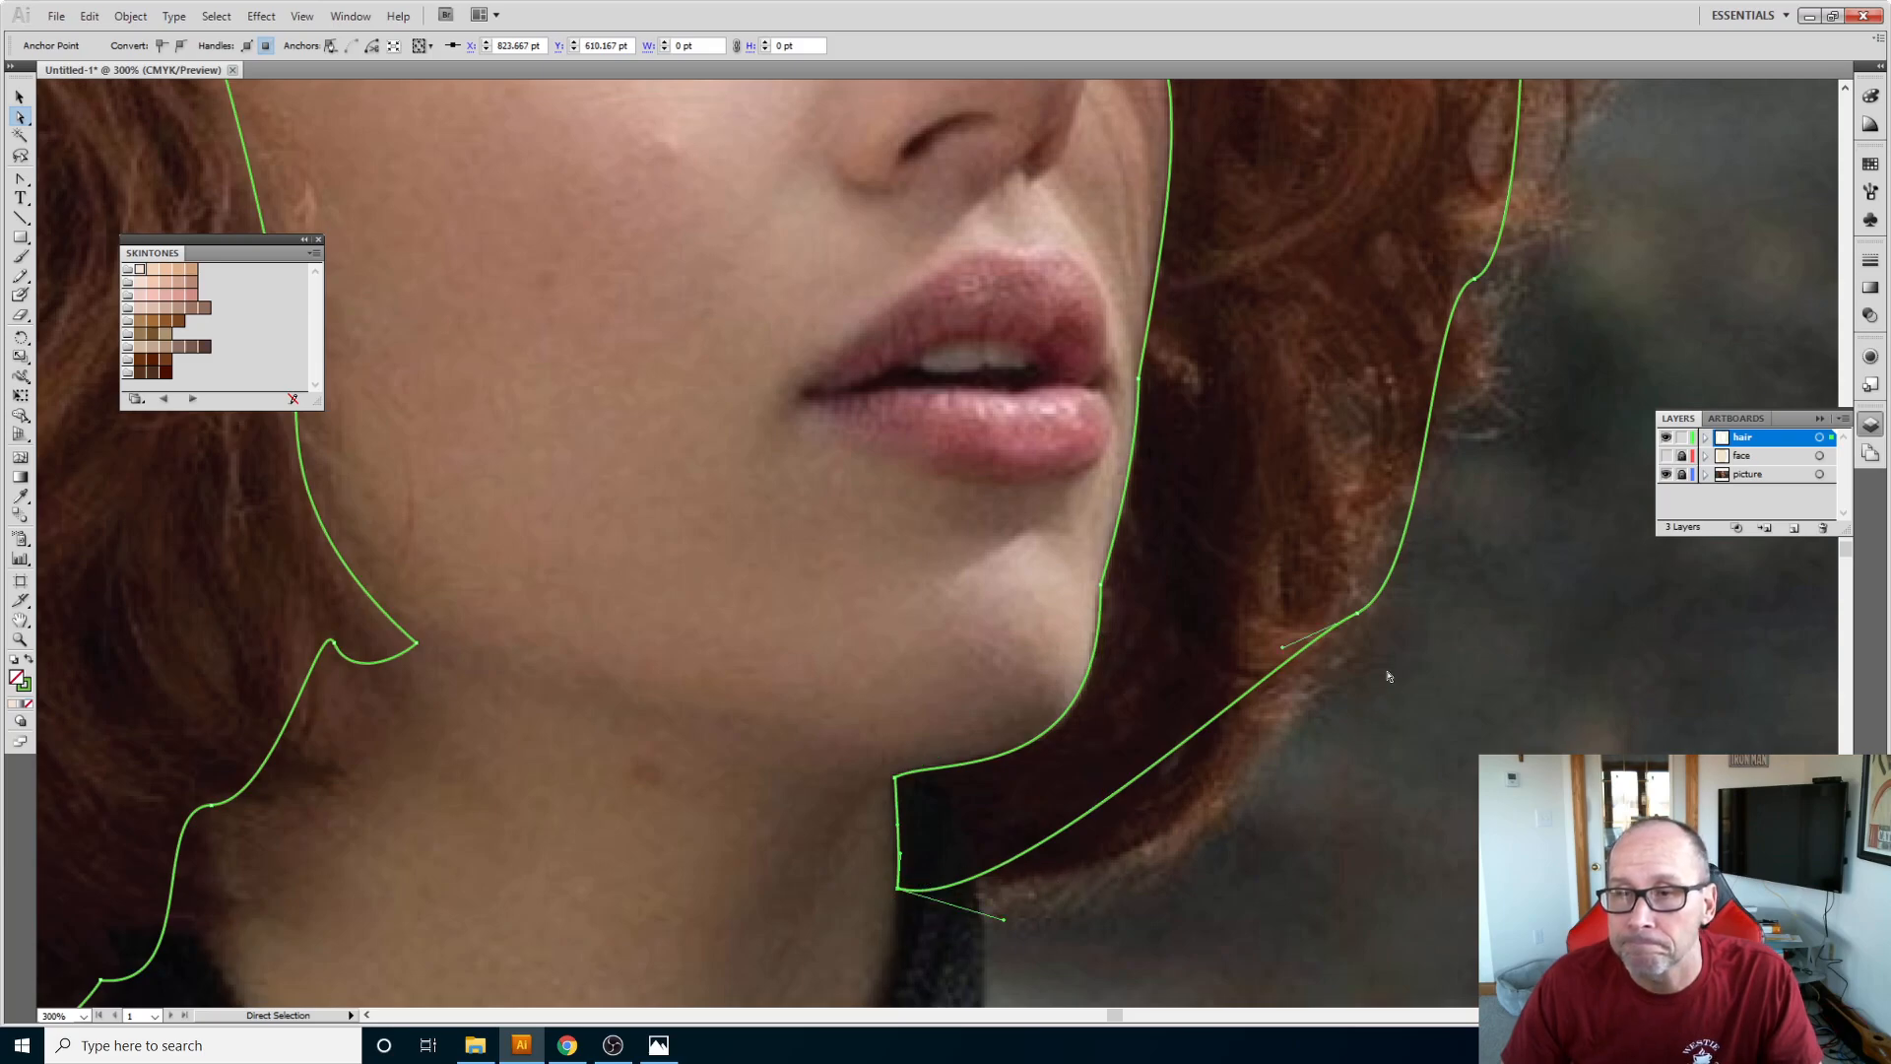
{"action": "left_click", "coordinate": [1358, 616]}
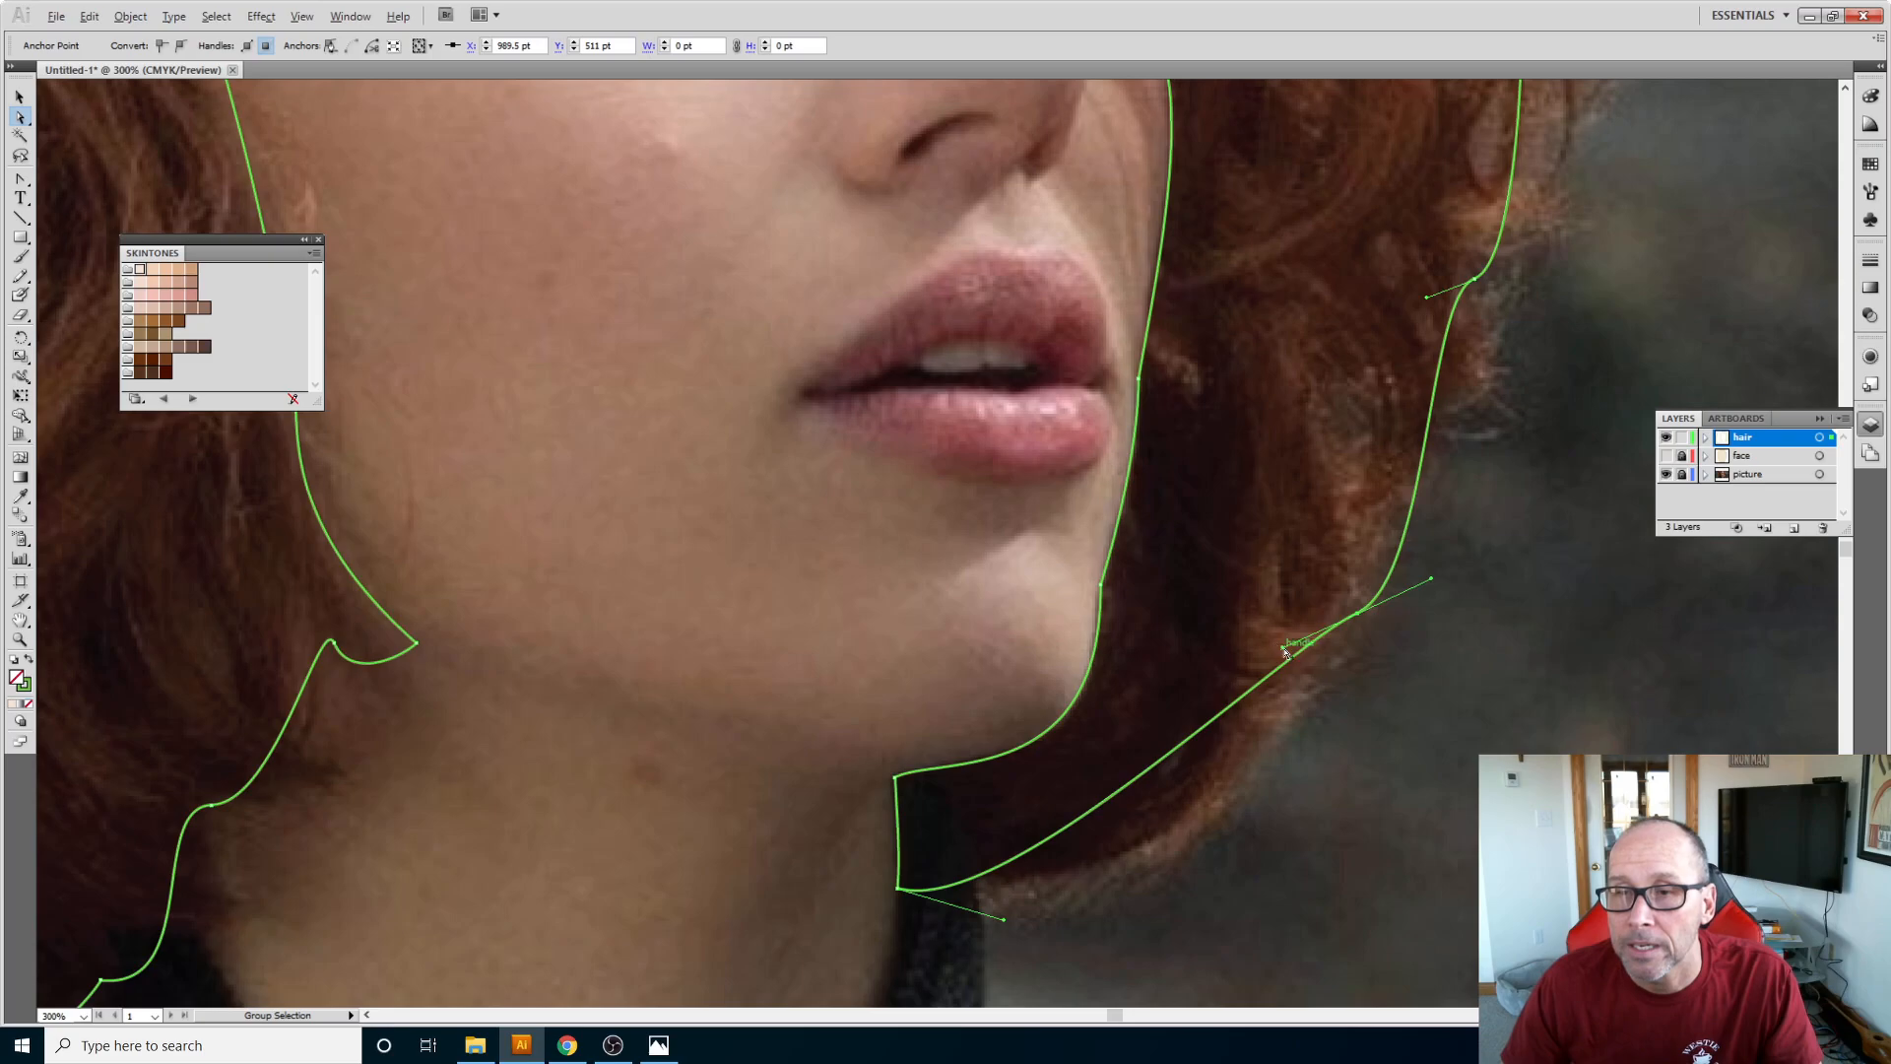
{"action": "left_click_drag", "start_coordinate": [1283, 651], "coordinate": [1264, 850]}
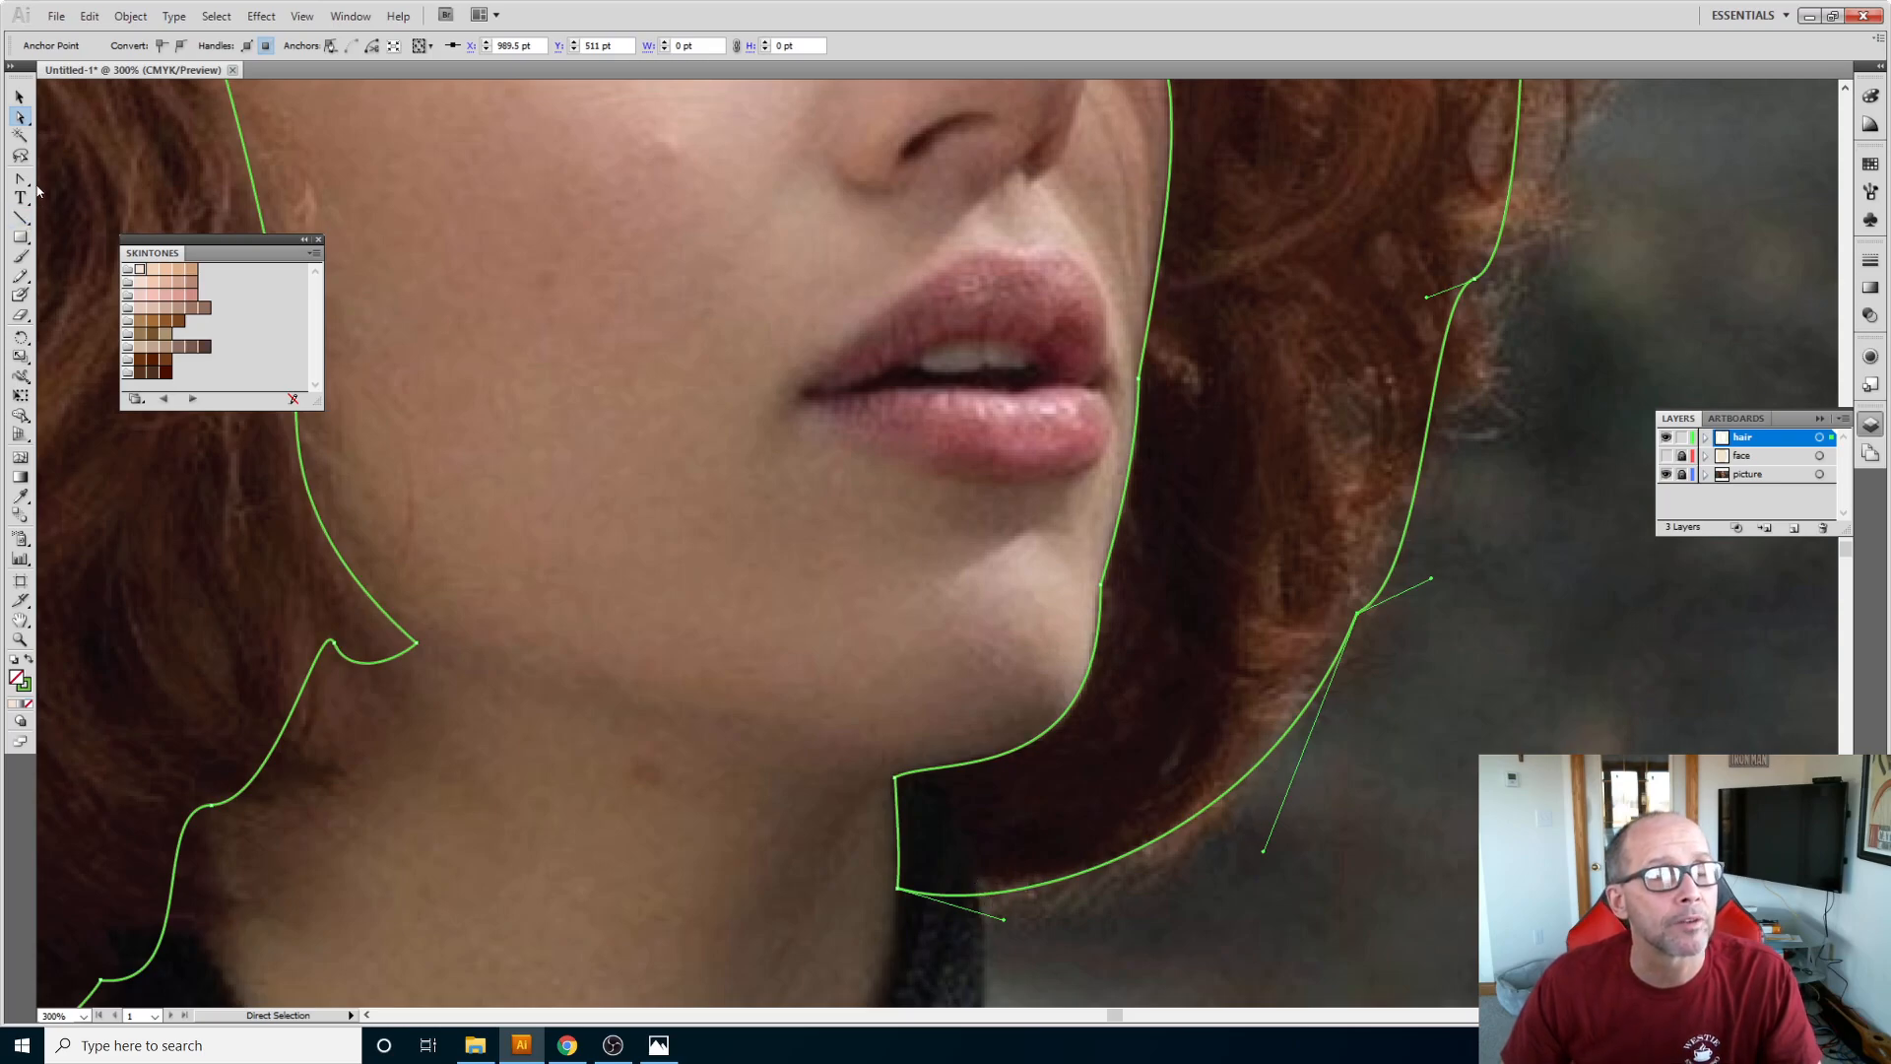
Step: Add two anchor points along the curved lower outer hair edge, one near the collar and one midway up the curve
{"action": "key", "text": "p"}
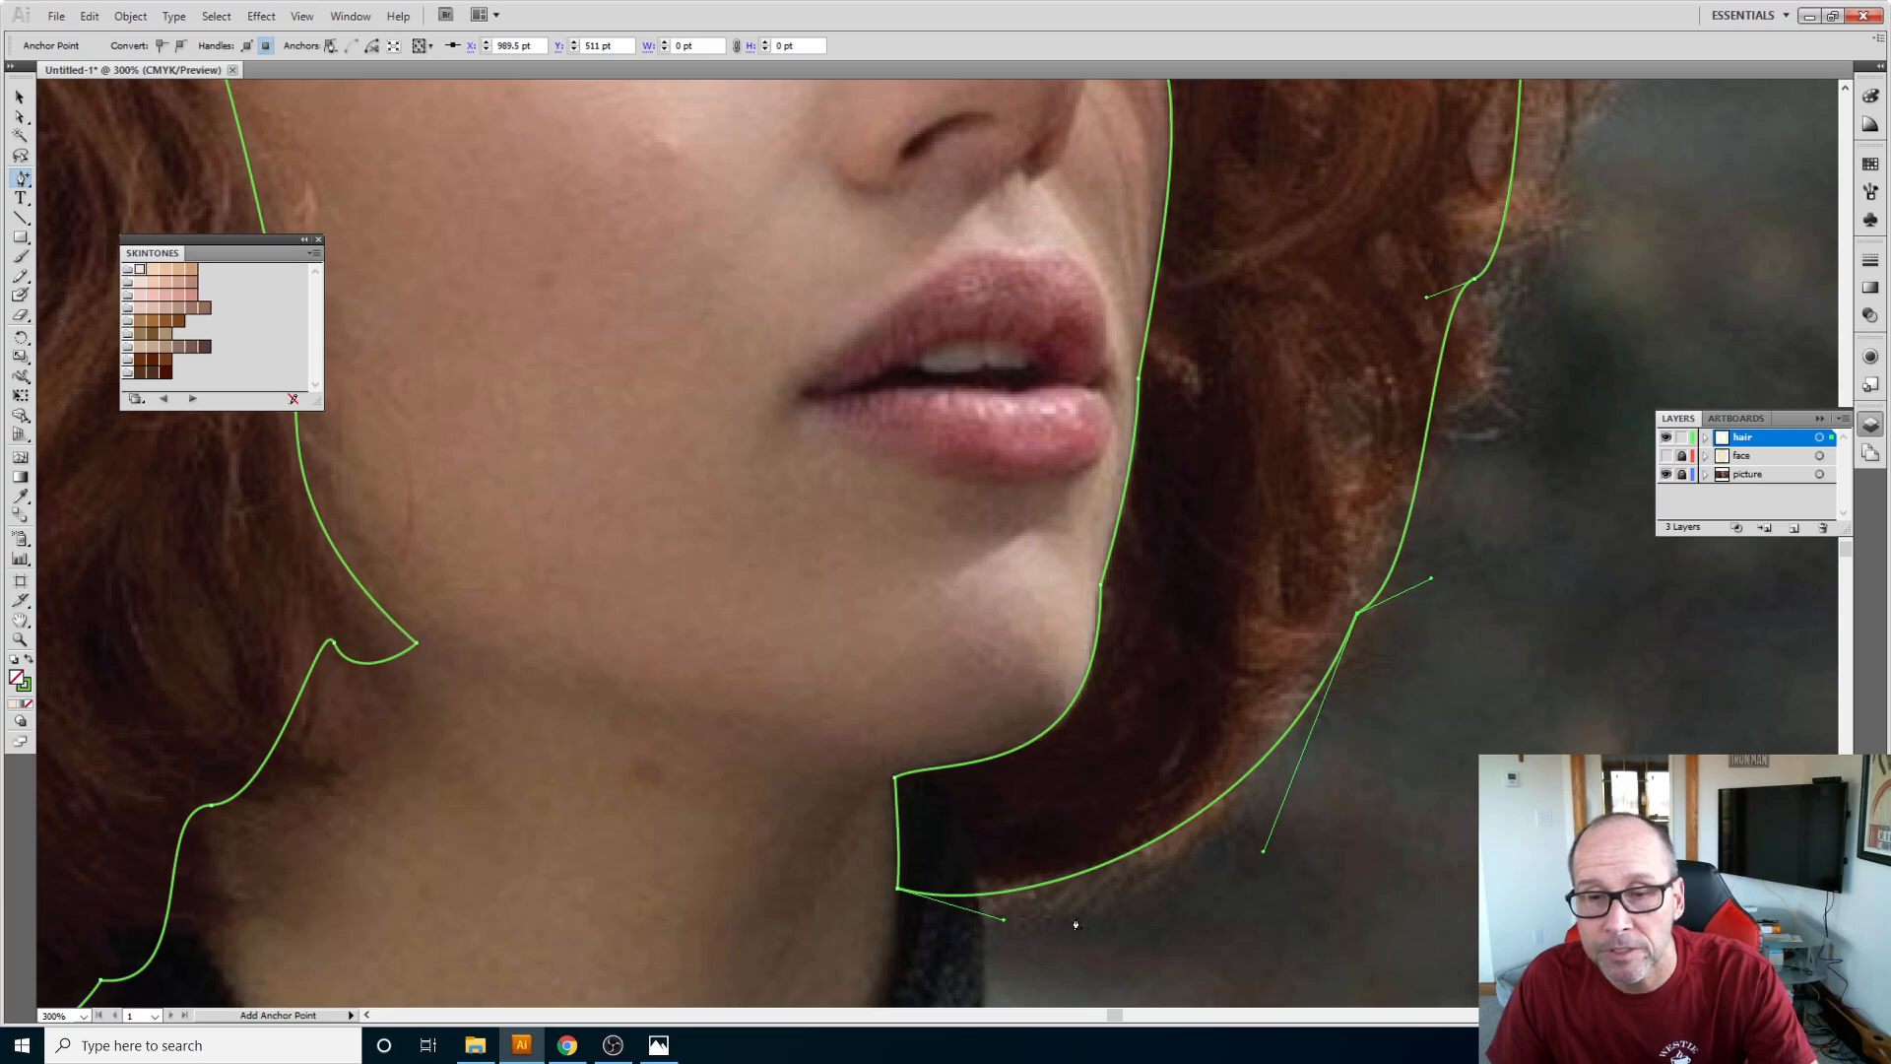
{"action": "left_click", "coordinate": [1035, 890]}
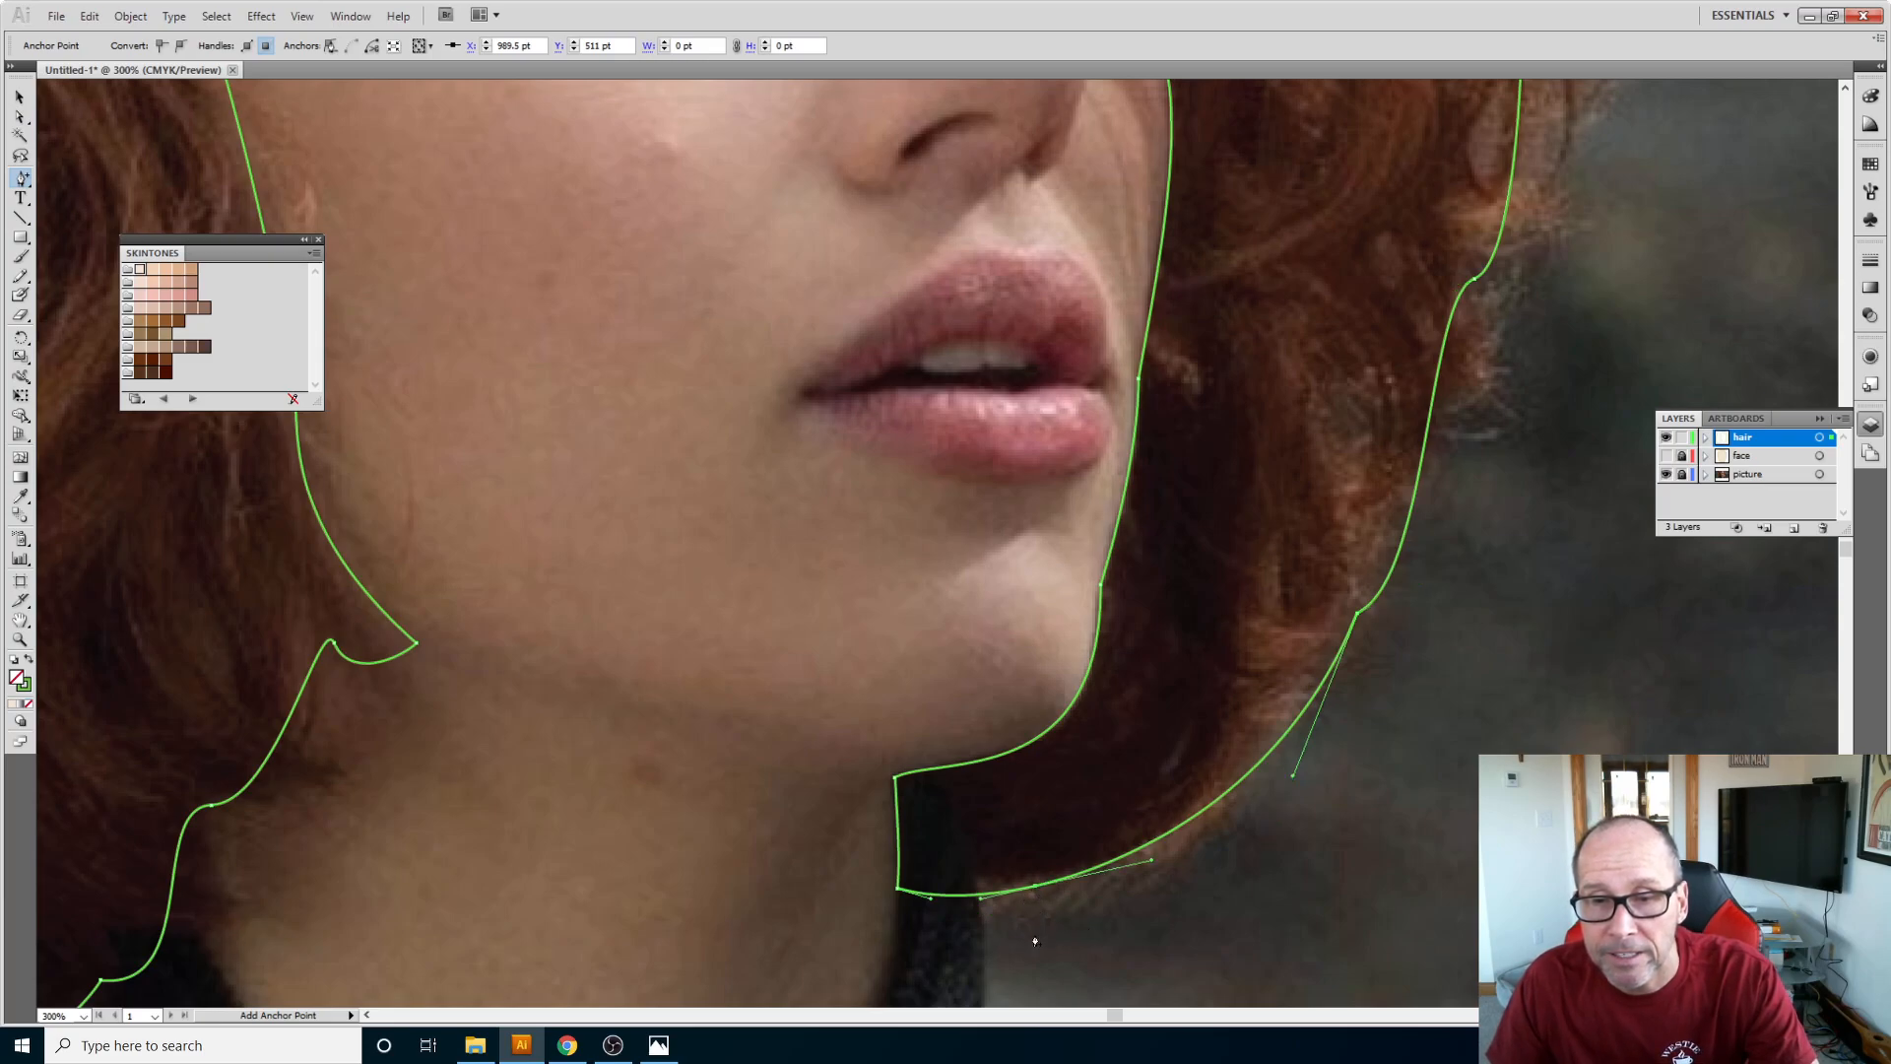
{"action": "left_click", "coordinate": [1268, 757]}
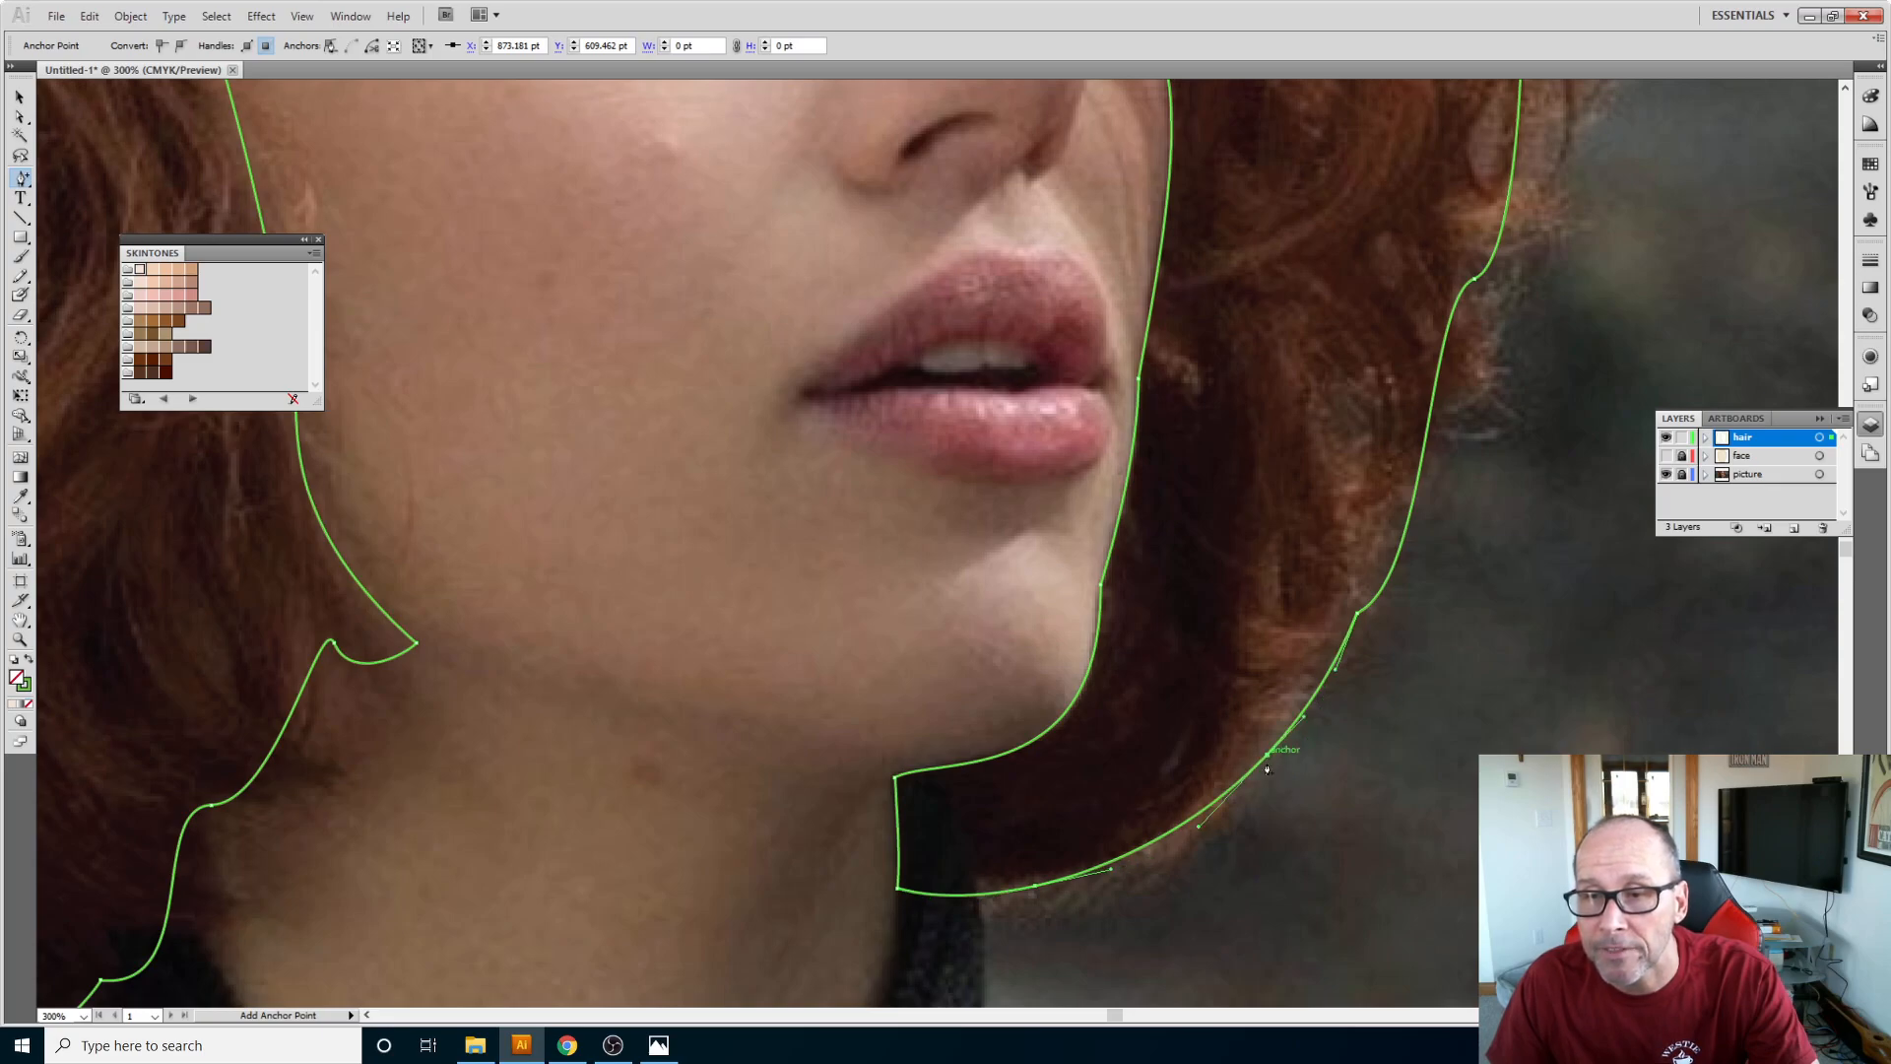
Step: Move the added anchor near the collar inward on the hair's lower edge and angle its handles independently to form a wavy corner
{"action": "left_click", "coordinate": [20, 118]}
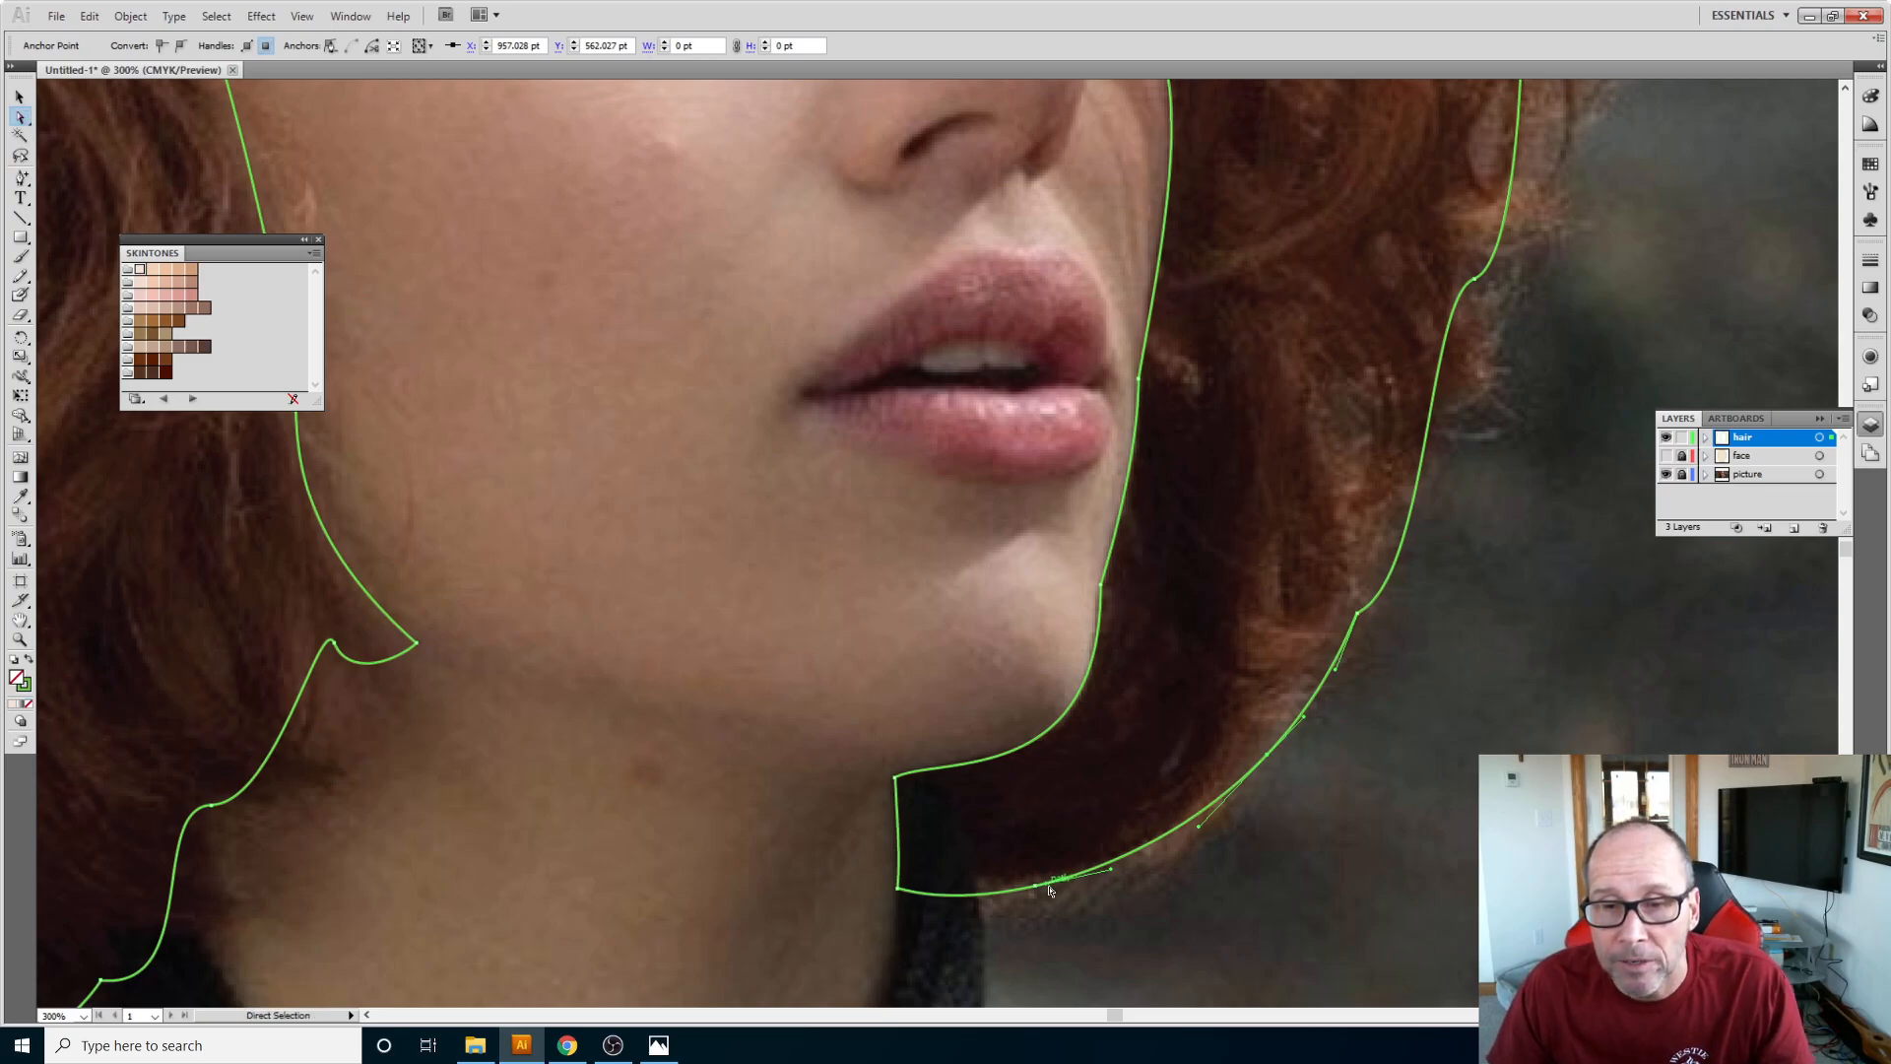
{"action": "left_click_drag", "start_coordinate": [1042, 898], "coordinate": [1025, 880]}
{"action": "key", "text": "alt"}
{"action": "left_click_drag", "start_coordinate": [971, 892], "coordinate": [978, 906]}
{"action": "left_click_drag", "start_coordinate": [1104, 891], "coordinate": [1104, 891]}
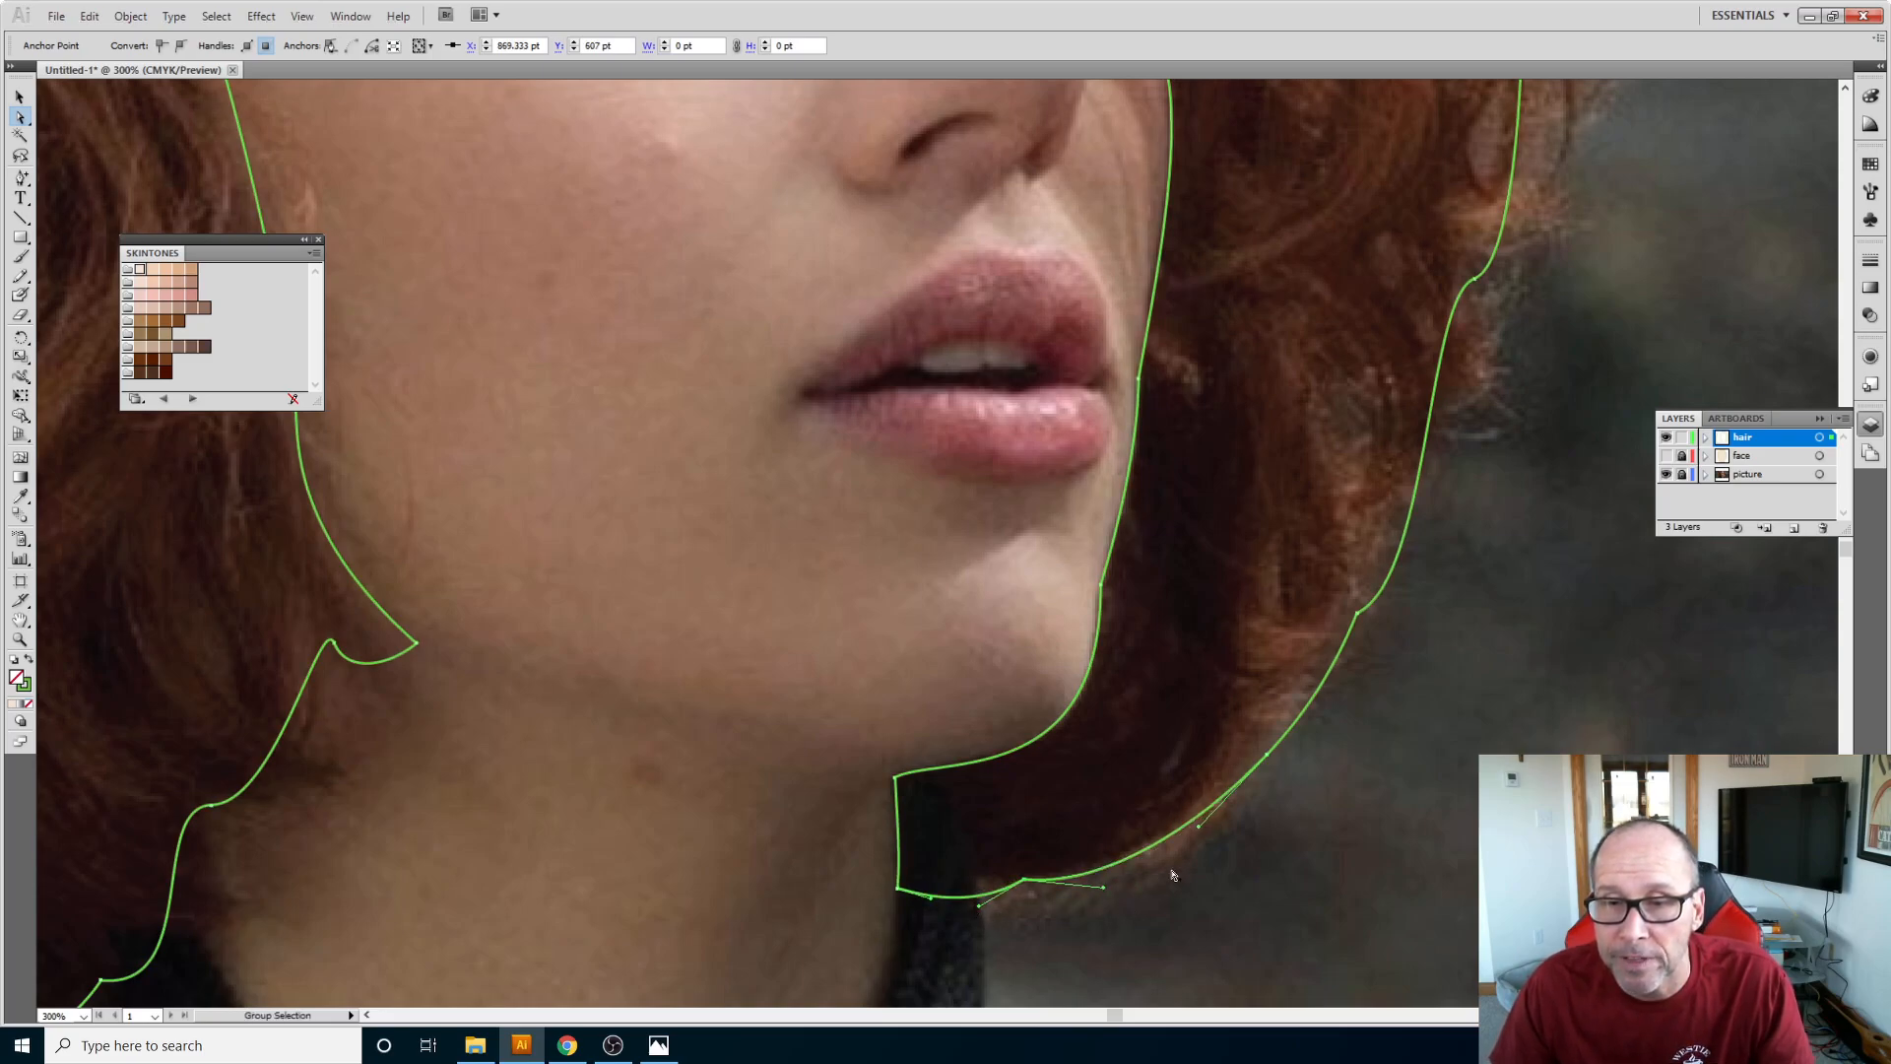
Step: Move the midway anchor on the lower outer hair edge inward and pull both handles outward separately, forming a lock on each side
{"action": "left_click", "coordinate": [1269, 755]}
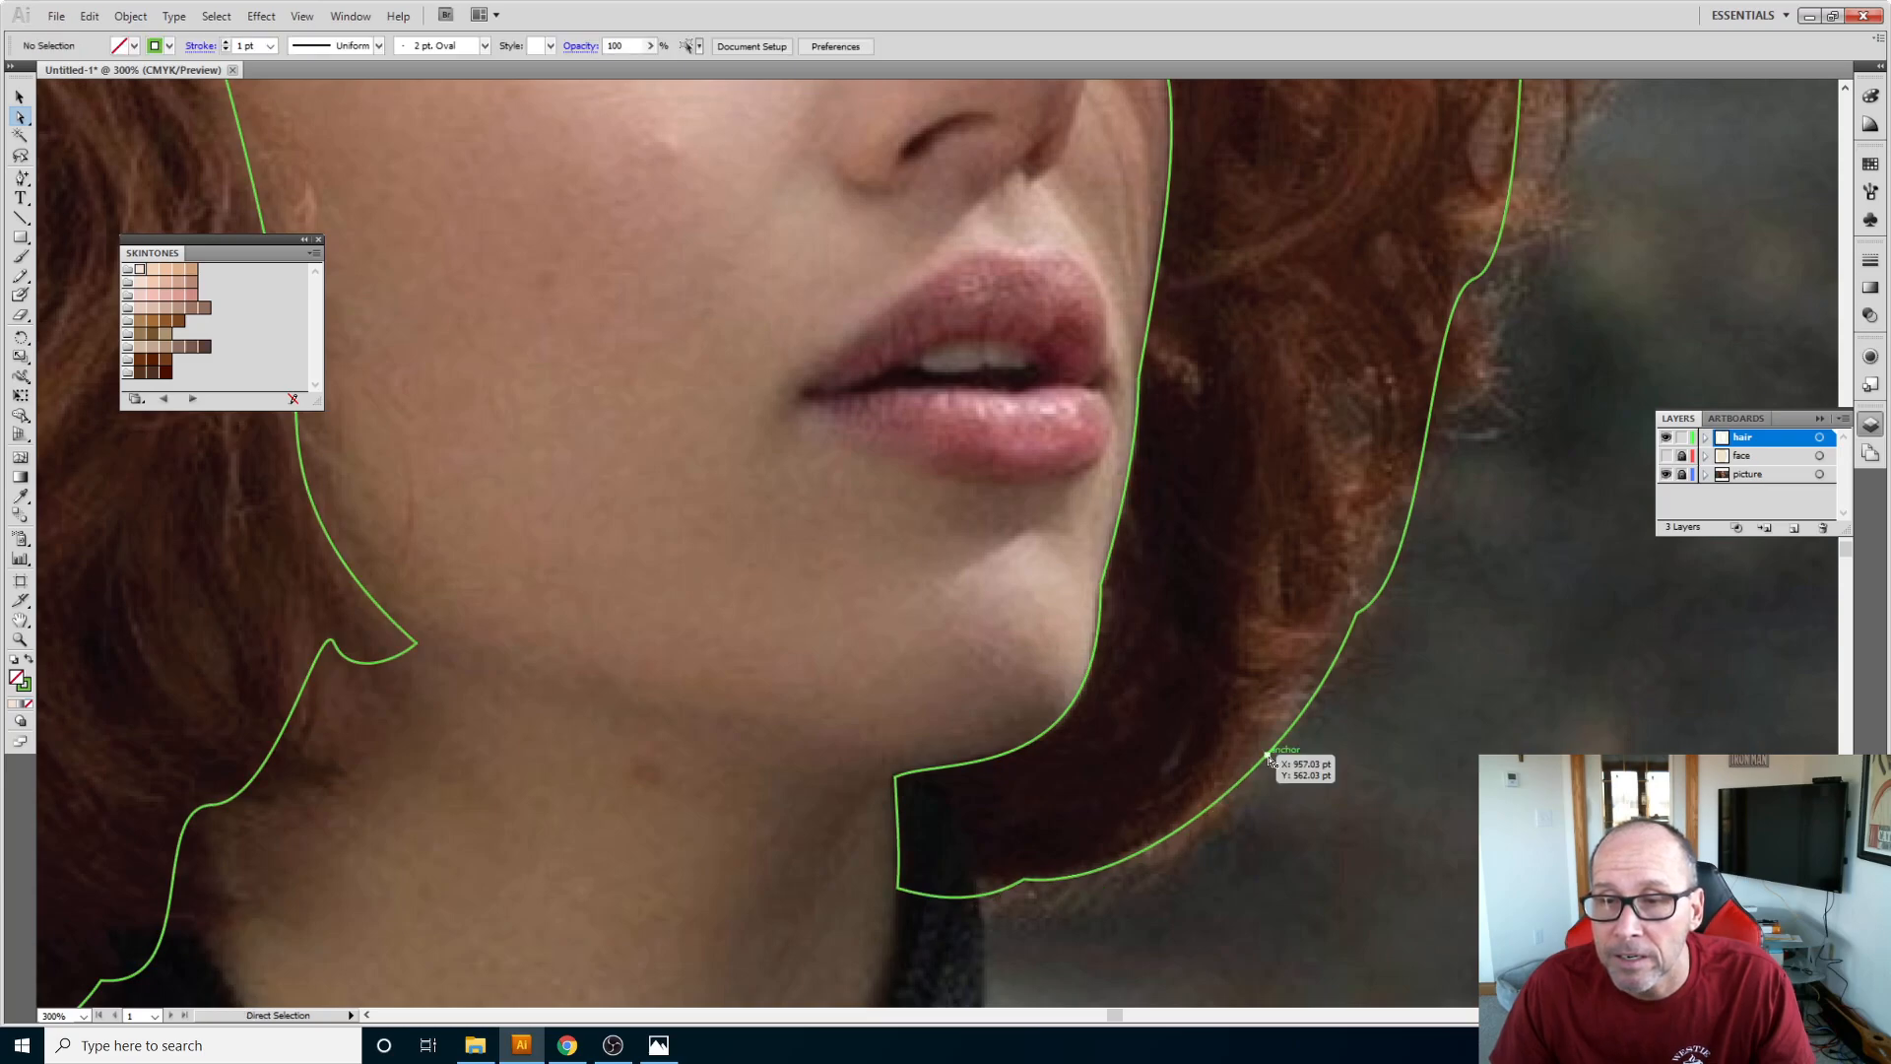
{"action": "left_click_drag", "start_coordinate": [1269, 755], "coordinate": [1258, 738]}
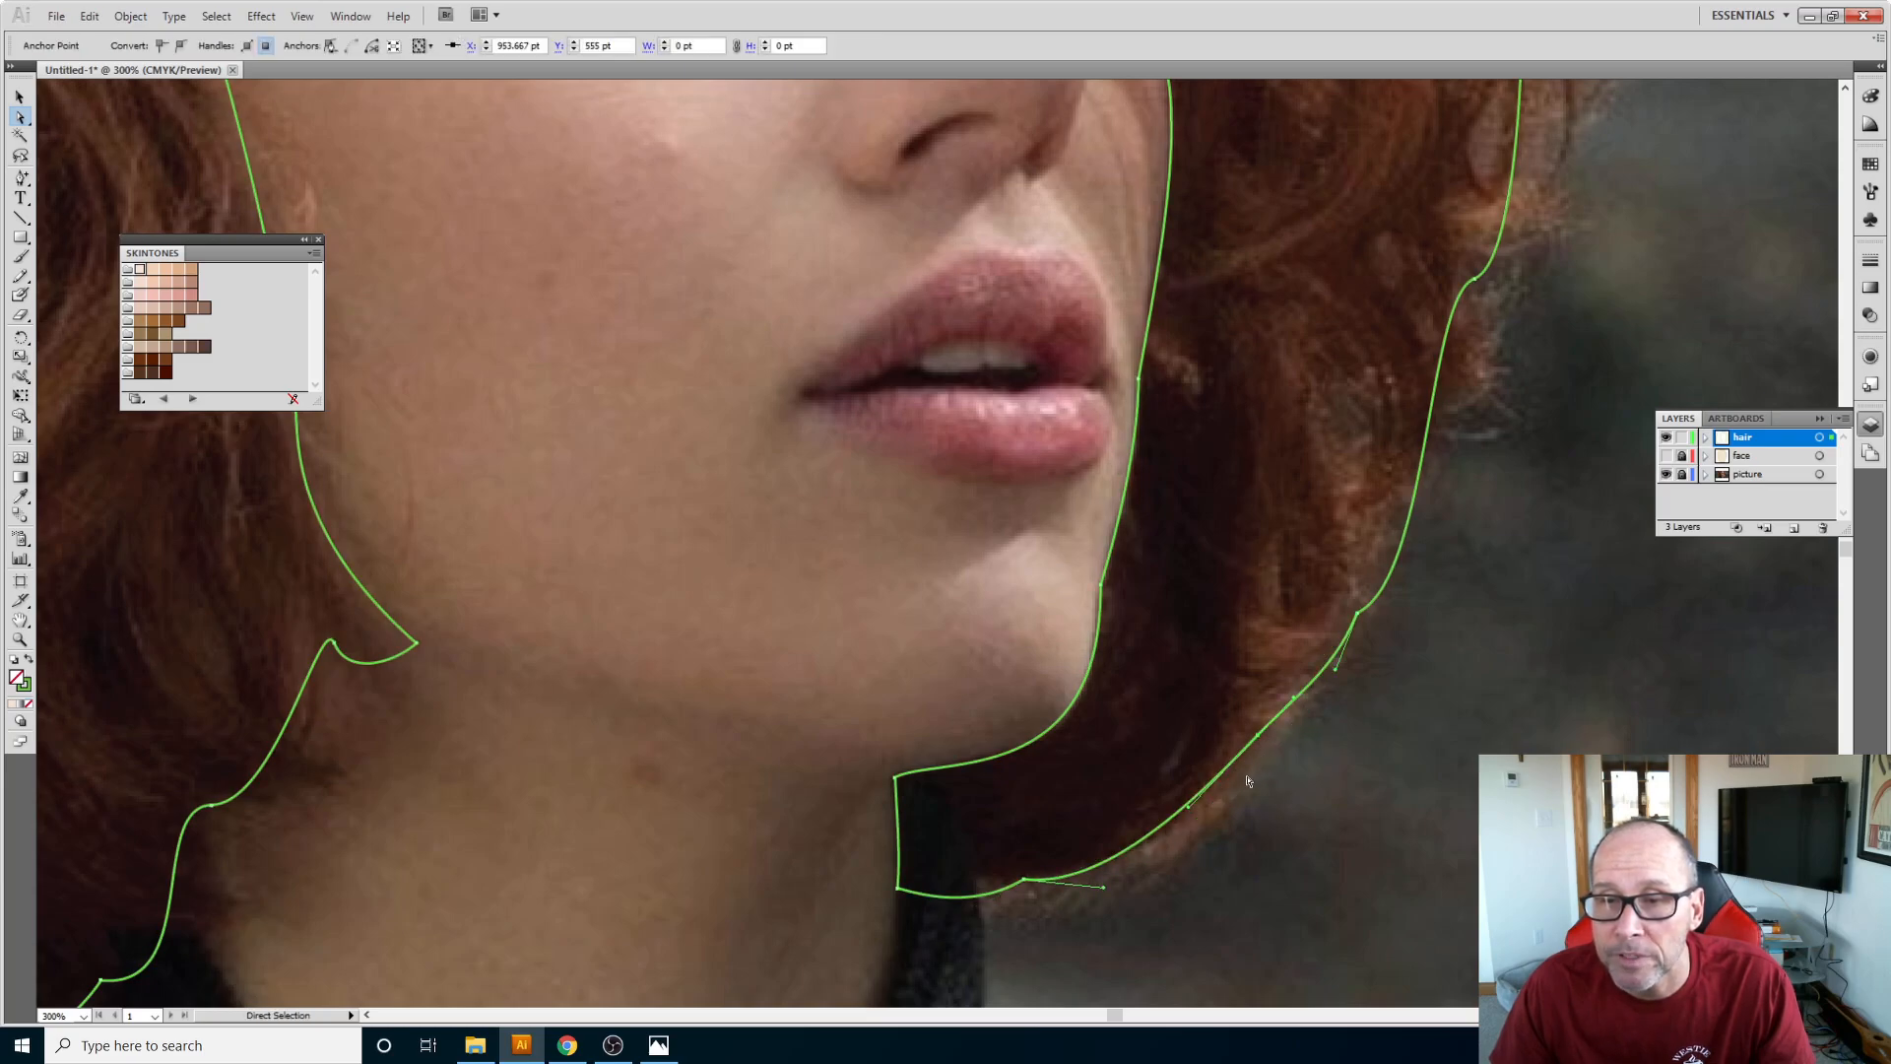
{"action": "left_click_drag", "start_coordinate": [1189, 805], "coordinate": [1219, 844]}
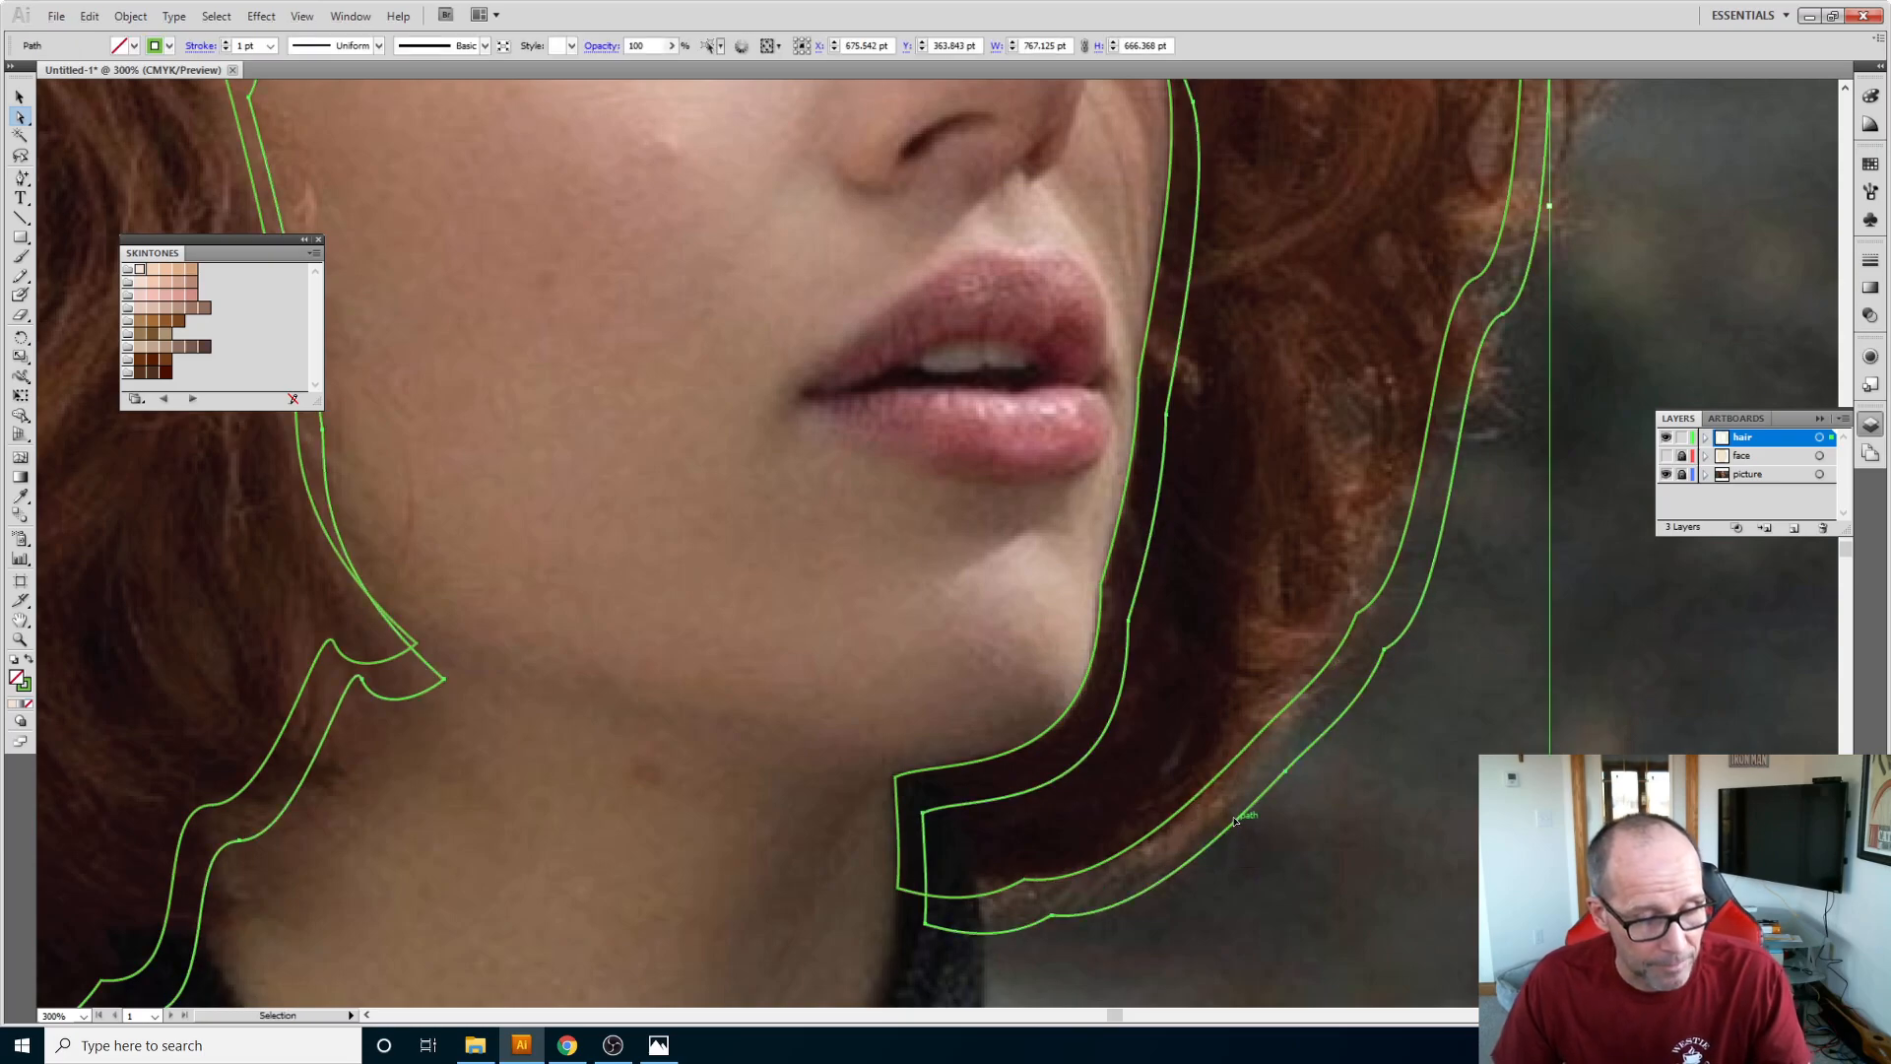
{"action": "key", "text": "ctrl+z"}
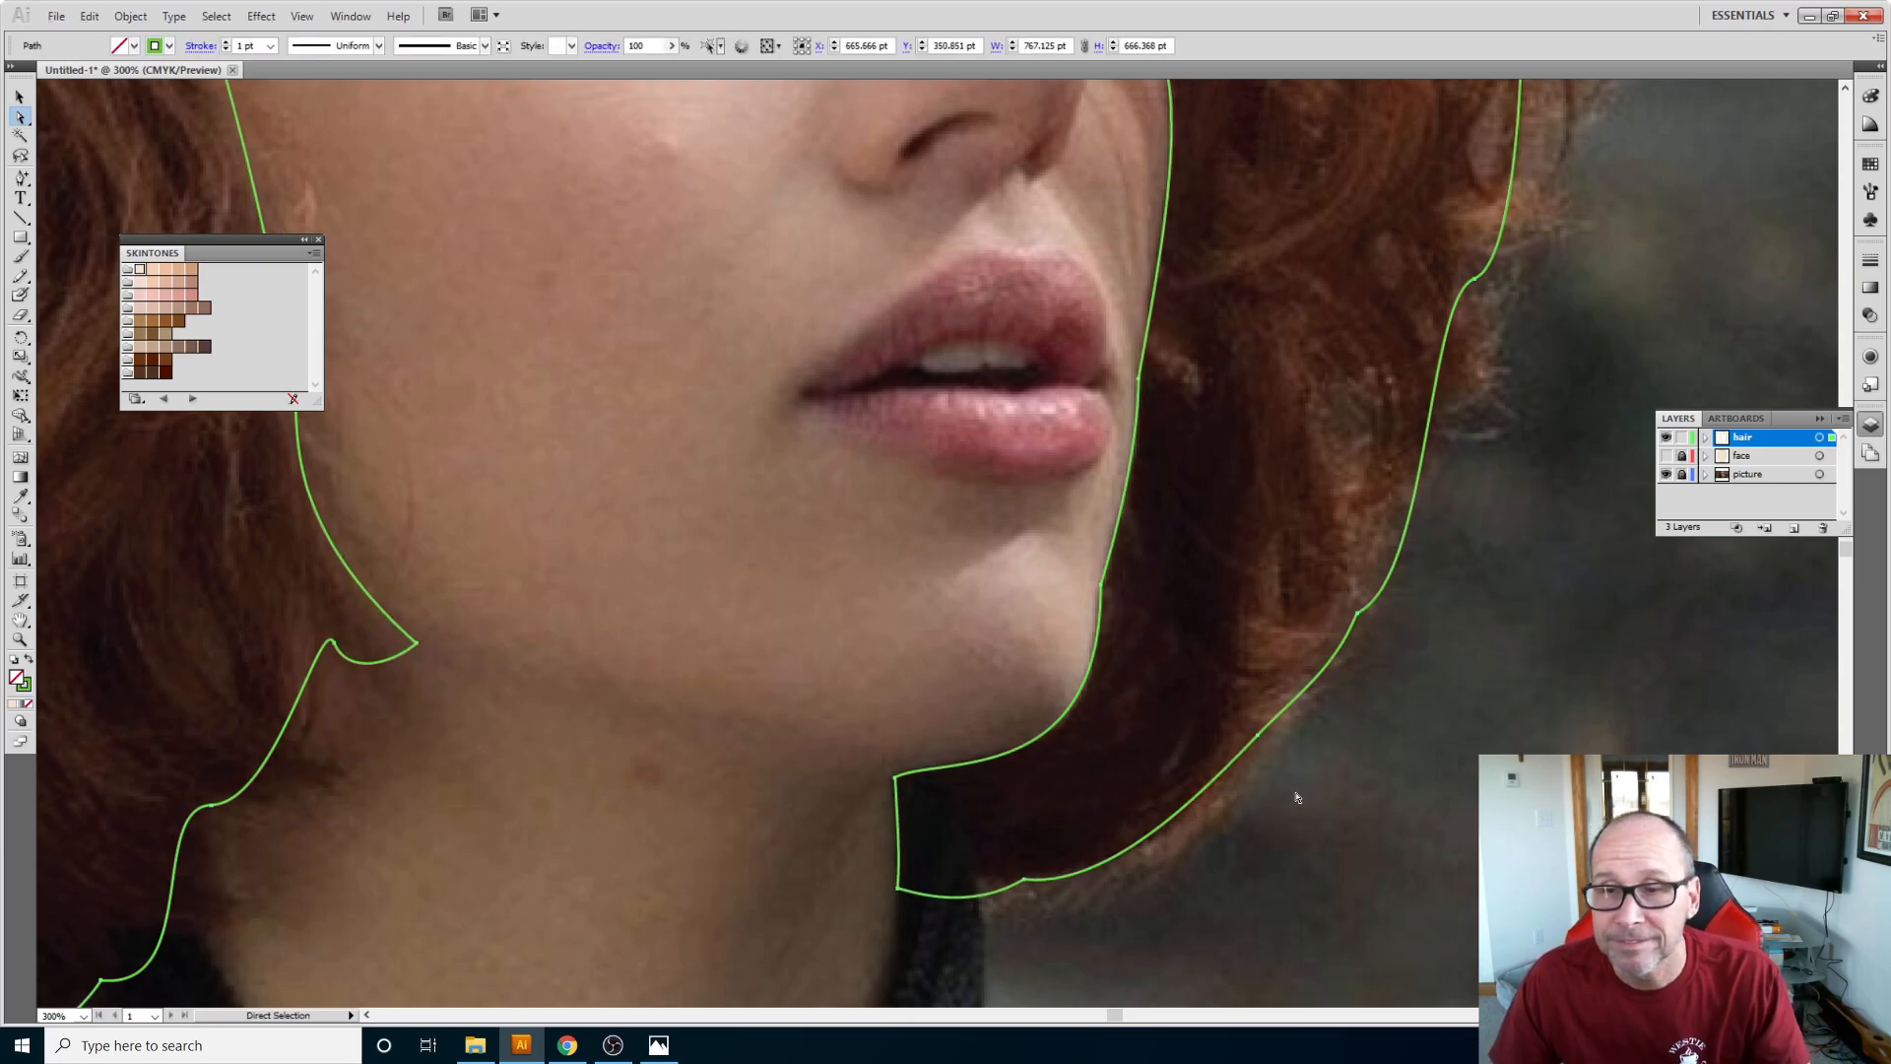
{"action": "left_click", "coordinate": [1261, 739]}
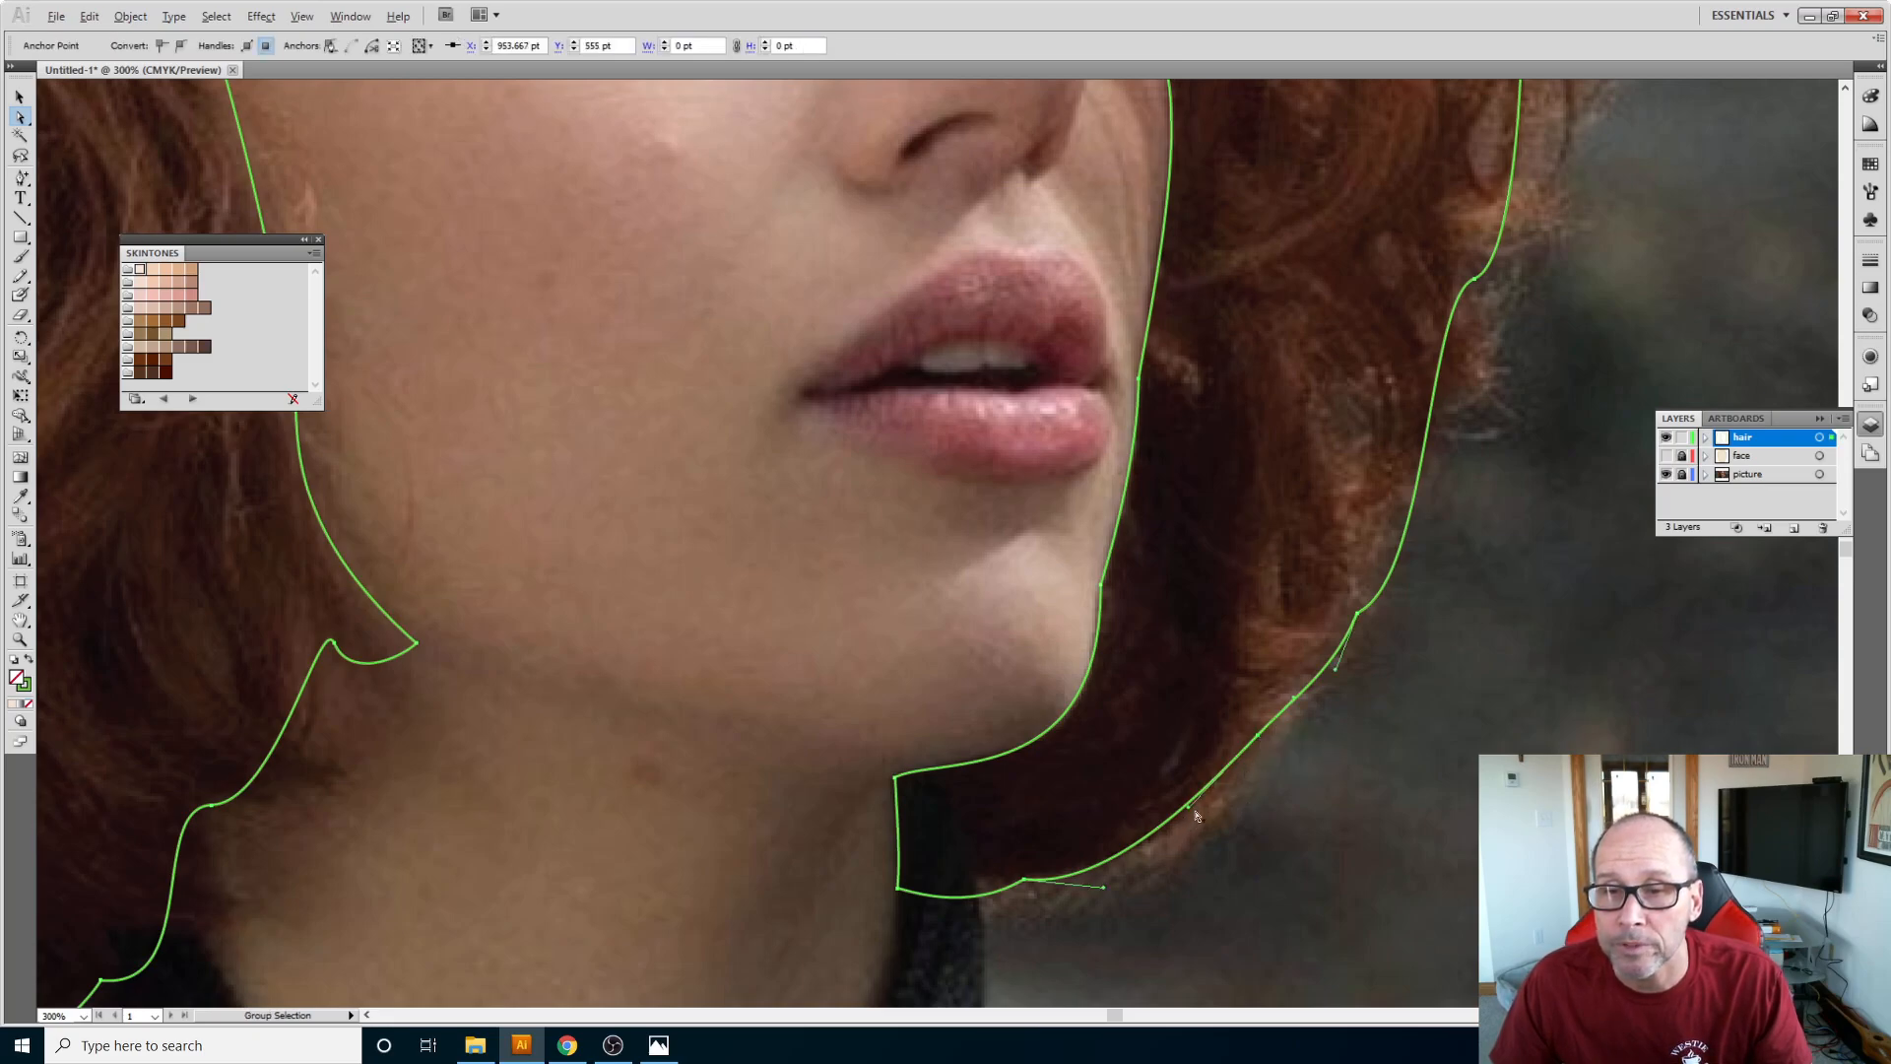
{"action": "left_click_drag", "start_coordinate": [1189, 808], "coordinate": [1214, 830]}
{"action": "key", "text": "alt"}
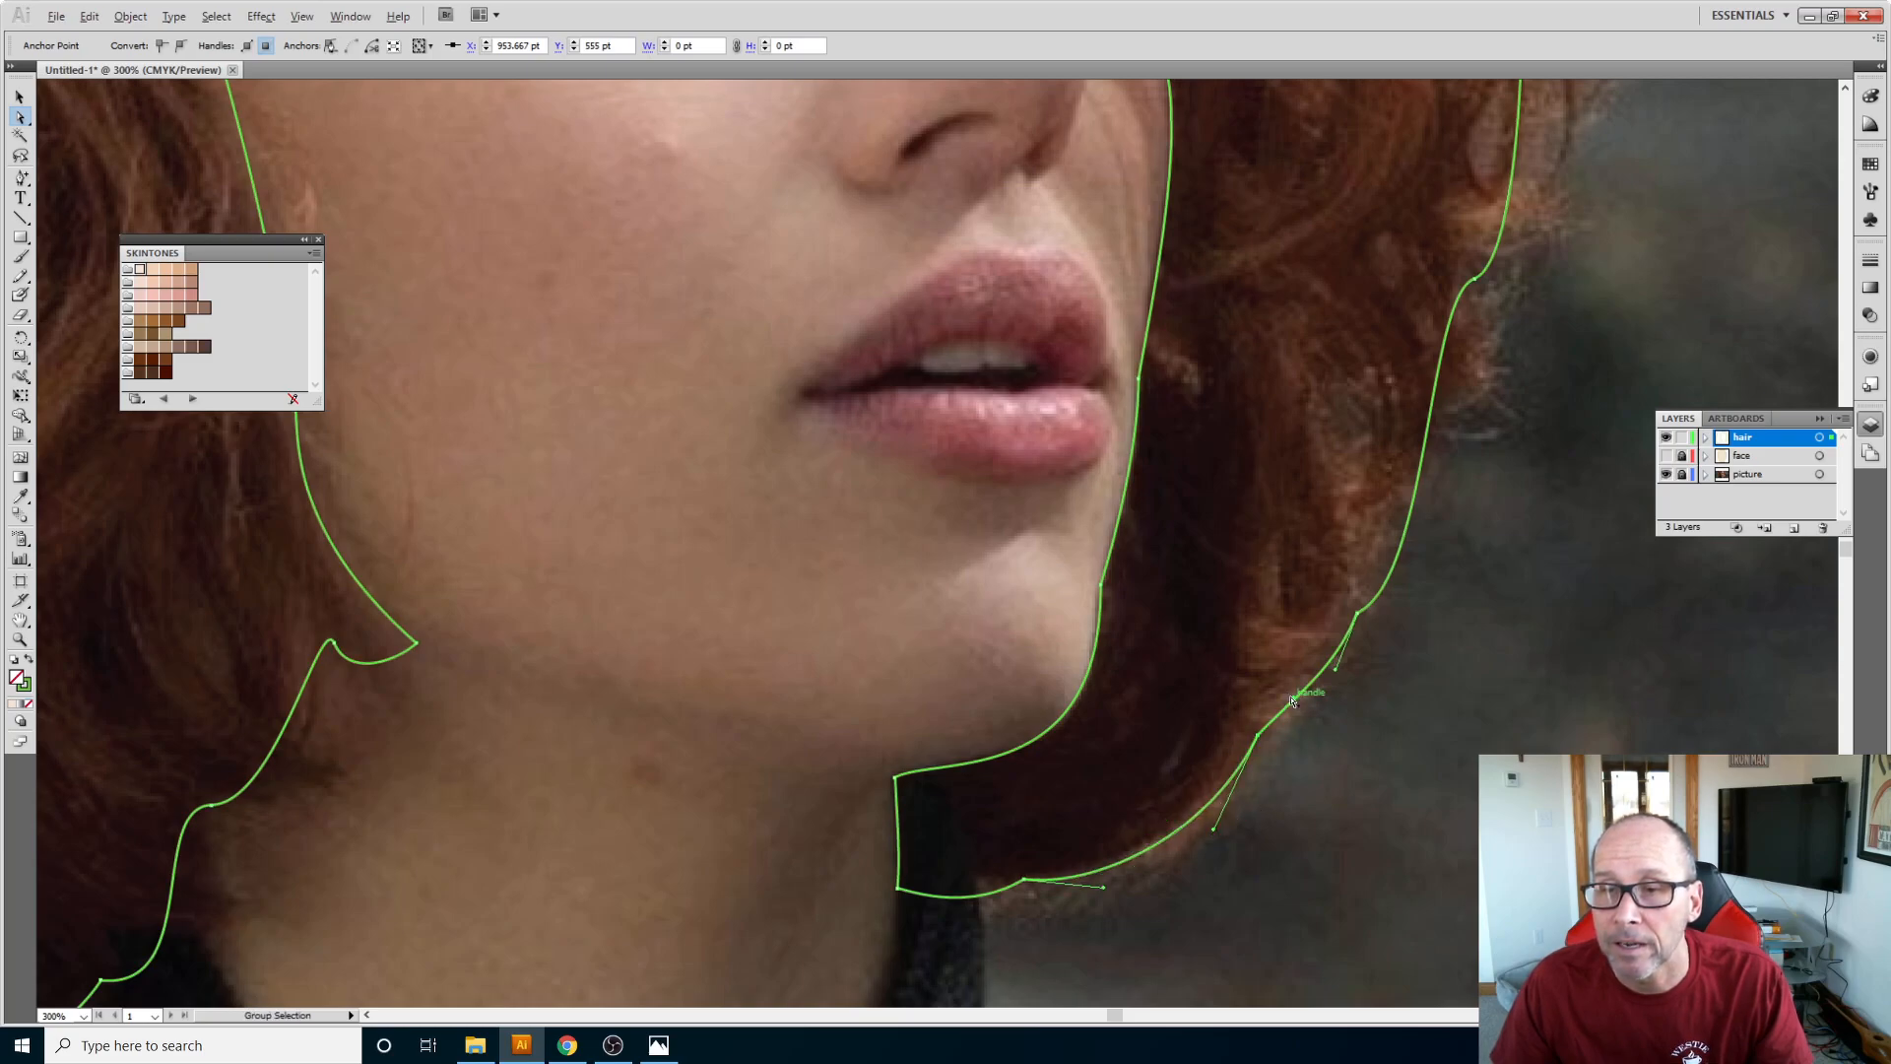
{"action": "left_click_drag", "start_coordinate": [1292, 700], "coordinate": [1309, 713]}
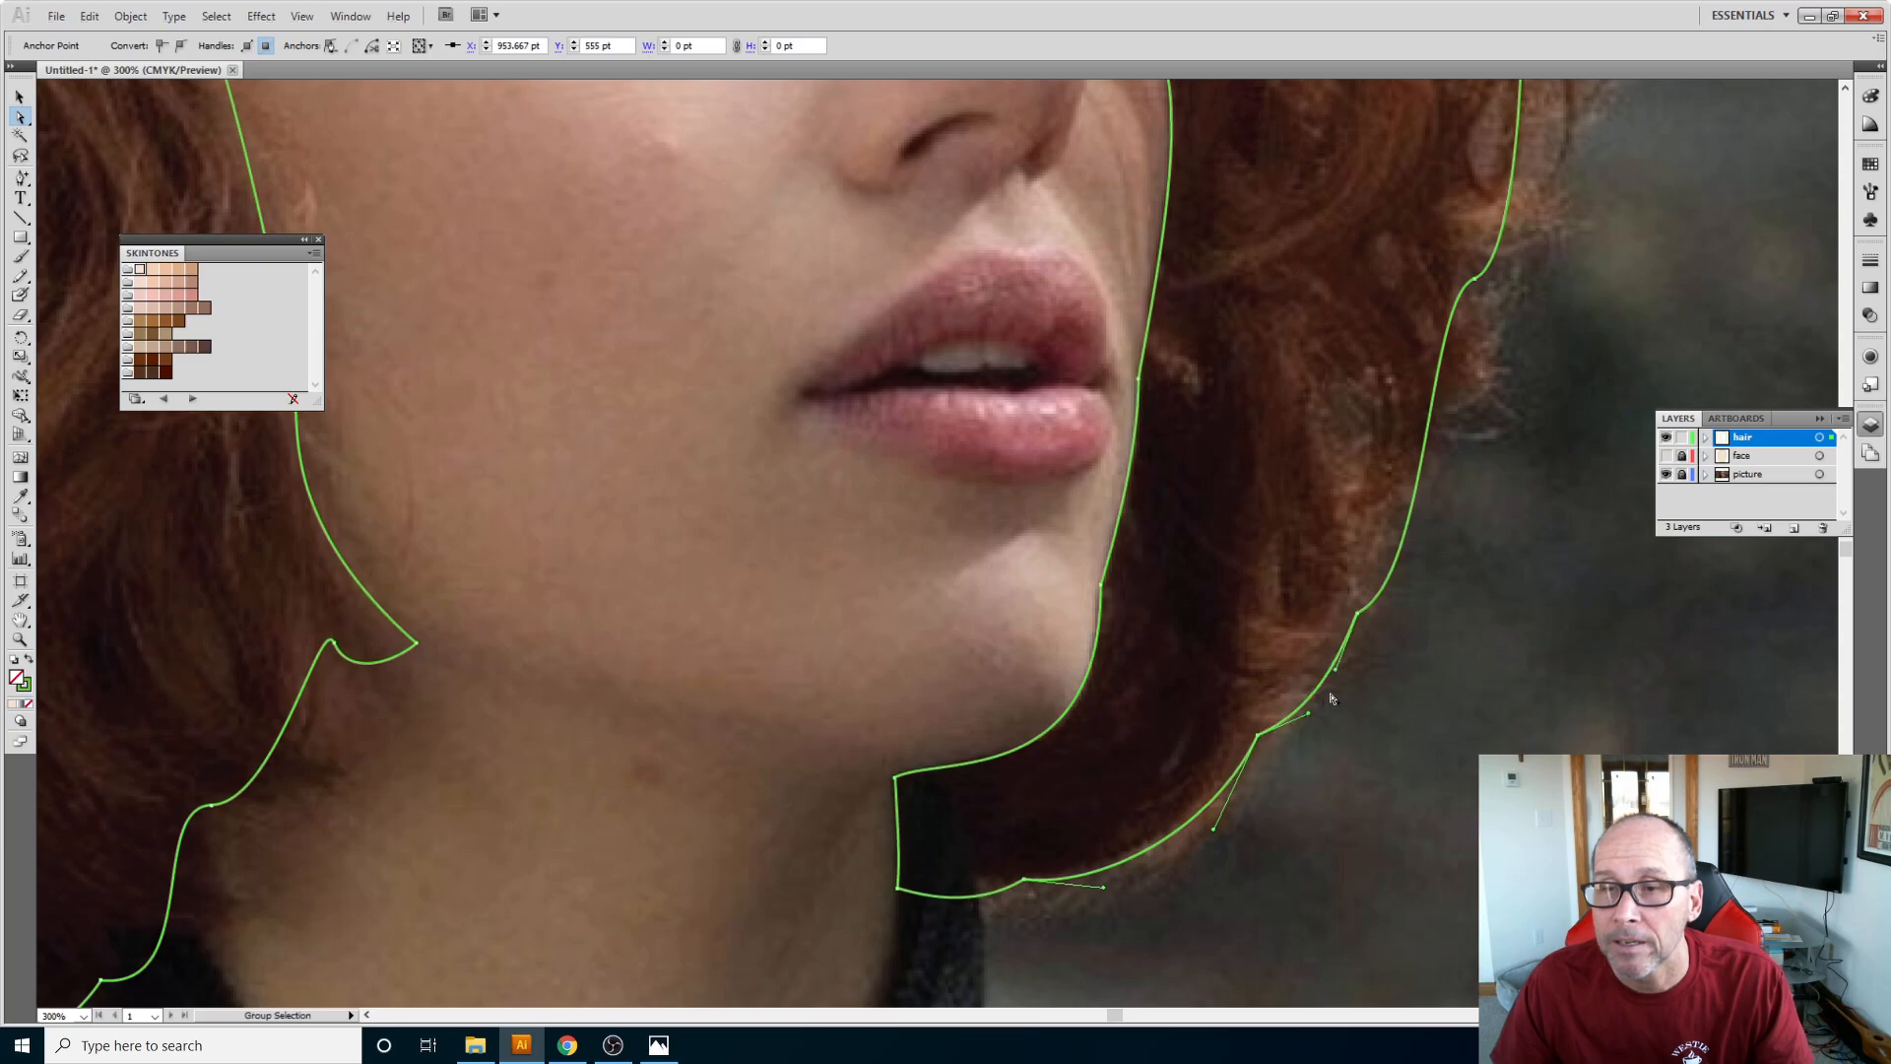
Step: Bulge the outer hair edge beside the lips outward by adjusting the facing handles of its two end anchors independently
{"action": "left_click", "coordinate": [1358, 615]}
{"action": "key", "text": "alt"}
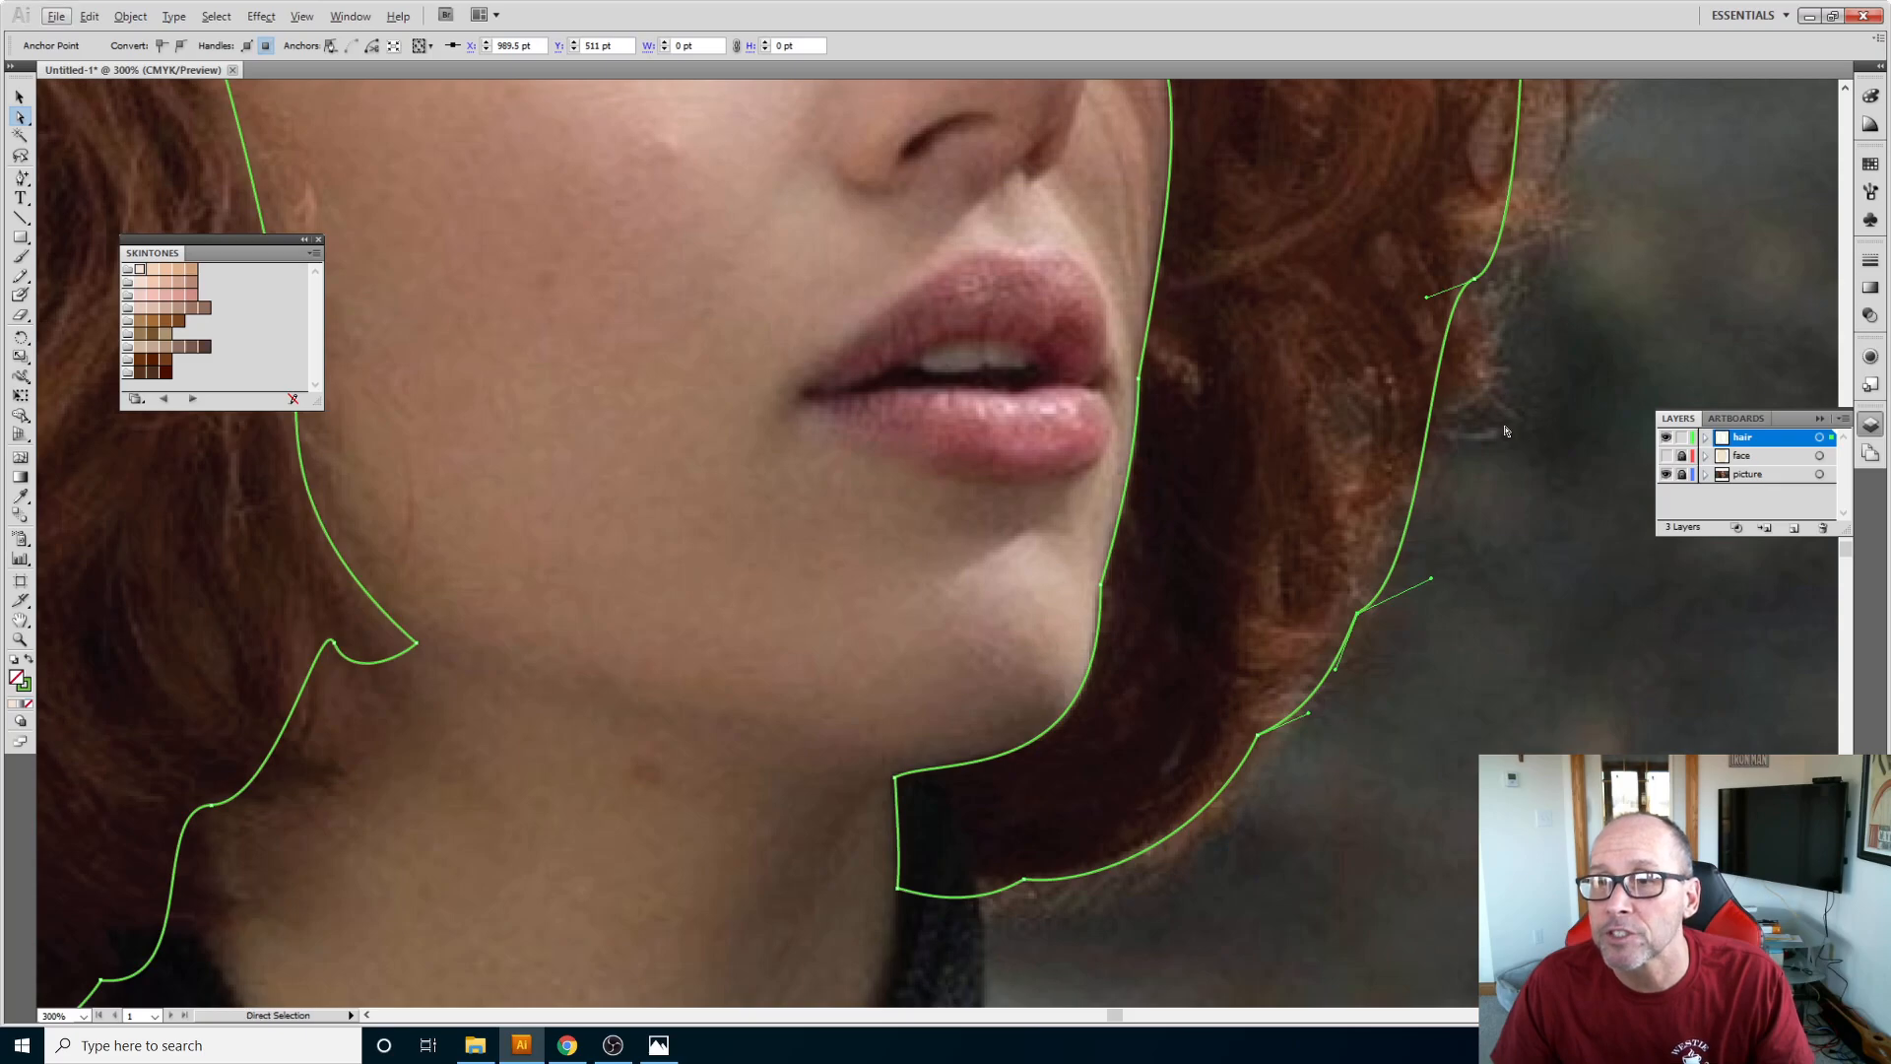
{"action": "key", "text": "alt"}
{"action": "left_click_drag", "start_coordinate": [1432, 578], "coordinate": [1392, 568]}
{"action": "left_click_drag", "start_coordinate": [1426, 296], "coordinate": [1517, 382]}
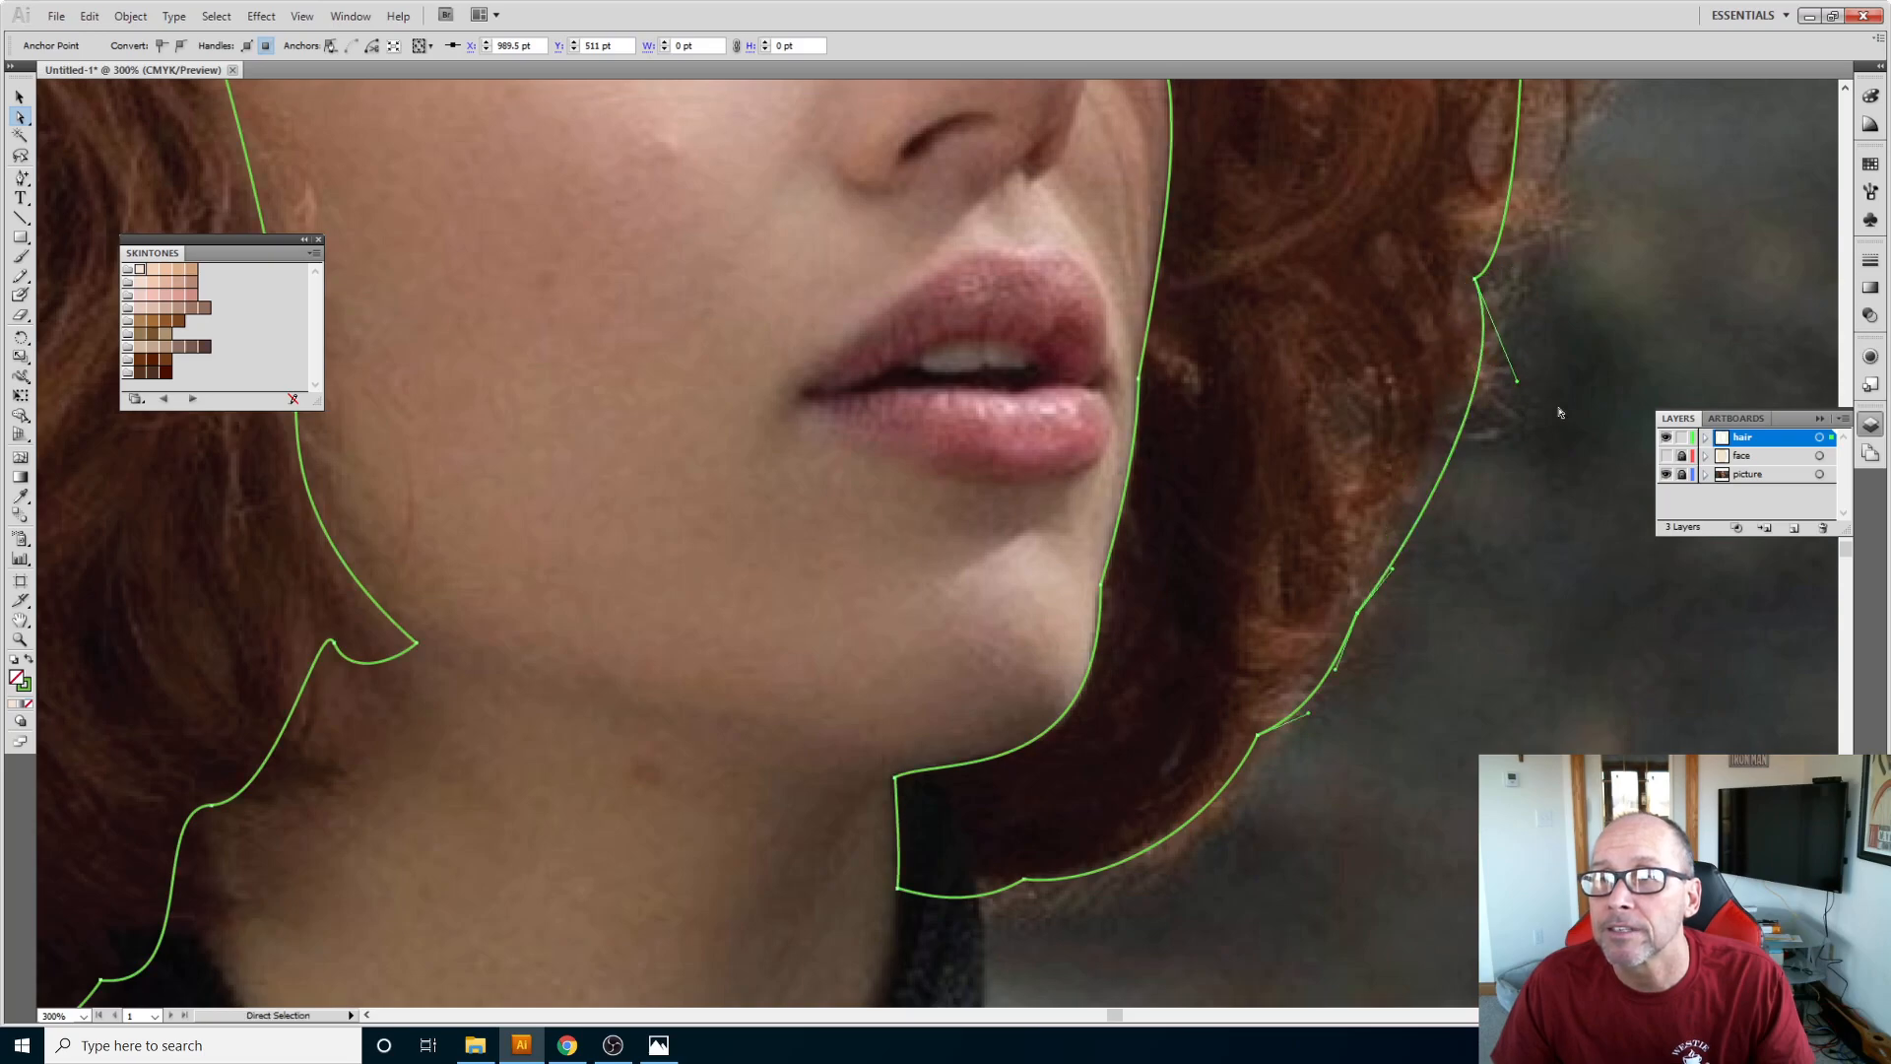
Step: Bulge the outer hair edge beside the nose and eye outward by extending the handles of its lower and upper anchors
{"action": "scroll", "coordinate": [1559, 437], "scroll_direction": "up", "scroll_amount": 3}
{"action": "scroll", "coordinate": [1558, 437], "scroll_direction": "up", "scroll_amount": 5}
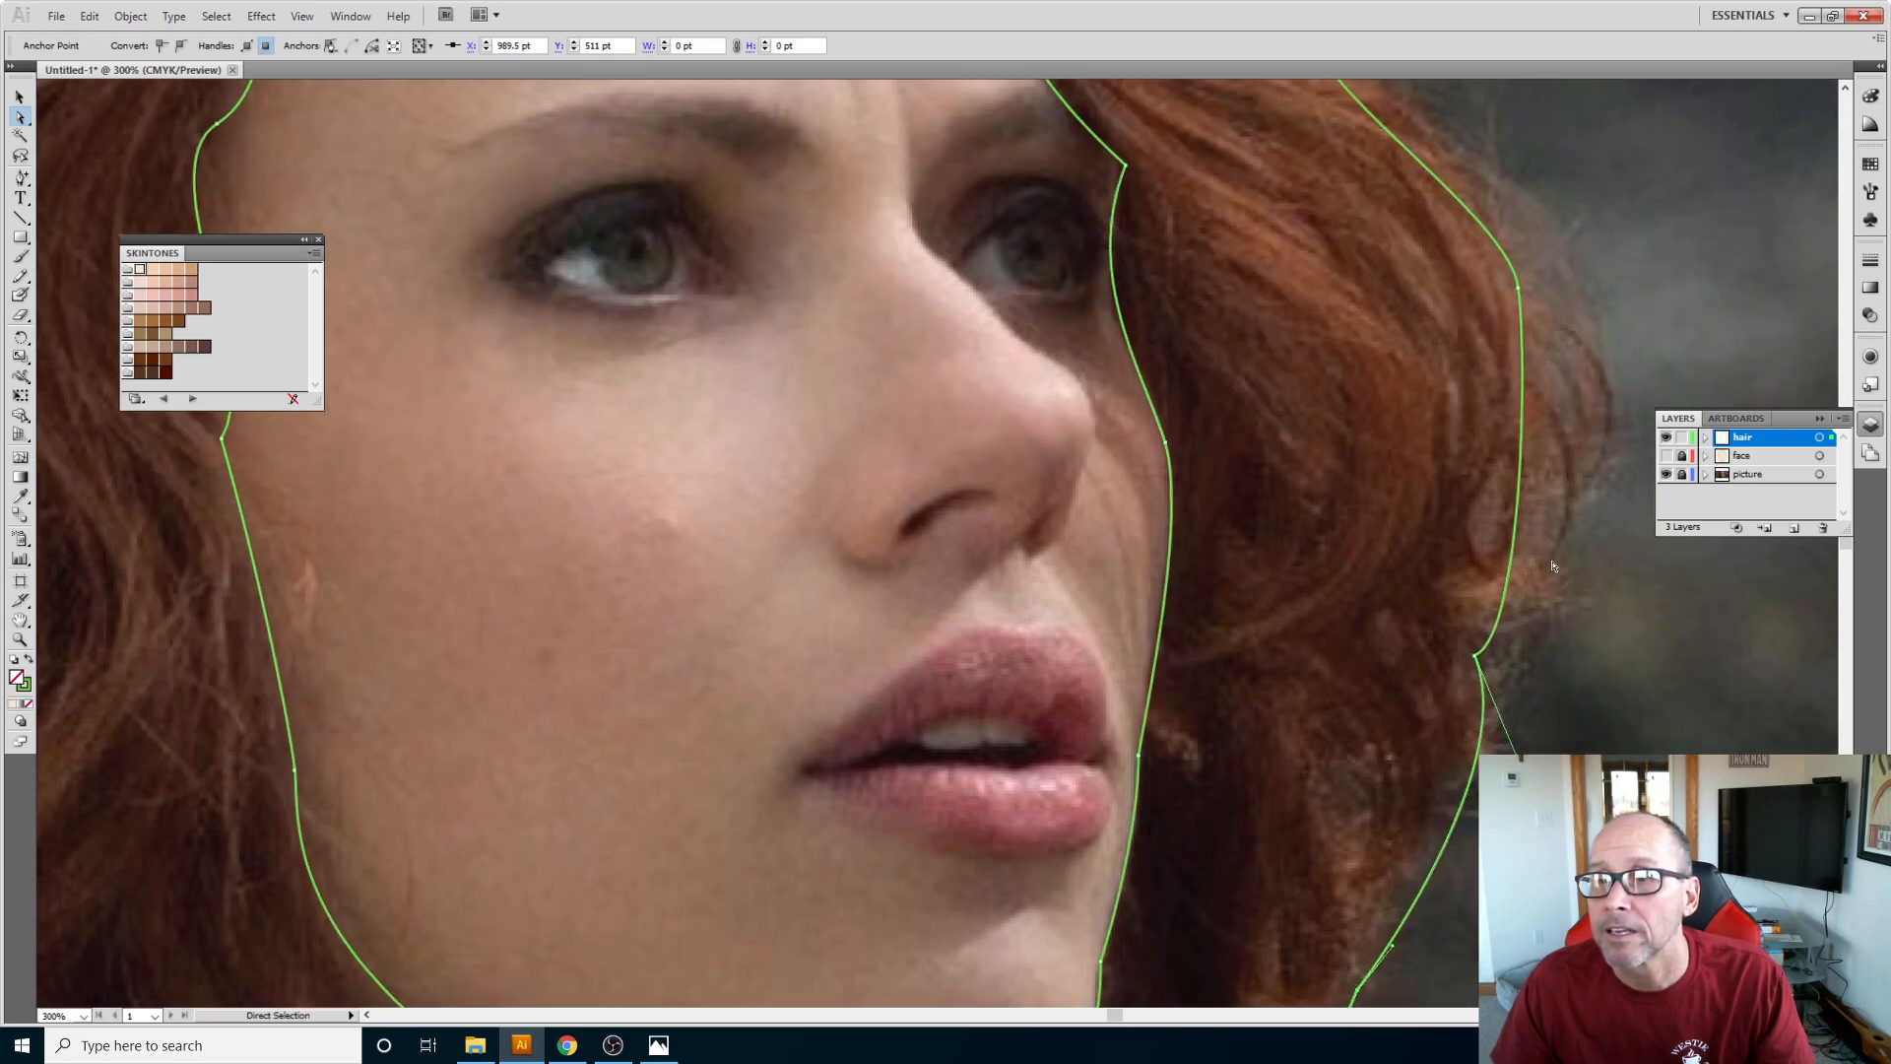
{"action": "left_click_drag", "start_coordinate": [1478, 664], "coordinate": [1665, 479]}
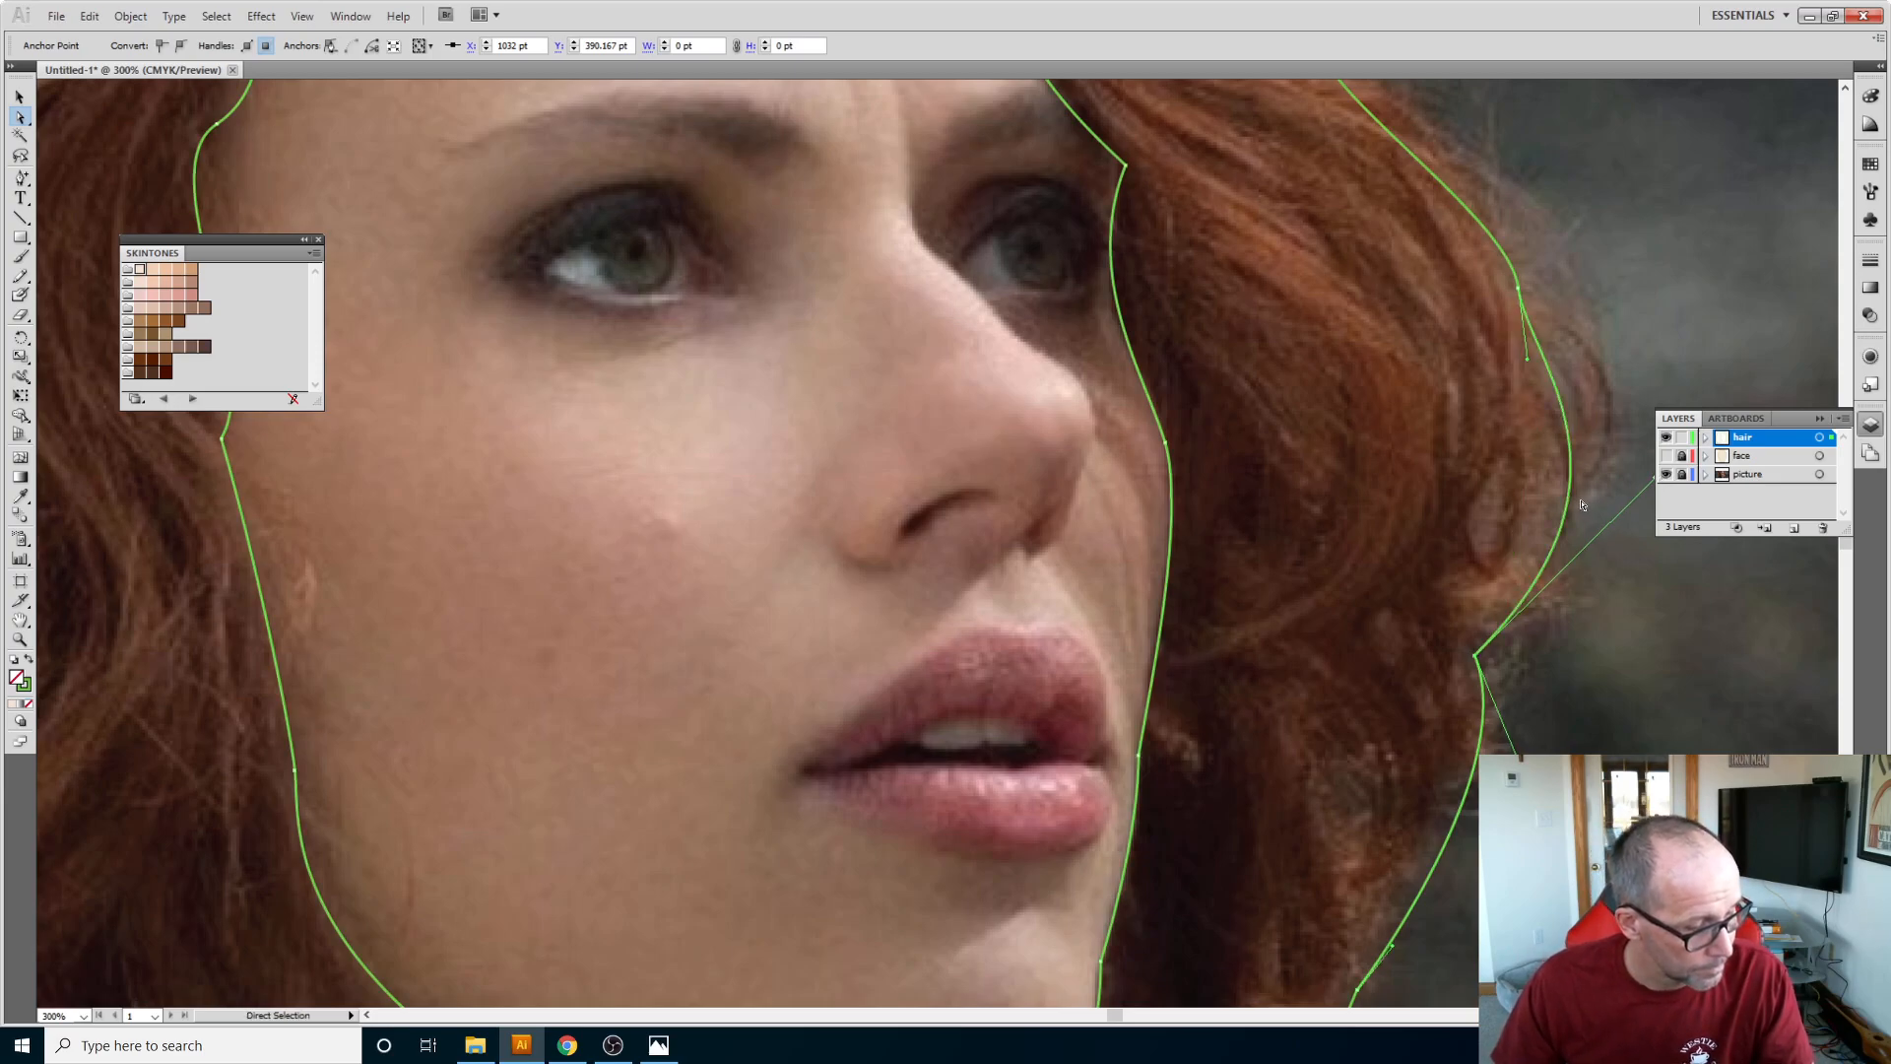
{"action": "scroll", "coordinate": [1574, 500], "scroll_direction": "up", "scroll_amount": 3}
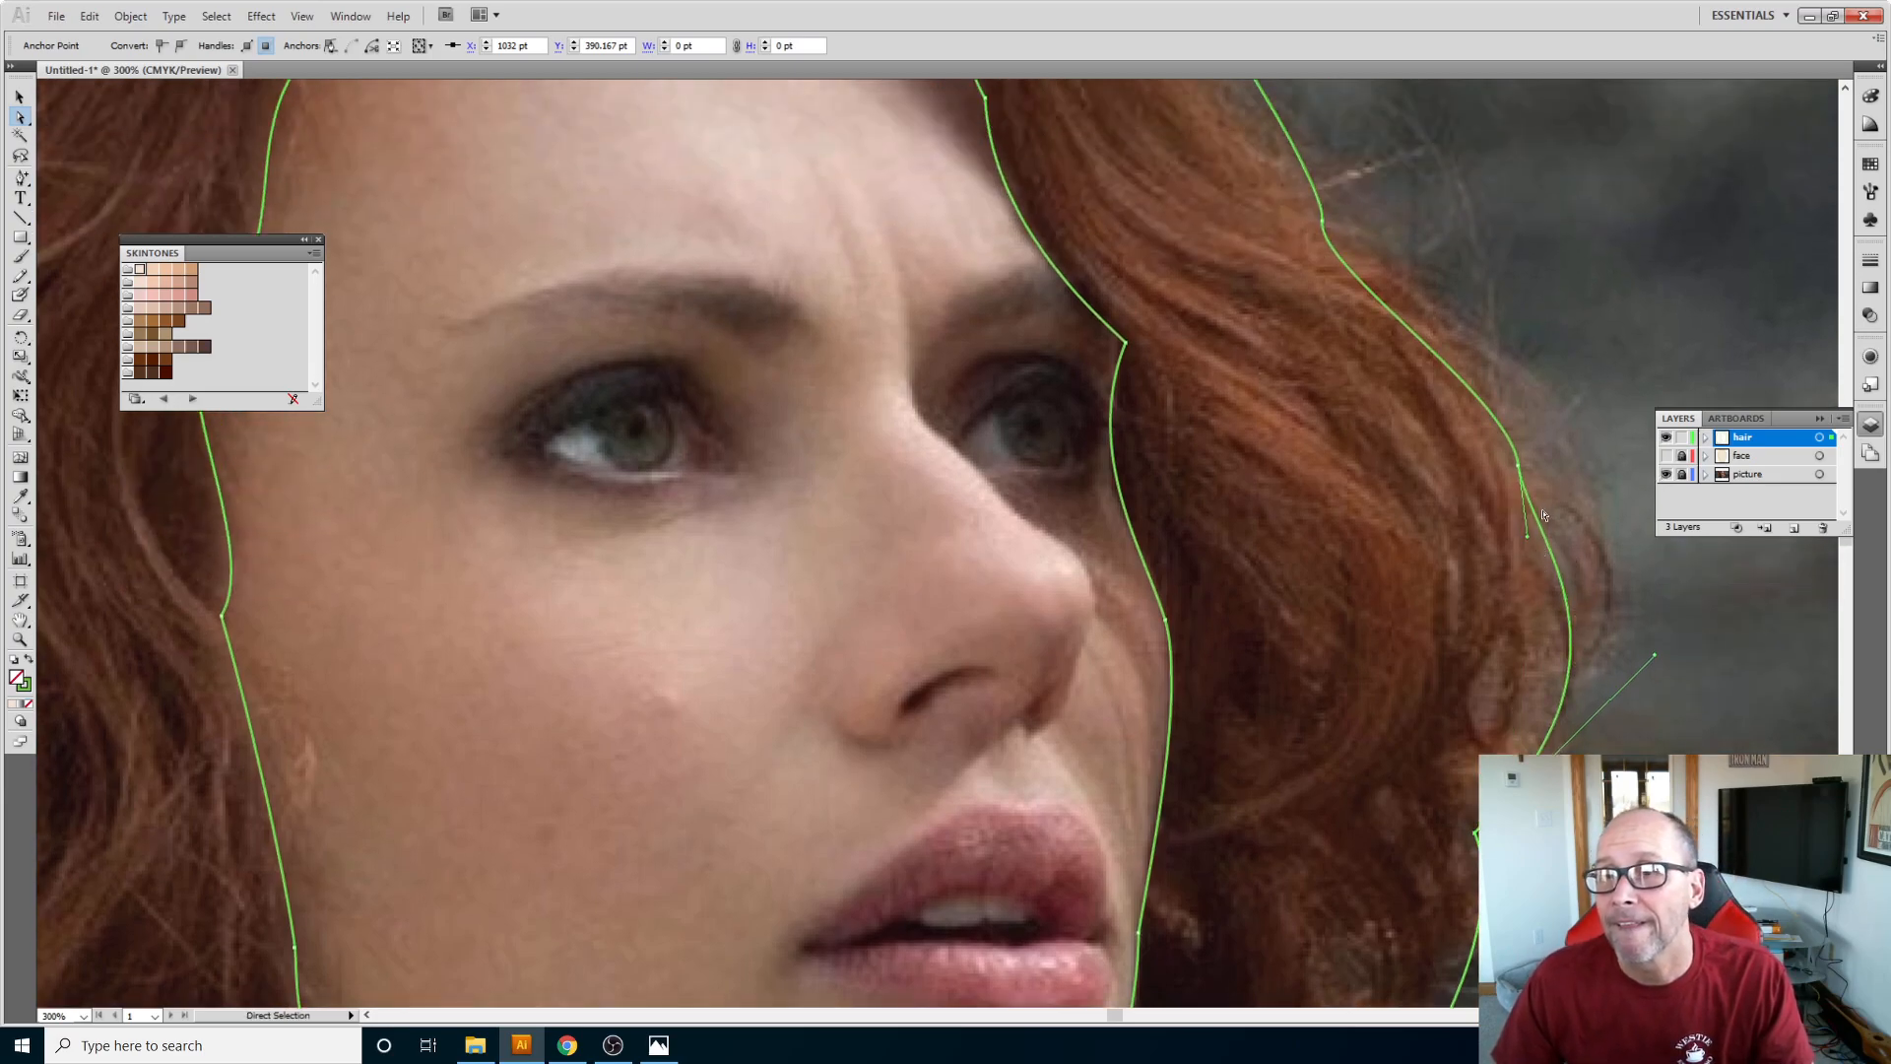
{"action": "left_click", "coordinate": [1518, 465]}
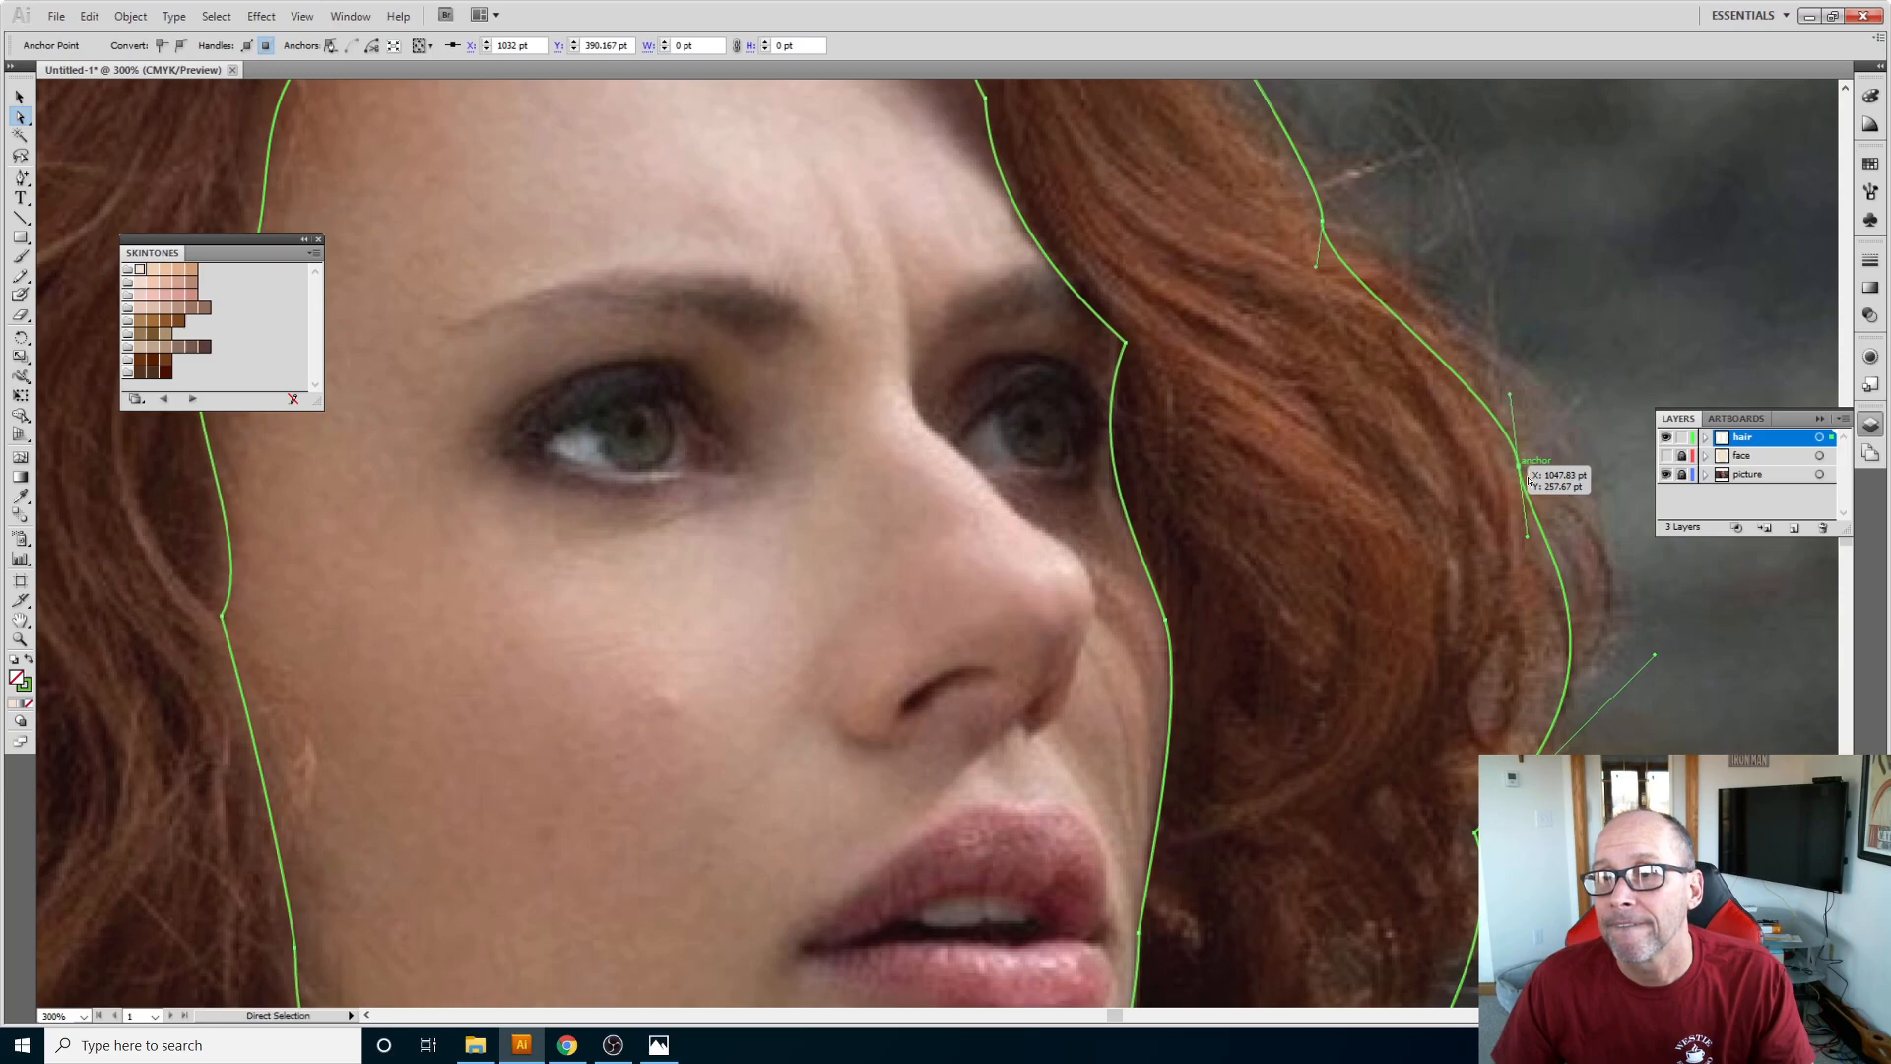
{"action": "left_click_drag", "start_coordinate": [1526, 537], "coordinate": [1544, 405]}
Step: Fit the outer hair edge beside the forehead to the photo by realigning both handles of its anchor along the hairline
{"action": "scroll", "coordinate": [1527, 444], "scroll_direction": "up", "scroll_amount": 1}
{"action": "scroll", "coordinate": [1475, 444], "scroll_direction": "up", "scroll_amount": 3}
{"action": "scroll", "coordinate": [1458, 447], "scroll_direction": "up", "scroll_amount": 2}
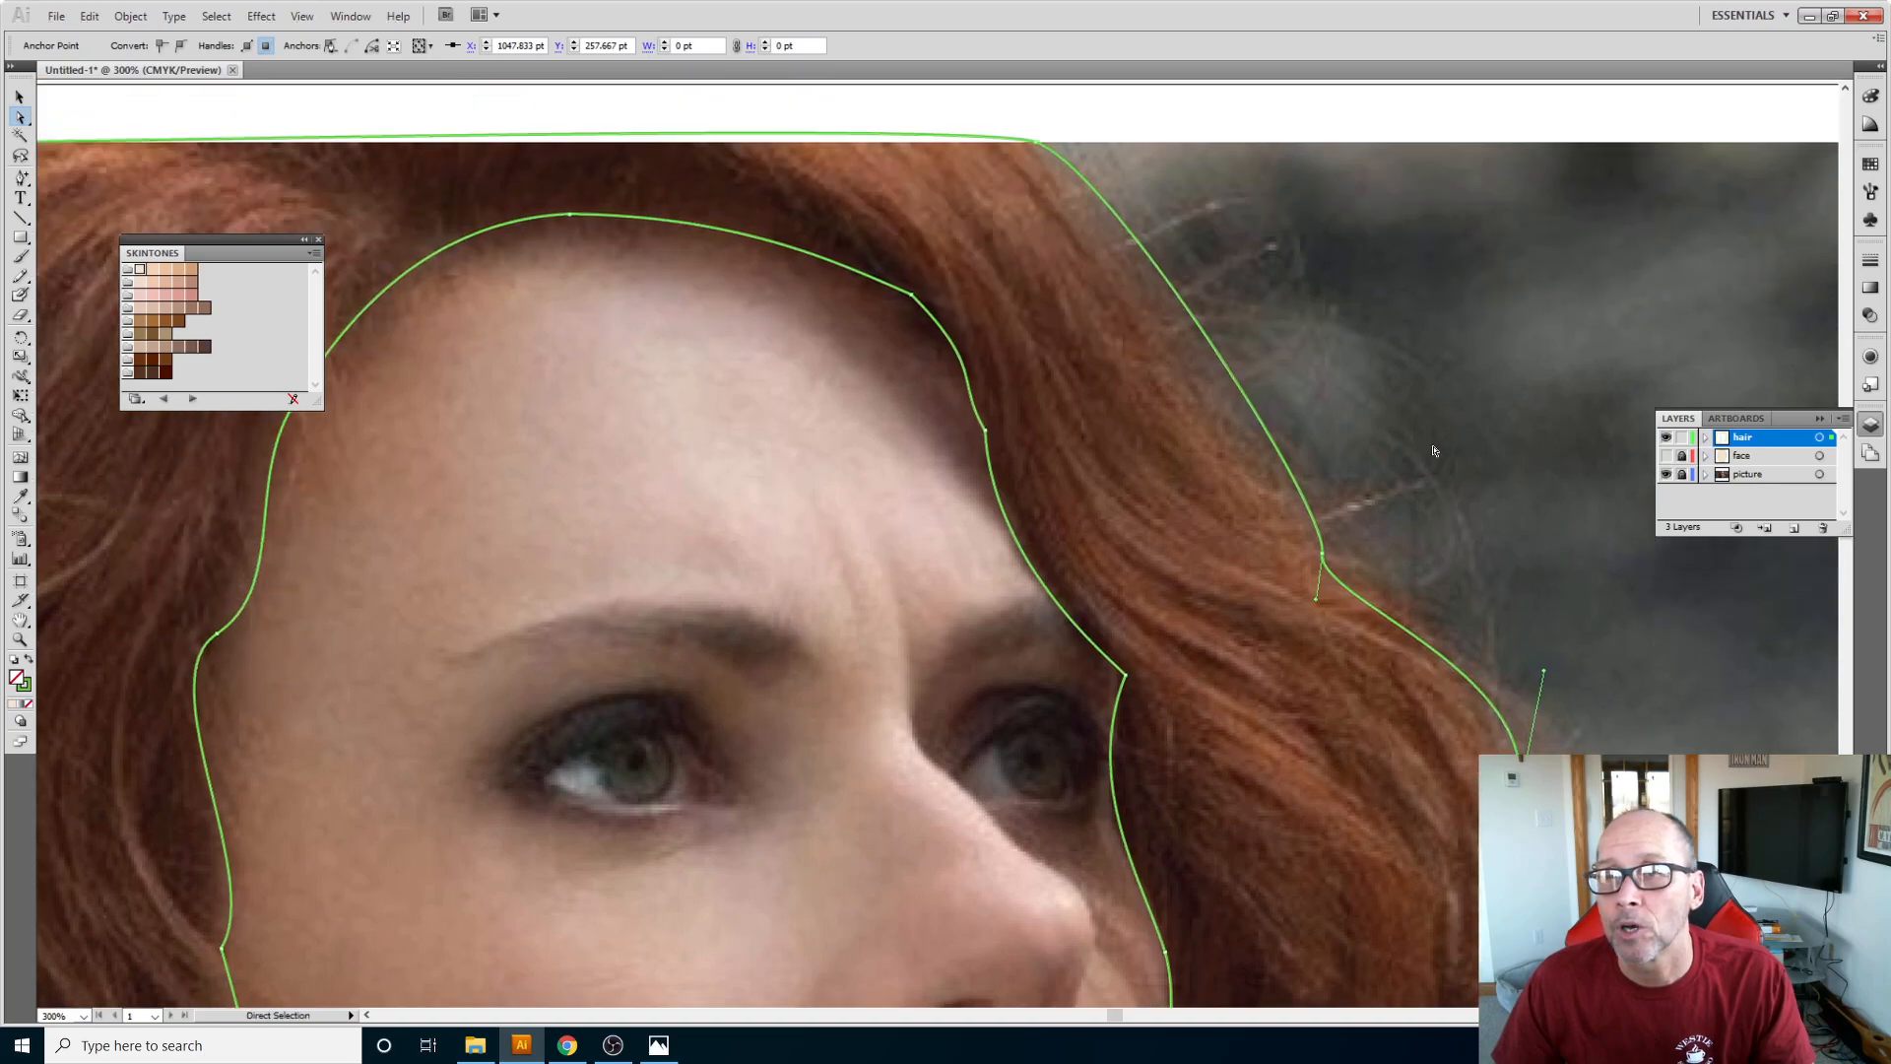
{"action": "left_click", "coordinate": [1322, 553]}
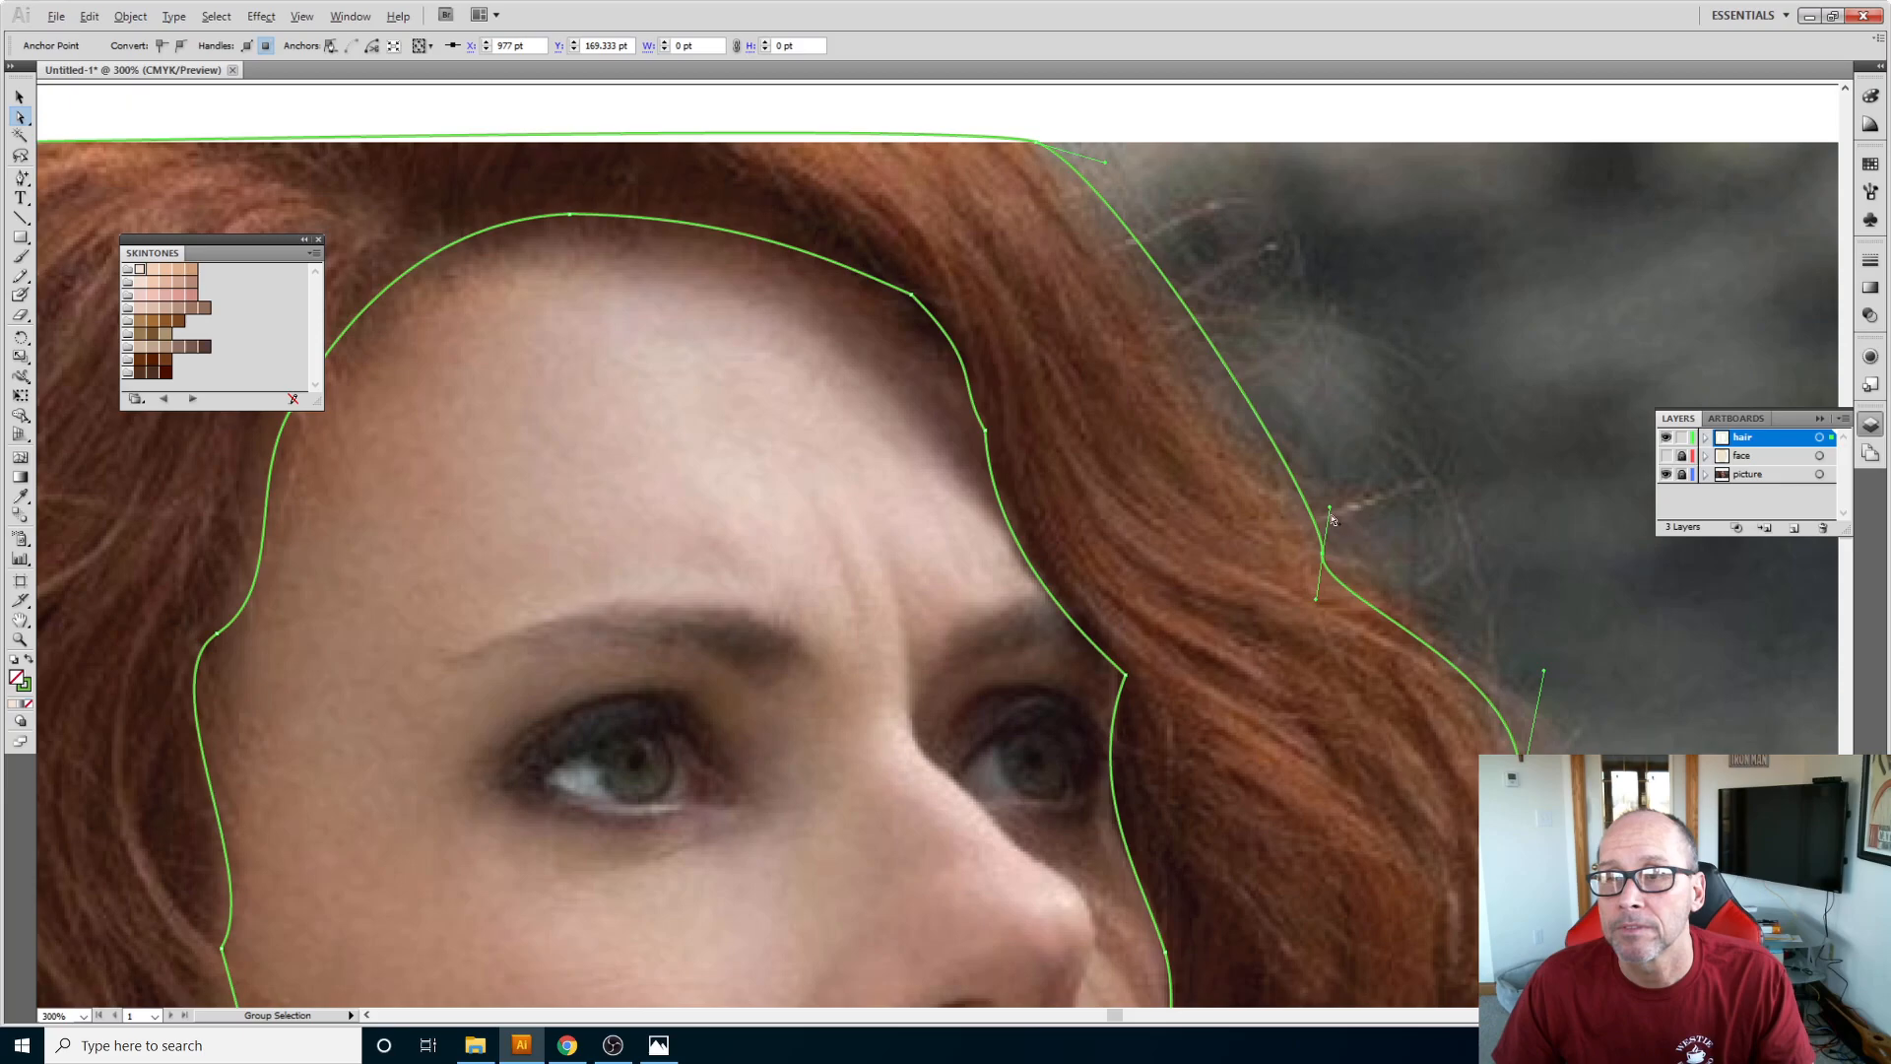
{"action": "left_click_drag", "start_coordinate": [1332, 507], "coordinate": [1201, 423]}
{"action": "left_click_drag", "start_coordinate": [1316, 598], "coordinate": [1361, 588]}
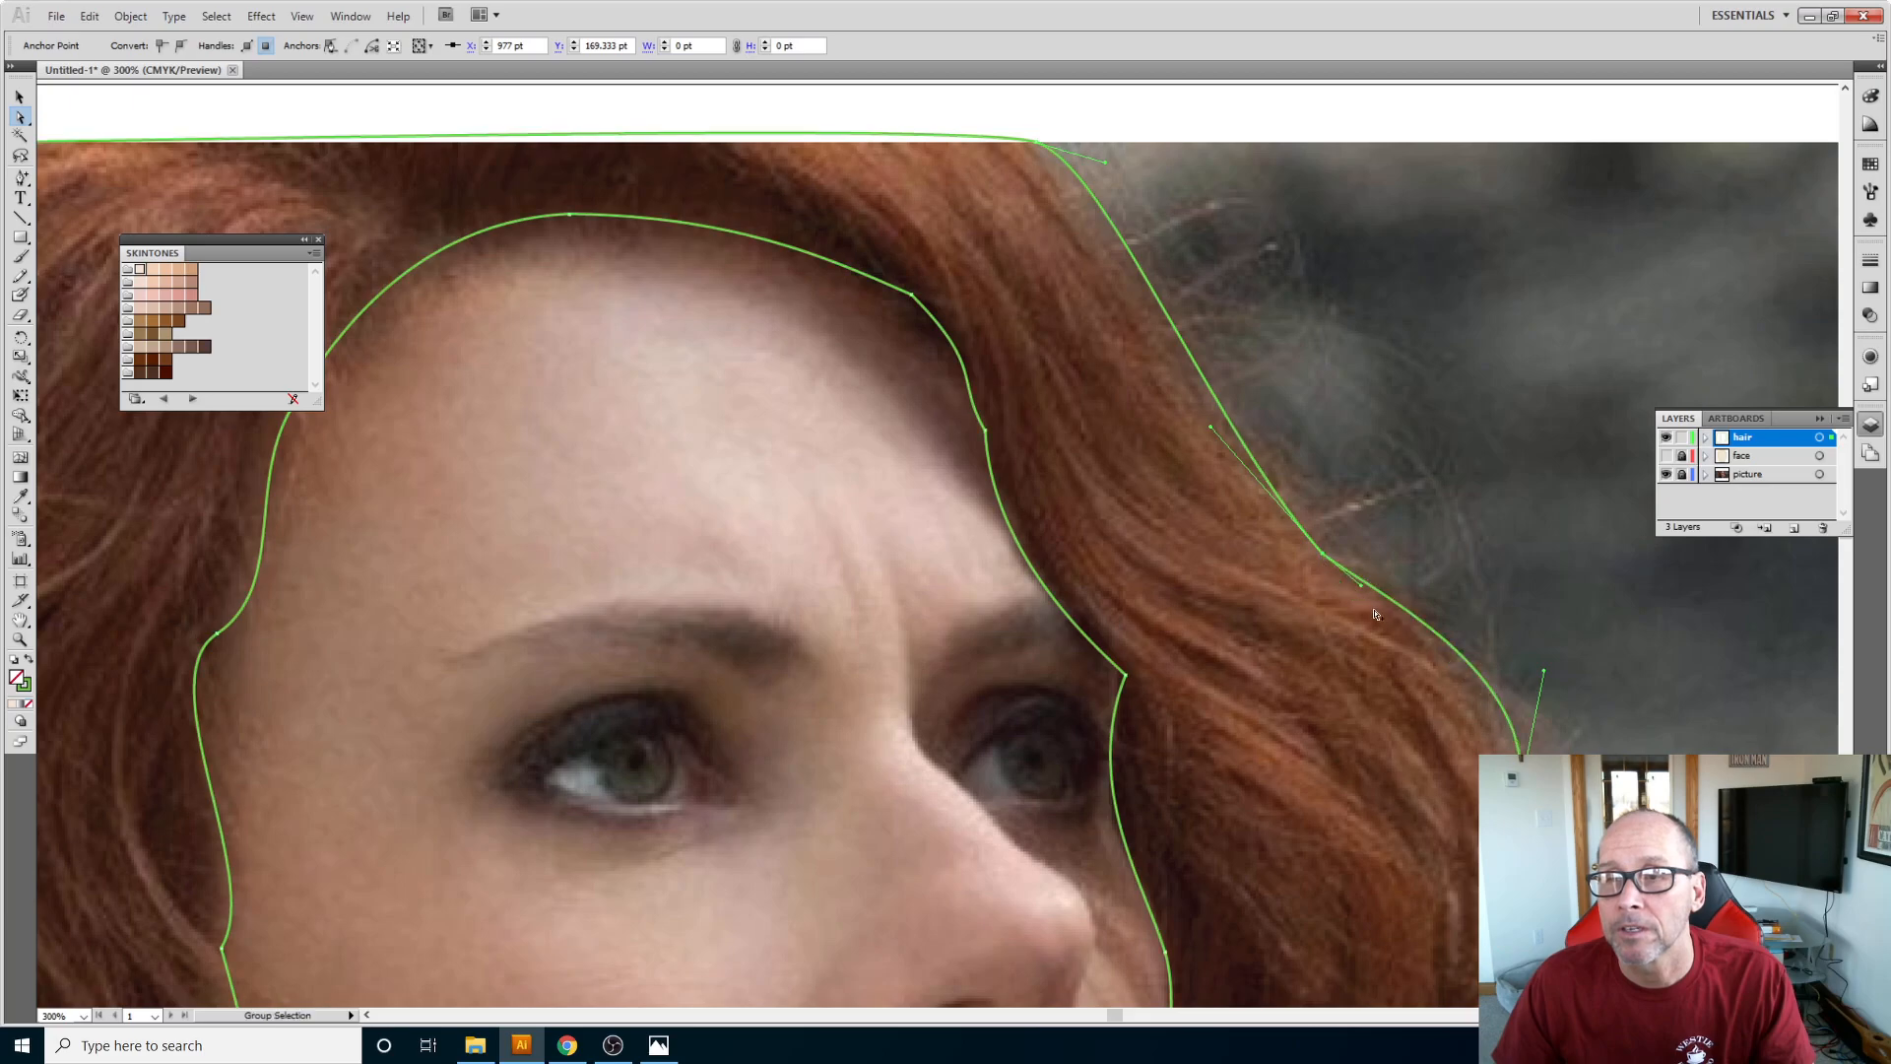
Step: Align the handles of the upper outer hair anchor so the edge follows the hair slope and the photo's flat upper border
{"action": "scroll", "coordinate": [1215, 493], "scroll_direction": "up", "scroll_amount": 3}
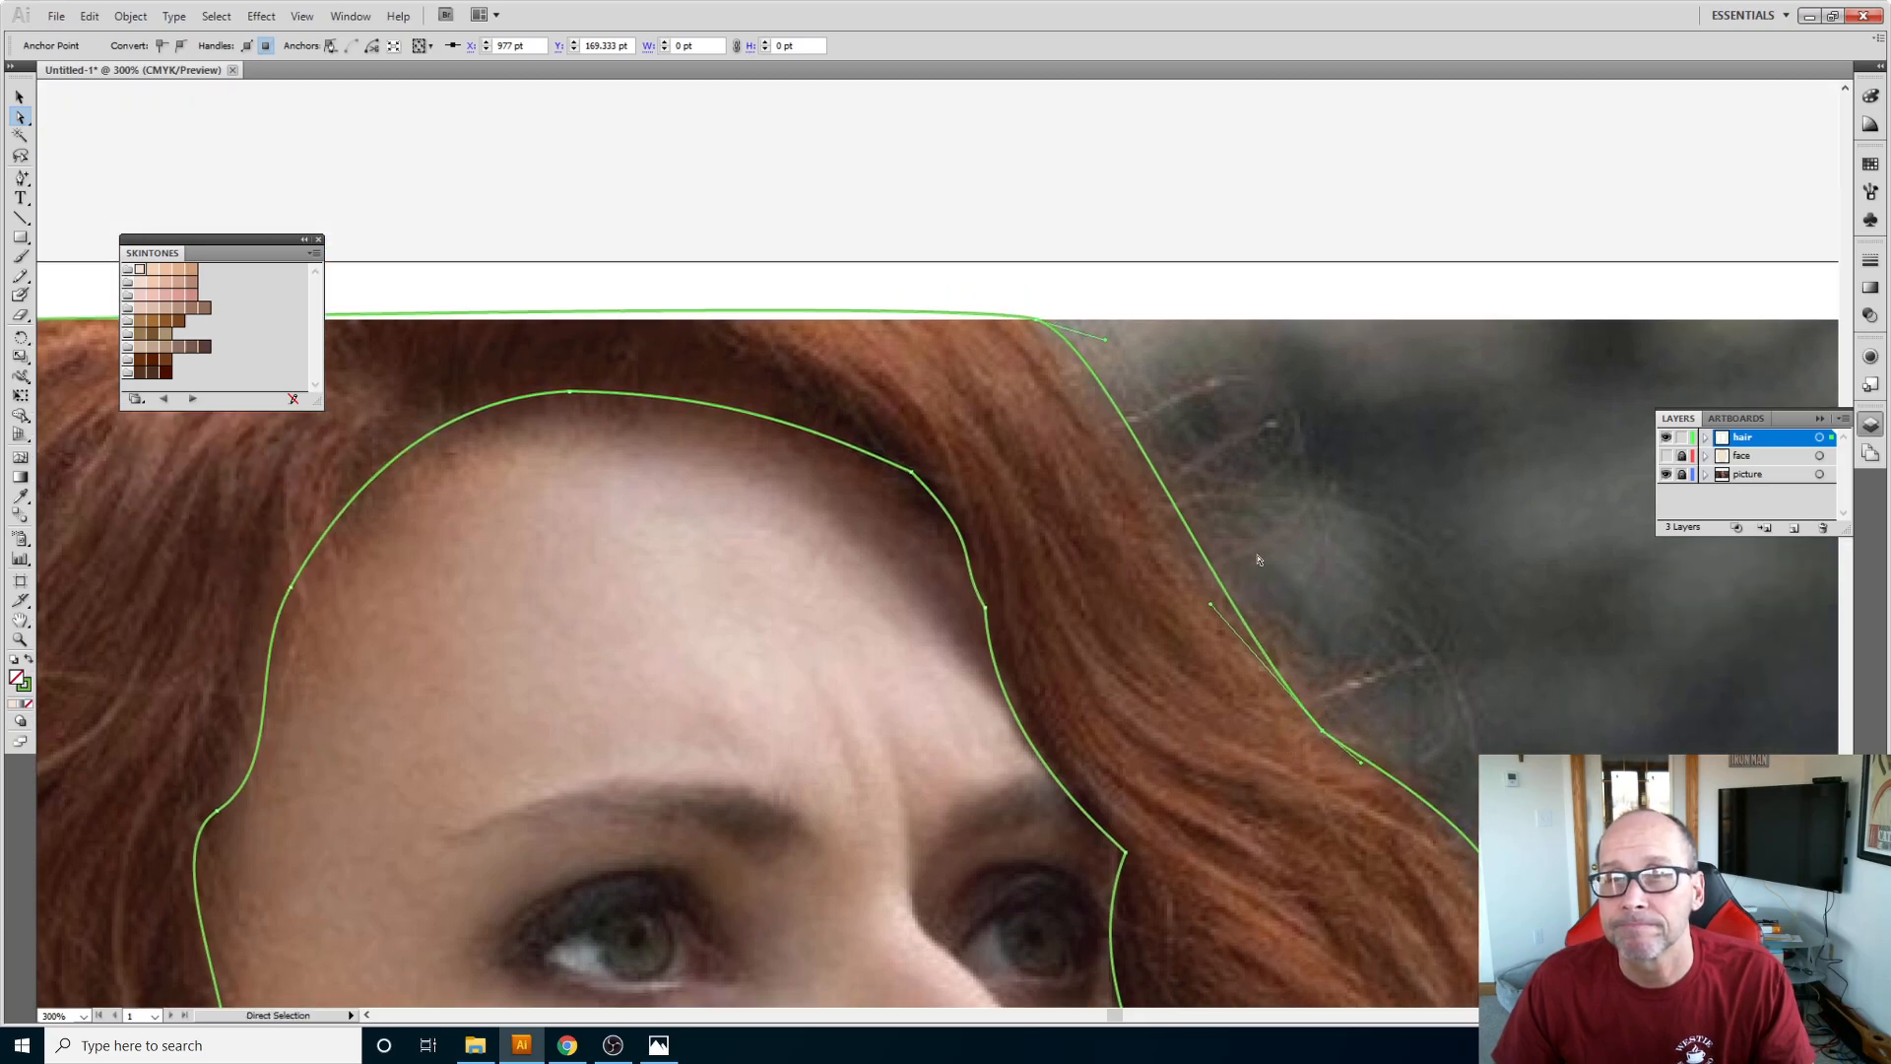
{"action": "left_click_drag", "start_coordinate": [1108, 342], "coordinate": [1112, 390]}
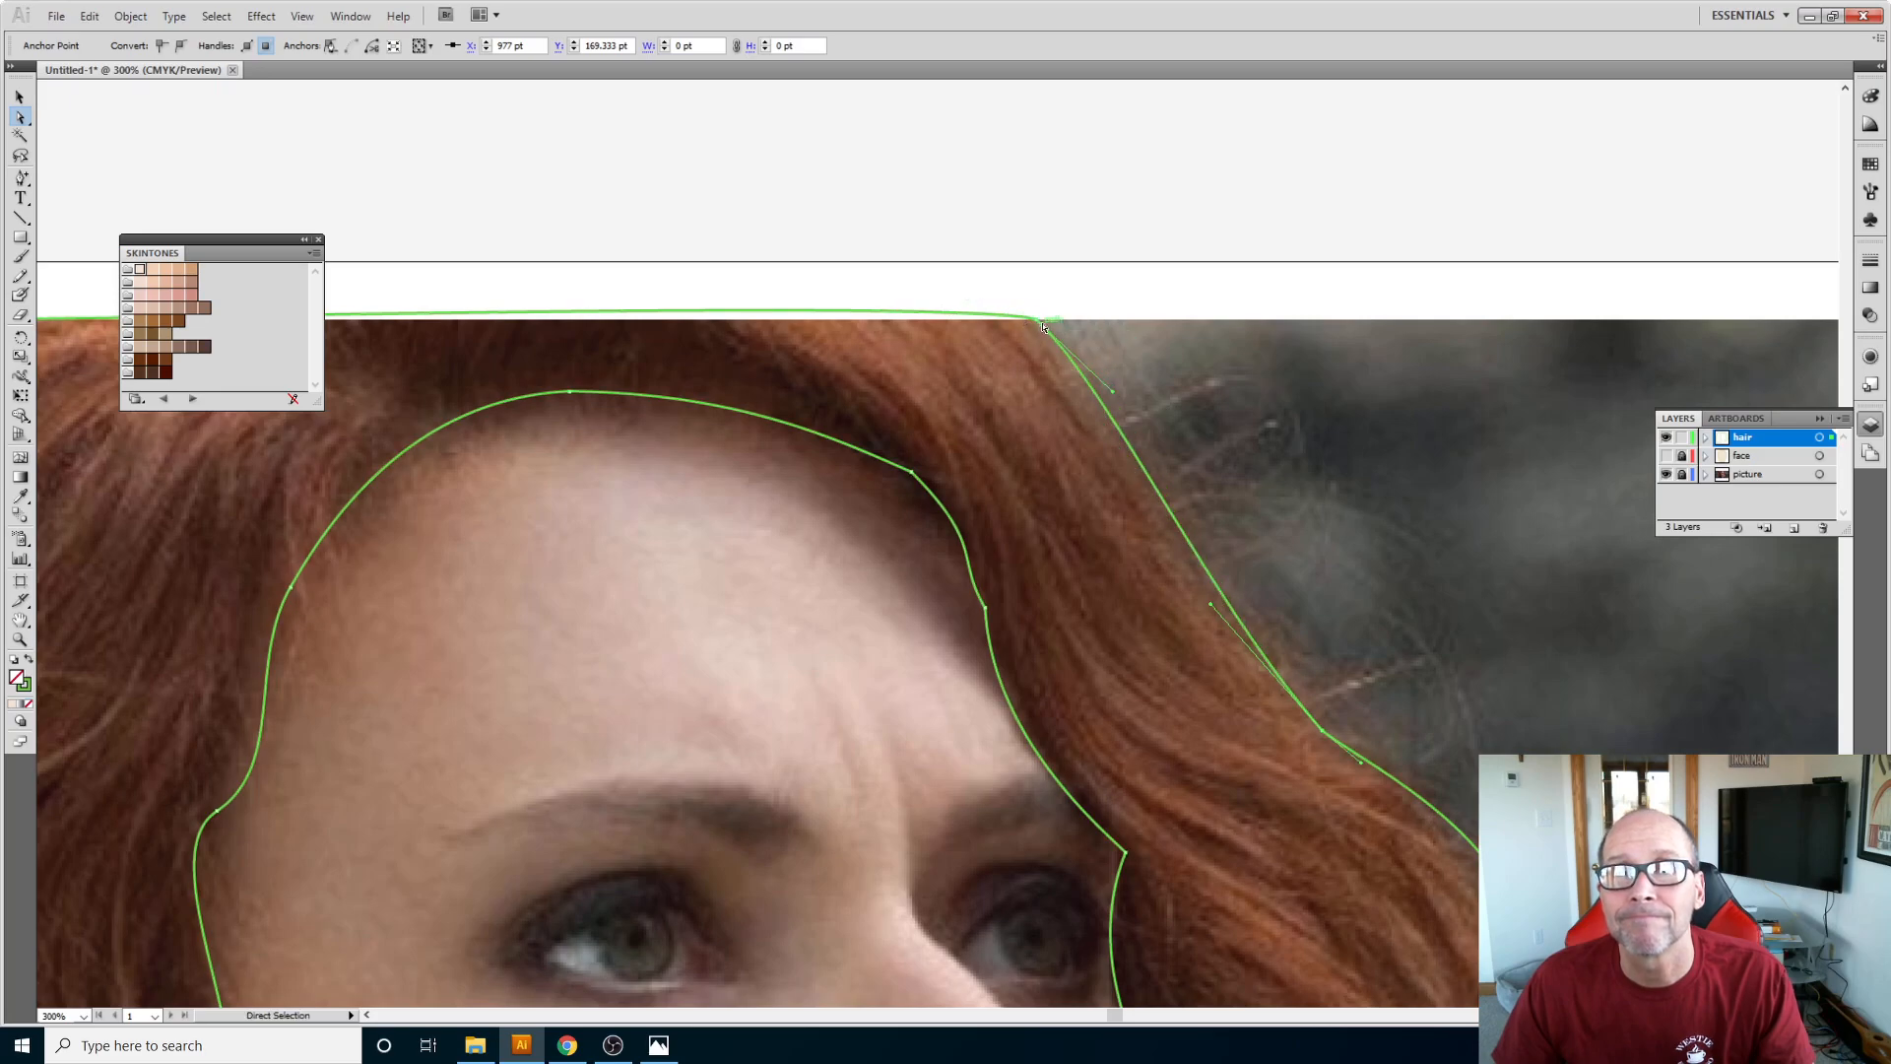
{"action": "left_click_drag", "start_coordinate": [1035, 317], "coordinate": [961, 321]}
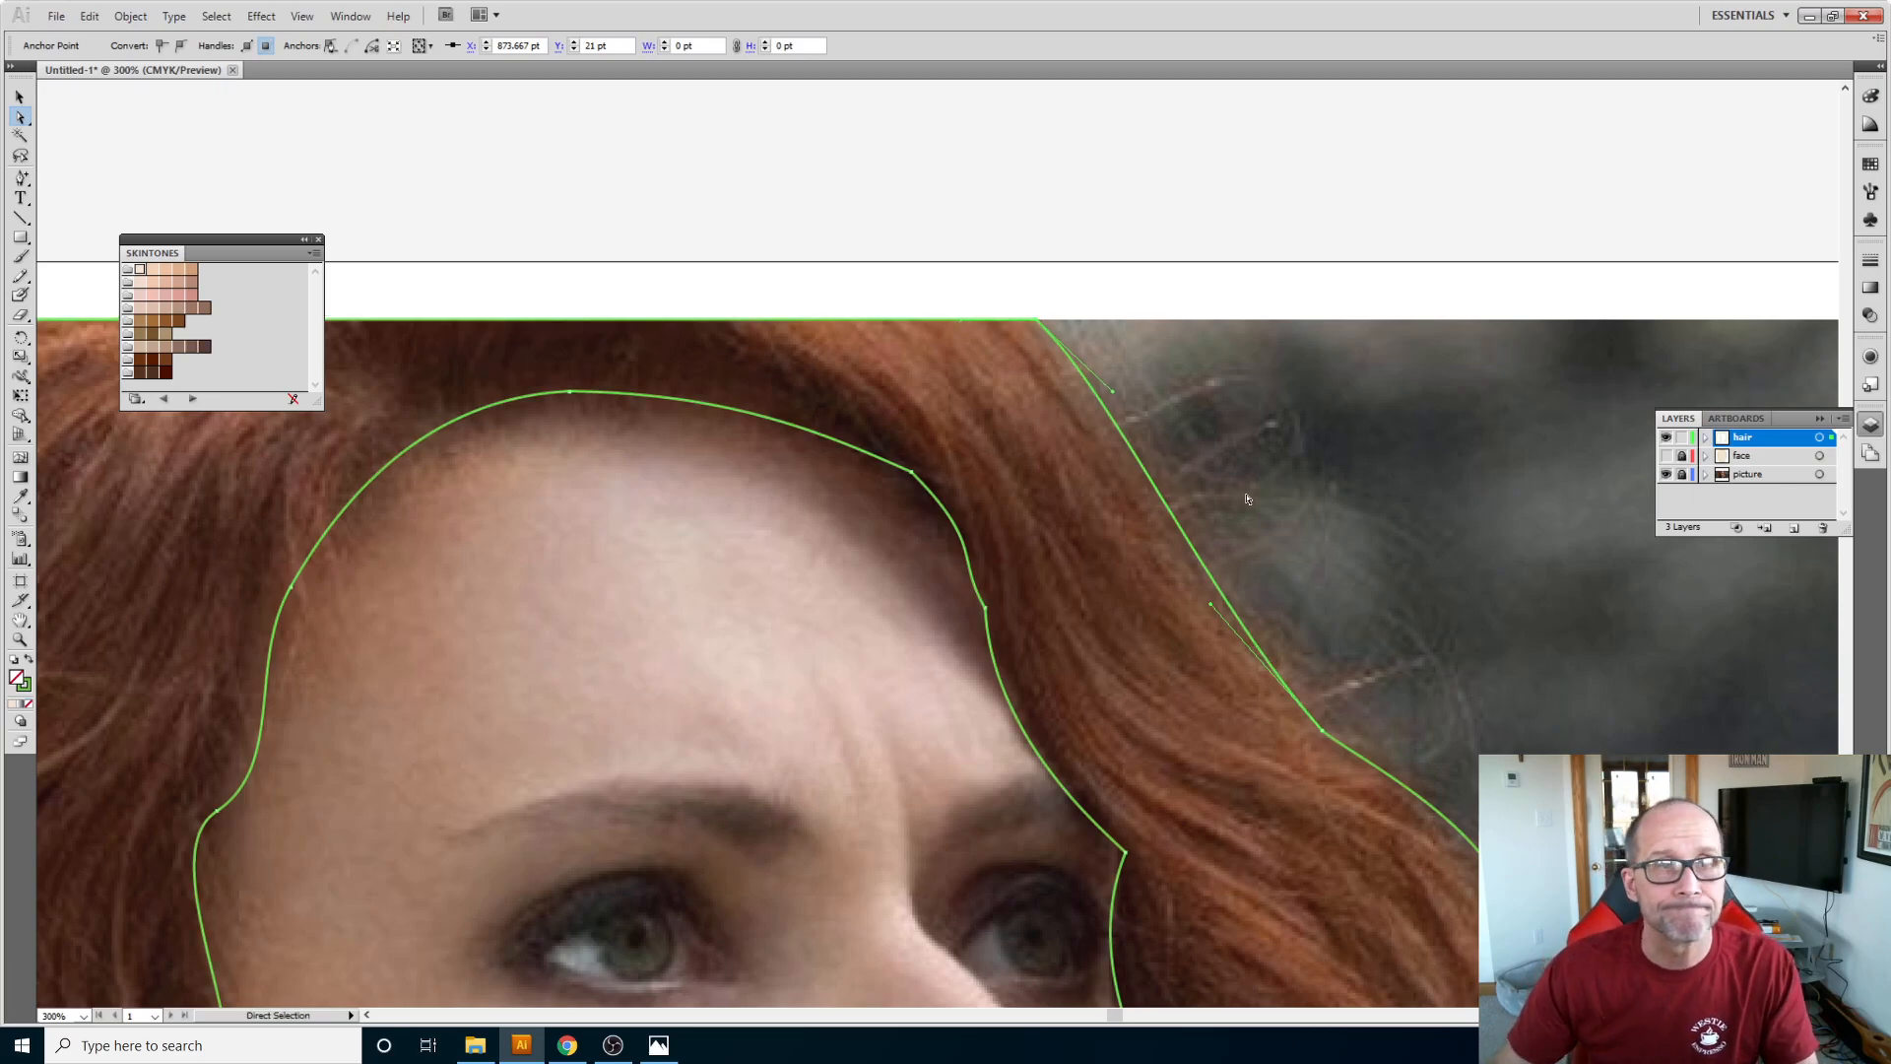
Step: Fit the artboard in the window and fill the hair shape with a colour sampled from the hair at the photo's upper edge
{"action": "left_click", "coordinate": [20, 621]}
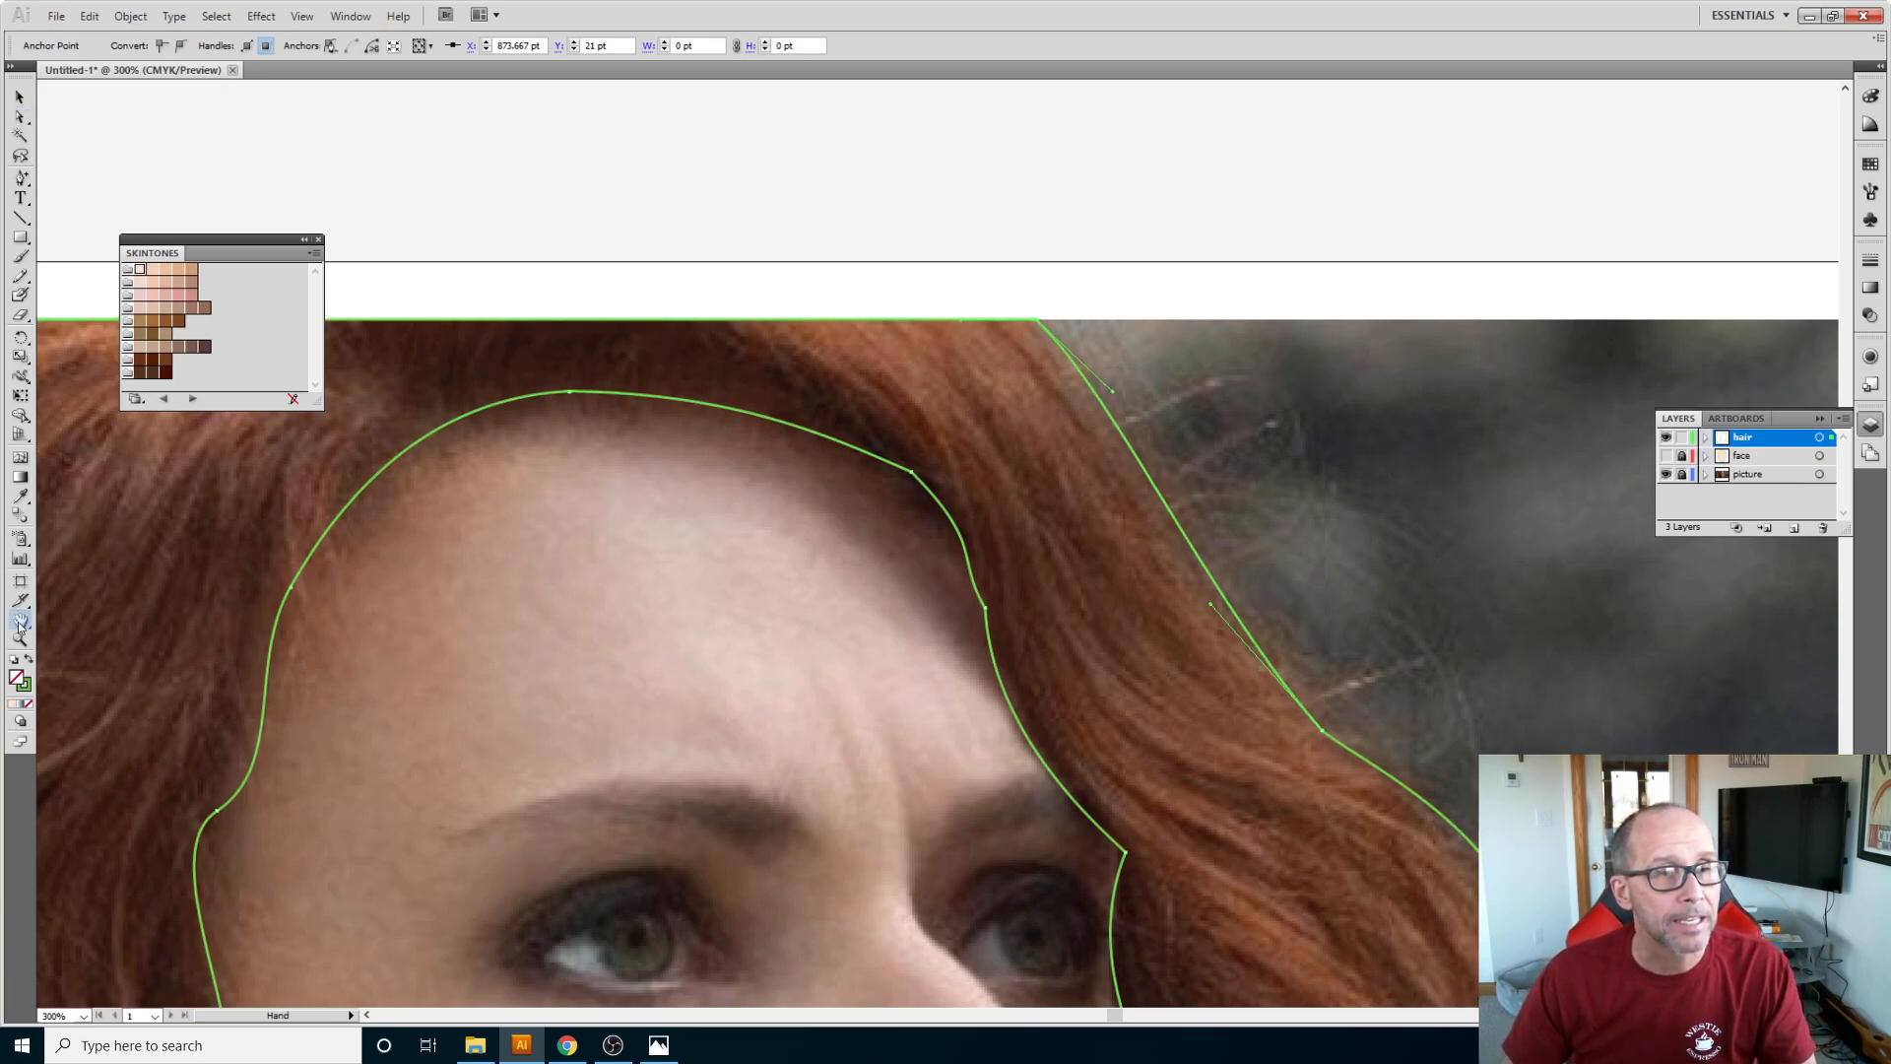
{"action": "double_click", "coordinate": [20, 622]}
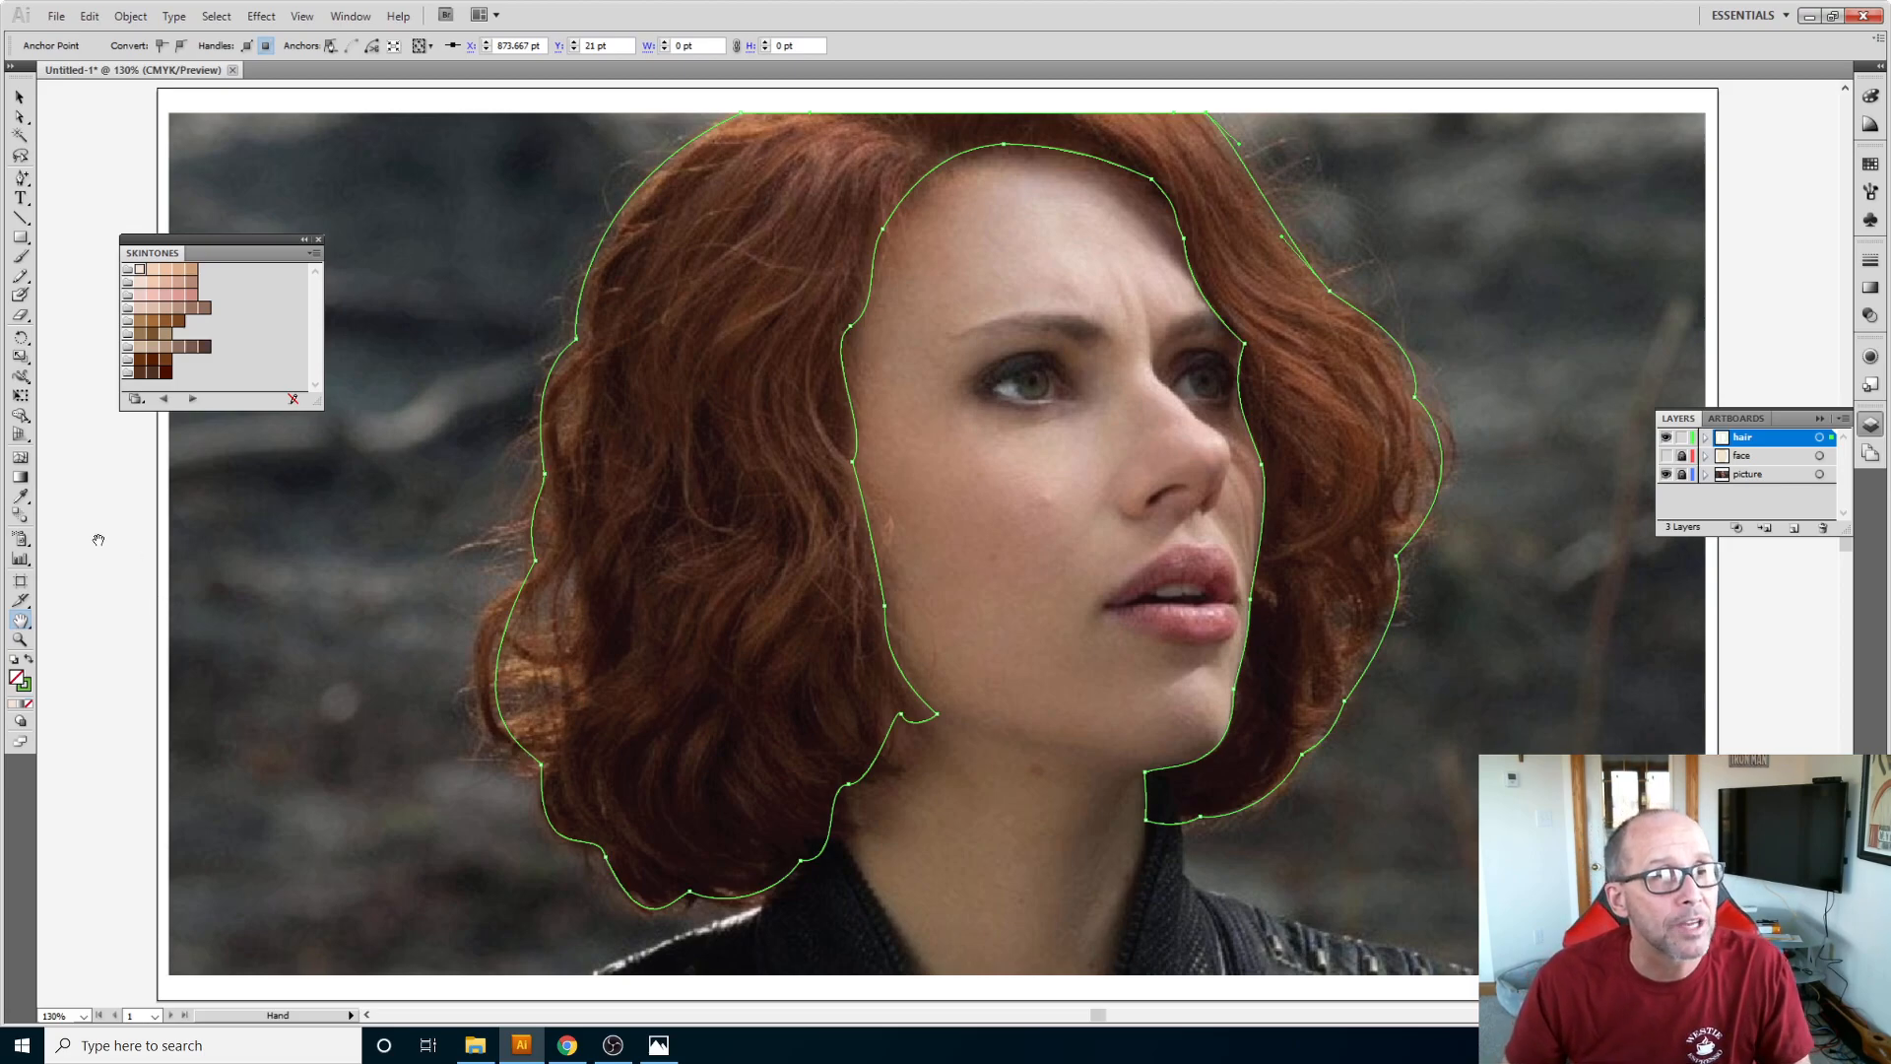
{"action": "left_click", "coordinate": [21, 497]}
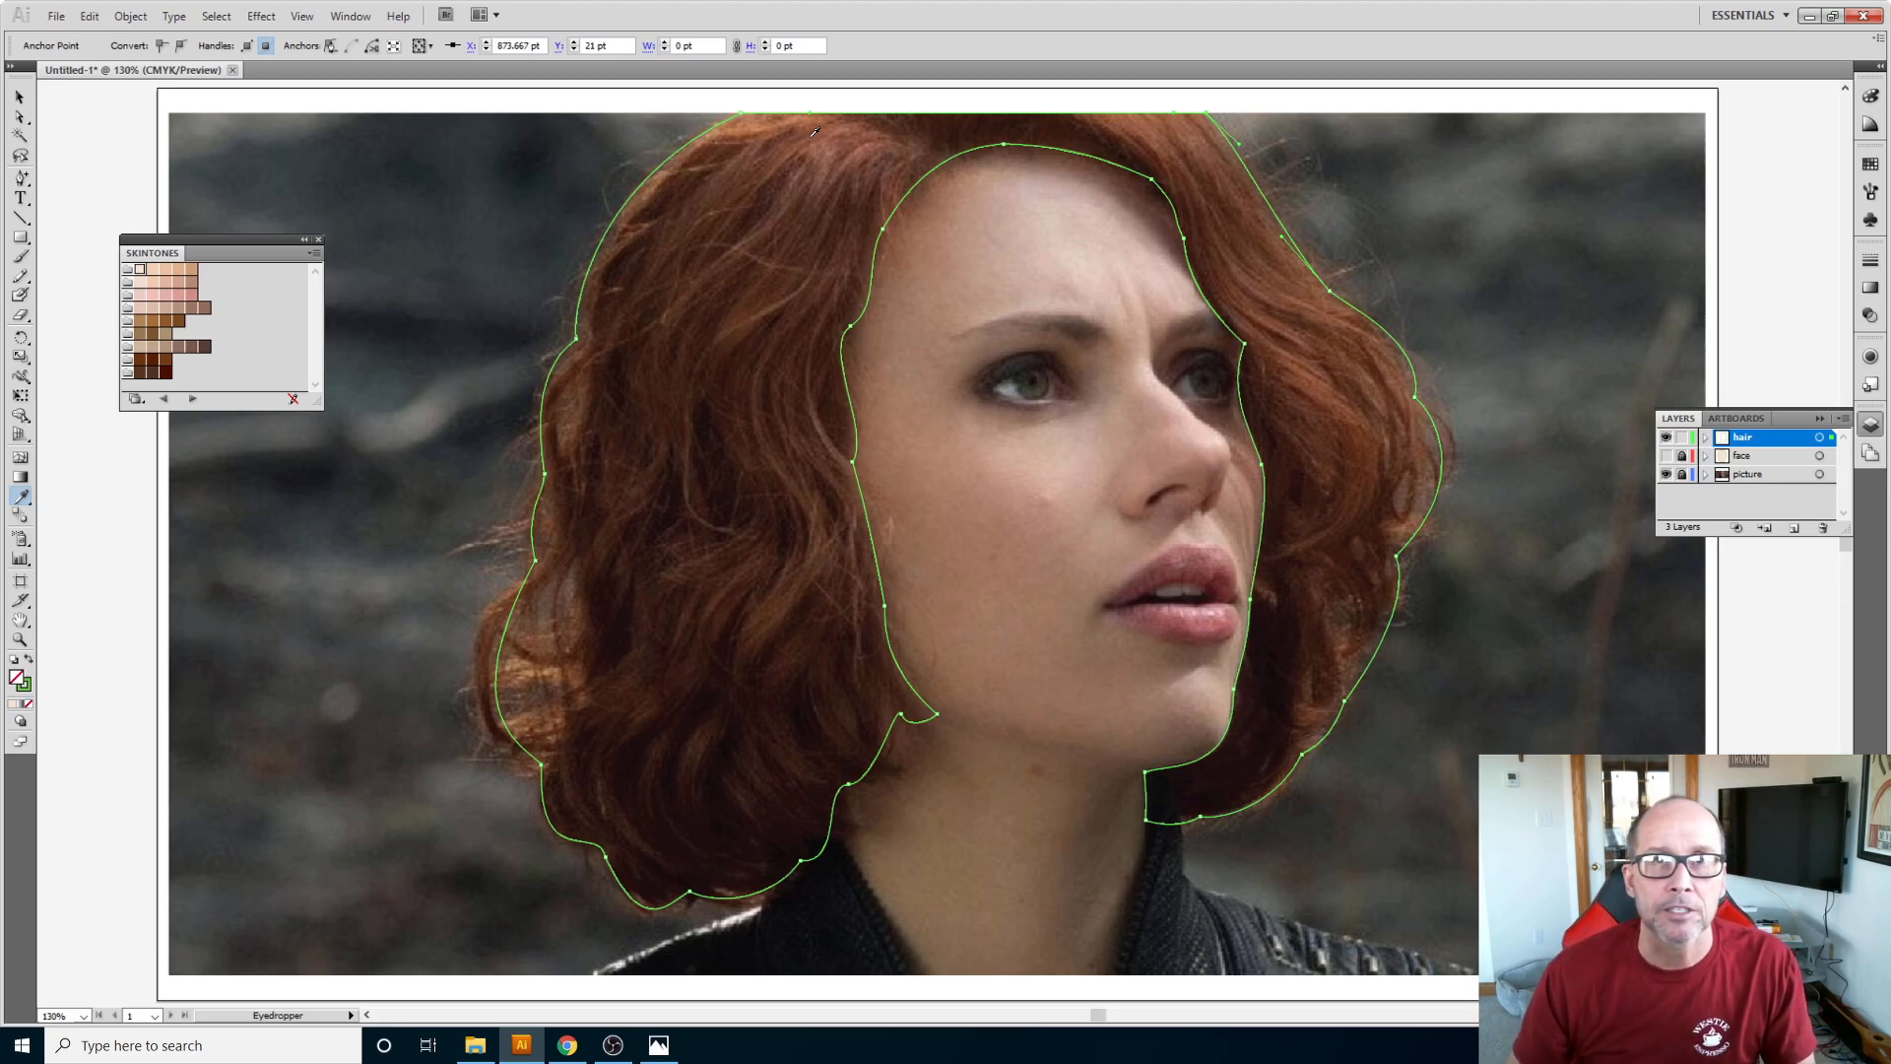
{"action": "left_click", "coordinate": [762, 121]}
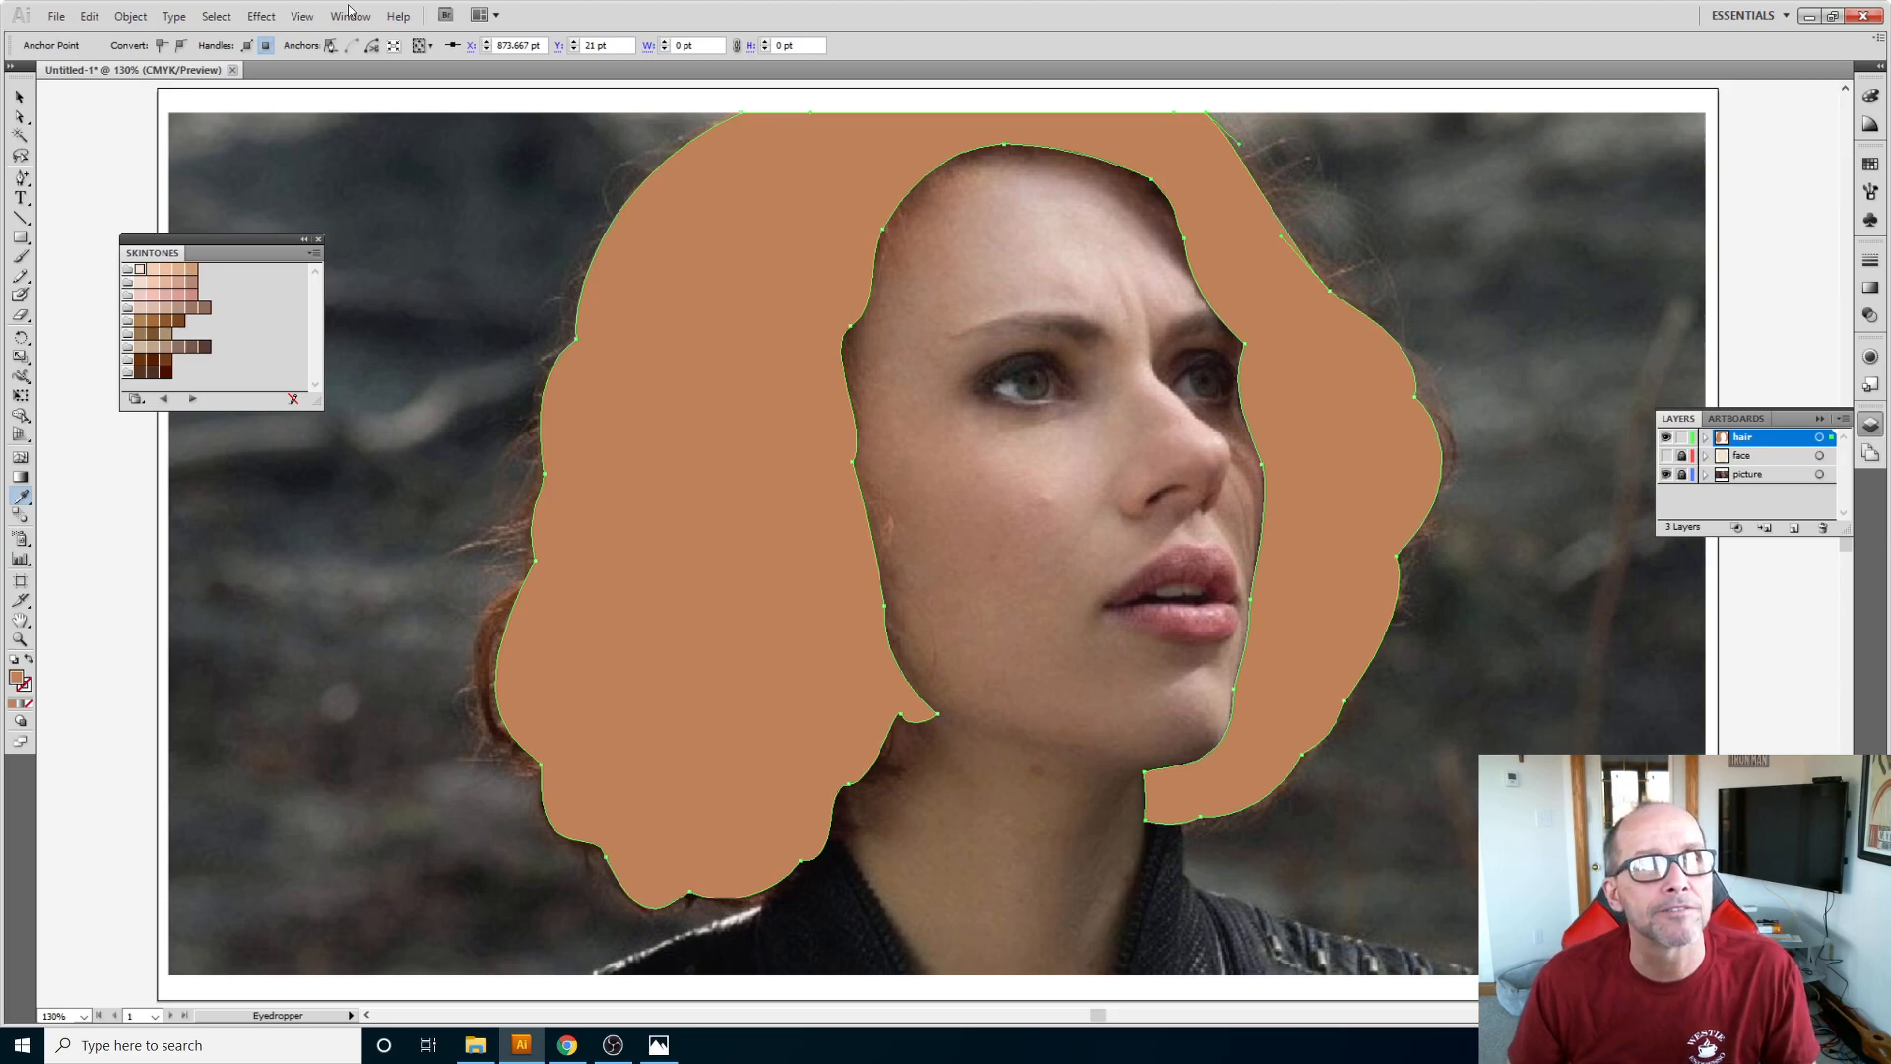
Step: Open the FOCOLTONE color book from the swatch libraries
{"action": "left_click", "coordinate": [216, 16]}
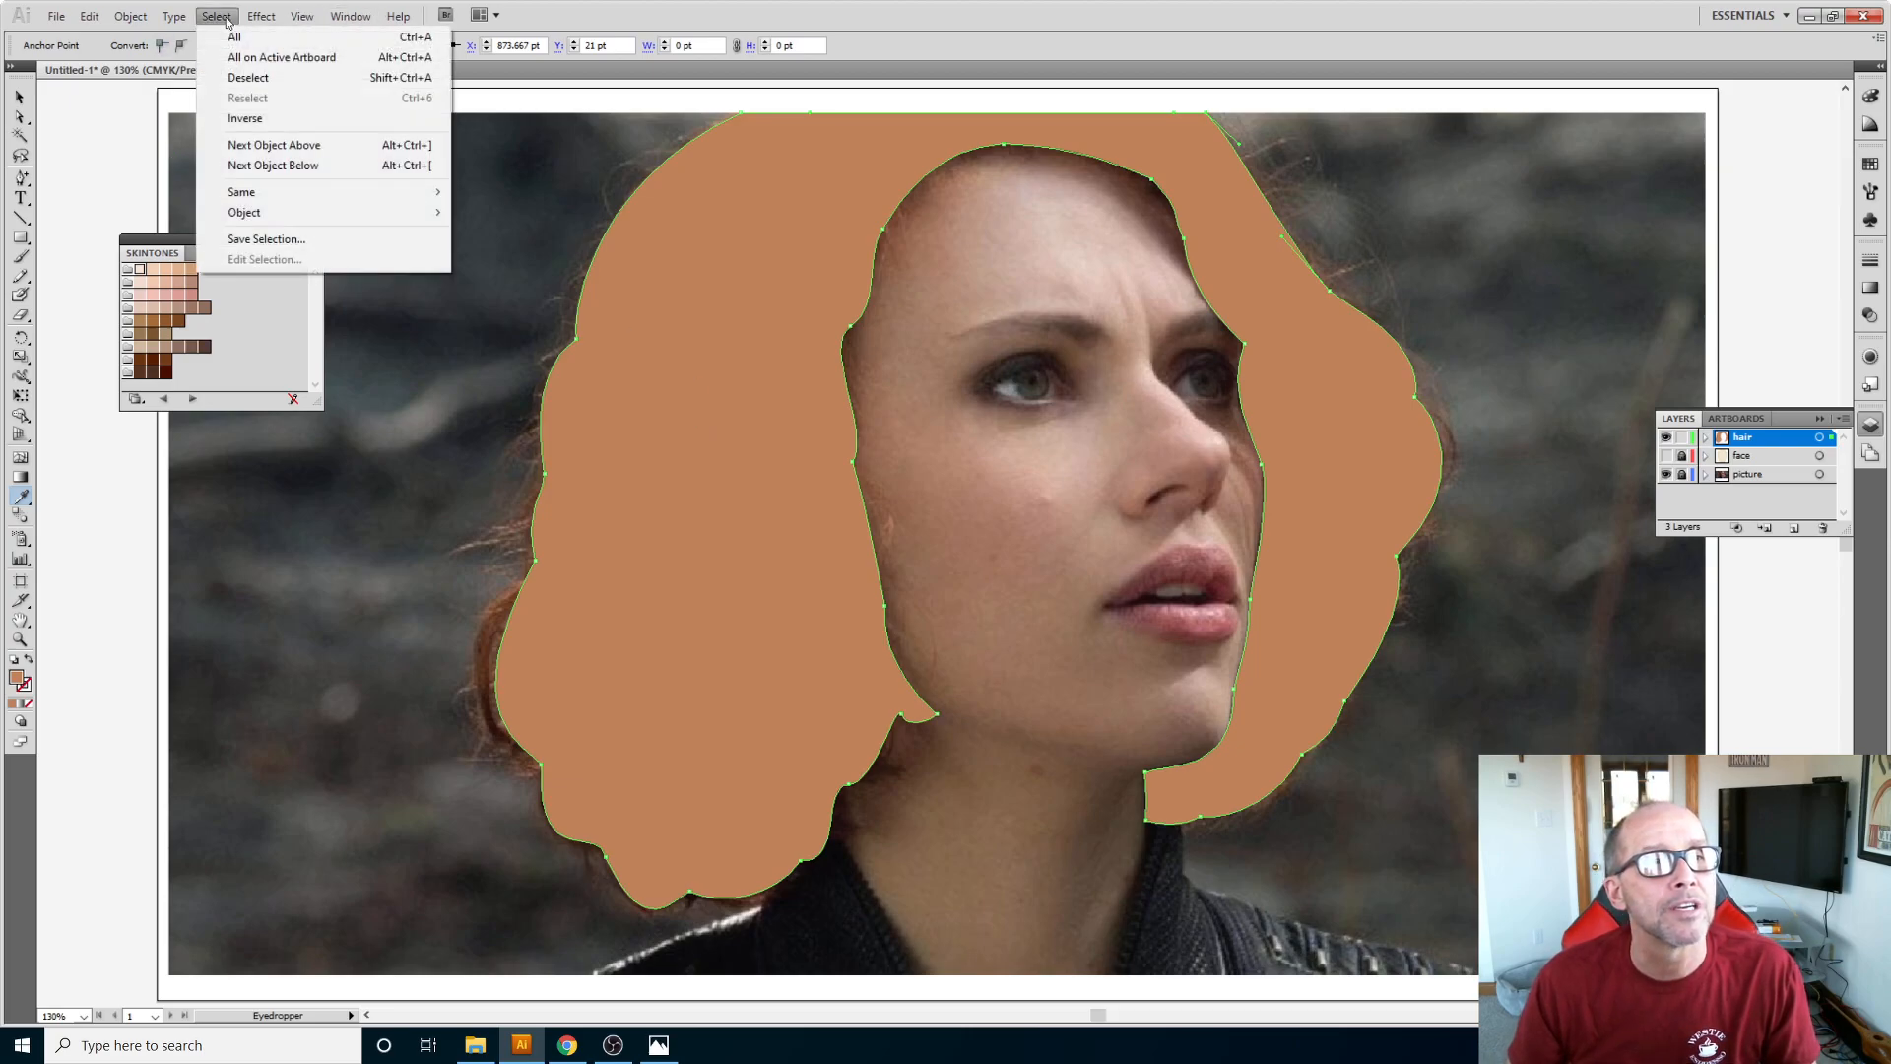
{"action": "left_click", "coordinate": [221, 17]}
{"action": "left_click", "coordinate": [348, 16]}
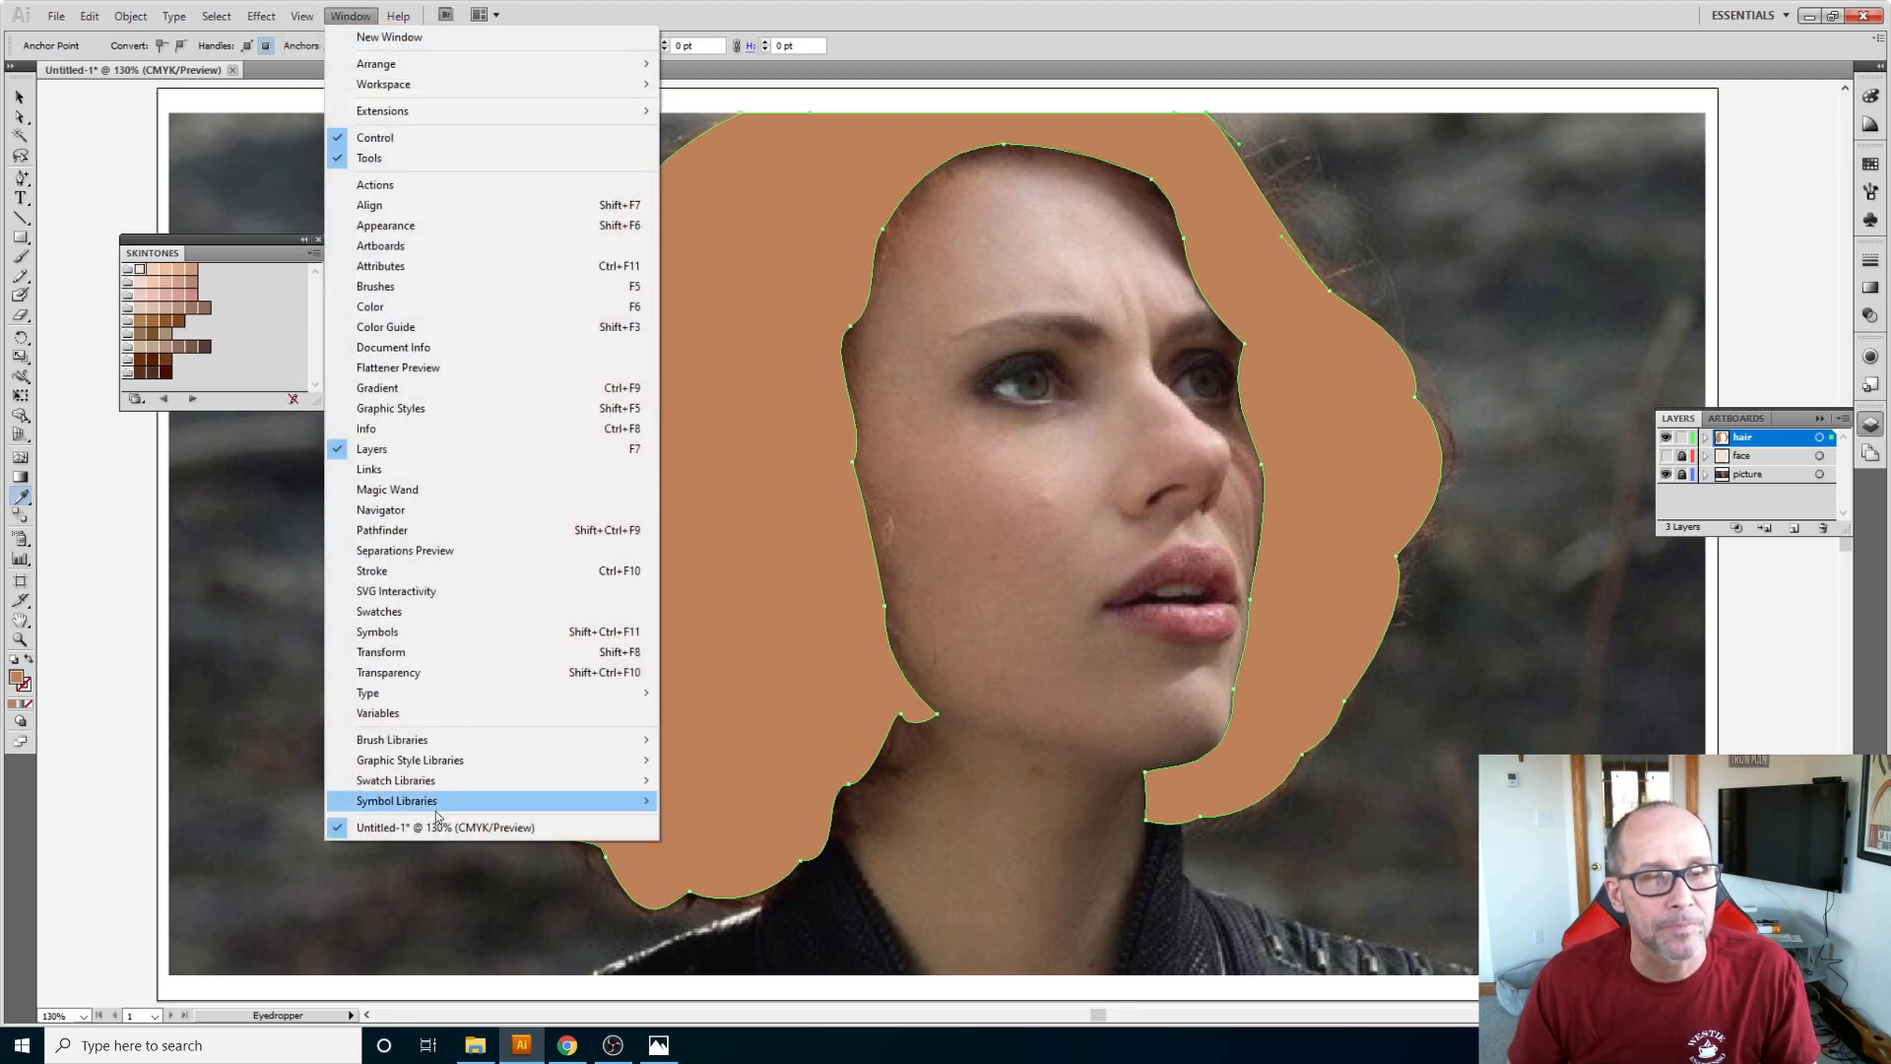
{"action": "mouse_move", "coordinate": [448, 782]}
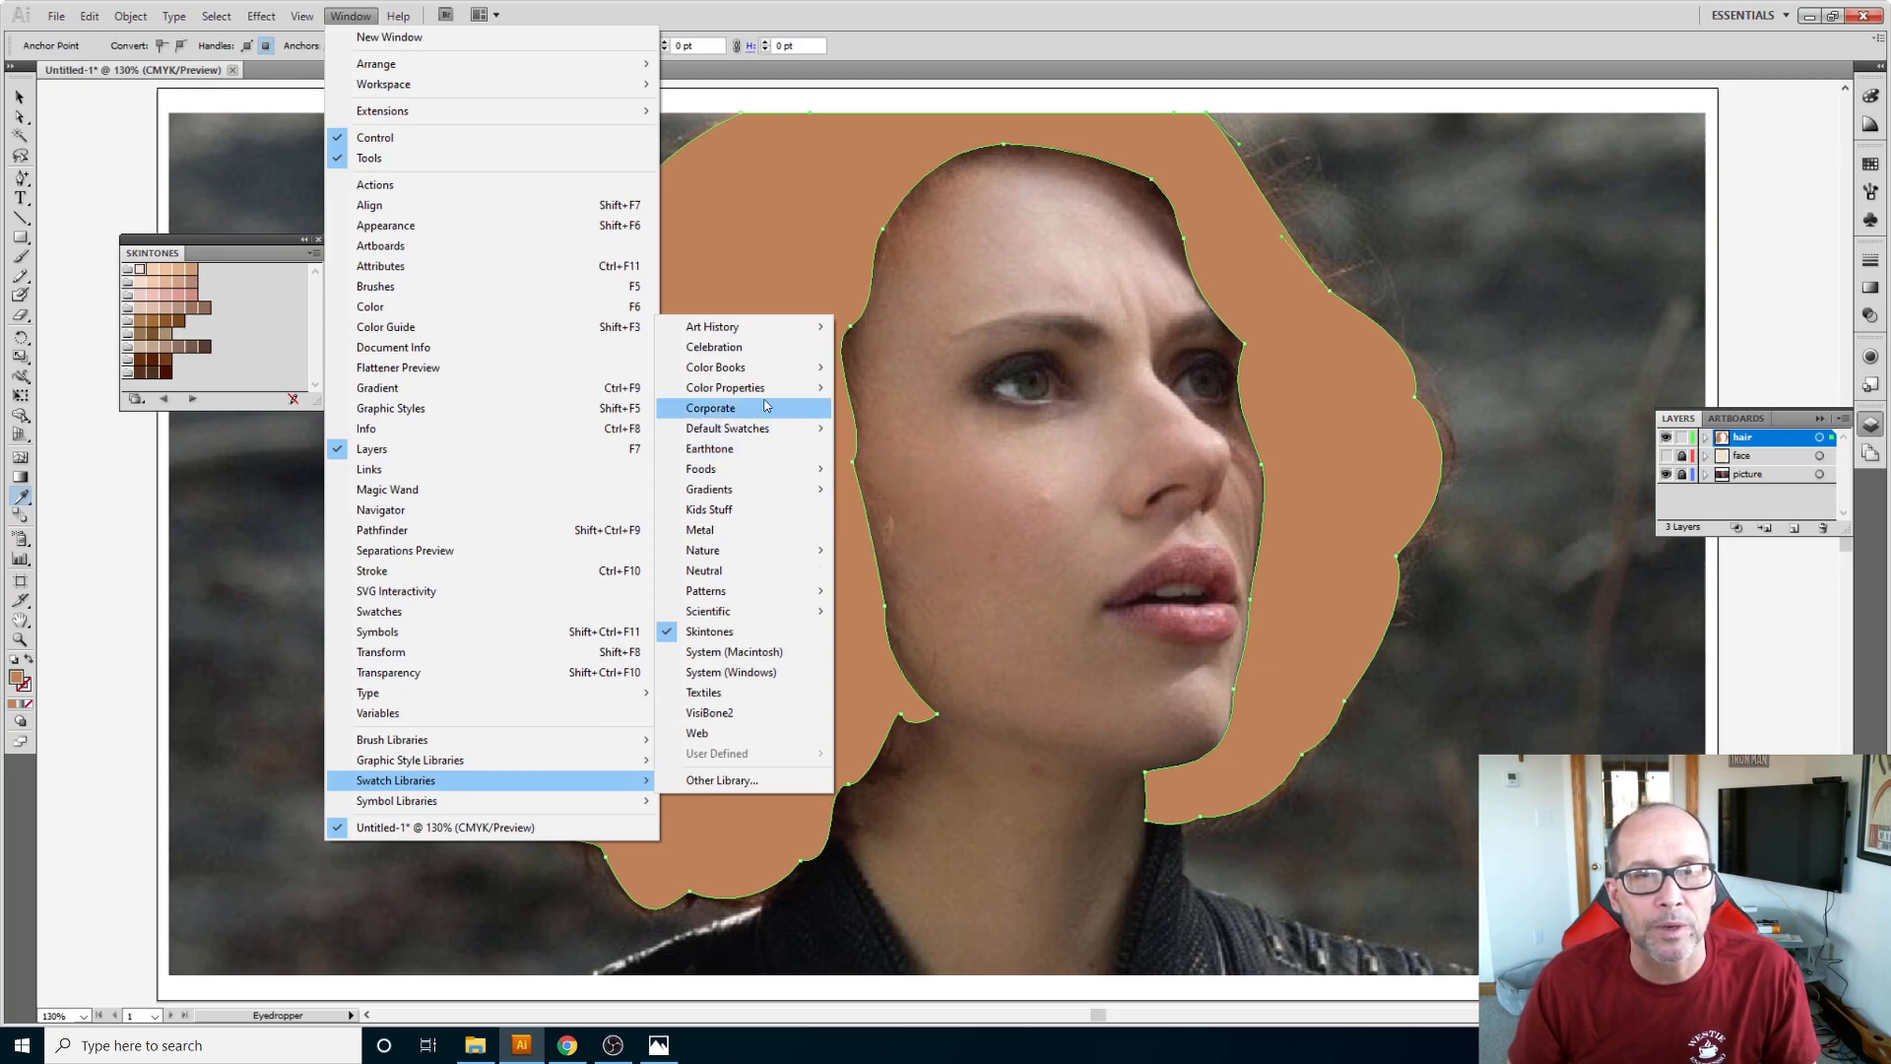
{"action": "mouse_move", "coordinate": [764, 369]}
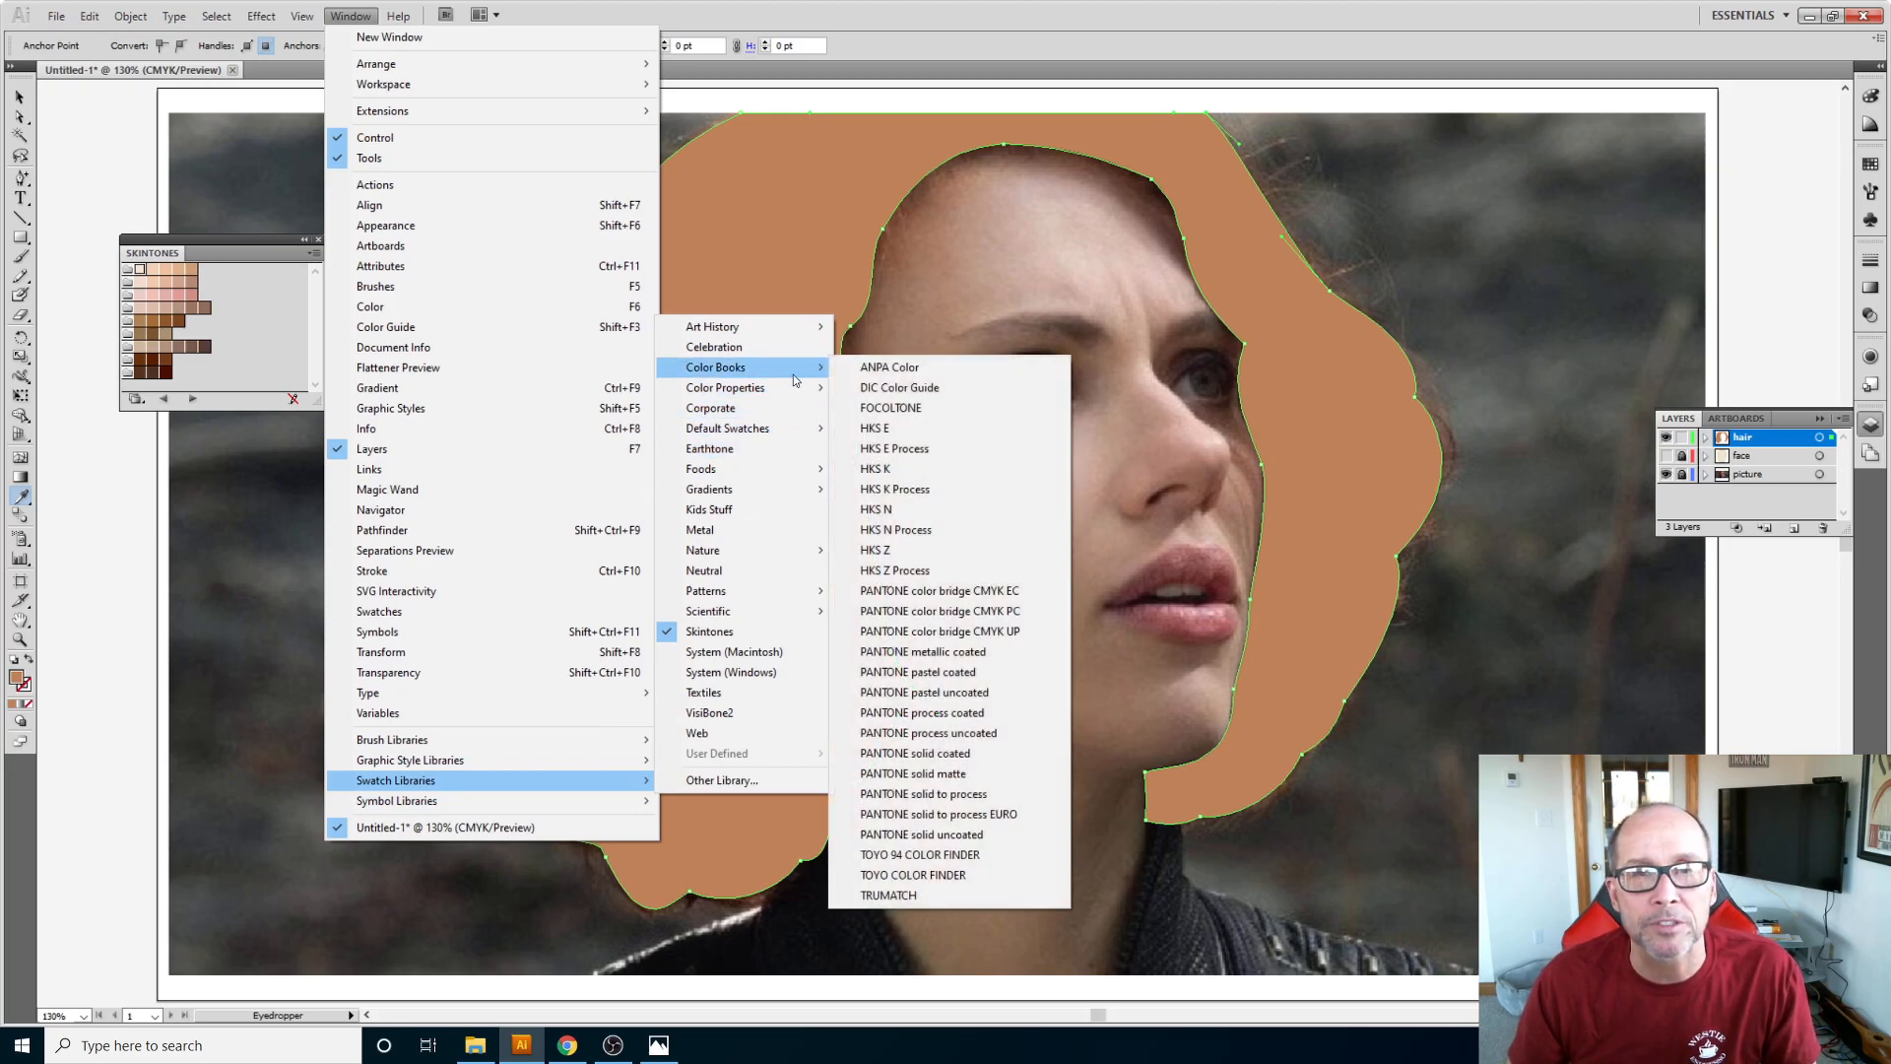
{"action": "left_click", "coordinate": [921, 407]}
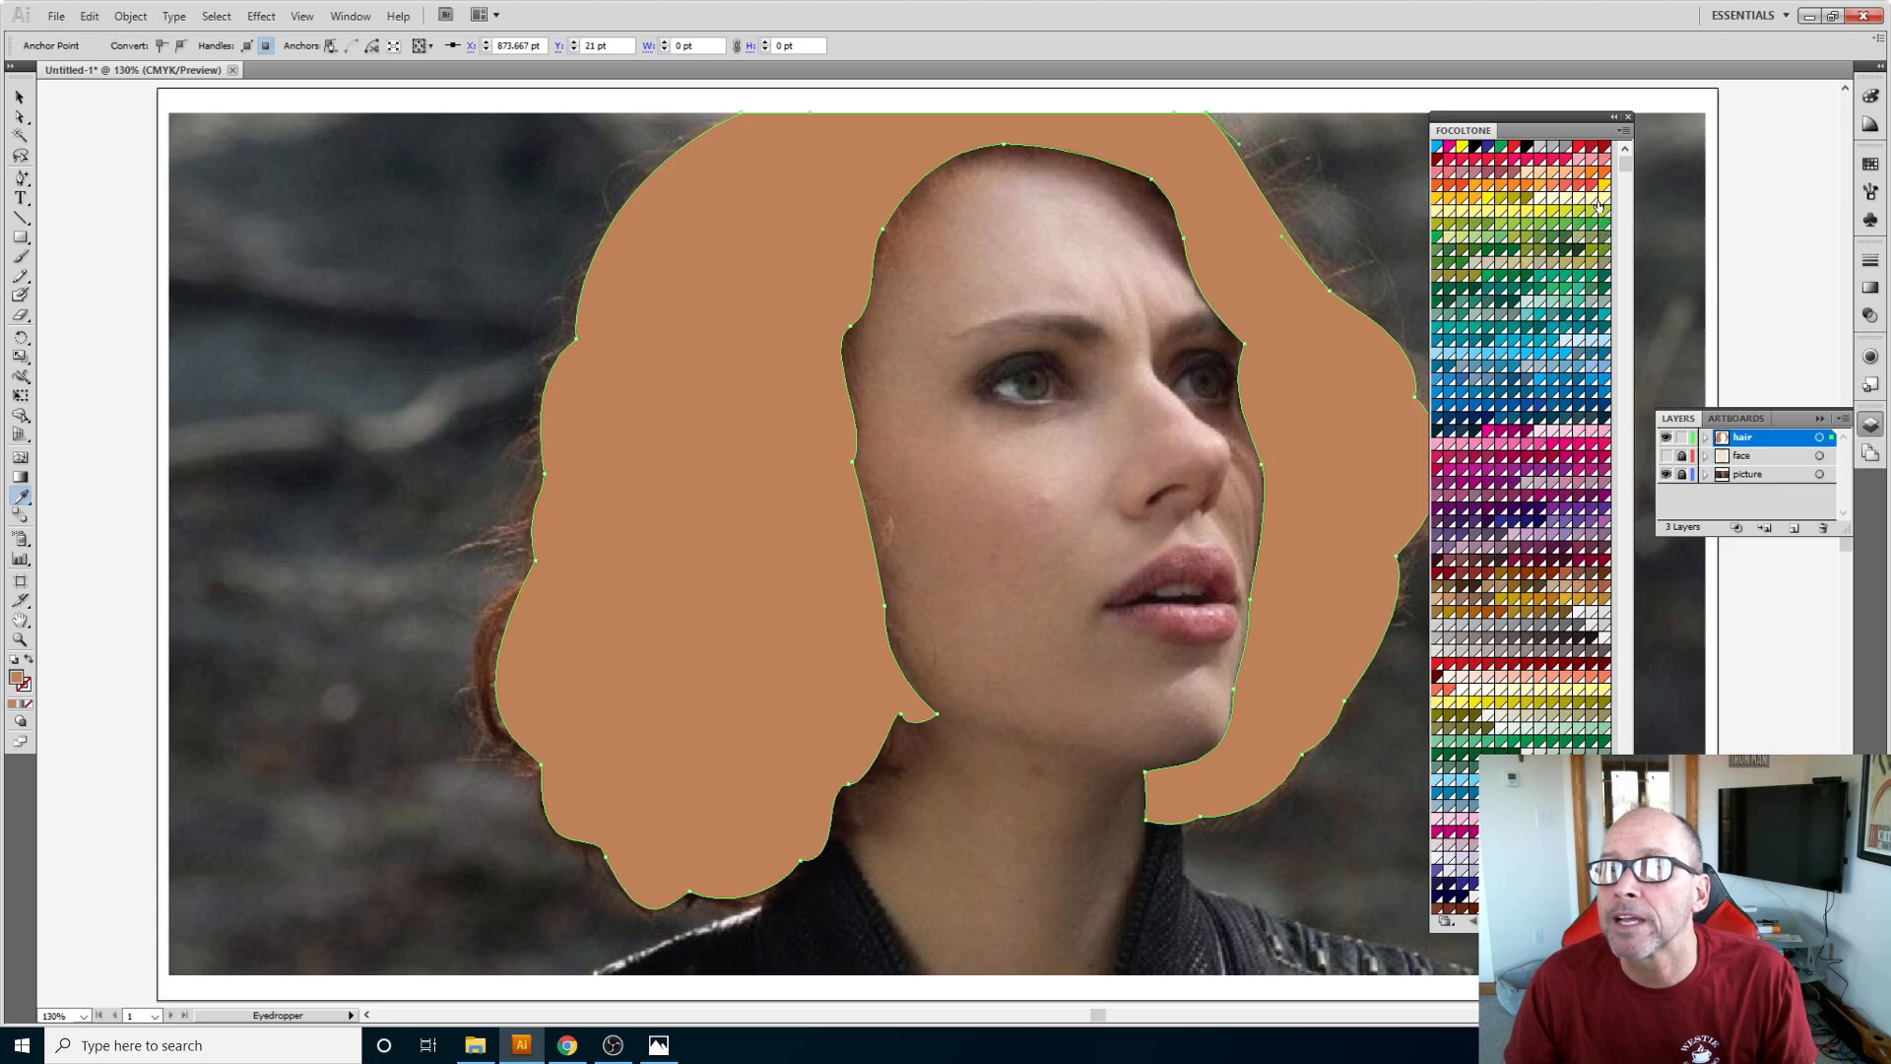
Step: Try several orange FOCOLTONE swatches on the hair shape and fill it with a bright red-orange one
{"action": "left_click", "coordinate": [1462, 186]}
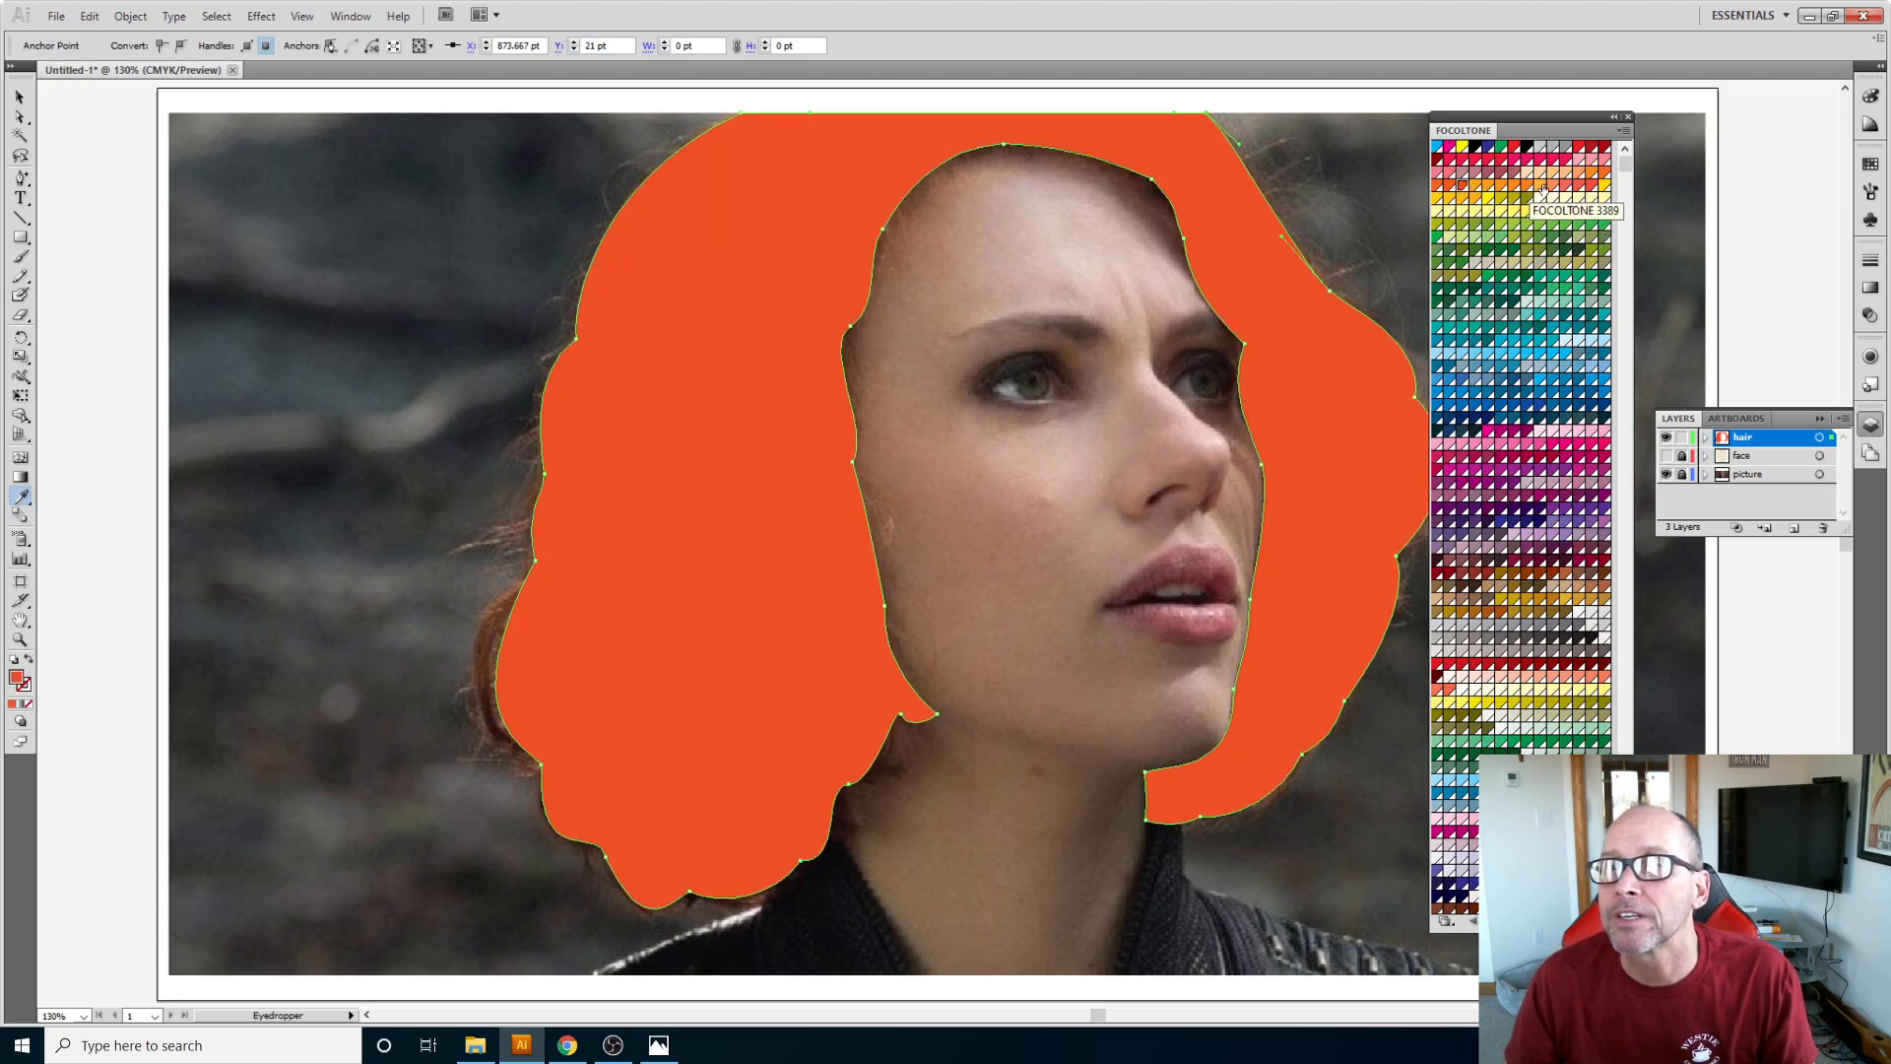
{"action": "left_click", "coordinate": [1580, 175]}
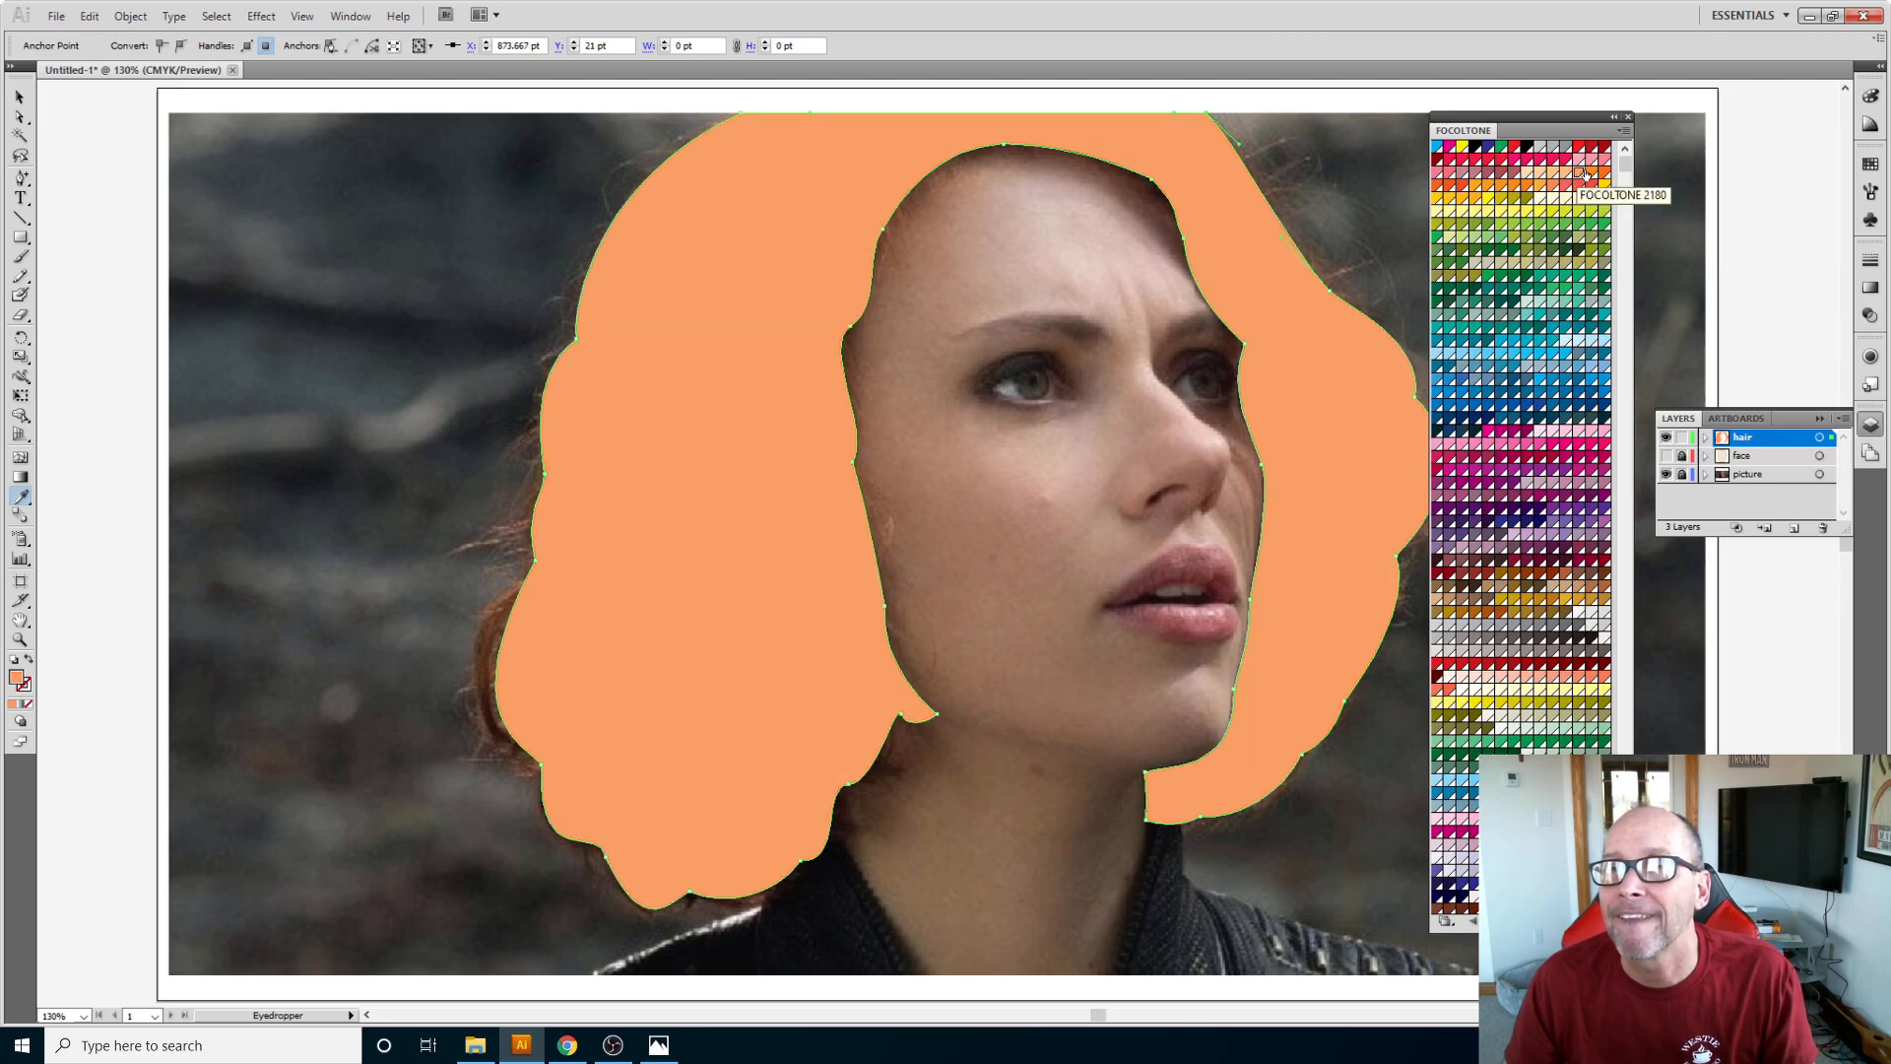
{"action": "left_click", "coordinate": [1592, 175]}
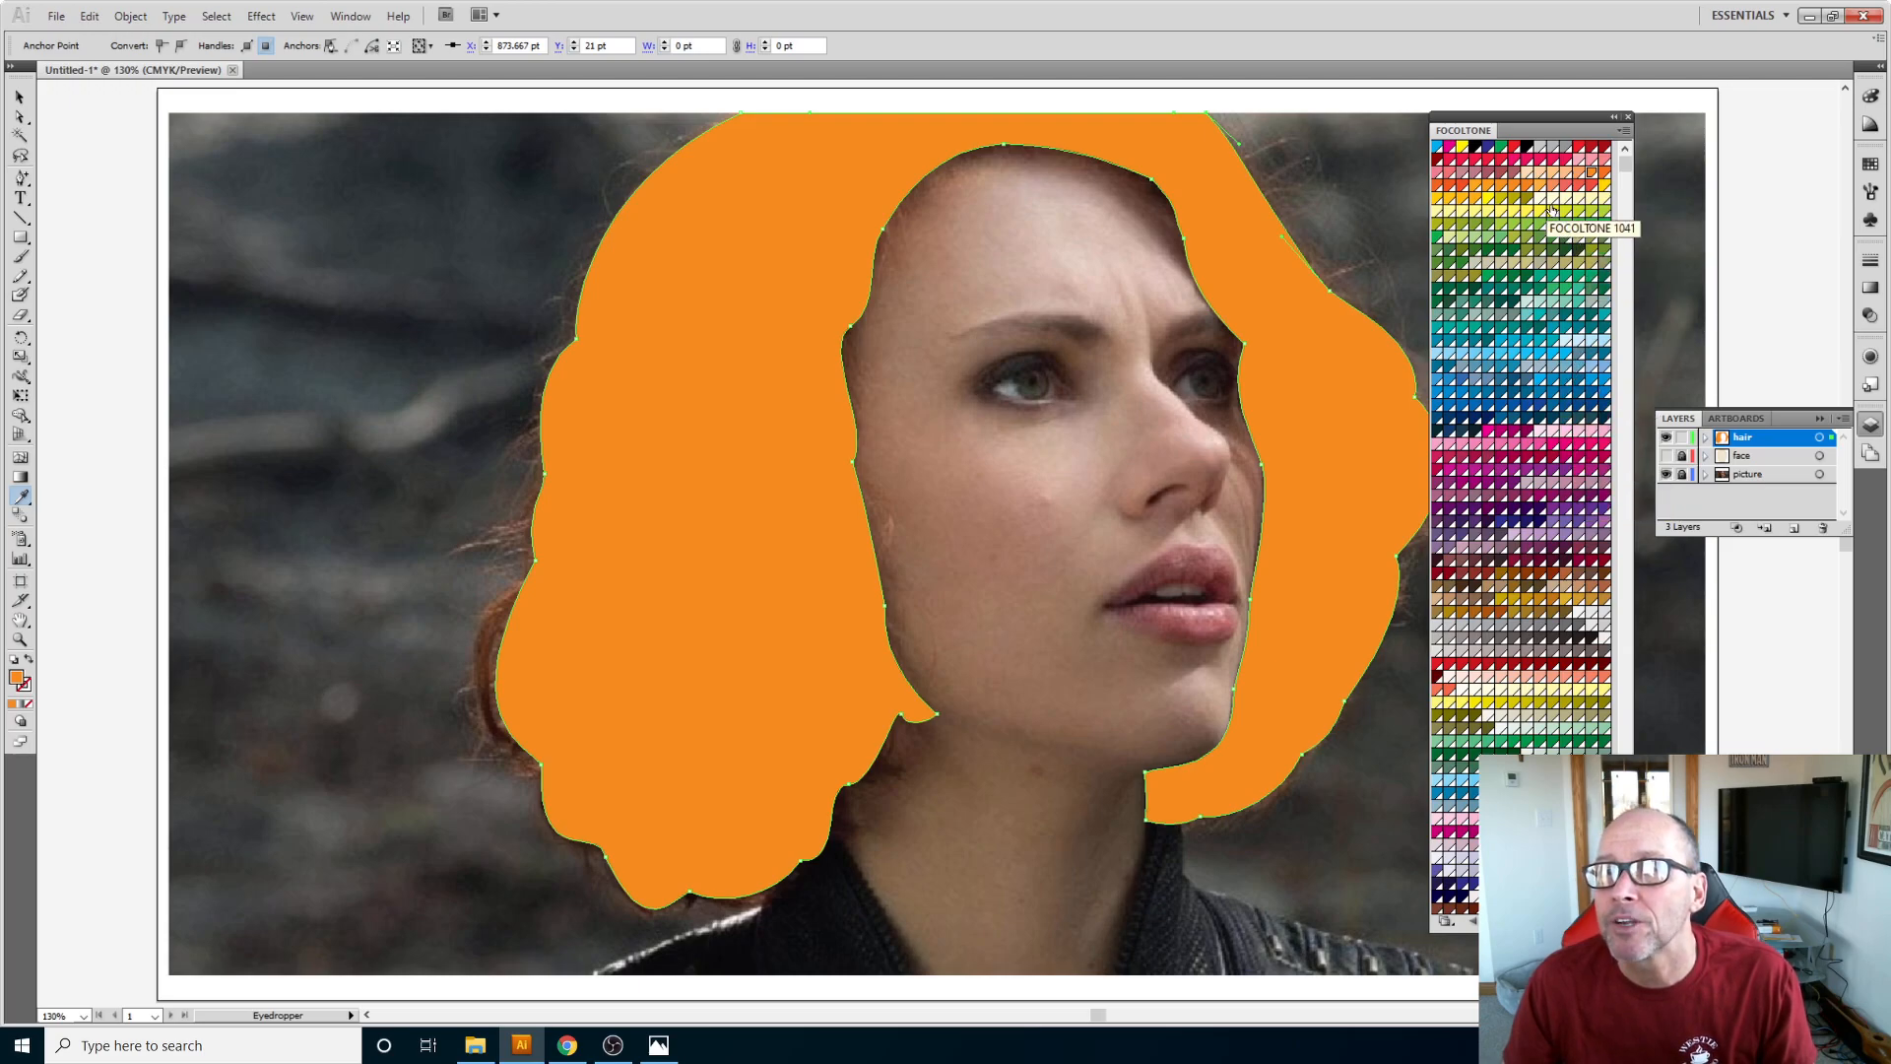
{"action": "left_click", "coordinate": [1438, 185]}
{"action": "left_click", "coordinate": [1447, 186]}
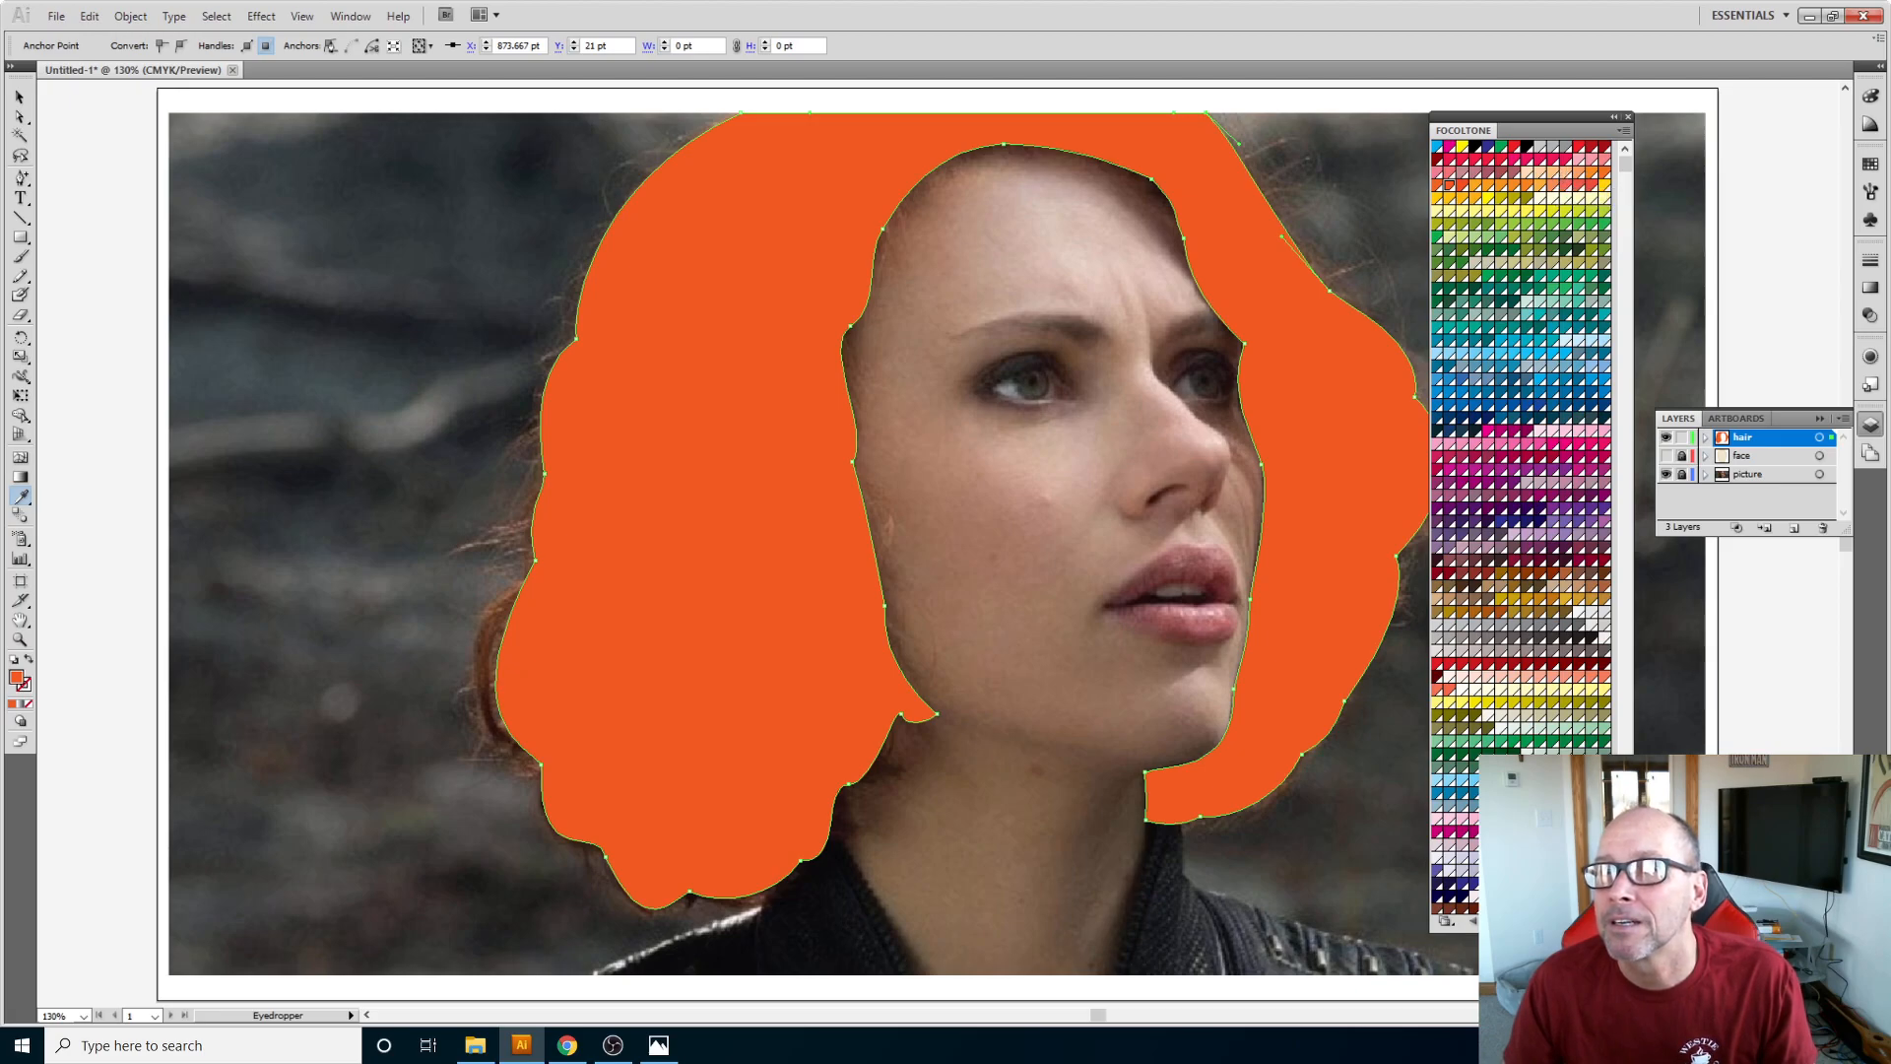
Step: Change the hair shape's fill to a darker burnt orange (C 17.57, M 84.89, Y 100, K 6.91) and deselect the shape
{"action": "left_click", "coordinate": [1871, 95]}
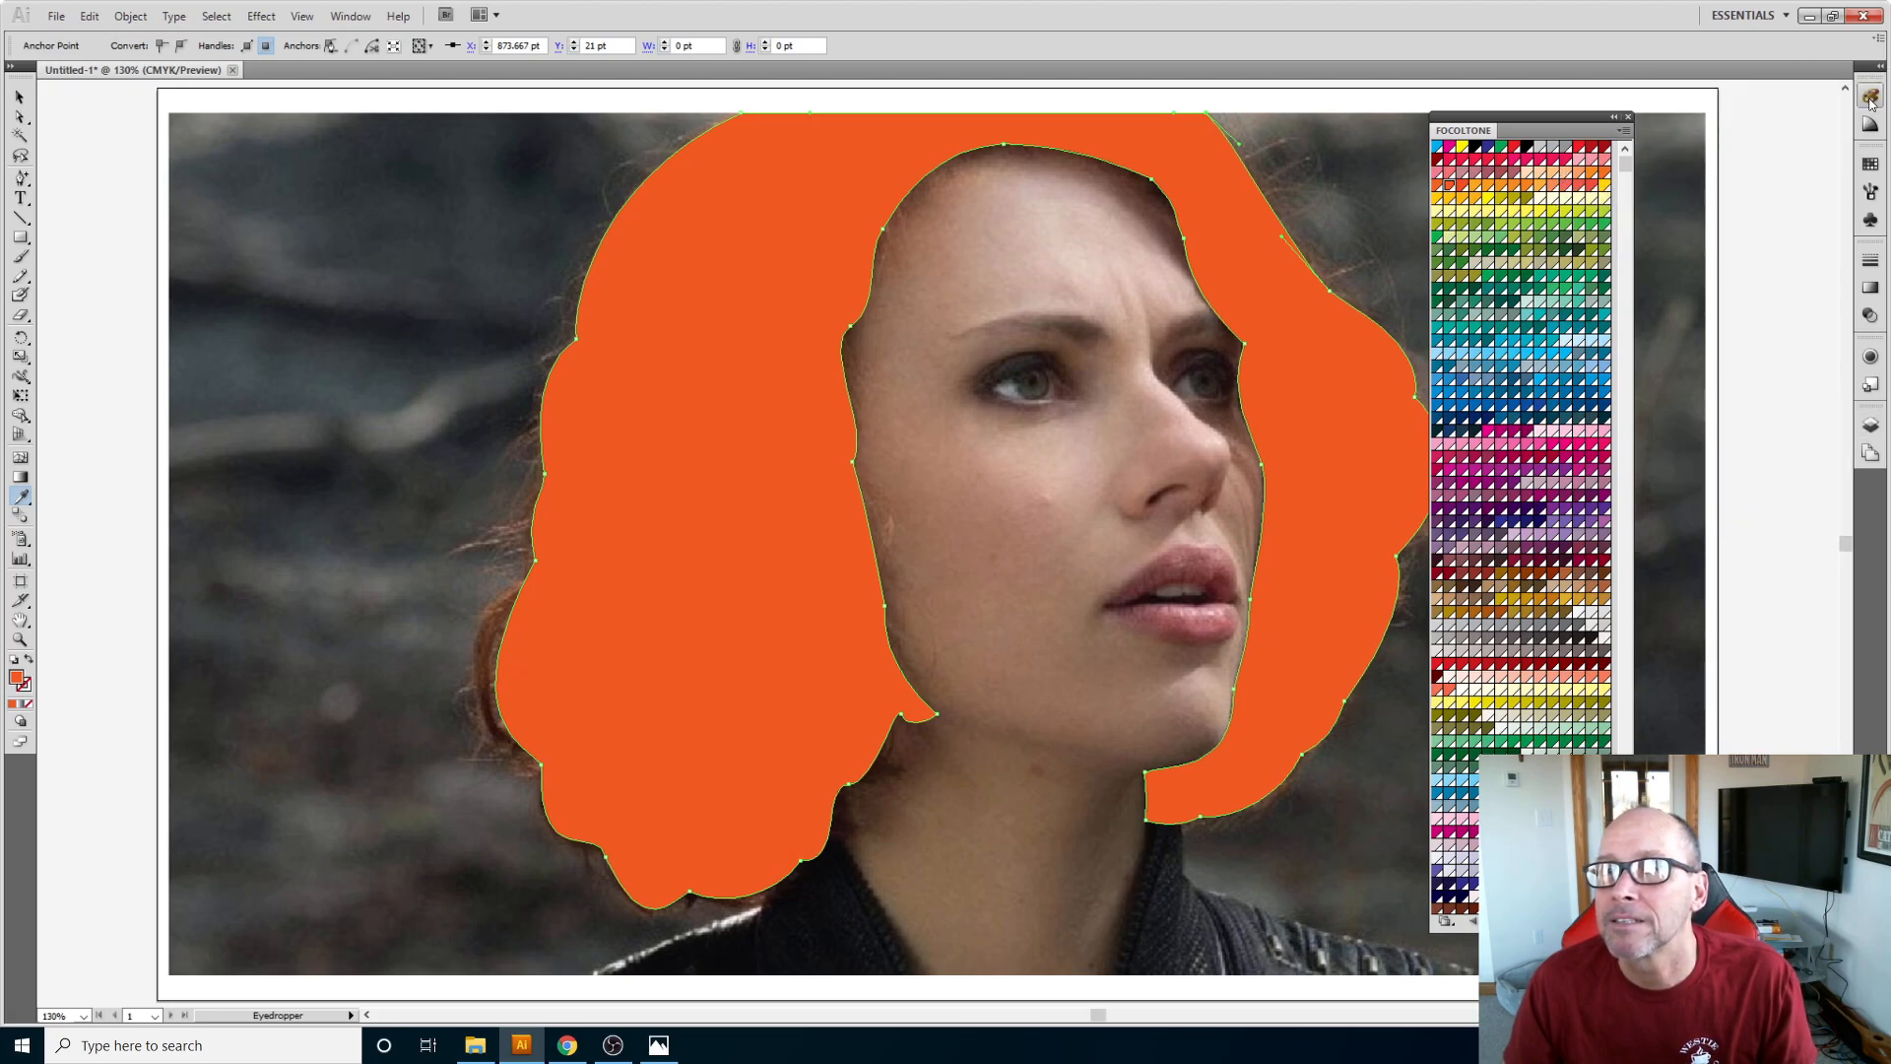
{"action": "left_click", "coordinate": [1871, 96]}
{"action": "left_click", "coordinate": [1871, 95]}
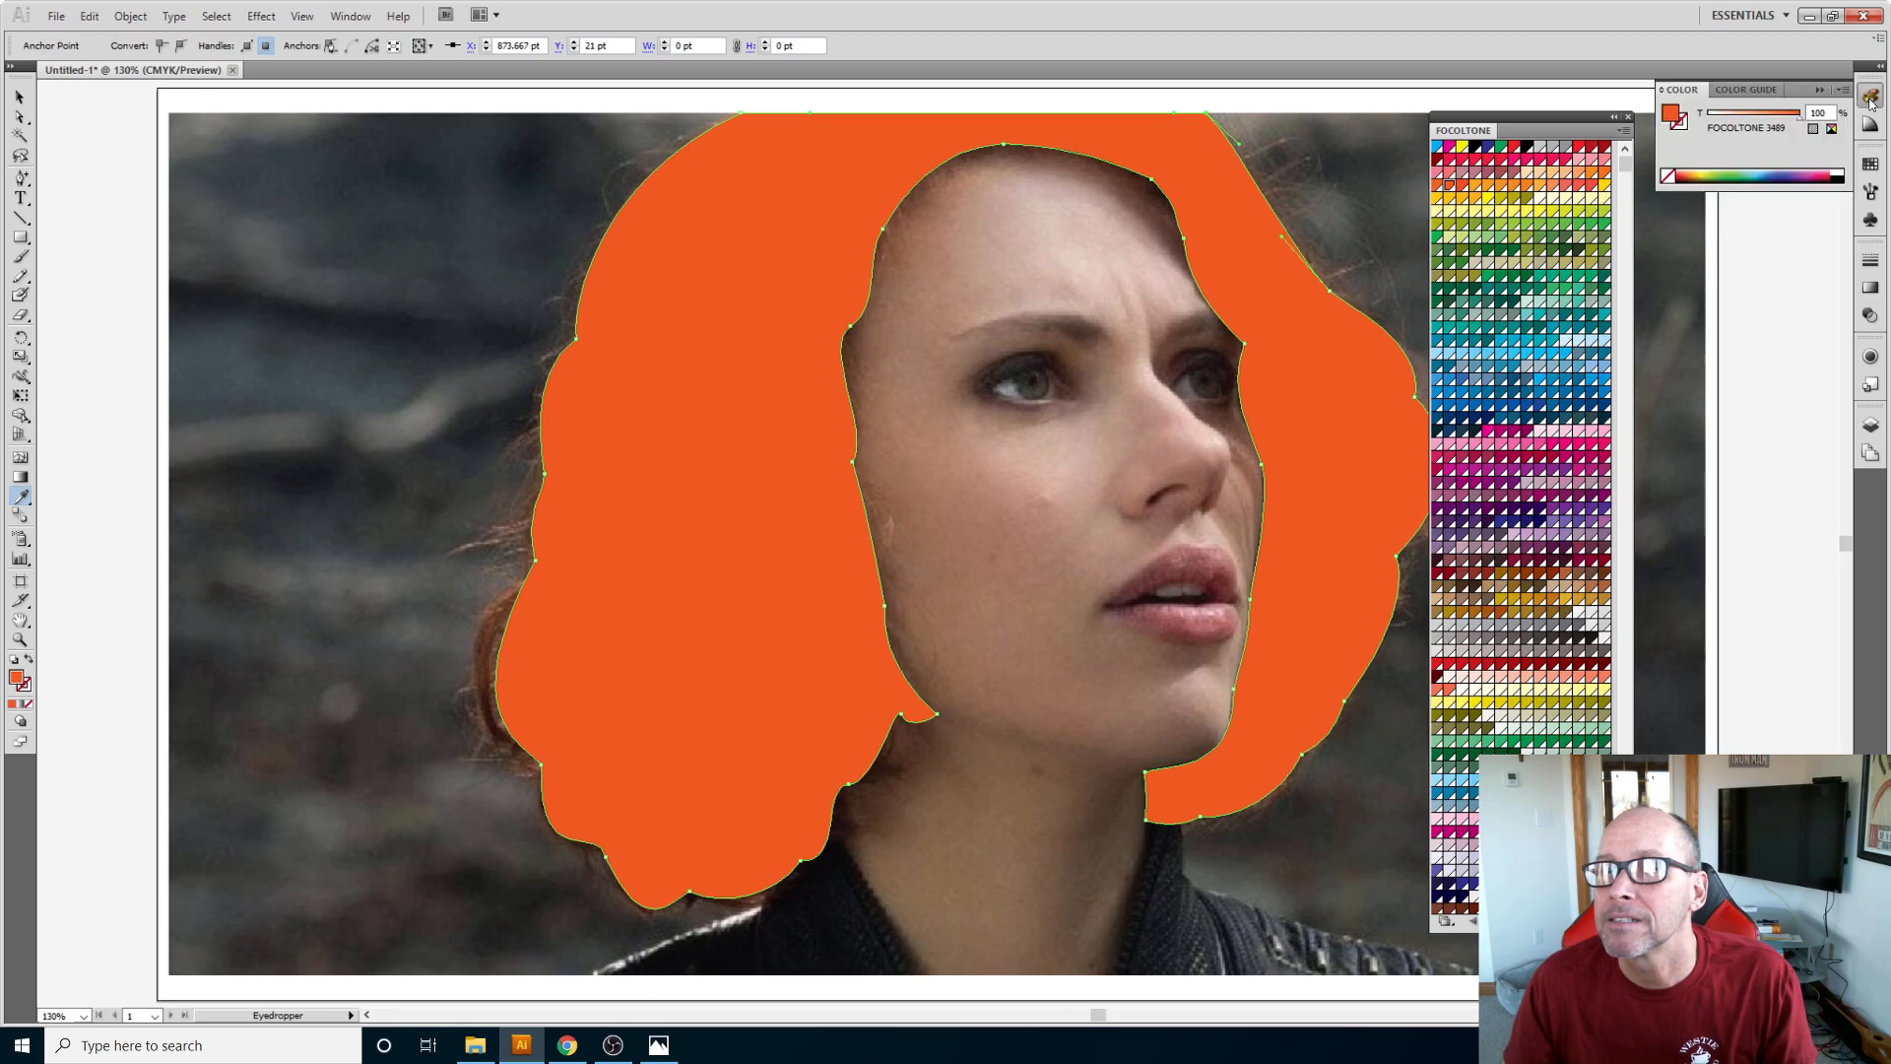
{"action": "double_click", "coordinate": [1672, 116]}
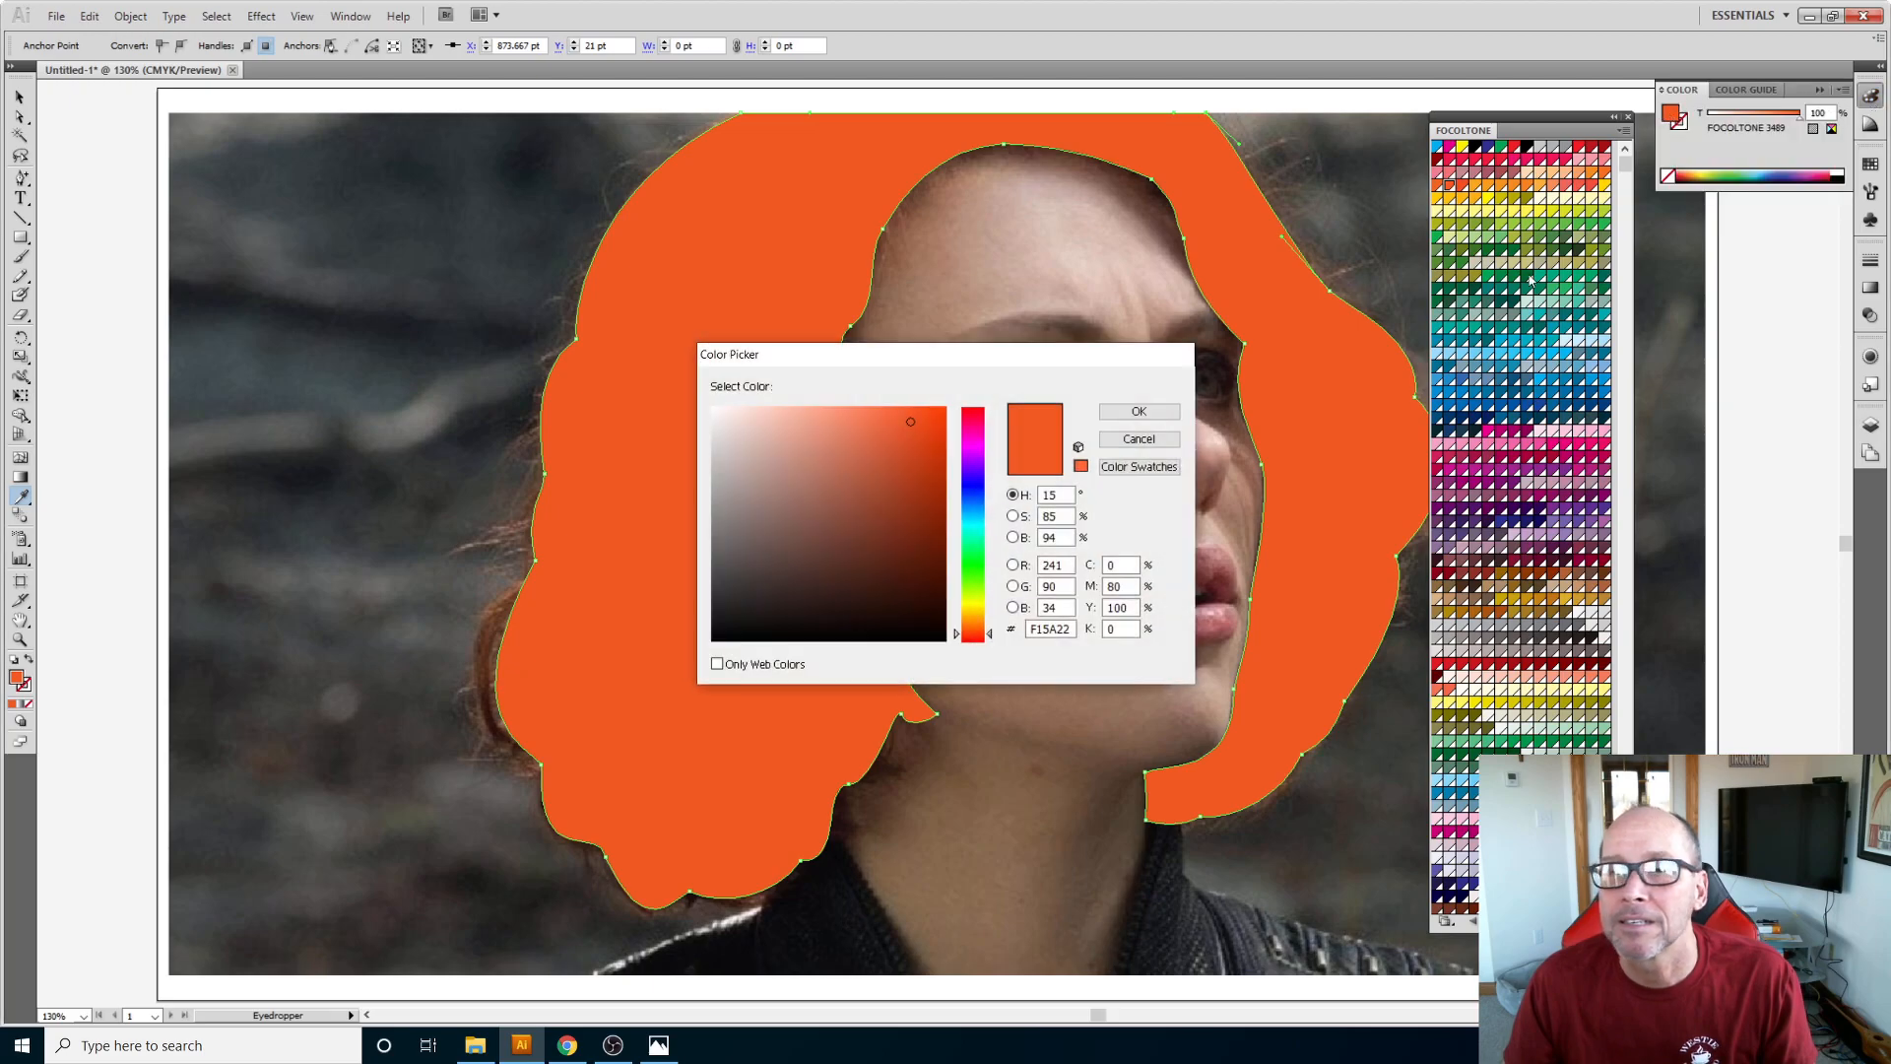
{"action": "left_click", "coordinate": [867, 430]}
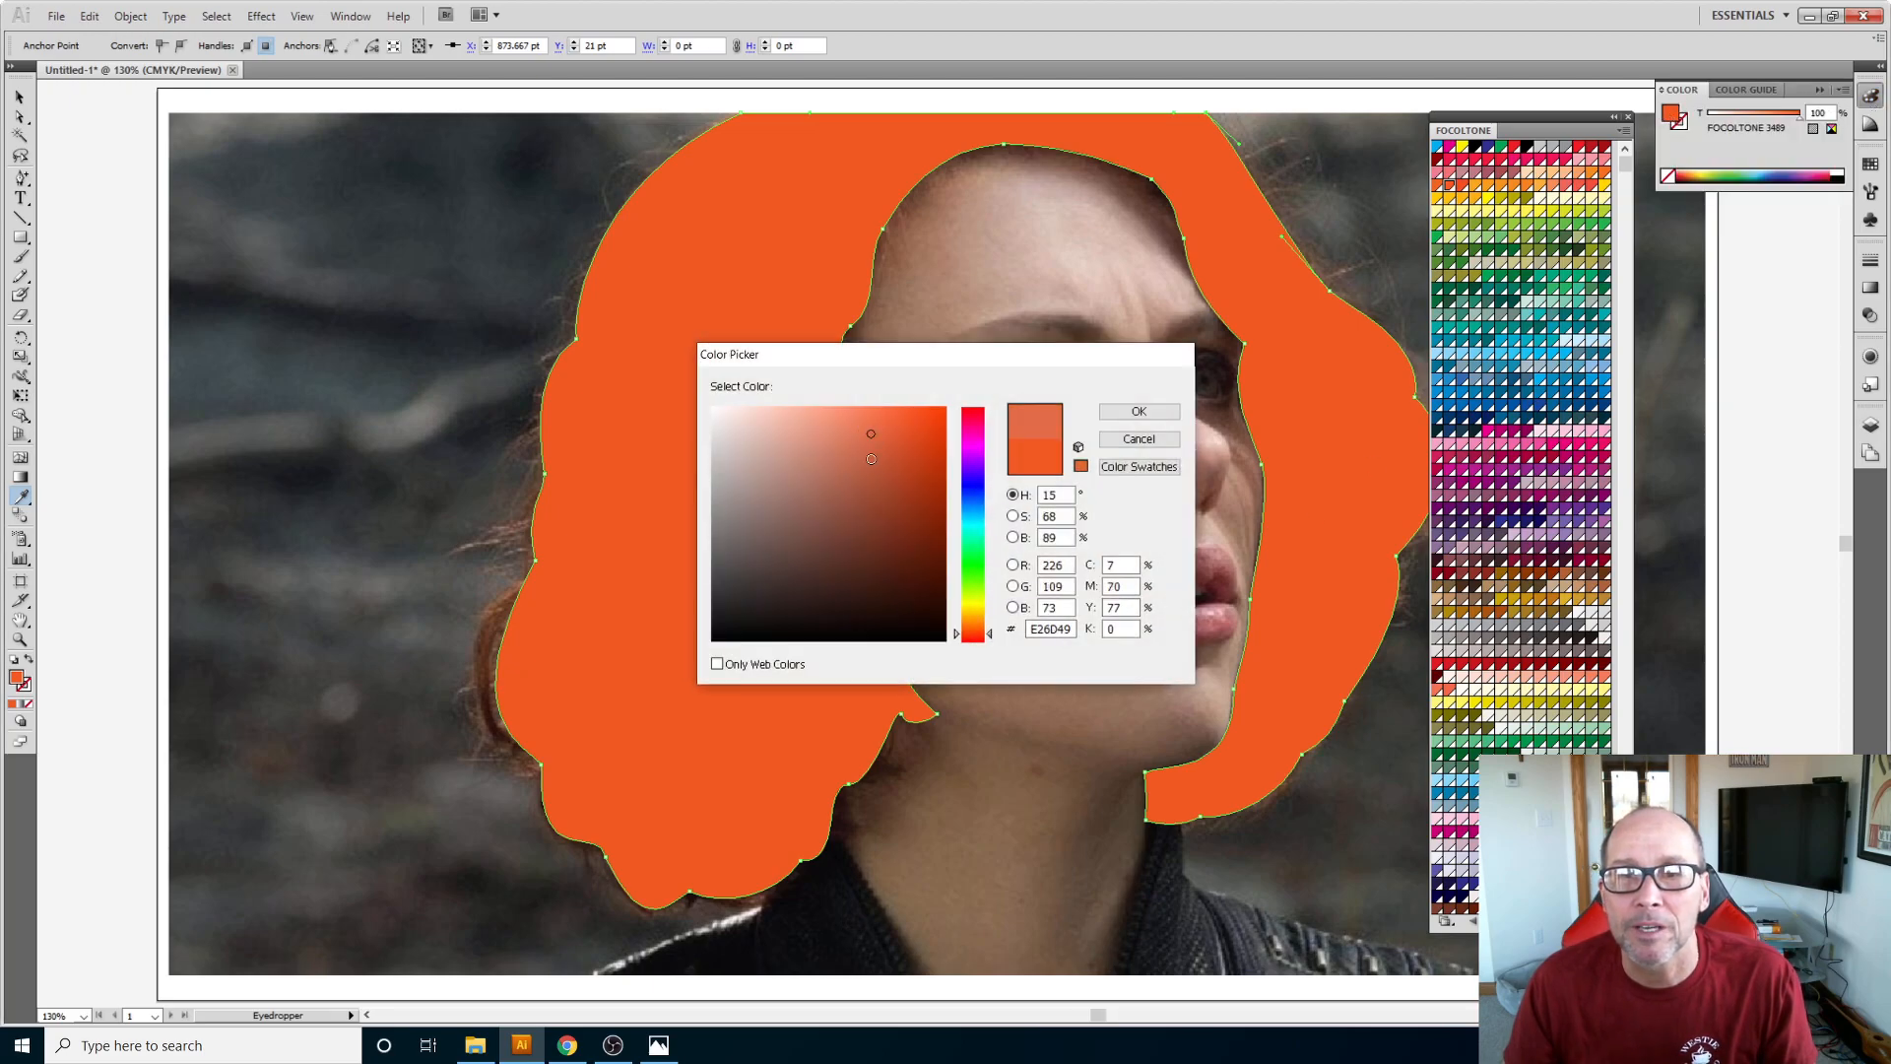
{"action": "left_click", "coordinate": [880, 465]}
{"action": "left_click", "coordinate": [894, 476]}
{"action": "left_click", "coordinate": [908, 462]}
{"action": "left_click", "coordinate": [1133, 412]}
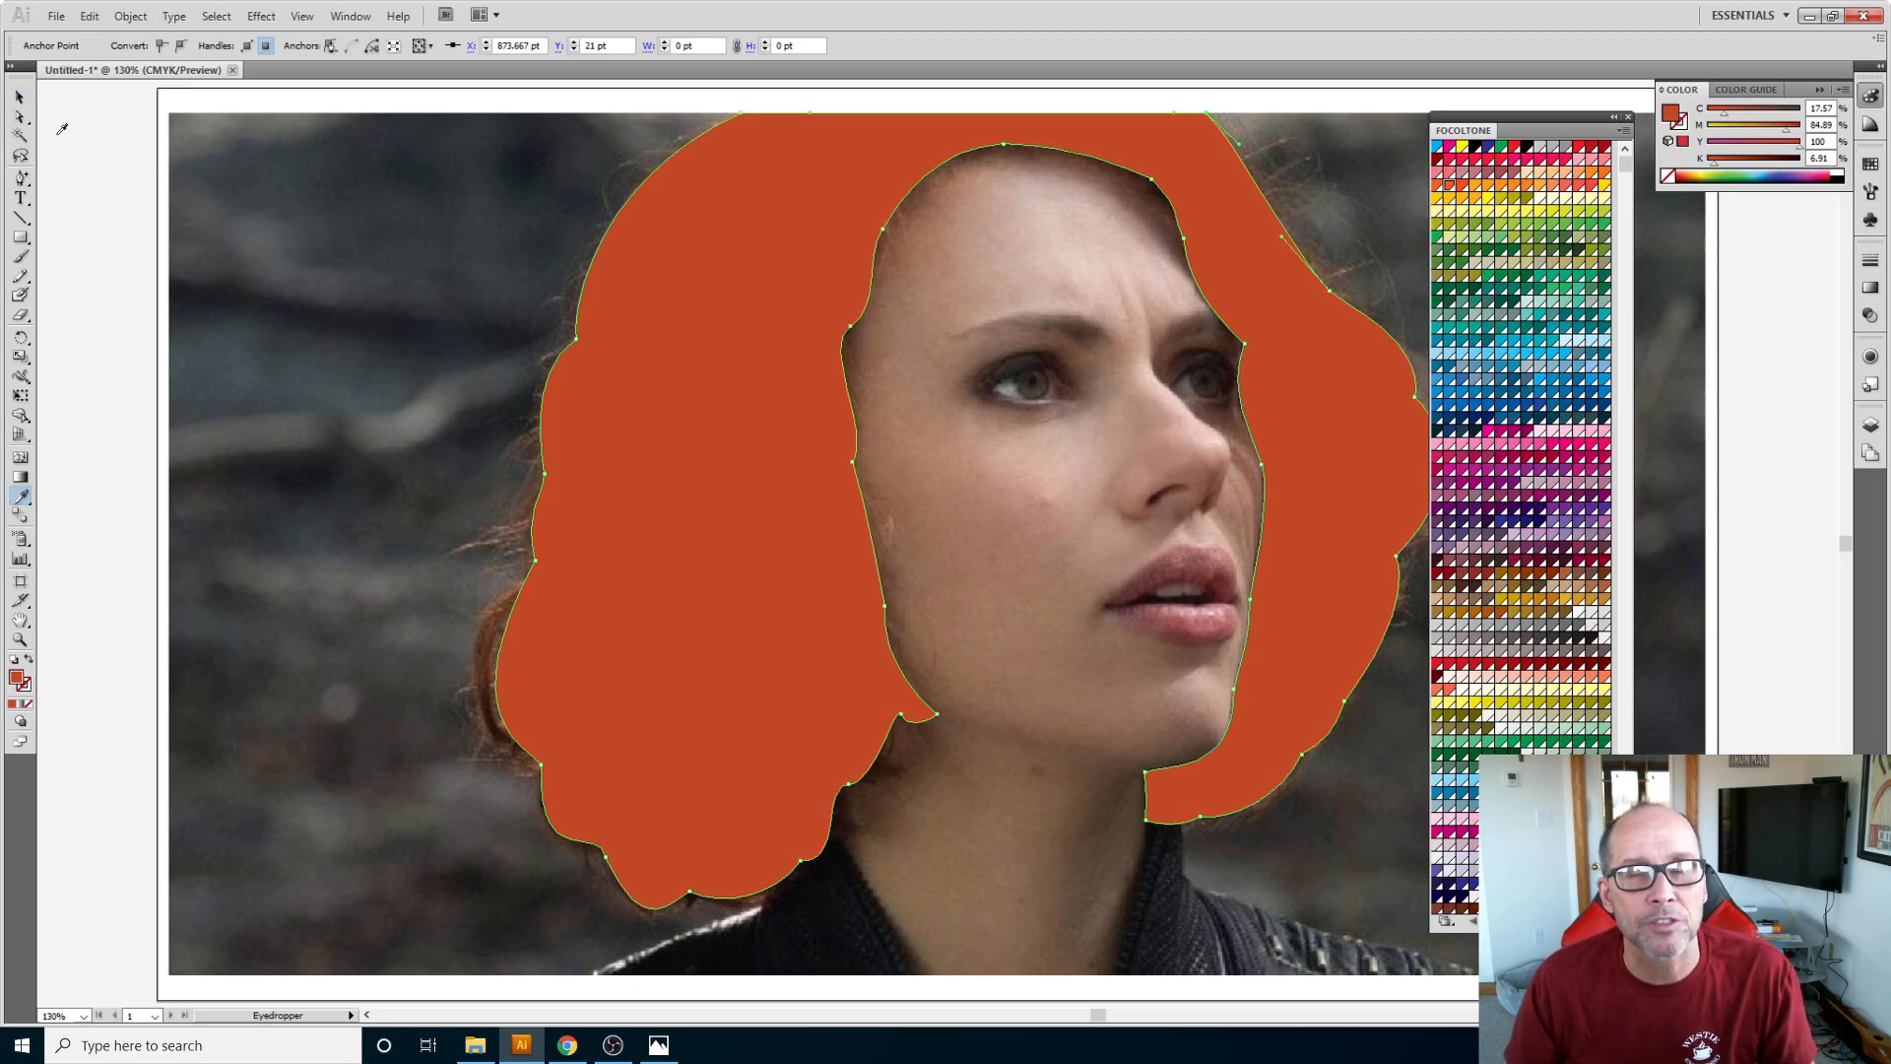
{"action": "left_click", "coordinate": [20, 99]}
{"action": "left_click", "coordinate": [311, 338]}
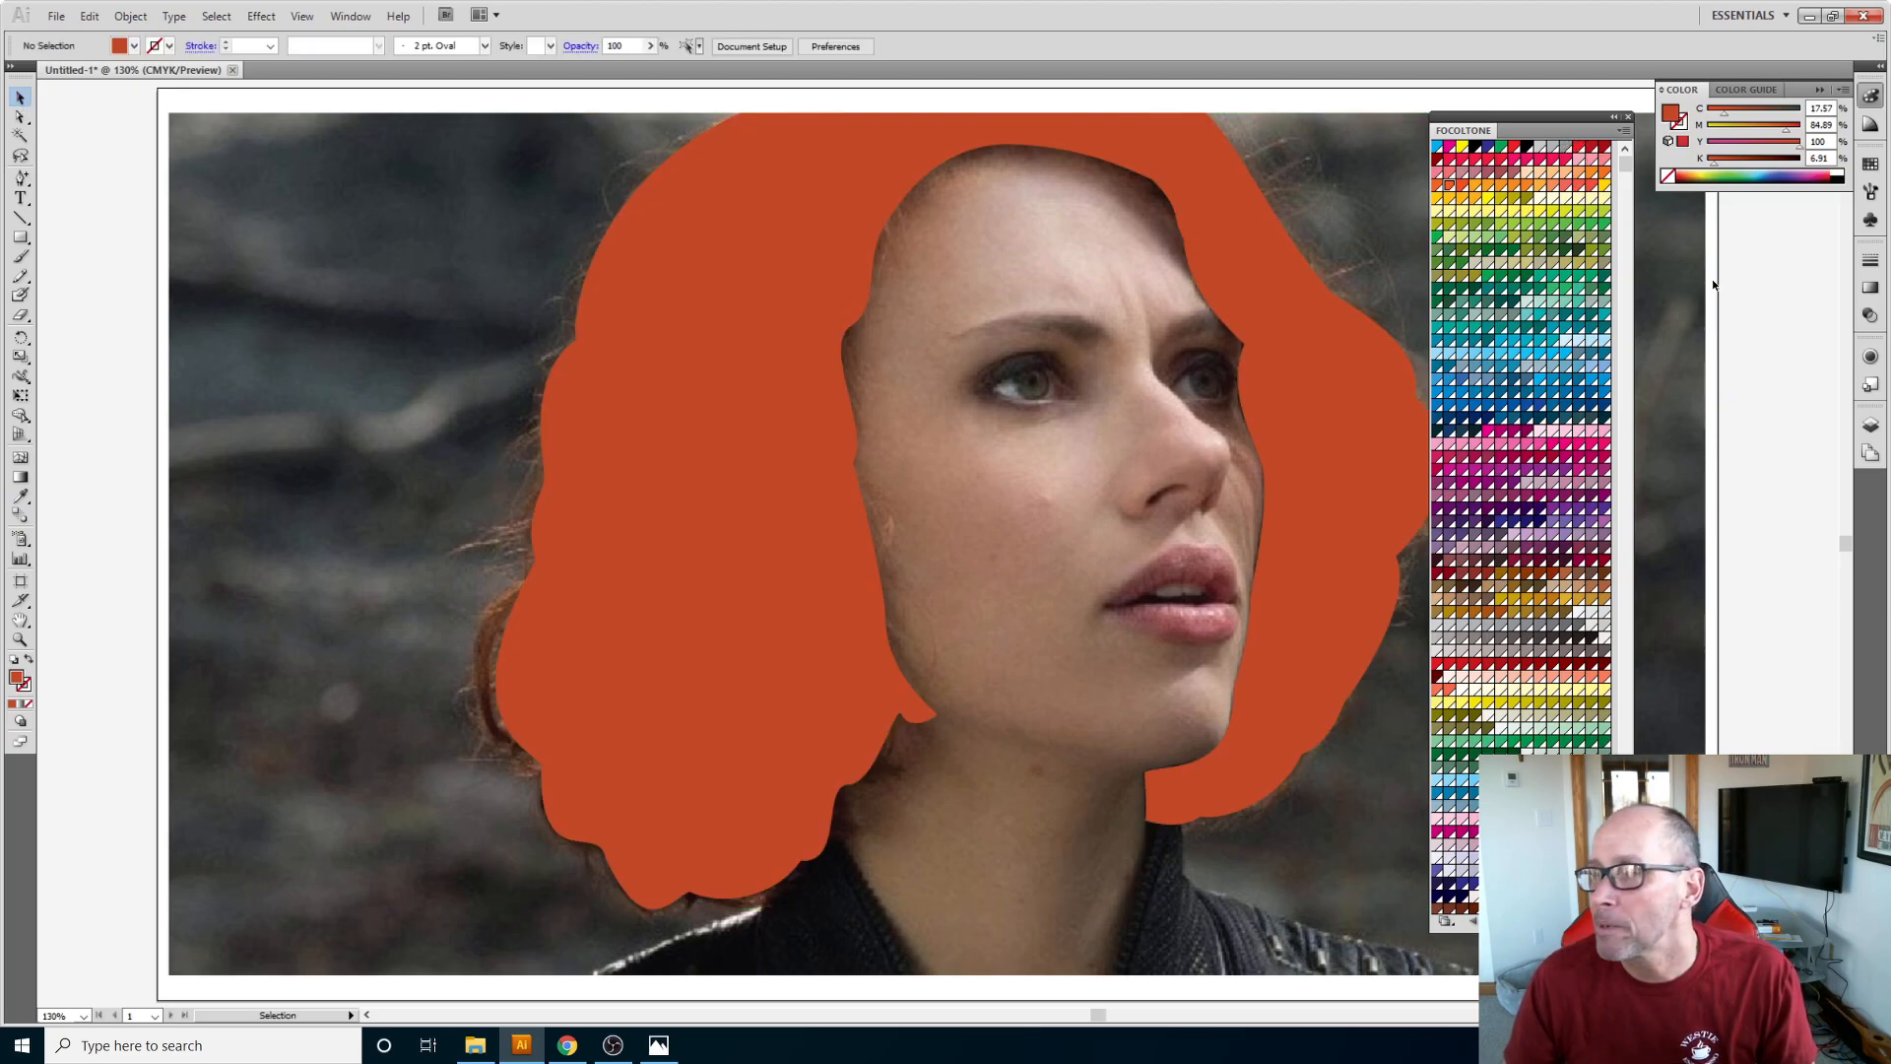
Step: Show the face layer and hide the picture layer to review the hair and face shapes without the photo
{"action": "left_click", "coordinate": [1872, 424]}
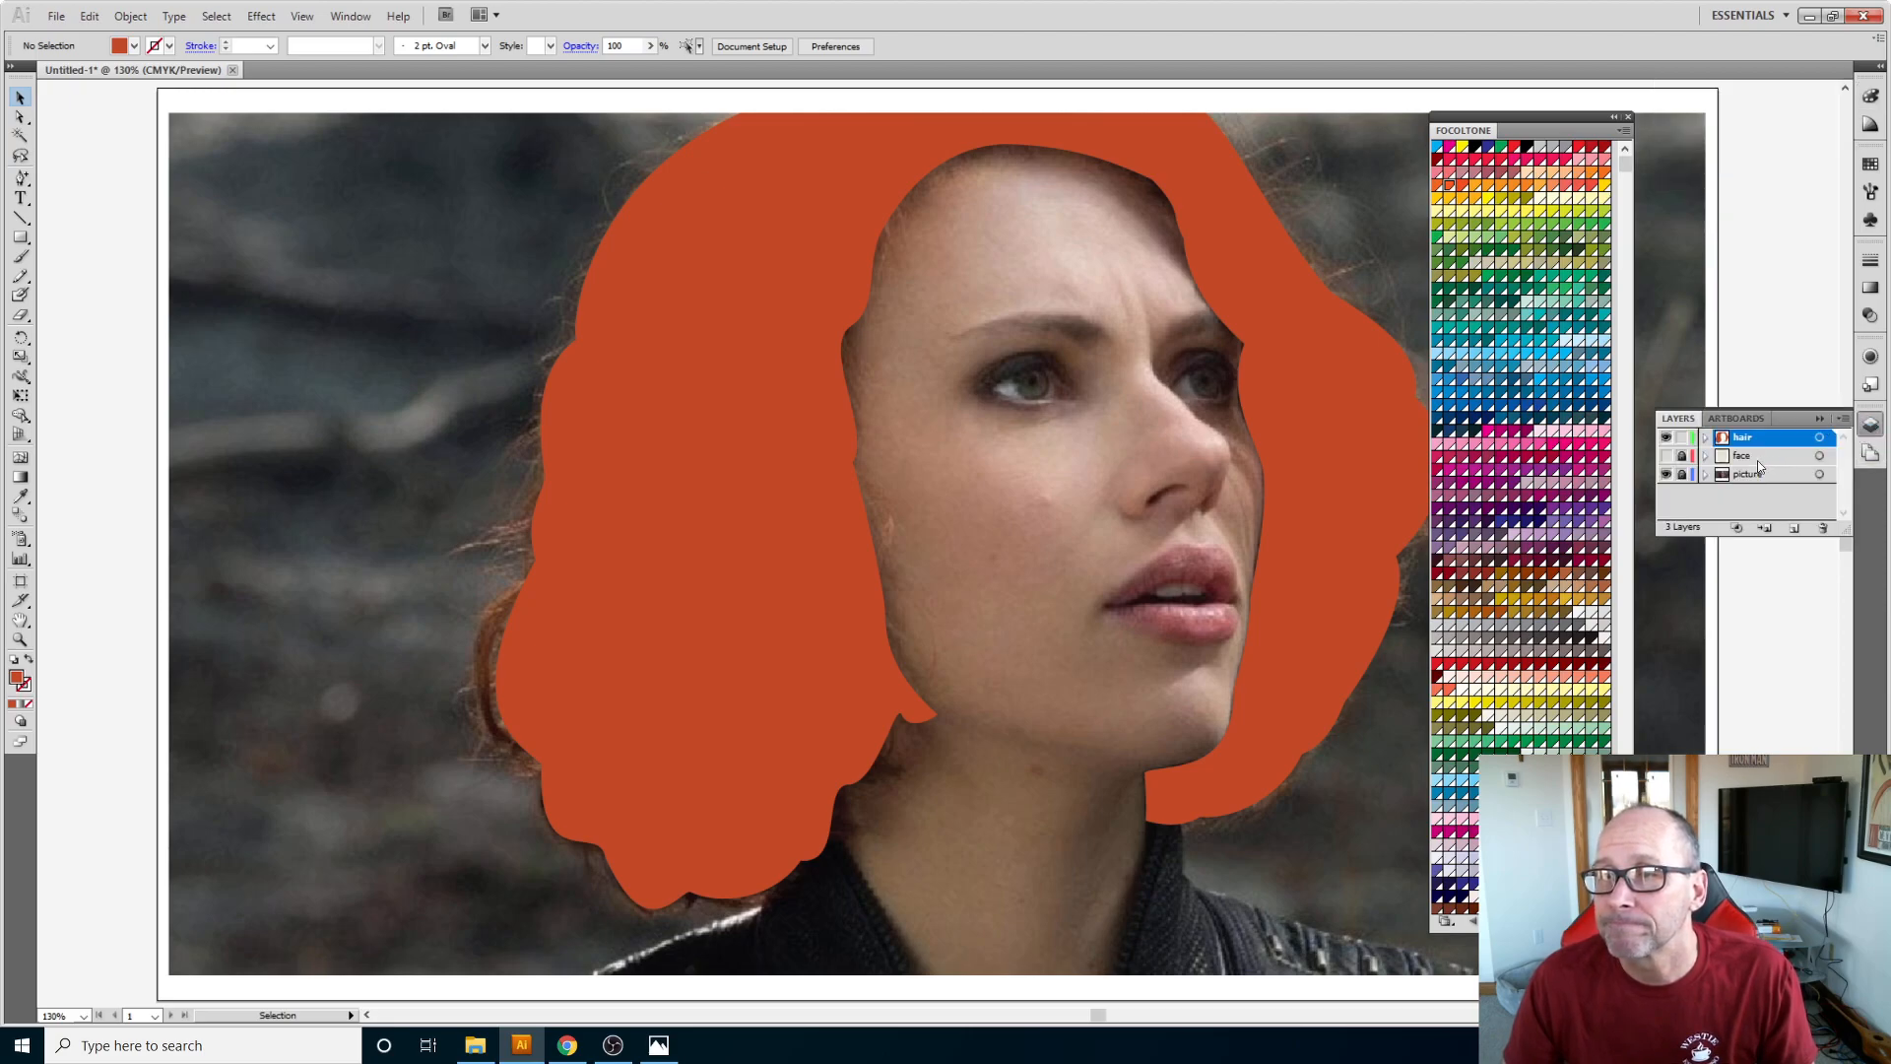
{"action": "left_click", "coordinate": [1666, 456]}
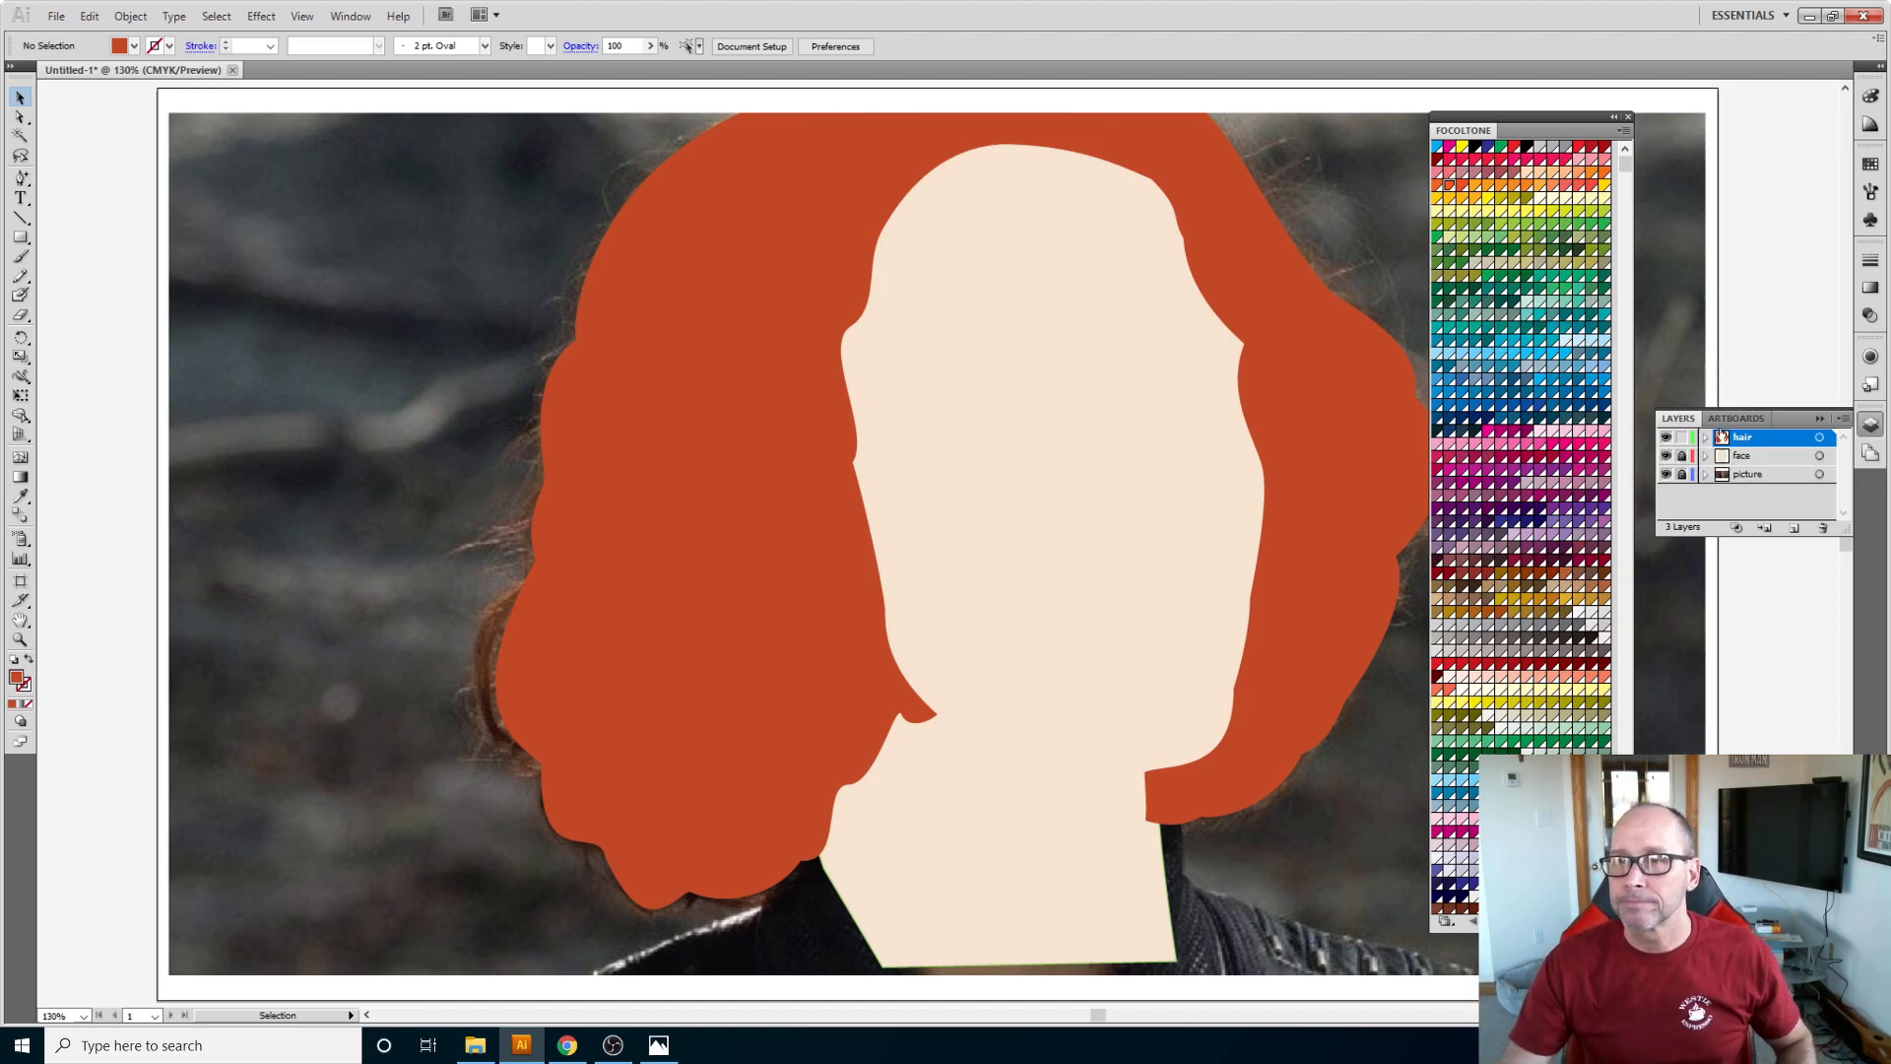
{"action": "left_click", "coordinate": [1681, 474]}
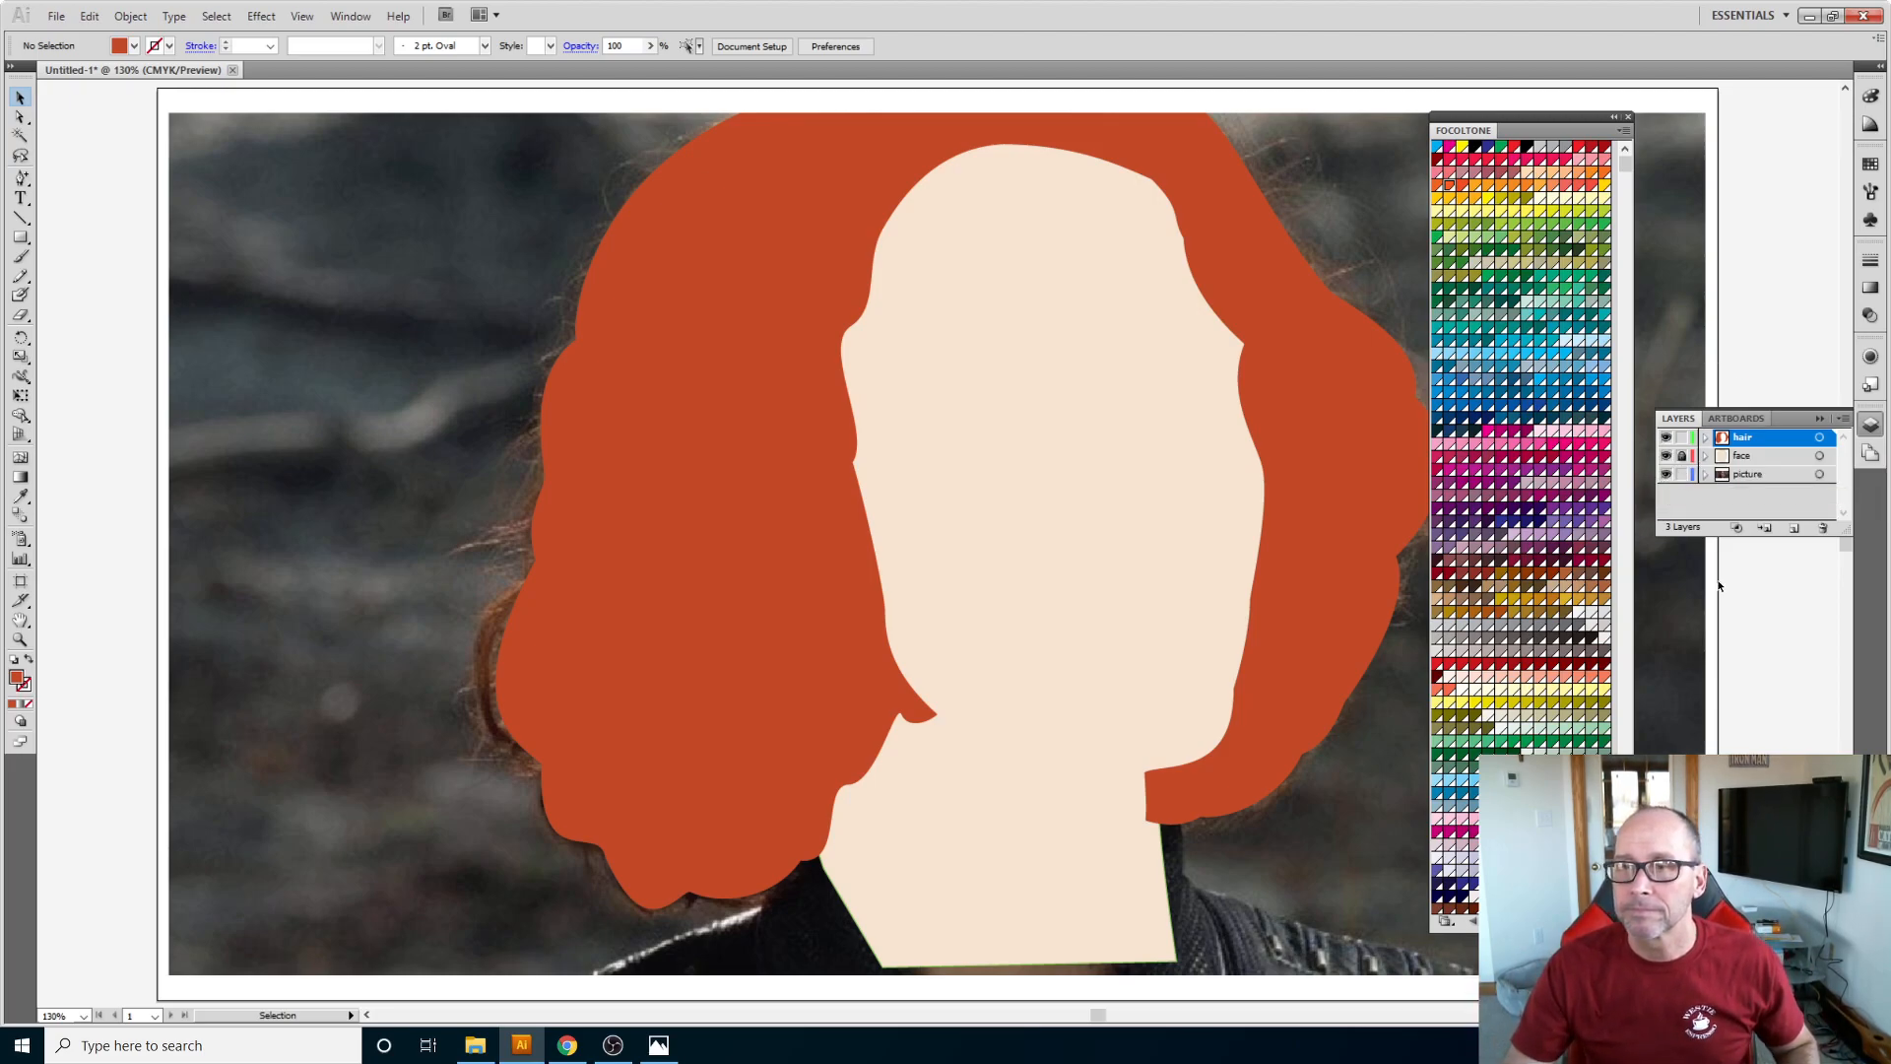
{"action": "left_click", "coordinate": [1666, 474]}
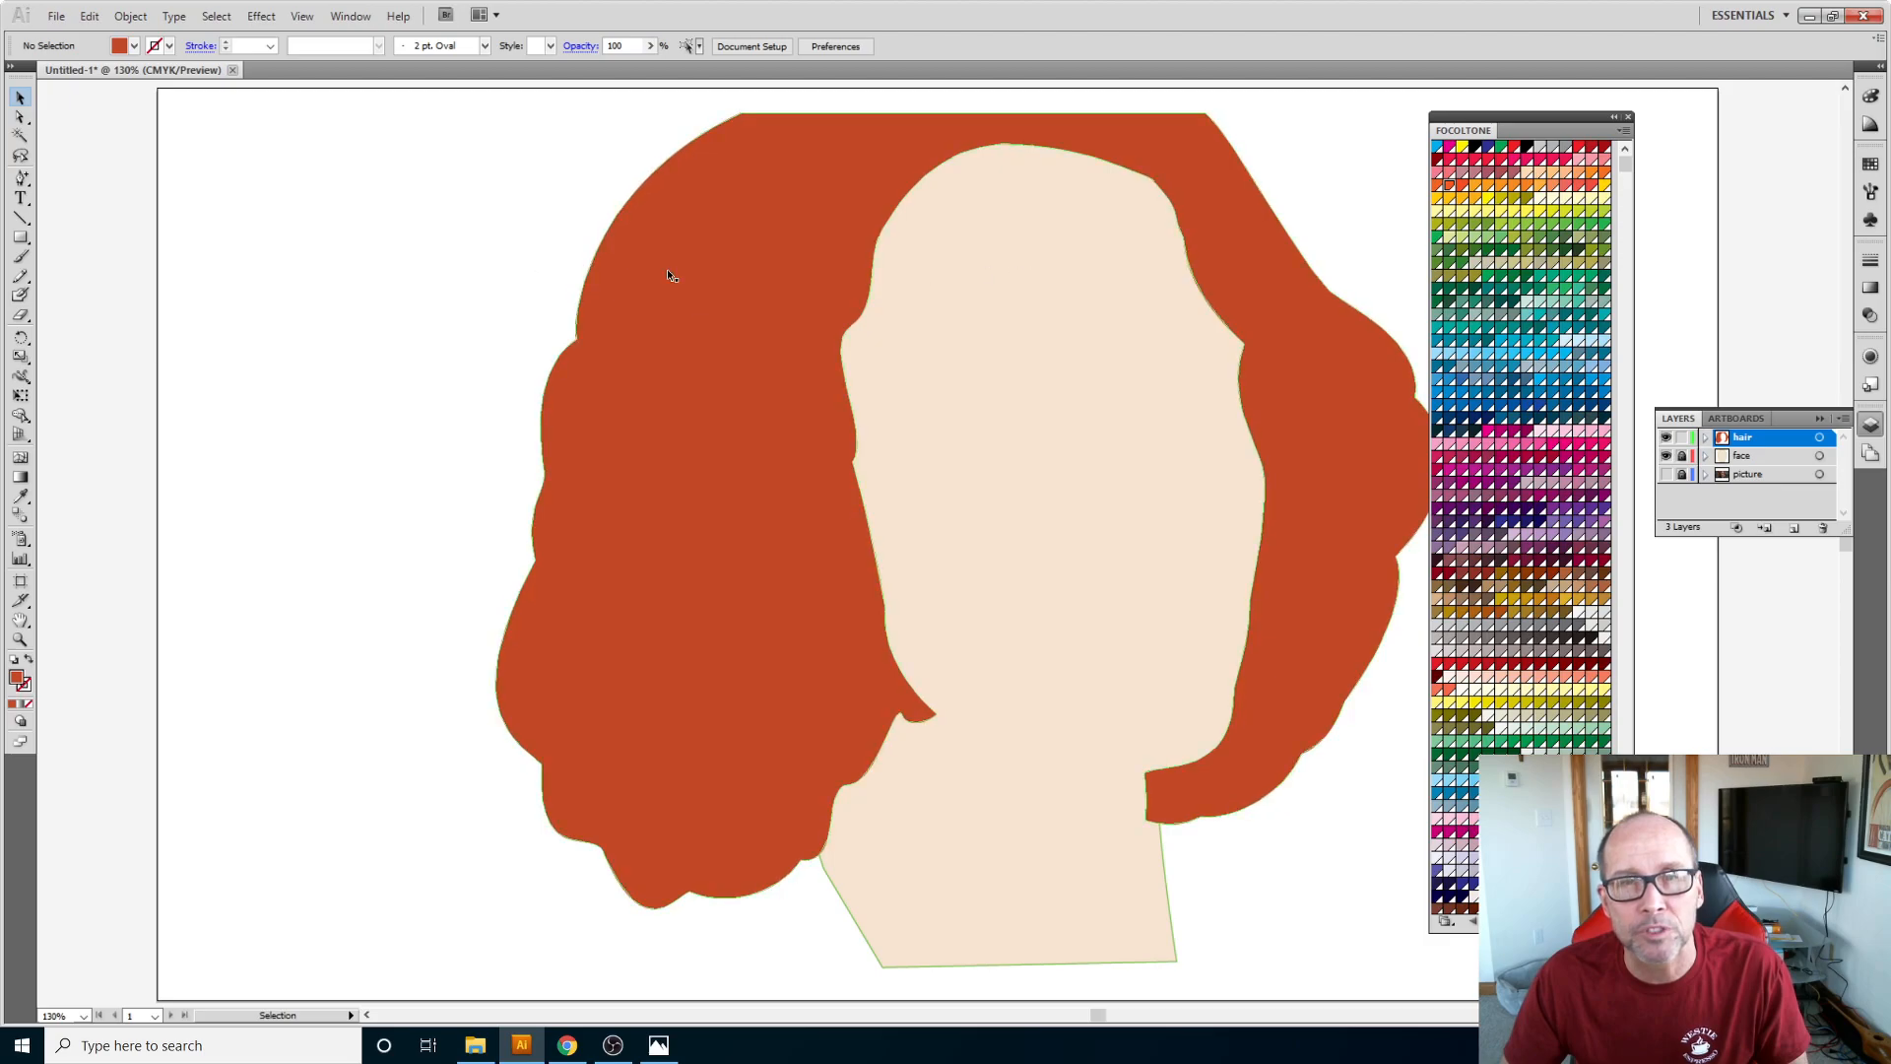
{"action": "left_click", "coordinate": [599, 413]}
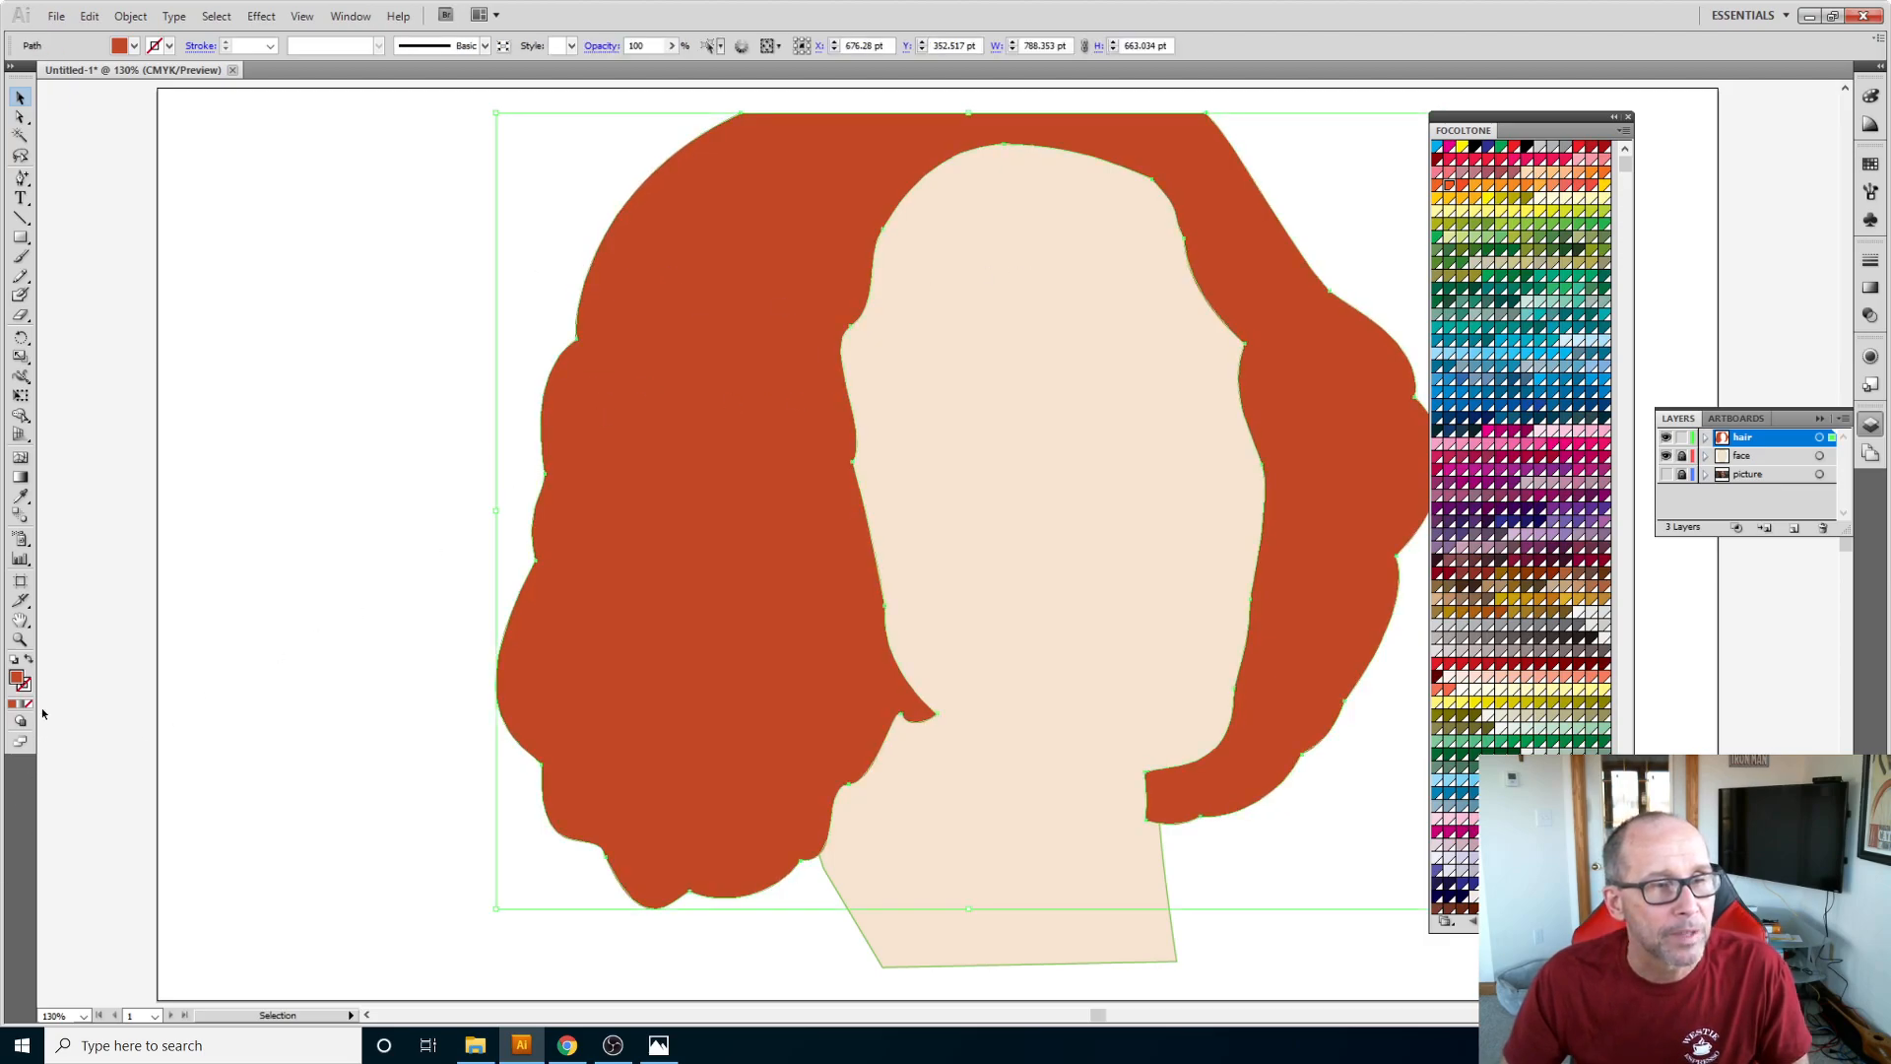
{"action": "left_click", "coordinate": [414, 595]}
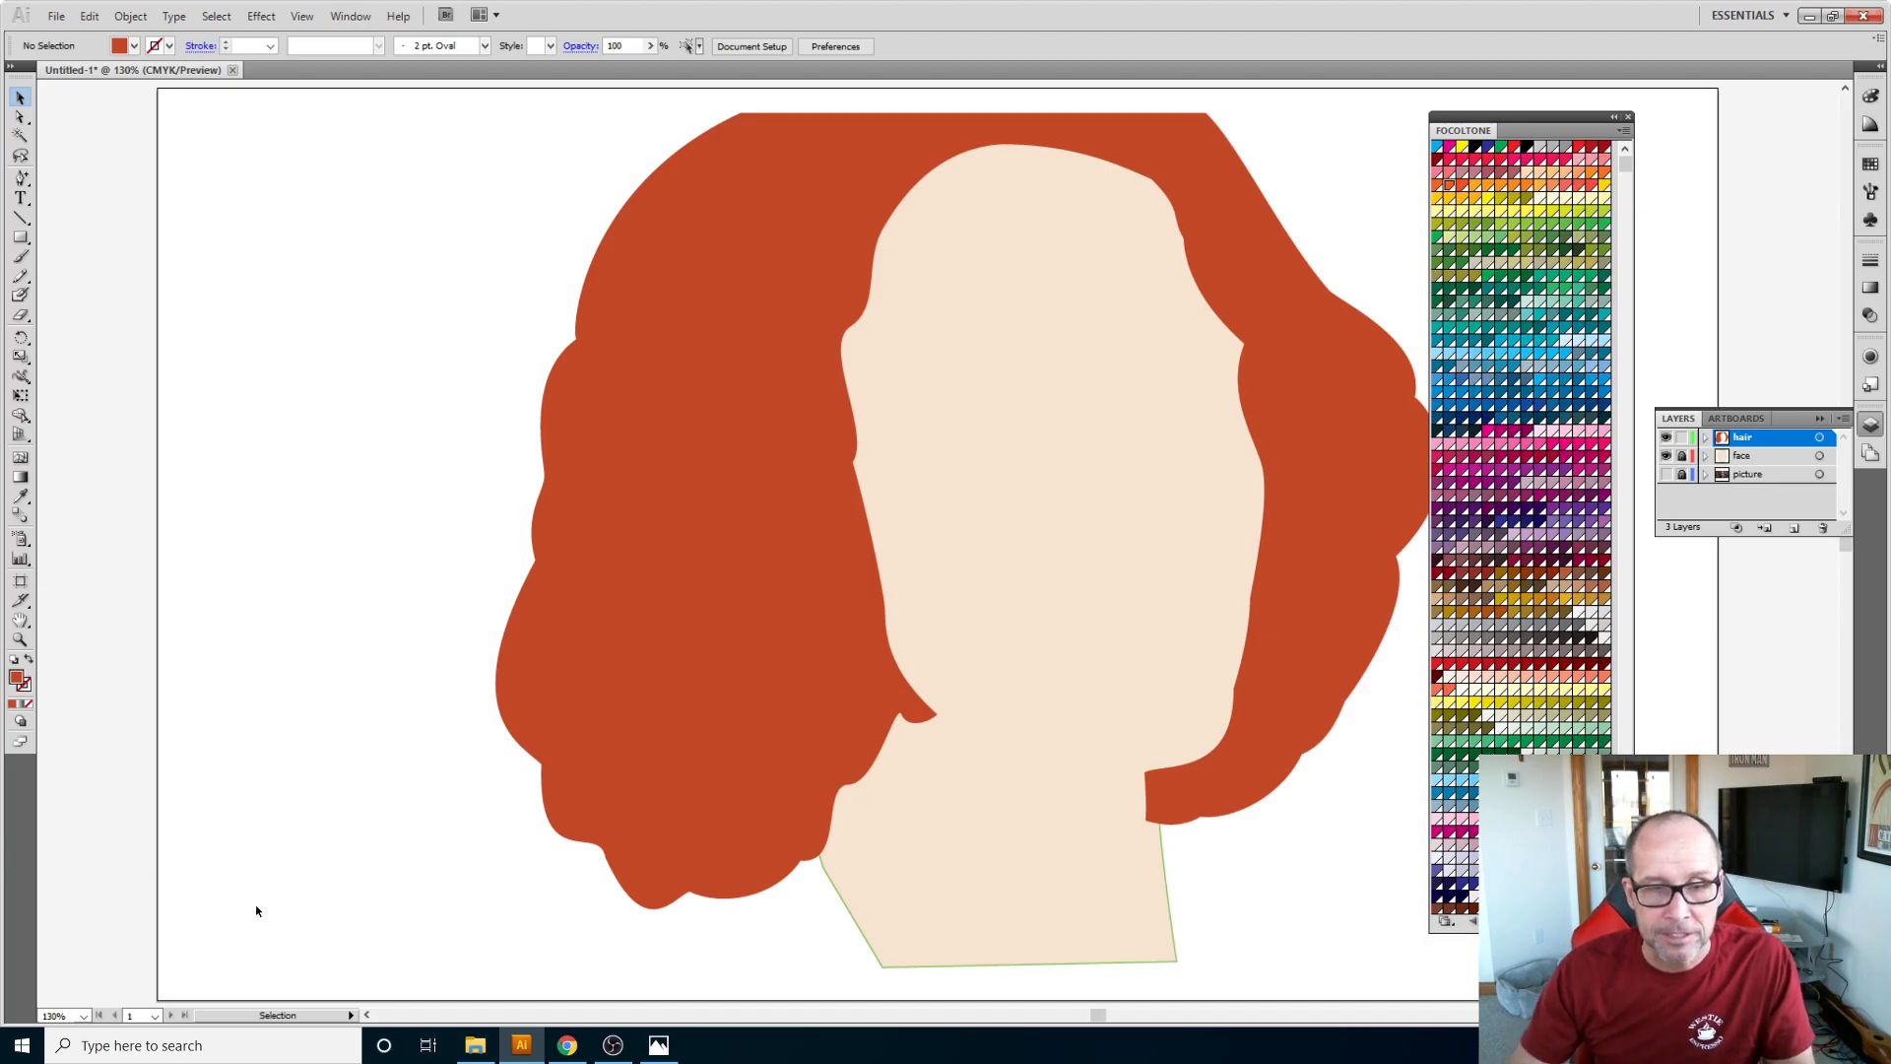
Step: Switch to Photos to view the laughing_geezr2.png logo
{"action": "left_click", "coordinate": [662, 1047]}
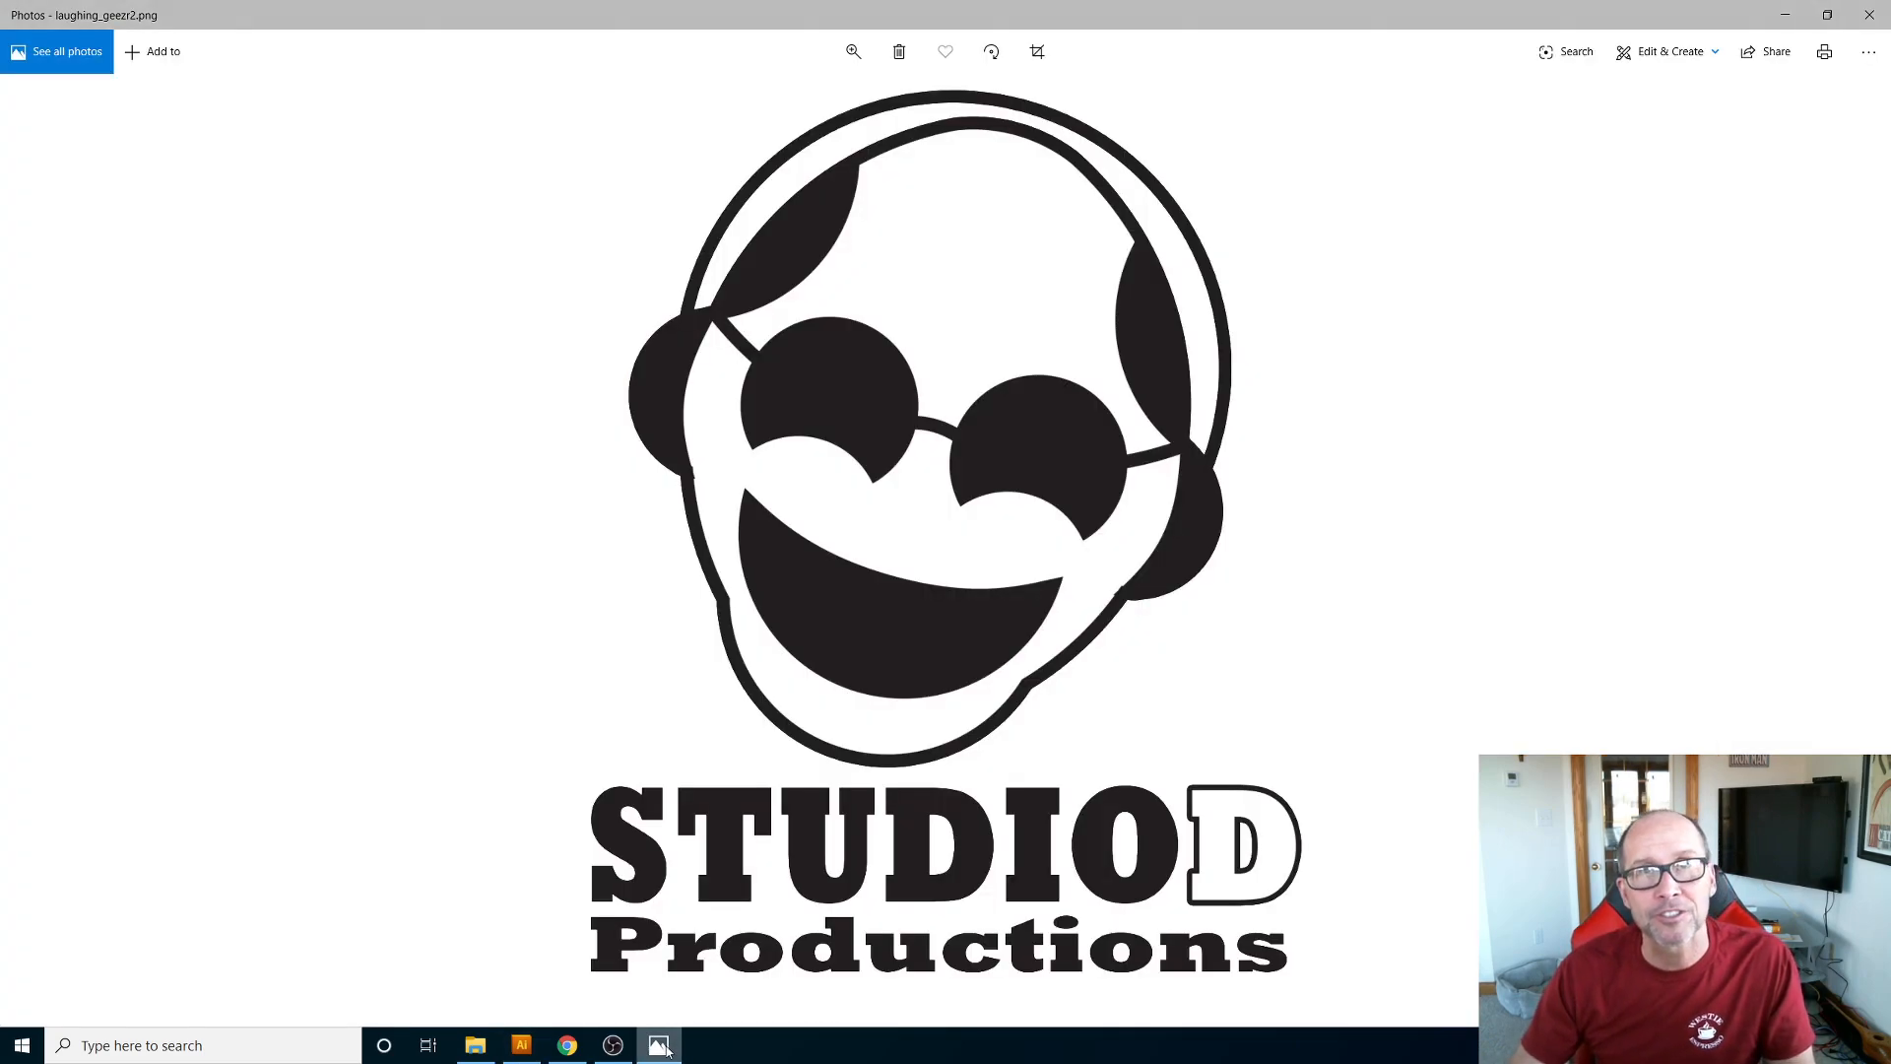